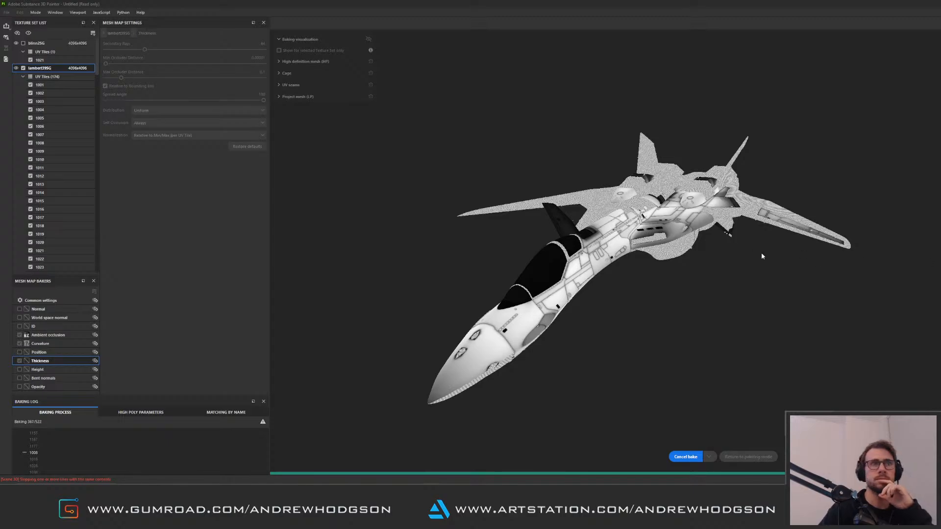
Inspect the baked jet model in the baking viewport and return to painting mode
{"action": "left_click_drag", "start_coordinate": [765, 268], "coordinate": [701, 267], "text": "alt"}
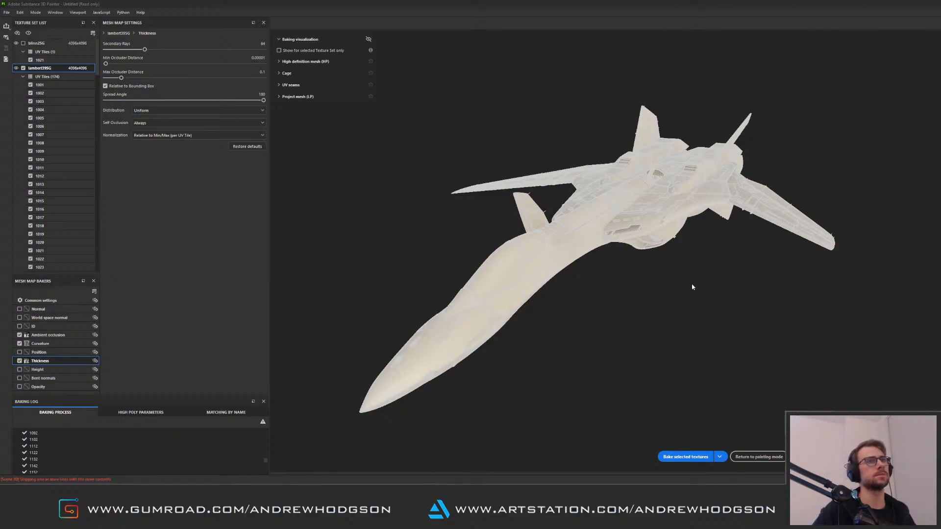
{"action": "left_click_drag", "start_coordinate": [672, 313], "coordinate": [658, 253], "text": "alt"}
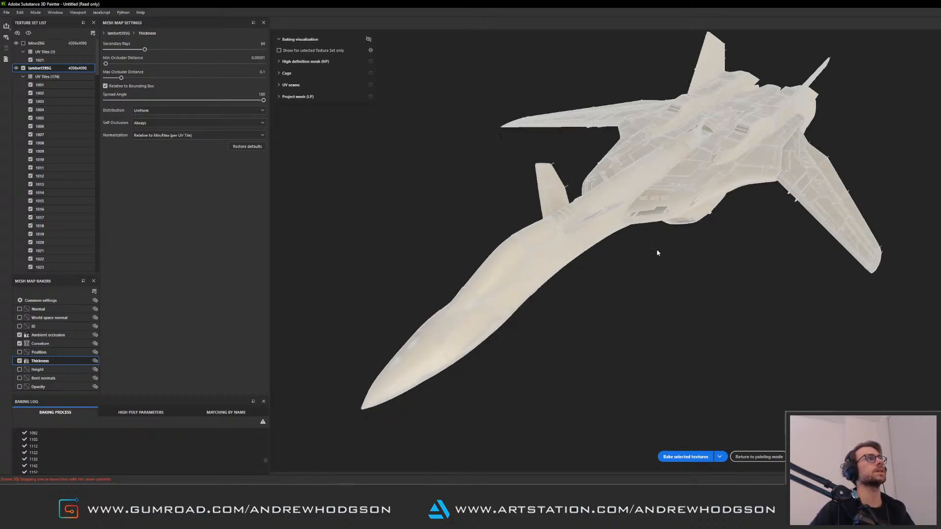
{"action": "left_click_drag", "start_coordinate": [859, 374], "coordinate": [857, 353], "text": "alt"}
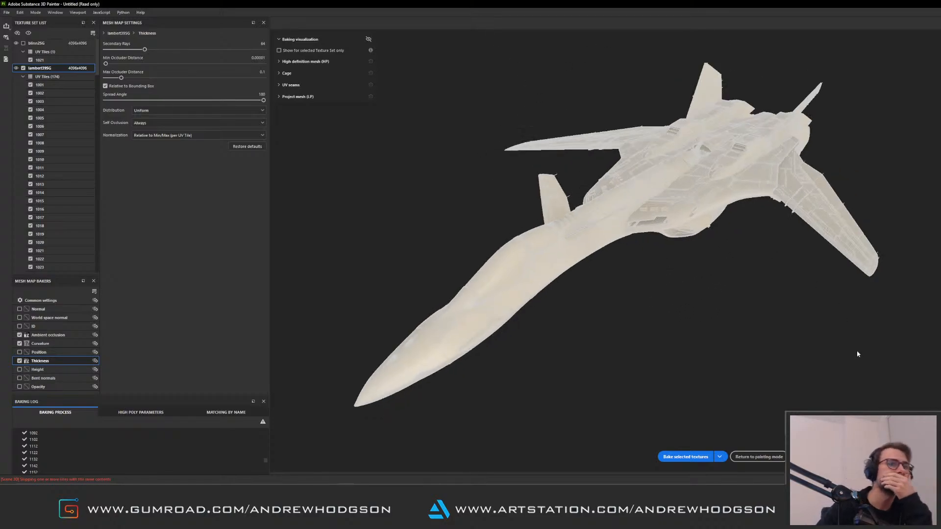
{"action": "left_click", "coordinate": [768, 458]}
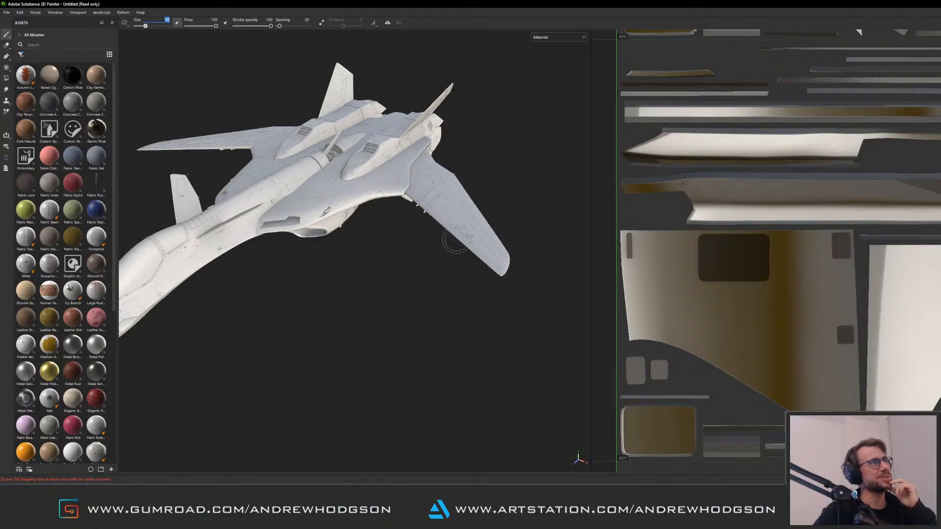
Open the texture export dialog and exclude the bitron29G texture set from the export
{"action": "left_click", "coordinate": [7, 13]}
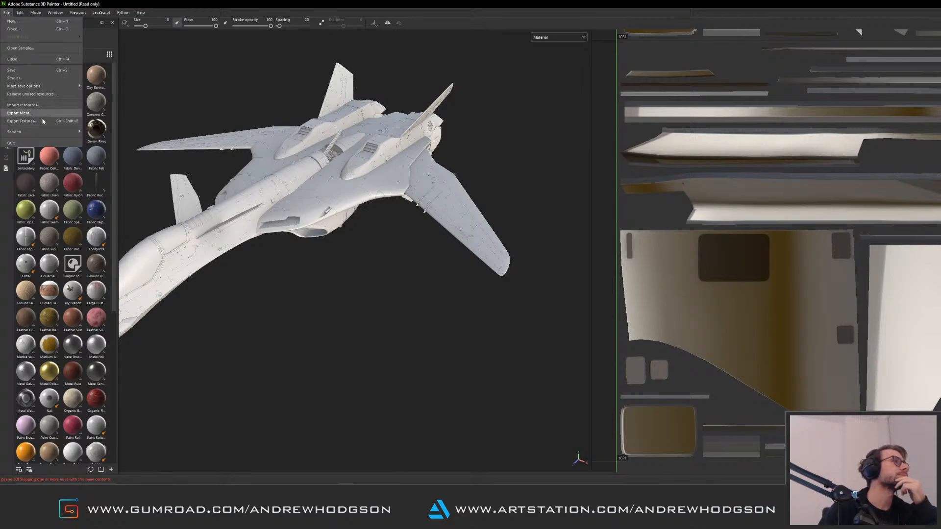
{"action": "left_click", "coordinate": [23, 121]}
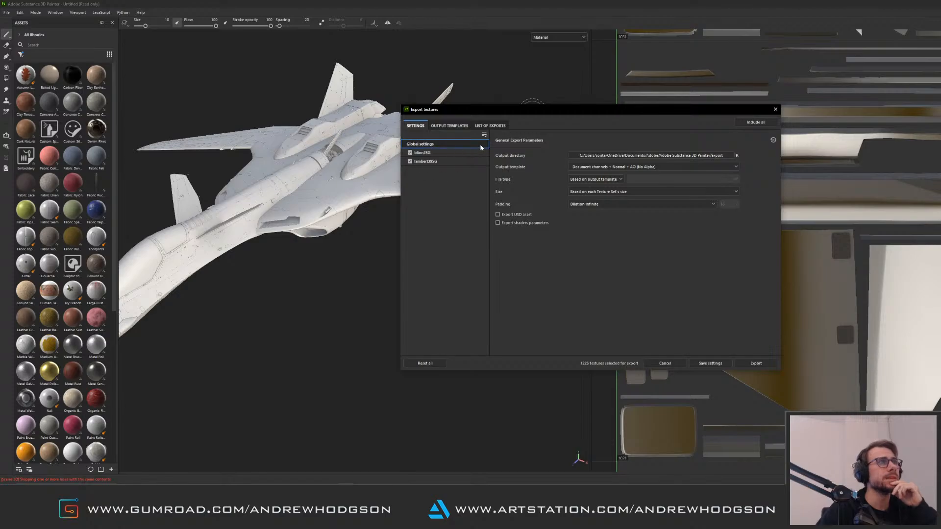
{"action": "left_click", "coordinate": [460, 161]}
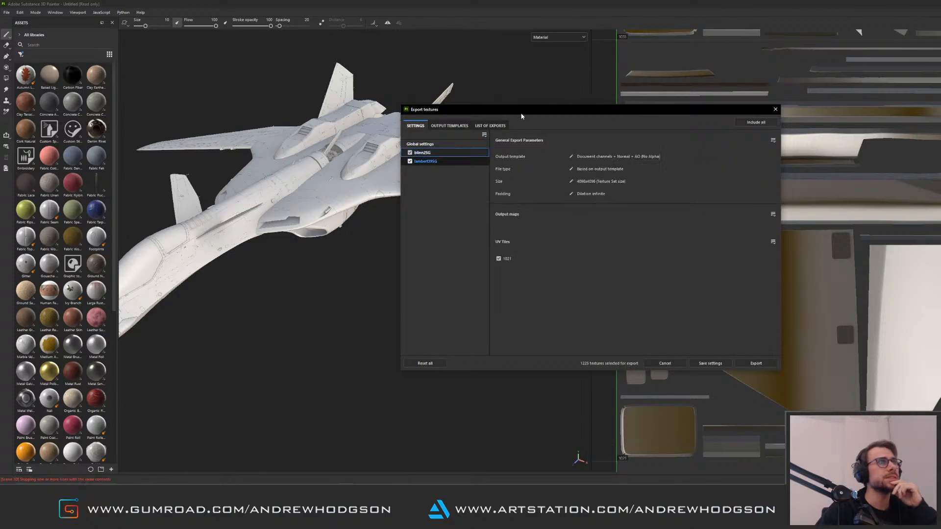
{"action": "left_click", "coordinate": [411, 152]}
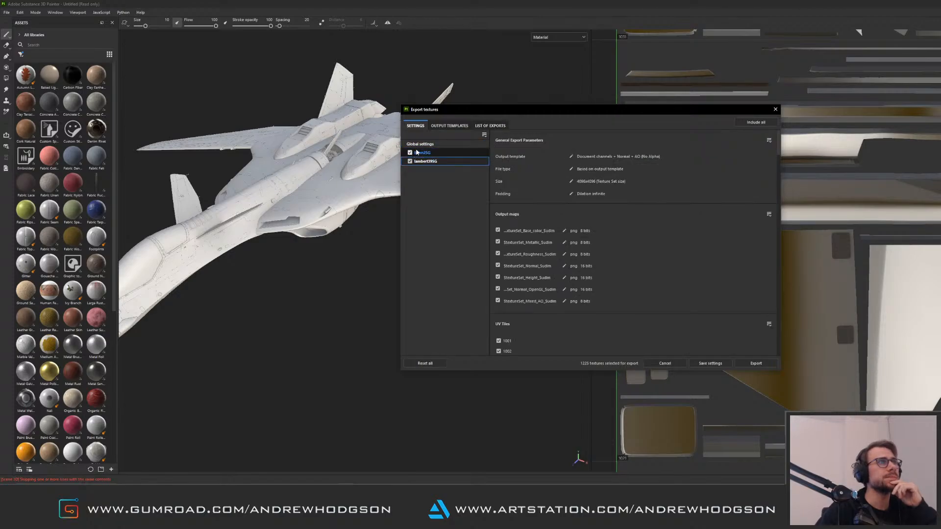
Open the output templates and select the Bake Exports preset
{"action": "left_click", "coordinate": [463, 126]}
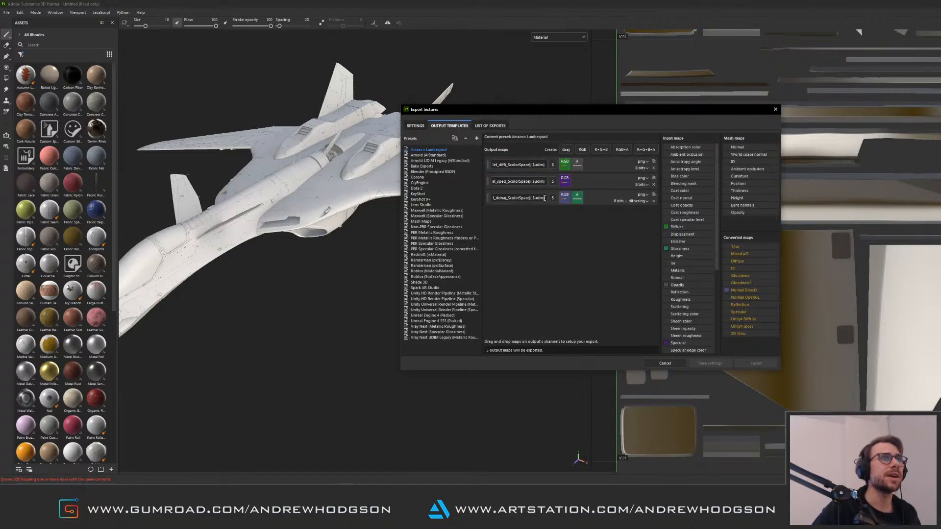
{"action": "left_click_drag", "start_coordinate": [545, 198], "coordinate": [533, 200]}
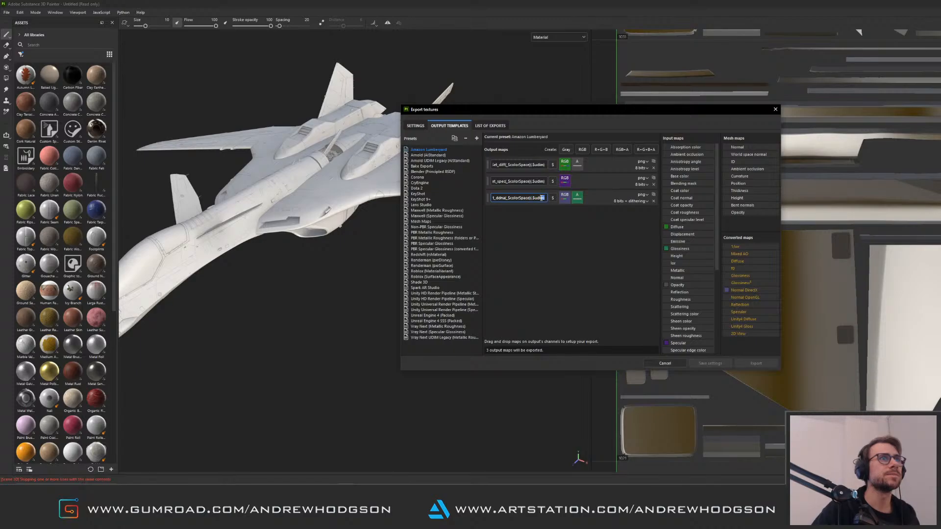
{"action": "left_click", "coordinate": [531, 201]}
{"action": "left_click_drag", "start_coordinate": [532, 200], "coordinate": [548, 201]}
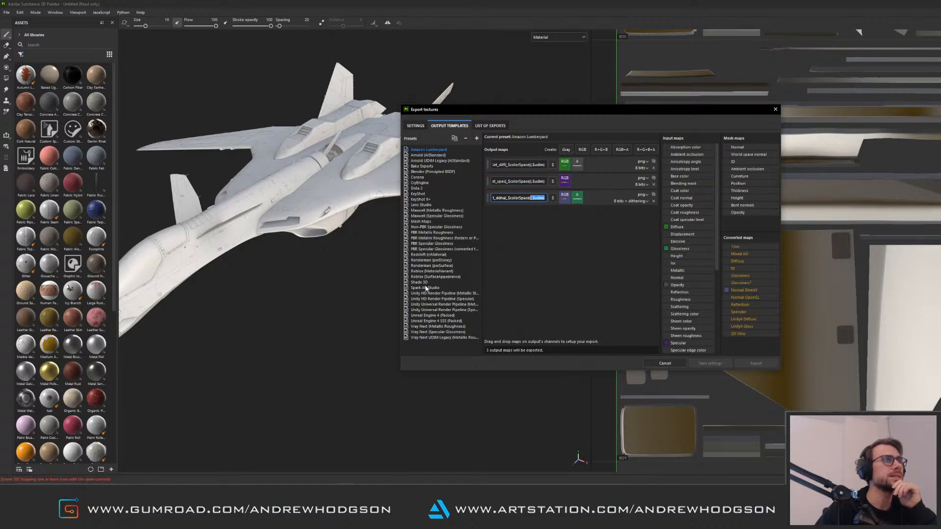
{"action": "left_click", "coordinate": [422, 166]}
Append _($udim) to the Thickness, Curvature and AO output map names in the Bake Exports preset
{"action": "left_click", "coordinate": [529, 198]}
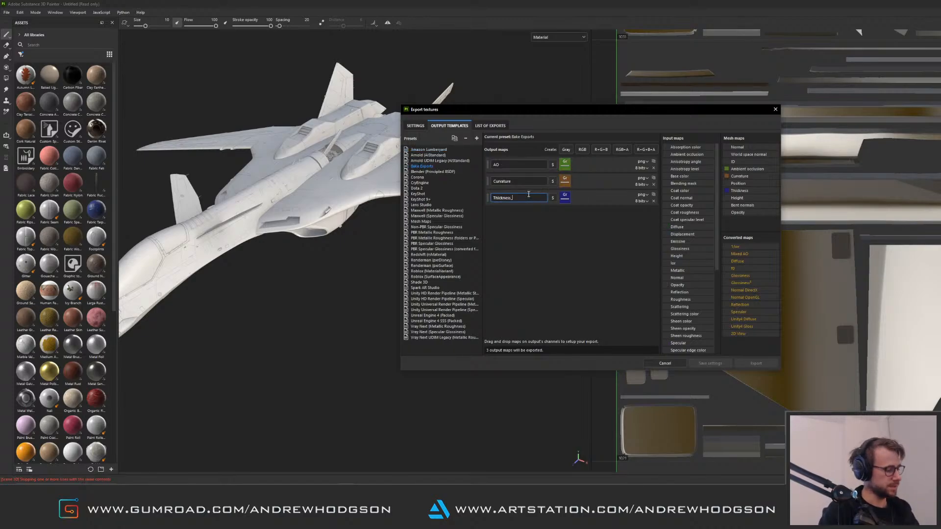
{"action": "type", "text": "($udim)"}
{"action": "left_click", "coordinate": [527, 182]}
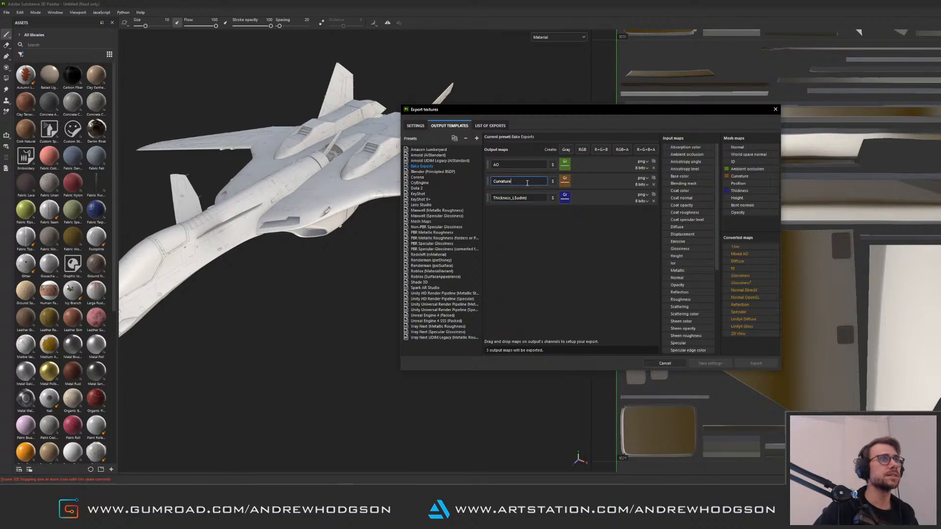
{"action": "type", "text": "_($udim)"}
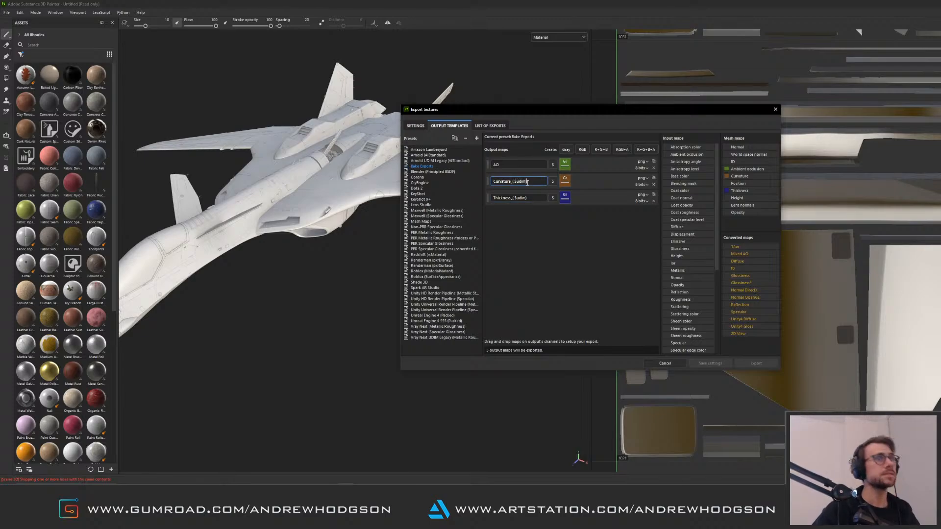
{"action": "left_click", "coordinate": [523, 164]}
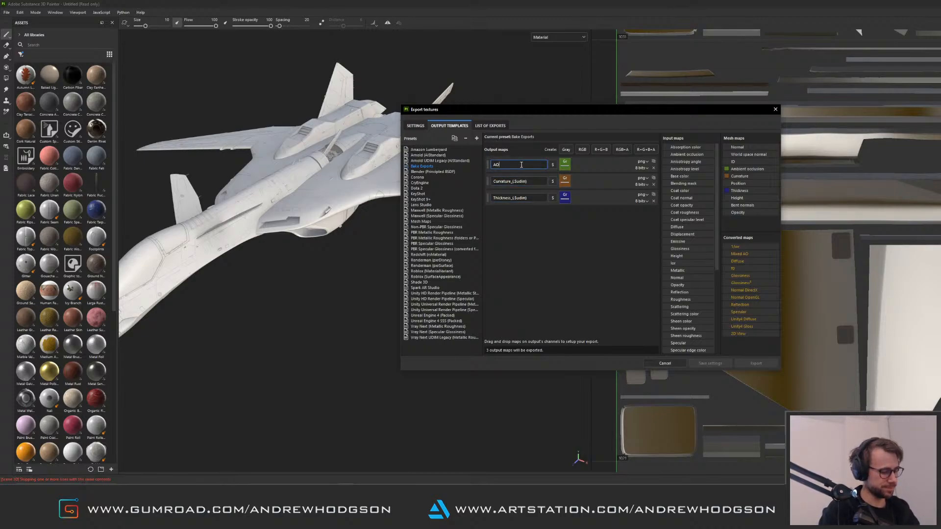
{"action": "type", "text": "_(.$udim)"}
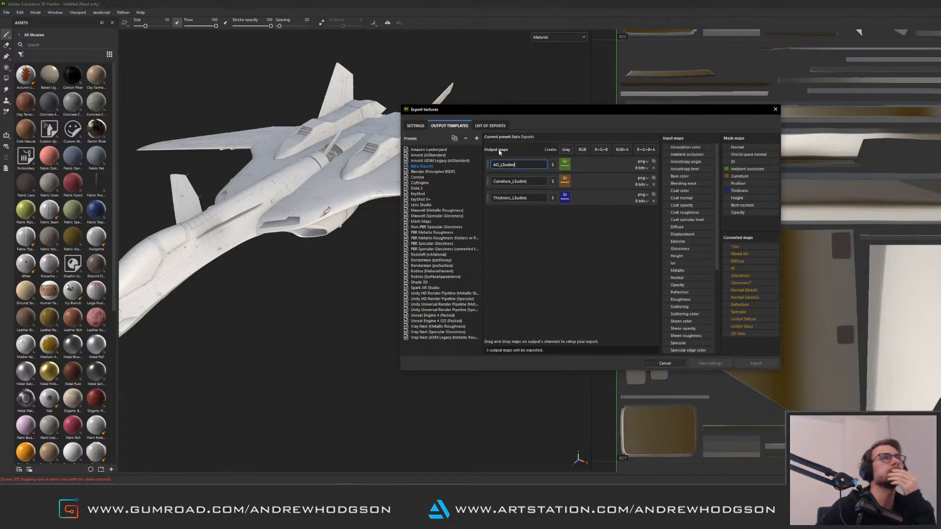
Set the export output directory to C:/PersonalWork/MacrossPlusYF-19/EXPORTS/BAKES
{"action": "left_click", "coordinate": [416, 125]}
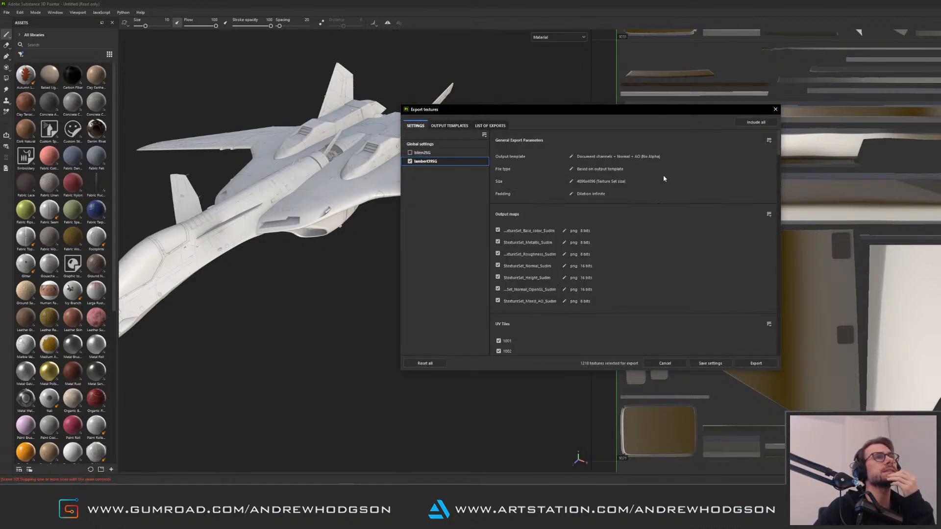
{"action": "left_click", "coordinate": [449, 125]}
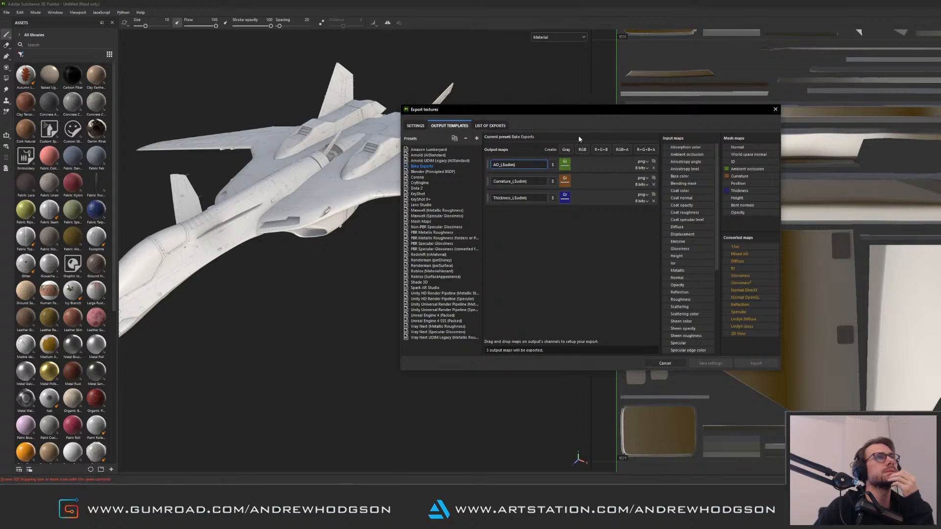
{"action": "left_click", "coordinate": [415, 126]}
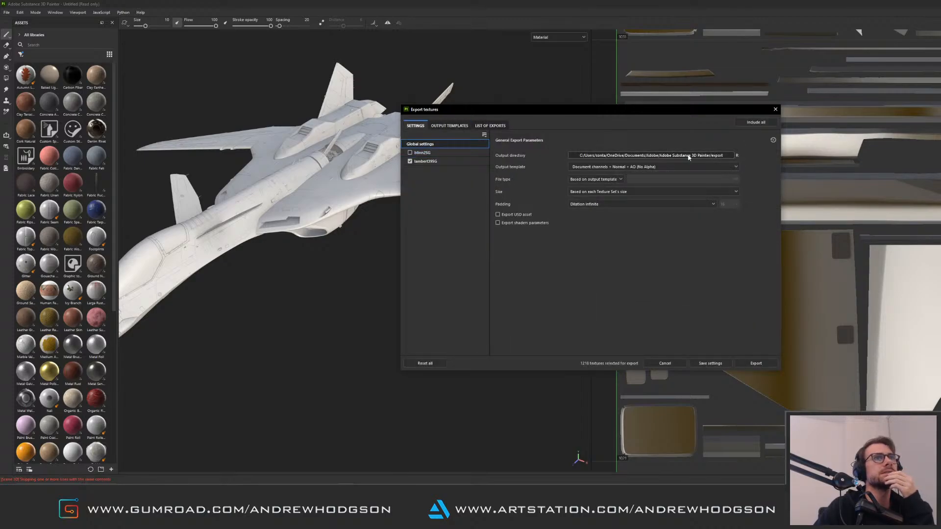
{"action": "left_click", "coordinate": [706, 155]}
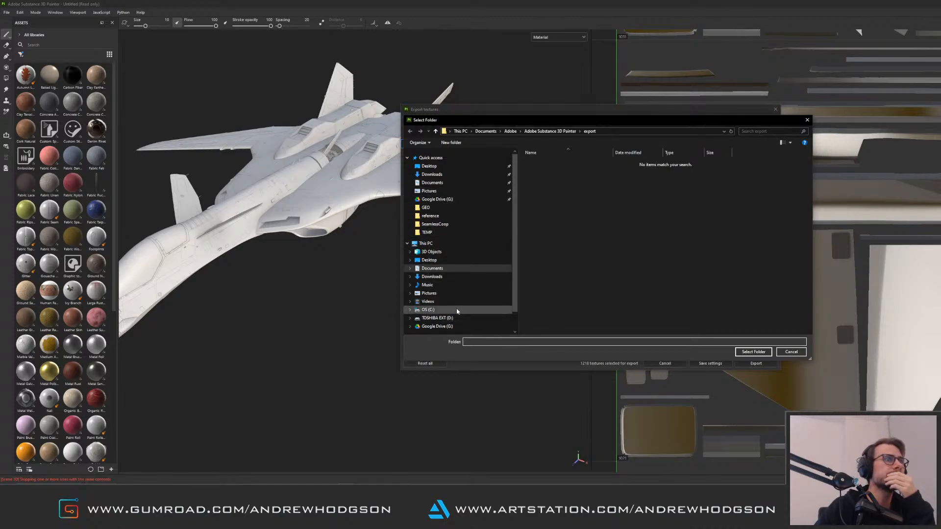
{"action": "left_click", "coordinate": [428, 310]}
{"action": "double_click", "coordinate": [556, 243]}
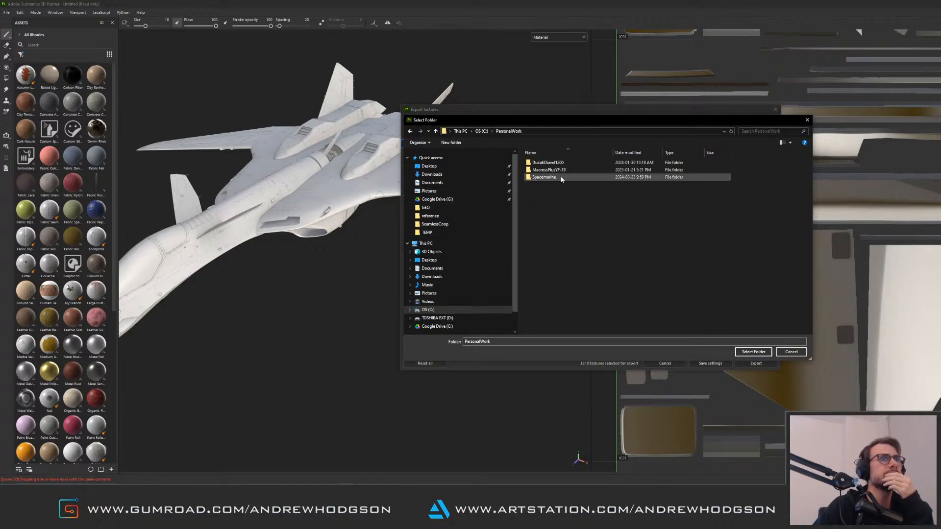
{"action": "left_click", "coordinate": [557, 171]}
{"action": "double_click", "coordinate": [556, 171]}
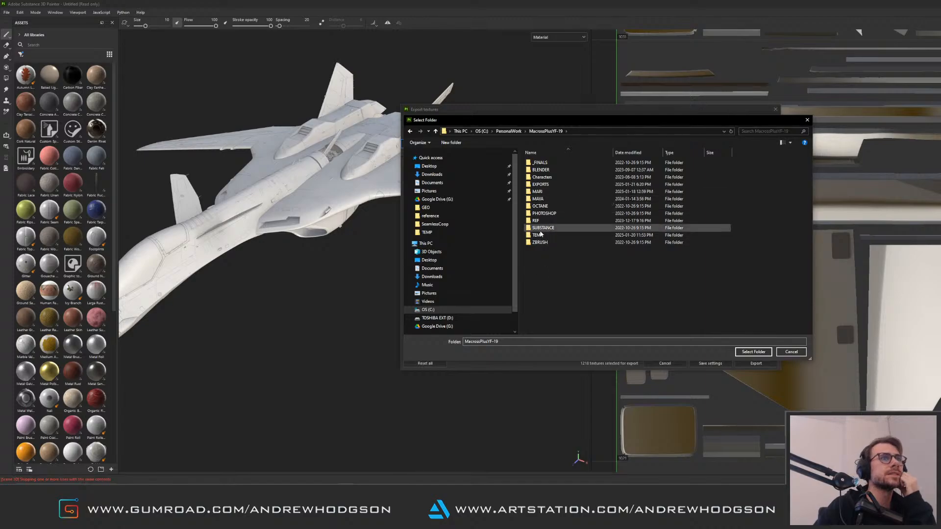
{"action": "double_click", "coordinate": [540, 185]}
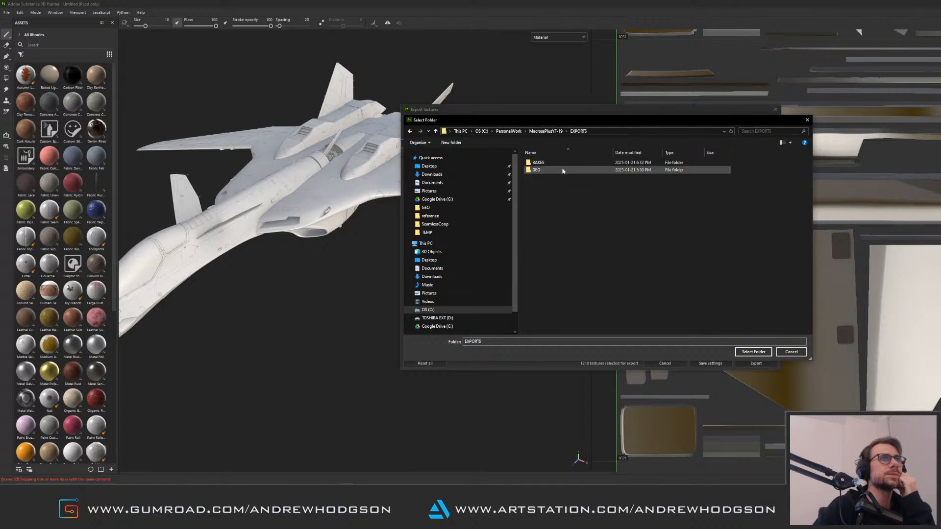
{"action": "double_click", "coordinate": [539, 163]}
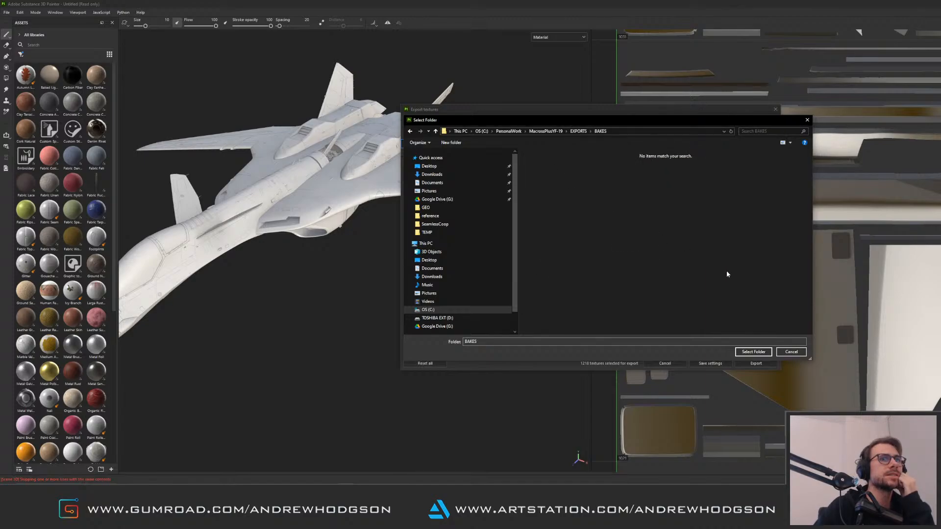
{"action": "left_click", "coordinate": [753, 352]}
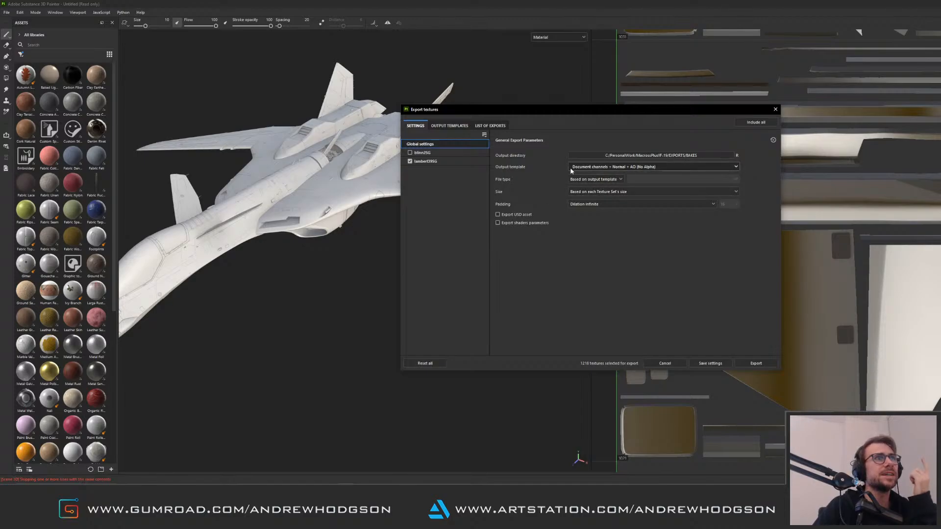
Set the output template to Bake Exports and save the export settings
{"action": "left_click", "coordinate": [689, 166]}
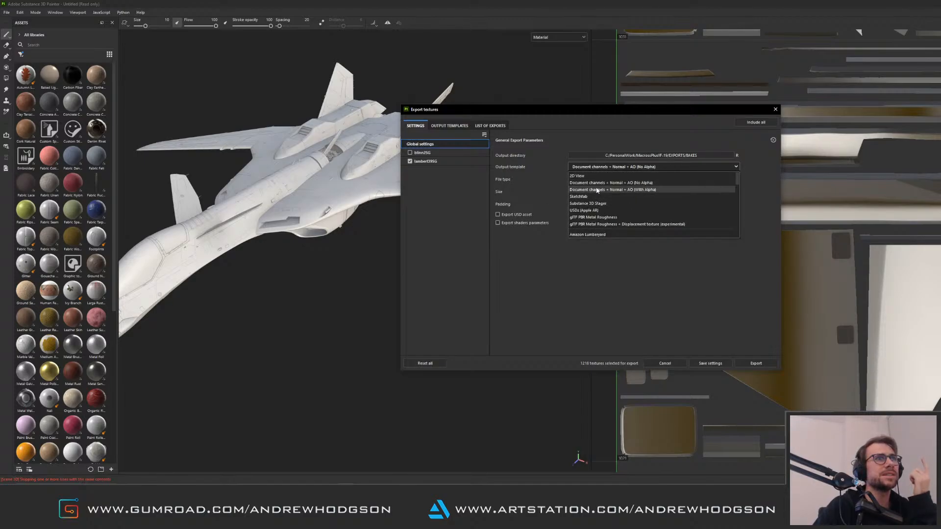
{"action": "left_click_drag", "start_coordinate": [738, 179], "coordinate": [742, 190]}
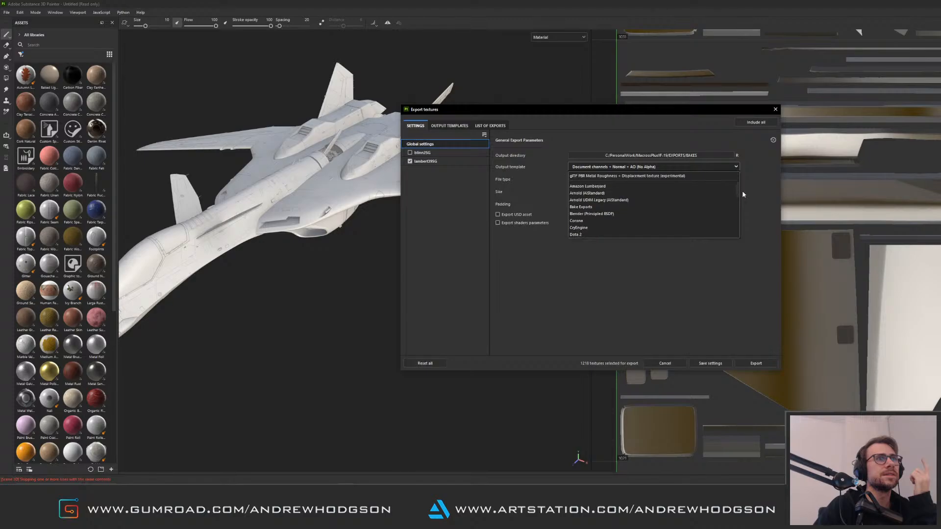
{"action": "left_click", "coordinate": [625, 207]}
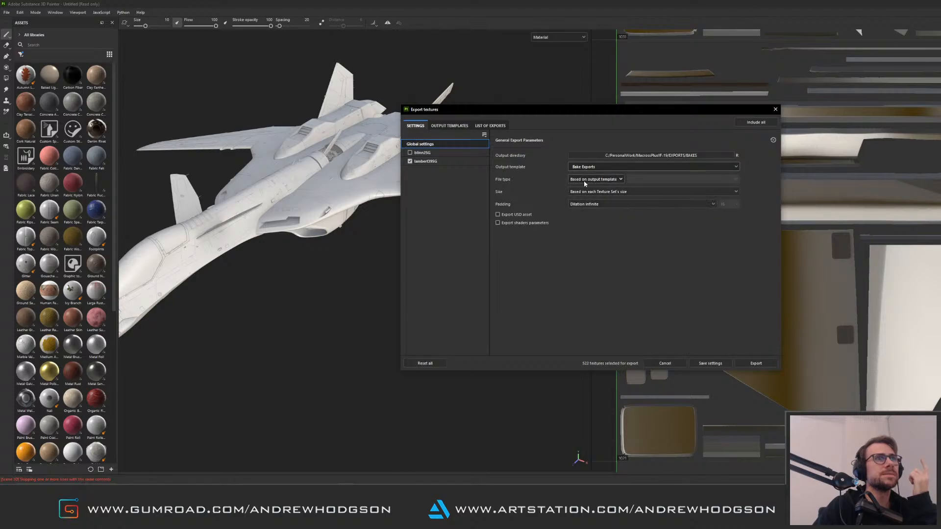
{"action": "left_click", "coordinate": [449, 126]}
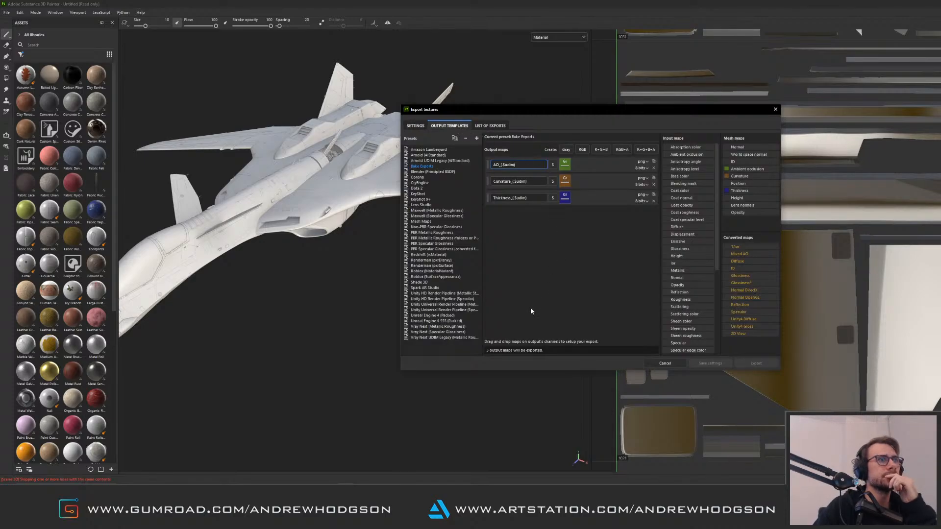
{"action": "left_click", "coordinate": [415, 126]}
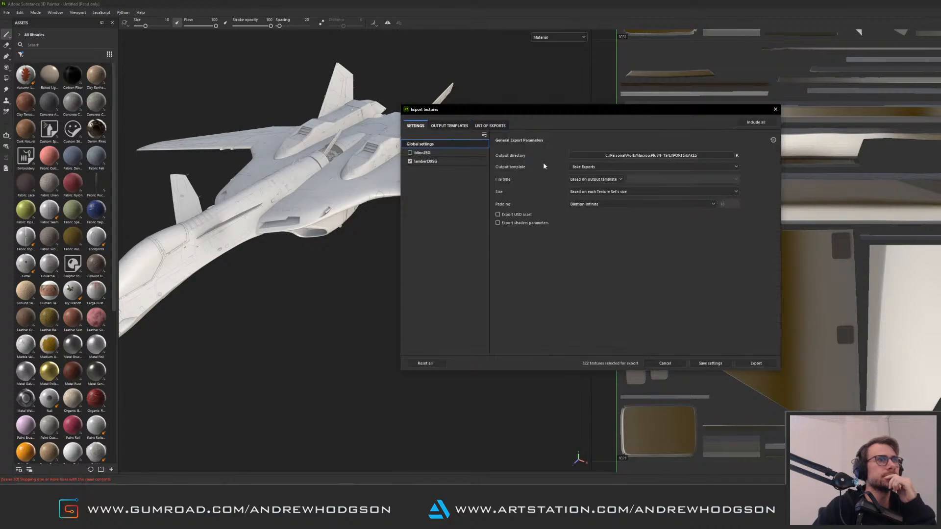
{"action": "left_click", "coordinate": [710, 363]}
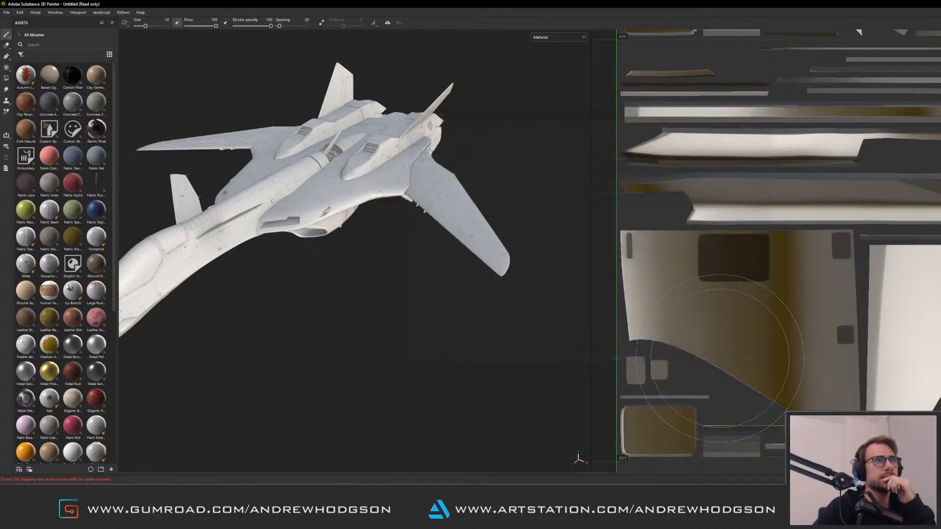
Reopen the texture export dialog and review the Bake Exports template and global settings
{"action": "left_click", "coordinate": [8, 13]}
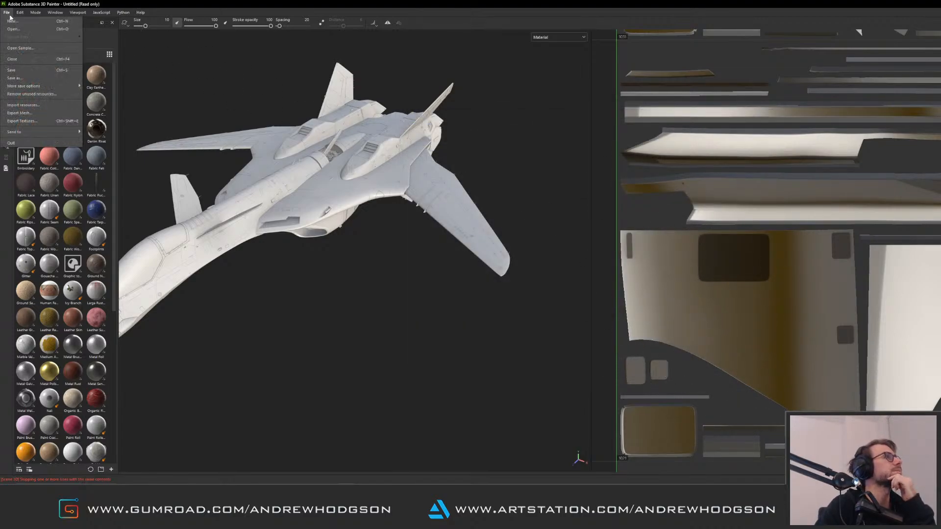
{"action": "left_click", "coordinate": [46, 120]}
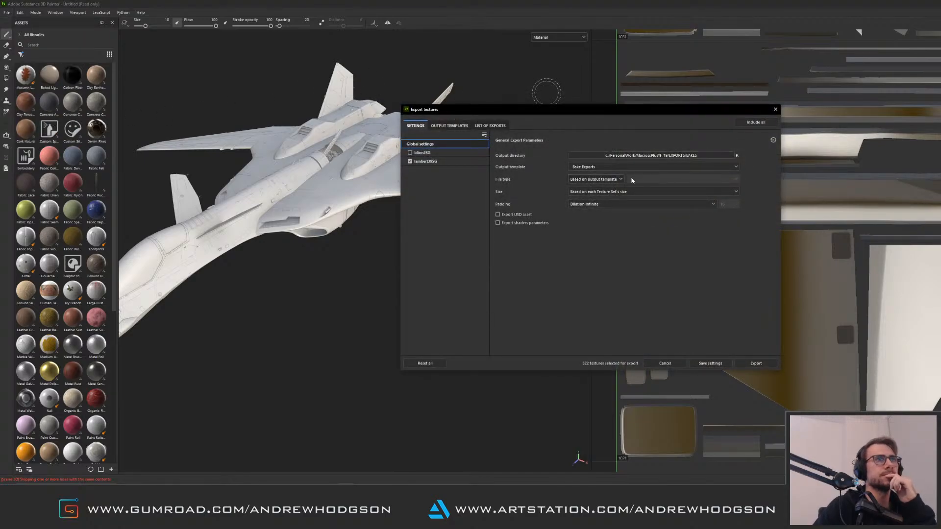
{"action": "left_click", "coordinate": [450, 125]}
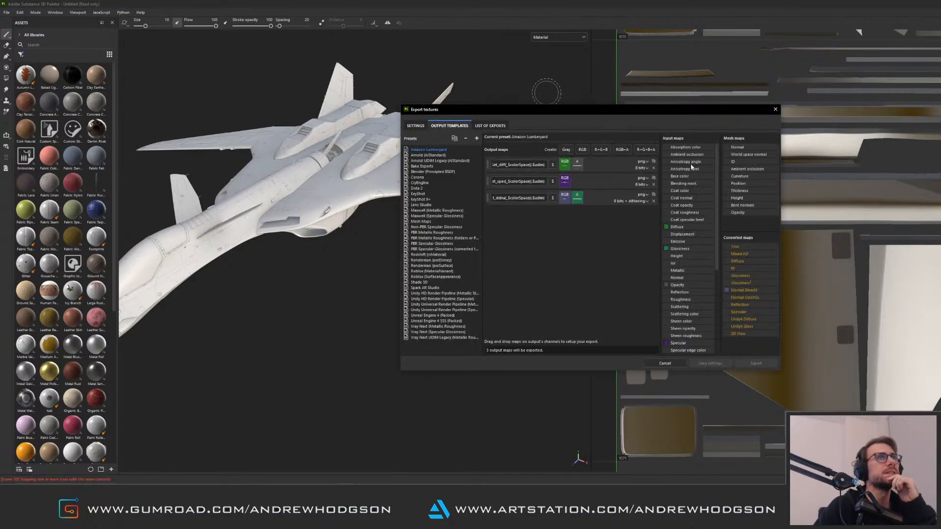
{"action": "left_click", "coordinate": [423, 166]}
{"action": "left_click", "coordinate": [416, 125]}
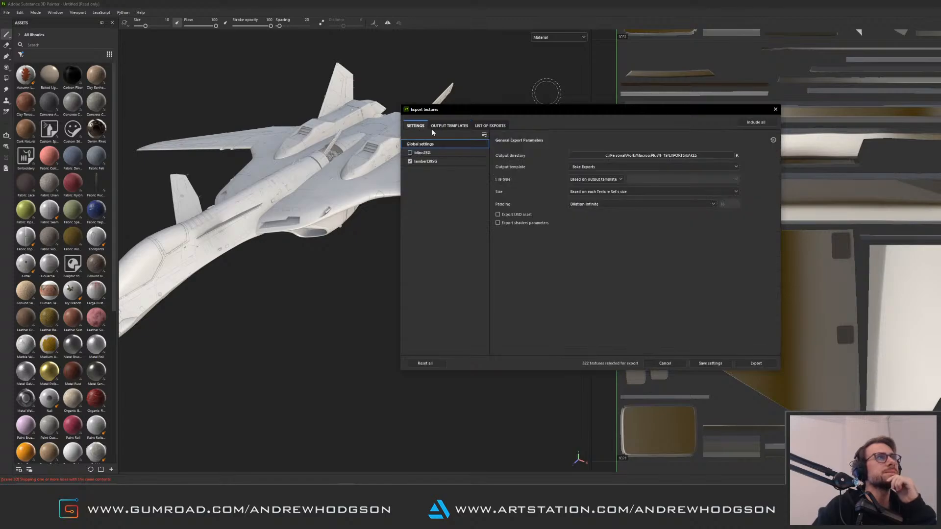
Export the textures with the Bake Exports settings and close the export dialog
{"action": "left_click", "coordinate": [756, 363]}
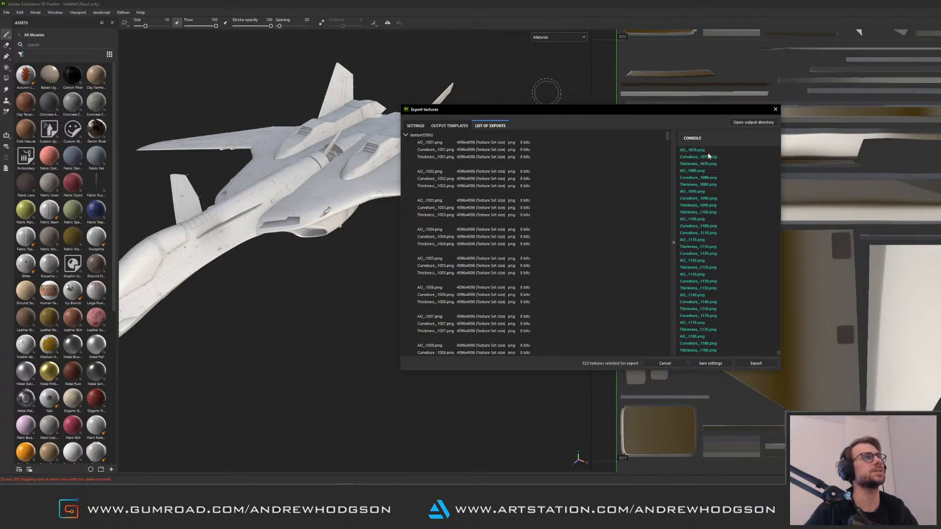
{"action": "left_click_drag", "start_coordinate": [626, 110], "coordinate": [454, 118]}
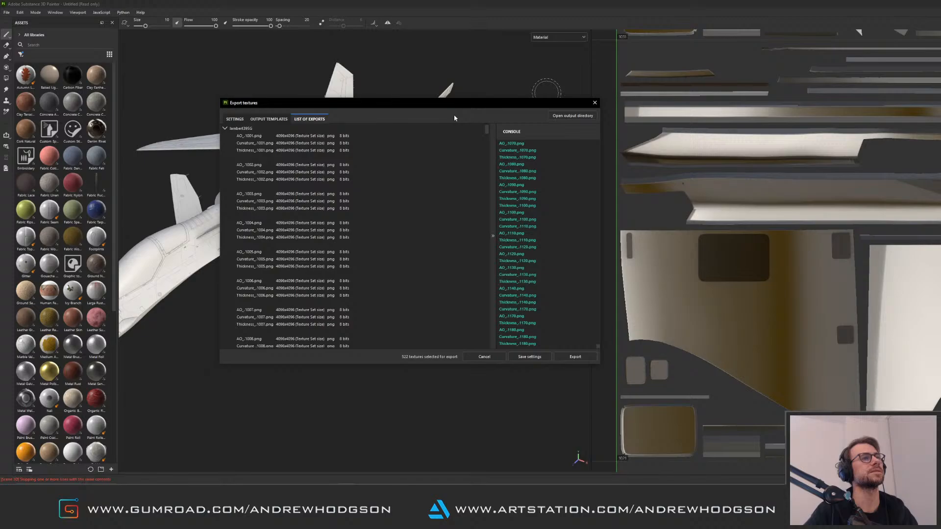
{"action": "left_click", "coordinate": [595, 103]}
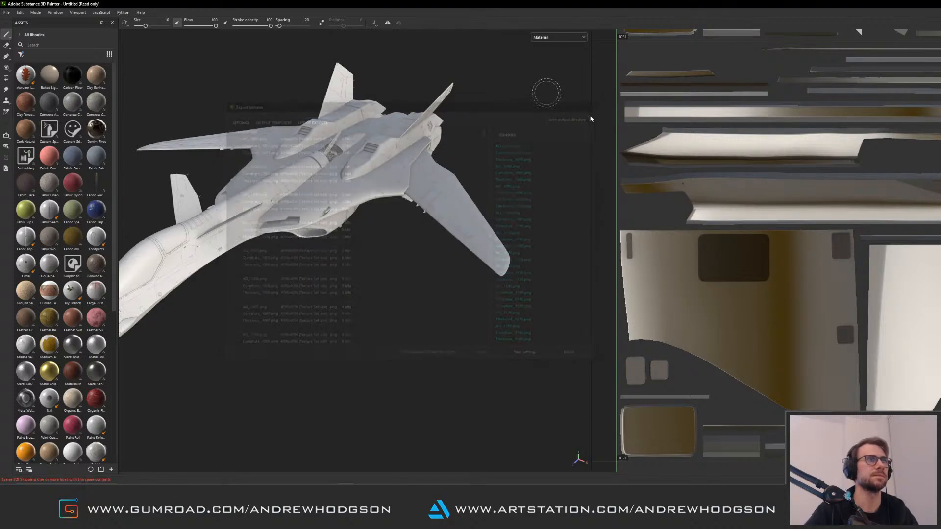
Open File Explorer and browse the EXPORTS/BAKES folder of the MacrossPlusYF-19 project to inspect the exported AO, curvature and thickness maps
{"action": "key", "text": "super+e"}
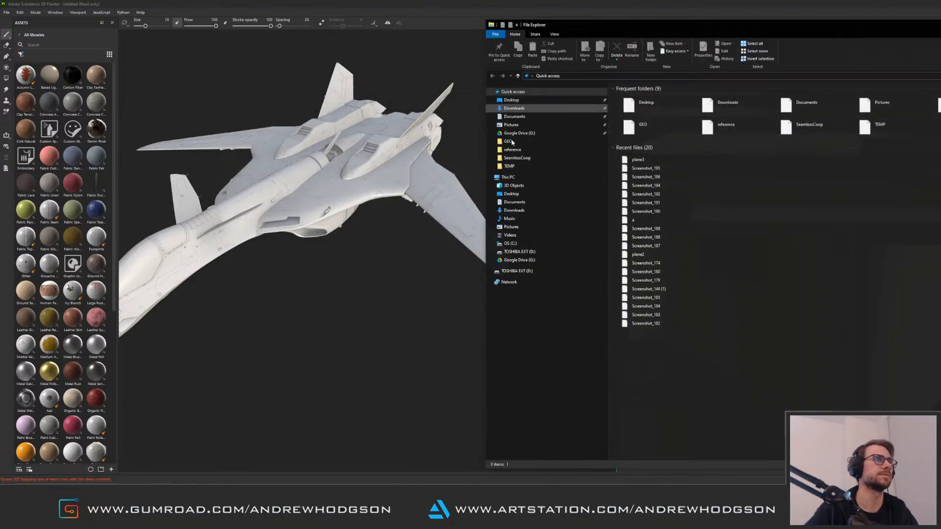
{"action": "left_click", "coordinate": [532, 245]}
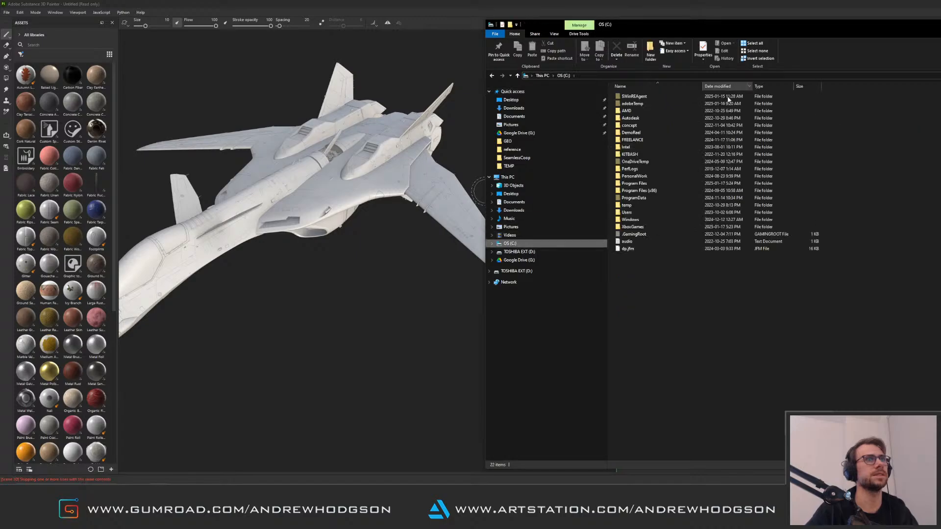
{"action": "double_click", "coordinate": [646, 178]}
{"action": "double_click", "coordinate": [642, 103]}
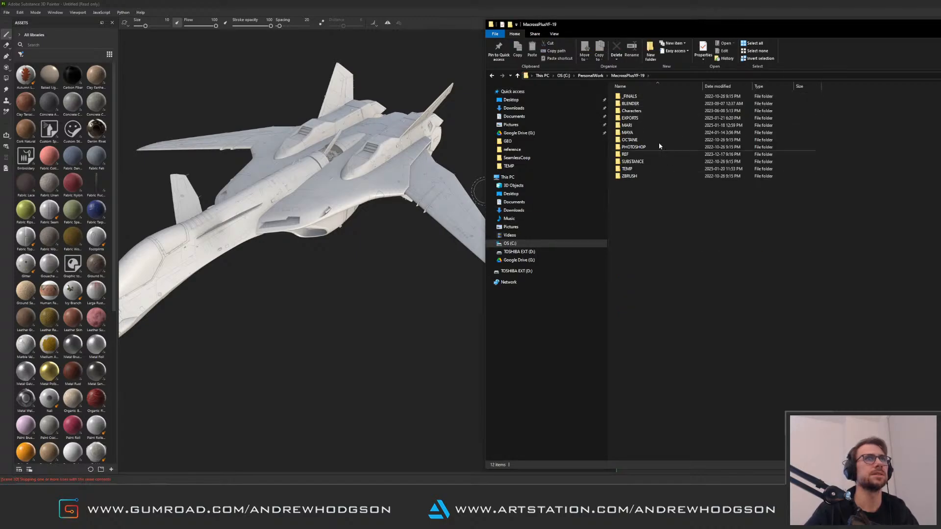
{"action": "double_click", "coordinate": [629, 118]}
{"action": "double_click", "coordinate": [630, 97]}
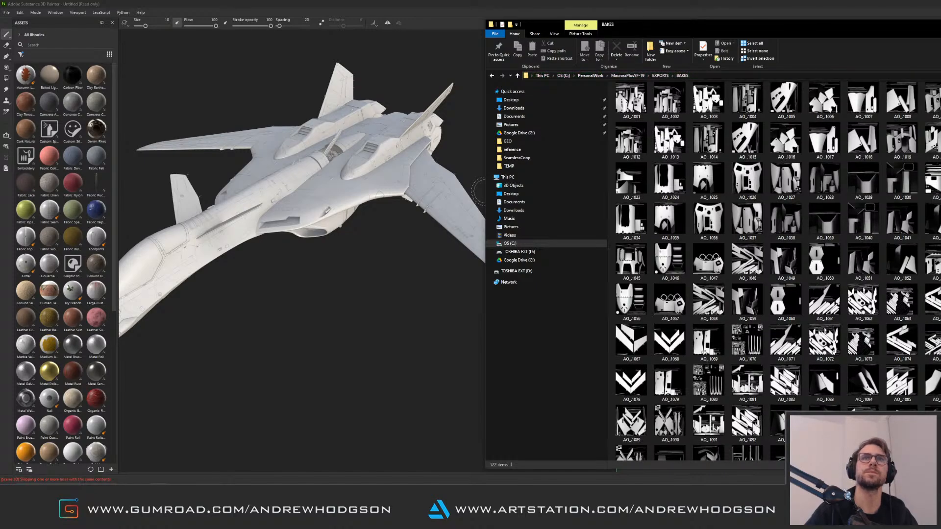
{"action": "scroll", "coordinate": [774, 271], "scroll_direction": "down", "scroll_amount": 14}
{"action": "scroll", "coordinate": [774, 271], "scroll_direction": "up", "scroll_amount": 5}
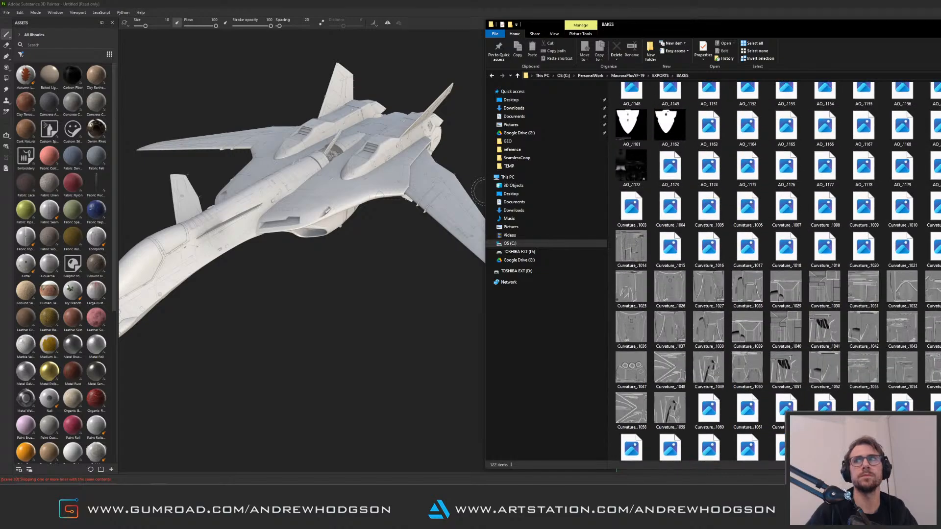
{"action": "scroll", "coordinate": [775, 270], "scroll_direction": "down", "scroll_amount": 3}
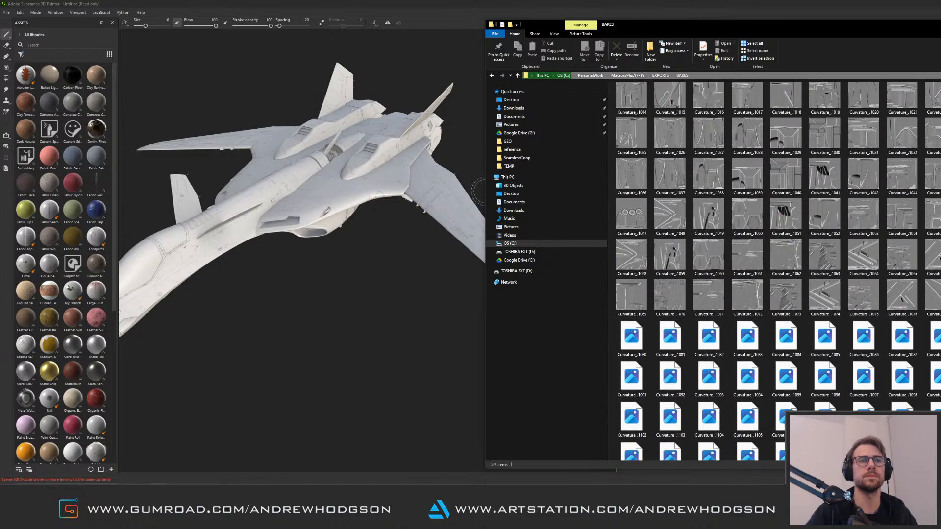
{"action": "scroll", "coordinate": [774, 271], "scroll_direction": "down", "scroll_amount": 5}
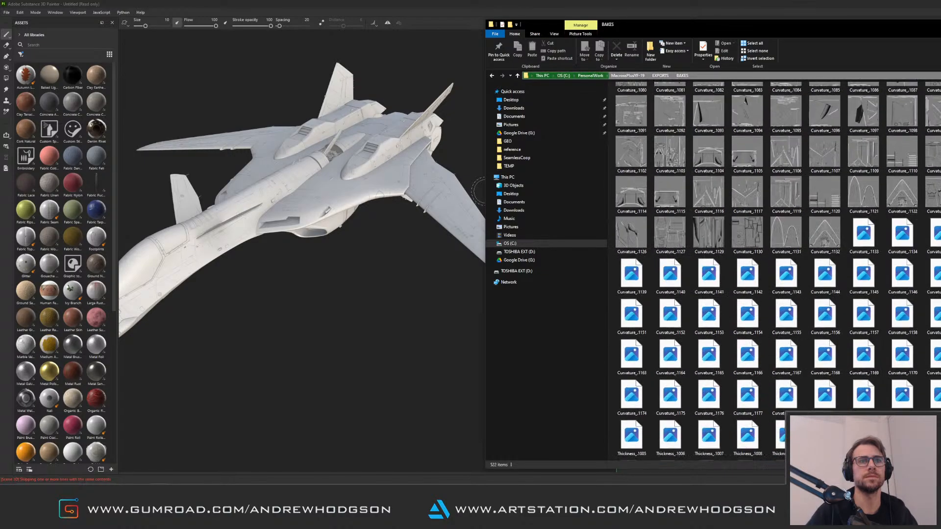
{"action": "scroll", "coordinate": [776, 270], "scroll_direction": "down", "scroll_amount": 12}
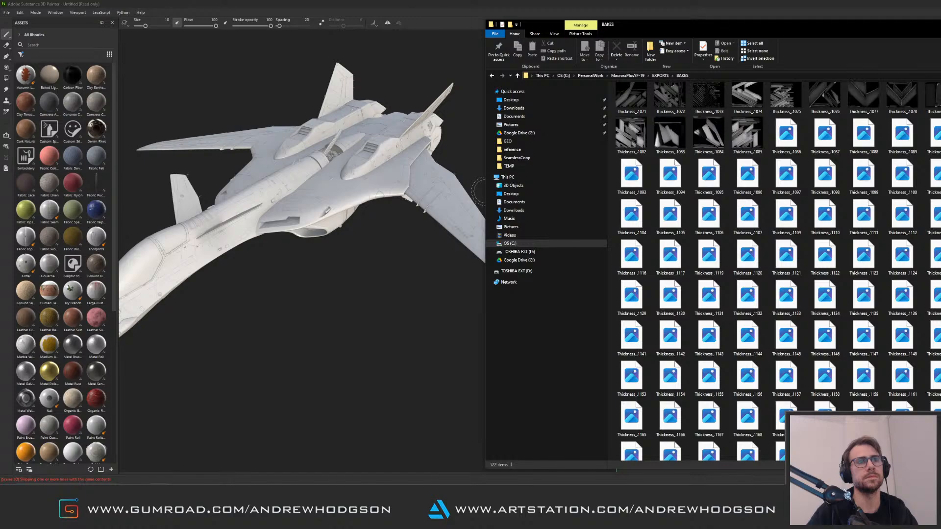
{"action": "scroll", "coordinate": [777, 270], "scroll_direction": "up", "scroll_amount": 20}
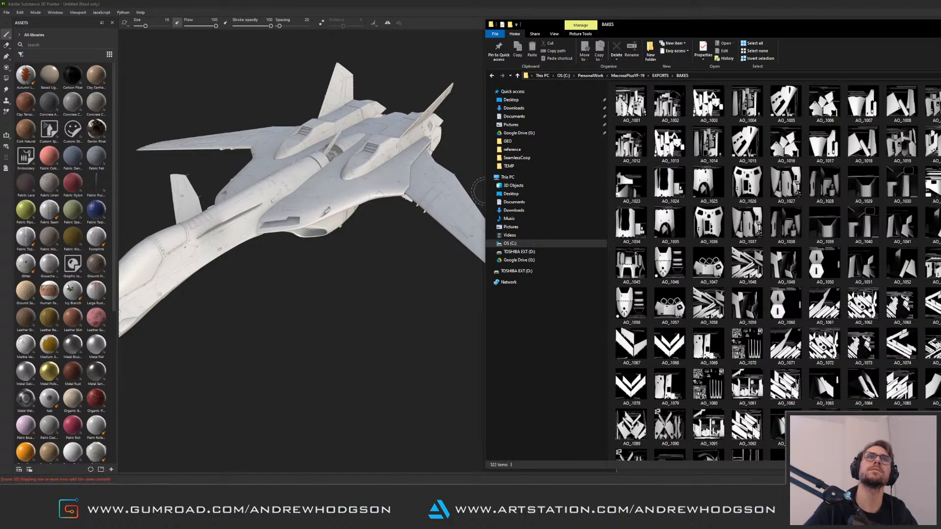
Close the Substance Painter project, discarding the unsaved changes
{"action": "left_click", "coordinate": [478, 191]}
{"action": "key", "text": "ctrl+w"}
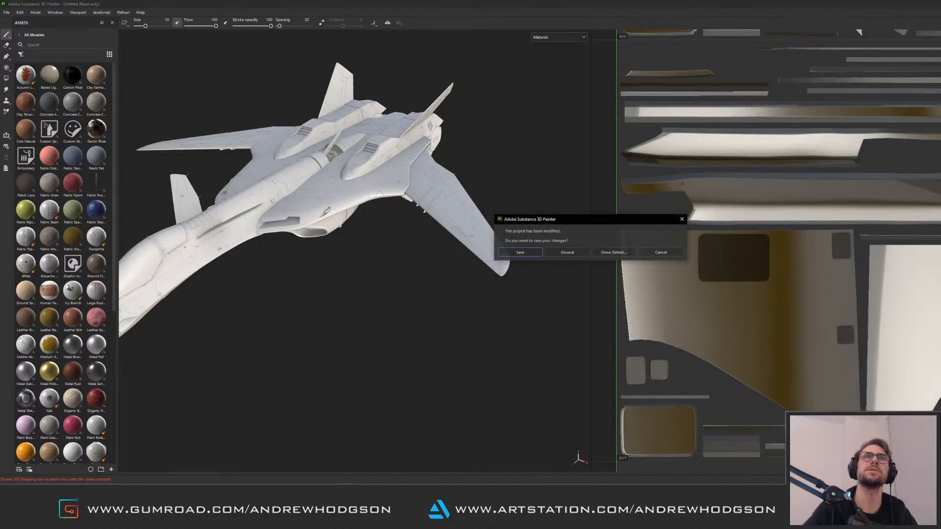
{"action": "left_click", "coordinate": [579, 255]}
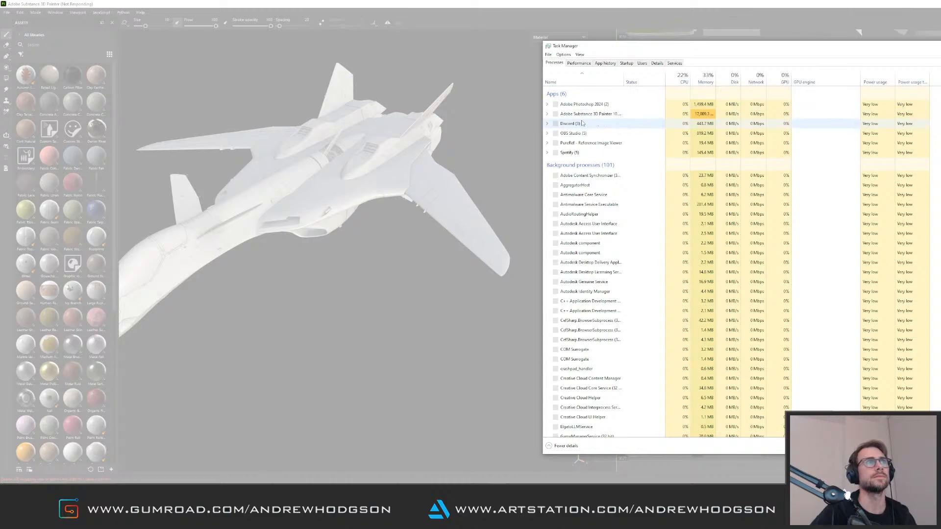
End the unresponsive Adobe Substance 3D Painter task in Task Manager and close Task Manager
{"action": "left_click", "coordinate": [599, 114]}
{"action": "right_click", "coordinate": [599, 114]}
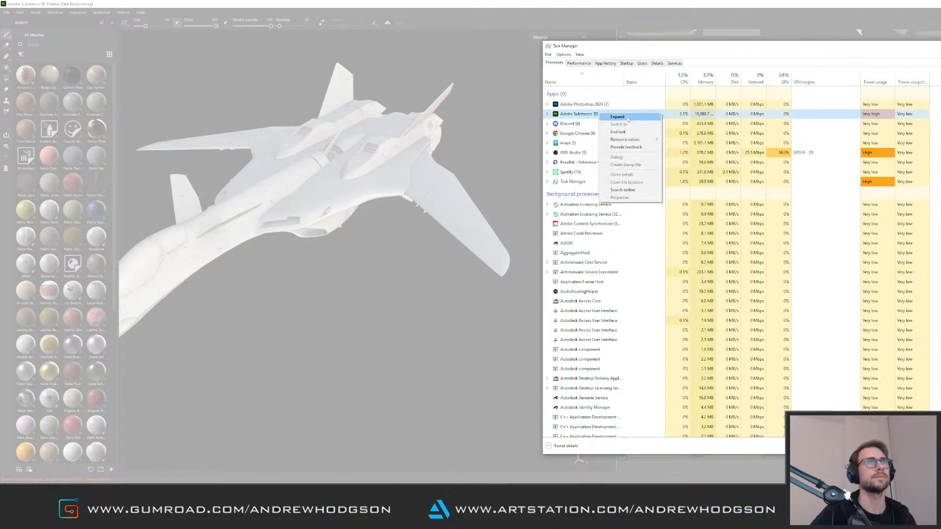
{"action": "left_click", "coordinate": [627, 134]}
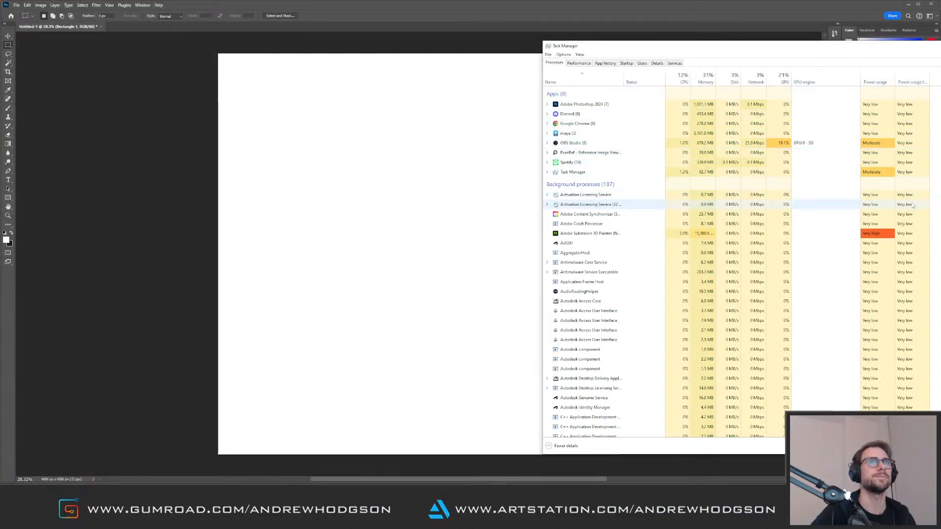
{"action": "key", "text": "alt+F4"}
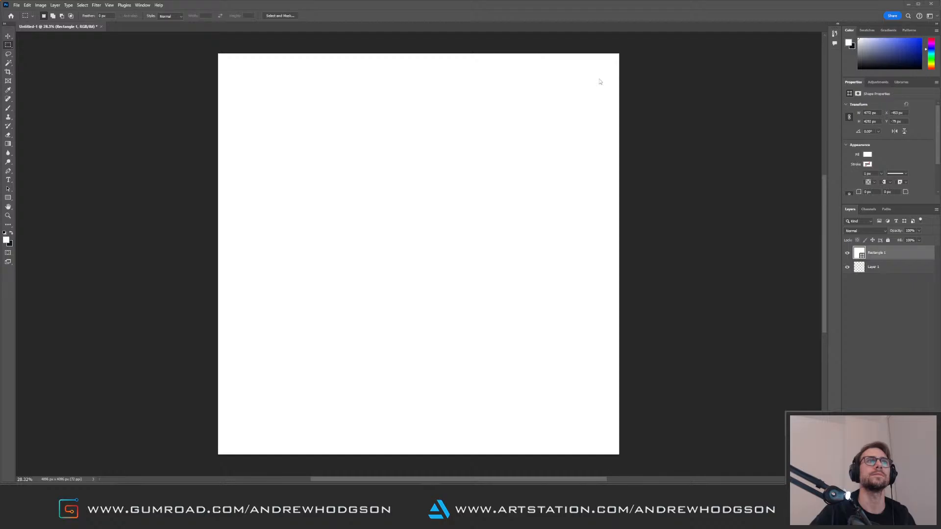
Switch to Mari and open the planeTest project
{"action": "left_click", "coordinate": [907, 4]}
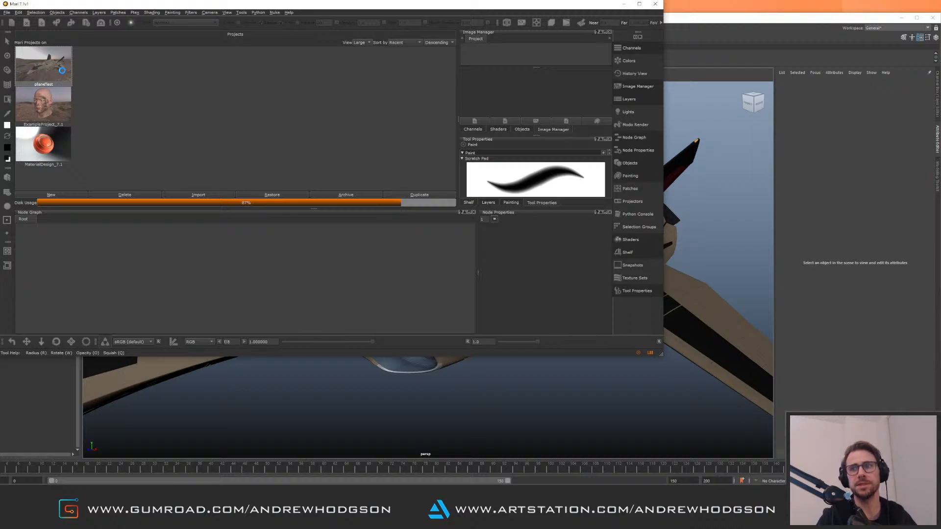
{"action": "double_click", "coordinate": [62, 70]}
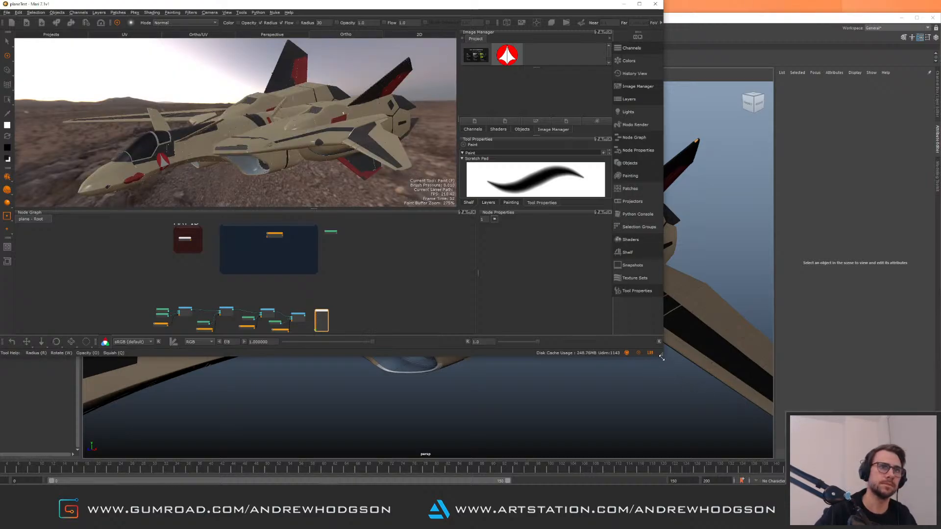
Enlarge the Mari window to fill the screen and orbit around the plane model
{"action": "left_click_drag", "start_coordinate": [661, 358], "coordinate": [940, 483]}
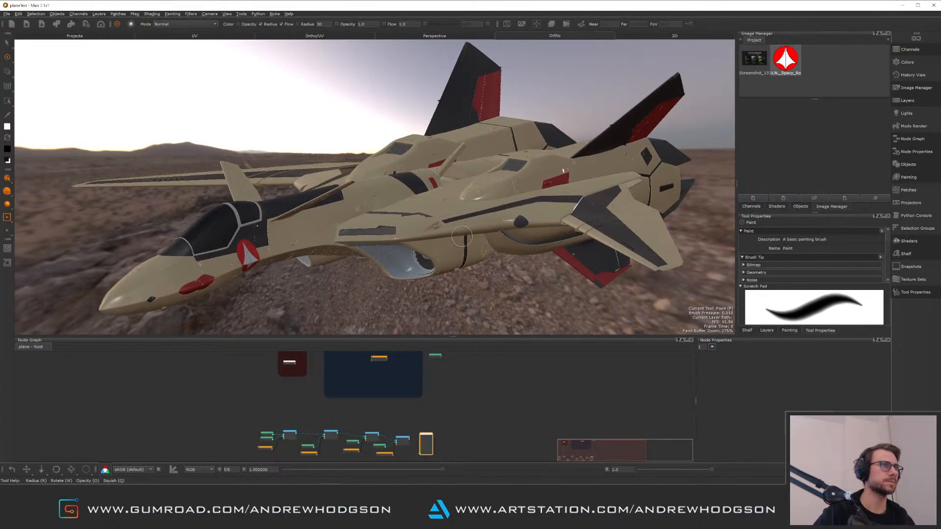
{"action": "right_click_drag", "start_coordinate": [462, 237], "coordinate": [378, 220], "text": "alt"}
{"action": "left_click_drag", "start_coordinate": [377, 221], "coordinate": [441, 241], "text": "alt"}
{"action": "right_click_drag", "start_coordinate": [441, 240], "coordinate": [480, 235], "text": "alt"}
{"action": "left_click_drag", "start_coordinate": [480, 236], "coordinate": [421, 216], "text": "alt"}
{"action": "middle_click_drag", "start_coordinate": [421, 216], "coordinate": [456, 191], "text": "alt"}
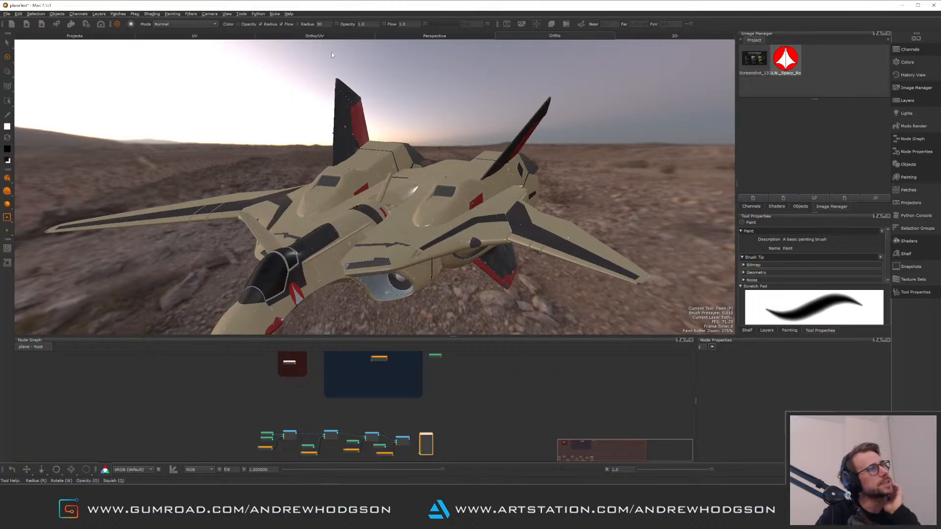
Split the view into perspective and UV panes and examine the UV tiles and node graph
{"action": "left_click", "coordinate": [331, 35]}
{"action": "middle_click_drag", "start_coordinate": [537, 191], "coordinate": [657, 193], "text": "alt"}
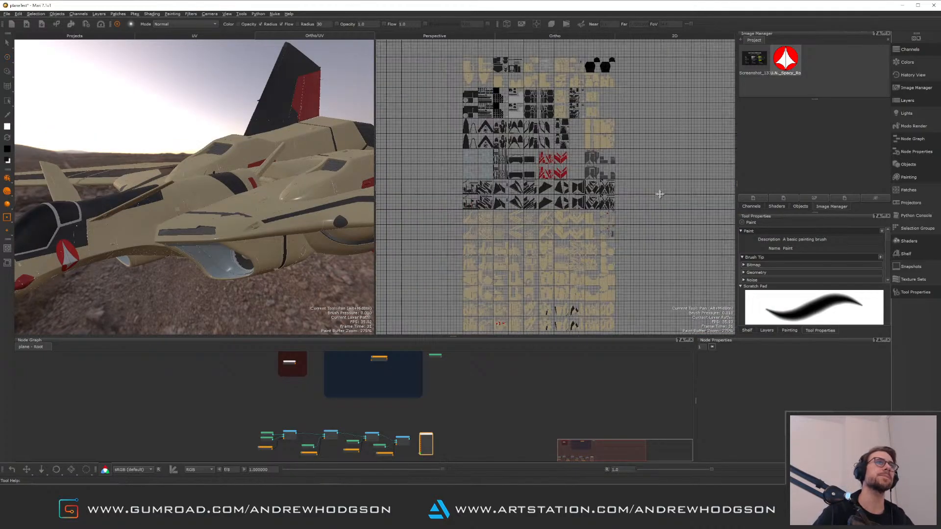
{"action": "right_click_drag", "start_coordinate": [657, 194], "coordinate": [582, 200], "text": "alt"}
{"action": "middle_click_drag", "start_coordinate": [585, 188], "coordinate": [576, 159], "text": "alt"}
{"action": "middle_click_drag", "start_coordinate": [471, 371], "coordinate": [414, 379]}
{"action": "right_click_drag", "start_coordinate": [495, 408], "coordinate": [424, 377], "text": "alt"}
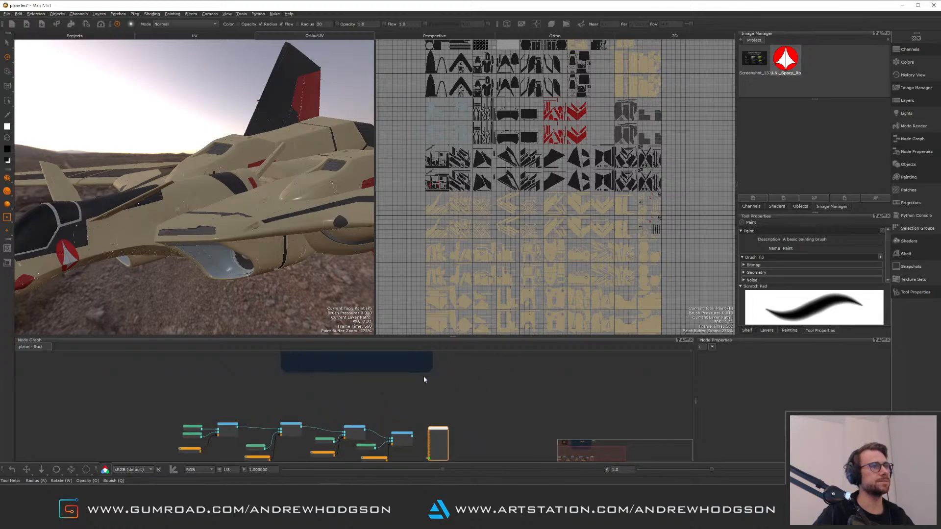
{"action": "middle_click_drag", "start_coordinate": [371, 366], "coordinate": [426, 416], "text": "alt"}
{"action": "right_click_drag", "start_coordinate": [404, 406], "coordinate": [404, 347], "text": "alt"}
{"action": "middle_click_drag", "start_coordinate": [339, 362], "coordinate": [367, 417], "text": "alt"}
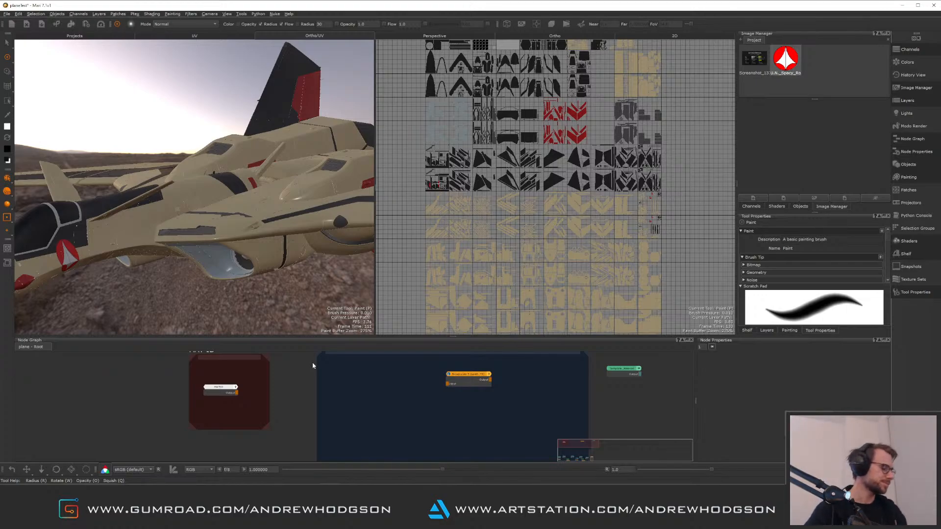
{"action": "right_click_drag", "start_coordinate": [306, 362], "coordinate": [359, 387], "text": "alt"}
{"action": "right_click_drag", "start_coordinate": [297, 240], "coordinate": [297, 281], "text": "alt"}
{"action": "middle_click_drag", "start_coordinate": [248, 191], "coordinate": [201, 170], "text": "alt"}
{"action": "left_click_drag", "start_coordinate": [239, 189], "coordinate": [295, 209], "text": "alt"}
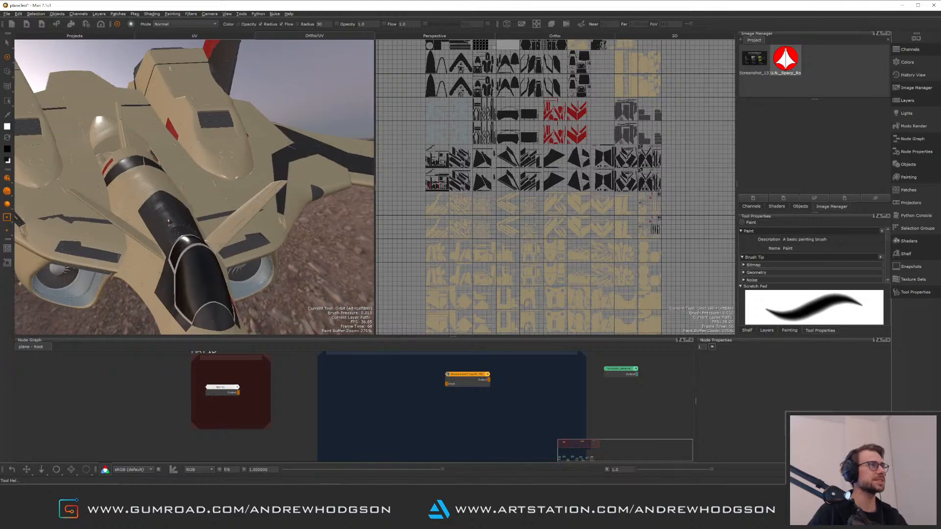
{"action": "right_click_drag", "start_coordinate": [295, 210], "coordinate": [275, 190], "text": "alt"}
{"action": "left_click_drag", "start_coordinate": [275, 190], "coordinate": [219, 186], "text": "alt"}
{"action": "middle_click_drag", "start_coordinate": [281, 385], "coordinate": [341, 371], "text": "alt"}
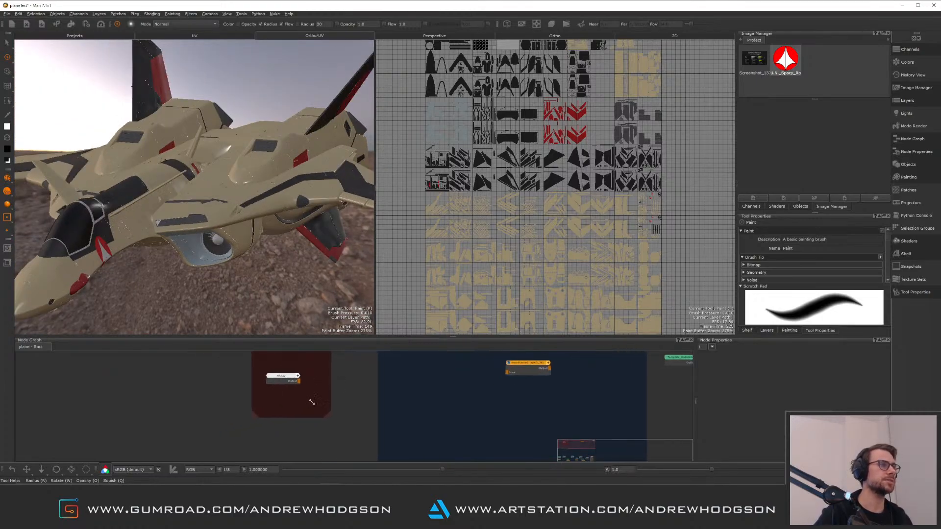
{"action": "mouse_move", "coordinate": [312, 400]}
{"action": "right_mouse_down", "text": "alt"}
{"action": "mouse_move", "coordinate": [354, 424]}
{"action": "mouse_move", "coordinate": [319, 408]}
{"action": "right_mouse_up", "text": "alt"}
Open the MATID group node and examine the paint and channel nodes inside it
{"action": "double_click", "coordinate": [271, 376]}
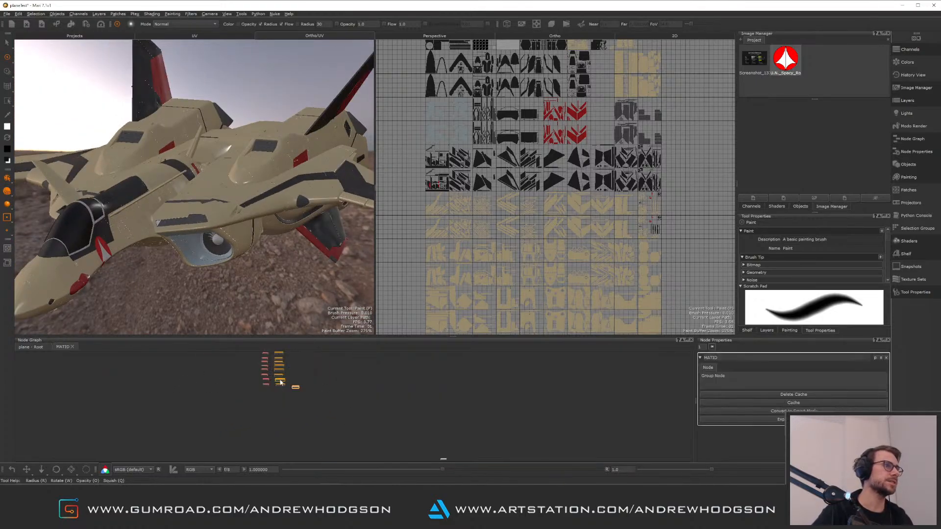
{"action": "left_click_drag", "start_coordinate": [356, 379], "coordinate": [395, 401]}
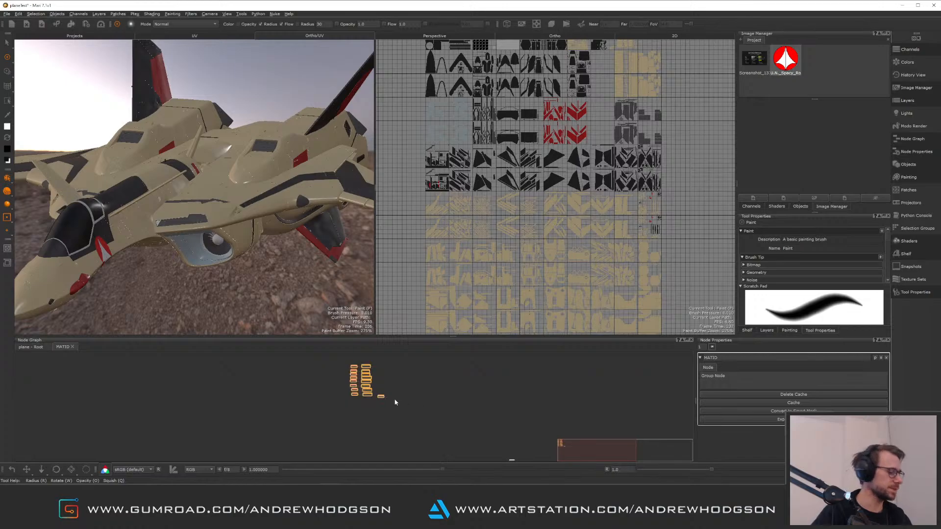
{"action": "right_click_drag", "start_coordinate": [378, 374], "coordinate": [489, 393], "text": "alt"}
{"action": "left_click", "coordinate": [489, 392]}
{"action": "middle_click_drag", "start_coordinate": [353, 395], "coordinate": [406, 387], "text": "alt"}
{"action": "right_click_drag", "start_coordinate": [406, 390], "coordinate": [319, 402], "text": "alt"}
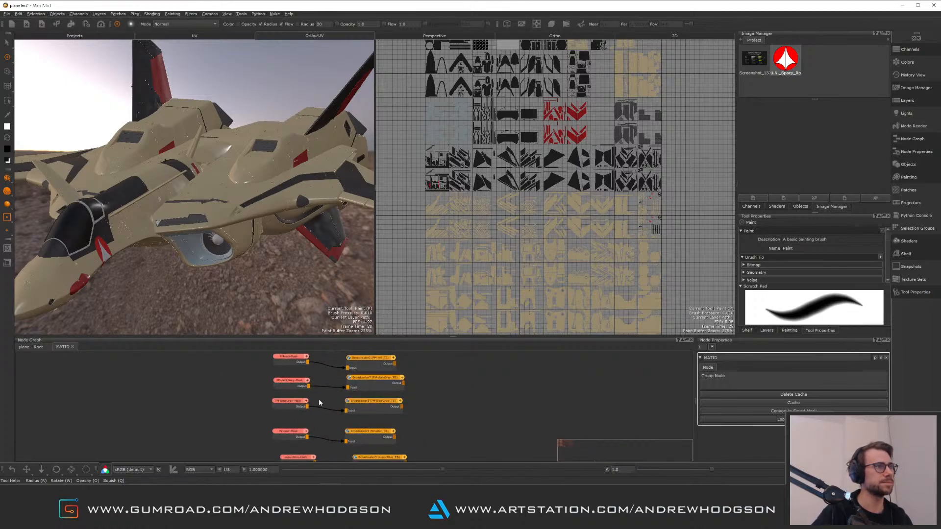
{"action": "middle_click_drag", "start_coordinate": [319, 402], "coordinate": [378, 415], "text": "alt"}
{"action": "left_click", "coordinate": [39, 349]}
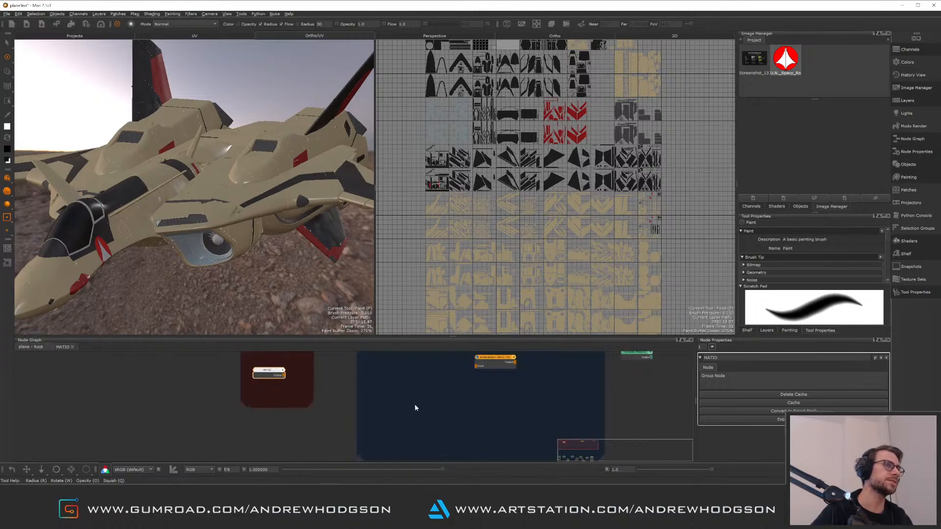
{"action": "middle_click_drag", "start_coordinate": [341, 381], "coordinate": [410, 341], "text": "alt"}
{"action": "right_click_drag", "start_coordinate": [321, 403], "coordinate": [273, 387], "text": "alt"}
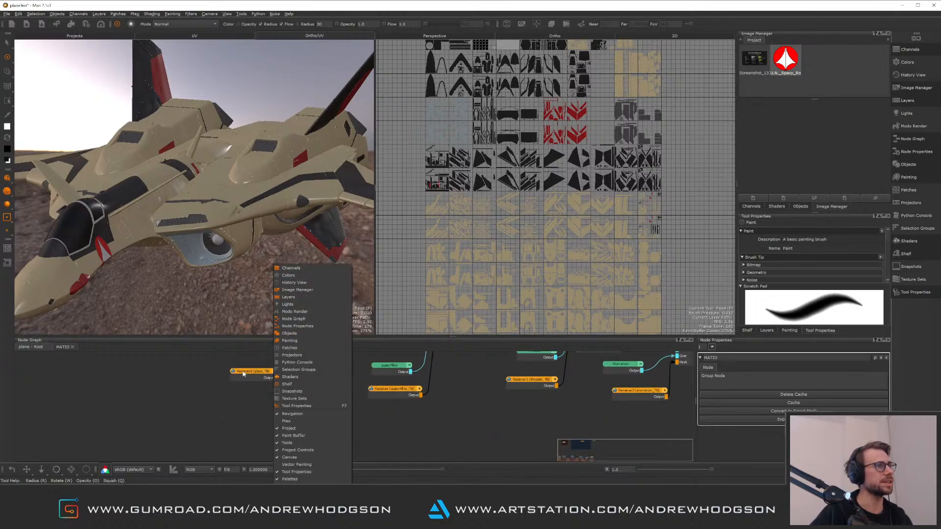
{"action": "left_click", "coordinate": [419, 422]}
{"action": "middle_click_drag", "start_coordinate": [436, 424], "coordinate": [360, 502], "text": "alt"}
{"action": "mouse_move", "coordinate": [404, 412]}
{"action": "middle_mouse_down", "text": "alt"}
{"action": "mouse_move", "coordinate": [474, 391]}
{"action": "mouse_move", "coordinate": [486, 441]}
{"action": "mouse_move", "coordinate": [394, 398]}
{"action": "middle_mouse_up", "text": "alt"}
{"action": "left_click_drag", "start_coordinate": [376, 388], "coordinate": [430, 395]}
{"action": "middle_click_drag", "start_coordinate": [294, 395], "coordinate": [393, 387], "text": "alt"}
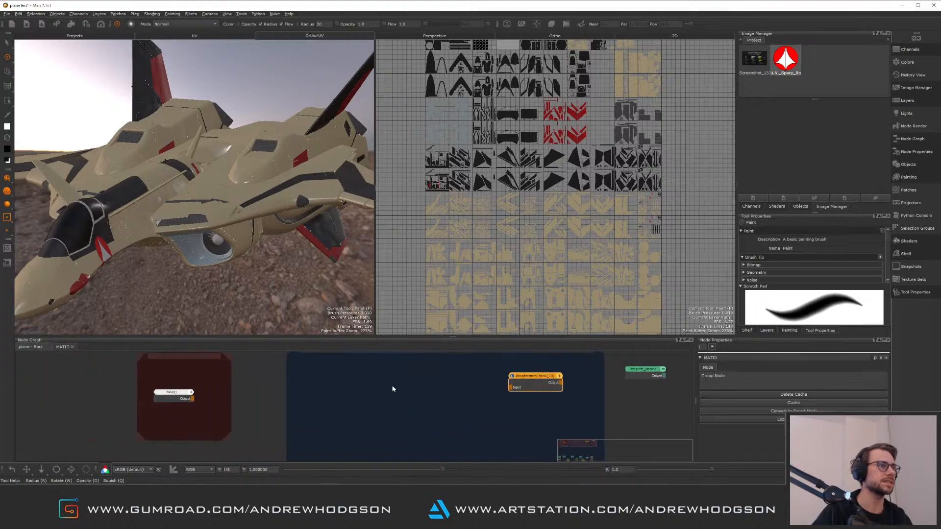
Try to import files into the root node graph
{"action": "right_click", "coordinate": [386, 384]}
{"action": "mouse_move", "coordinate": [437, 403]}
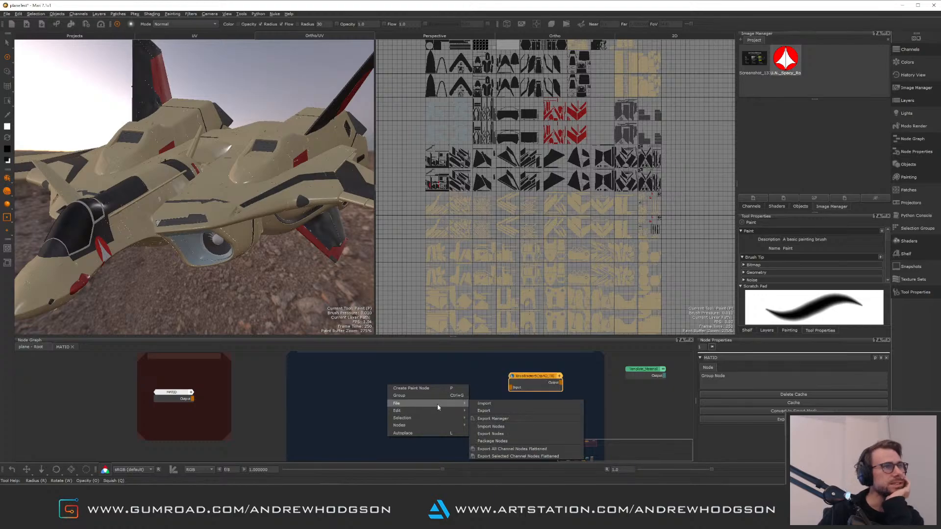
{"action": "left_click", "coordinate": [496, 405]}
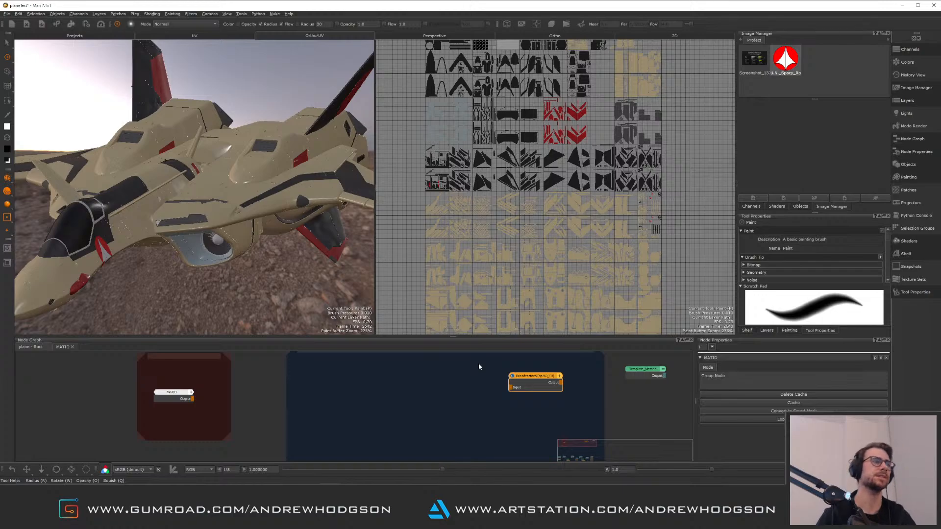
{"action": "mouse_move", "coordinate": [448, 406]}
{"action": "middle_mouse_down"}
{"action": "mouse_move", "coordinate": [426, 389]}
{"action": "mouse_move", "coordinate": [445, 396]}
{"action": "middle_mouse_up"}
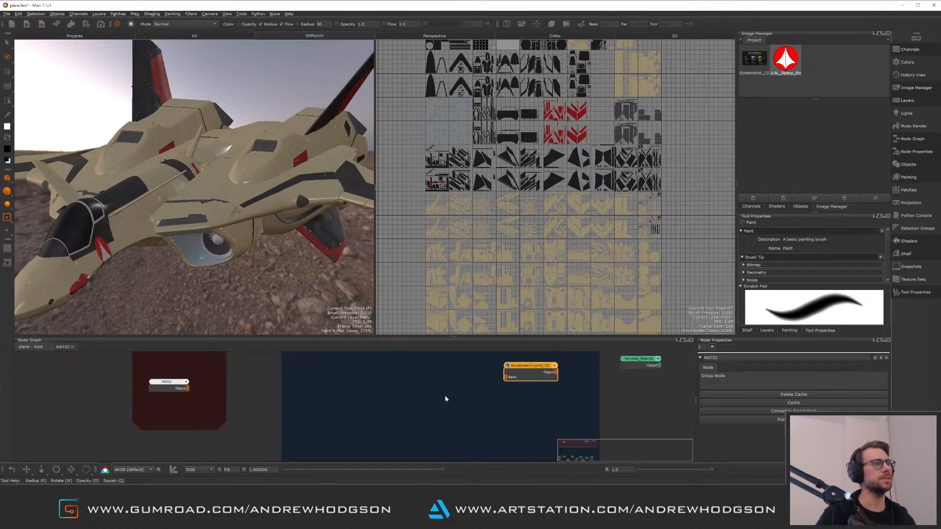
Try again to import files through the node graph's context menu
{"action": "right_click", "coordinate": [405, 390]}
{"action": "mouse_move", "coordinate": [420, 408]}
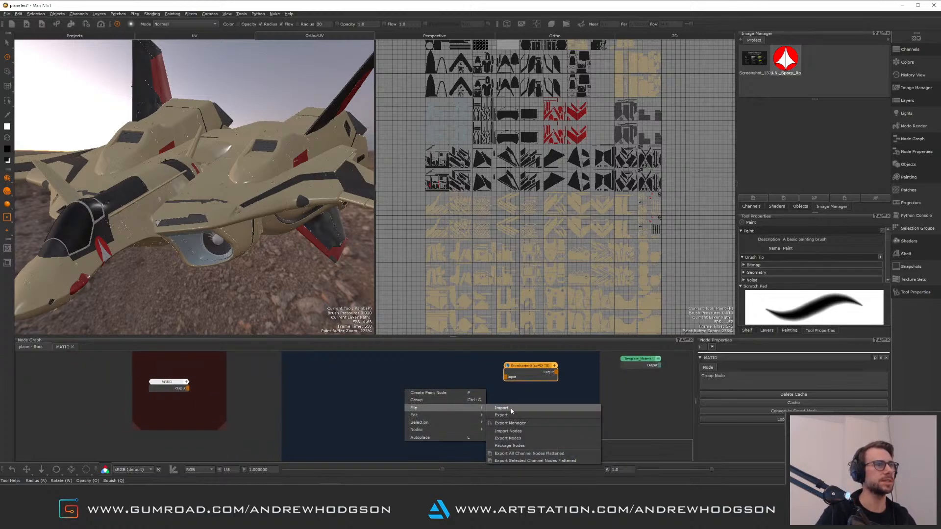
{"action": "left_click", "coordinate": [510, 409]}
{"action": "middle_click_drag", "start_coordinate": [464, 402], "coordinate": [429, 406]}
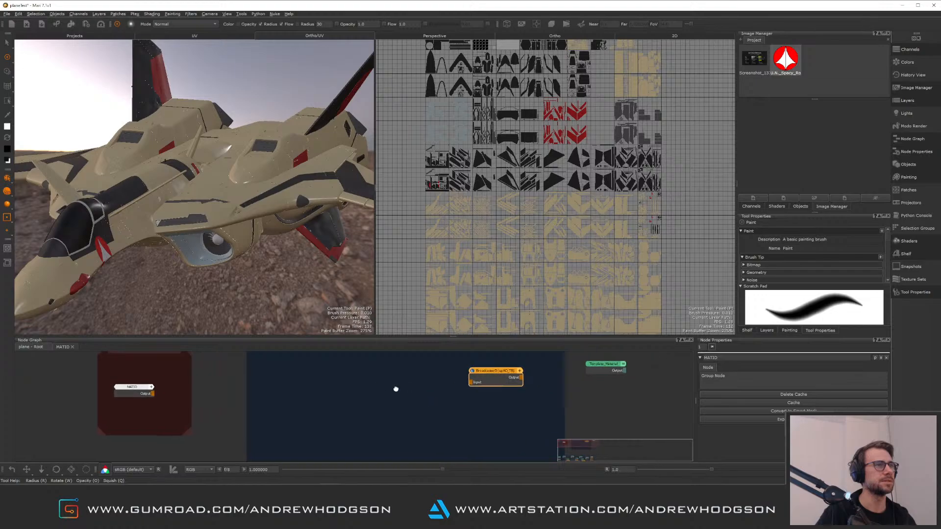
{"action": "right_click", "coordinate": [395, 387]}
{"action": "mouse_move", "coordinate": [424, 404]}
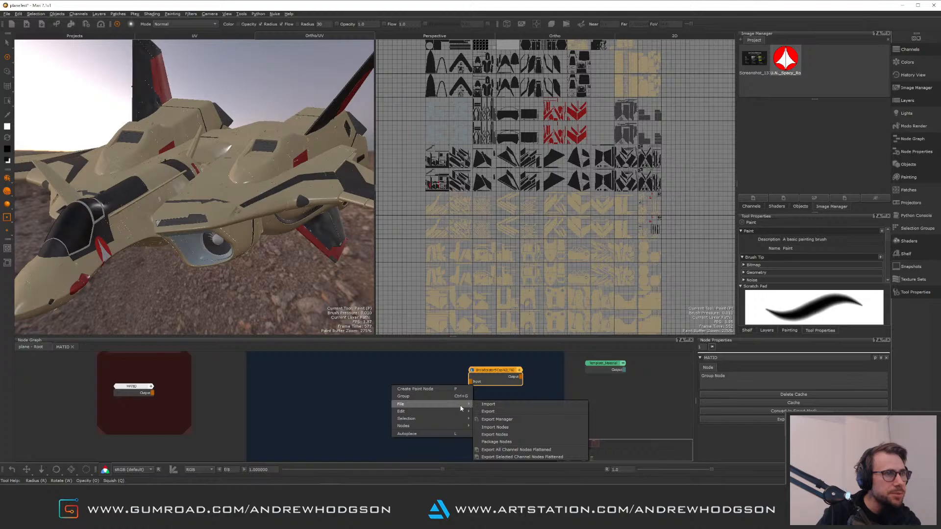
{"action": "mouse_move", "coordinate": [449, 416]}
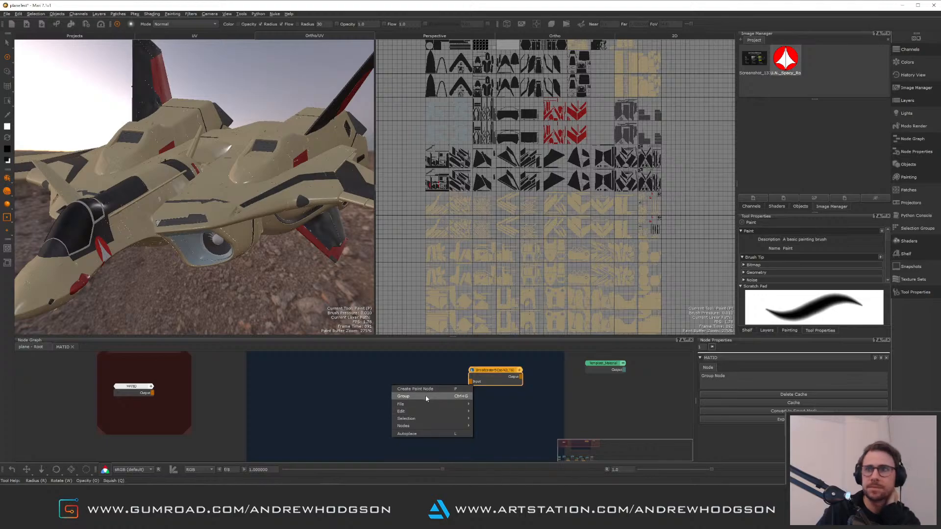
{"action": "left_click", "coordinate": [368, 391]}
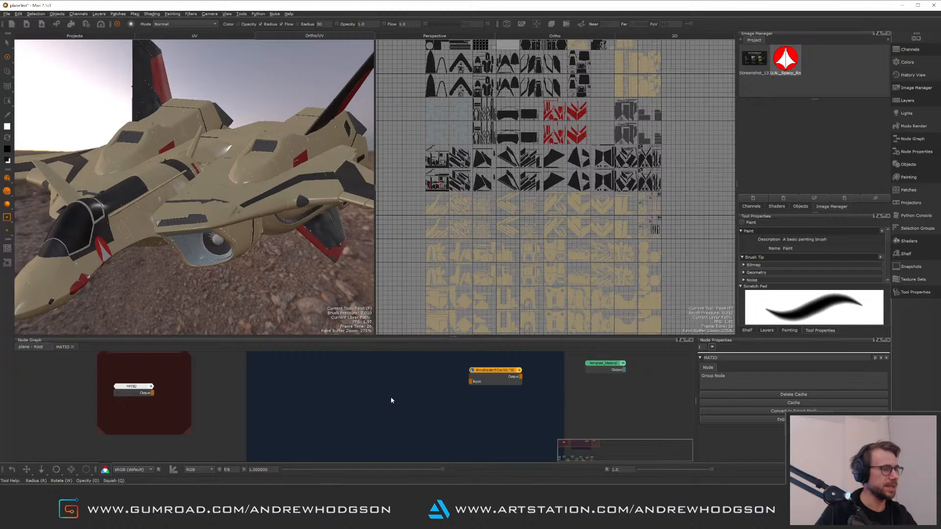
Create a new 4096 x 4096, 8-bit paint node inside the MATID group
{"action": "key", "text": "p"}
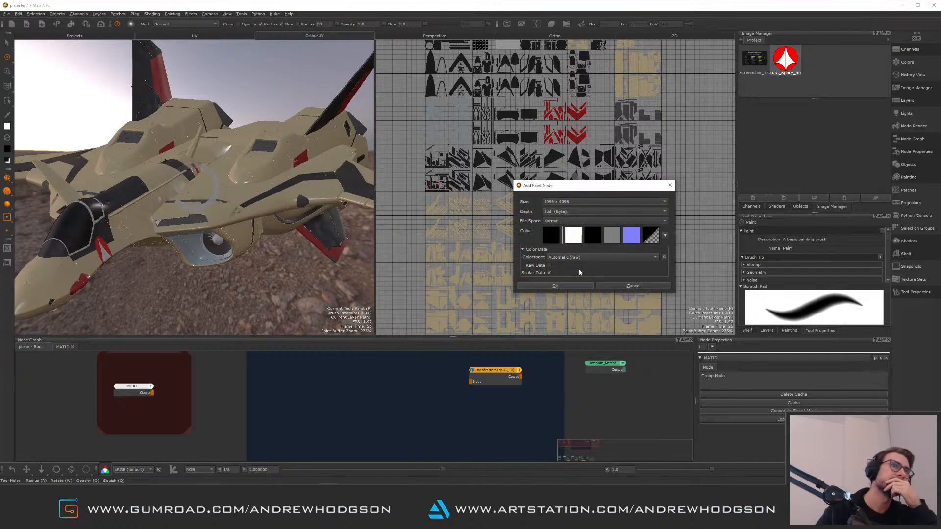
{"action": "left_click", "coordinate": [555, 285]}
Import all patches of AO_$UDIM.png from the EXPORTS/BAKES folder into the paint node and wire it to the group output
{"action": "right_click", "coordinate": [410, 405]}
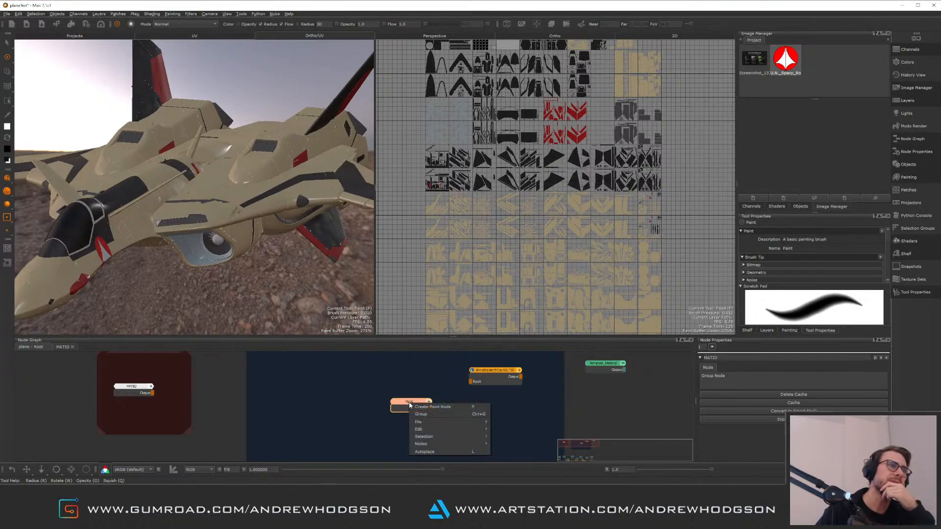
{"action": "mouse_move", "coordinate": [426, 422]}
{"action": "left_click", "coordinate": [514, 425]}
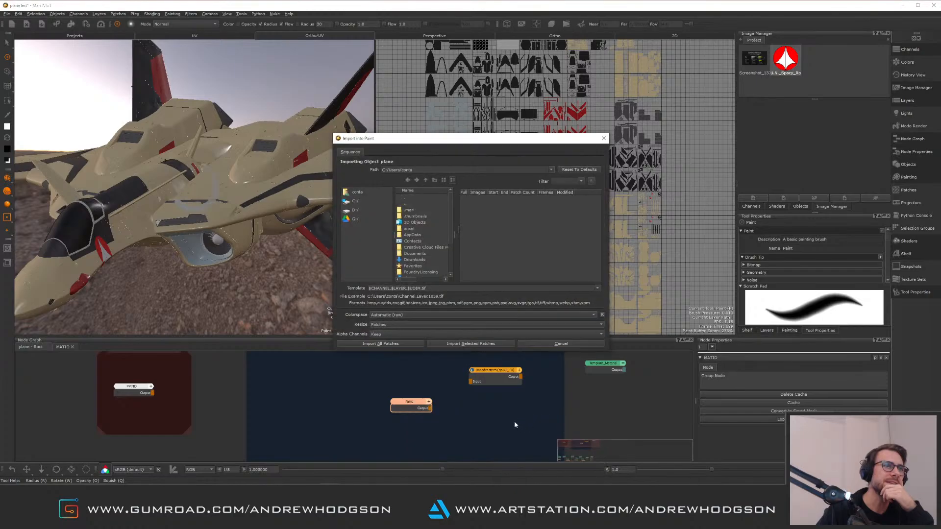
{"action": "left_click", "coordinate": [358, 202]}
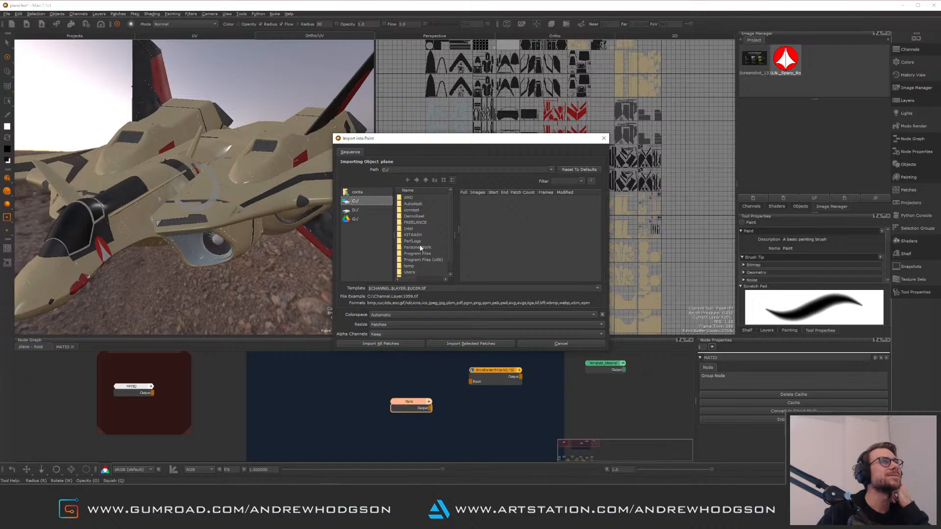
{"action": "double_click", "coordinate": [420, 247]}
{"action": "left_click", "coordinate": [431, 216]}
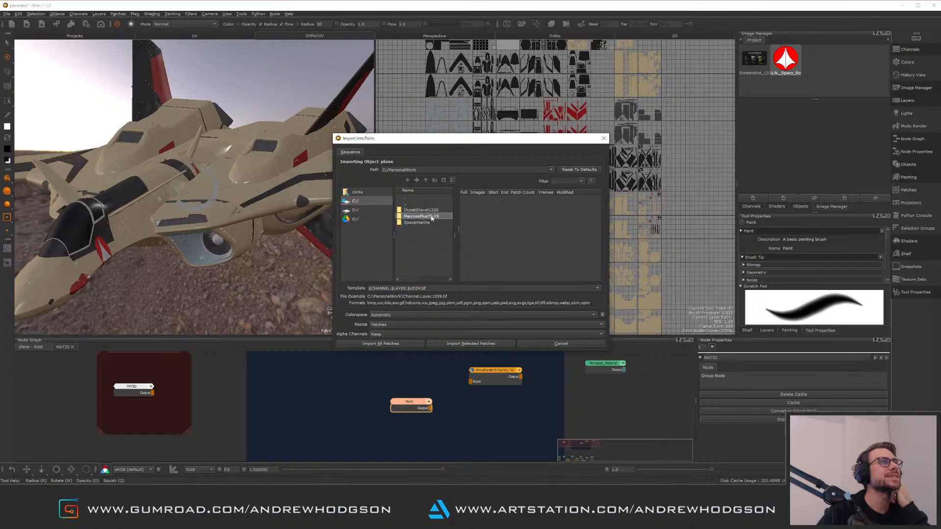
{"action": "double_click", "coordinate": [432, 216]}
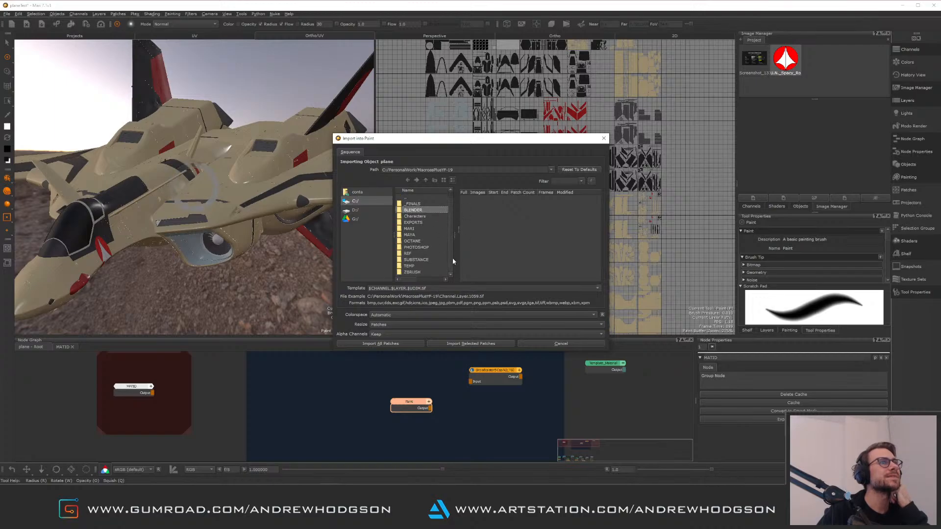
{"action": "left_click", "coordinate": [417, 223]}
{"action": "double_click", "coordinate": [416, 223]}
{"action": "left_click", "coordinate": [423, 211]}
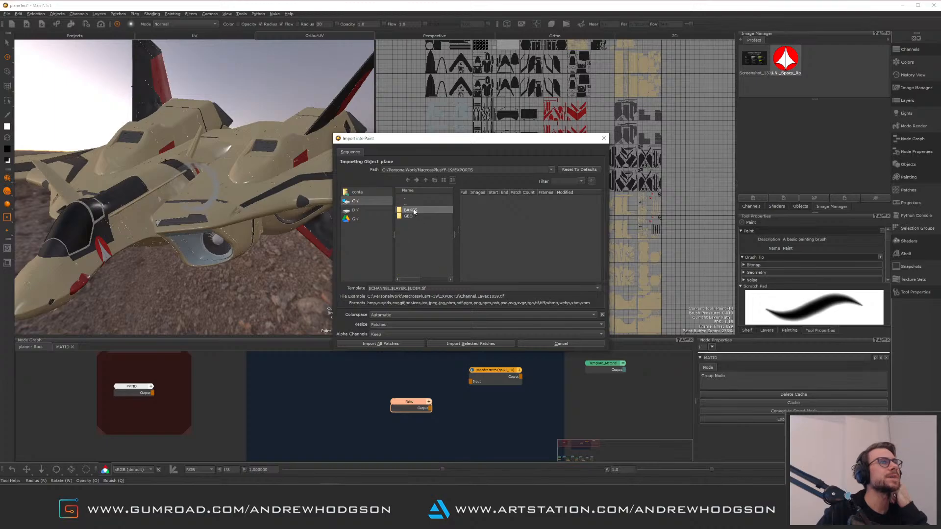
{"action": "double_click", "coordinate": [426, 211]}
{"action": "left_click", "coordinate": [481, 202]}
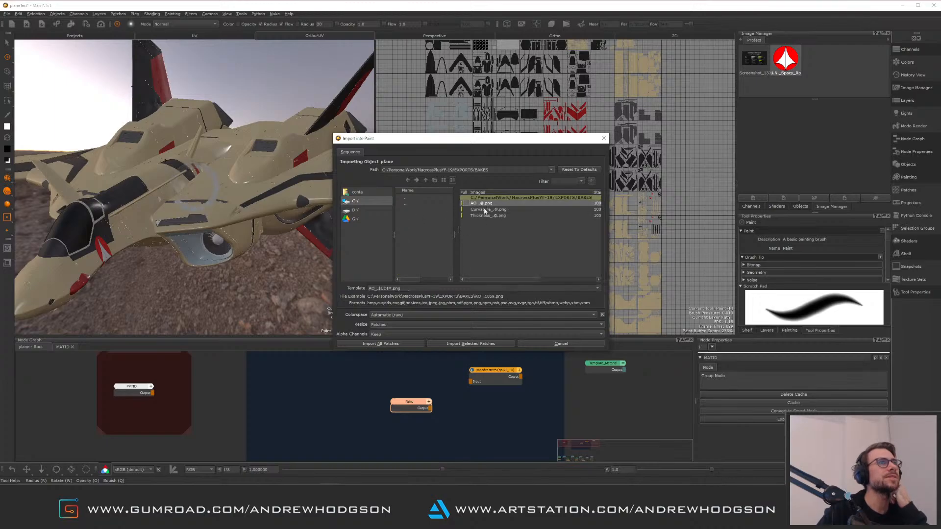
{"action": "left_click", "coordinate": [396, 343]}
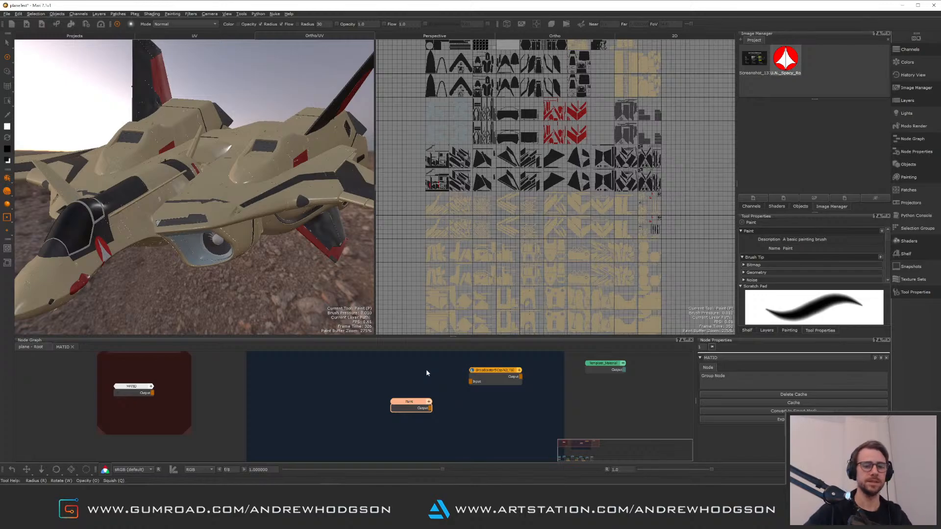
{"action": "mouse_move", "coordinate": [462, 398]}
{"action": "middle_mouse_down"}
{"action": "mouse_move", "coordinate": [504, 380]}
{"action": "mouse_move", "coordinate": [499, 390]}
{"action": "middle_mouse_up"}
{"action": "left_click_drag", "start_coordinate": [466, 399], "coordinate": [520, 461]}
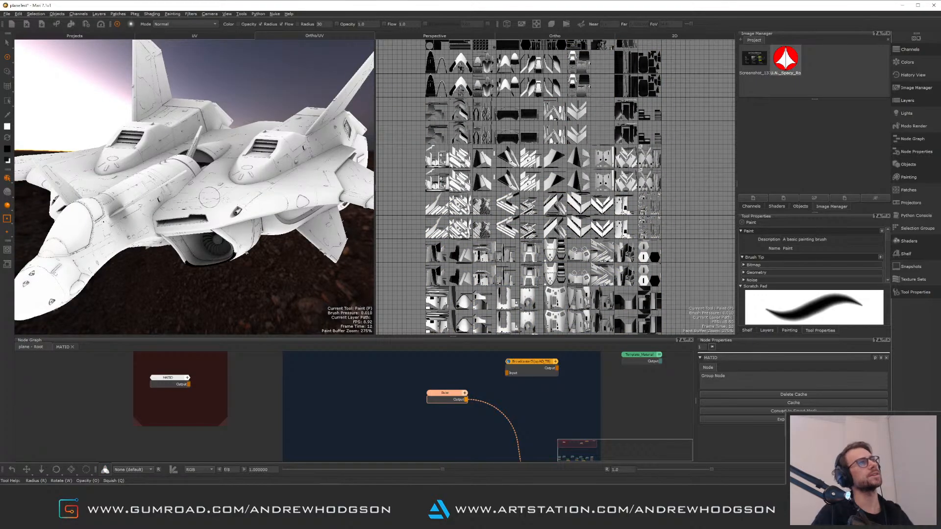
Maximize the perspective view and orbit and zoom around the plane to inspect the ambient occlusion shading
{"action": "left_click_drag", "start_coordinate": [220, 205], "coordinate": [157, 225], "text": "alt"}
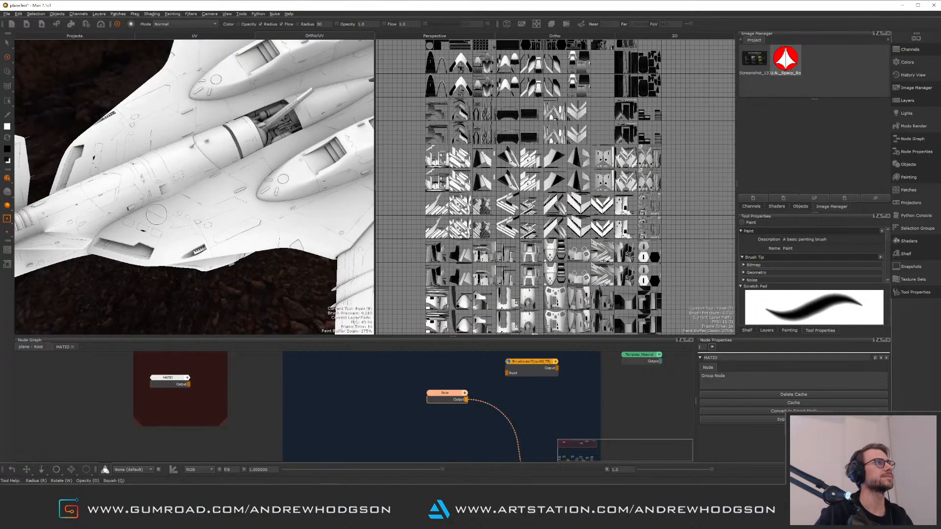
{"action": "middle_click_drag", "start_coordinate": [165, 203], "coordinate": [247, 203], "text": "alt"}
{"action": "left_click_drag", "start_coordinate": [248, 203], "coordinate": [330, 161], "text": "alt"}
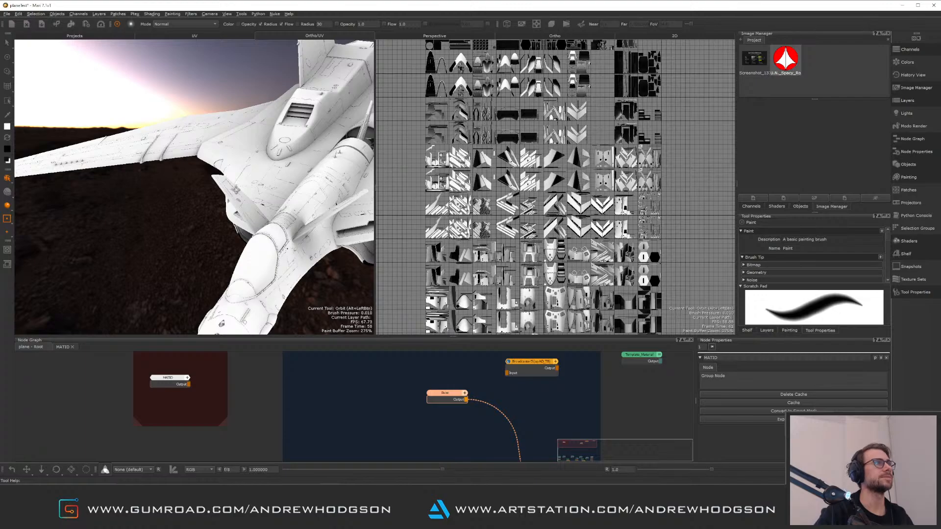
{"action": "left_click_drag", "start_coordinate": [236, 190], "coordinate": [121, 50], "text": "alt"}
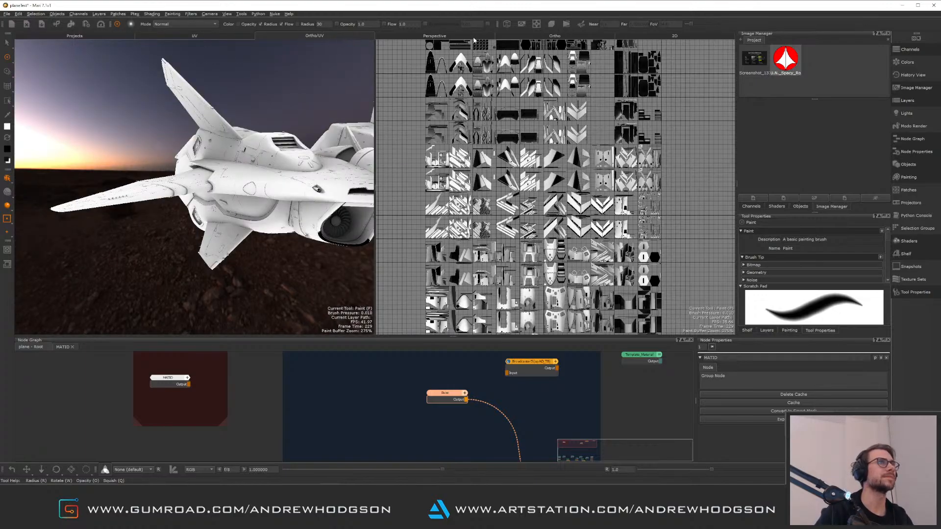
{"action": "left_click", "coordinate": [577, 36]}
{"action": "left_click_drag", "start_coordinate": [525, 161], "coordinate": [495, 216], "text": "alt"}
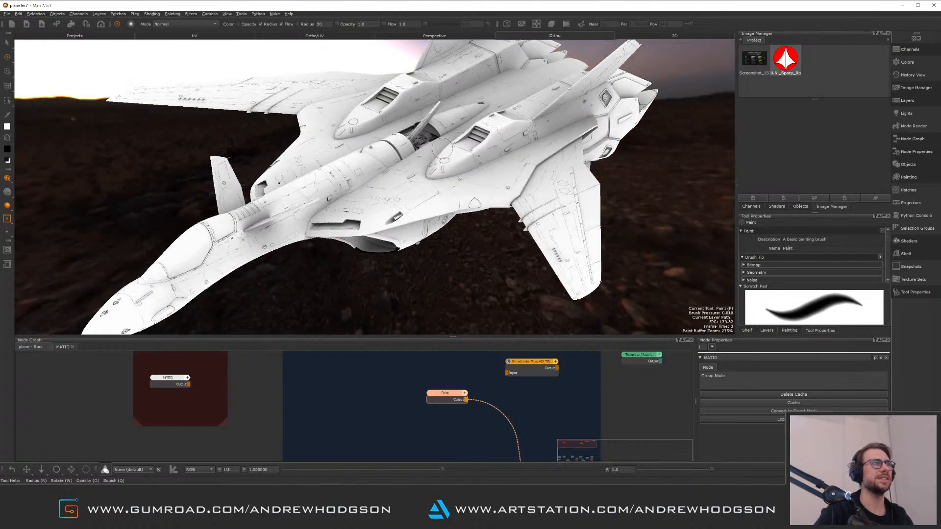
{"action": "right_click_drag", "start_coordinate": [495, 215], "coordinate": [503, 192], "text": "alt"}
{"action": "scroll", "coordinate": [503, 192], "scroll_direction": "up", "scroll_amount": 2}
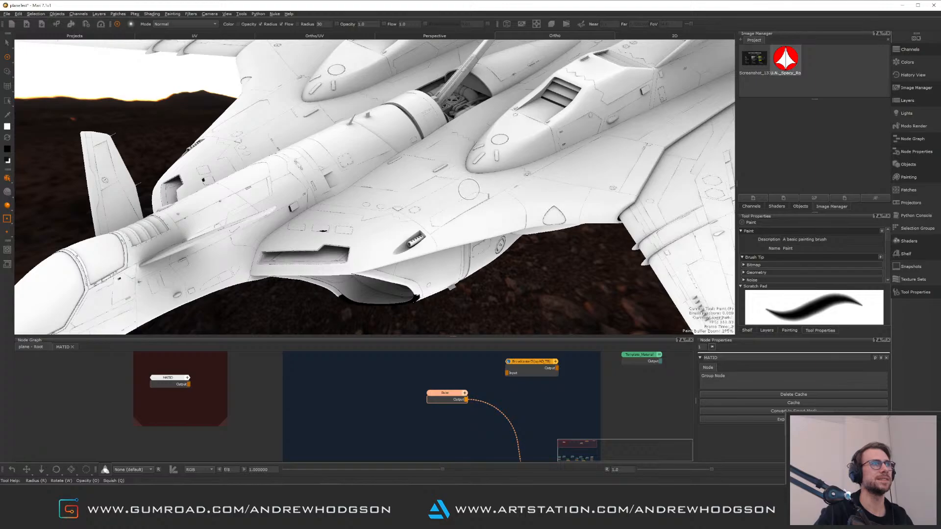
{"action": "mouse_move", "coordinate": [484, 194]}
{"action": "left_mouse_down", "text": "alt"}
{"action": "mouse_move", "coordinate": [402, 168]}
{"action": "mouse_move", "coordinate": [439, 169]}
{"action": "mouse_move", "coordinate": [431, 166]}
{"action": "mouse_move", "coordinate": [366, 167]}
{"action": "mouse_move", "coordinate": [396, 168]}
{"action": "mouse_move", "coordinate": [405, 185]}
{"action": "mouse_move", "coordinate": [394, 195]}
{"action": "mouse_move", "coordinate": [478, 180]}
{"action": "mouse_move", "coordinate": [517, 182]}
{"action": "mouse_move", "coordinate": [504, 182]}
{"action": "mouse_move", "coordinate": [513, 190]}
{"action": "left_mouse_up", "text": "alt"}
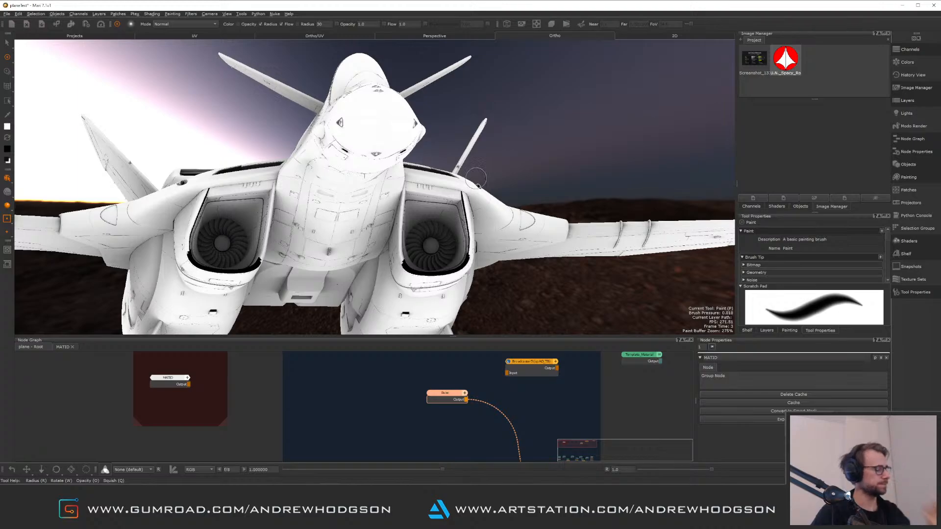
{"action": "mouse_move", "coordinate": [483, 215]}
{"action": "left_mouse_down", "text": "alt"}
{"action": "mouse_move", "coordinate": [503, 219]}
{"action": "mouse_move", "coordinate": [423, 218]}
{"action": "mouse_move", "coordinate": [494, 216]}
{"action": "left_mouse_up", "text": "alt"}
{"action": "right_click_drag", "start_coordinate": [407, 213], "coordinate": [481, 257], "text": "alt"}
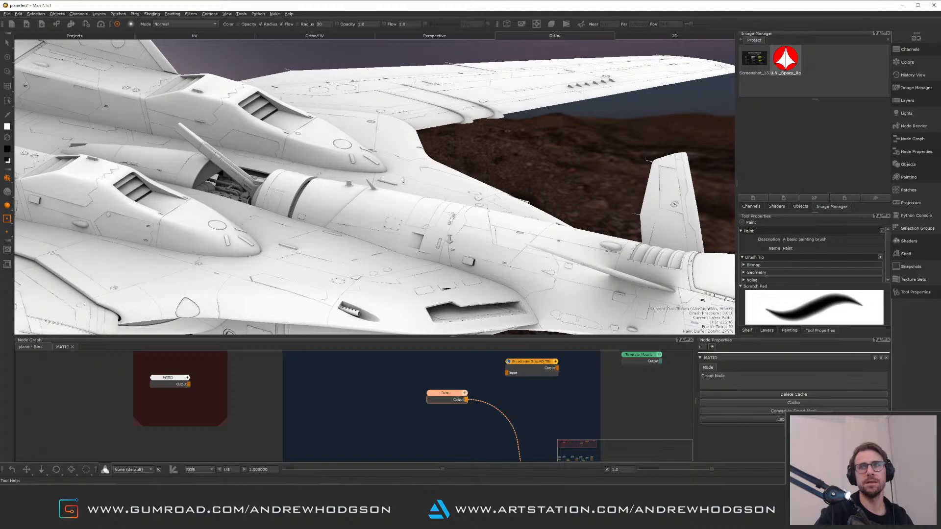
{"action": "scroll", "coordinate": [448, 237], "scroll_direction": "up", "scroll_amount": 2}
{"action": "scroll", "coordinate": [433, 216], "scroll_direction": "up", "scroll_amount": 2}
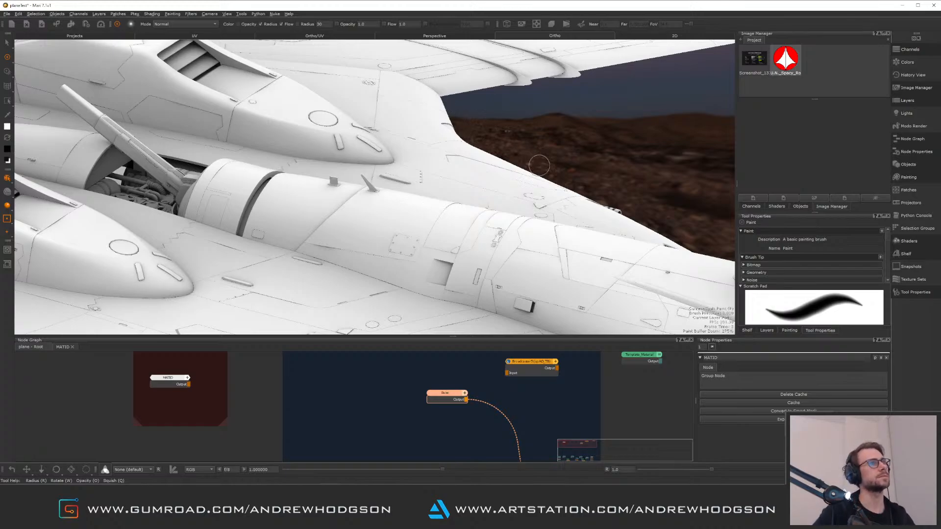
{"action": "left_click_drag", "start_coordinate": [539, 165], "coordinate": [384, 154], "text": "alt"}
{"action": "right_click_drag", "start_coordinate": [385, 155], "coordinate": [541, 226], "text": "alt"}
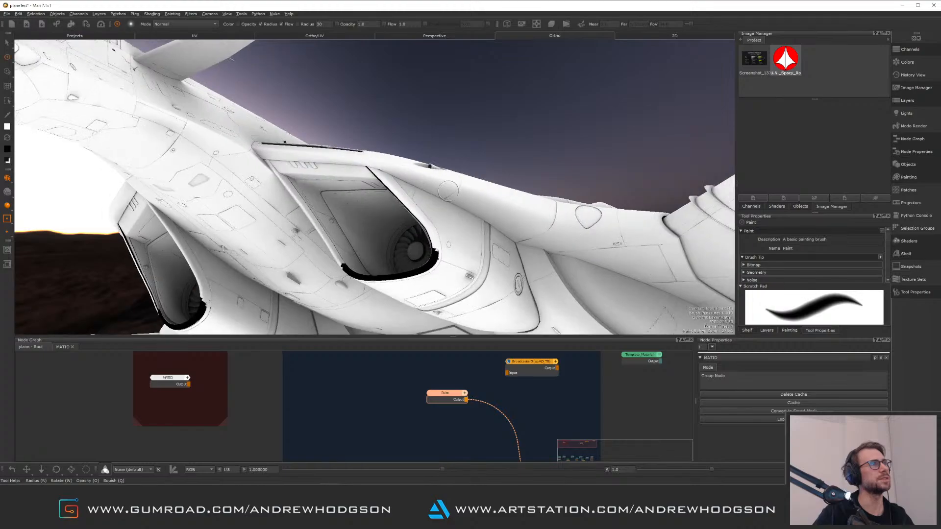
{"action": "left_click_drag", "start_coordinate": [541, 227], "coordinate": [561, 216], "text": "alt"}
{"action": "right_click_drag", "start_coordinate": [560, 217], "coordinate": [581, 230], "text": "alt"}
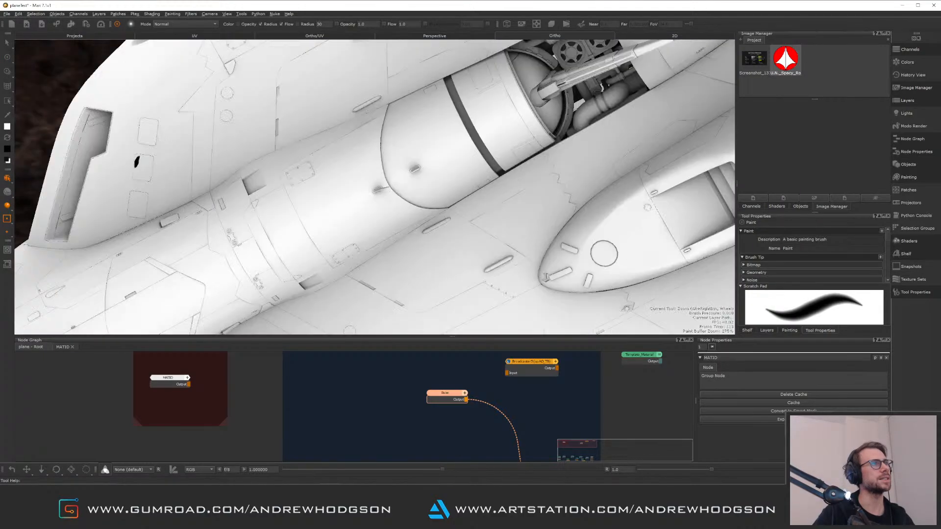
{"action": "right_click_drag", "start_coordinate": [461, 238], "coordinate": [485, 238], "text": "alt"}
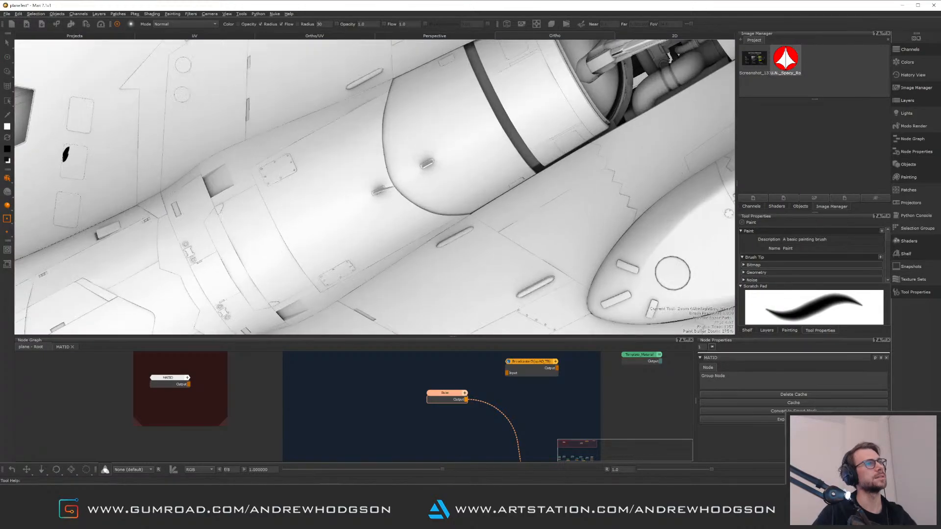
{"action": "left_click_drag", "start_coordinate": [485, 237], "coordinate": [487, 222], "text": "alt"}
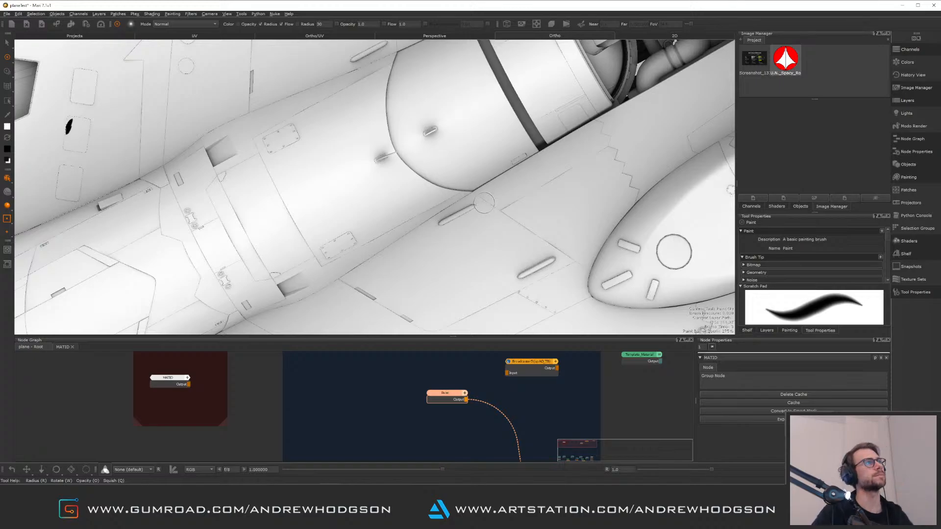
{"action": "right_click_drag", "start_coordinate": [512, 233], "coordinate": [365, 147], "text": "alt"}
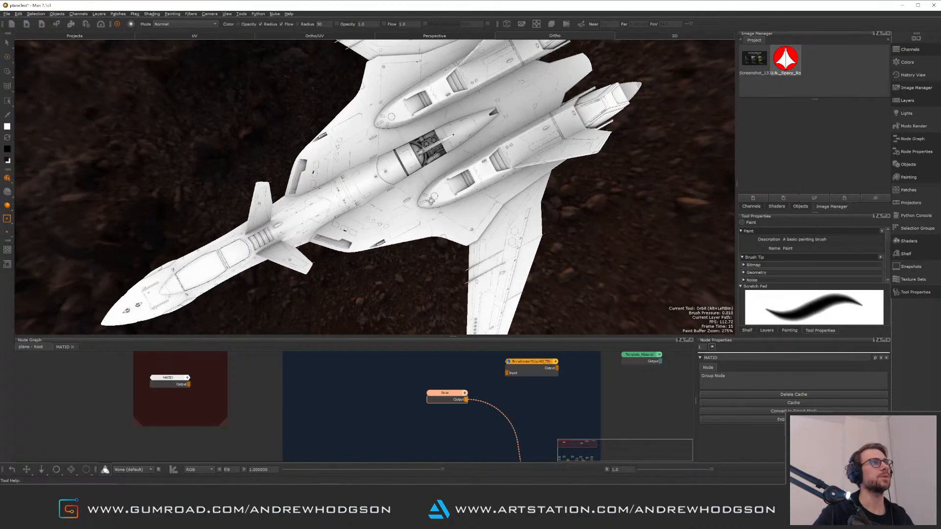
{"action": "left_click_drag", "start_coordinate": [365, 147], "coordinate": [395, 81], "text": "alt"}
{"action": "middle_click_drag", "start_coordinate": [394, 81], "coordinate": [396, 76], "text": "alt"}
{"action": "right_click_drag", "start_coordinate": [412, 182], "coordinate": [469, 234], "text": "alt"}
{"action": "mouse_move", "coordinate": [400, 211]}
{"action": "left_mouse_down", "text": "alt"}
{"action": "mouse_move", "coordinate": [504, 211]}
{"action": "mouse_move", "coordinate": [392, 204]}
{"action": "left_mouse_up", "text": "alt"}
{"action": "middle_click_drag", "start_coordinate": [392, 204], "coordinate": [448, 206], "text": "alt"}
{"action": "mouse_move", "coordinate": [448, 206]}
{"action": "right_mouse_down", "text": "alt"}
{"action": "mouse_move", "coordinate": [514, 245]}
{"action": "mouse_move", "coordinate": [456, 210]}
{"action": "right_mouse_up", "text": "alt"}
{"action": "middle_click_drag", "start_coordinate": [455, 211], "coordinate": [416, 162], "text": "alt"}
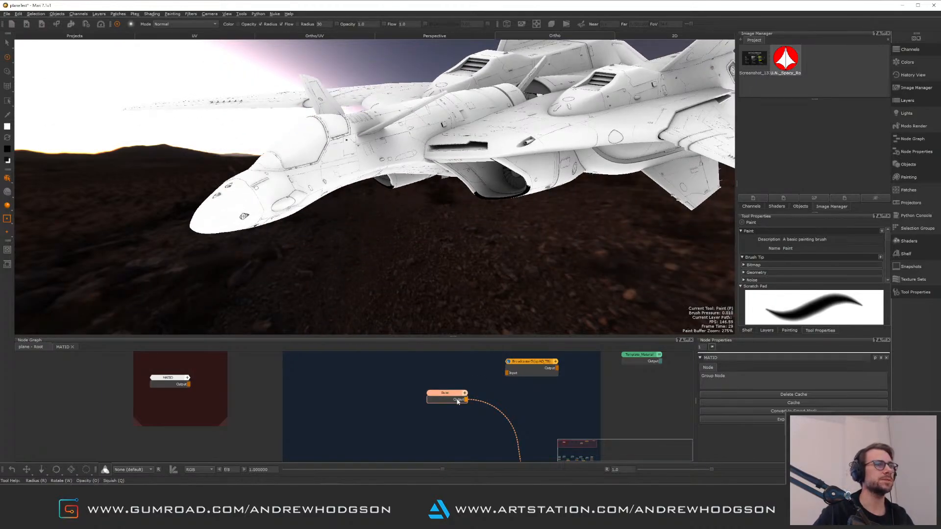
Rename the paint node AO_RAW and reposition it in the node graph
{"action": "left_click_drag", "start_coordinate": [447, 394], "coordinate": [391, 382]}
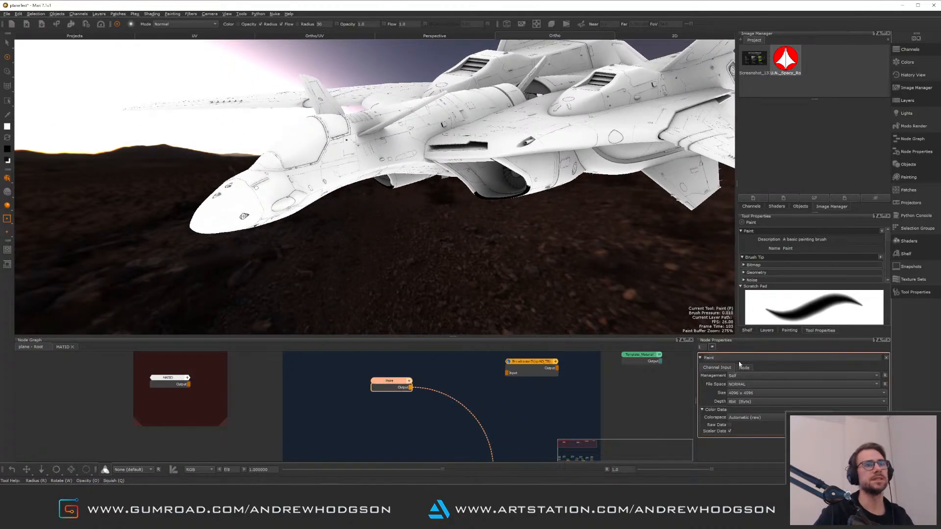
{"action": "type", "text": "Lo"}
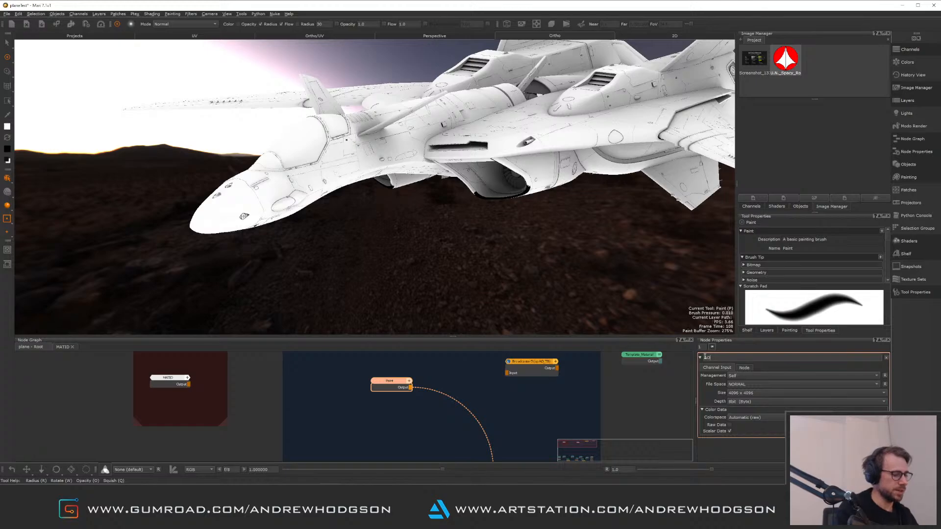
{"action": "type", "text": "_M"}
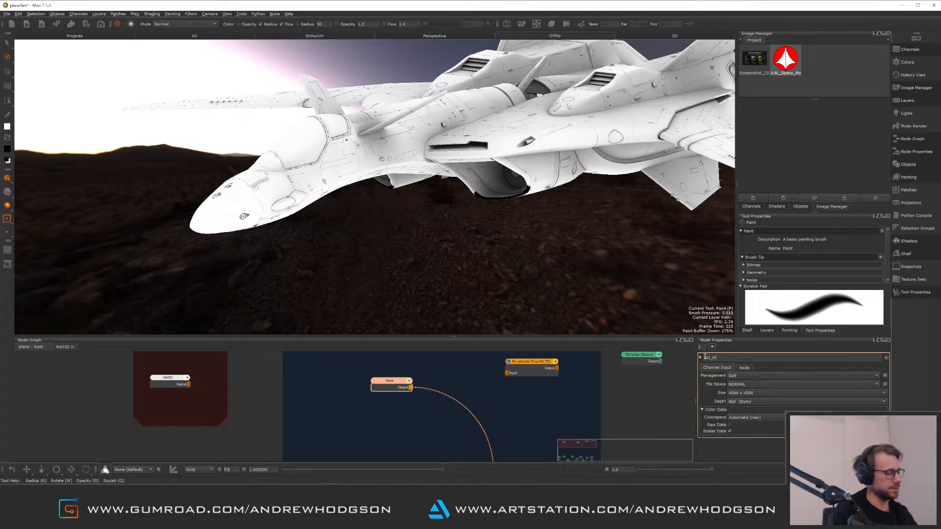
{"action": "key", "text": "BackSpace"}
{"action": "key", "text": "BackSpace"}
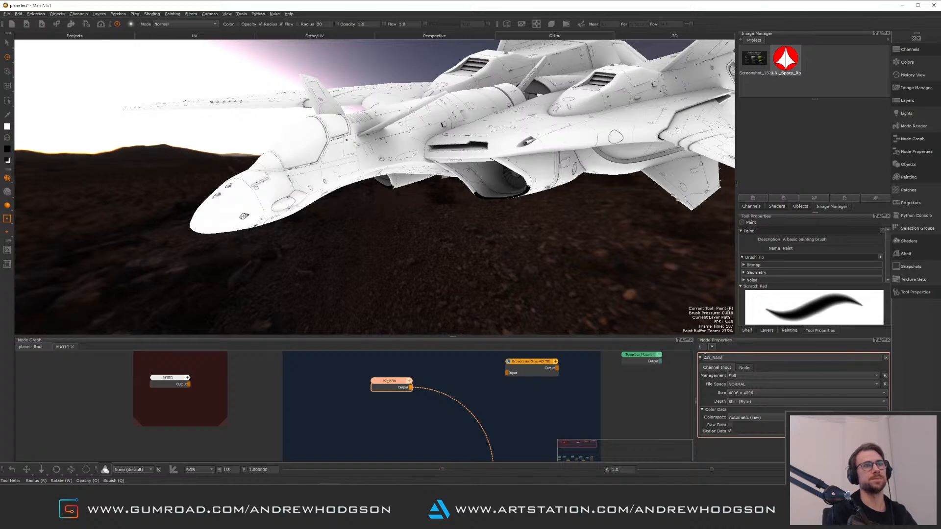
{"action": "left_click", "coordinate": [557, 403]}
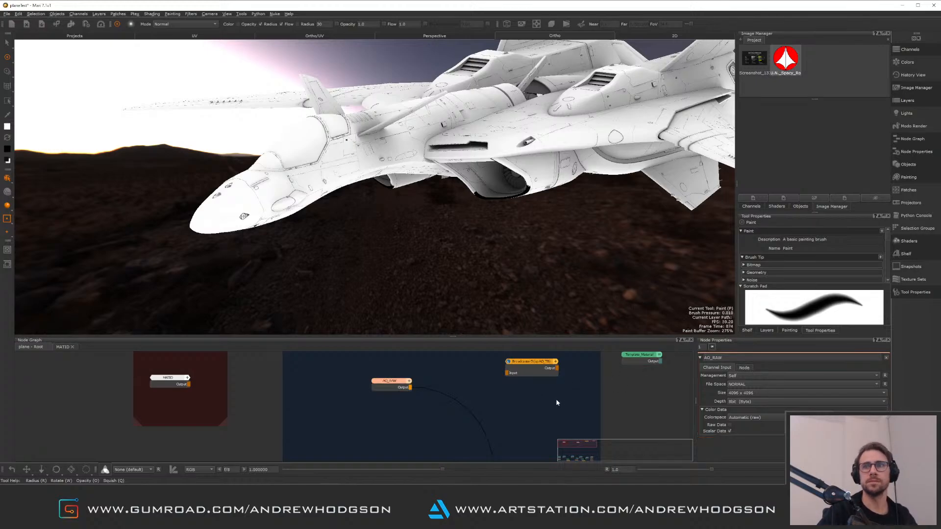
{"action": "left_click_drag", "start_coordinate": [392, 382], "coordinate": [365, 368]}
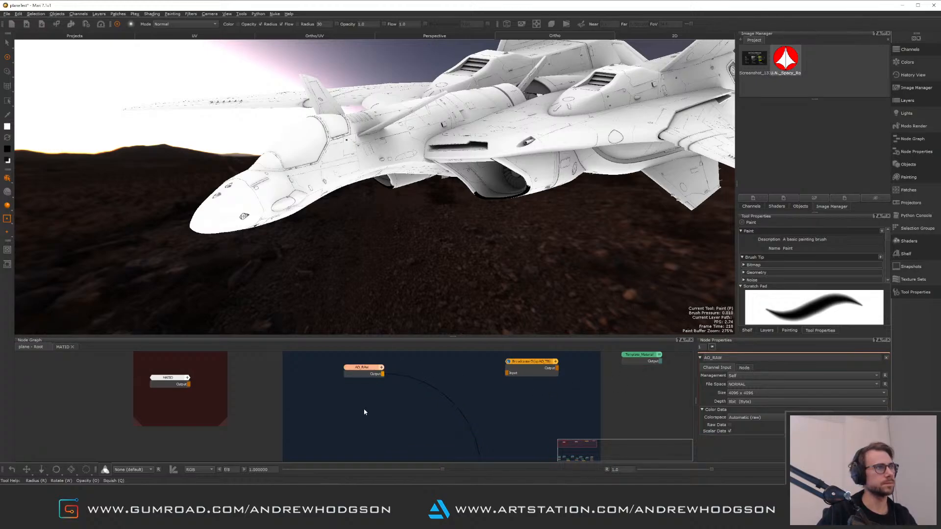
Add another 4096 x 4096, 8-bit paint node in the MATID group and place it below AO_RAW
{"action": "key", "text": "p"}
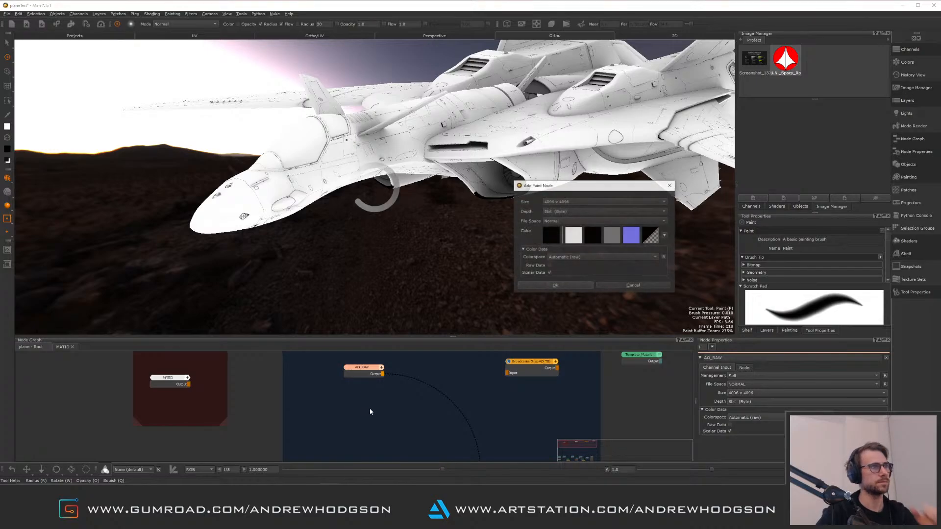
{"action": "left_click", "coordinate": [551, 235]}
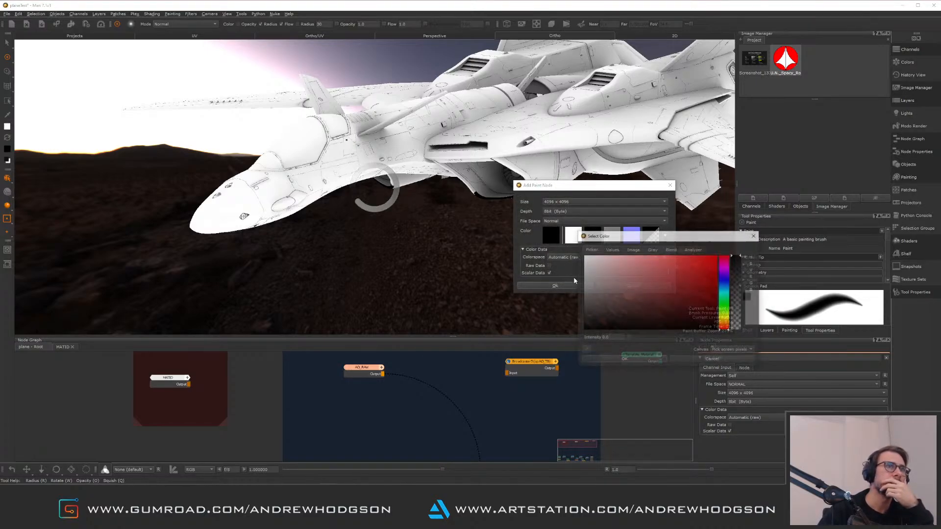
{"action": "left_click", "coordinate": [624, 360]}
{"action": "left_click", "coordinate": [559, 286]}
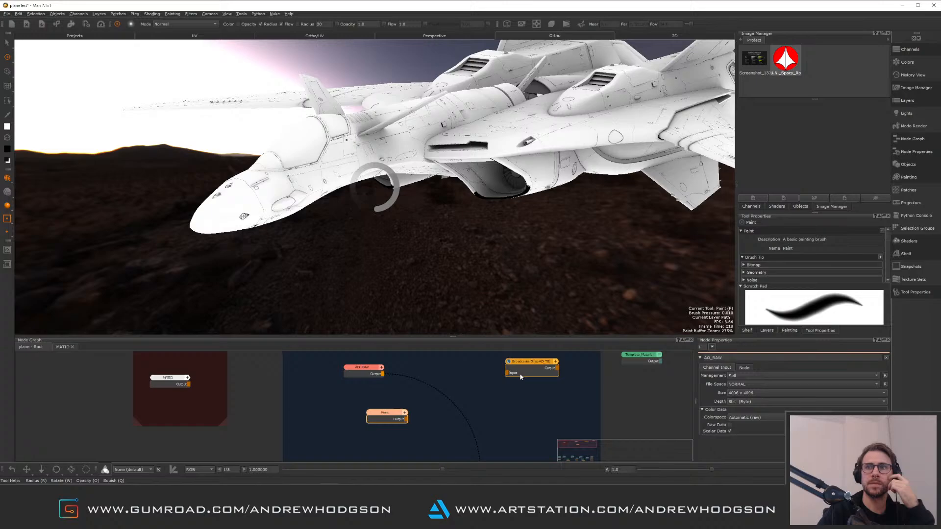
{"action": "left_click_drag", "start_coordinate": [391, 414], "coordinate": [370, 400]}
{"action": "left_click", "coordinate": [409, 414]}
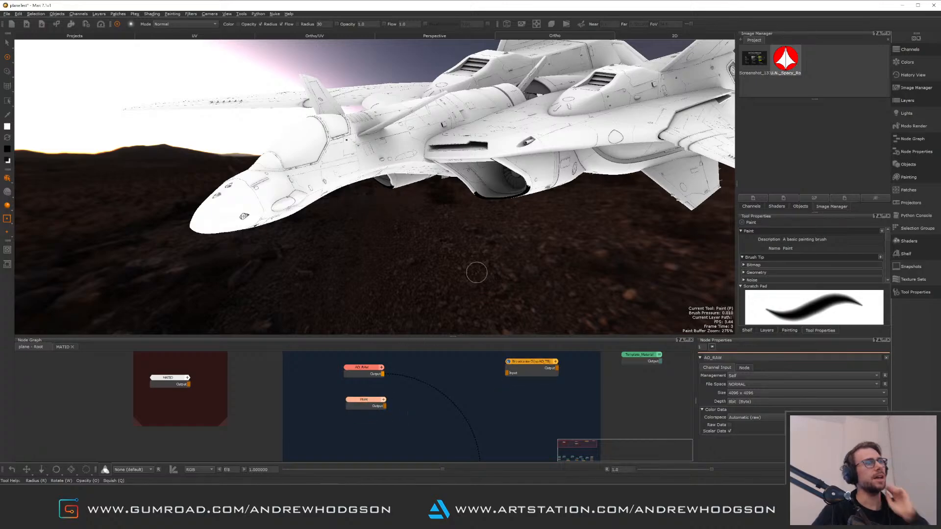
Orbit and zoom around the plane to examine the ambient occlusion shading on the fuselage and intakes
{"action": "left_click_drag", "start_coordinate": [493, 145], "coordinate": [632, 191], "text": "alt"}
{"action": "left_click_drag", "start_coordinate": [395, 176], "coordinate": [544, 196], "text": "alt"}
{"action": "right_click_drag", "start_coordinate": [544, 211], "coordinate": [567, 227], "text": "alt"}
{"action": "left_click_drag", "start_coordinate": [567, 227], "coordinate": [519, 196], "text": "alt"}
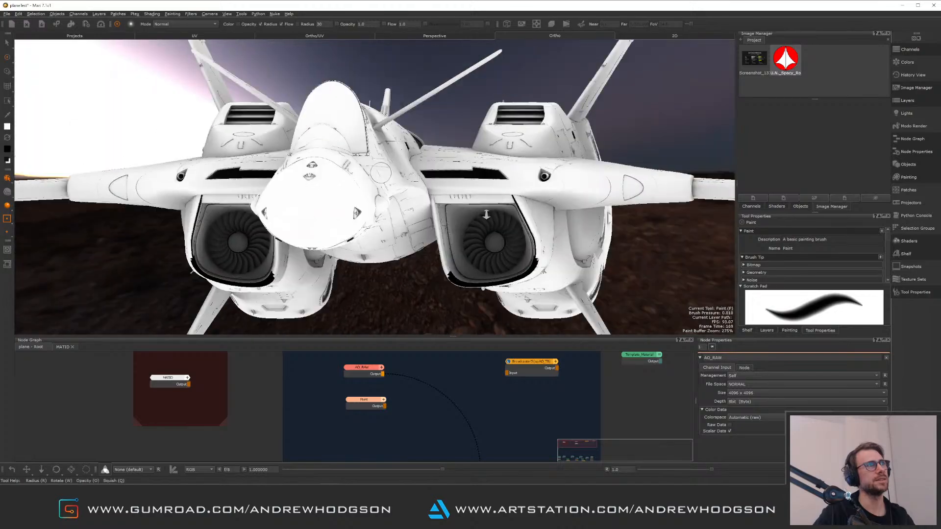
{"action": "right_click_drag", "start_coordinate": [520, 196], "coordinate": [512, 186], "text": "alt"}
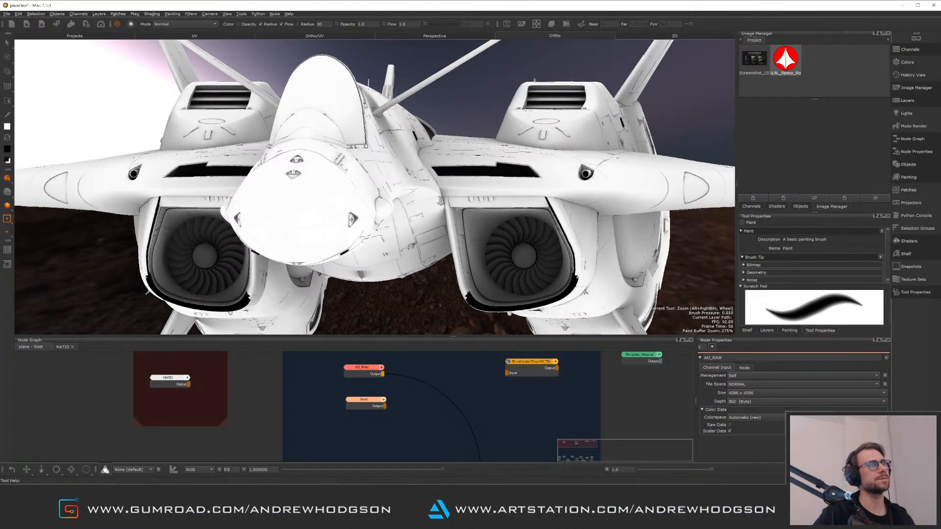
{"action": "mouse_move", "coordinate": [512, 186]}
{"action": "right_mouse_down", "text": "alt"}
{"action": "mouse_move", "coordinate": [465, 237]}
{"action": "mouse_move", "coordinate": [485, 196]}
{"action": "right_mouse_up", "text": "alt"}
{"action": "mouse_move", "coordinate": [486, 196]}
{"action": "left_mouse_down", "text": "alt"}
{"action": "mouse_move", "coordinate": [554, 157]}
{"action": "mouse_move", "coordinate": [384, 154]}
{"action": "mouse_move", "coordinate": [443, 178]}
{"action": "mouse_move", "coordinate": [465, 158]}
{"action": "mouse_move", "coordinate": [418, 191]}
{"action": "left_mouse_up", "text": "alt"}
{"action": "scroll", "coordinate": [418, 191], "scroll_direction": "up", "scroll_amount": 5}
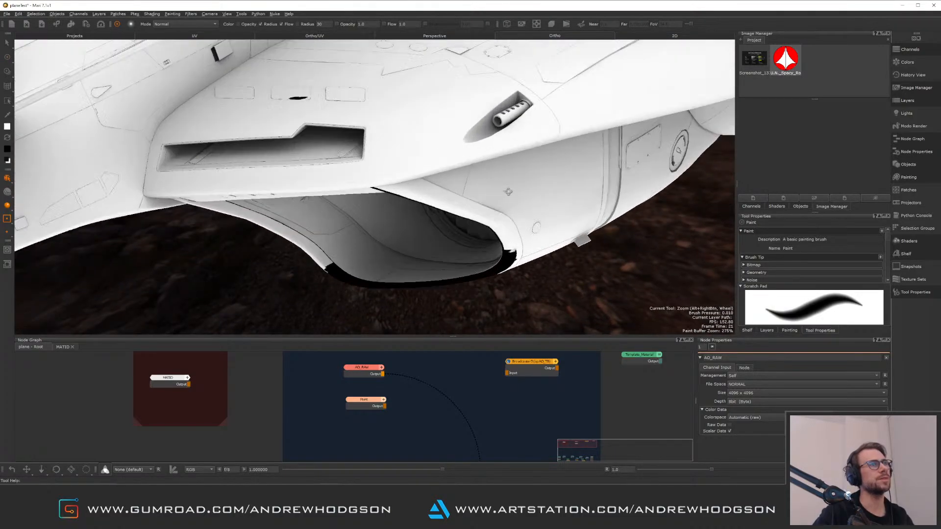
{"action": "left_click_drag", "start_coordinate": [507, 221], "coordinate": [265, 166], "text": "alt"}
{"action": "mouse_move", "coordinate": [510, 244]}
{"action": "left_mouse_down", "text": "alt"}
{"action": "mouse_move", "coordinate": [500, 196]}
{"action": "mouse_move", "coordinate": [413, 157]}
{"action": "mouse_move", "coordinate": [396, 227]}
{"action": "mouse_move", "coordinate": [486, 211]}
{"action": "mouse_move", "coordinate": [447, 201]}
{"action": "left_mouse_up", "text": "alt"}
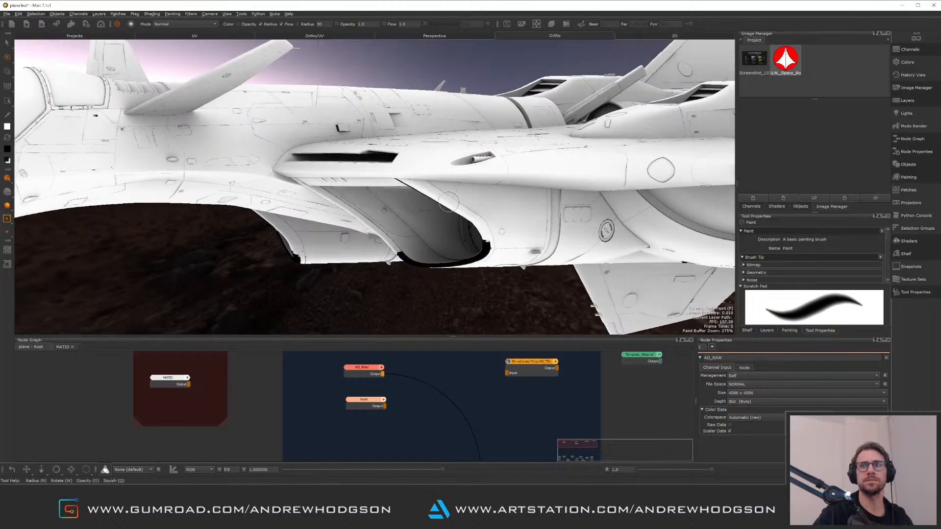
Import all patches of Curvature_$UDIM.png from the EXPORTS/BAKES folder into the new paint node
{"action": "left_click", "coordinate": [372, 406]}
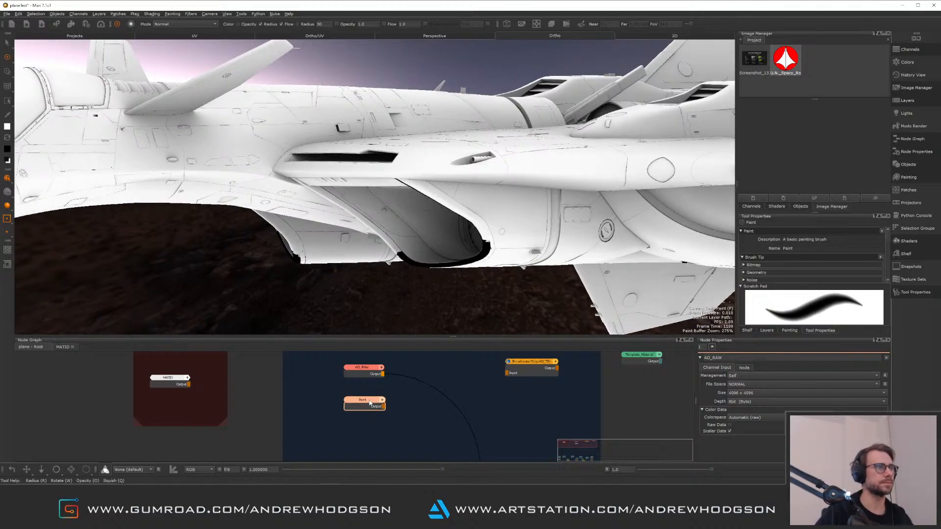
{"action": "right_click", "coordinate": [370, 399]}
{"action": "mouse_move", "coordinate": [392, 417]}
{"action": "left_click", "coordinate": [485, 425]}
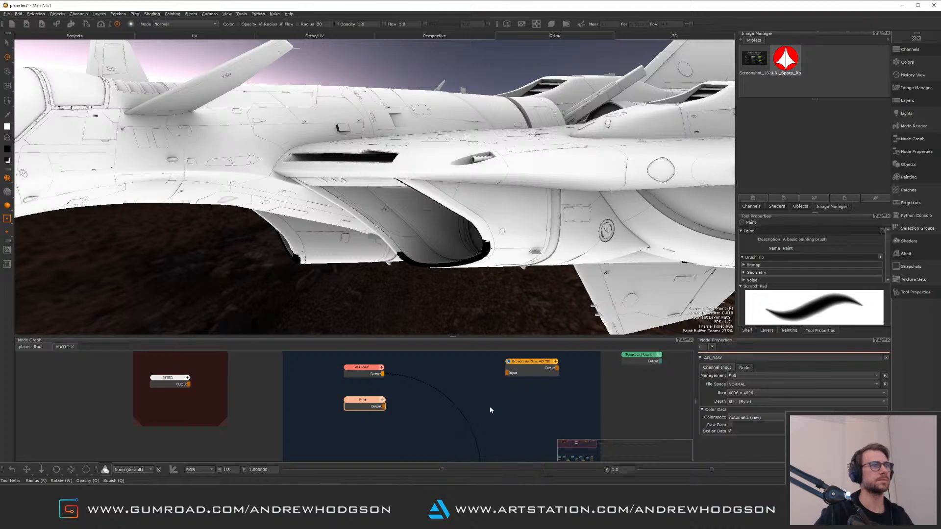
{"action": "left_click", "coordinate": [497, 211]}
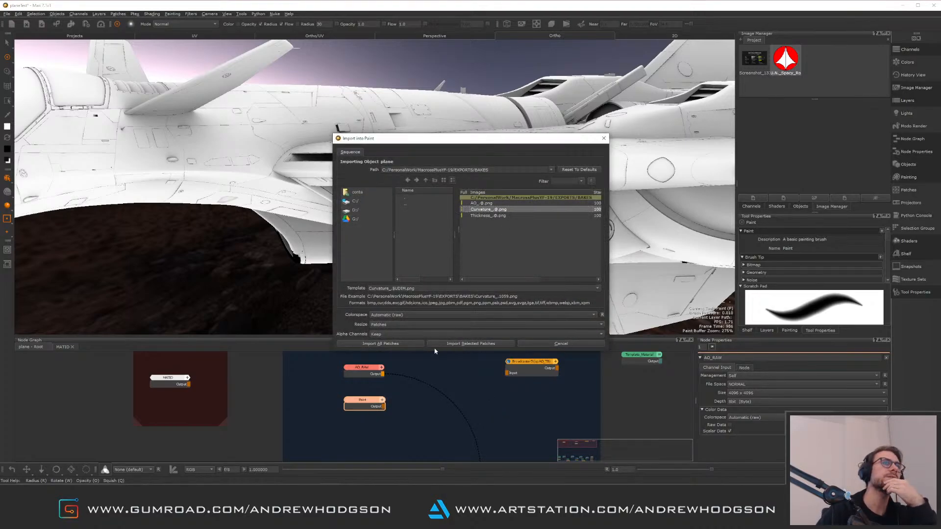
{"action": "left_click", "coordinate": [406, 344]}
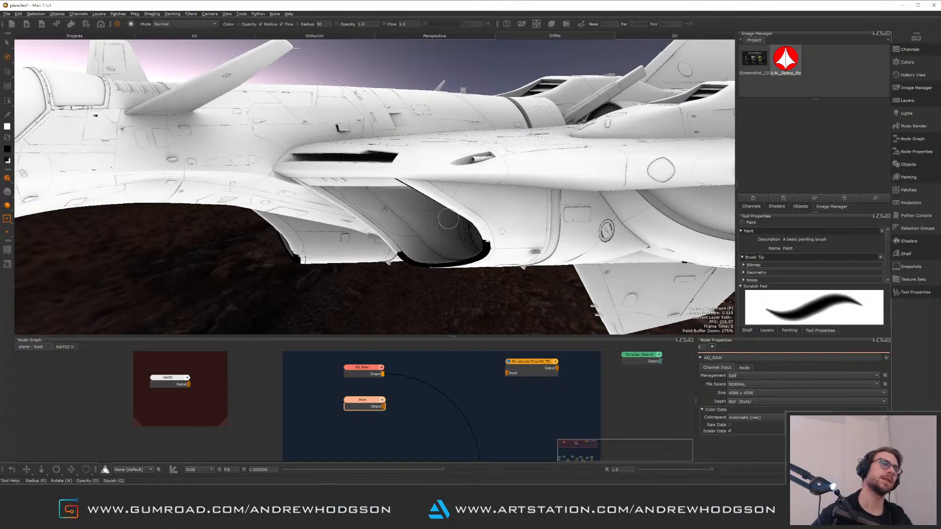
Orbit around the plane to inspect the baked shading from several angles
{"action": "left_click_drag", "start_coordinate": [694, 171], "coordinate": [863, 158], "text": "alt"}
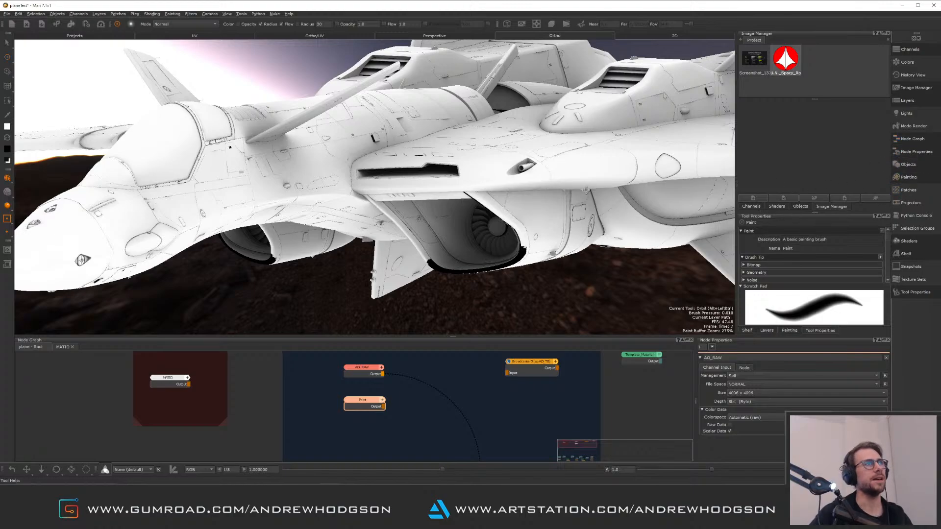
{"action": "mouse_move", "coordinate": [572, 190]}
{"action": "left_mouse_down", "text": "alt"}
{"action": "mouse_move", "coordinate": [488, 170]}
{"action": "mouse_move", "coordinate": [519, 198]}
{"action": "left_mouse_up", "text": "alt"}
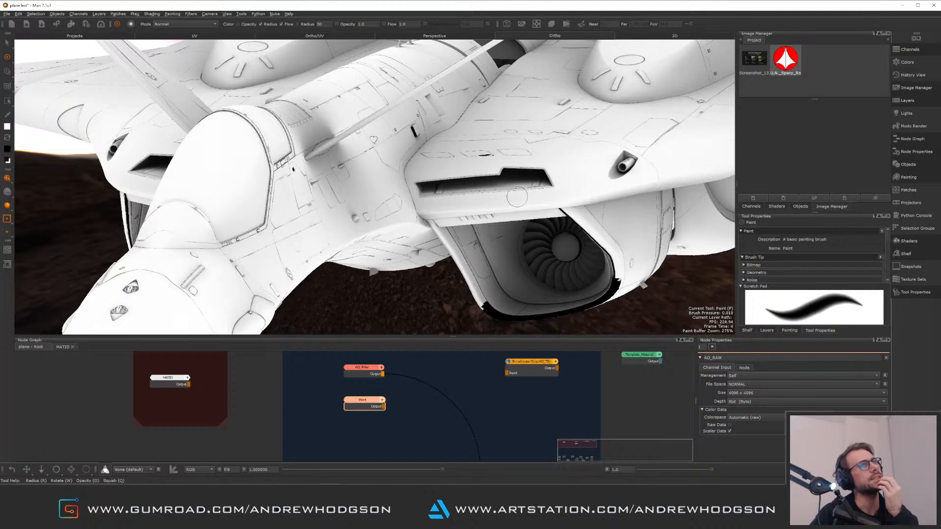
{"action": "mouse_move", "coordinate": [512, 256]}
{"action": "right_mouse_down", "text": "alt"}
{"action": "mouse_move", "coordinate": [470, 259]}
{"action": "mouse_move", "coordinate": [424, 188]}
{"action": "right_mouse_up", "text": "alt"}
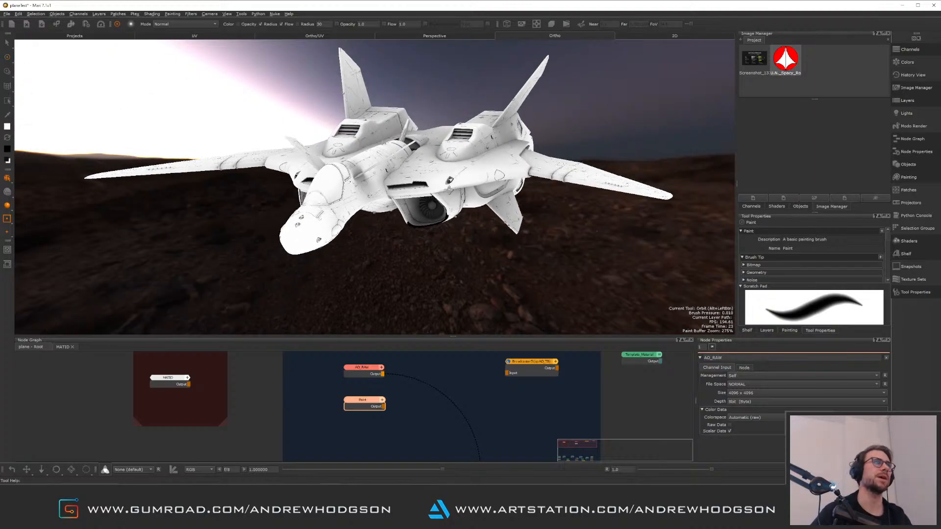
{"action": "mouse_move", "coordinate": [424, 187]}
{"action": "left_mouse_down", "text": "alt"}
{"action": "mouse_move", "coordinate": [473, 164]}
{"action": "mouse_move", "coordinate": [558, 171]}
{"action": "mouse_move", "coordinate": [412, 184]}
{"action": "left_mouse_up", "text": "alt"}
{"action": "left_click_drag", "start_coordinate": [351, 197], "coordinate": [402, 218], "text": "alt"}
{"action": "mouse_move", "coordinate": [402, 218]}
{"action": "right_mouse_down", "text": "alt"}
{"action": "mouse_move", "coordinate": [505, 224]}
{"action": "mouse_move", "coordinate": [416, 220]}
{"action": "right_mouse_up", "text": "alt"}
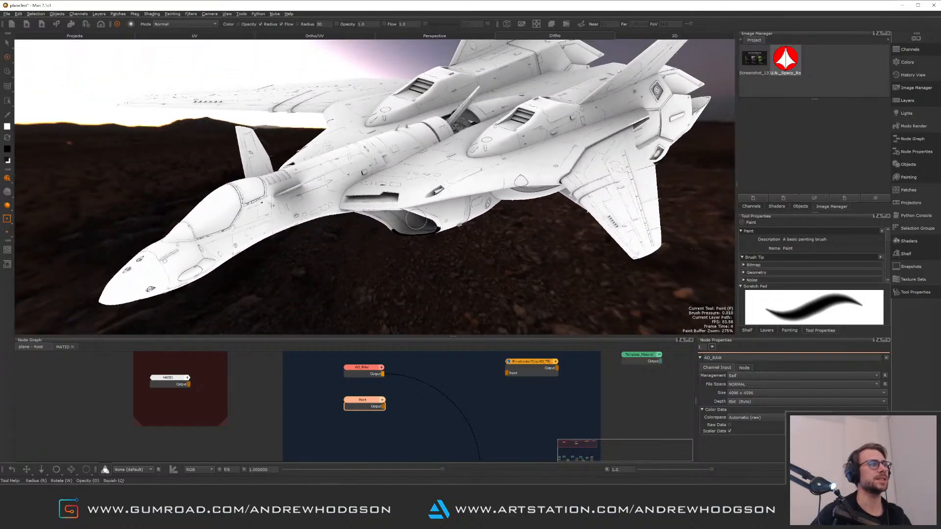
Switch the viewport to the root Viewer node and orbit around the plane to examine the combined material
{"action": "middle_click_drag", "start_coordinate": [488, 413], "coordinate": [479, 312]}
{"action": "middle_click_drag", "start_coordinate": [483, 444], "coordinate": [370, 296]}
{"action": "left_click", "coordinate": [420, 386]}
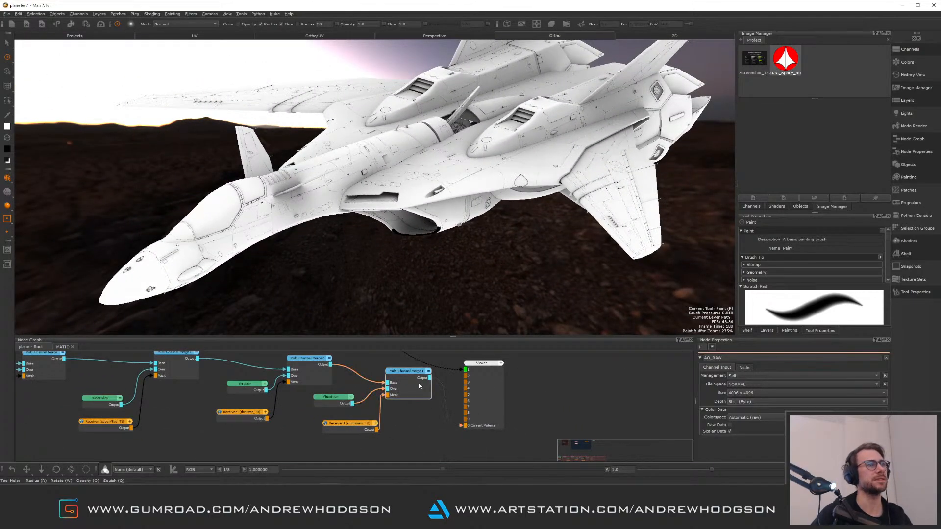
{"action": "key", "text": "1"}
{"action": "left_click", "coordinate": [440, 387]}
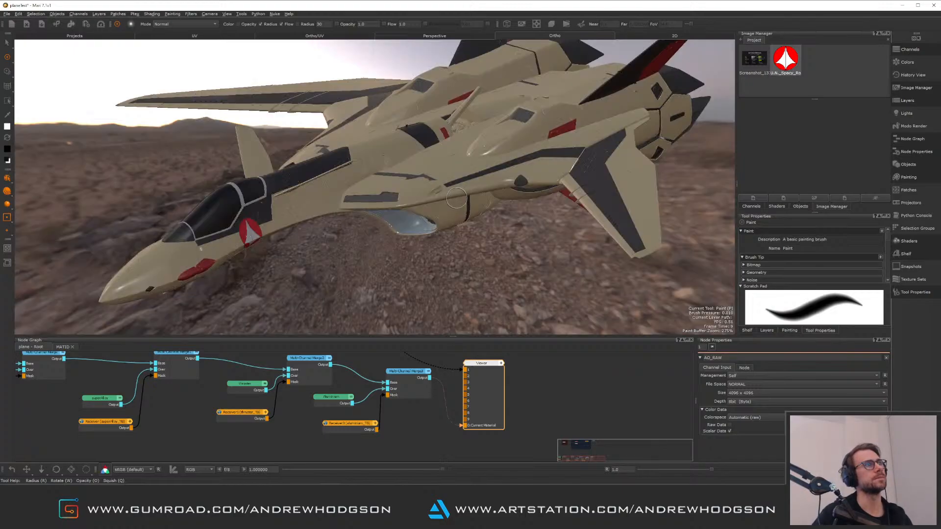
{"action": "left_click_drag", "start_coordinate": [421, 194], "coordinate": [542, 176], "text": "alt"}
{"action": "right_click_drag", "start_coordinate": [392, 142], "coordinate": [473, 124], "text": "alt"}
{"action": "mouse_move", "coordinate": [473, 124]}
{"action": "left_mouse_down", "text": "alt"}
{"action": "mouse_move", "coordinate": [398, 191]}
{"action": "mouse_move", "coordinate": [328, 196]}
{"action": "mouse_move", "coordinate": [378, 229]}
{"action": "left_mouse_up", "text": "alt"}
{"action": "right_click_drag", "start_coordinate": [377, 229], "coordinate": [393, 260], "text": "alt"}
{"action": "middle_click_drag", "start_coordinate": [393, 260], "coordinate": [292, 225], "text": "alt"}
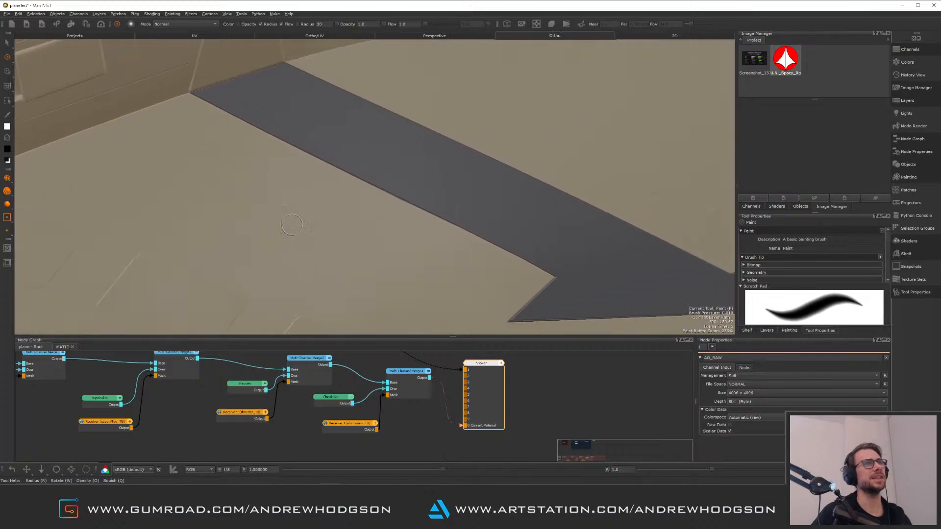
{"action": "right_click_drag", "start_coordinate": [292, 224], "coordinate": [361, 166], "text": "alt"}
{"action": "left_click_drag", "start_coordinate": [361, 167], "coordinate": [420, 183], "text": "alt"}
{"action": "right_click_drag", "start_coordinate": [420, 183], "coordinate": [250, 147], "text": "alt"}
{"action": "left_click_drag", "start_coordinate": [250, 147], "coordinate": [387, 196], "text": "alt"}
{"action": "right_click_drag", "start_coordinate": [387, 196], "coordinate": [447, 283], "text": "alt"}
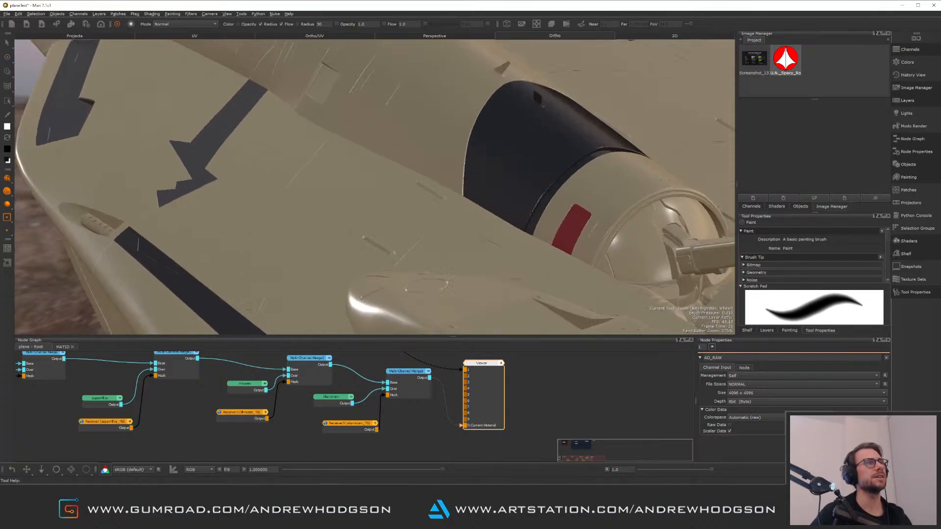
{"action": "mouse_move", "coordinate": [447, 283]}
{"action": "left_mouse_down", "text": "alt"}
{"action": "mouse_move", "coordinate": [384, 148]}
{"action": "mouse_move", "coordinate": [506, 154]}
{"action": "mouse_move", "coordinate": [391, 183]}
{"action": "left_mouse_up", "text": "alt"}
{"action": "middle_click_drag", "start_coordinate": [391, 183], "coordinate": [544, 138], "text": "alt"}
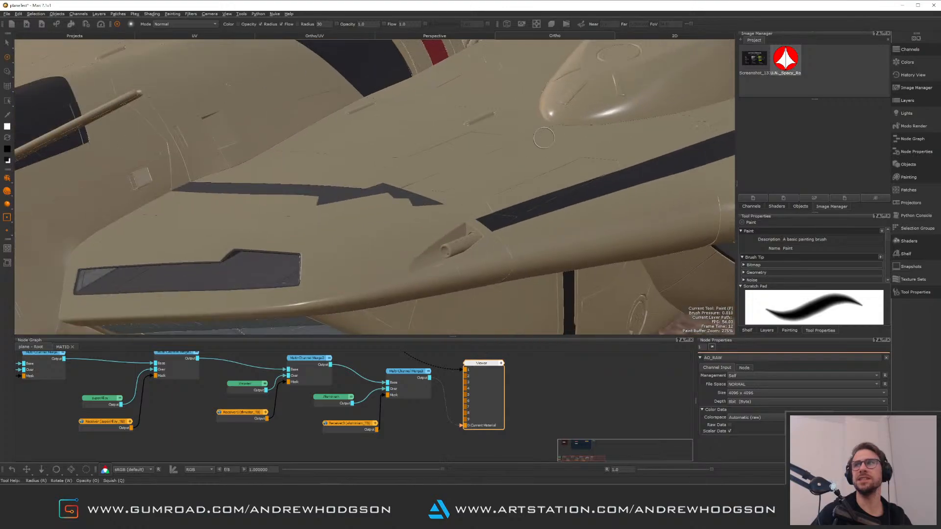
{"action": "left_click_drag", "start_coordinate": [544, 138], "coordinate": [426, 142], "text": "alt"}
{"action": "right_click_drag", "start_coordinate": [426, 142], "coordinate": [454, 181], "text": "alt"}
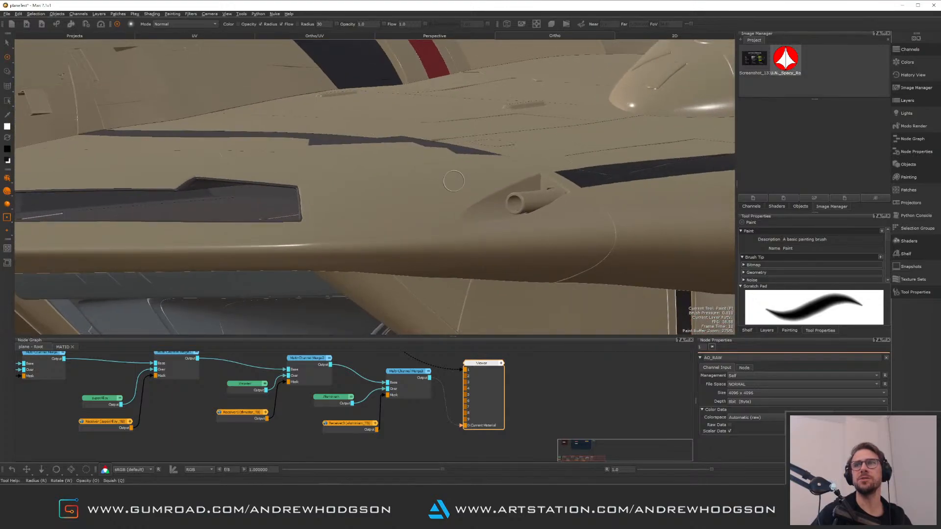
{"action": "left_click_drag", "start_coordinate": [454, 181], "coordinate": [416, 204], "text": "alt"}
{"action": "right_click_drag", "start_coordinate": [416, 204], "coordinate": [312, 250], "text": "alt"}
{"action": "mouse_move", "coordinate": [313, 250]}
{"action": "left_mouse_down", "text": "alt"}
{"action": "mouse_move", "coordinate": [478, 115]}
{"action": "mouse_move", "coordinate": [403, 143]}
{"action": "mouse_move", "coordinate": [410, 171]}
{"action": "left_mouse_up", "text": "alt"}
{"action": "right_click_drag", "start_coordinate": [411, 171], "coordinate": [550, 210], "text": "alt"}
{"action": "left_click_drag", "start_coordinate": [551, 210], "coordinate": [542, 197], "text": "alt"}
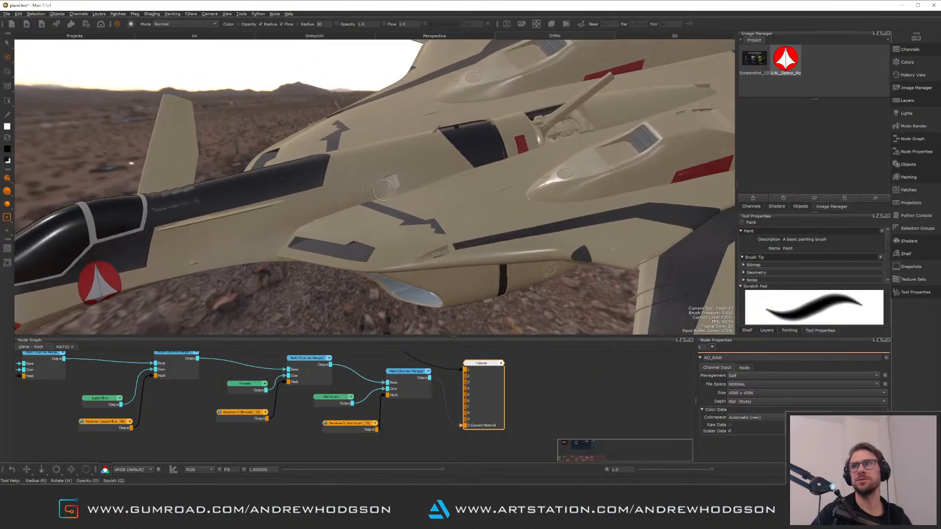
{"action": "left_click_drag", "start_coordinate": [384, 190], "coordinate": [451, 185], "text": "alt"}
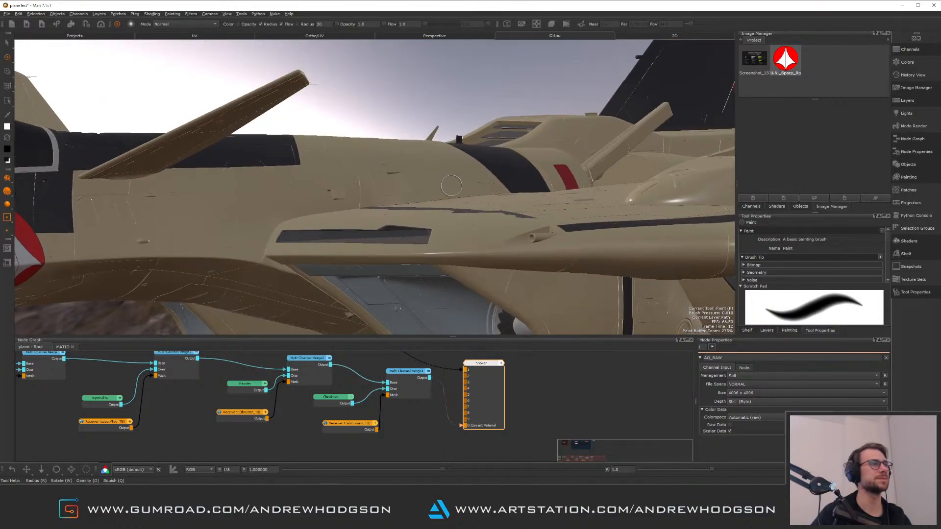
Return into the MATID group and display the new curvature paint node in the viewport
{"action": "mouse_move", "coordinate": [531, 382]}
{"action": "middle_mouse_down"}
{"action": "mouse_move", "coordinate": [533, 424]}
{"action": "mouse_move", "coordinate": [590, 439]}
{"action": "middle_mouse_up"}
{"action": "middle_click_drag", "start_coordinate": [374, 377], "coordinate": [362, 510]}
{"action": "left_click", "coordinate": [326, 421]}
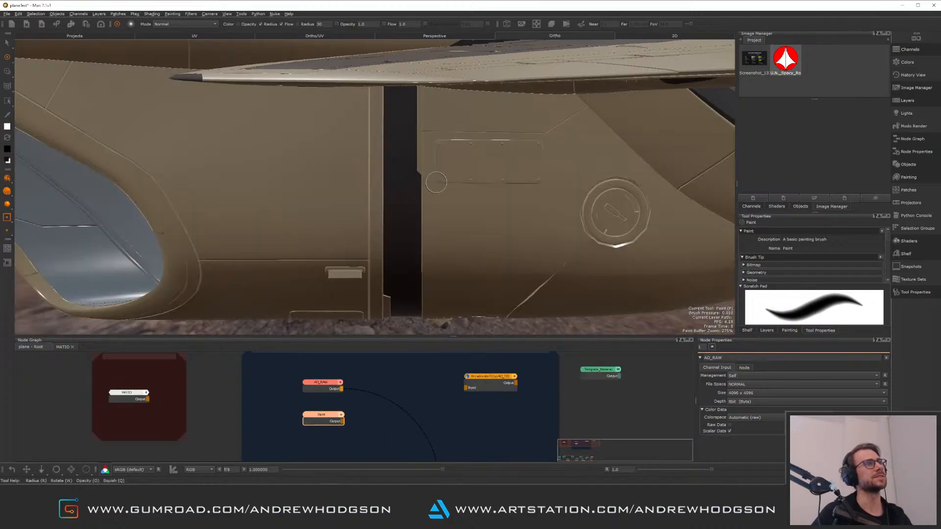
{"action": "right_click_drag", "start_coordinate": [379, 283], "coordinate": [361, 218], "text": "alt"}
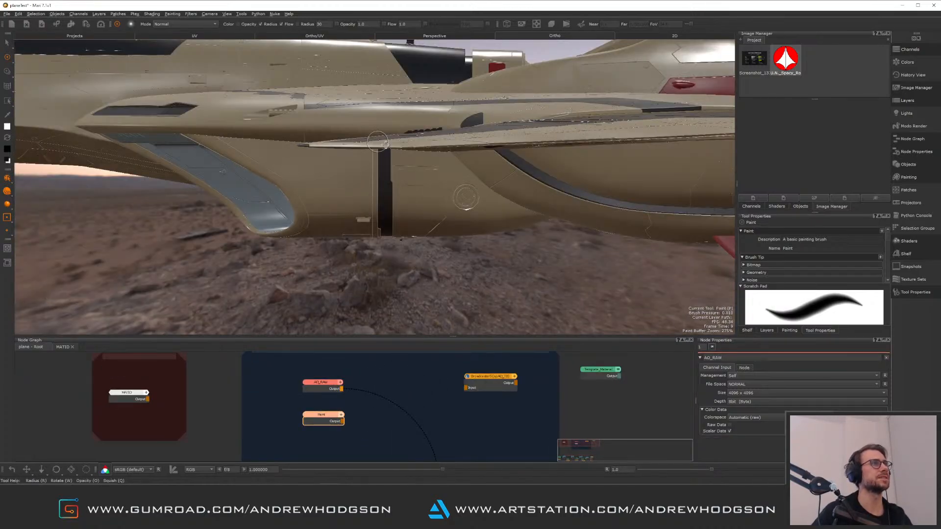
{"action": "left_click_drag", "start_coordinate": [361, 219], "coordinate": [507, 158], "text": "alt"}
{"action": "right_click_drag", "start_coordinate": [507, 158], "coordinate": [470, 142], "text": "alt"}
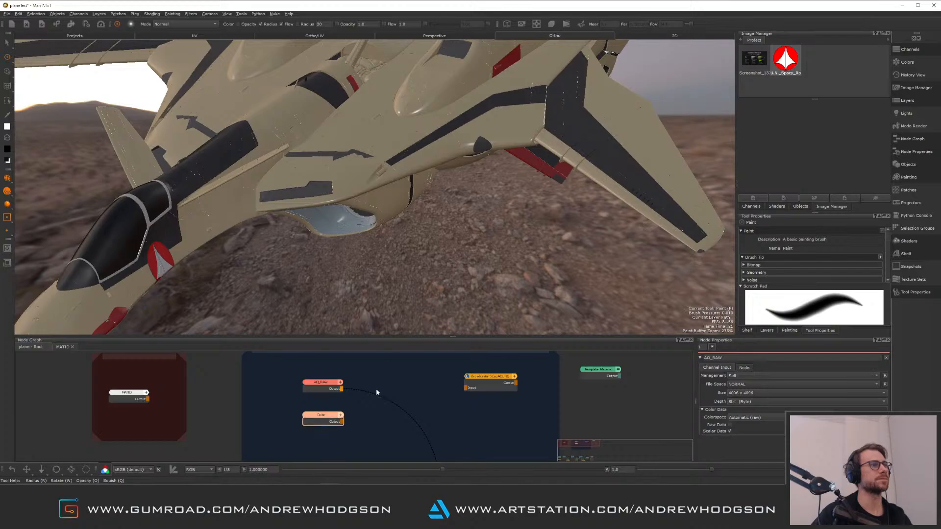
{"action": "key", "text": "1"}
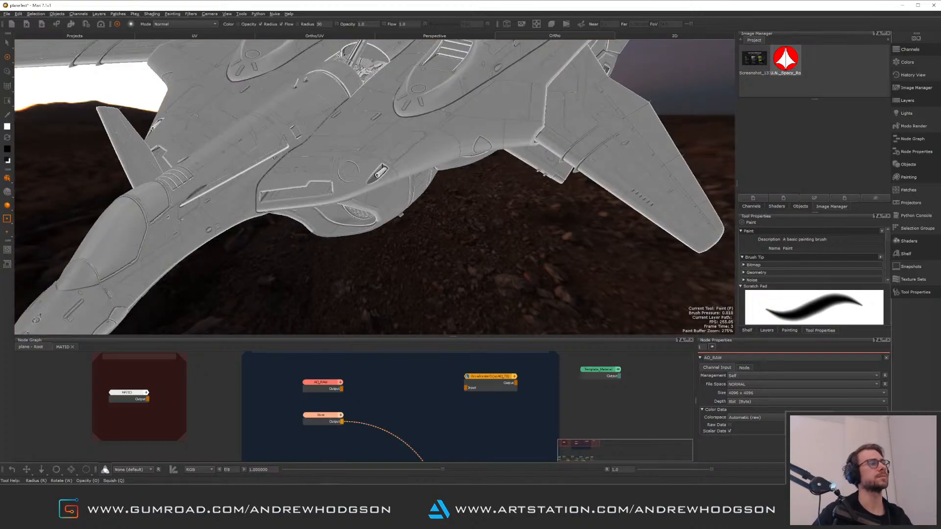
Orbit and zoom around the plane to examine the curvature map across the panels and edges
{"action": "middle_click_drag", "start_coordinate": [393, 150], "coordinate": [507, 223], "text": "alt"}
{"action": "right_click_drag", "start_coordinate": [441, 196], "coordinate": [514, 215], "text": "alt"}
{"action": "left_click_drag", "start_coordinate": [515, 235], "coordinate": [478, 218], "text": "alt"}
{"action": "middle_click_drag", "start_coordinate": [478, 219], "coordinate": [380, 235], "text": "alt"}
{"action": "right_click_drag", "start_coordinate": [380, 235], "coordinate": [432, 191], "text": "alt"}
{"action": "left_click_drag", "start_coordinate": [432, 191], "coordinate": [473, 248], "text": "alt"}
{"action": "middle_click_drag", "start_coordinate": [473, 248], "coordinate": [377, 284], "text": "alt"}
{"action": "left_click_drag", "start_coordinate": [378, 284], "coordinate": [338, 245], "text": "alt"}
{"action": "middle_click_drag", "start_coordinate": [338, 245], "coordinate": [265, 245], "text": "alt"}
{"action": "right_click_drag", "start_coordinate": [265, 245], "coordinate": [378, 255], "text": "alt"}
{"action": "left_click_drag", "start_coordinate": [431, 260], "coordinate": [402, 211], "text": "alt"}
{"action": "middle_click_drag", "start_coordinate": [402, 211], "coordinate": [356, 57], "text": "alt"}
{"action": "right_click_drag", "start_coordinate": [357, 57], "coordinate": [303, 113], "text": "alt"}
{"action": "left_click_drag", "start_coordinate": [372, 187], "coordinate": [578, 200], "text": "alt"}
{"action": "left_click_drag", "start_coordinate": [500, 206], "coordinate": [412, 204], "text": "alt"}
{"action": "right_click_drag", "start_coordinate": [411, 204], "coordinate": [484, 214], "text": "alt"}
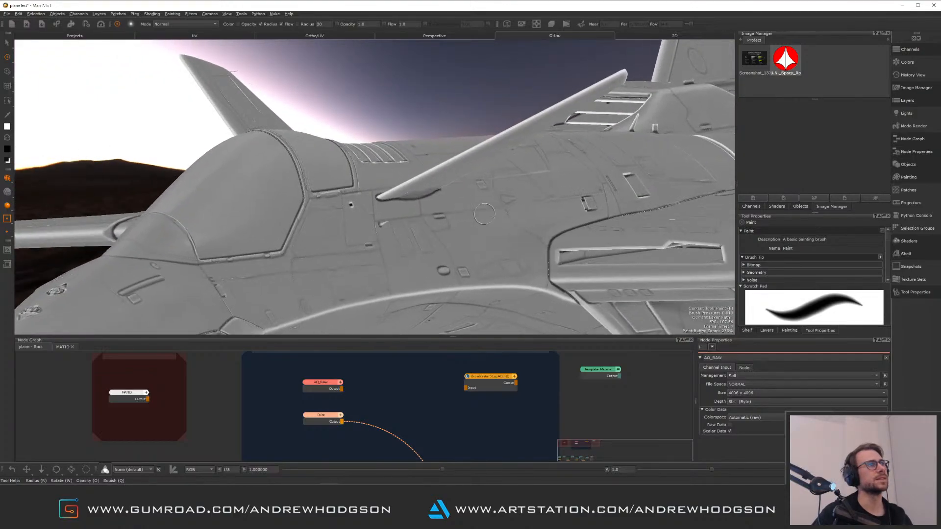
{"action": "left_click_drag", "start_coordinate": [484, 214], "coordinate": [483, 167], "text": "alt"}
{"action": "right_click_drag", "start_coordinate": [482, 167], "coordinate": [417, 181], "text": "alt"}
{"action": "left_click_drag", "start_coordinate": [416, 181], "coordinate": [466, 179], "text": "alt"}
{"action": "right_click_drag", "start_coordinate": [465, 179], "coordinate": [417, 181], "text": "alt"}
{"action": "left_click_drag", "start_coordinate": [416, 181], "coordinate": [333, 226], "text": "alt"}
{"action": "right_click_drag", "start_coordinate": [333, 226], "coordinate": [365, 234], "text": "alt"}
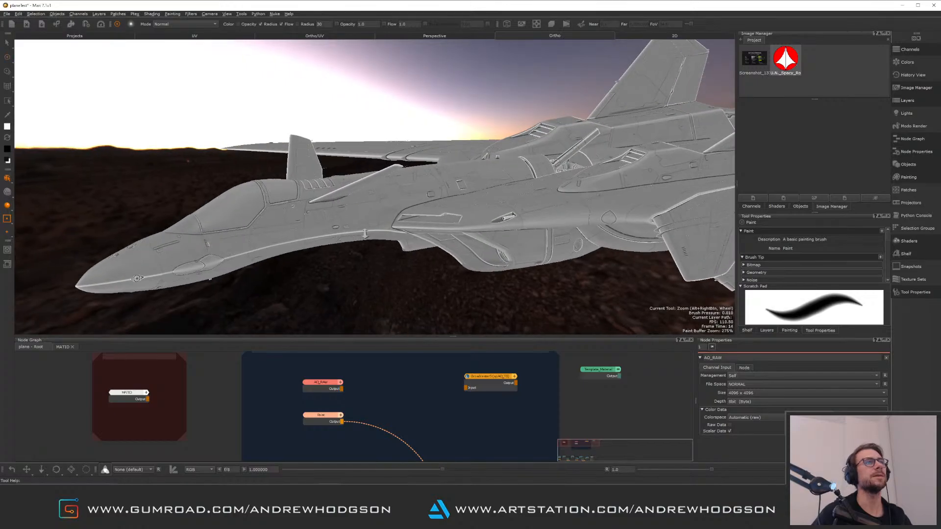
{"action": "left_click_drag", "start_coordinate": [365, 234], "coordinate": [441, 221], "text": "alt"}
{"action": "right_click_drag", "start_coordinate": [441, 220], "coordinate": [405, 217], "text": "alt"}
{"action": "left_click_drag", "start_coordinate": [404, 217], "coordinate": [399, 253], "text": "alt"}
{"action": "middle_click_drag", "start_coordinate": [399, 252], "coordinate": [404, 240], "text": "alt"}
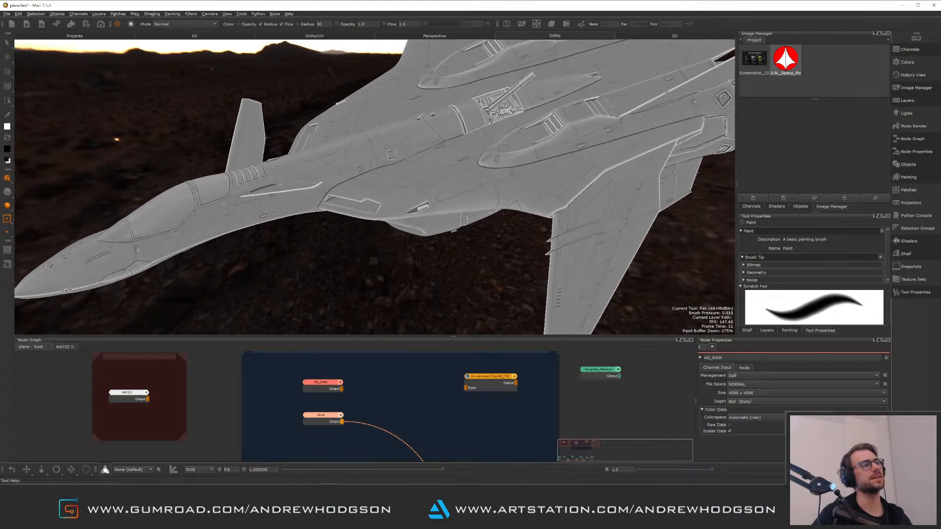
Rename the curvature paint node in the MATID group to Curvature_RAW
{"action": "middle_click_drag", "start_coordinate": [346, 408], "coordinate": [413, 385], "text": "alt"}
{"action": "mouse_move", "coordinate": [413, 384]}
{"action": "right_mouse_down", "text": "alt"}
{"action": "mouse_move", "coordinate": [440, 438]}
{"action": "mouse_move", "coordinate": [400, 402]}
{"action": "right_mouse_up", "text": "alt"}
{"action": "middle_click_drag", "start_coordinate": [388, 396], "coordinate": [336, 418], "text": "alt"}
{"action": "mouse_move", "coordinate": [336, 417]}
{"action": "right_mouse_down", "text": "alt"}
{"action": "mouse_move", "coordinate": [351, 434]}
{"action": "mouse_move", "coordinate": [317, 406]}
{"action": "right_mouse_up", "text": "alt"}
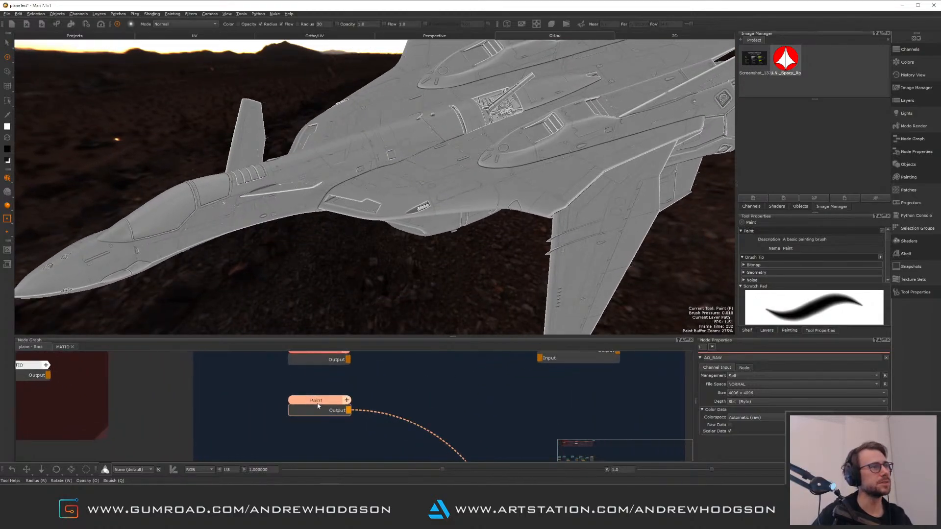
{"action": "left_click_drag", "start_coordinate": [318, 406], "coordinate": [311, 401]}
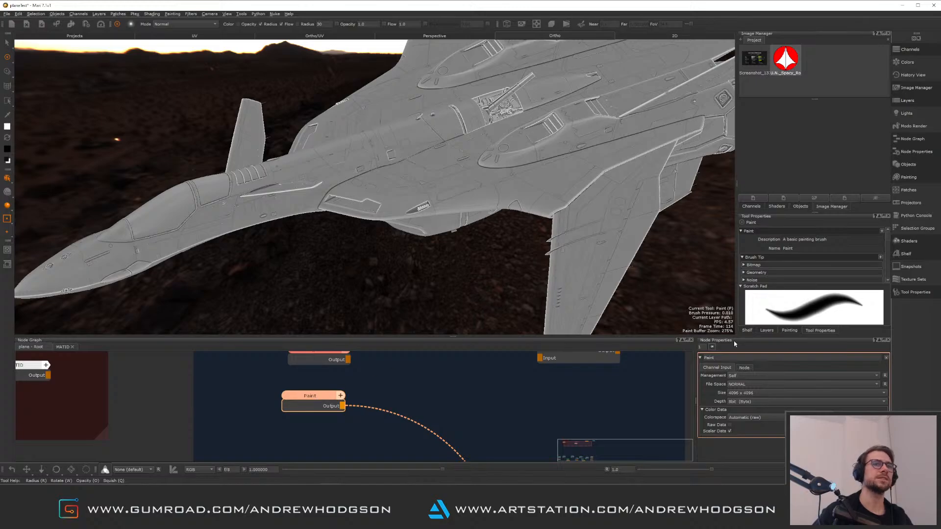
{"action": "middle_click_drag", "start_coordinate": [398, 387], "coordinate": [373, 430], "text": "alt"}
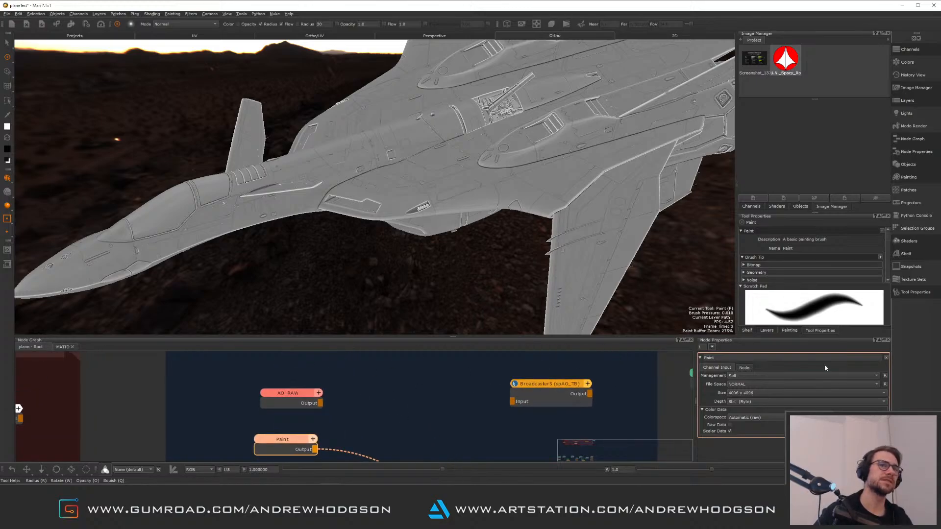
{"action": "left_click", "coordinate": [284, 443]}
{"action": "left_click_drag", "start_coordinate": [725, 359], "coordinate": [680, 361]}
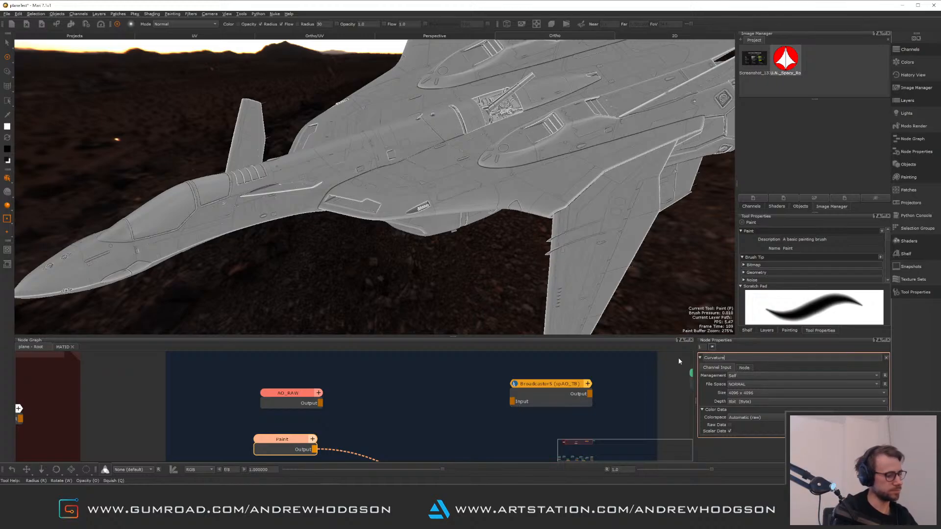
{"action": "type", "text": "Curvature_"}
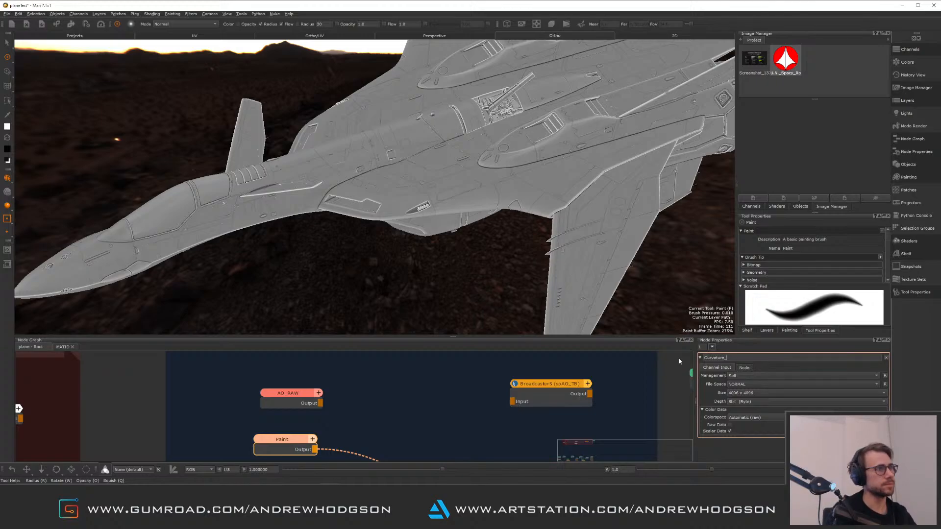
{"action": "type", "text": "RAW"}
{"action": "key", "text": "Return"}
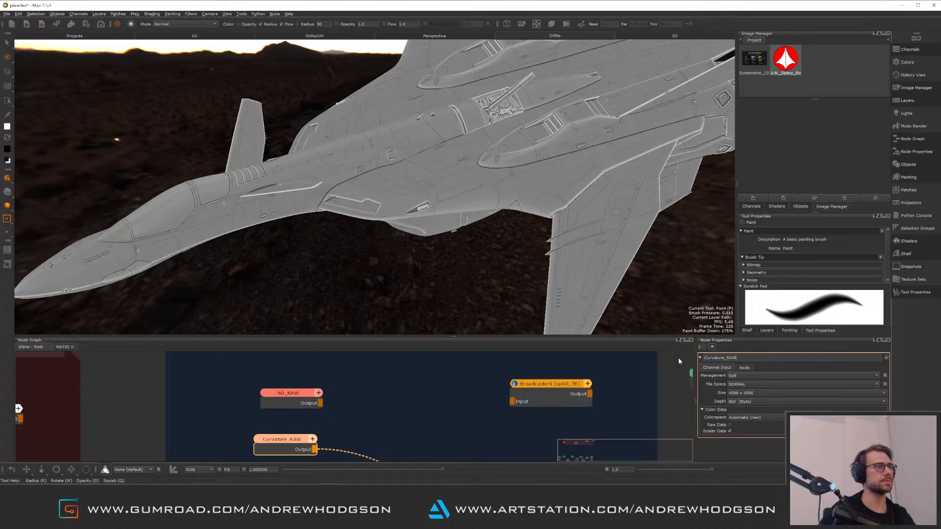
Add another paint node to the MATID group with the default 4096 x 4096 settings
{"action": "left_click", "coordinate": [460, 391]}
{"action": "middle_click_drag", "start_coordinate": [458, 189], "coordinate": [393, 265], "text": "alt"}
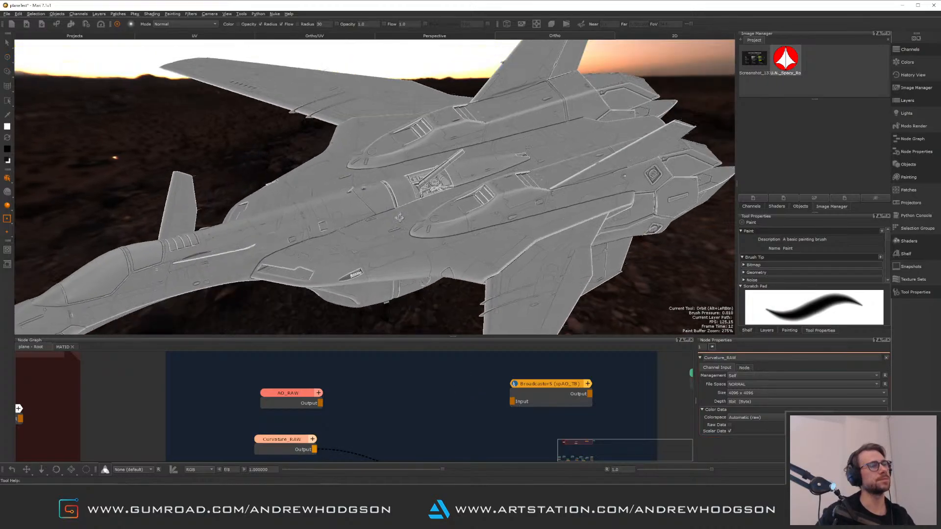
{"action": "left_click_drag", "start_coordinate": [392, 265], "coordinate": [402, 223], "text": "alt"}
{"action": "middle_click_drag", "start_coordinate": [402, 223], "coordinate": [404, 235], "text": "alt"}
{"action": "scroll", "coordinate": [404, 234], "scroll_direction": "up", "scroll_amount": 5}
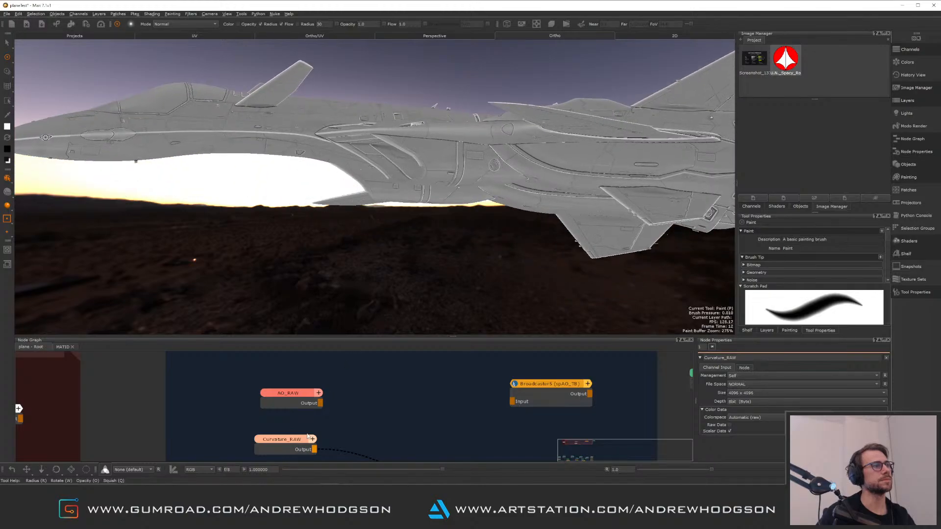
{"action": "mouse_move", "coordinate": [292, 442]}
{"action": "left_mouse_down"}
{"action": "mouse_move", "coordinate": [316, 425]}
{"action": "mouse_move", "coordinate": [294, 432]}
{"action": "left_mouse_up"}
{"action": "middle_click_drag", "start_coordinate": [373, 402], "coordinate": [492, 351]}
{"action": "middle_click_drag", "start_coordinate": [426, 400], "coordinate": [420, 408]}
{"action": "left_click", "coordinate": [385, 433]}
{"action": "key", "text": "p"}
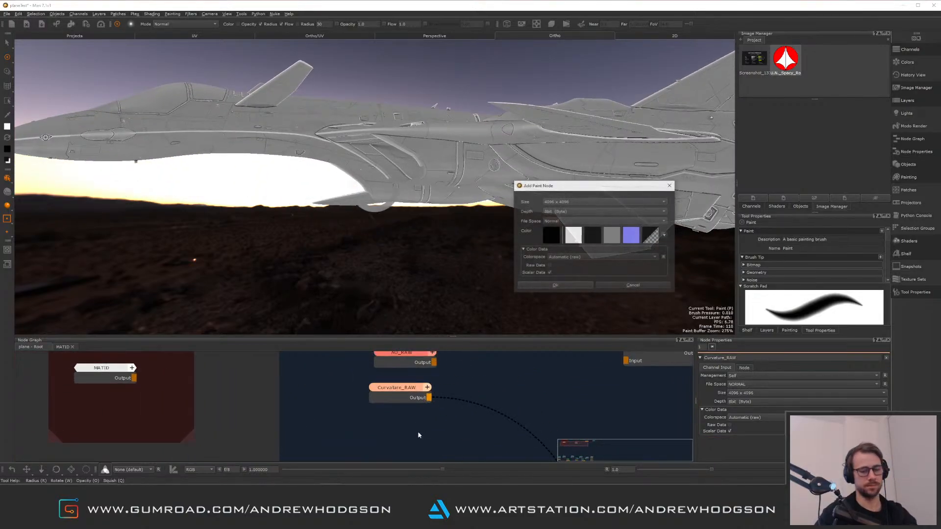
{"action": "left_click", "coordinate": [555, 286]}
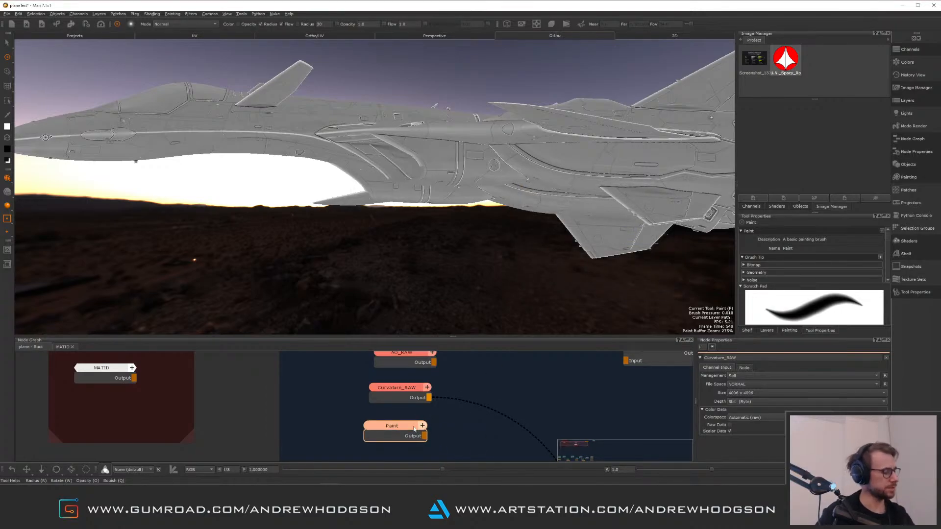
Import the baked UDIM map sequence into the new paint node for all patches
{"action": "right_click", "coordinate": [403, 429]}
{"action": "mouse_move", "coordinate": [439, 444]}
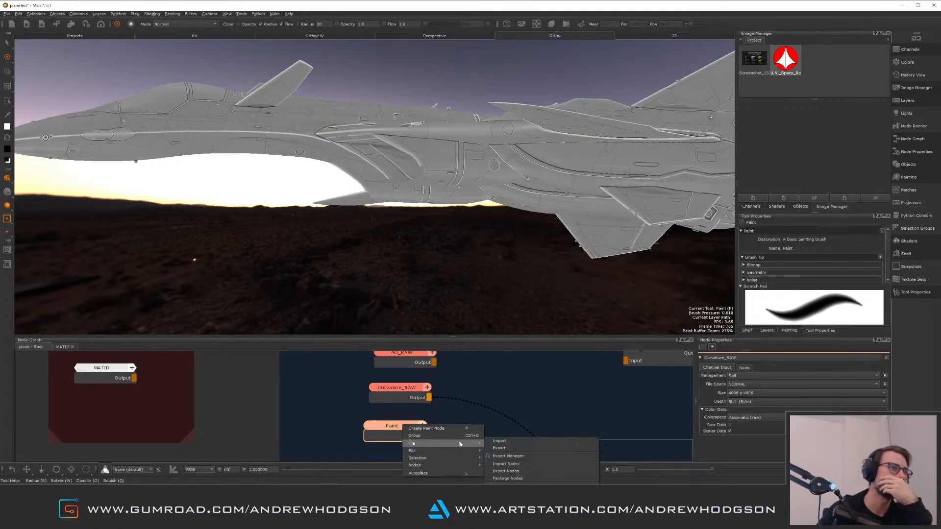
{"action": "left_click", "coordinate": [514, 443]}
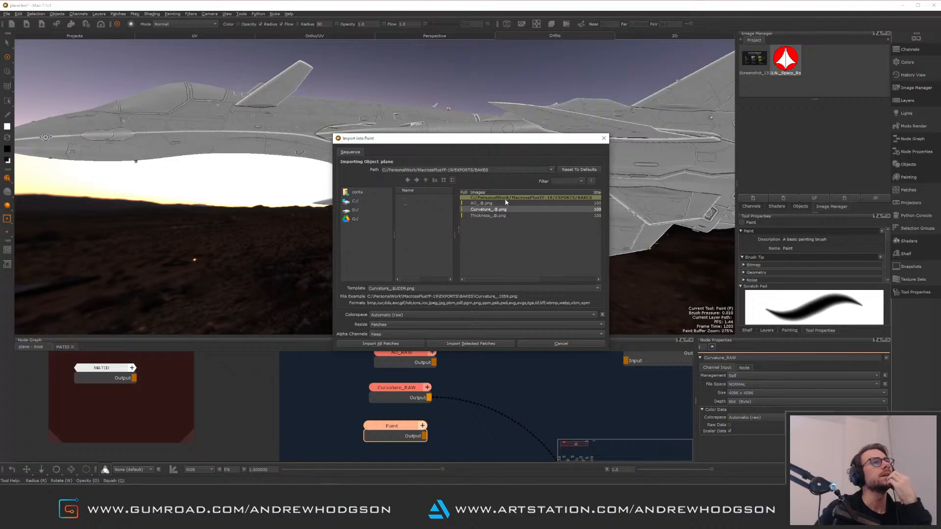
{"action": "left_click", "coordinate": [402, 343]}
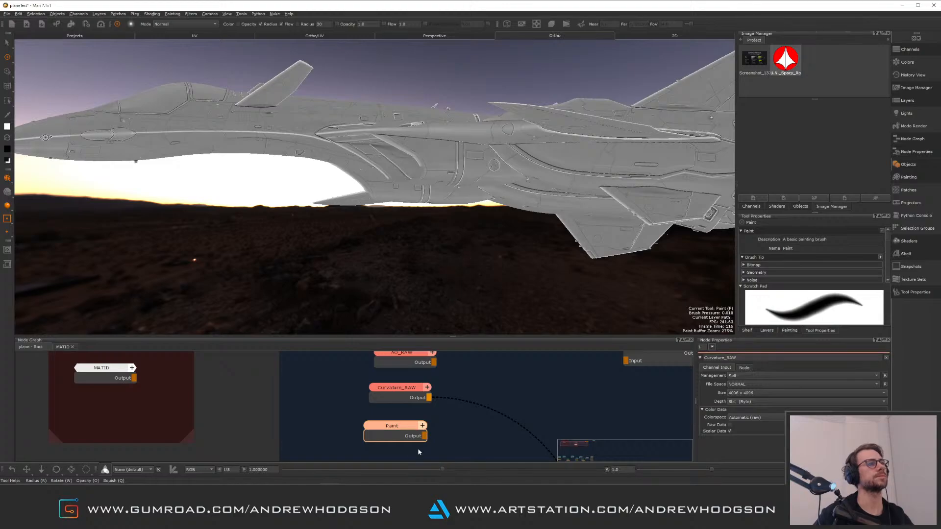
Display the new paint node in the viewport and orbit around the plane to examine the imported map
{"action": "left_click", "coordinate": [409, 435]}
{"action": "key", "text": "1"}
{"action": "left_click_drag", "start_coordinate": [338, 118], "coordinate": [444, 154], "text": "alt"}
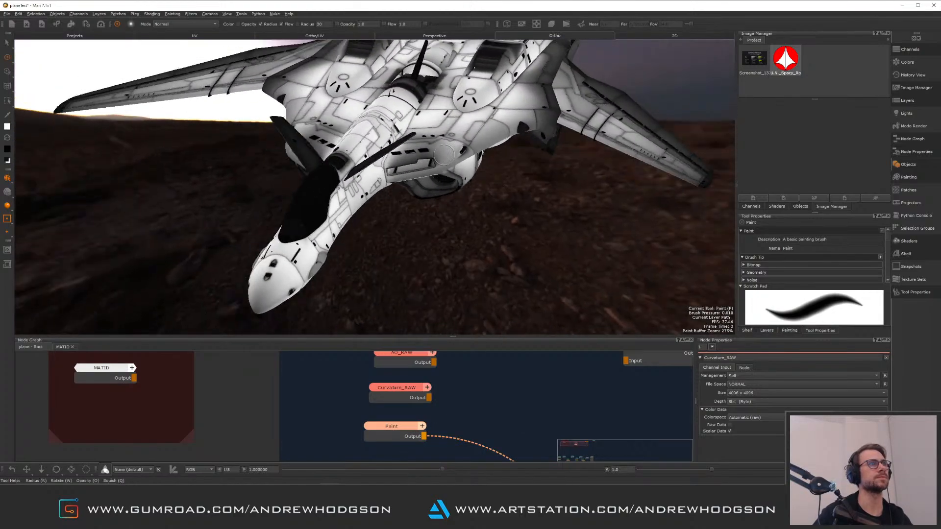
{"action": "right_click_drag", "start_coordinate": [444, 154], "coordinate": [495, 171], "text": "alt"}
{"action": "left_click_drag", "start_coordinate": [495, 171], "coordinate": [442, 206], "text": "alt"}
{"action": "right_click_drag", "start_coordinate": [441, 206], "coordinate": [392, 186], "text": "alt"}
{"action": "middle_click_drag", "start_coordinate": [509, 54], "coordinate": [344, 183], "text": "alt"}
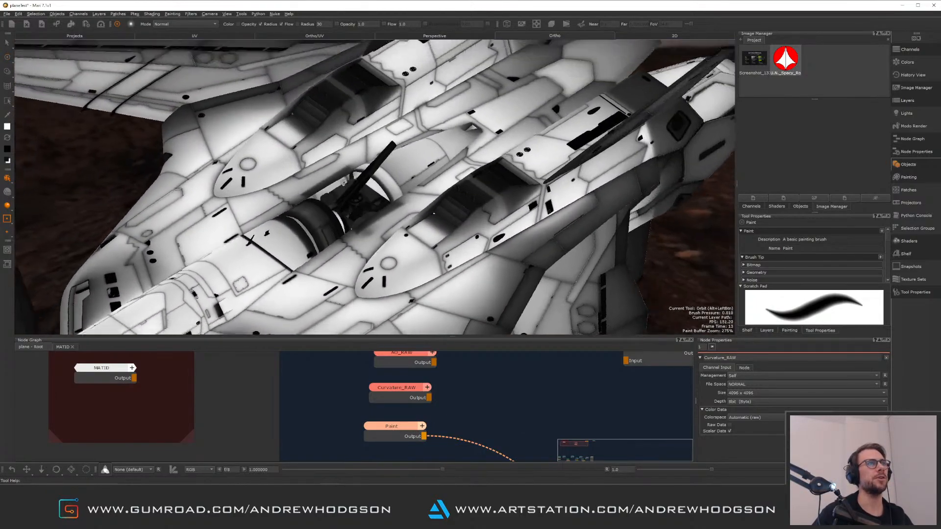
{"action": "left_click_drag", "start_coordinate": [343, 182], "coordinate": [383, 182], "text": "alt"}
{"action": "middle_click_drag", "start_coordinate": [382, 183], "coordinate": [445, 151], "text": "alt"}
{"action": "left_click_drag", "start_coordinate": [445, 151], "coordinate": [333, 197], "text": "alt"}
{"action": "middle_click_drag", "start_coordinate": [333, 196], "coordinate": [358, 154], "text": "alt"}
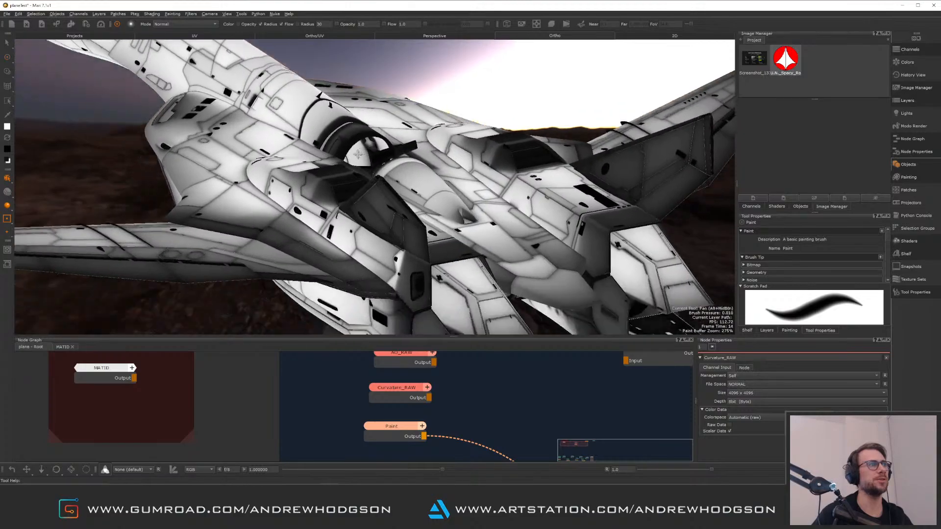
{"action": "left_click_drag", "start_coordinate": [358, 154], "coordinate": [445, 150], "text": "alt"}
{"action": "middle_click_drag", "start_coordinate": [410, 362], "coordinate": [447, 397]}
{"action": "left_click", "coordinate": [446, 396]}
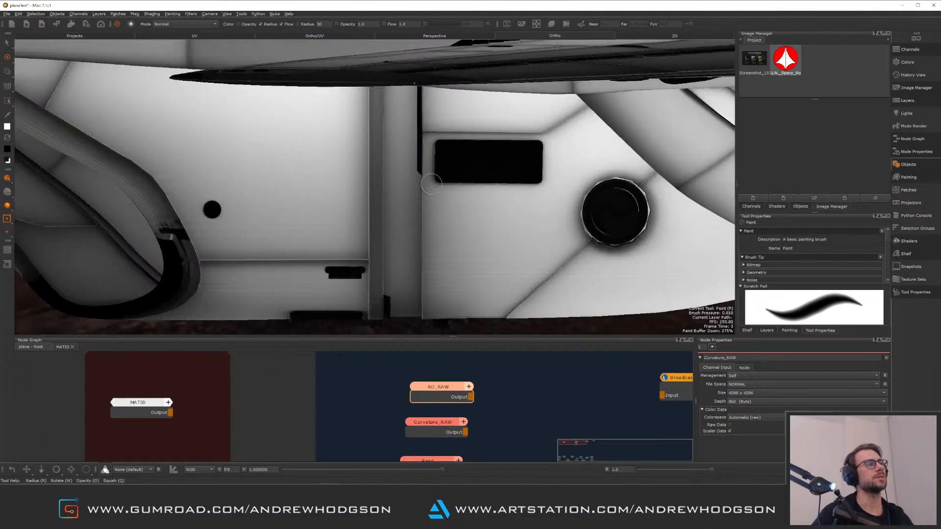
{"action": "right_click_drag", "start_coordinate": [442, 167], "coordinate": [363, 164], "text": "alt"}
{"action": "left_click_drag", "start_coordinate": [363, 164], "coordinate": [441, 177], "text": "alt"}
{"action": "right_click_drag", "start_coordinate": [441, 176], "coordinate": [308, 162], "text": "alt"}
Display the AO_RAW node in the viewport and orbit and zoom around the plane to inspect the occlusion map
{"action": "left_click", "coordinate": [447, 395]}
{"action": "key", "text": "1"}
{"action": "left_click_drag", "start_coordinate": [377, 118], "coordinate": [362, 164], "text": "alt"}
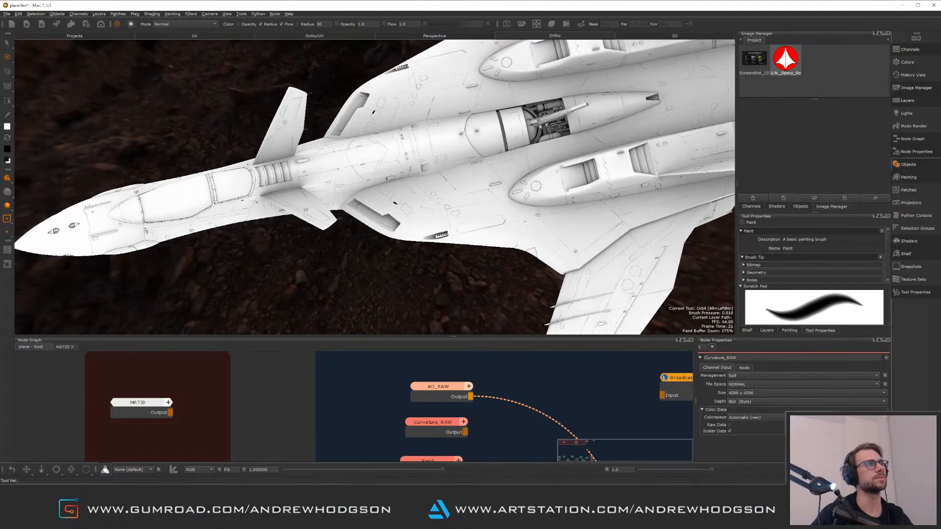
{"action": "right_click_drag", "start_coordinate": [201, 162], "coordinate": [281, 152], "text": "alt"}
{"action": "right_click_drag", "start_coordinate": [350, 185], "coordinate": [289, 181], "text": "alt"}
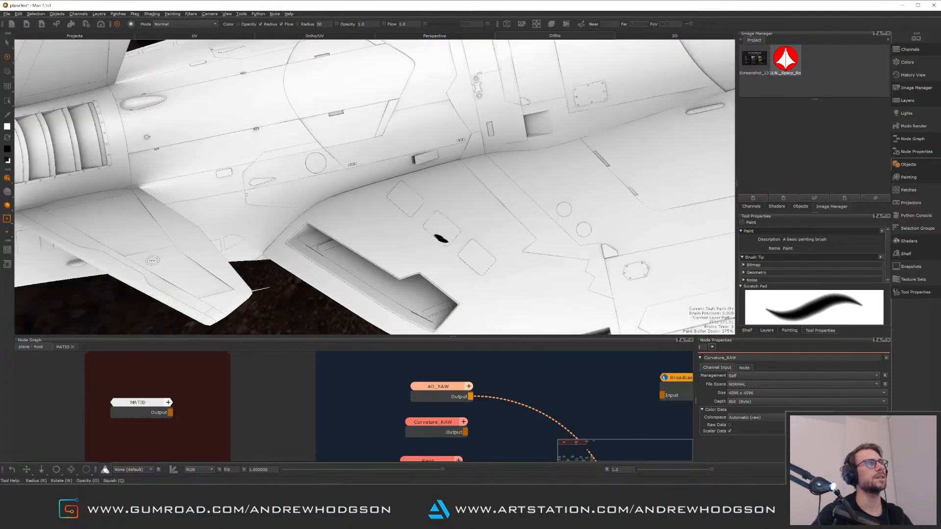
{"action": "left_click_drag", "start_coordinate": [289, 181], "coordinate": [564, 172], "text": "alt"}
{"action": "middle_click_drag", "start_coordinate": [613, 191], "coordinate": [451, 233], "text": "alt"}
{"action": "right_click_drag", "start_coordinate": [451, 233], "coordinate": [500, 208], "text": "alt"}
{"action": "left_click_drag", "start_coordinate": [500, 208], "coordinate": [454, 181], "text": "alt"}
{"action": "right_click_drag", "start_coordinate": [454, 181], "coordinate": [416, 176], "text": "alt"}
{"action": "mouse_move", "coordinate": [417, 177]}
{"action": "left_mouse_down", "text": "alt"}
{"action": "mouse_move", "coordinate": [405, 145]}
{"action": "mouse_move", "coordinate": [454, 200]}
{"action": "left_mouse_up", "text": "alt"}
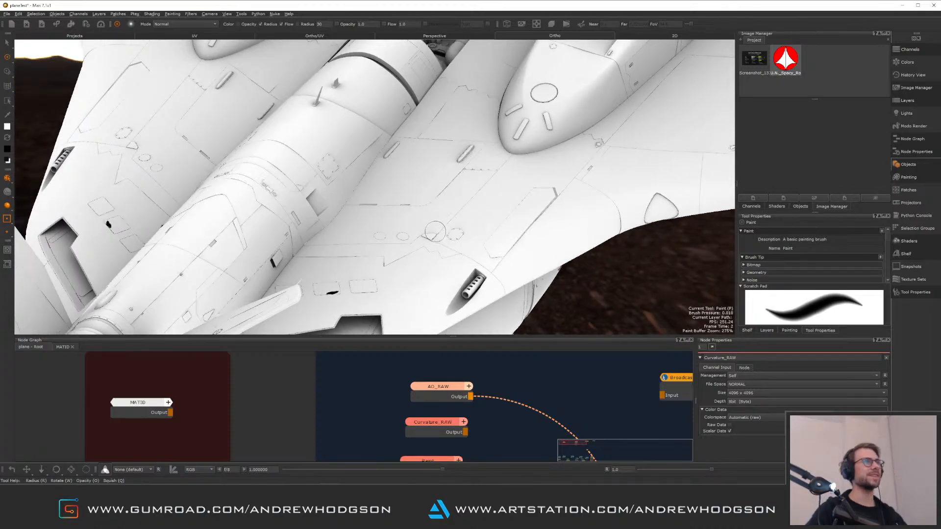
{"action": "scroll", "coordinate": [435, 231], "scroll_direction": "down", "scroll_amount": 5}
{"action": "left_click_drag", "start_coordinate": [436, 232], "coordinate": [549, 194], "text": "alt"}
{"action": "scroll", "coordinate": [461, 215], "scroll_direction": "up", "scroll_amount": 5}
{"action": "mouse_move", "coordinate": [441, 211]}
{"action": "left_mouse_down", "text": "alt"}
{"action": "mouse_move", "coordinate": [461, 215]}
{"action": "mouse_move", "coordinate": [483, 180]}
{"action": "mouse_move", "coordinate": [420, 214]}
{"action": "mouse_move", "coordinate": [471, 226]}
{"action": "left_mouse_up", "text": "alt"}
{"action": "scroll", "coordinate": [420, 214], "scroll_direction": "up", "scroll_amount": 4}
{"action": "middle_click_drag", "start_coordinate": [471, 225], "coordinate": [342, 162], "text": "alt"}
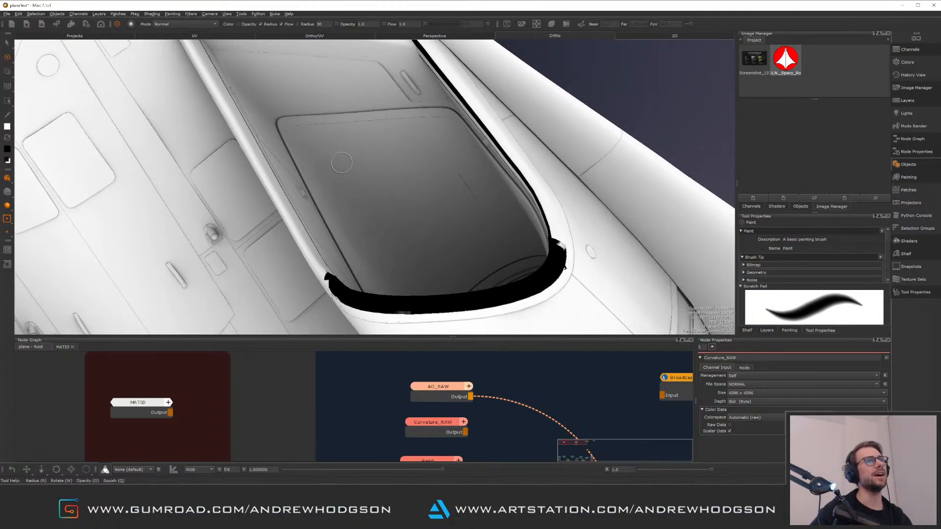
{"action": "mouse_move", "coordinate": [342, 162]}
{"action": "right_mouse_down", "text": "alt"}
{"action": "mouse_move", "coordinate": [409, 208]}
{"action": "mouse_move", "coordinate": [434, 193]}
{"action": "right_mouse_up", "text": "alt"}
{"action": "middle_click_drag", "start_coordinate": [434, 193], "coordinate": [197, 141], "text": "alt"}
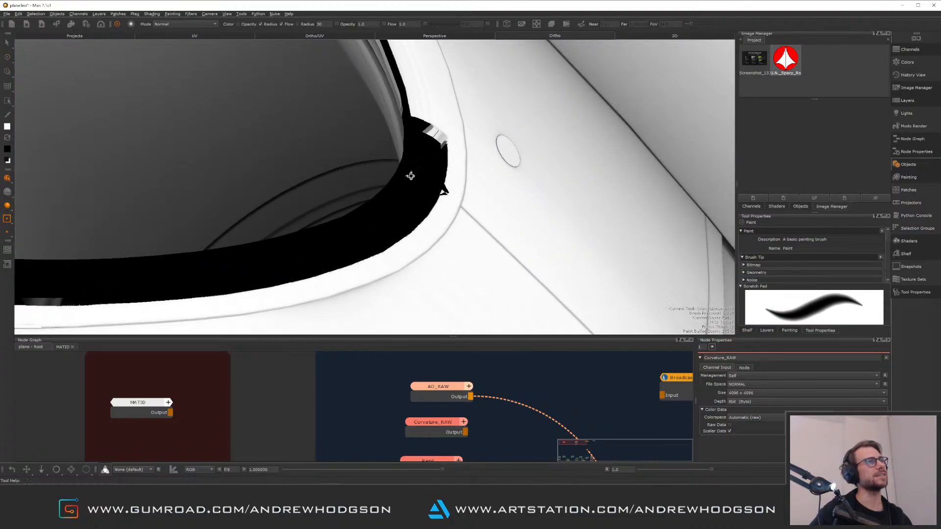
{"action": "left_click_drag", "start_coordinate": [412, 176], "coordinate": [432, 99], "text": "alt"}
{"action": "middle_click_drag", "start_coordinate": [341, 189], "coordinate": [464, 130], "text": "alt"}
{"action": "middle_click_drag", "start_coordinate": [393, 187], "coordinate": [415, 119], "text": "alt"}
{"action": "right_click_drag", "start_coordinate": [416, 119], "coordinate": [433, 142], "text": "alt"}
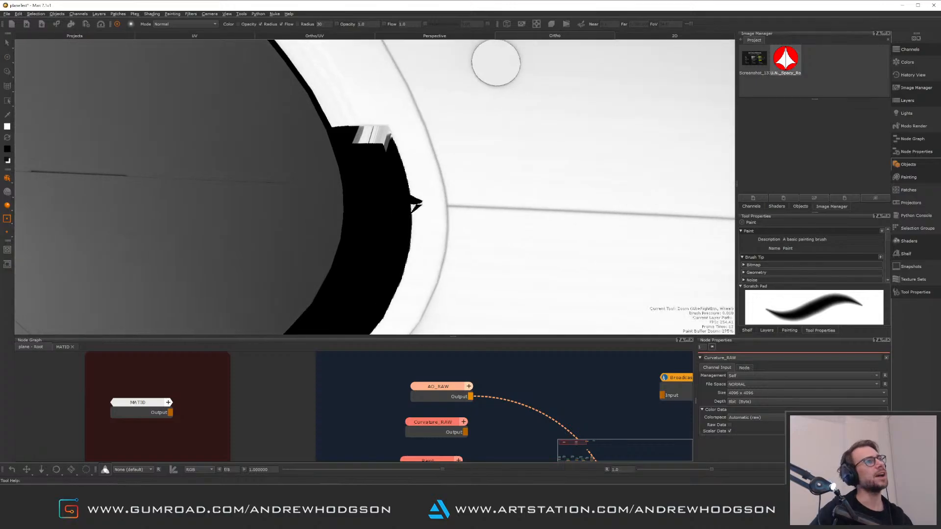
{"action": "right_click_drag", "start_coordinate": [379, 184], "coordinate": [385, 103], "text": "alt"}
{"action": "mouse_move", "coordinate": [385, 103]}
{"action": "middle_mouse_down", "text": "alt"}
{"action": "mouse_move", "coordinate": [446, 70]}
{"action": "mouse_move", "coordinate": [403, 183]}
{"action": "middle_mouse_up", "text": "alt"}
{"action": "middle_click_drag", "start_coordinate": [345, 78], "coordinate": [439, 189], "text": "alt"}
{"action": "left_click_drag", "start_coordinate": [318, 114], "coordinate": [430, 109], "text": "alt"}
{"action": "right_click_drag", "start_coordinate": [430, 109], "coordinate": [395, 102], "text": "alt"}
{"action": "middle_click_drag", "start_coordinate": [395, 102], "coordinate": [405, 182], "text": "alt"}
{"action": "left_click_drag", "start_coordinate": [405, 183], "coordinate": [469, 204], "text": "alt"}
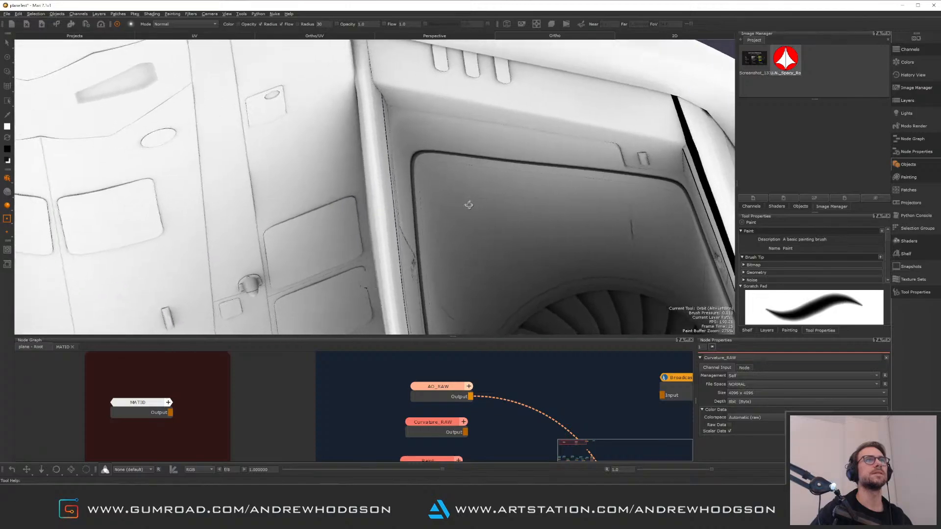
{"action": "middle_click_drag", "start_coordinate": [383, 180], "coordinate": [224, 155], "text": "alt"}
{"action": "left_click_drag", "start_coordinate": [224, 156], "coordinate": [519, 96], "text": "alt"}
{"action": "middle_click_drag", "start_coordinate": [520, 96], "coordinate": [563, 80], "text": "alt"}
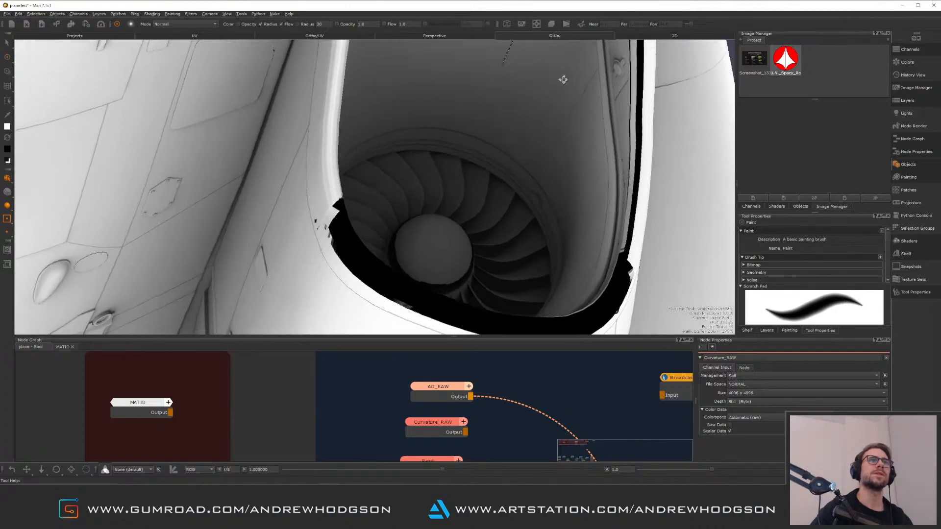
{"action": "mouse_move", "coordinate": [563, 80]}
{"action": "left_mouse_down", "text": "alt"}
{"action": "mouse_move", "coordinate": [534, 60]}
{"action": "mouse_move", "coordinate": [599, 92]}
{"action": "left_mouse_up", "text": "alt"}
{"action": "right_click_drag", "start_coordinate": [640, 141], "coordinate": [495, 140], "text": "alt"}
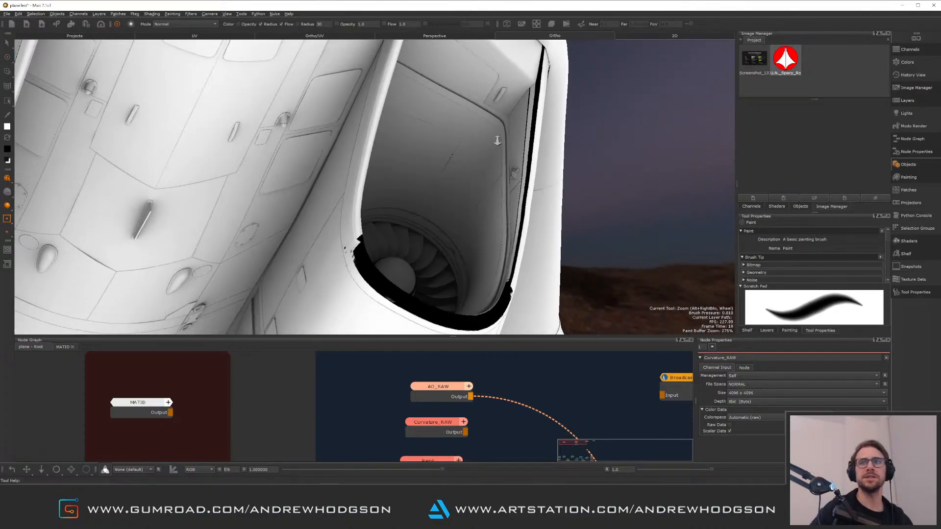
{"action": "left_click_drag", "start_coordinate": [495, 141], "coordinate": [451, 197], "text": "alt"}
{"action": "middle_click_drag", "start_coordinate": [451, 198], "coordinate": [622, 203], "text": "alt"}
{"action": "left_click_drag", "start_coordinate": [490, 196], "coordinate": [433, 150], "text": "alt"}
{"action": "middle_click_drag", "start_coordinate": [433, 150], "coordinate": [642, 87], "text": "alt"}
{"action": "left_click_drag", "start_coordinate": [509, 149], "coordinate": [339, 113], "text": "alt"}
{"action": "right_click_drag", "start_coordinate": [435, 182], "coordinate": [299, 186], "text": "alt"}
{"action": "mouse_move", "coordinate": [299, 186]}
{"action": "left_mouse_down", "text": "alt"}
{"action": "mouse_move", "coordinate": [405, 228]}
{"action": "mouse_move", "coordinate": [397, 208]}
{"action": "mouse_move", "coordinate": [356, 230]}
{"action": "left_mouse_up", "text": "alt"}
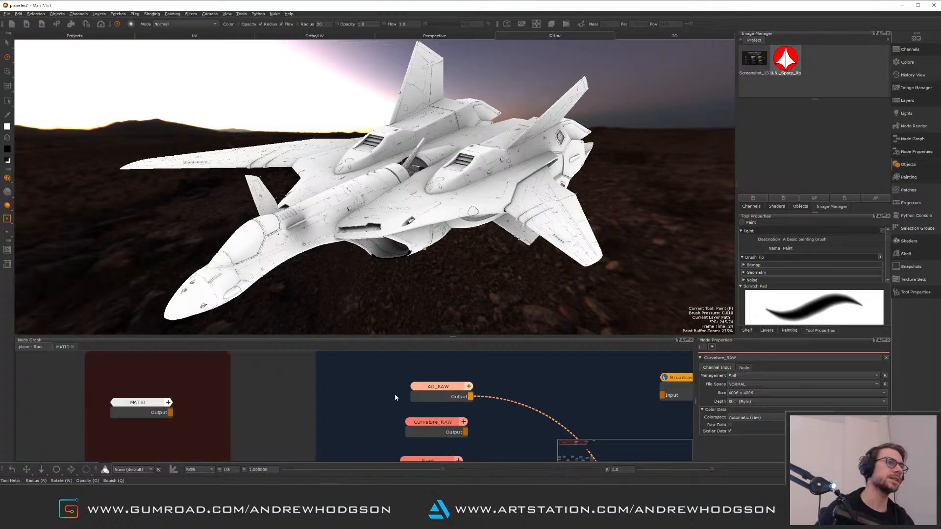
Set the AO broadcaster's channel to AO_TB and connect the AO_RAW node's output to its input
{"action": "middle_click_drag", "start_coordinate": [395, 397], "coordinate": [268, 398]}
{"action": "scroll", "coordinate": [265, 377], "scroll_direction": "up", "scroll_amount": 1}
{"action": "scroll", "coordinate": [281, 387], "scroll_direction": "down", "scroll_amount": 3}
{"action": "middle_click_drag", "start_coordinate": [356, 388], "coordinate": [312, 371]}
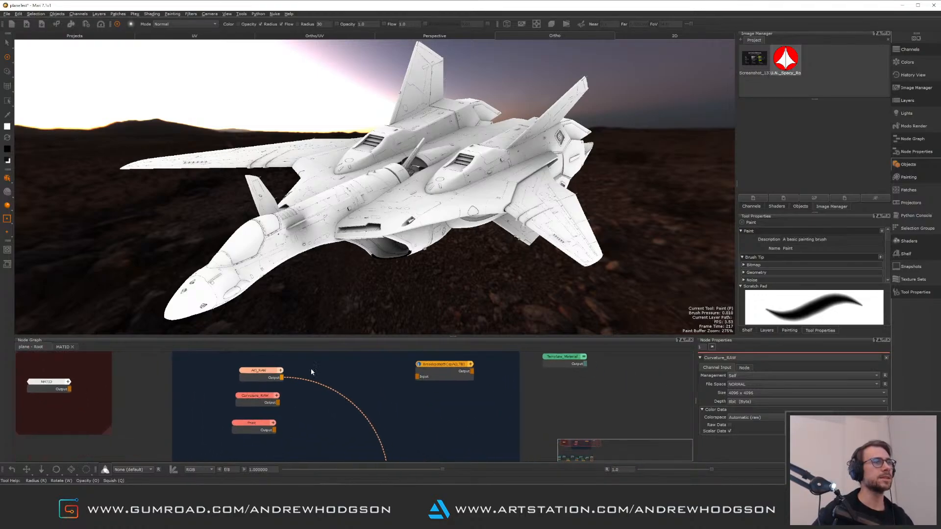
{"action": "left_click_drag", "start_coordinate": [438, 371], "coordinate": [354, 380]}
{"action": "right_click_drag", "start_coordinate": [400, 402], "coordinate": [360, 376], "text": "alt"}
{"action": "middle_click_drag", "start_coordinate": [359, 376], "coordinate": [434, 399]}
{"action": "left_click_drag", "start_coordinate": [414, 391], "coordinate": [420, 384]}
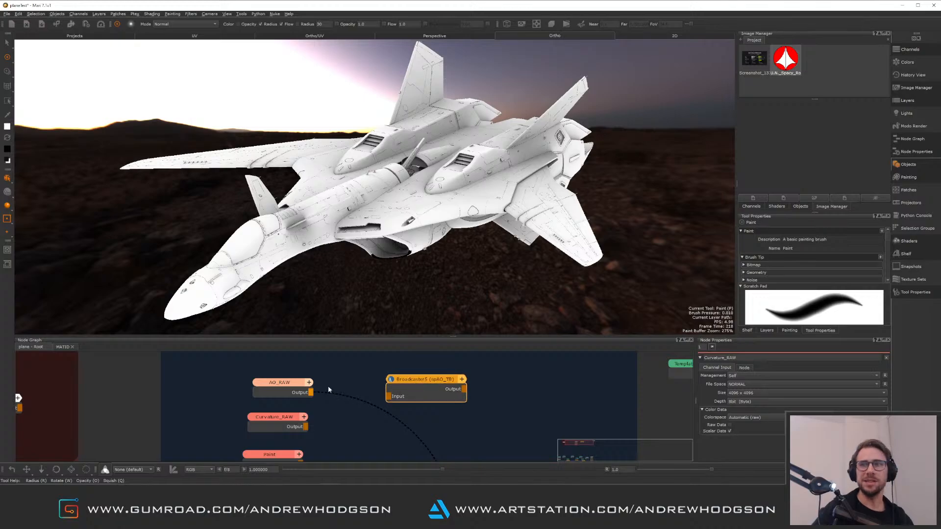
{"action": "middle_click_drag", "start_coordinate": [351, 381], "coordinate": [425, 370]}
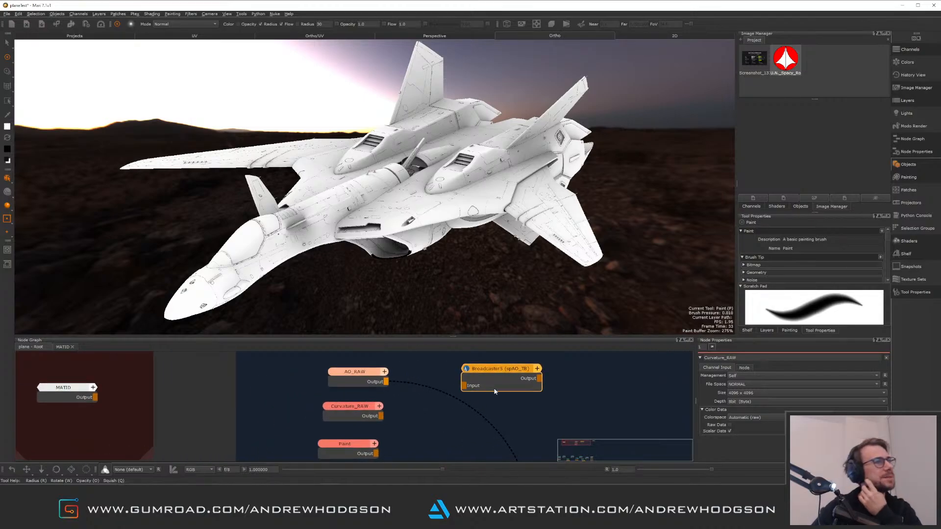
{"action": "left_click", "coordinate": [514, 375]}
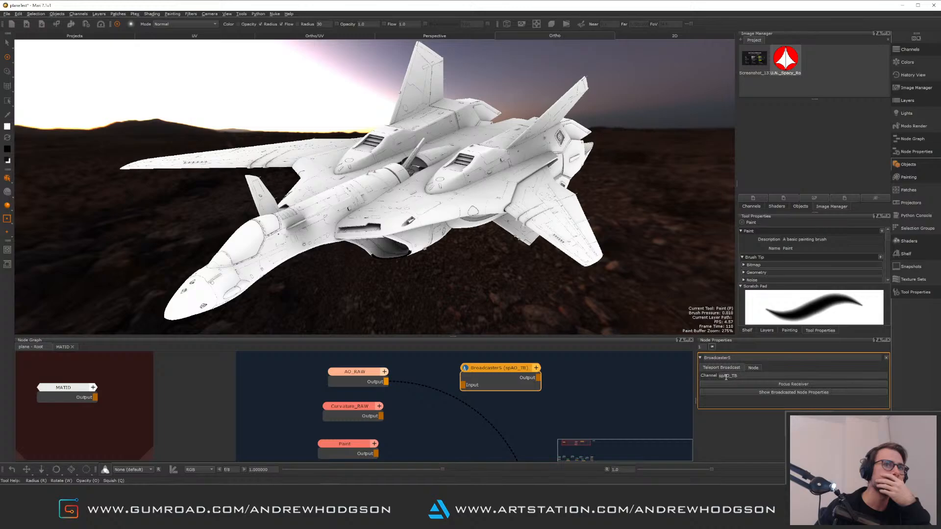
{"action": "mouse_move", "coordinate": [300, 368]}
{"action": "middle_mouse_down"}
{"action": "mouse_move", "coordinate": [327, 397]}
{"action": "mouse_move", "coordinate": [339, 456]}
{"action": "mouse_move", "coordinate": [332, 445]}
{"action": "mouse_move", "coordinate": [415, 397]}
{"action": "mouse_move", "coordinate": [314, 376]}
{"action": "middle_mouse_up"}
{"action": "left_click", "coordinate": [372, 390]}
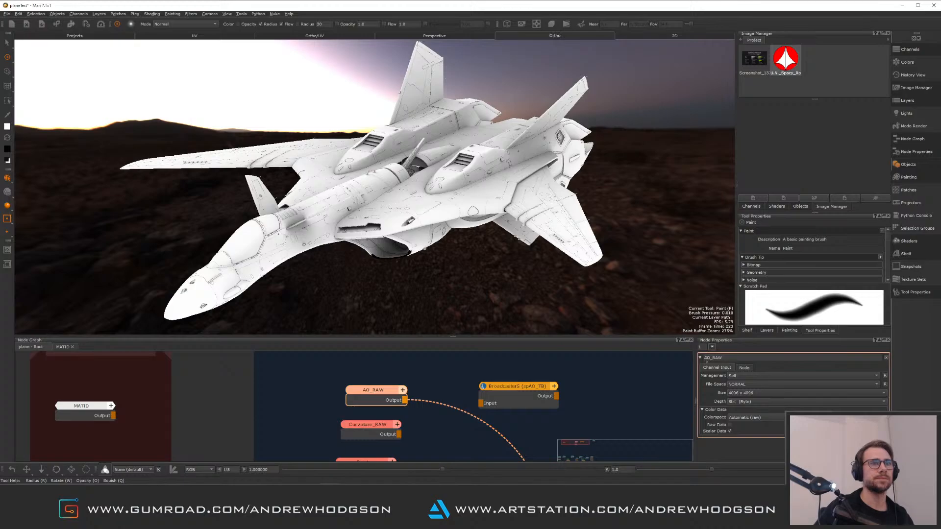
{"action": "double_click", "coordinate": [533, 402]}
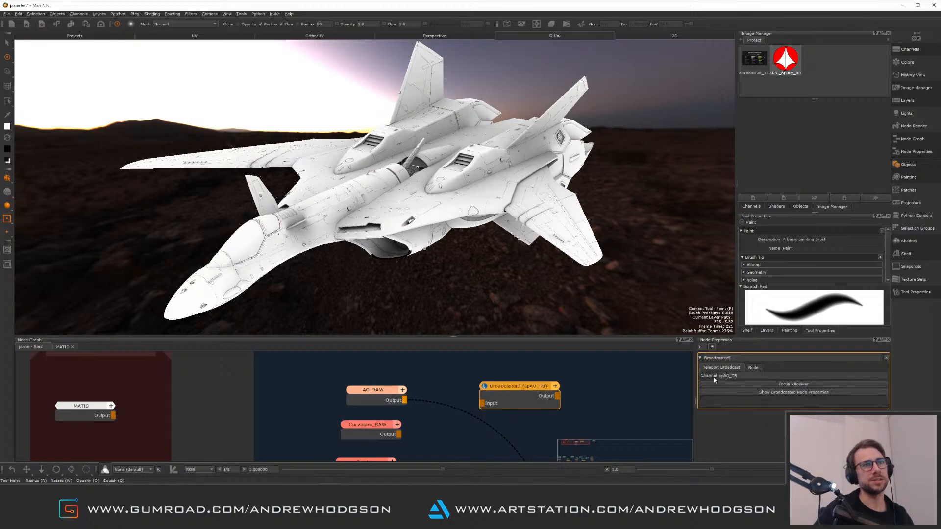
{"action": "key", "text": "BackSpace"}
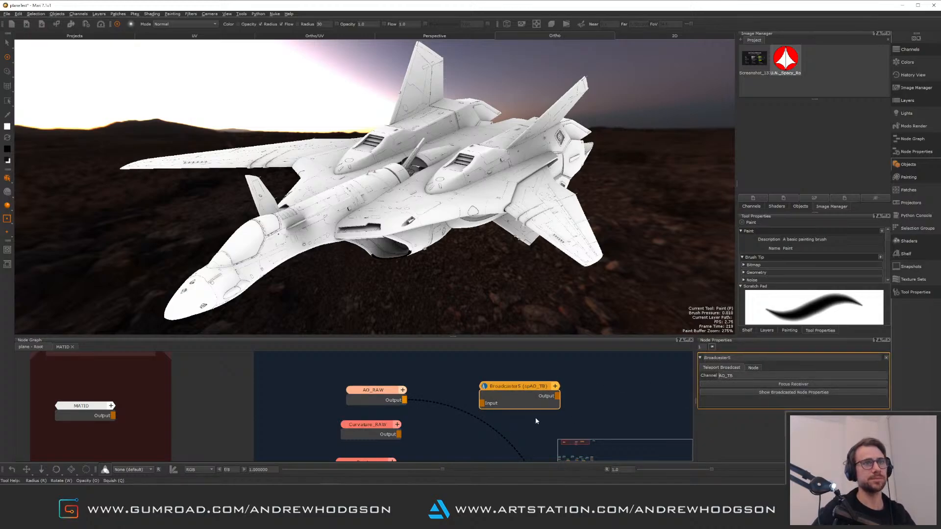
{"action": "left_click", "coordinate": [536, 419]}
{"action": "left_click_drag", "start_coordinate": [405, 400], "coordinate": [483, 403]}
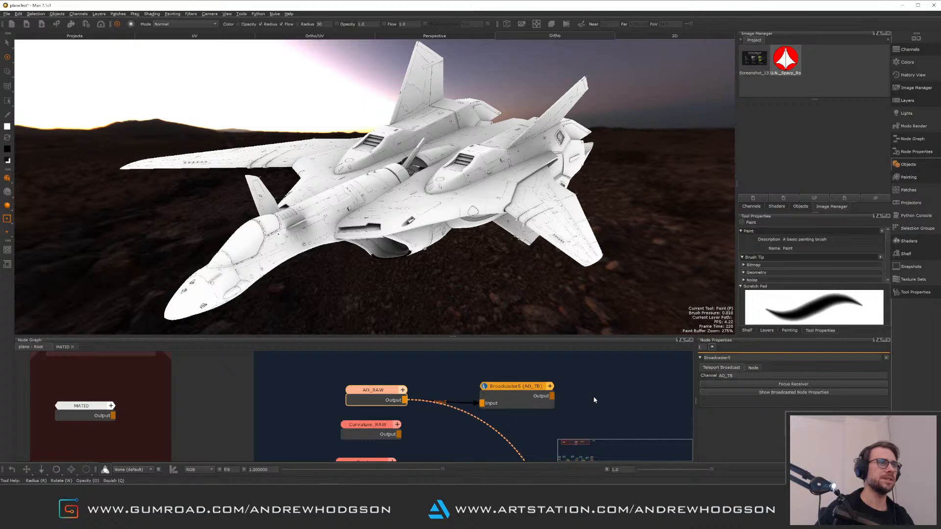
Add broadcaster nodes to the node graph next to the baked map nodes
{"action": "middle_click_drag", "start_coordinate": [590, 433], "coordinate": [513, 403]}
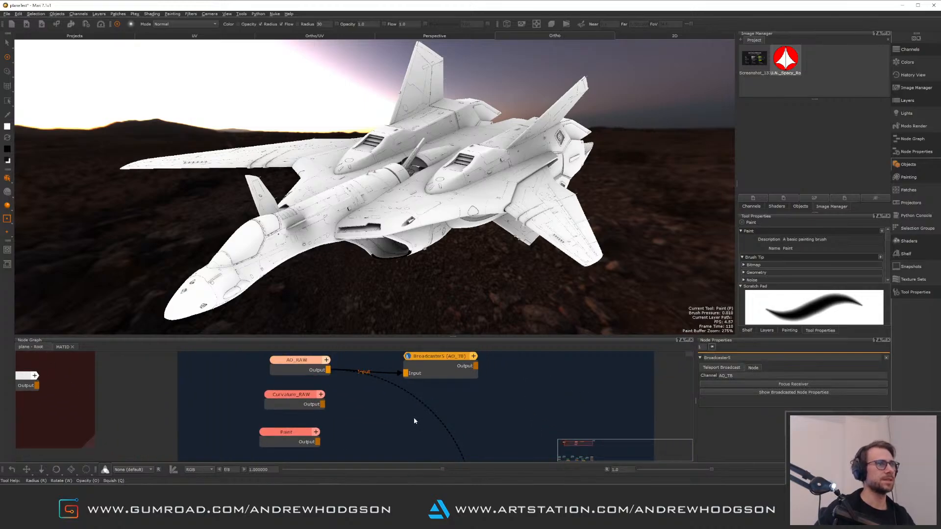
{"action": "key", "text": "Tab"}
{"action": "type", "text": "broad"}
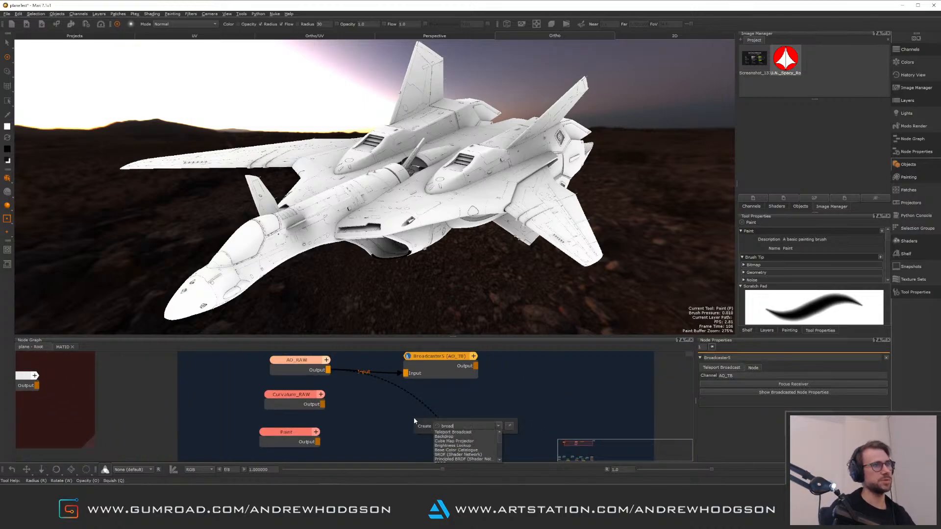
{"action": "left_click", "coordinate": [465, 432]}
{"action": "left_click_drag", "start_coordinate": [459, 425], "coordinate": [463, 397]}
{"action": "key", "text": "ctrl+z"}
{"action": "key", "text": "ctrl+z"}
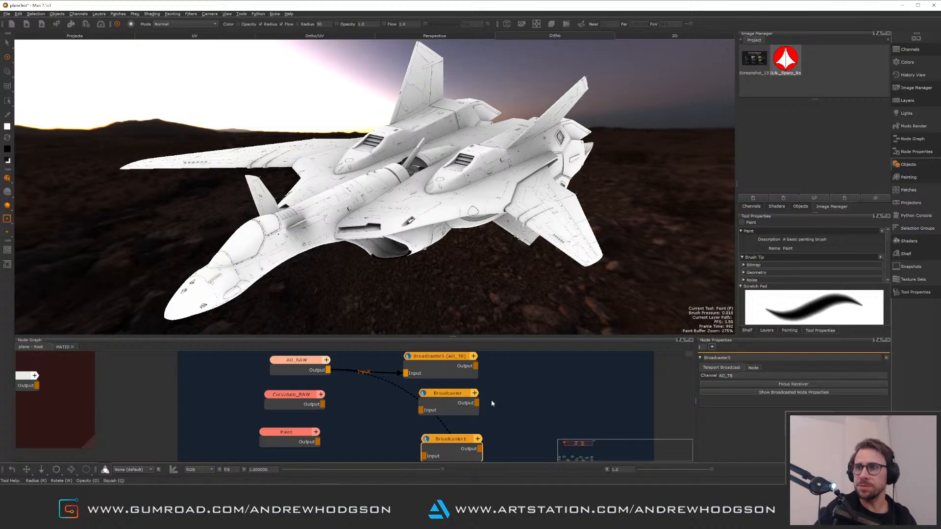
{"action": "mouse_move", "coordinate": [497, 391]}
{"action": "middle_mouse_down"}
{"action": "mouse_move", "coordinate": [540, 381]}
{"action": "mouse_move", "coordinate": [494, 409]}
{"action": "middle_mouse_up"}
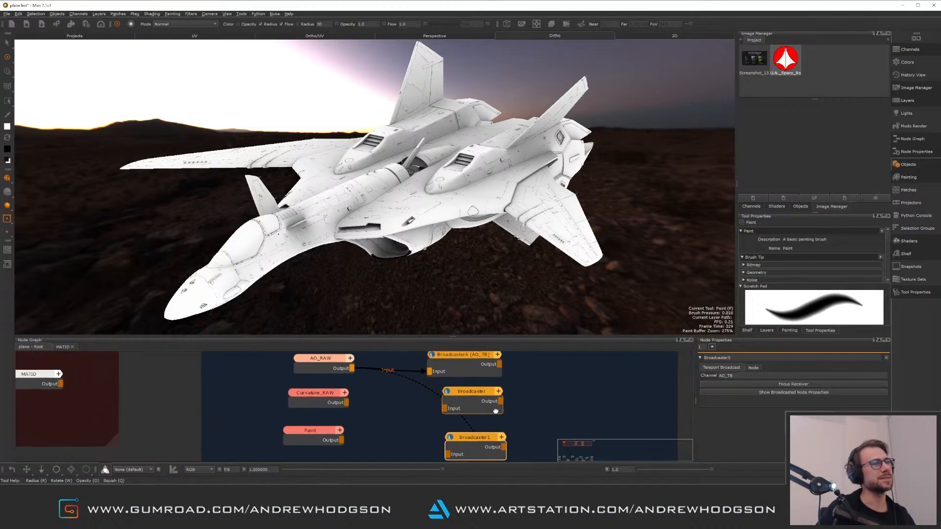
Connect the Curvature_RAW output to one new broadcaster and the Paint node output to the other, then tidy the nodes
{"action": "mouse_move", "coordinate": [346, 403]}
{"action": "left_mouse_down"}
{"action": "mouse_move", "coordinate": [448, 411]}
{"action": "mouse_move", "coordinate": [464, 395]}
{"action": "left_mouse_up"}
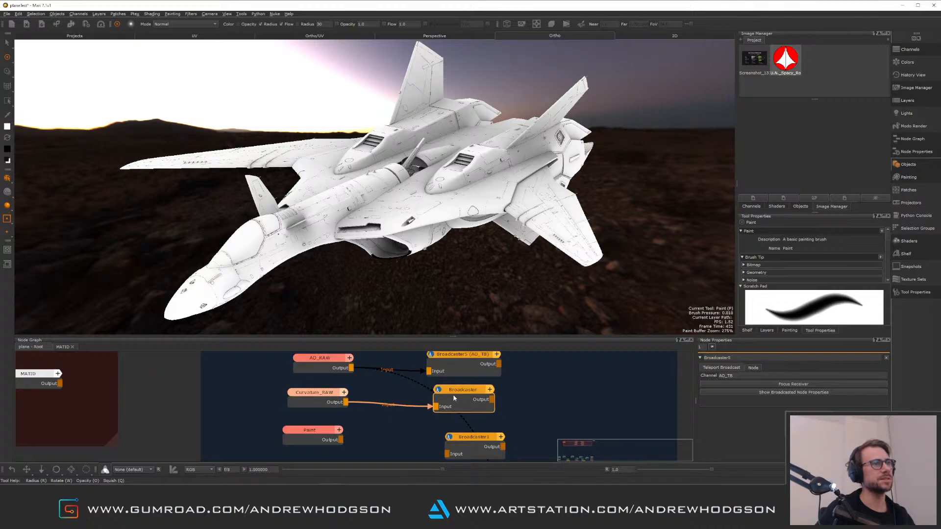
{"action": "mouse_move", "coordinate": [342, 440]}
{"action": "left_mouse_down"}
{"action": "mouse_move", "coordinate": [450, 454]}
{"action": "mouse_move", "coordinate": [447, 439]}
{"action": "left_mouse_up"}
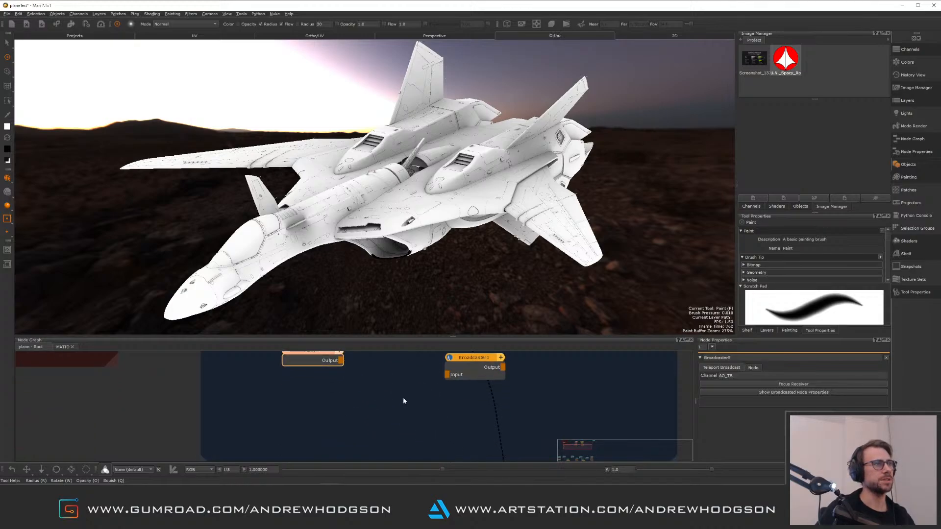
{"action": "middle_click_drag", "start_coordinate": [404, 401], "coordinate": [371, 422]}
{"action": "left_click_drag", "start_coordinate": [313, 394], "coordinate": [421, 408]}
{"action": "left_click_drag", "start_coordinate": [442, 395], "coordinate": [433, 382]}
{"action": "middle_click_drag", "start_coordinate": [416, 390], "coordinate": [397, 429]}
{"action": "left_click_drag", "start_coordinate": [407, 386], "coordinate": [408, 384]}
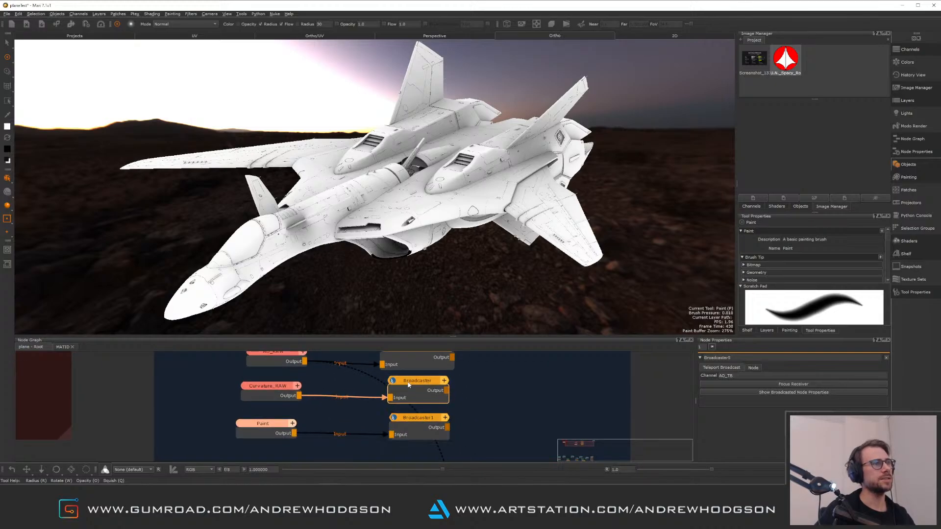
{"action": "middle_click_drag", "start_coordinate": [401, 393], "coordinate": [408, 421]}
{"action": "left_click_drag", "start_coordinate": [415, 379], "coordinate": [415, 377]}
{"action": "middle_click_drag", "start_coordinate": [416, 380], "coordinate": [412, 365]}
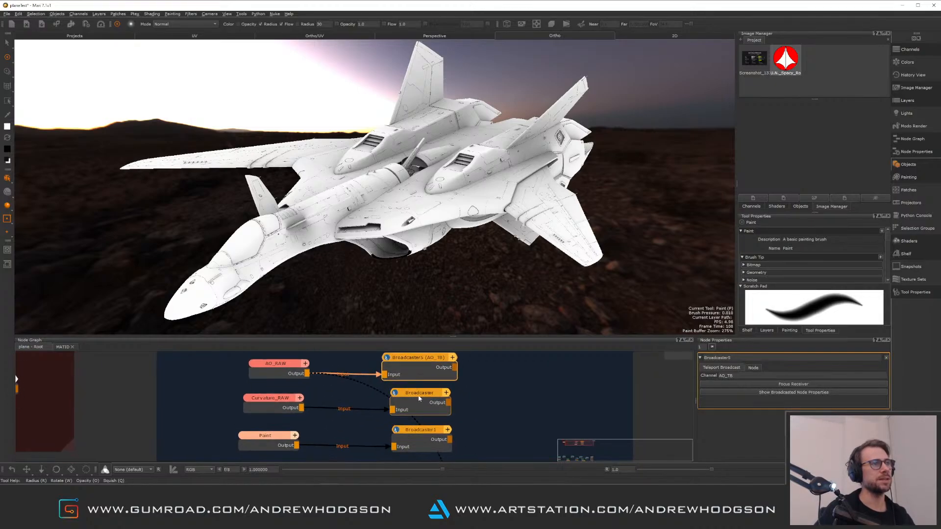
Inspect the properties of the AO broadcaster, the new broadcaster and the Curvature_RAW node
{"action": "left_click", "coordinate": [420, 394]}
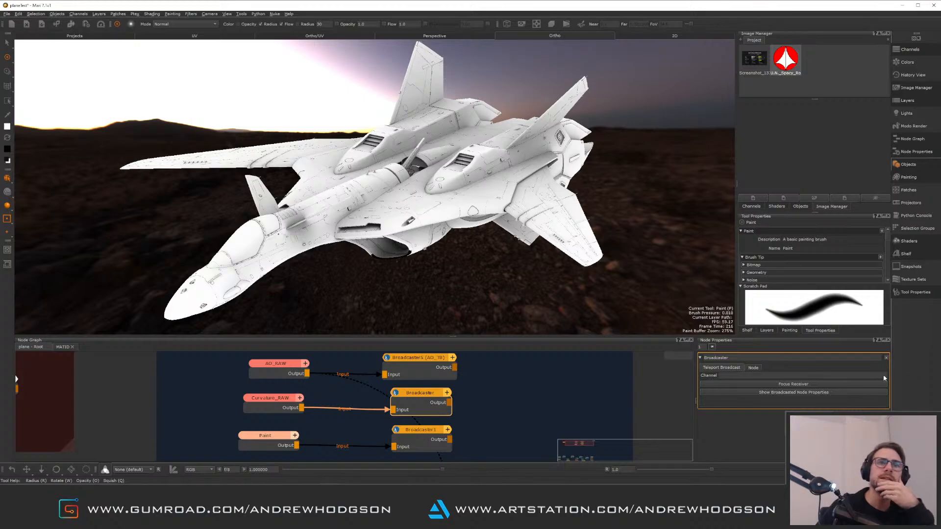
{"action": "left_click", "coordinate": [760, 384]}
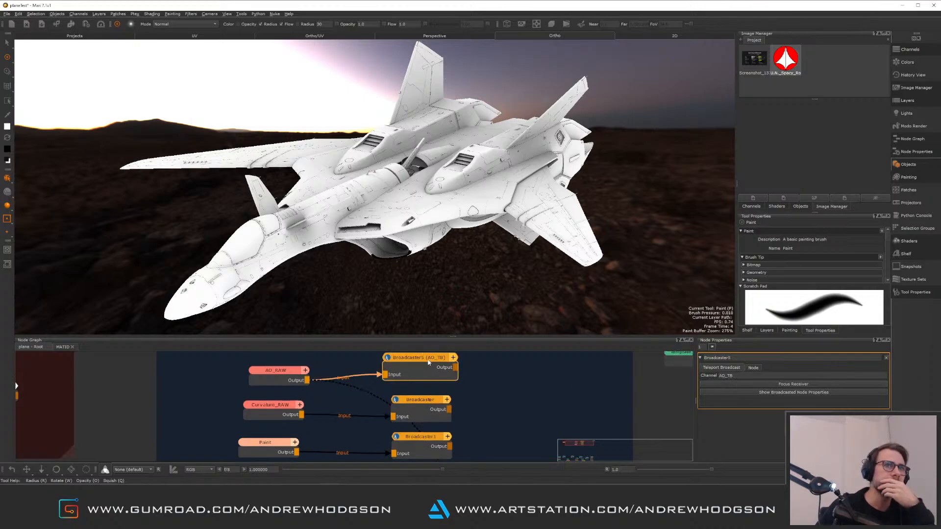
{"action": "left_click", "coordinate": [424, 403]}
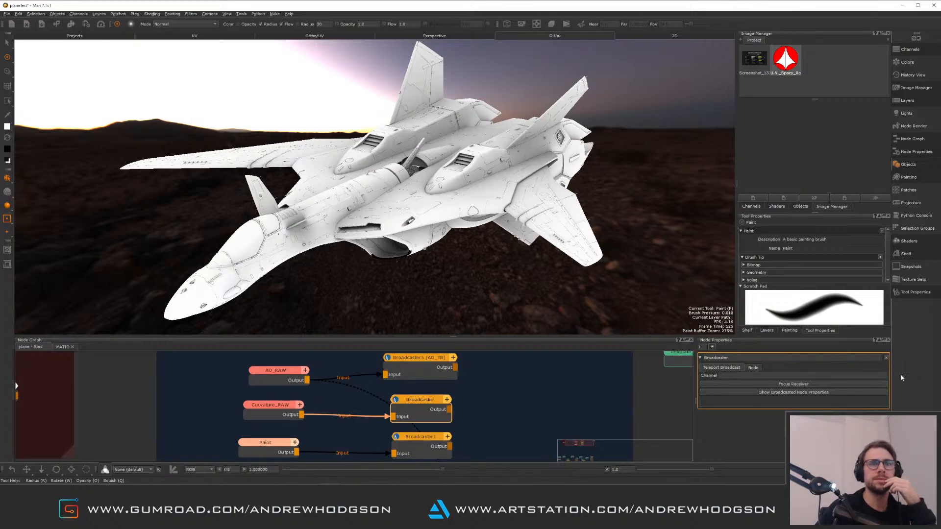
{"action": "left_click", "coordinate": [866, 377]}
{"action": "left_click", "coordinate": [283, 411]}
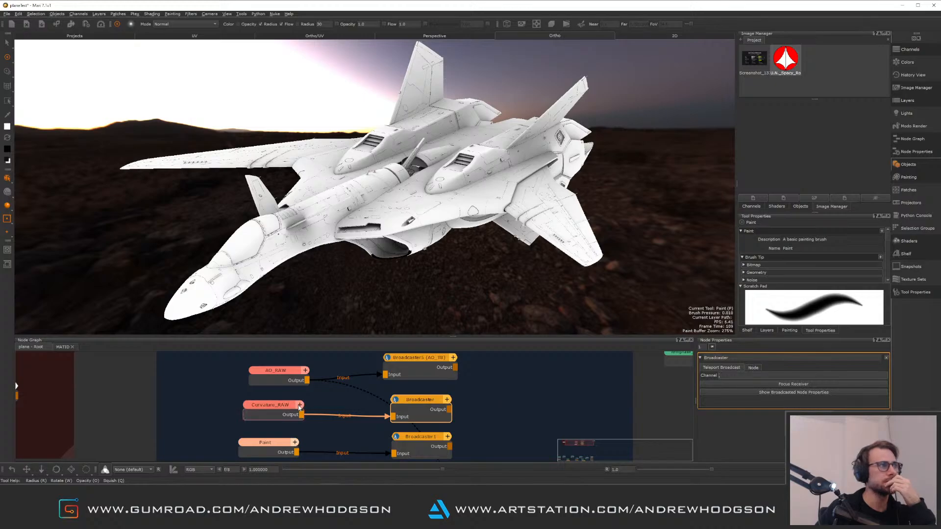
{"action": "mouse_move", "coordinate": [283, 410]}
{"action": "left_mouse_down"}
{"action": "mouse_move", "coordinate": [277, 405]}
{"action": "mouse_move", "coordinate": [283, 414]}
{"action": "left_mouse_up"}
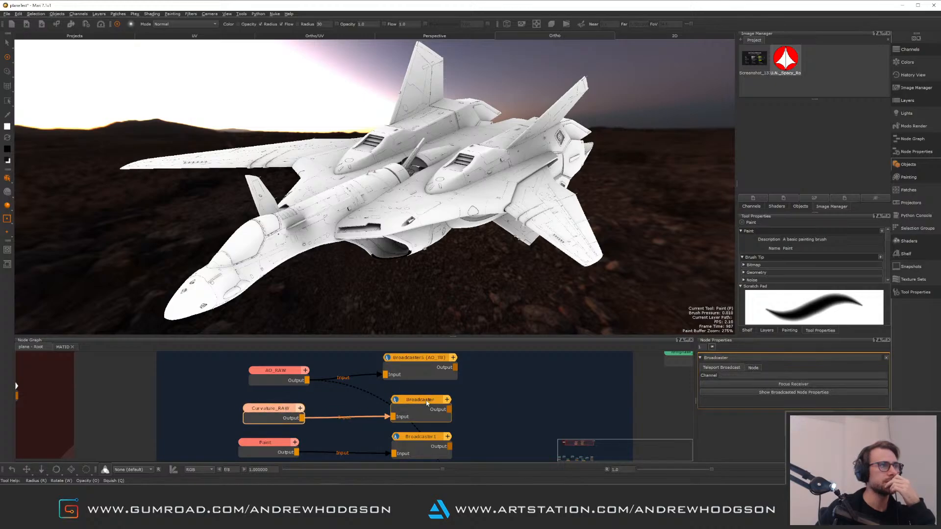
{"action": "left_click_drag", "start_coordinate": [426, 402], "coordinate": [432, 403]}
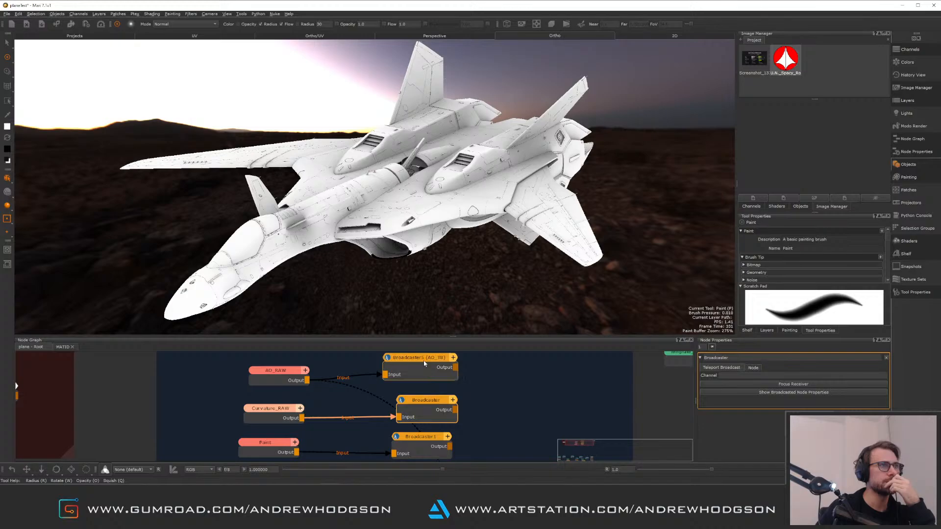
{"action": "left_click_drag", "start_coordinate": [424, 360], "coordinate": [424, 358]}
{"action": "left_click", "coordinate": [430, 407]}
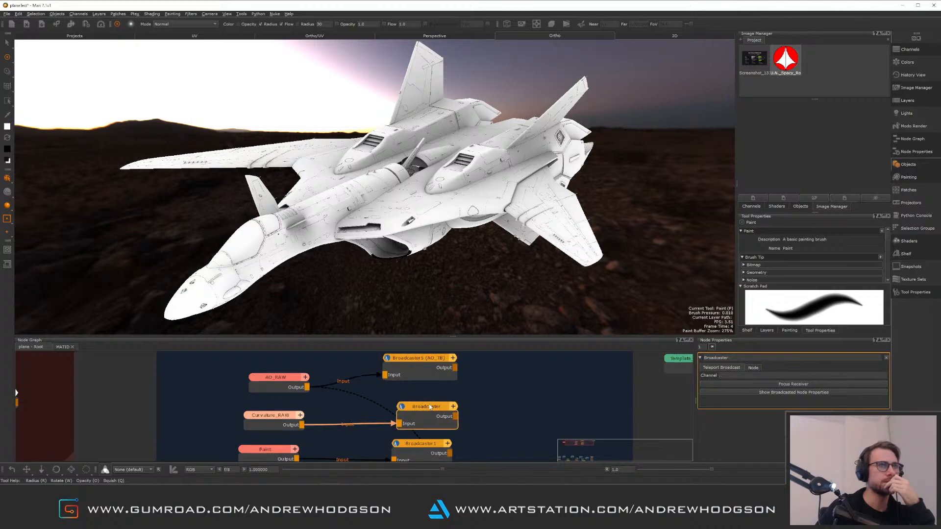
{"action": "left_click", "coordinate": [282, 418]}
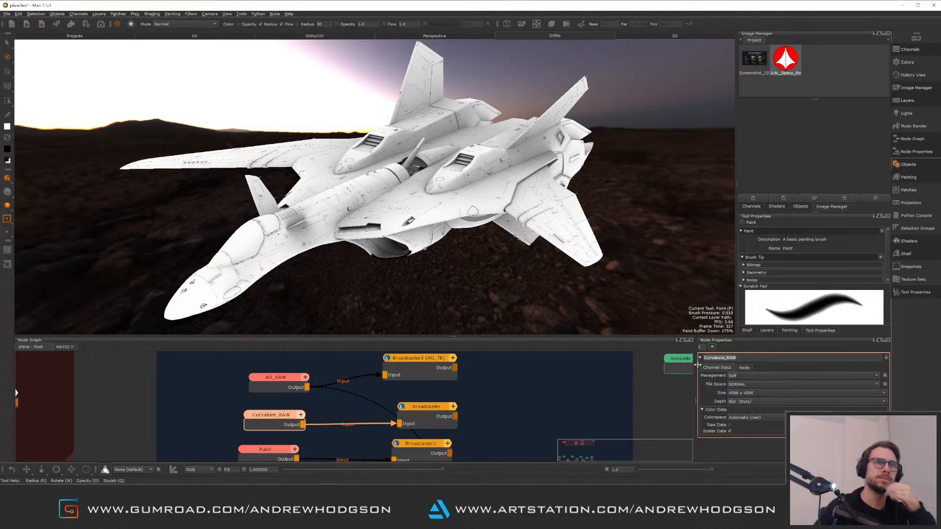
{"action": "left_click", "coordinate": [485, 395]}
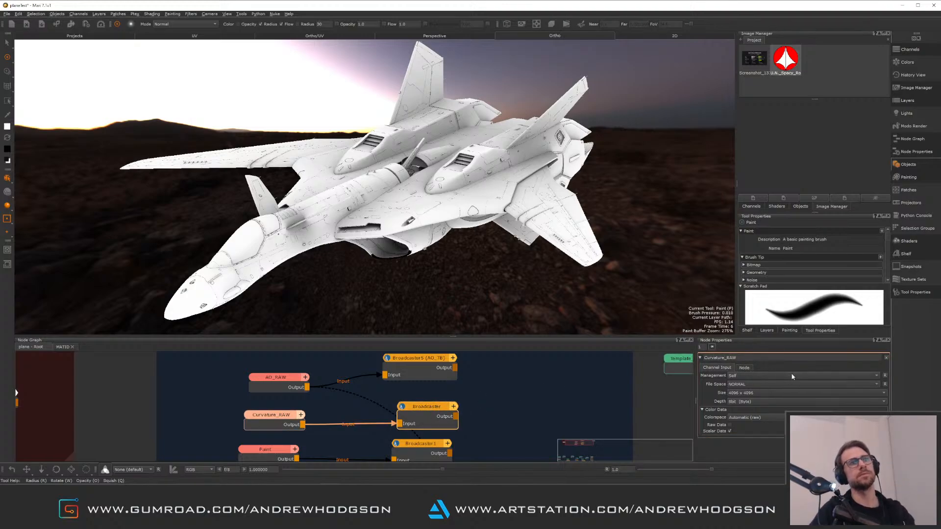
Set the curvature broadcaster's channel to Curvature_RAW
{"action": "left_click", "coordinate": [429, 408]}
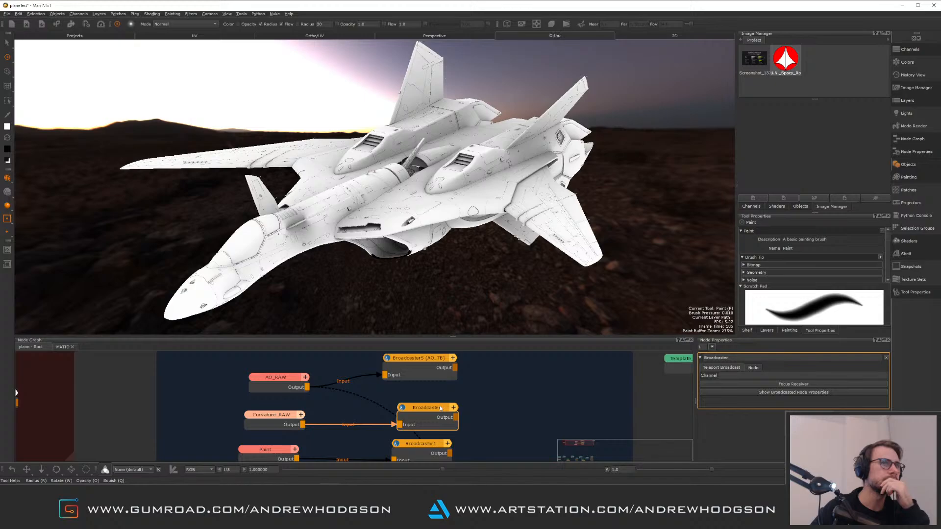
{"action": "left_click", "coordinate": [839, 376]}
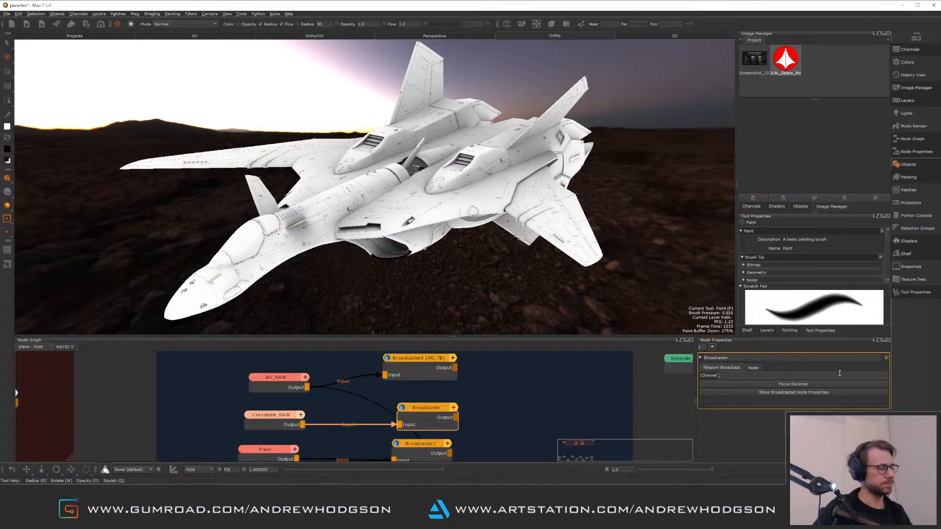
{"action": "type", "text": "Curvature_RAW"}
{"action": "key", "text": "Return"}
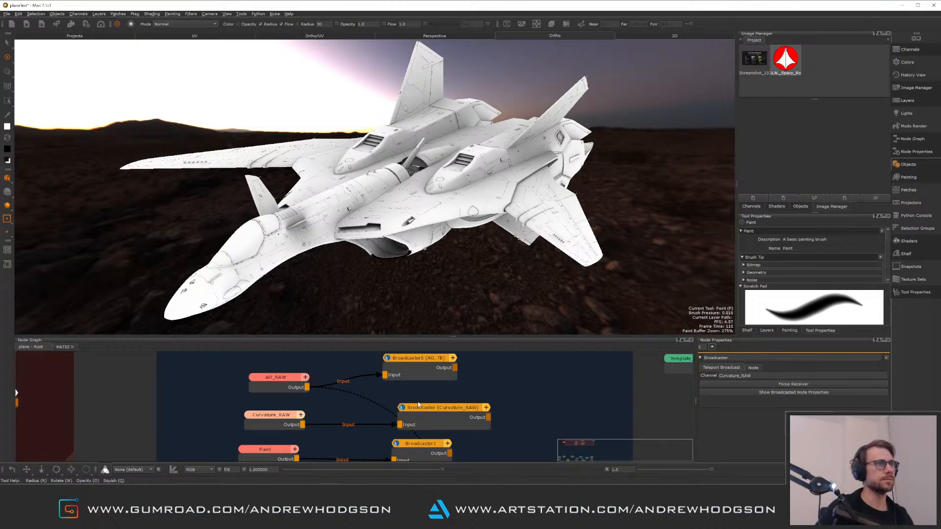
Rename the Paint node to Thickness_RAW
{"action": "mouse_move", "coordinate": [529, 393]}
{"action": "middle_mouse_down"}
{"action": "mouse_move", "coordinate": [509, 405]}
{"action": "mouse_move", "coordinate": [519, 385]}
{"action": "middle_mouse_up"}
{"action": "left_click", "coordinate": [289, 429]}
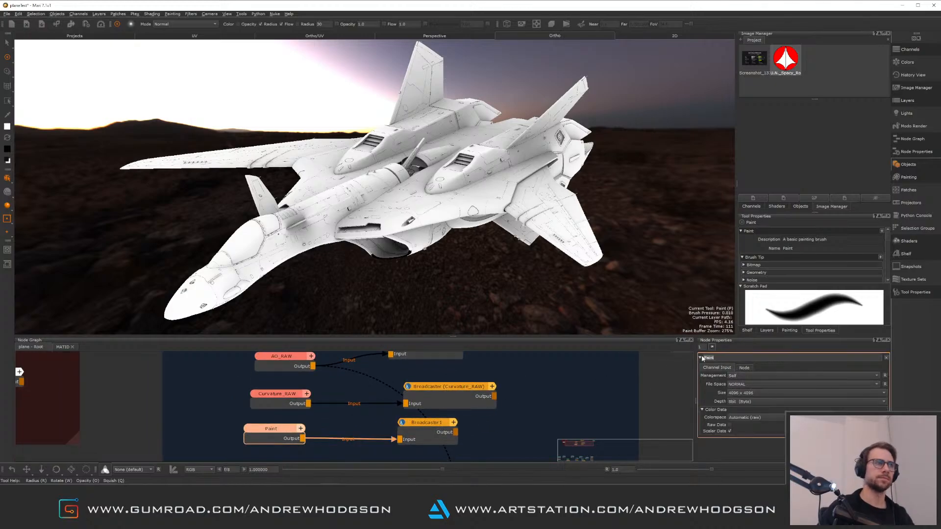
{"action": "type", "text": "Thickness_"}
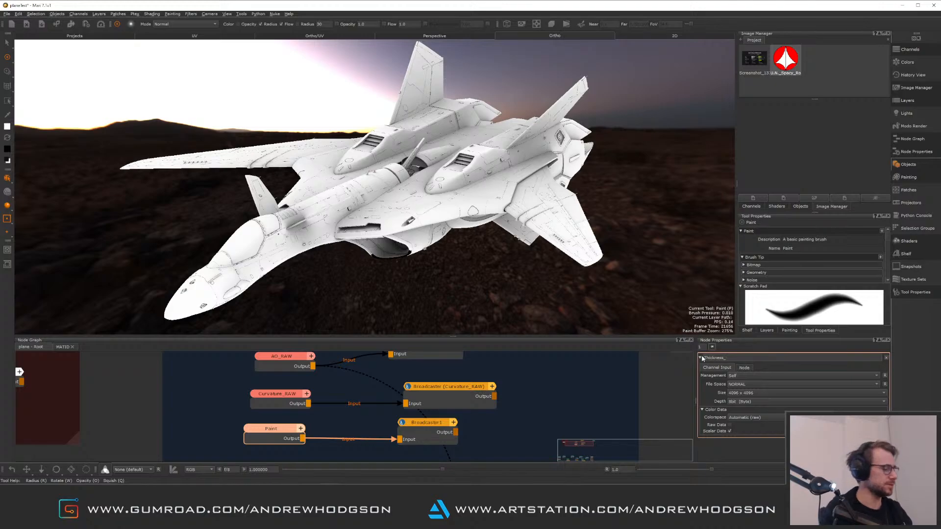
{"action": "type", "text": "RAW"}
{"action": "key", "text": "Return"}
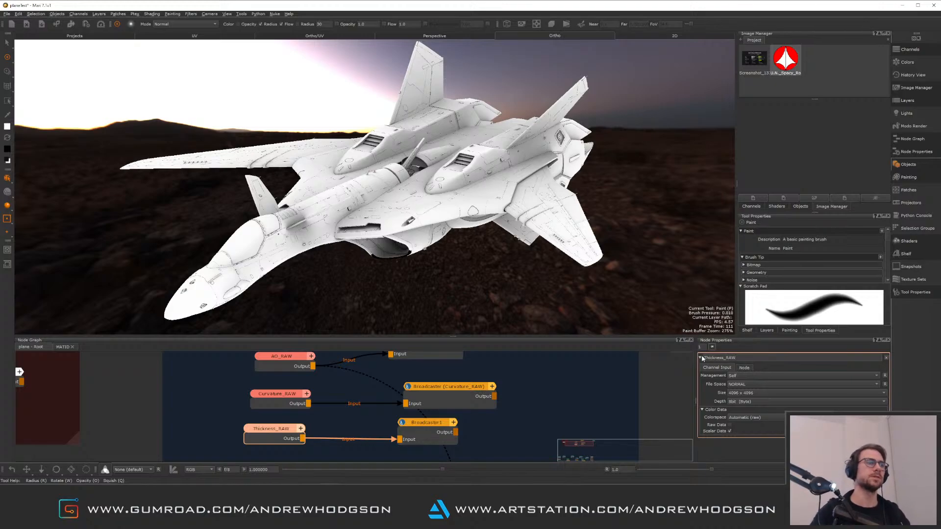
Rename the second broadcaster to Thickness_RAW by pasting the node name
{"action": "left_click", "coordinate": [287, 430]}
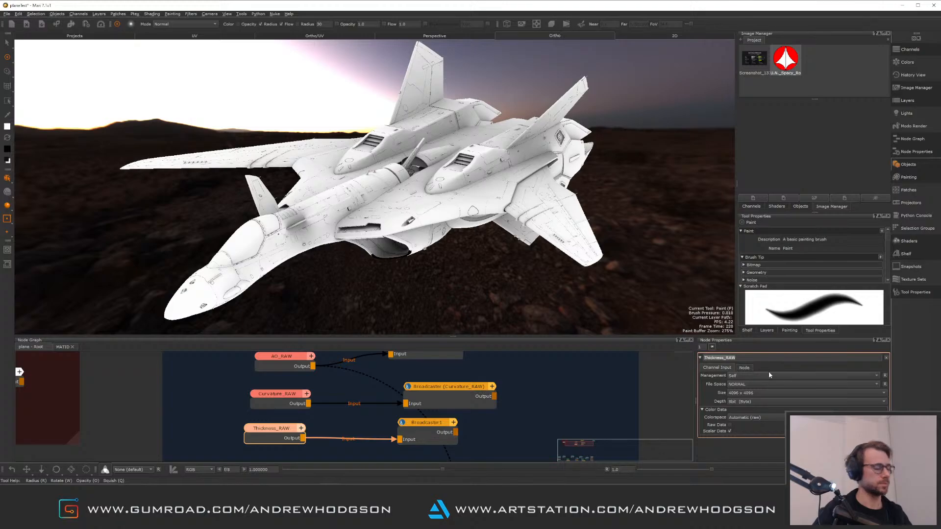
{"action": "left_click", "coordinate": [426, 433]}
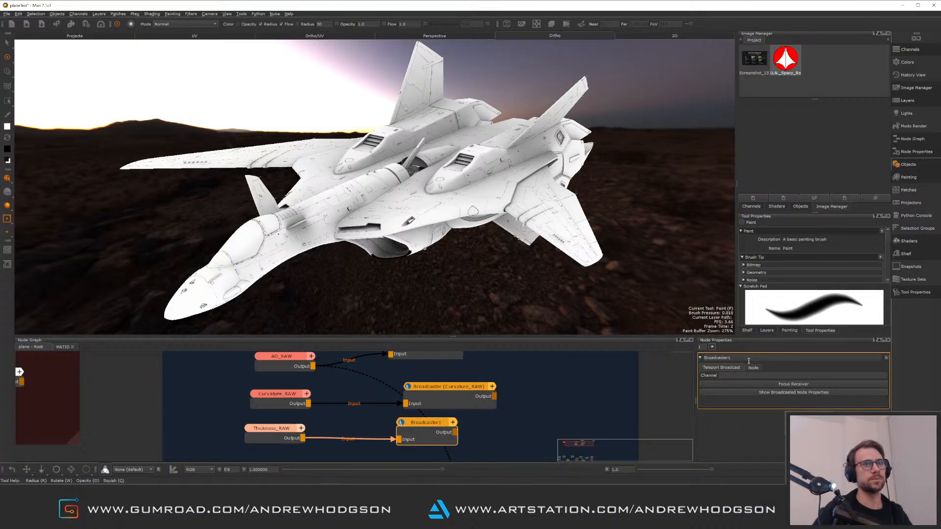
{"action": "double_click", "coordinate": [749, 359]}
{"action": "type", "text": "Thickness_RAW"}
{"action": "key", "text": "Return"}
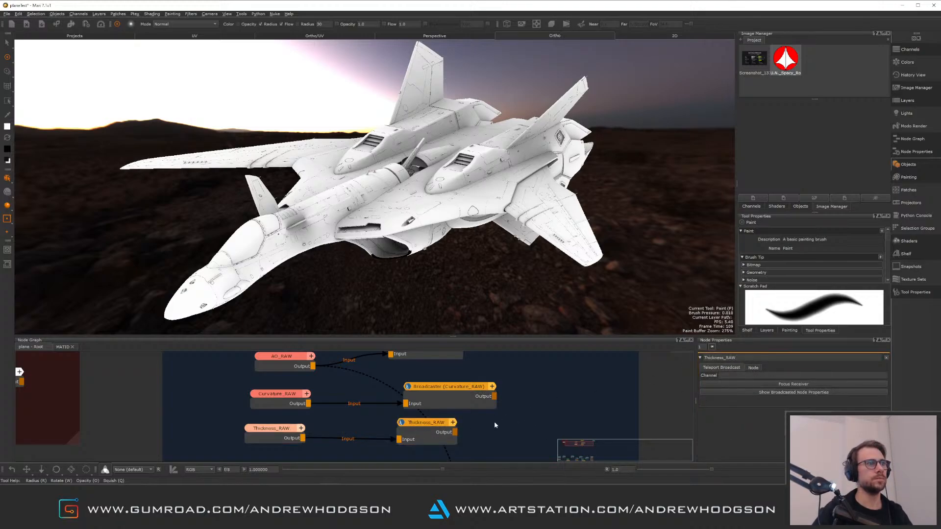
Display the Unreal shader output in the viewport and orbit and zoom around the plane to inspect it
{"action": "left_click", "coordinate": [435, 434]}
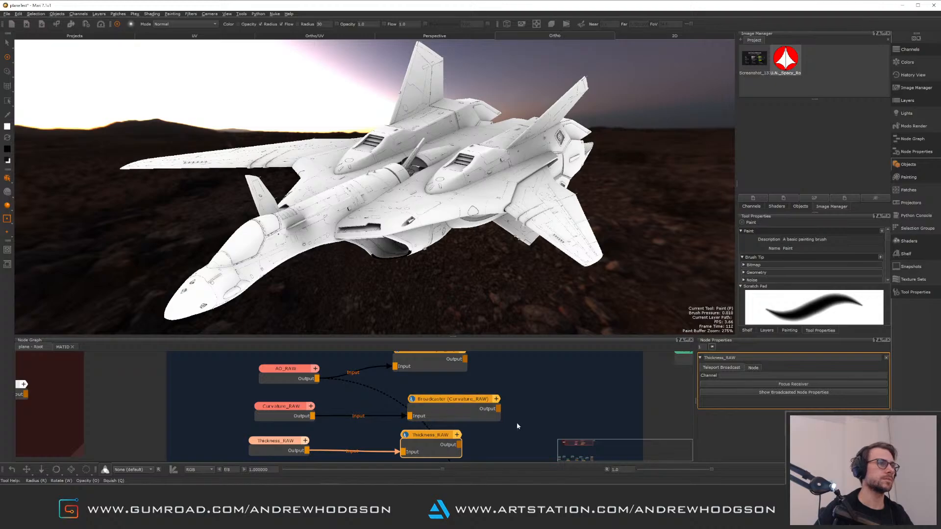
{"action": "scroll", "coordinate": [517, 425], "scroll_direction": "down", "scroll_amount": 3}
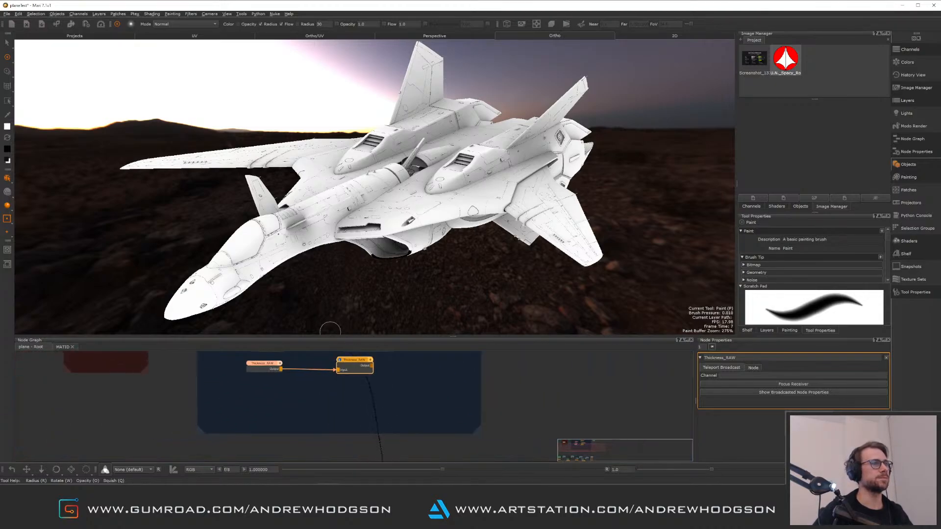
{"action": "middle_click_drag", "start_coordinate": [411, 410], "coordinate": [361, 311]}
{"action": "middle_click_drag", "start_coordinate": [429, 454], "coordinate": [400, 375]}
{"action": "left_click", "coordinate": [415, 408]}
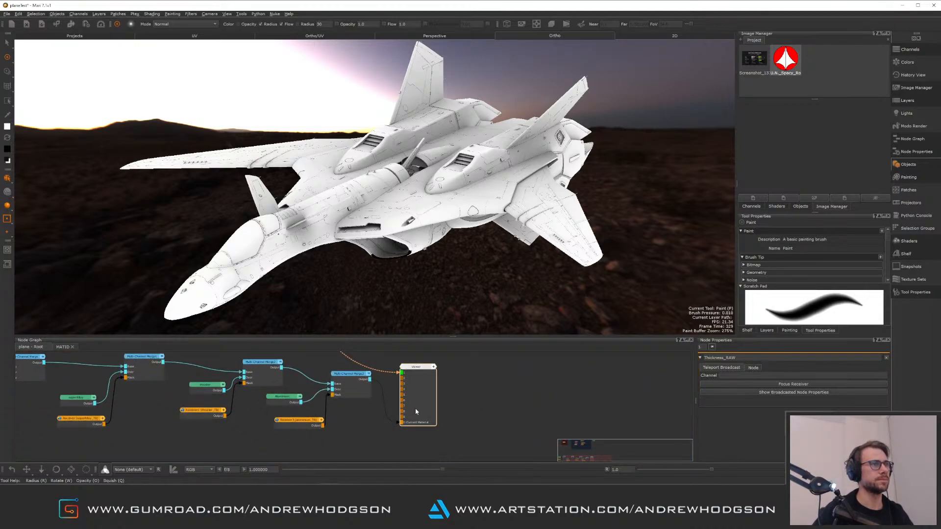
{"action": "left_click", "coordinate": [379, 435]}
{"action": "left_click", "coordinate": [365, 394]}
{"action": "key", "text": "1"}
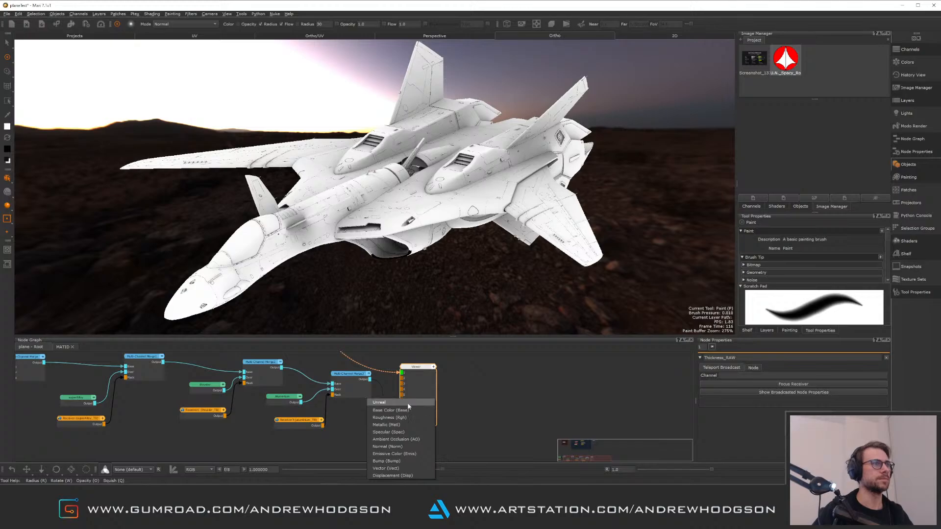
{"action": "left_click", "coordinate": [408, 403]}
{"action": "left_click_drag", "start_coordinate": [416, 367], "coordinate": [539, 375]}
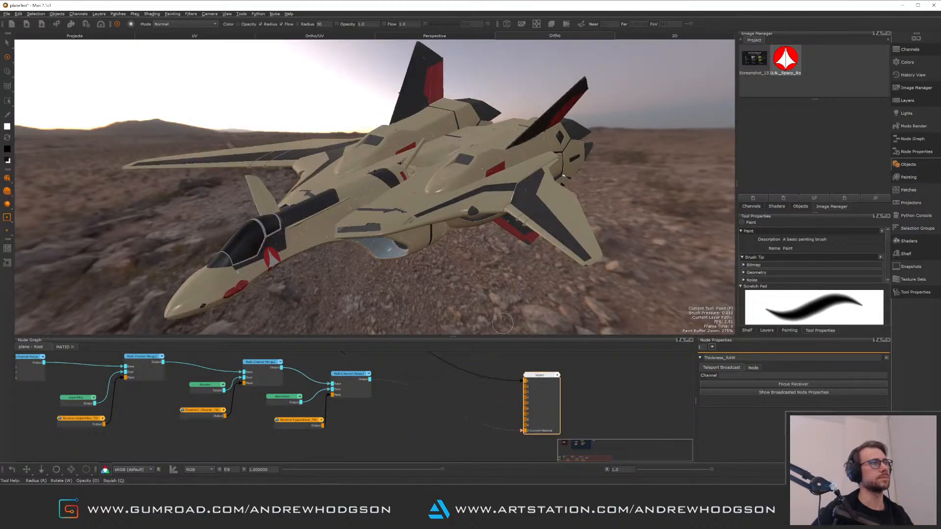
{"action": "left_click_drag", "start_coordinate": [396, 198], "coordinate": [416, 255], "text": "alt"}
{"action": "right_click_drag", "start_coordinate": [417, 255], "coordinate": [472, 279], "text": "alt"}
{"action": "left_click_drag", "start_coordinate": [473, 279], "coordinate": [434, 243], "text": "alt"}
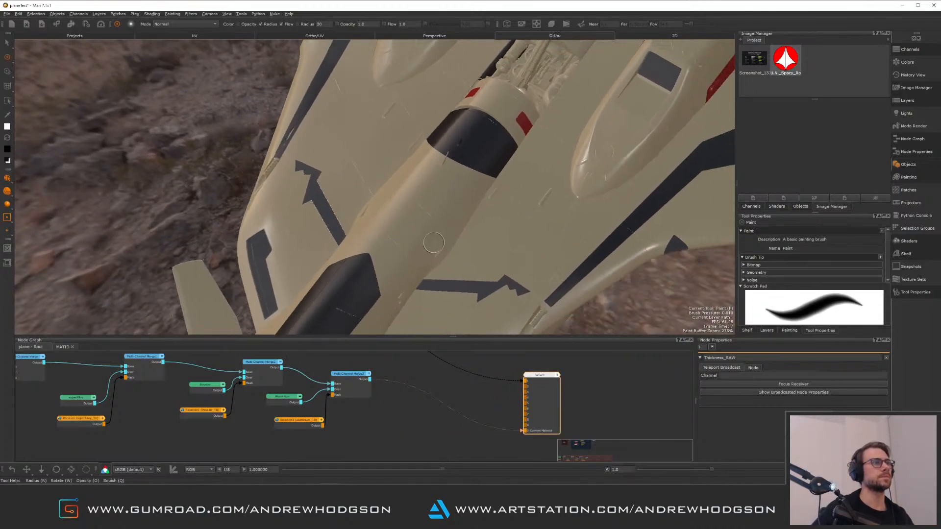
{"action": "middle_click_drag", "start_coordinate": [433, 242], "coordinate": [438, 204], "text": "alt"}
Copy the green teleport node sitting beside the SP Bakes backdrop
{"action": "left_click", "coordinate": [391, 371]}
{"action": "middle_click_drag", "start_coordinate": [411, 380], "coordinate": [366, 471]}
{"action": "middle_click_drag", "start_coordinate": [386, 398], "coordinate": [424, 477]}
{"action": "left_click", "coordinate": [407, 390]}
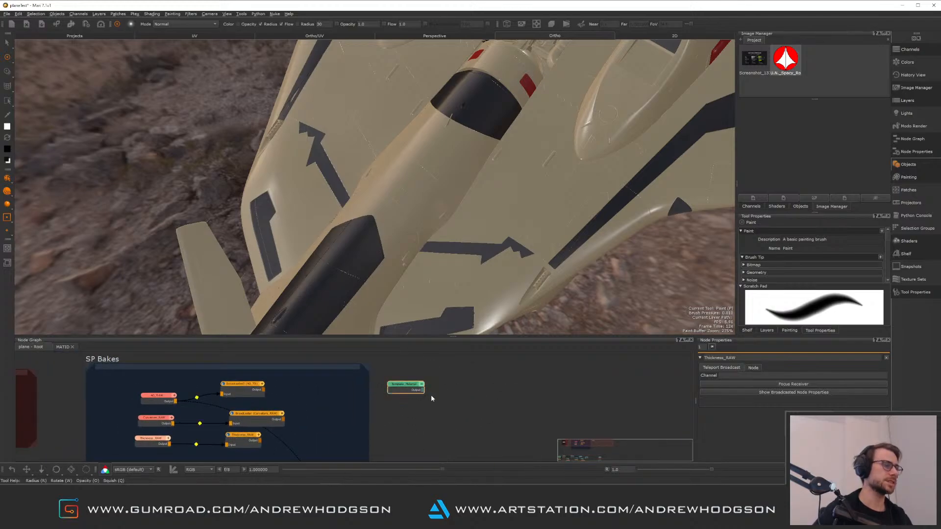
{"action": "key", "text": "Delete"}
{"action": "key", "text": "ctrl+z"}
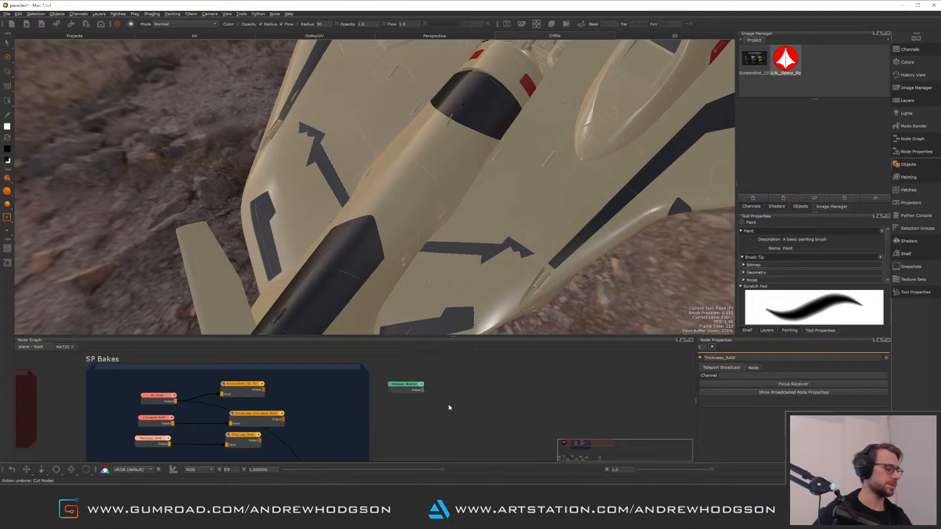
Paste the copied teleport node into the material graph and place it beside the merge chain
{"action": "middle_click_drag", "start_coordinate": [456, 416], "coordinate": [448, 357]}
{"action": "middle_click_drag", "start_coordinate": [428, 438], "coordinate": [469, 359]}
{"action": "key", "text": "ctrl+v"}
{"action": "left_click_drag", "start_coordinate": [410, 441], "coordinate": [390, 422]}
Add a Multi-Channel Merge node with the Unreal shader model and wire the previous merge and teleport node into it
{"action": "key", "text": "Tab"}
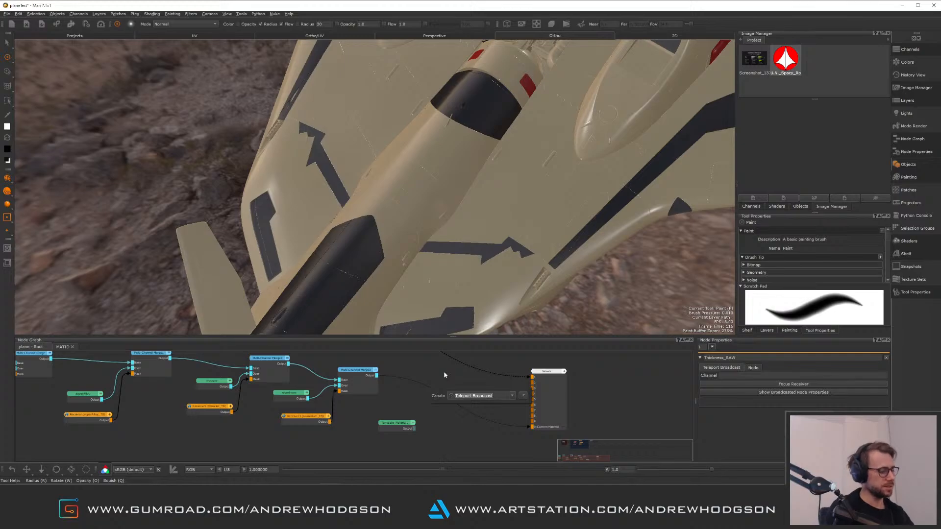
{"action": "type", "text": "m"}
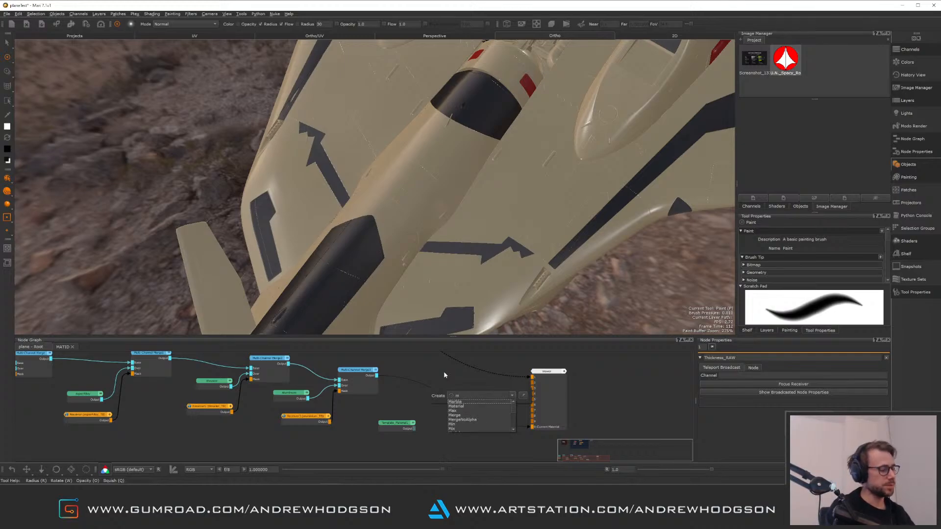
{"action": "type", "text": "ulti"}
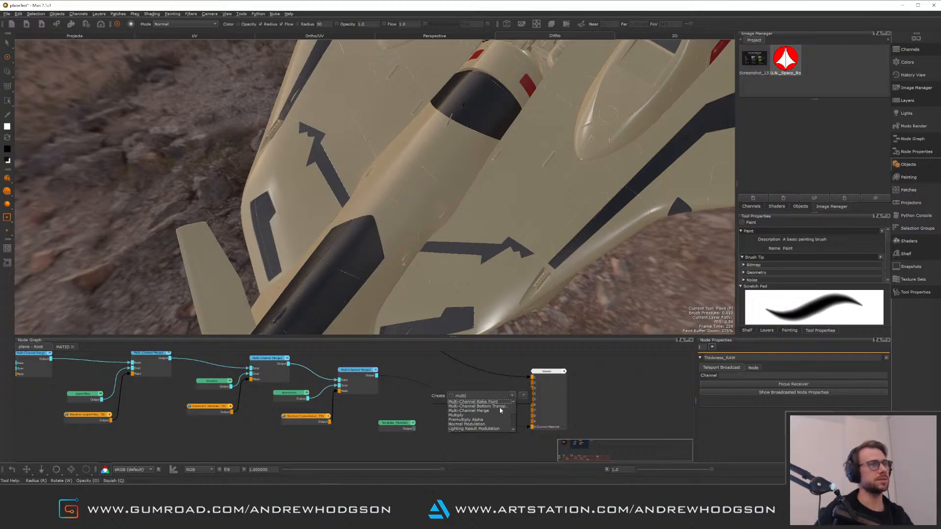
{"action": "left_click", "coordinate": [498, 410]}
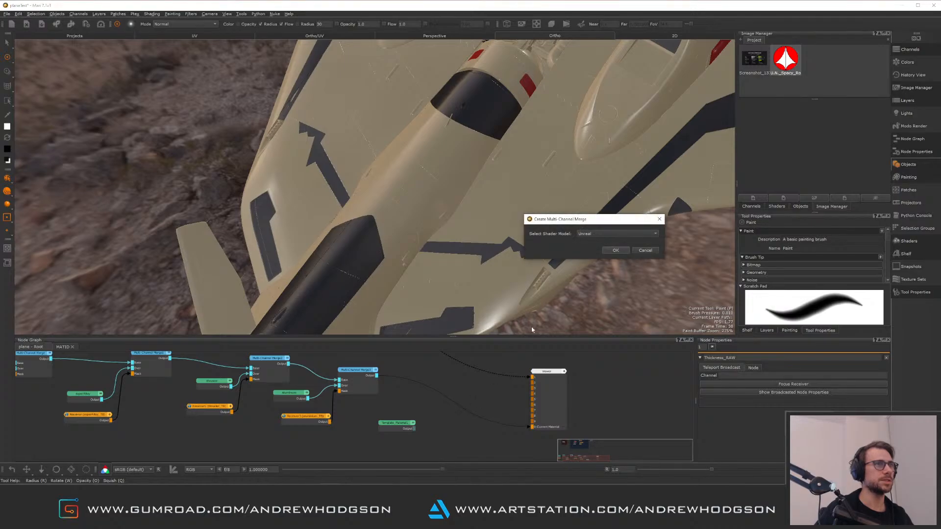
{"action": "key", "text": "Return"}
{"action": "left_click_drag", "start_coordinate": [455, 391], "coordinate": [385, 411]}
{"action": "left_click", "coordinate": [439, 408]}
{"action": "left_click", "coordinate": [410, 427]}
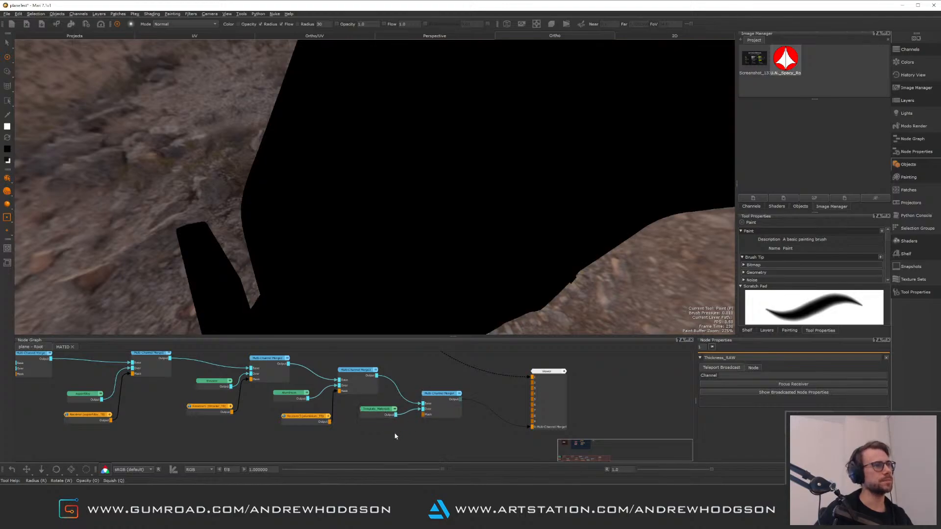
Open the Template_Material node's contents and set its diffuseColor colour node to red
{"action": "key", "text": "Tab"}
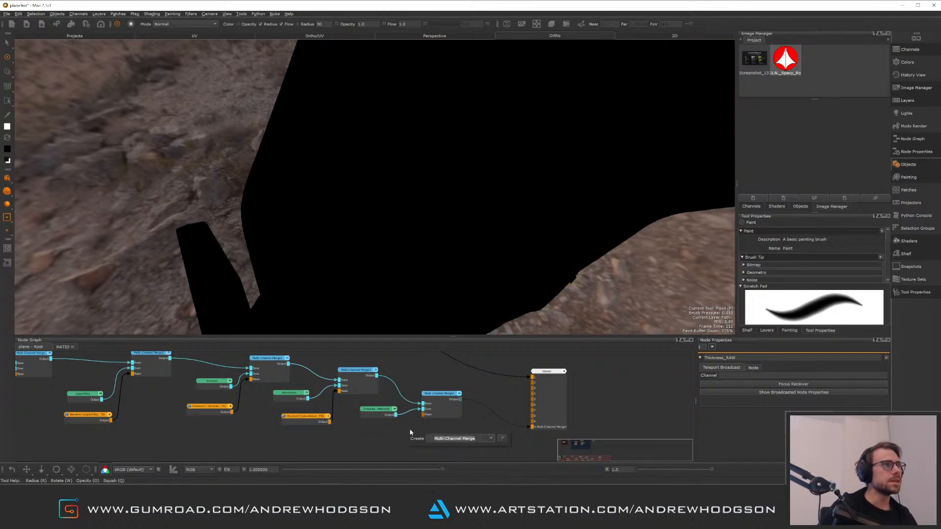
{"action": "key", "text": "Escape"}
{"action": "double_click", "coordinate": [378, 410]}
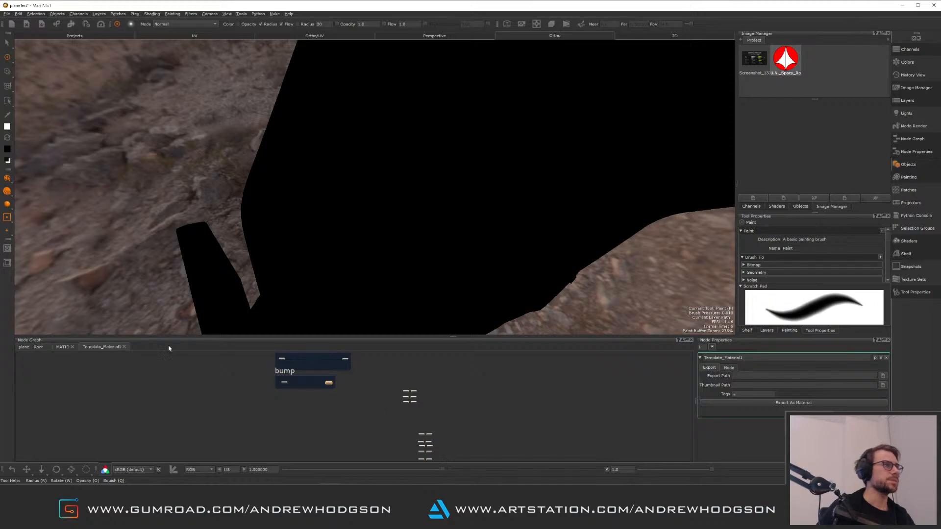
{"action": "scroll", "coordinate": [307, 394], "scroll_direction": "up", "scroll_amount": 2}
{"action": "scroll", "coordinate": [306, 392], "scroll_direction": "up", "scroll_amount": 4}
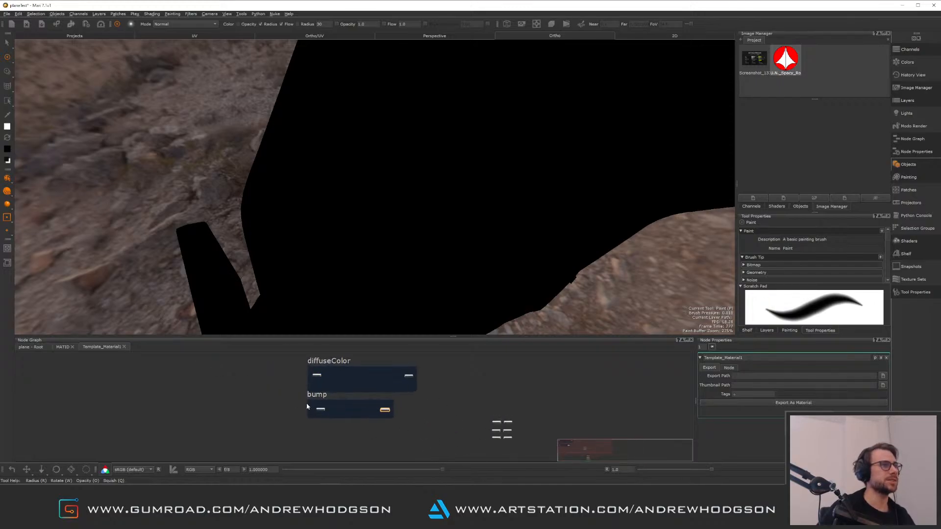
{"action": "scroll", "coordinate": [305, 392], "scroll_direction": "up", "scroll_amount": 2}
{"action": "middle_click_drag", "start_coordinate": [304, 394], "coordinate": [306, 451]}
{"action": "double_click", "coordinate": [338, 381]}
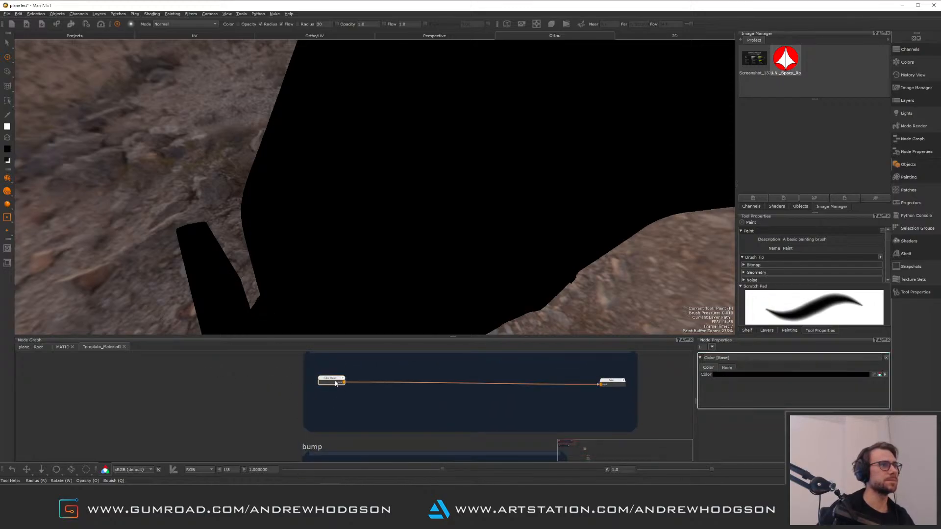
{"action": "left_click", "coordinate": [815, 374]}
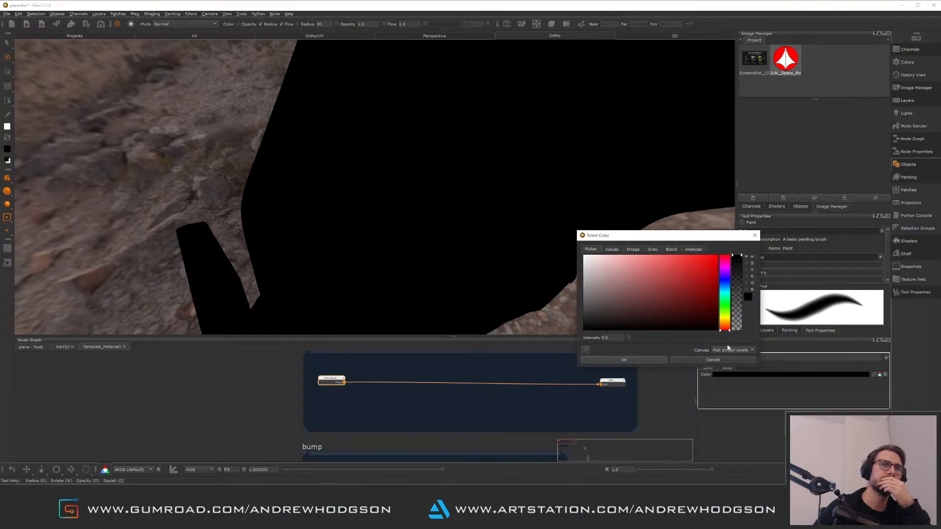
{"action": "left_click_drag", "start_coordinate": [677, 302], "coordinate": [692, 289]}
{"action": "left_click", "coordinate": [632, 360]}
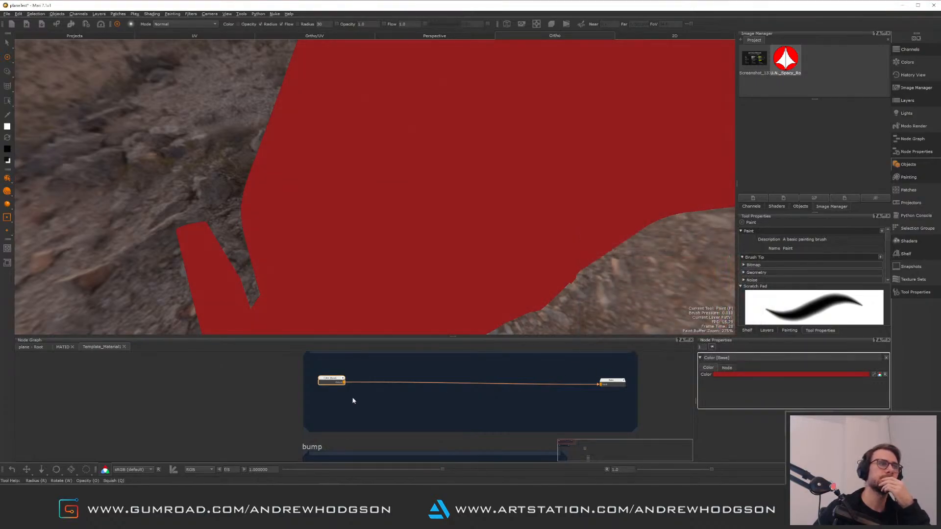
Back in the root graph, add a Teleport Receiver and set its channel to AO_TB
{"action": "left_click", "coordinate": [27, 347]}
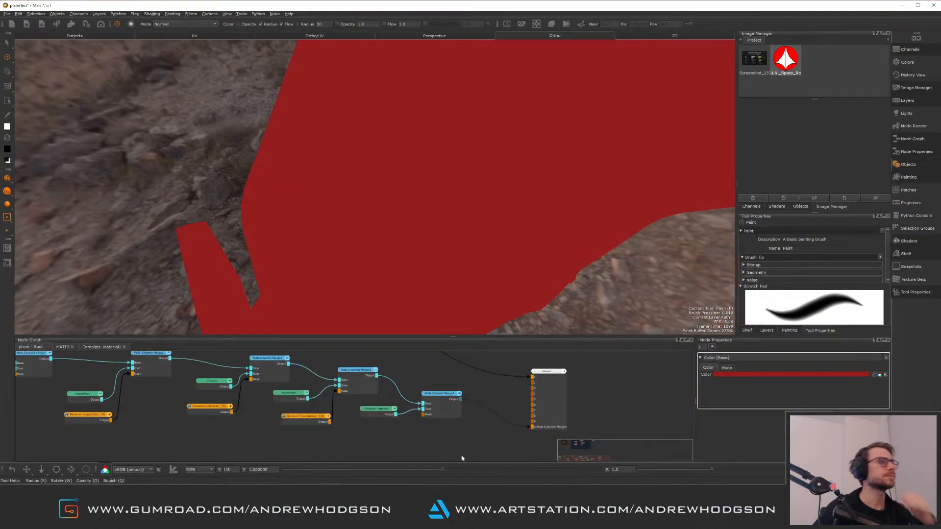
{"action": "key", "text": "Tab"}
{"action": "type", "text": "rec"}
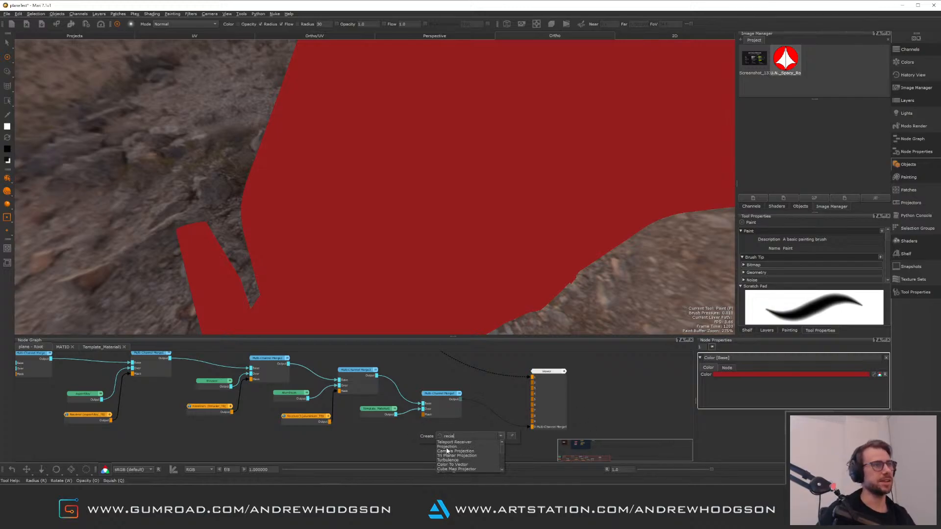
{"action": "left_click", "coordinate": [465, 446]}
{"action": "left_click_drag", "start_coordinate": [439, 439], "coordinate": [408, 435]}
{"action": "double_click", "coordinate": [408, 434]}
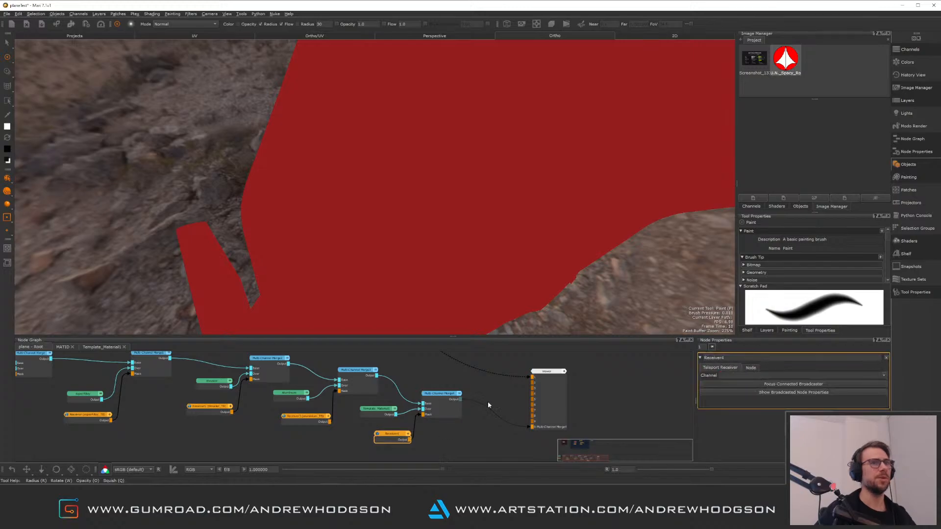
{"action": "left_click", "coordinate": [885, 376]}
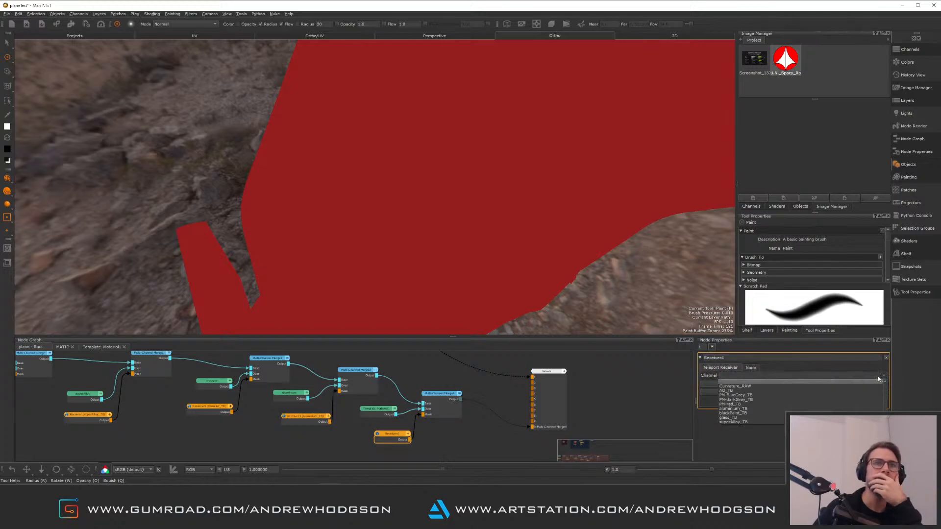
{"action": "left_click", "coordinate": [750, 391]}
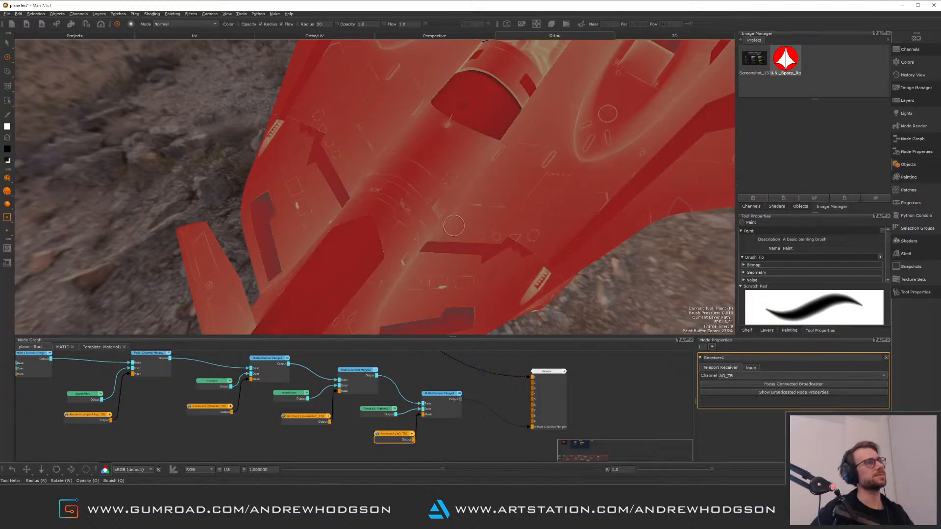
Connect the AO_TB receiver to the new merge node's mask input
{"action": "mouse_move", "coordinate": [481, 222]}
{"action": "left_mouse_down", "text": "alt"}
{"action": "mouse_move", "coordinate": [463, 282]}
{"action": "mouse_move", "coordinate": [452, 271]}
{"action": "left_mouse_up", "text": "alt"}
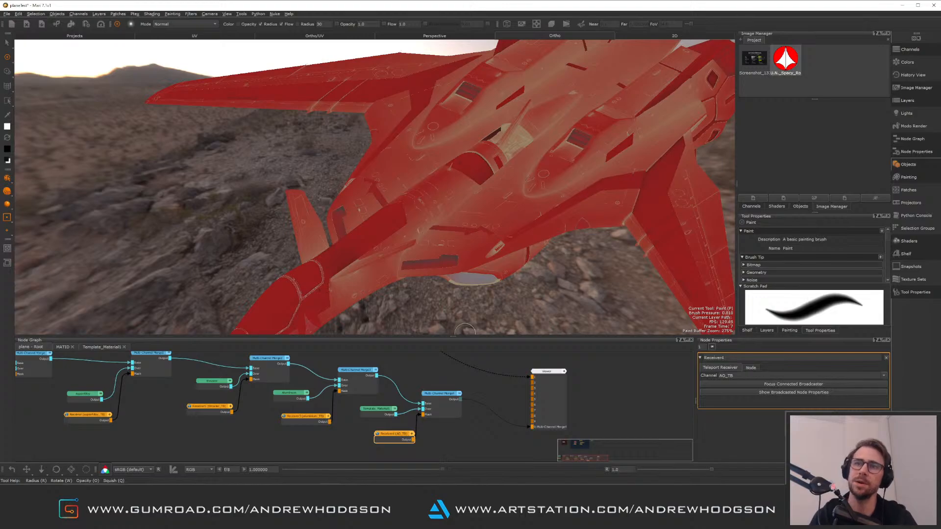
{"action": "left_click", "coordinate": [480, 441]}
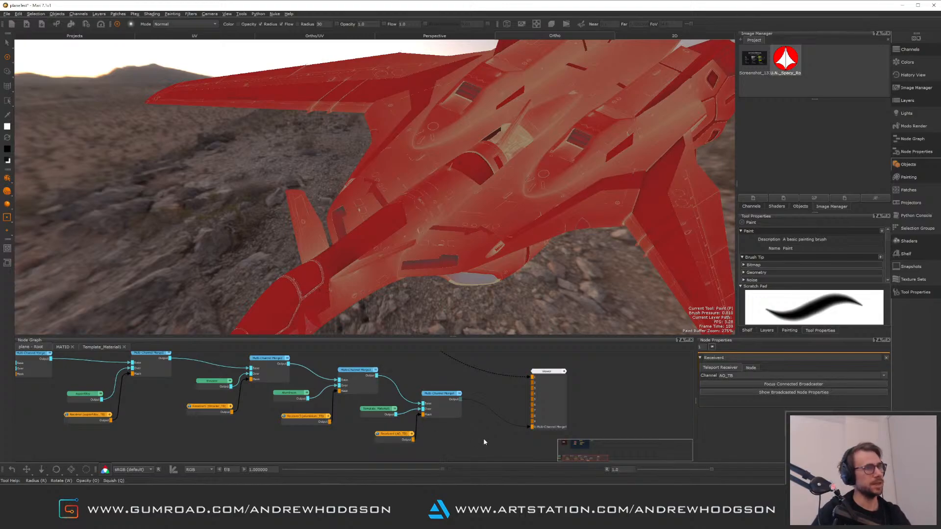
{"action": "right_click_drag", "start_coordinate": [289, 156], "coordinate": [306, 235], "text": "alt"}
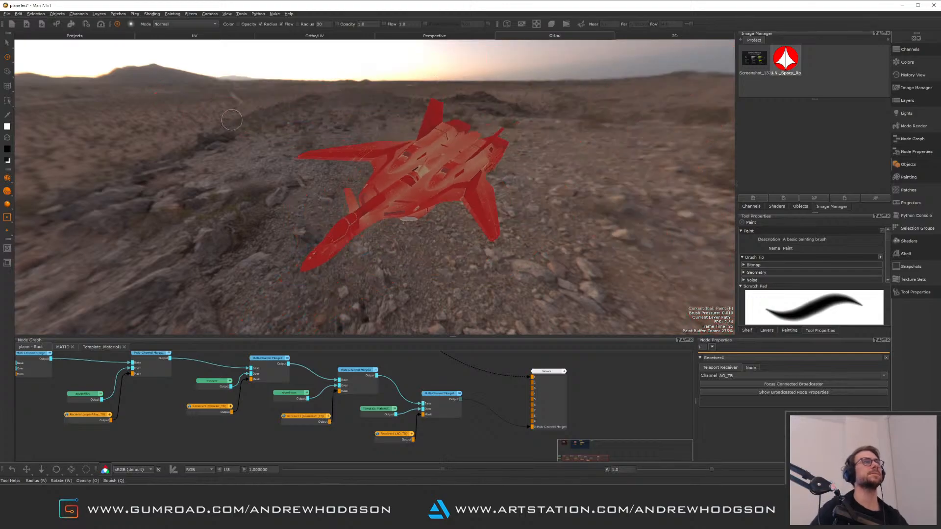
{"action": "left_click_drag", "start_coordinate": [306, 235], "coordinate": [330, 204], "text": "alt"}
{"action": "right_click_drag", "start_coordinate": [330, 204], "coordinate": [358, 196], "text": "alt"}
{"action": "left_click_drag", "start_coordinate": [358, 196], "coordinate": [373, 223], "text": "alt"}
{"action": "middle_click_drag", "start_coordinate": [372, 223], "coordinate": [377, 229], "text": "alt"}
{"action": "right_click_drag", "start_coordinate": [378, 229], "coordinate": [466, 309], "text": "alt"}
{"action": "left_click_drag", "start_coordinate": [401, 435], "coordinate": [374, 444]}
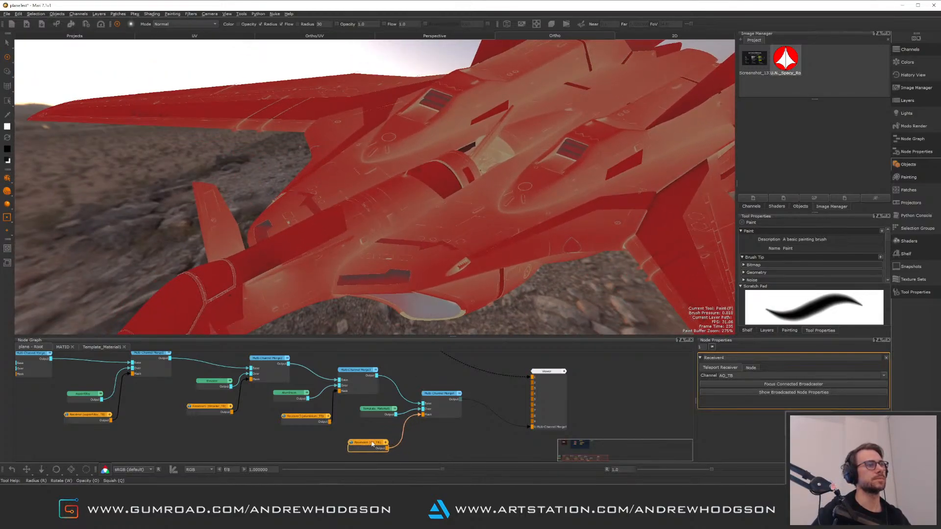
Insert an Invert node between the AO_TB receiver and the merge mask
{"action": "key", "text": "Tab"}
{"action": "type", "text": "in"}
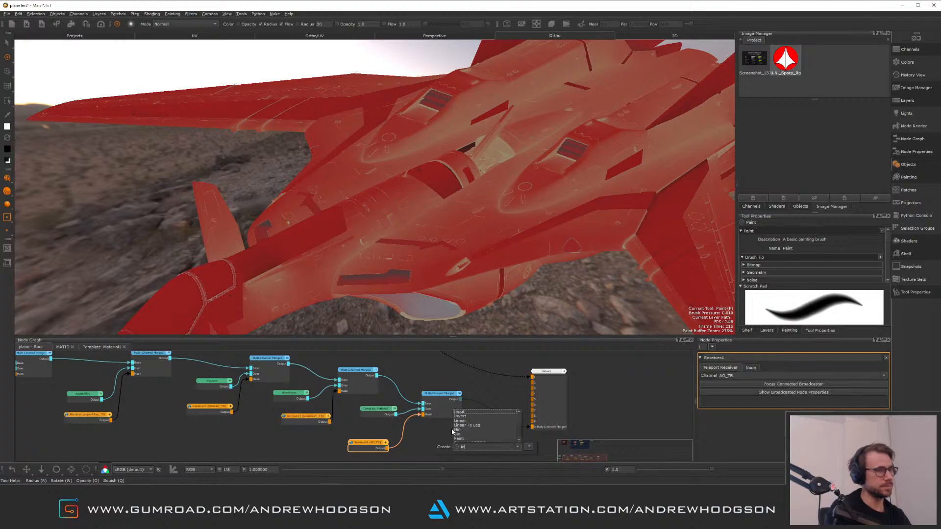
{"action": "type", "text": "vert"}
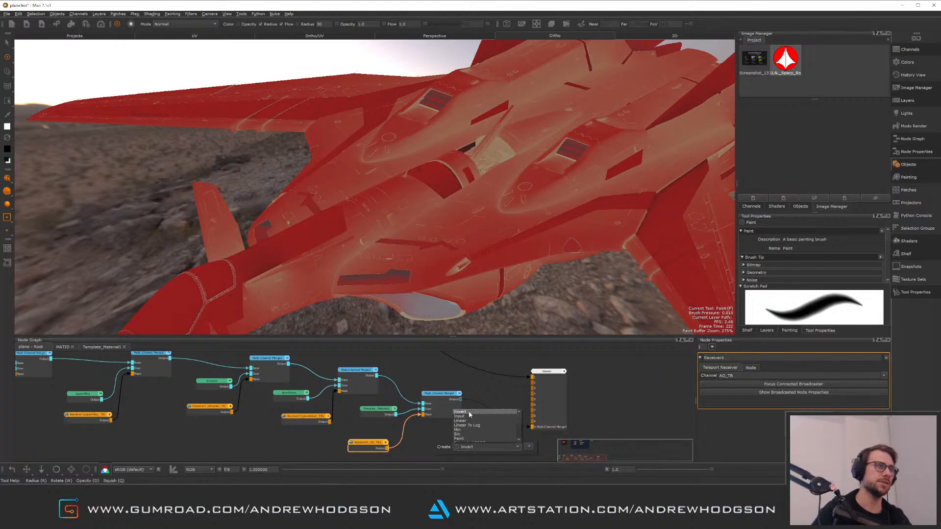
{"action": "key", "text": "Return"}
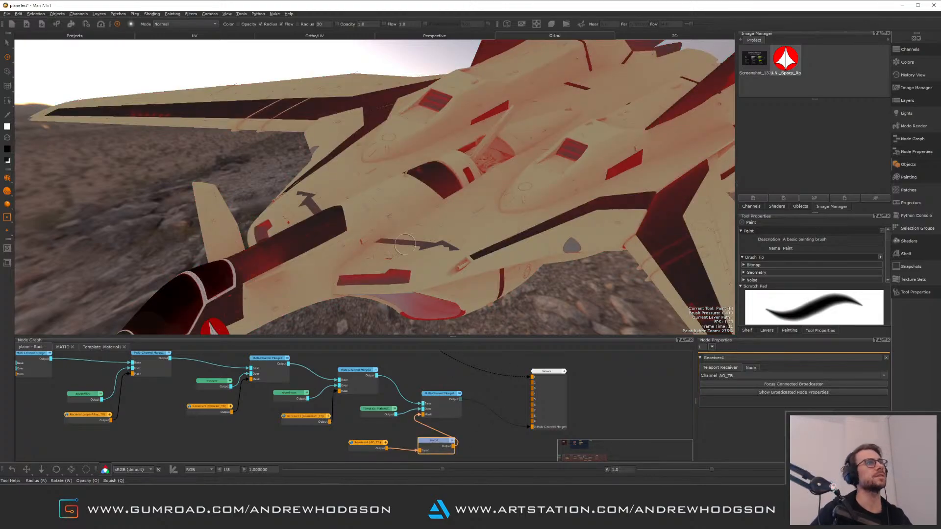
{"action": "mouse_move", "coordinate": [400, 252]}
{"action": "left_mouse_down", "text": "alt"}
{"action": "mouse_move", "coordinate": [415, 183]}
{"action": "mouse_move", "coordinate": [536, 254]}
{"action": "mouse_move", "coordinate": [473, 269]}
{"action": "mouse_move", "coordinate": [417, 225]}
{"action": "left_mouse_up", "text": "alt"}
{"action": "right_click_drag", "start_coordinate": [416, 225], "coordinate": [375, 199], "text": "alt"}
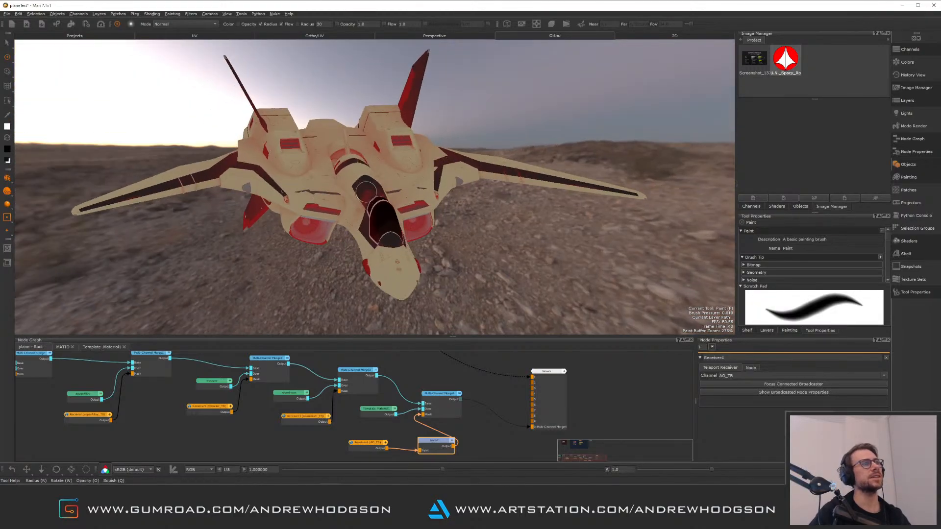
{"action": "left_click_drag", "start_coordinate": [374, 199], "coordinate": [333, 225], "text": "alt"}
{"action": "mouse_move", "coordinate": [334, 226]}
{"action": "right_mouse_down", "text": "alt"}
{"action": "mouse_move", "coordinate": [384, 248]}
{"action": "mouse_move", "coordinate": [465, 351]}
{"action": "right_mouse_up", "text": "alt"}
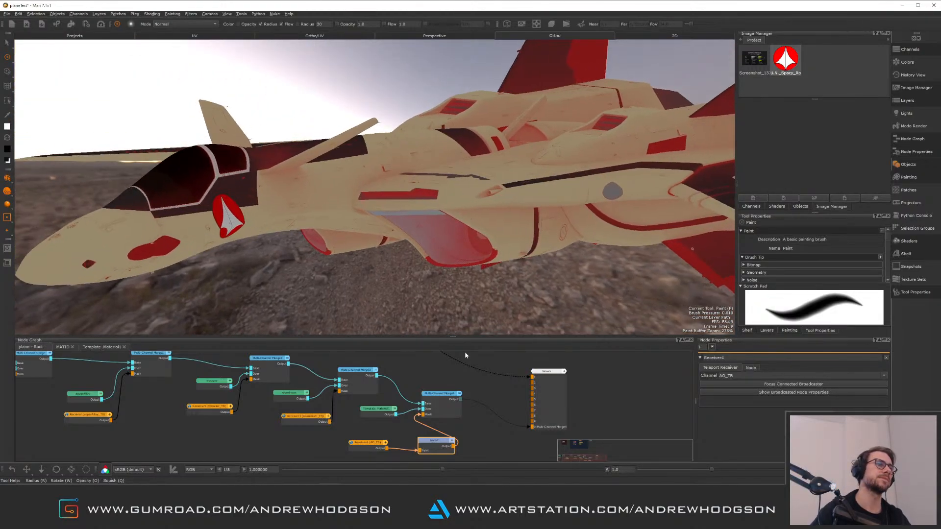
Delete the Invert node, the new Multi-Channel Merge, the AO_TB receiver and the teleport material node
{"action": "left_click", "coordinate": [434, 451]}
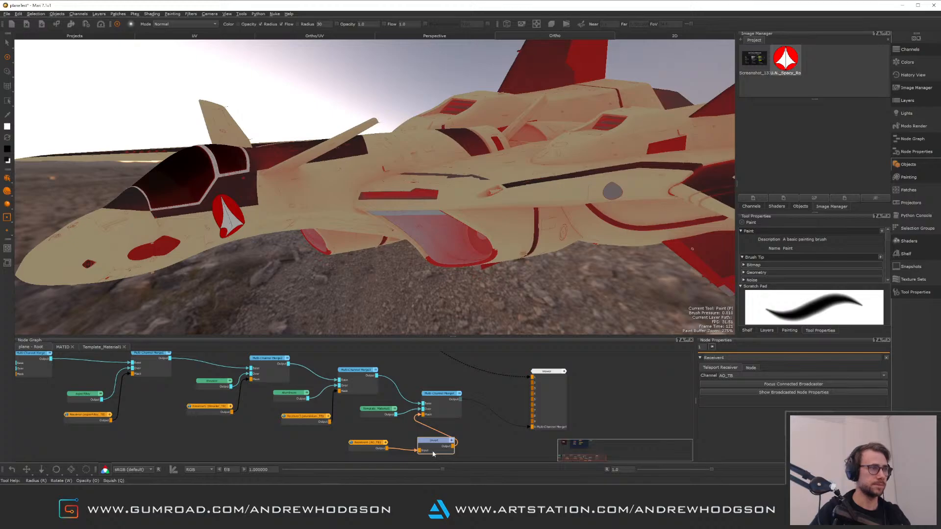
{"action": "key", "text": "Delete"}
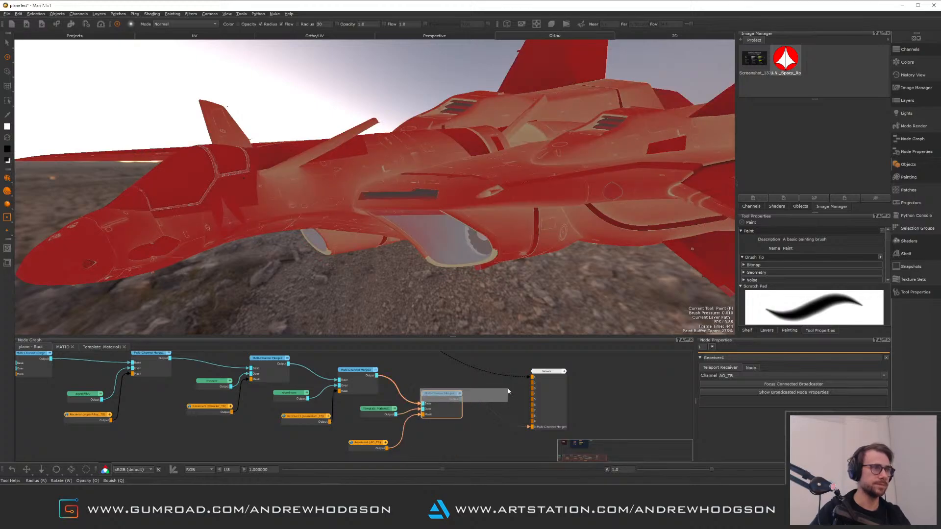
{"action": "left_click_drag", "start_coordinate": [418, 404], "coordinate": [514, 414]}
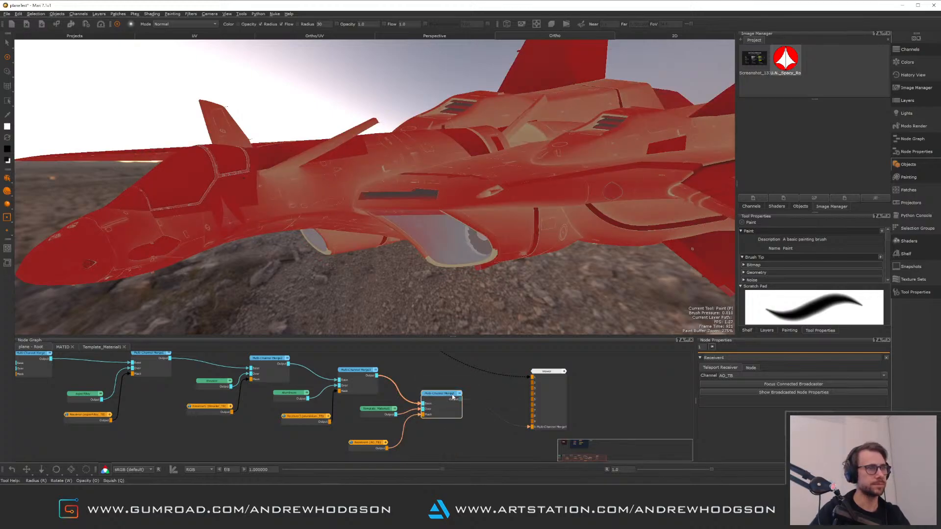
{"action": "key", "text": "Delete"}
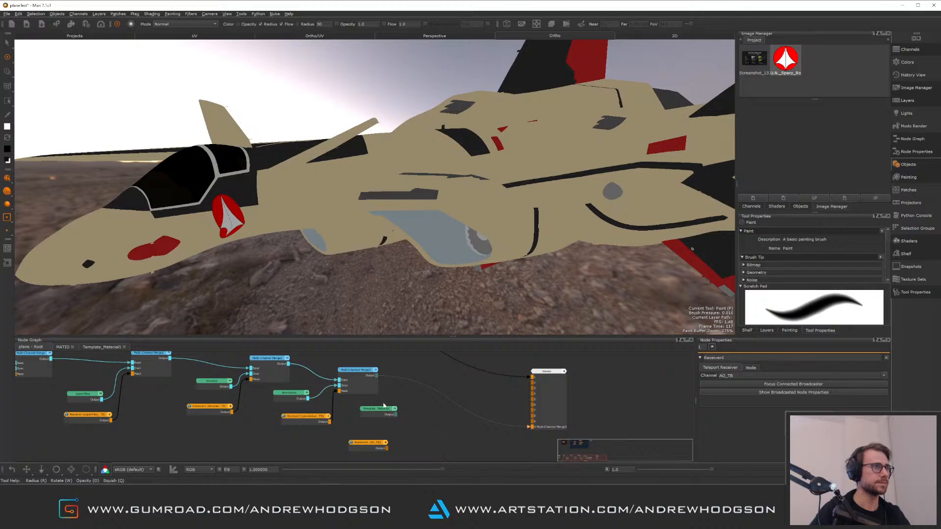
{"action": "left_click_drag", "start_coordinate": [347, 402], "coordinate": [422, 451]}
{"action": "key", "text": "Delete"}
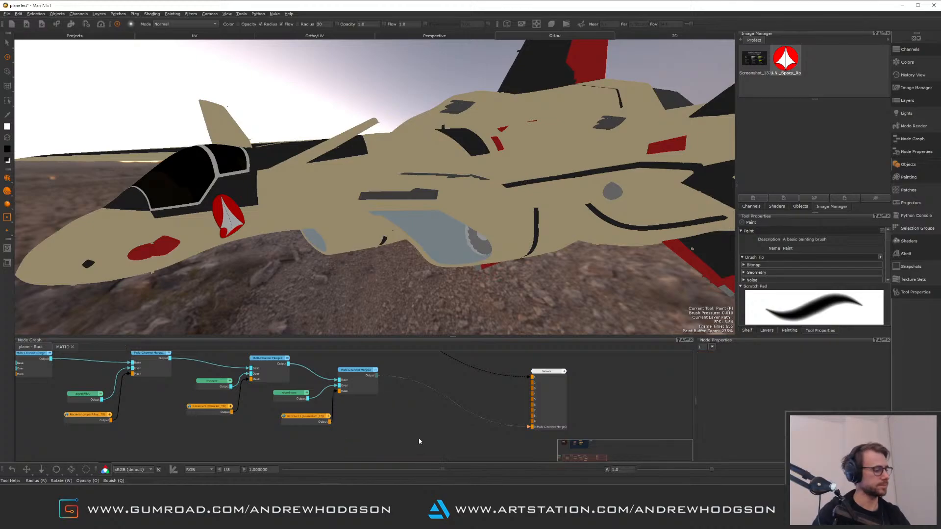
View the last remaining Multi-Channel Merge node's shader output in the viewport
{"action": "key", "text": "v"}
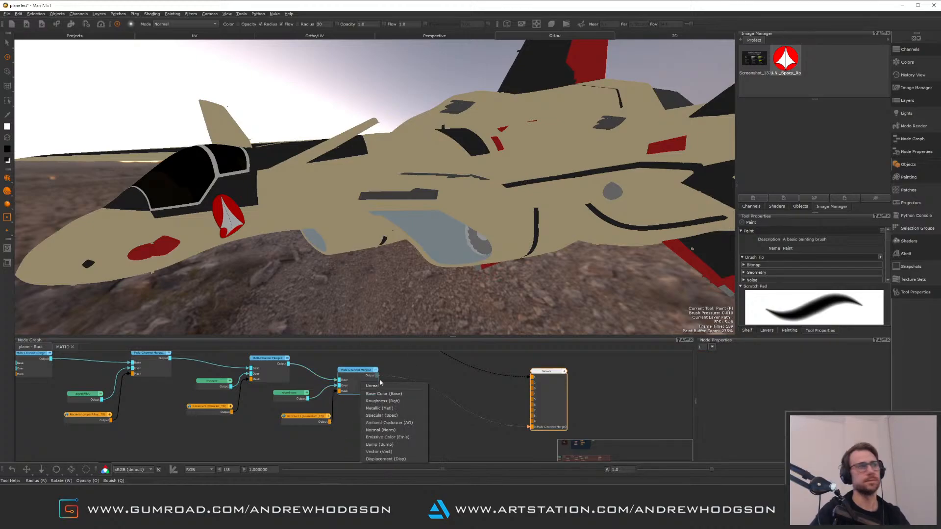
{"action": "left_click", "coordinate": [380, 387]}
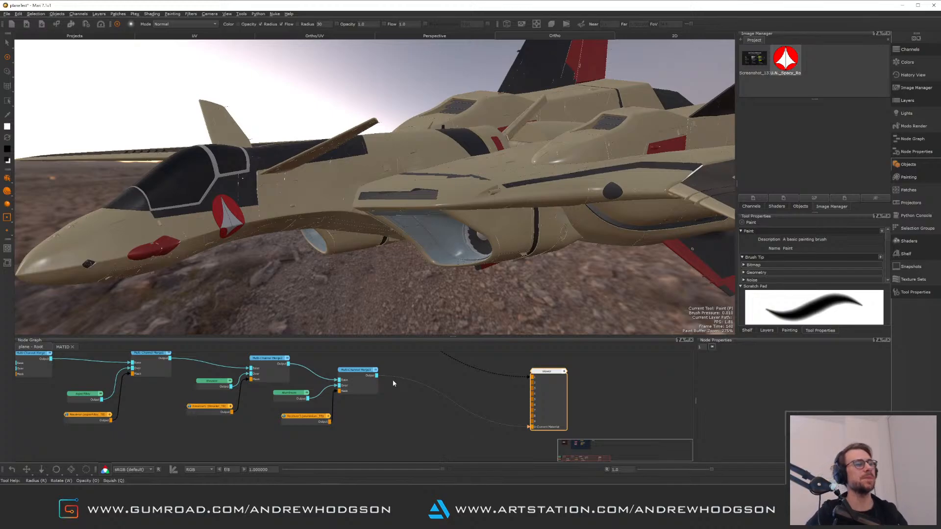
Rearrange the workspace into a split perspective and UV view and orbit around the plane
{"action": "middle_click_drag", "start_coordinate": [402, 405], "coordinate": [510, 433]}
{"action": "scroll", "coordinate": [383, 367], "scroll_direction": "down", "scroll_amount": 2}
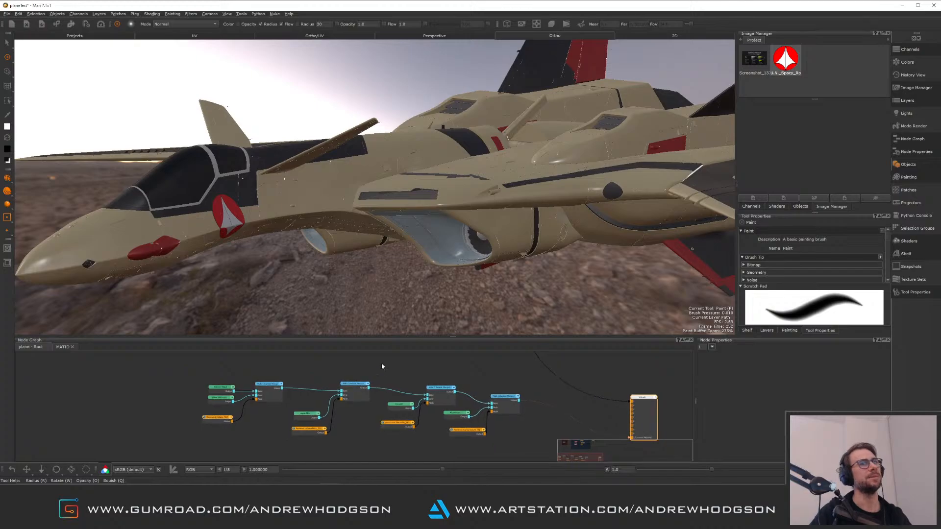
{"action": "left_click_drag", "start_coordinate": [453, 337], "coordinate": [457, 311]}
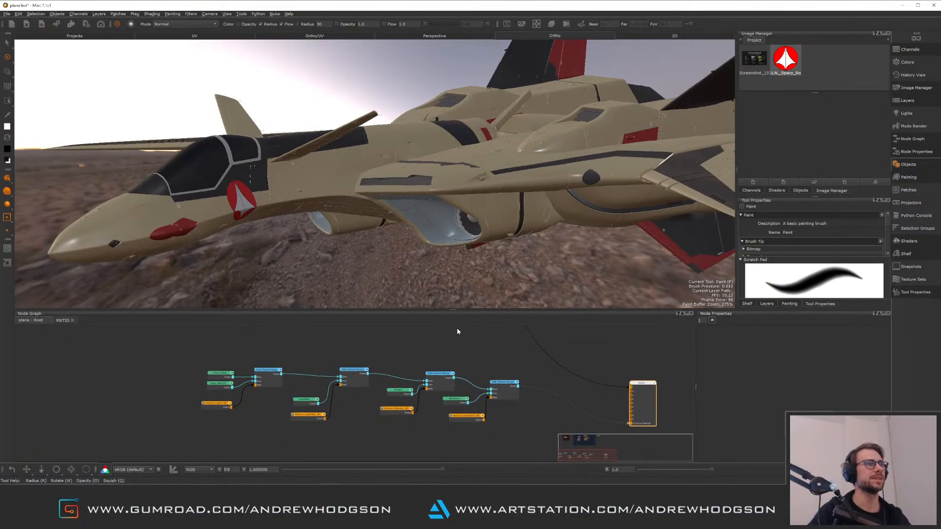
{"action": "left_click", "coordinate": [344, 37]}
{"action": "left_click_drag", "start_coordinate": [211, 140], "coordinate": [140, 128], "text": "alt"}
{"action": "middle_click_drag", "start_coordinate": [140, 129], "coordinate": [109, 127], "text": "alt"}
{"action": "left_click_drag", "start_coordinate": [109, 126], "coordinate": [57, 104], "text": "alt"}
{"action": "middle_click_drag", "start_coordinate": [69, 118], "coordinate": [59, 155], "text": "alt"}
{"action": "mouse_move", "coordinate": [64, 167]}
{"action": "left_mouse_down", "text": "alt"}
{"action": "mouse_move", "coordinate": [169, 265]}
{"action": "mouse_move", "coordinate": [180, 236]}
{"action": "left_mouse_up", "text": "alt"}
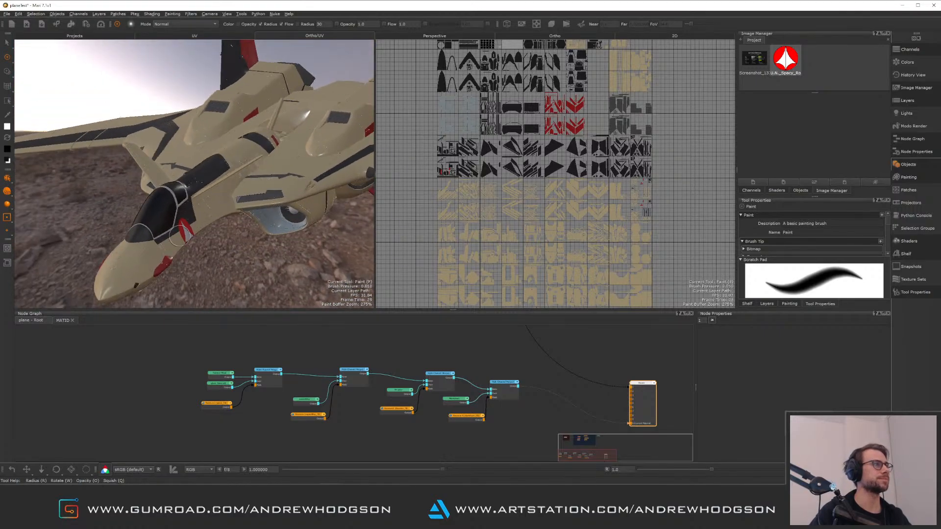
{"action": "left_click", "coordinate": [84, 363]}
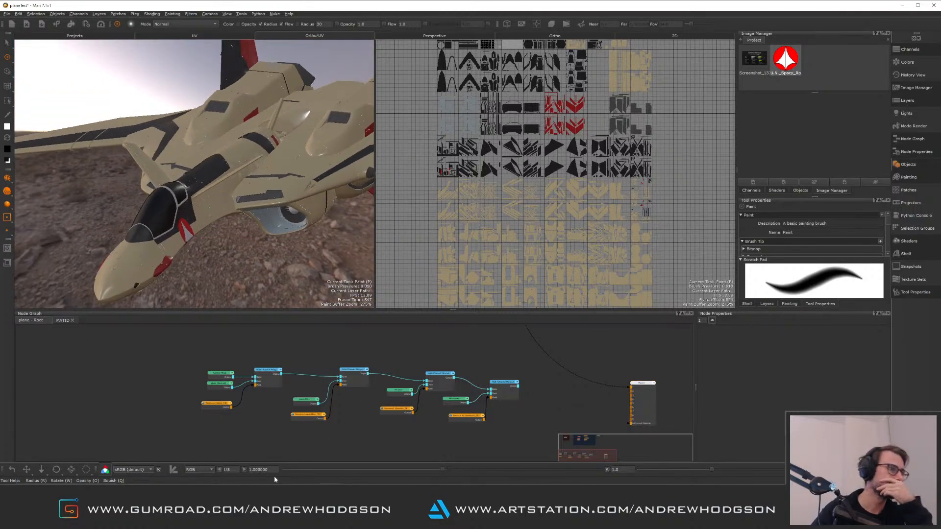
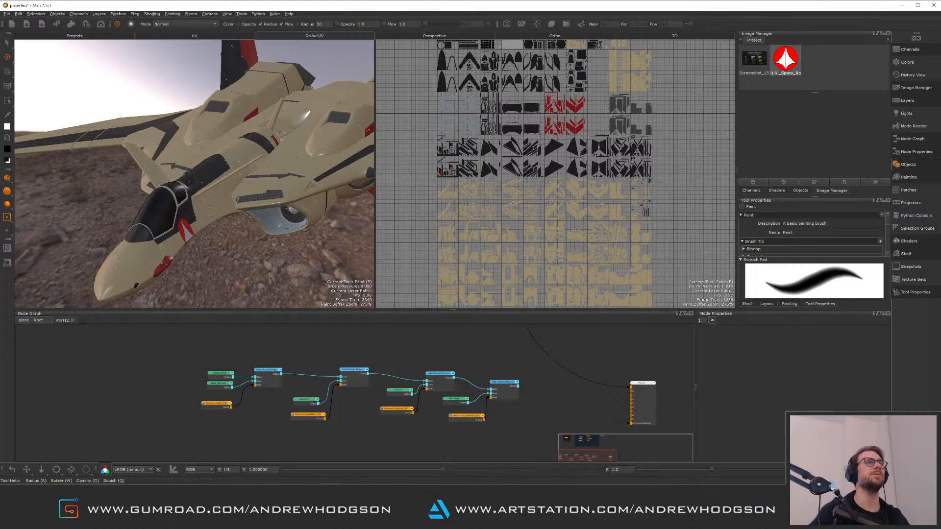
Examine the plane's textures in the UV view and orbit around the jet in the perspective viewport
{"action": "scroll", "coordinate": [526, 172], "scroll_direction": "down", "scroll_amount": 5}
{"action": "scroll", "coordinate": [539, 147], "scroll_direction": "up", "scroll_amount": 5}
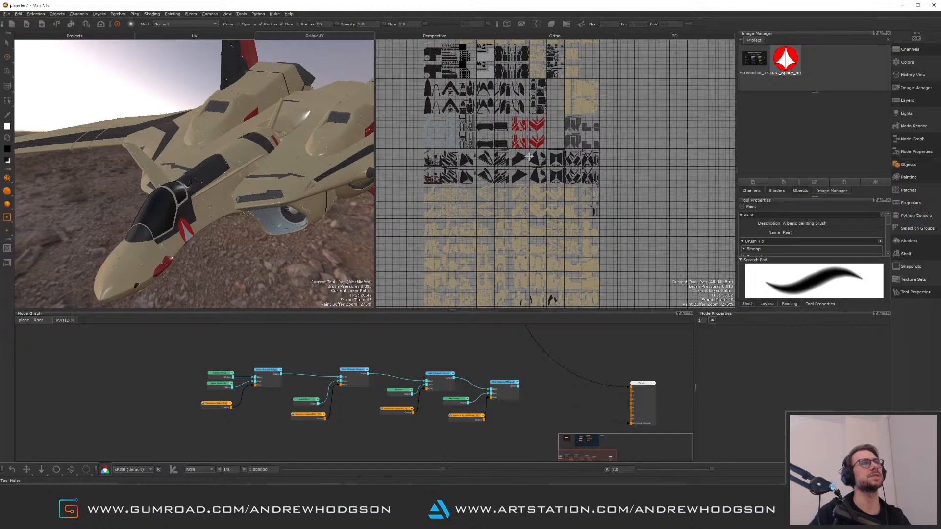
{"action": "scroll", "coordinate": [544, 141], "scroll_direction": "up", "scroll_amount": 2}
{"action": "scroll", "coordinate": [547, 147], "scroll_direction": "down", "scroll_amount": 3}
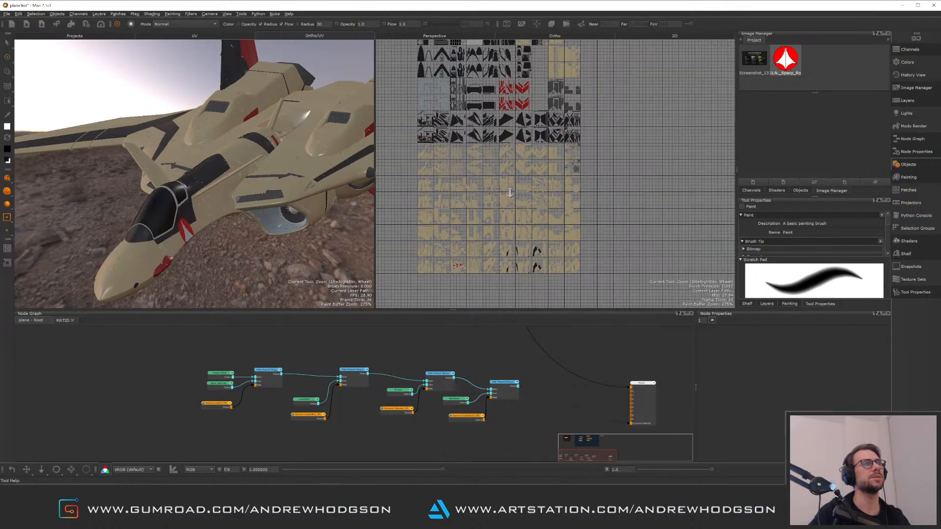
{"action": "left_click_drag", "start_coordinate": [282, 185], "coordinate": [361, 202], "text": "alt"}
{"action": "middle_click_drag", "start_coordinate": [147, 255], "coordinate": [255, 210], "text": "alt"}
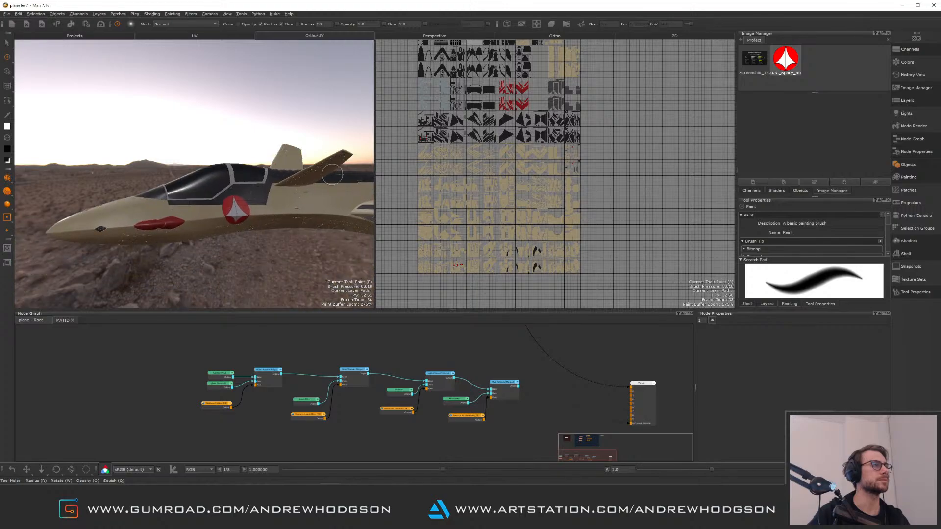
{"action": "right_click_drag", "start_coordinate": [196, 231], "coordinate": [262, 248], "text": "alt"}
{"action": "left_click_drag", "start_coordinate": [263, 248], "coordinate": [235, 228], "text": "alt"}
{"action": "middle_click_drag", "start_coordinate": [235, 228], "coordinate": [189, 171], "text": "alt"}
{"action": "right_click_drag", "start_coordinate": [270, 222], "coordinate": [196, 208], "text": "alt"}
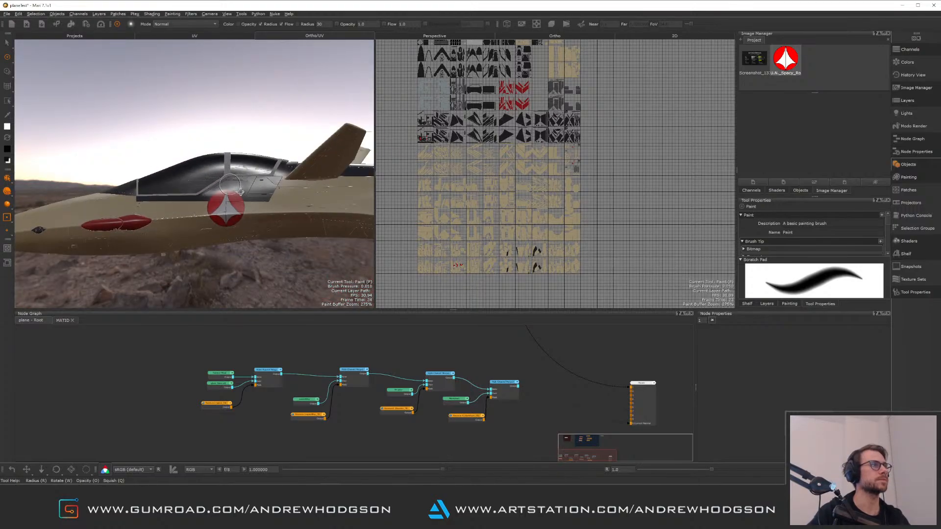
{"action": "left_click_drag", "start_coordinate": [206, 211], "coordinate": [255, 220], "text": "alt"}
{"action": "right_click_drag", "start_coordinate": [255, 220], "coordinate": [317, 260], "text": "alt"}
{"action": "mouse_move", "coordinate": [295, 231]}
{"action": "left_mouse_down", "text": "alt"}
{"action": "mouse_move", "coordinate": [263, 222]}
{"action": "mouse_move", "coordinate": [258, 201]}
{"action": "mouse_move", "coordinate": [273, 225]}
{"action": "mouse_move", "coordinate": [255, 223]}
{"action": "left_mouse_up", "text": "alt"}
Open the glass_Material1 graph and delete the input node feeding its bump section
{"action": "middle_click_drag", "start_coordinate": [170, 349], "coordinate": [205, 361], "text": "alt"}
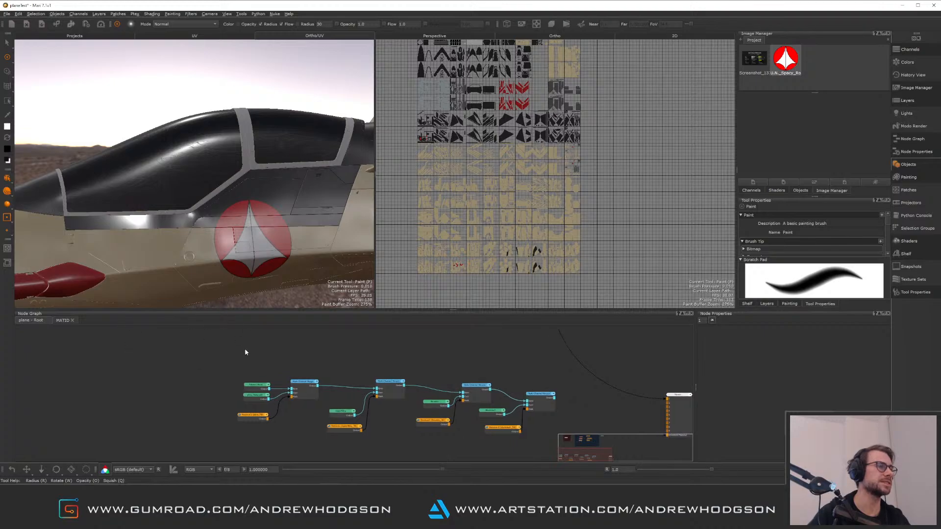
{"action": "right_click_drag", "start_coordinate": [257, 394], "coordinate": [228, 376], "text": "alt"}
{"action": "middle_click_drag", "start_coordinate": [229, 379], "coordinate": [257, 354], "text": "alt"}
{"action": "right_click_drag", "start_coordinate": [256, 394], "coordinate": [293, 367], "text": "alt"}
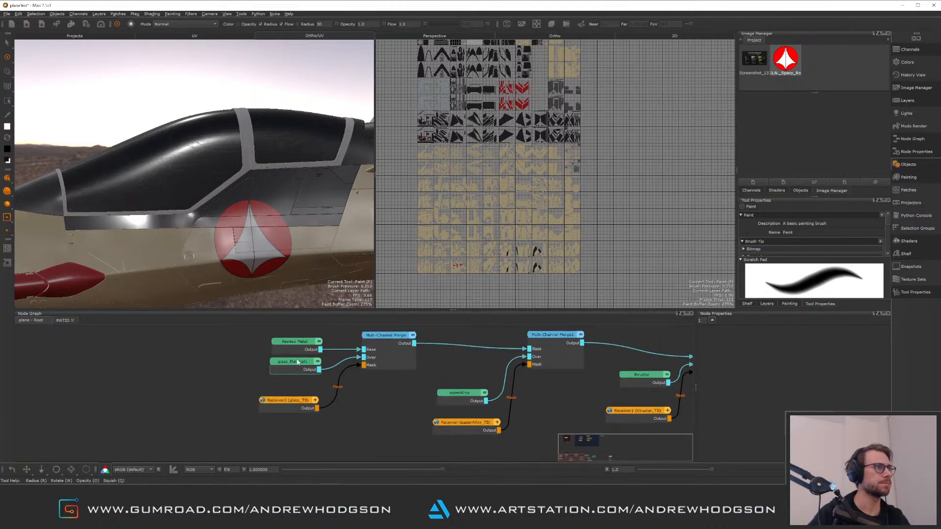
{"action": "double_click", "coordinate": [294, 364]}
{"action": "middle_click_drag", "start_coordinate": [242, 365], "coordinate": [277, 390], "text": "alt"}
{"action": "mouse_move", "coordinate": [277, 390]}
{"action": "right_mouse_down", "text": "alt"}
{"action": "mouse_move", "coordinate": [287, 358]}
{"action": "mouse_move", "coordinate": [273, 360]}
{"action": "mouse_move", "coordinate": [270, 376]}
{"action": "right_mouse_up", "text": "alt"}
{"action": "middle_click_drag", "start_coordinate": [270, 377], "coordinate": [234, 445], "text": "alt"}
{"action": "right_click_drag", "start_coordinate": [249, 395], "coordinate": [302, 399], "text": "alt"}
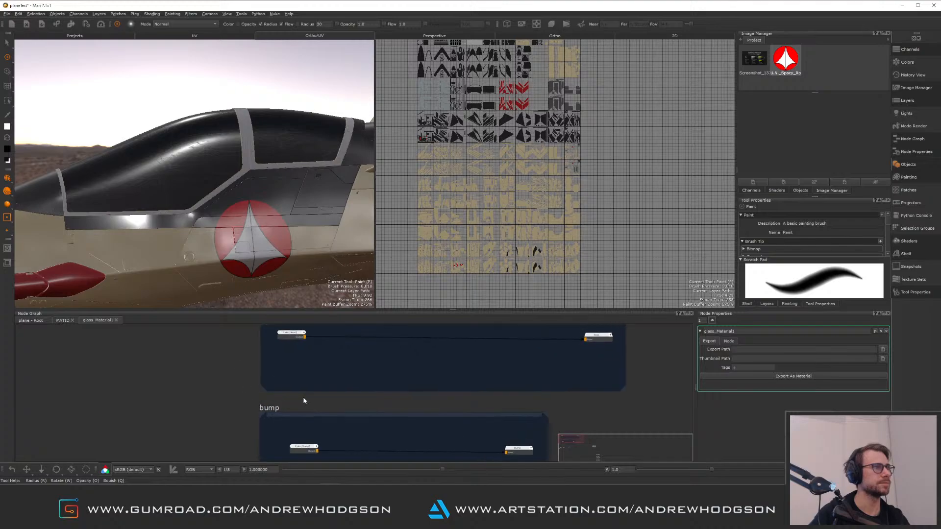
{"action": "middle_click_drag", "start_coordinate": [302, 399], "coordinate": [278, 372], "text": "alt"}
{"action": "left_click", "coordinate": [285, 426]}
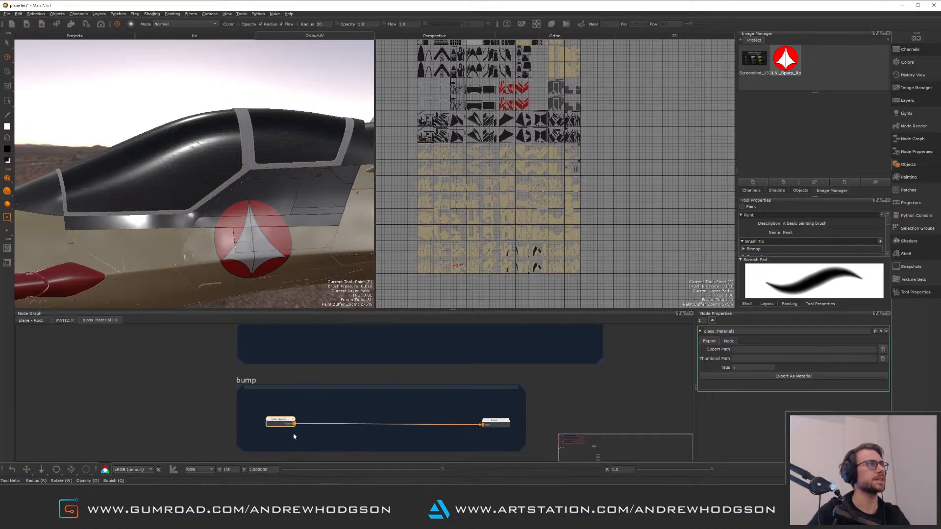
{"action": "key", "text": "Delete"}
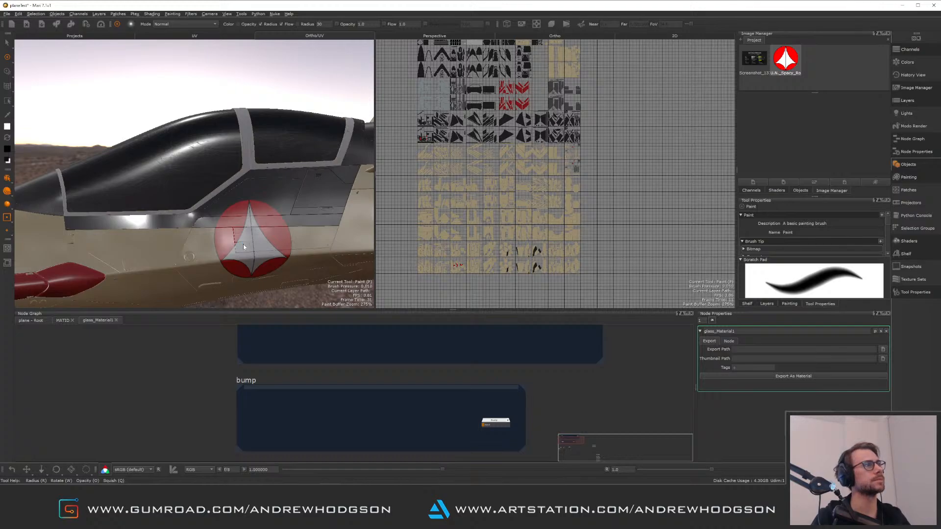
{"action": "mouse_move", "coordinate": [212, 169]}
{"action": "left_mouse_down"}
{"action": "mouse_move", "coordinate": [211, 188]}
{"action": "mouse_move", "coordinate": [180, 193]}
{"action": "mouse_move", "coordinate": [175, 160]}
{"action": "mouse_move", "coordinate": [208, 158]}
{"action": "left_mouse_up"}
{"action": "key", "text": "ctrl+z"}
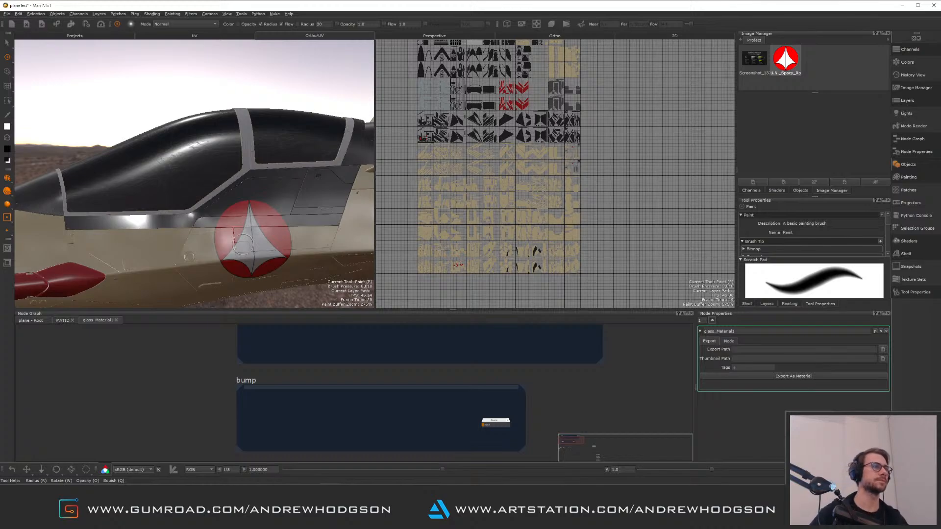
Delete the Scratches, Invert and Merge nodes so Color [light] connects directly to the light output
{"action": "middle_click_drag", "start_coordinate": [298, 376], "coordinate": [299, 431]}
{"action": "scroll", "coordinate": [315, 422], "scroll_direction": "down", "scroll_amount": 1}
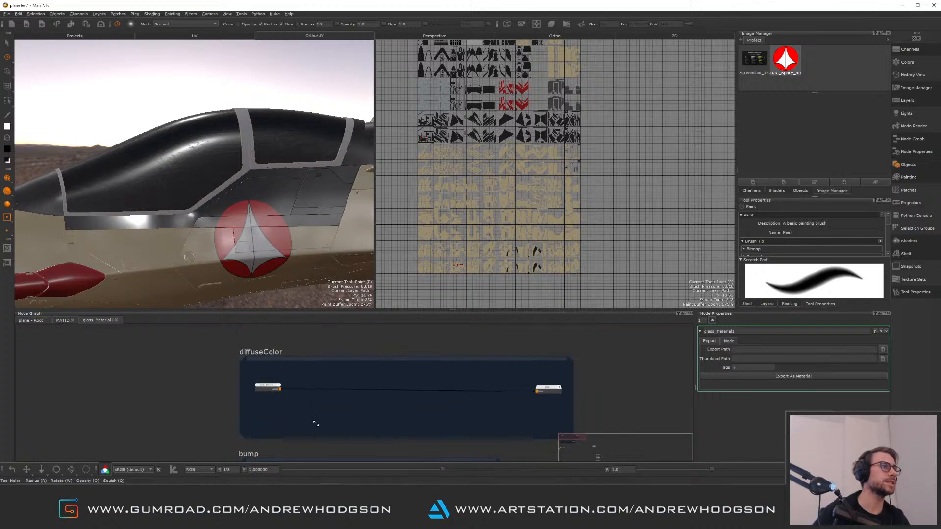
{"action": "scroll", "coordinate": [316, 388], "scroll_direction": "up", "scroll_amount": 3}
{"action": "middle_click_drag", "start_coordinate": [504, 456], "coordinate": [303, 315]}
{"action": "middle_click_drag", "start_coordinate": [267, 395], "coordinate": [435, 337]}
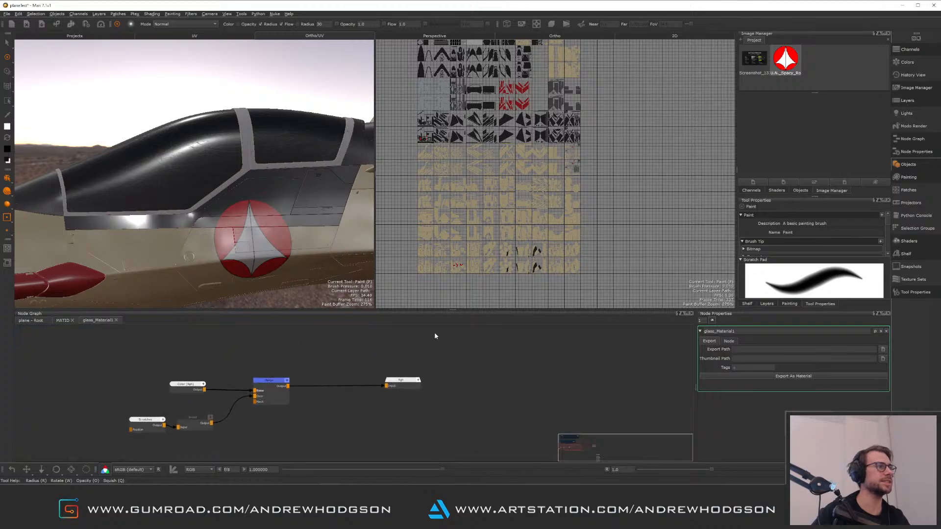
{"action": "right_click_drag", "start_coordinate": [317, 405], "coordinate": [292, 383], "text": "alt"}
{"action": "middle_click_drag", "start_coordinate": [292, 383], "coordinate": [385, 375]}
{"action": "right_click_drag", "start_coordinate": [385, 376], "coordinate": [357, 371], "text": "alt"}
{"action": "middle_click_drag", "start_coordinate": [357, 371], "coordinate": [411, 367]}
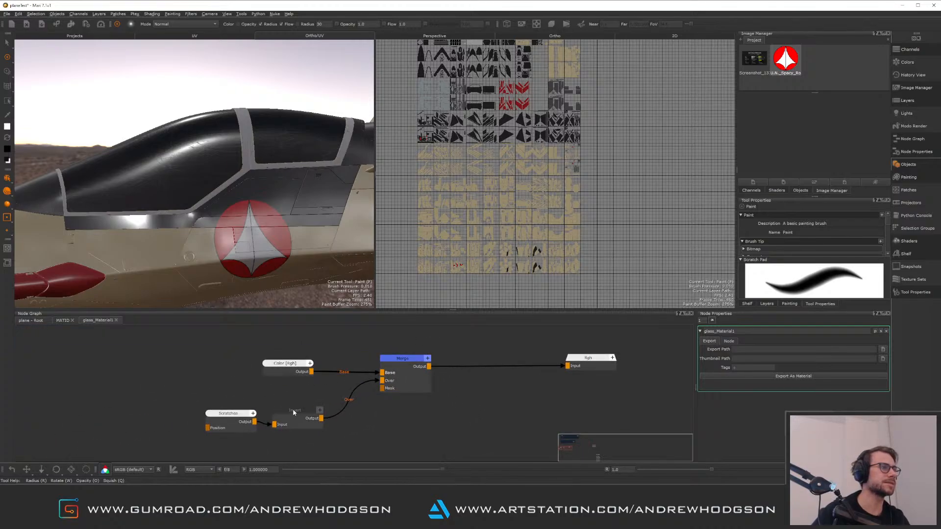
{"action": "left_click_drag", "start_coordinate": [174, 390], "coordinate": [264, 436]}
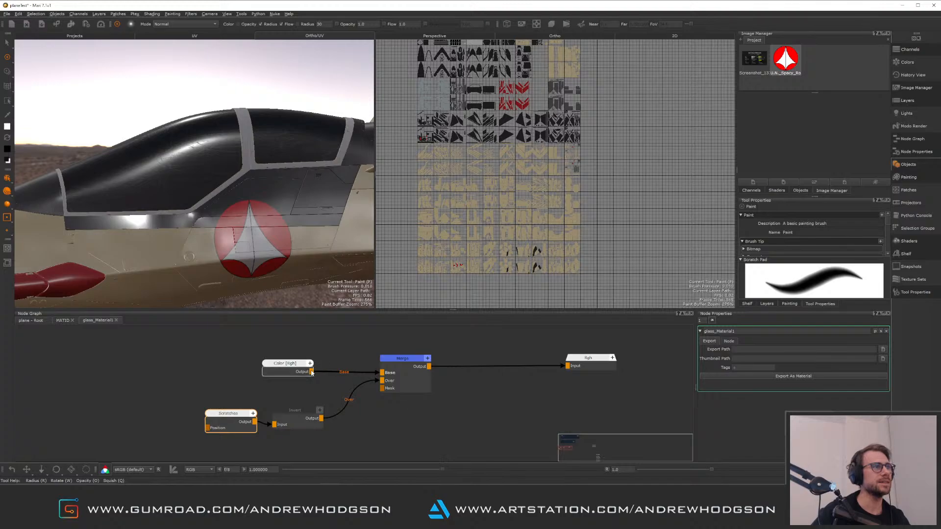
{"action": "left_click", "coordinate": [357, 376]}
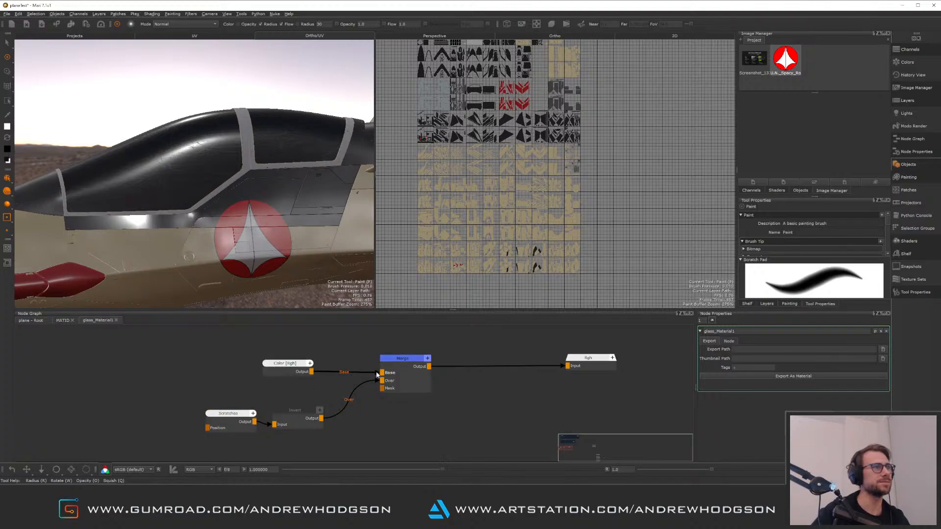
{"action": "left_click_drag", "start_coordinate": [404, 367], "coordinate": [401, 417]}
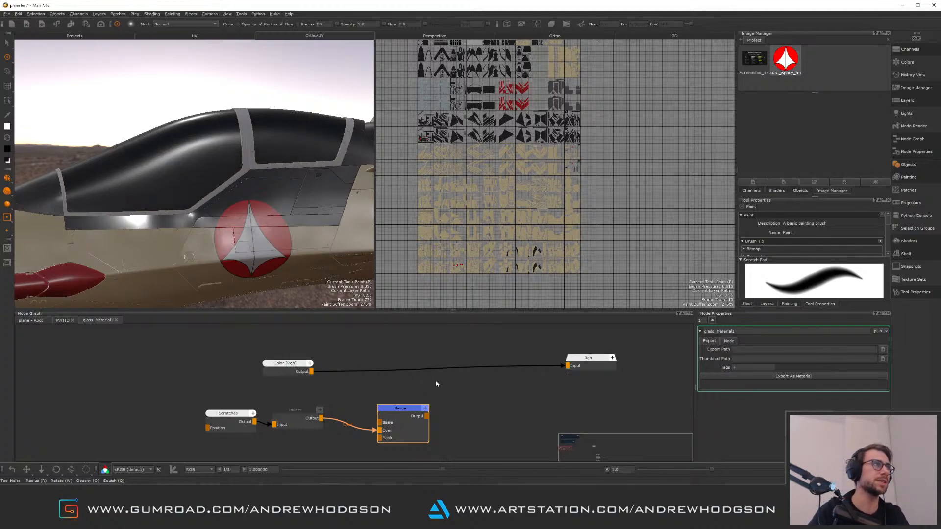
{"action": "left_click_drag", "start_coordinate": [212, 392], "coordinate": [486, 445]}
{"action": "left_click", "coordinate": [197, 398]}
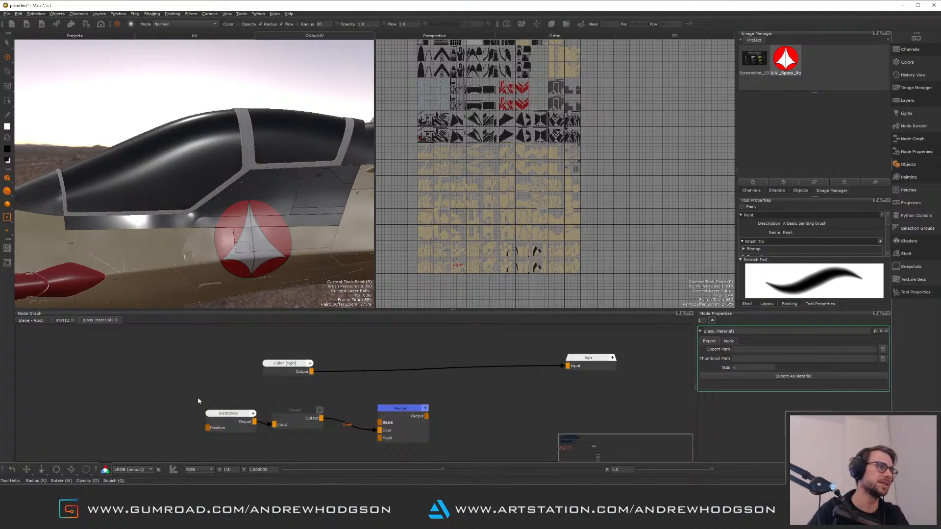
{"action": "left_click_drag", "start_coordinate": [187, 395], "coordinate": [478, 449]}
{"action": "key", "text": "Delete"}
Orbit the jet and reposition the light output node in the glass material graph
{"action": "right_click_drag", "start_coordinate": [265, 202], "coordinate": [263, 167], "text": "alt"}
{"action": "middle_click_drag", "start_coordinate": [262, 167], "coordinate": [216, 190], "text": "alt"}
{"action": "left_click_drag", "start_coordinate": [216, 190], "coordinate": [283, 190], "text": "alt"}
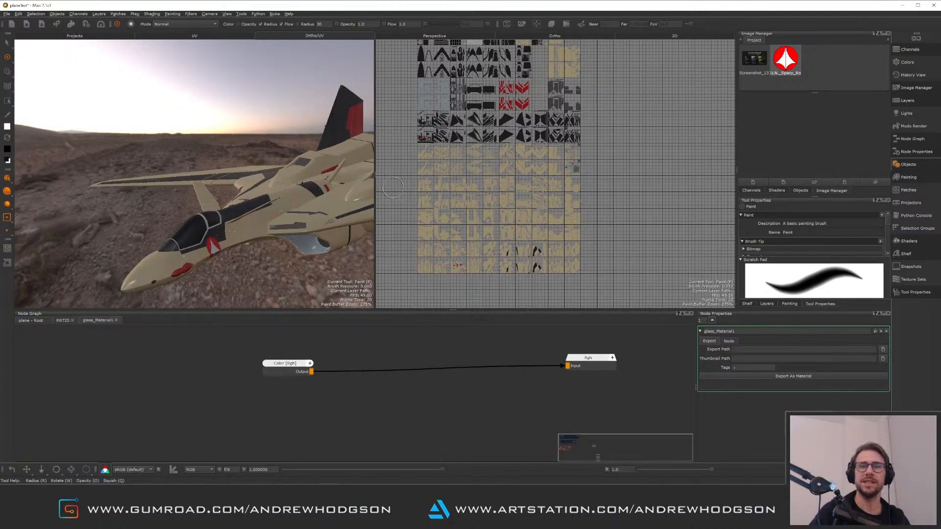
{"action": "left_click_drag", "start_coordinate": [376, 198], "coordinate": [538, 197]}
{"action": "middle_click_drag", "start_coordinate": [375, 196], "coordinate": [290, 191], "text": "alt"}
{"action": "right_click_drag", "start_coordinate": [290, 190], "coordinate": [332, 191], "text": "alt"}
{"action": "middle_click_drag", "start_coordinate": [332, 191], "coordinate": [300, 183], "text": "alt"}
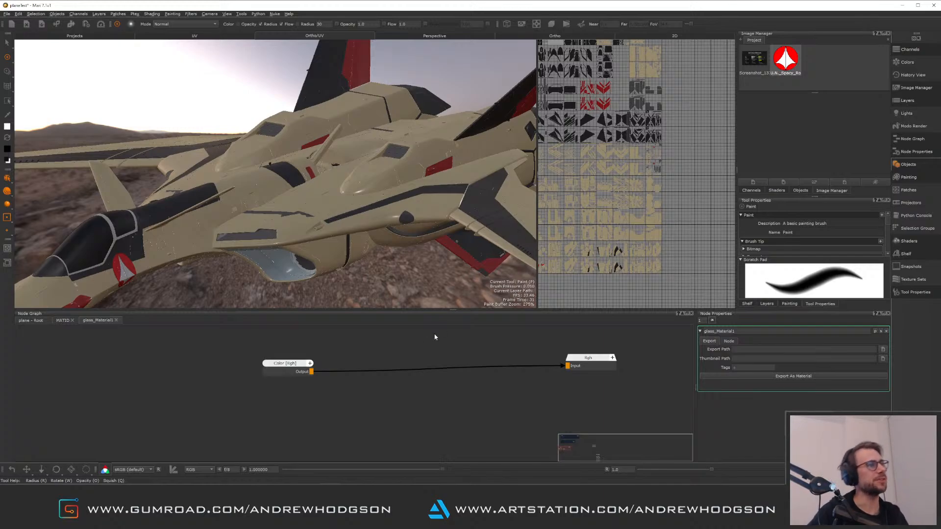
{"action": "left_click_drag", "start_coordinate": [590, 362], "coordinate": [550, 376]}
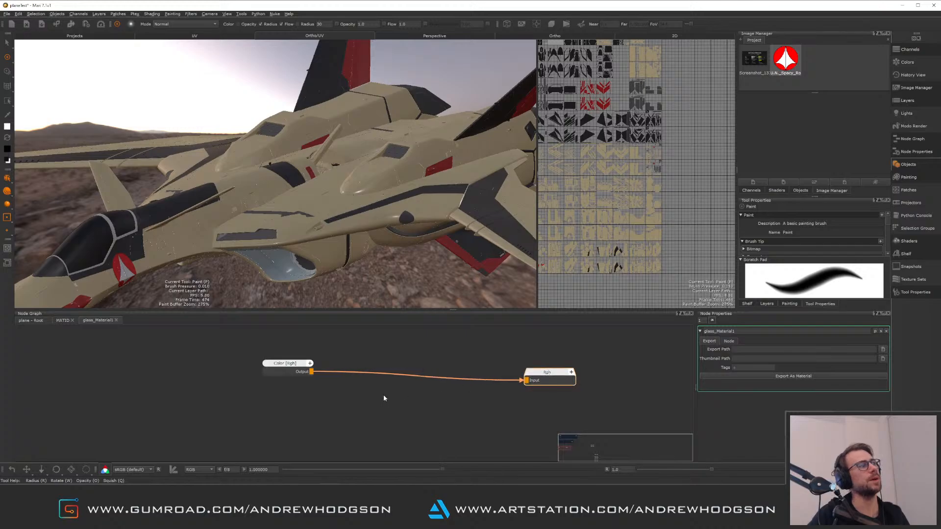
{"action": "left_click", "coordinate": [377, 396]}
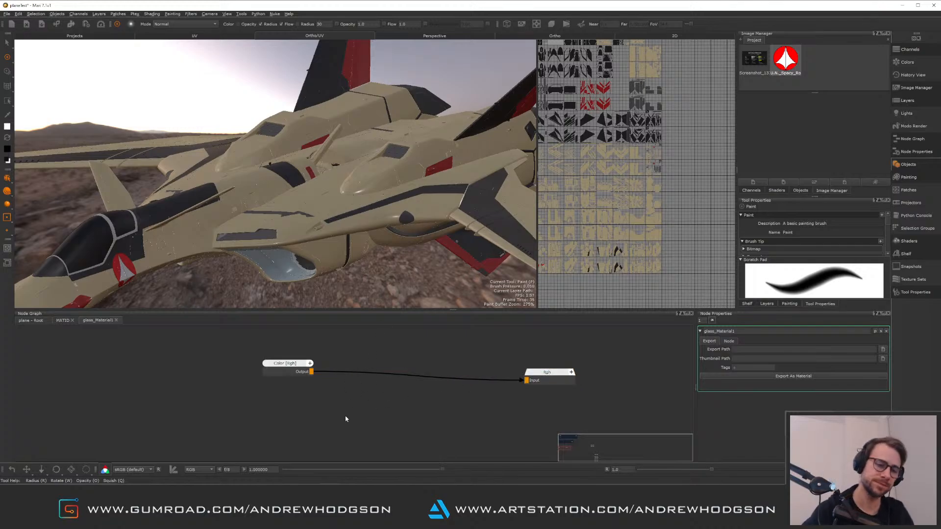
Return to the root graph and open the MAT ID group to inspect its mask and broadcaster nodes
{"action": "left_click", "coordinate": [36, 321]}
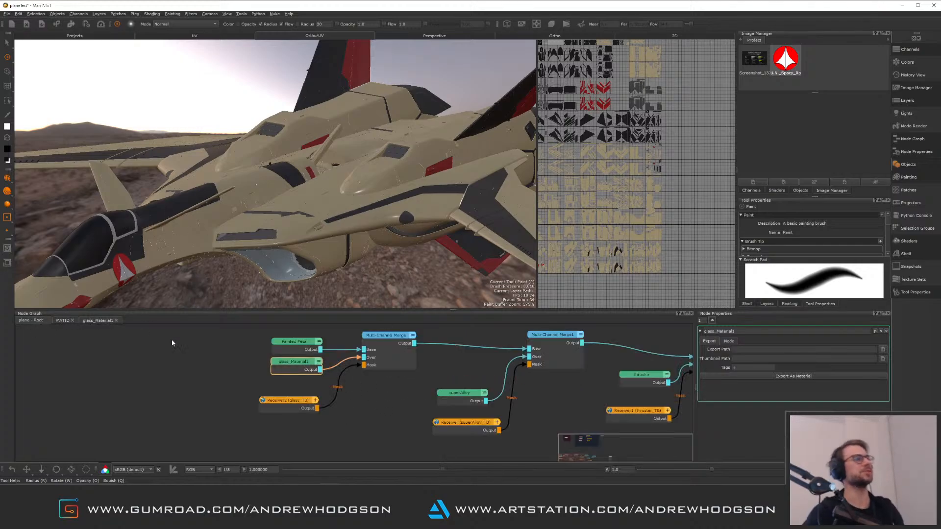
{"action": "left_click", "coordinate": [169, 354]}
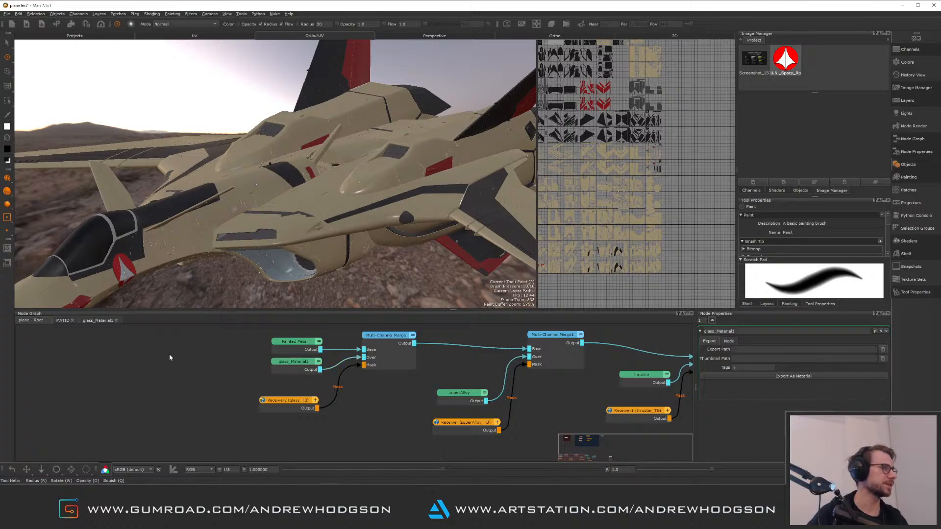
{"action": "middle_click_drag", "start_coordinate": [188, 328], "coordinate": [163, 470]}
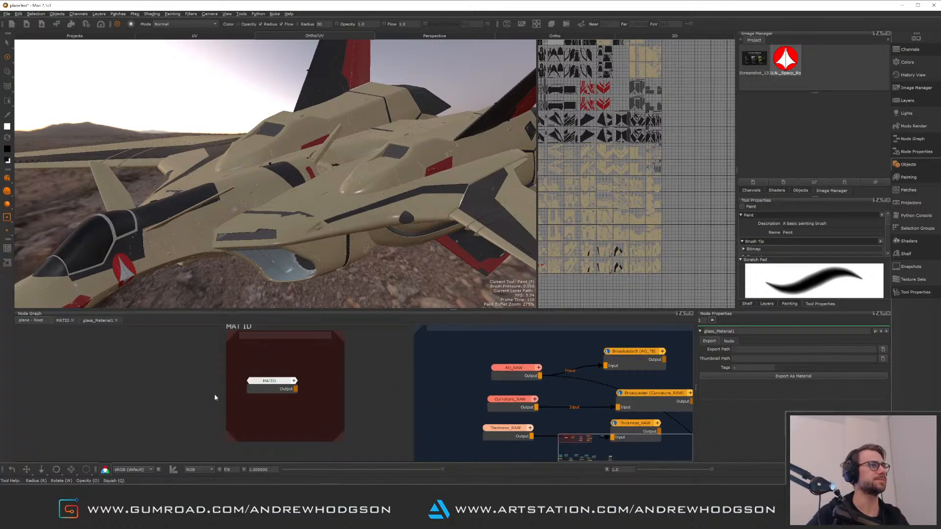
{"action": "middle_click_drag", "start_coordinate": [267, 377], "coordinate": [239, 388]}
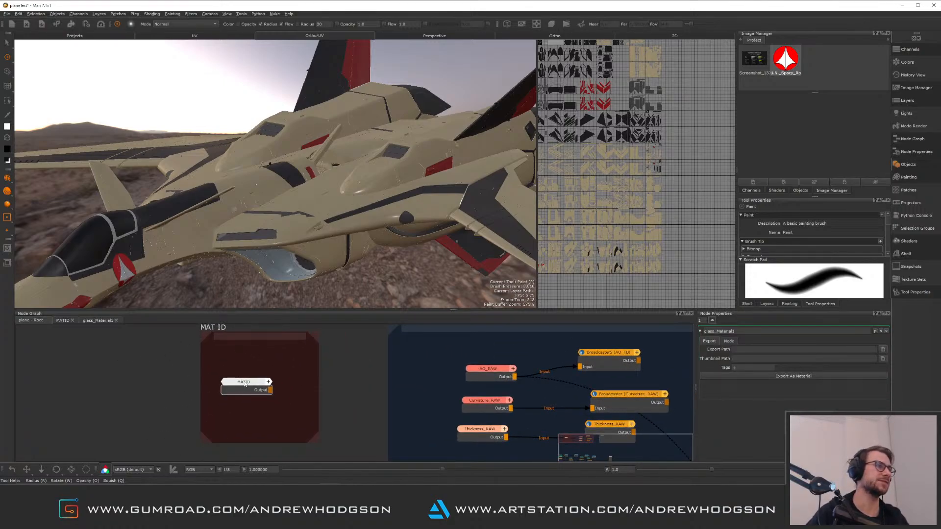
{"action": "double_click", "coordinate": [244, 382]}
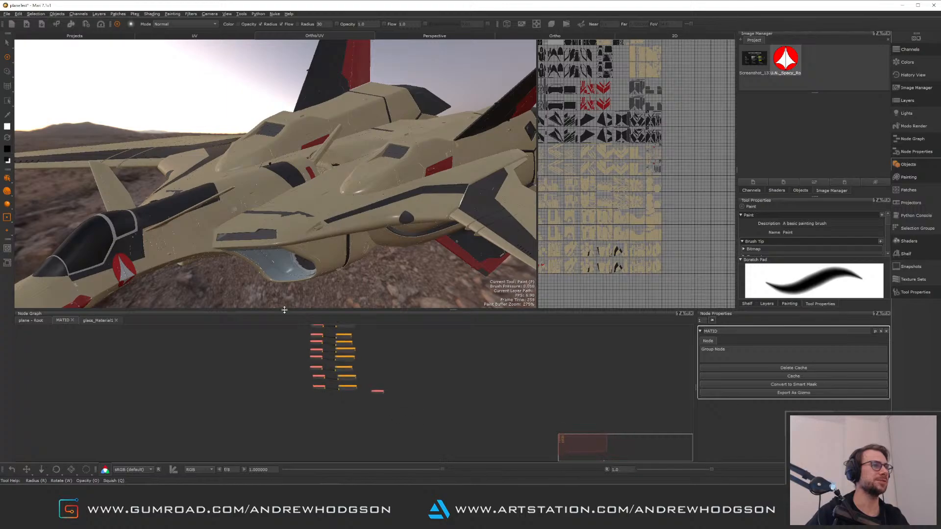
{"action": "right_click", "coordinate": [284, 310]}
{"action": "left_click", "coordinate": [272, 353]}
{"action": "scroll", "coordinate": [304, 382], "scroll_direction": "up", "scroll_amount": 3}
{"action": "middle_click_drag", "start_coordinate": [283, 380], "coordinate": [275, 406]}
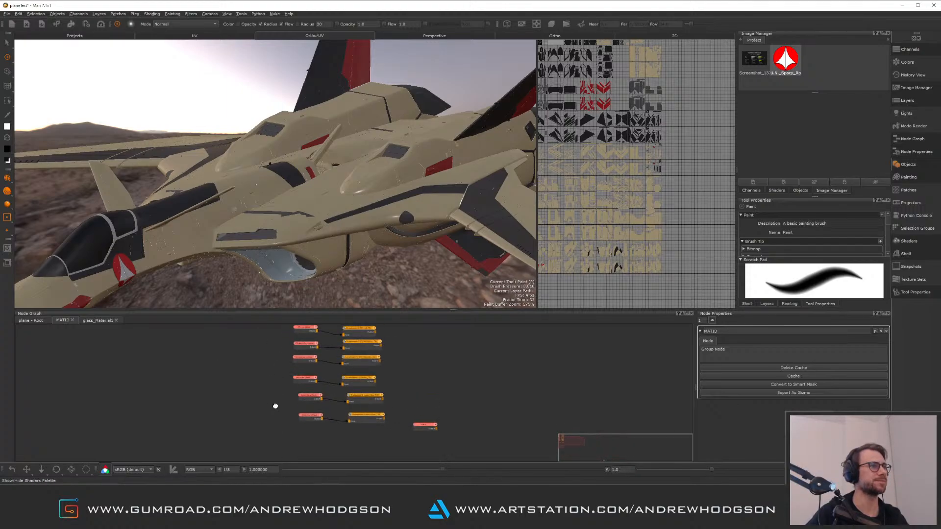
{"action": "scroll", "coordinate": [276, 406], "scroll_direction": "up", "scroll_amount": 5}
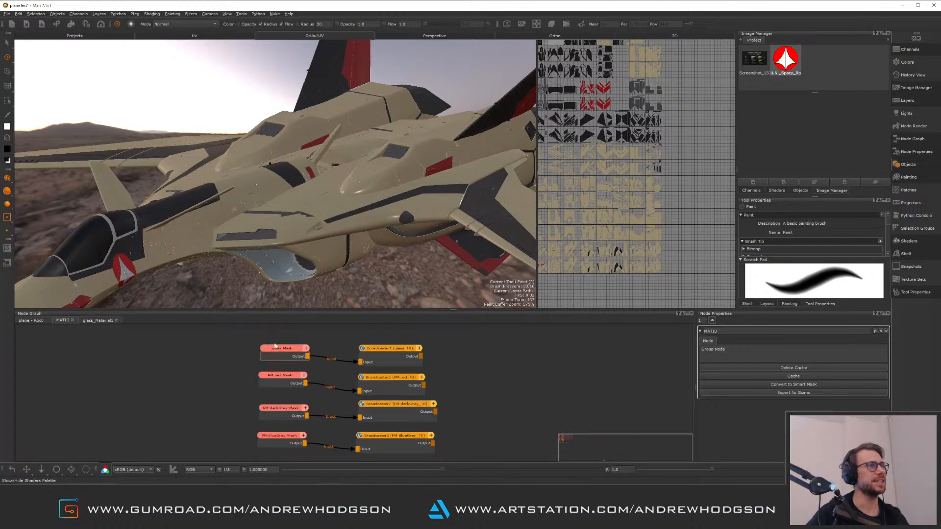
{"action": "middle_click_drag", "start_coordinate": [288, 389], "coordinate": [234, 418]}
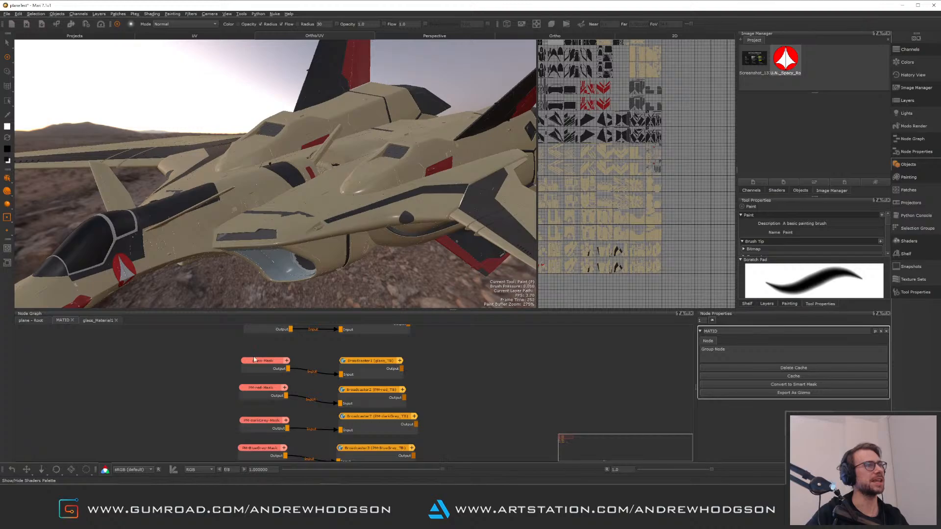
{"action": "middle_click_drag", "start_coordinate": [254, 360], "coordinate": [232, 389]}
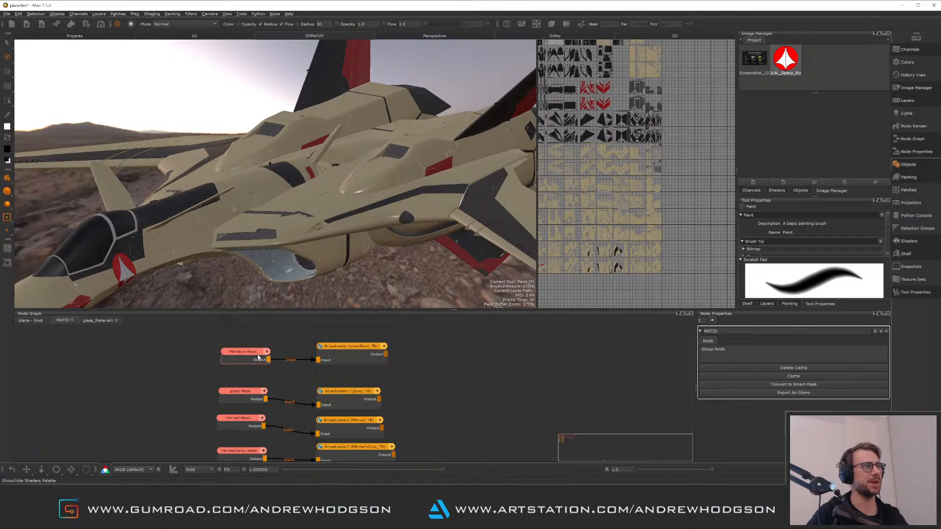
{"action": "mouse_move", "coordinate": [245, 352]}
{"action": "left_mouse_down"}
{"action": "mouse_move", "coordinate": [243, 361]}
{"action": "mouse_move", "coordinate": [247, 353]}
{"action": "left_mouse_up"}
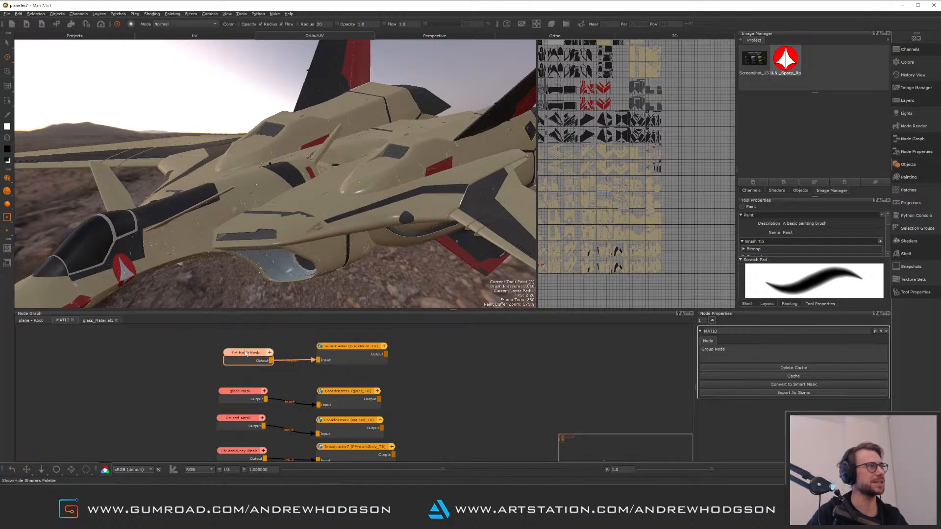
Return to the root graph and examine the Multi-Channel Merge chain and its receiver masks
{"action": "left_click", "coordinate": [36, 321]}
{"action": "middle_click_drag", "start_coordinate": [369, 417], "coordinate": [342, 305]}
{"action": "middle_click_drag", "start_coordinate": [328, 458], "coordinate": [363, 326]}
{"action": "middle_click_drag", "start_coordinate": [365, 427], "coordinate": [399, 333]}
{"action": "right_click_drag", "start_coordinate": [303, 399], "coordinate": [270, 373], "text": "alt"}
{"action": "middle_click_drag", "start_coordinate": [270, 373], "coordinate": [344, 393]}
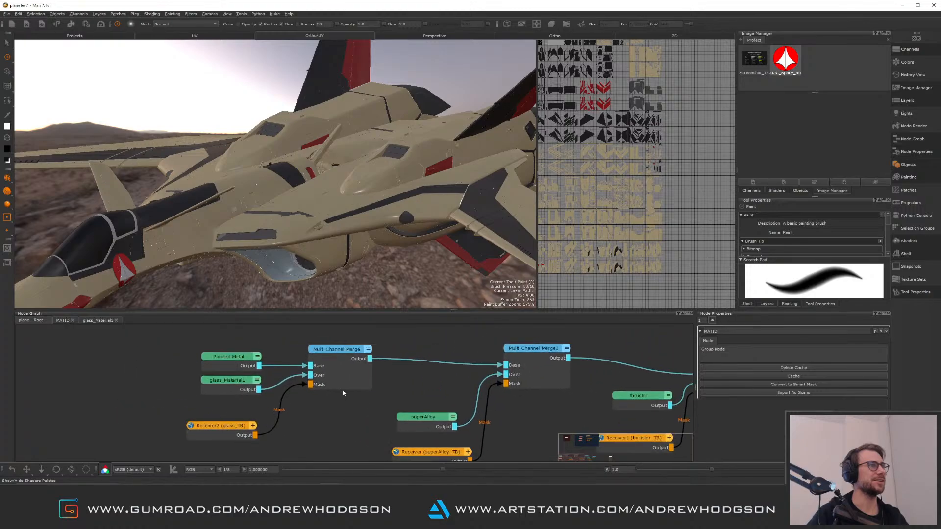
{"action": "right_click_drag", "start_coordinate": [345, 392], "coordinate": [262, 355], "text": "alt"}
{"action": "middle_click_drag", "start_coordinate": [262, 356], "coordinate": [327, 376]}
{"action": "left_click_drag", "start_coordinate": [270, 374], "coordinate": [253, 364]}
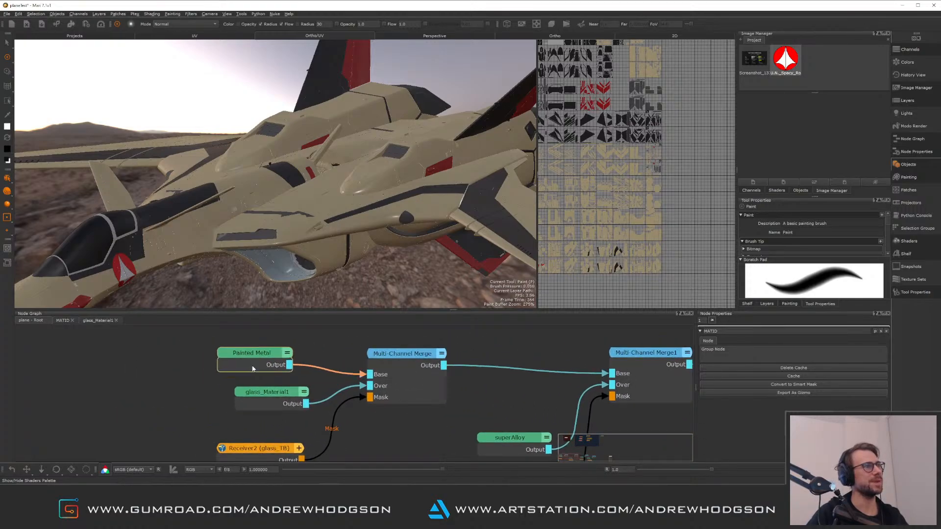
{"action": "left_click_drag", "start_coordinate": [274, 400], "coordinate": [253, 396]}
{"action": "middle_click_drag", "start_coordinate": [260, 424], "coordinate": [241, 397]}
{"action": "left_click_drag", "start_coordinate": [241, 420], "coordinate": [219, 413]}
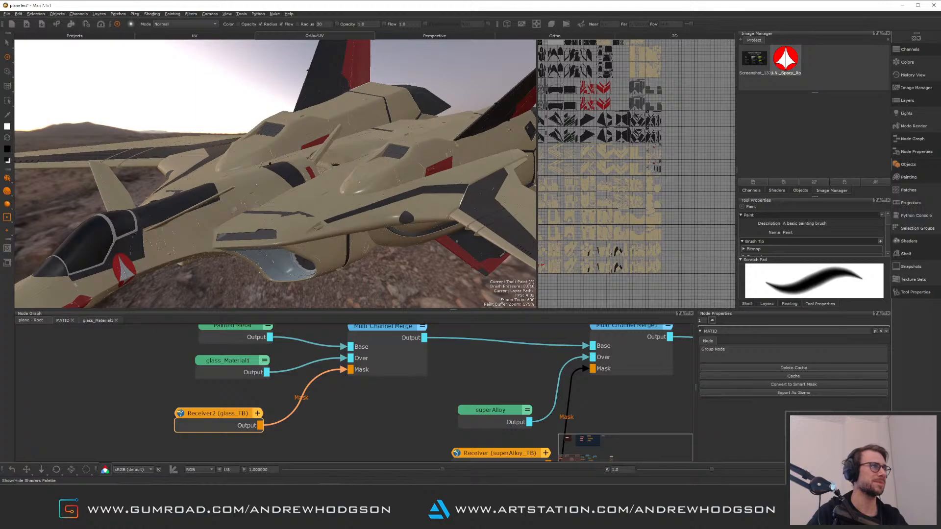
{"action": "left_click_drag", "start_coordinate": [198, 263], "coordinate": [157, 263], "text": "alt"}
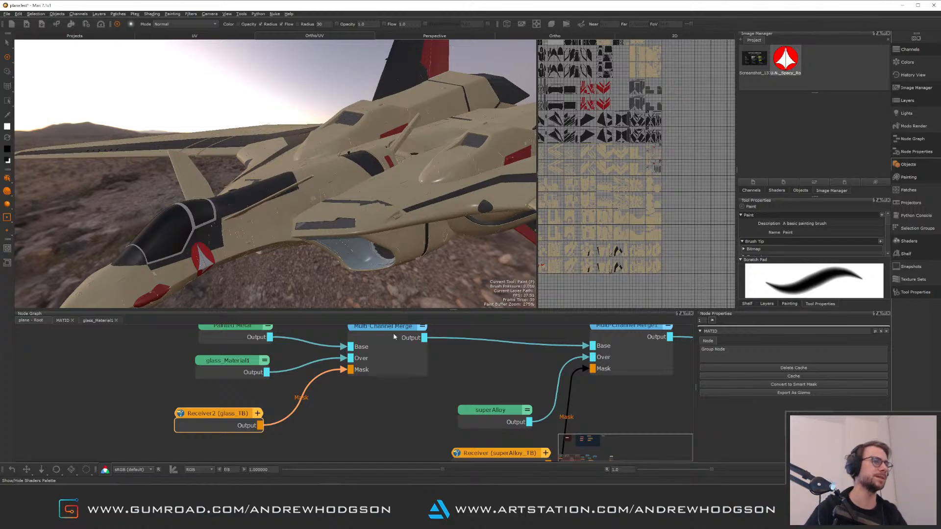
Pan along the Multi-Channel Merge chain to the thruster and Aluminium merges and their receiver masks
{"action": "mouse_move", "coordinate": [541, 326]}
{"action": "middle_mouse_down"}
{"action": "mouse_move", "coordinate": [507, 340]}
{"action": "mouse_move", "coordinate": [368, 353]}
{"action": "middle_mouse_up"}
{"action": "scroll", "coordinate": [346, 359], "scroll_direction": "up", "scroll_amount": 1}
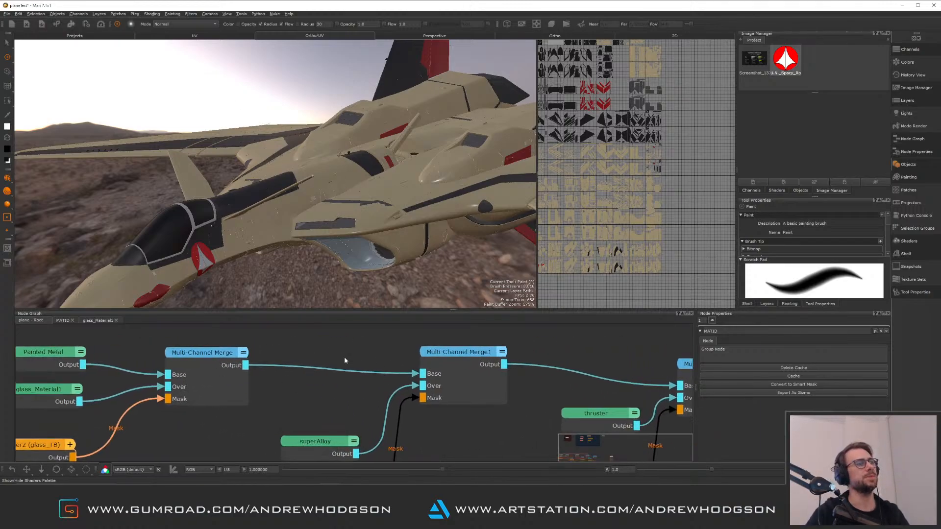
{"action": "scroll", "coordinate": [360, 389], "scroll_direction": "down", "scroll_amount": 5}
{"action": "middle_click_drag", "start_coordinate": [439, 421], "coordinate": [243, 400]}
{"action": "middle_click_drag", "start_coordinate": [372, 390], "coordinate": [319, 380]}
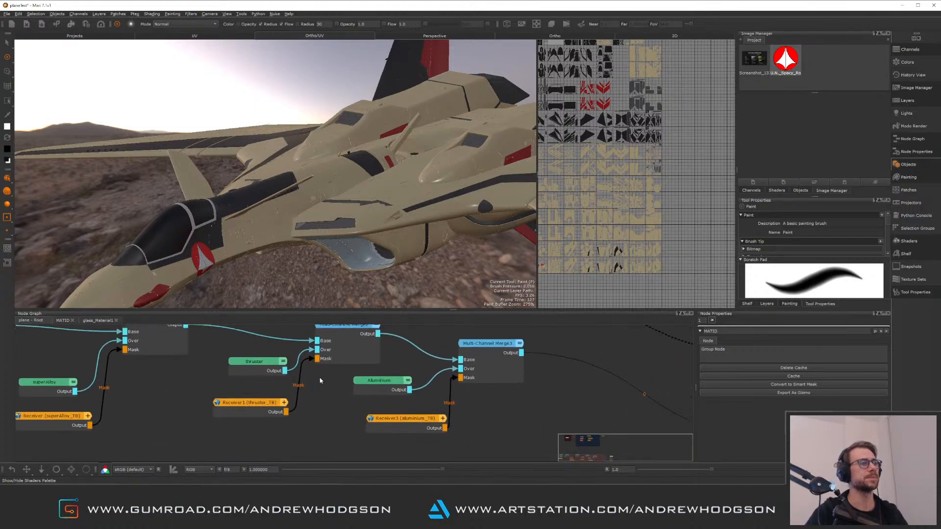
Switch to Maya and orbit the jet to inspect and select the orange thruster light mesh, then return to Mari
{"action": "left_click", "coordinate": [284, 518]}
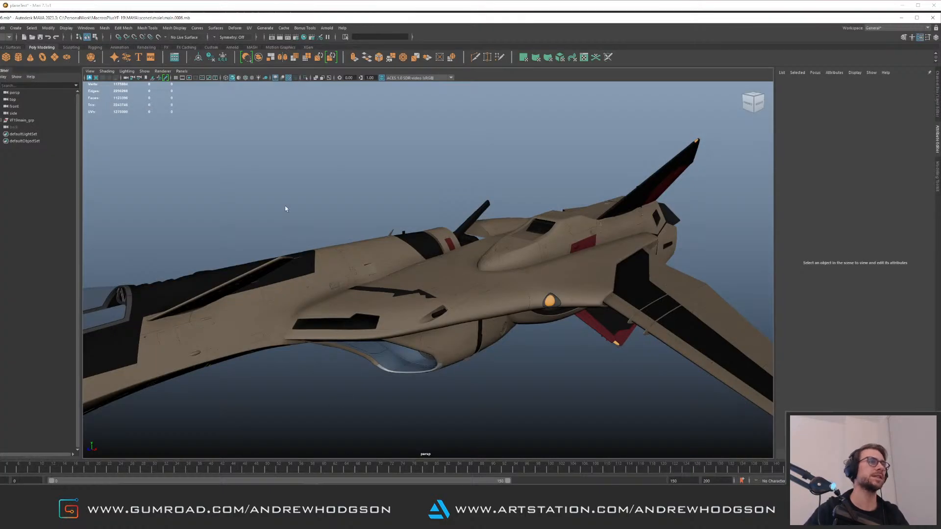
{"action": "left_click_drag", "start_coordinate": [286, 209], "coordinate": [379, 218], "text": "alt"}
{"action": "right_click_drag", "start_coordinate": [379, 219], "coordinate": [395, 286], "text": "alt"}
{"action": "left_click_drag", "start_coordinate": [395, 286], "coordinate": [386, 183], "text": "alt"}
{"action": "right_click_drag", "start_coordinate": [387, 183], "coordinate": [441, 253], "text": "alt"}
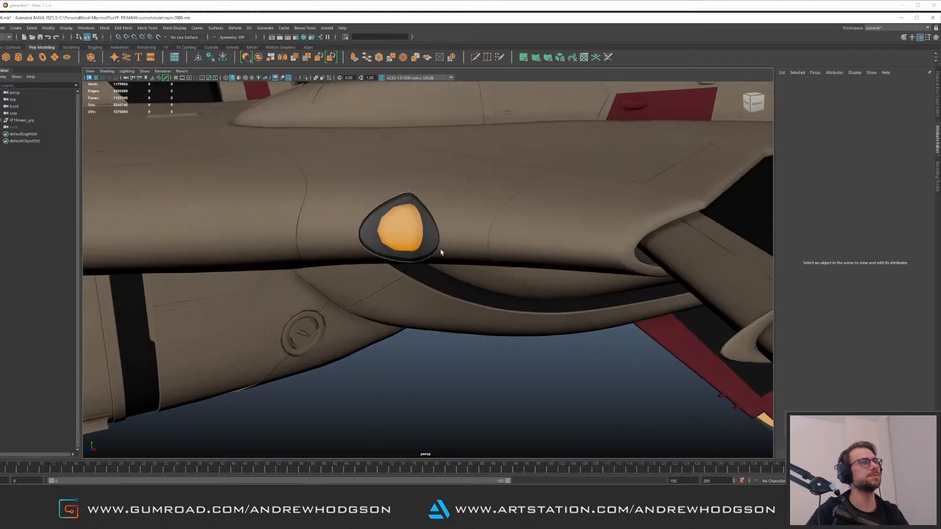
{"action": "left_click", "coordinate": [430, 244]}
{"action": "left_click_drag", "start_coordinate": [450, 260], "coordinate": [399, 260], "text": "alt"}
{"action": "right_click_drag", "start_coordinate": [399, 260], "coordinate": [280, 213], "text": "alt"}
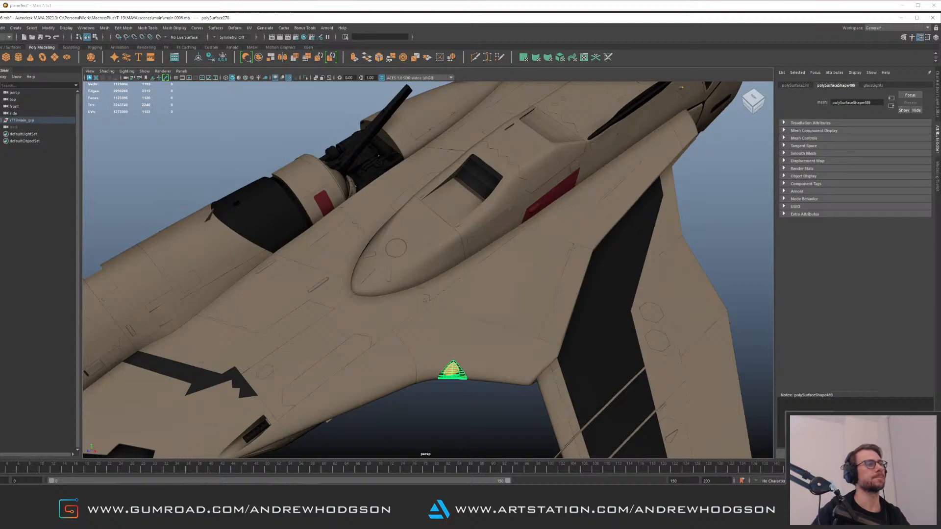
{"action": "key", "text": "alt+Tab"}
Open the MAT ID group and rename the glass-Mask node to cockpitGlass-Mask
{"action": "middle_click_drag", "start_coordinate": [242, 385], "coordinate": [392, 432]}
{"action": "middle_click_drag", "start_coordinate": [197, 364], "coordinate": [413, 380]}
{"action": "middle_click_drag", "start_coordinate": [262, 366], "coordinate": [284, 364]}
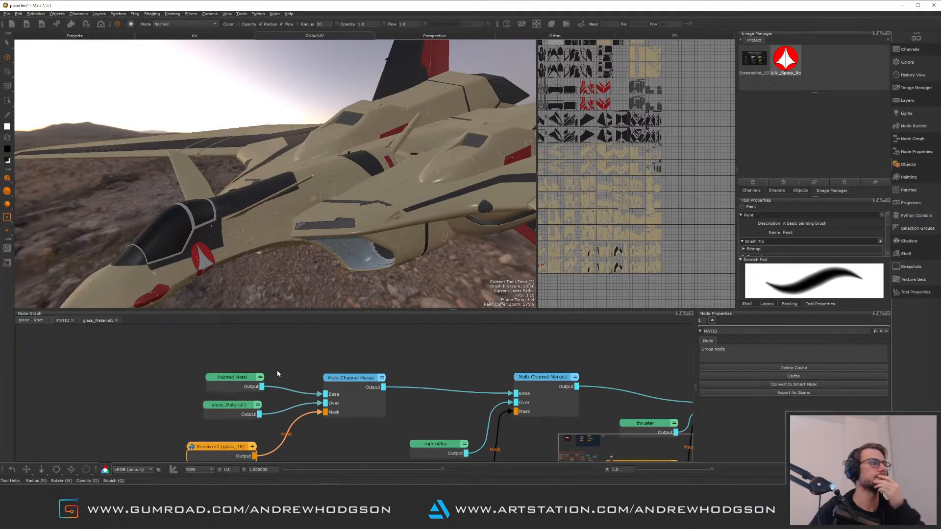
{"action": "left_click", "coordinate": [64, 321]}
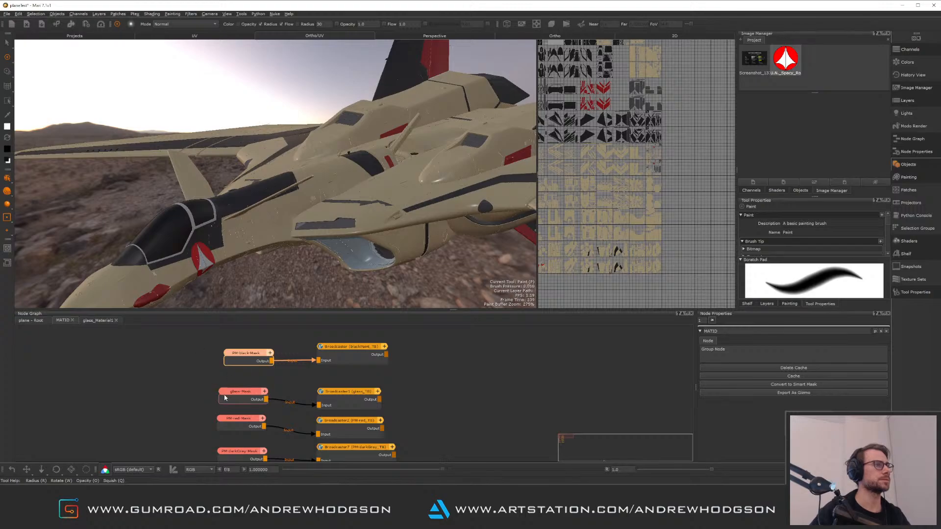
{"action": "scroll", "coordinate": [224, 397], "scroll_direction": "up", "scroll_amount": 2}
{"action": "scroll", "coordinate": [181, 397], "scroll_direction": "up", "scroll_amount": 3}
{"action": "middle_click_drag", "start_coordinate": [181, 397], "coordinate": [237, 368]}
{"action": "scroll", "coordinate": [211, 426], "scroll_direction": "down", "scroll_amount": 3}
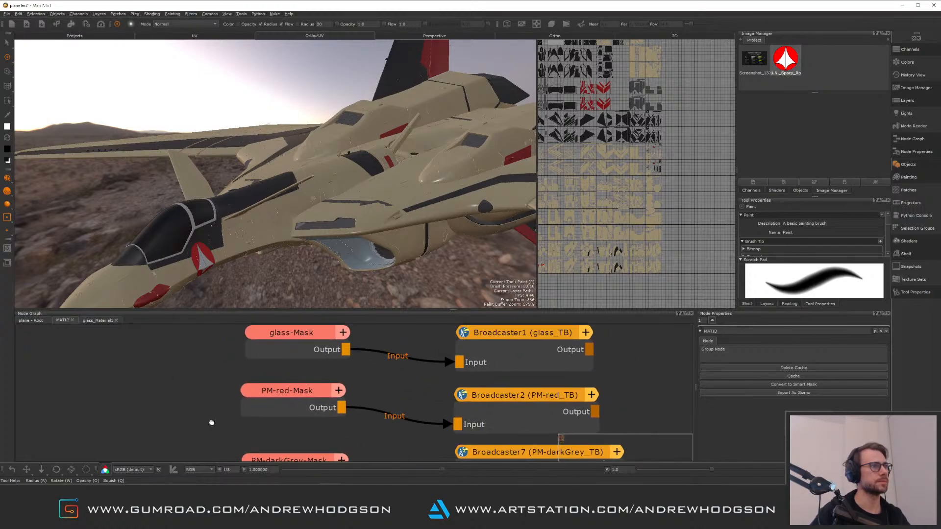
{"action": "scroll", "coordinate": [204, 347], "scroll_direction": "up", "scroll_amount": 2}
{"action": "scroll", "coordinate": [231, 435], "scroll_direction": "down", "scroll_amount": 2}
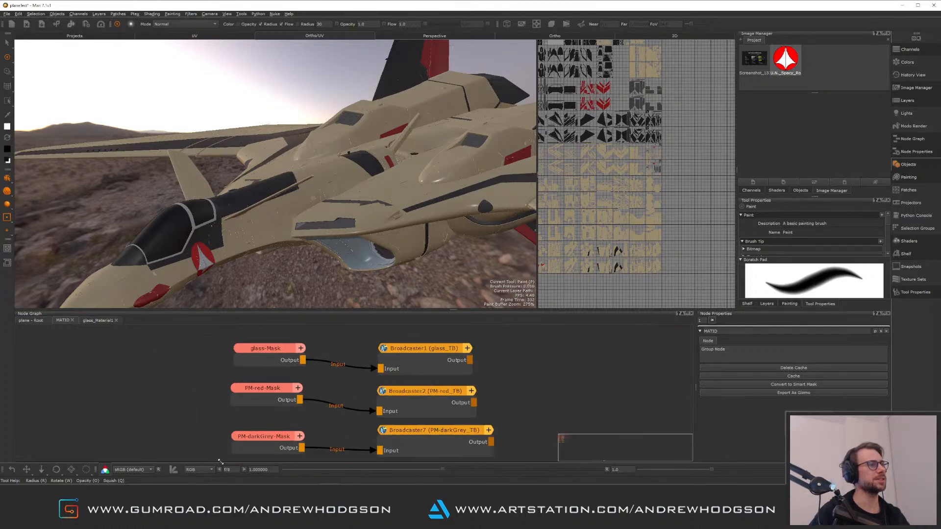
{"action": "scroll", "coordinate": [212, 395], "scroll_direction": "up", "scroll_amount": 2}
{"action": "middle_click_drag", "start_coordinate": [212, 395], "coordinate": [221, 375]}
{"action": "middle_click_drag", "start_coordinate": [176, 354], "coordinate": [161, 426]}
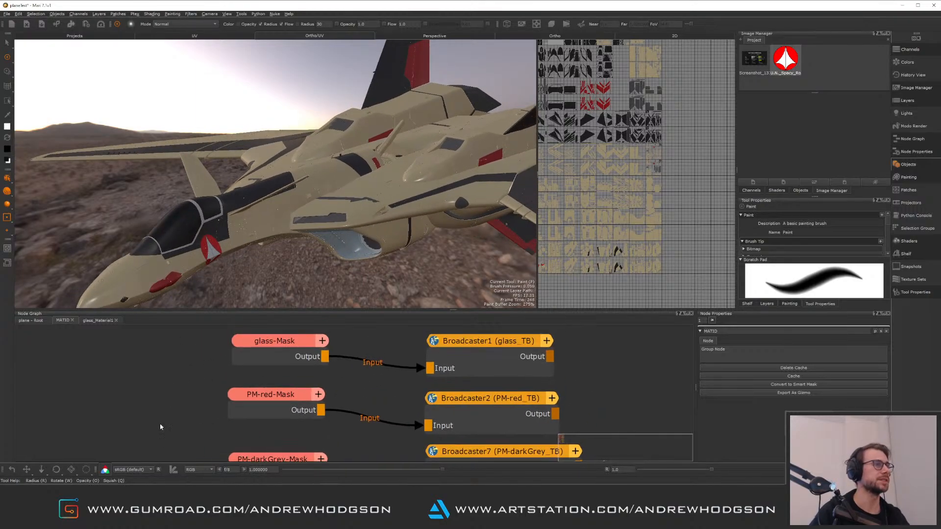
{"action": "middle_click_drag", "start_coordinate": [171, 378], "coordinate": [181, 416]}
{"action": "left_click", "coordinate": [255, 382]}
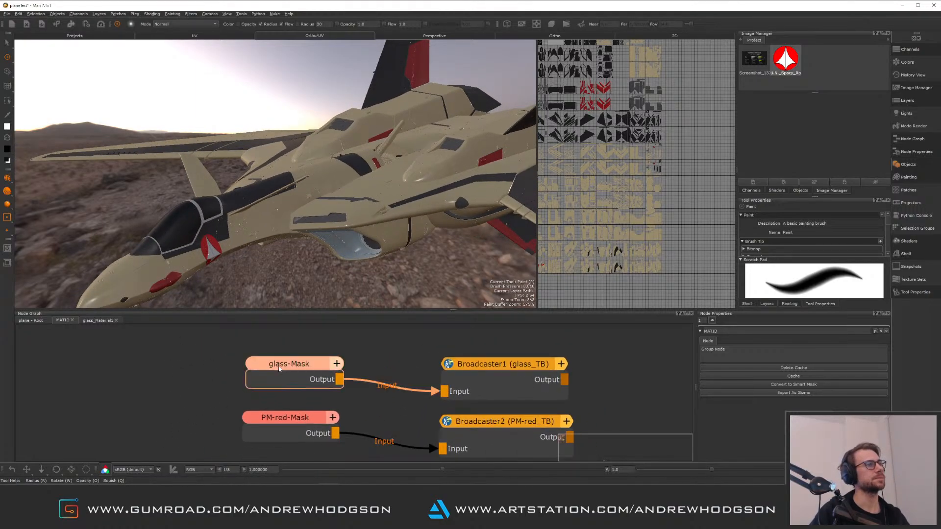
{"action": "left_click", "coordinate": [707, 332]}
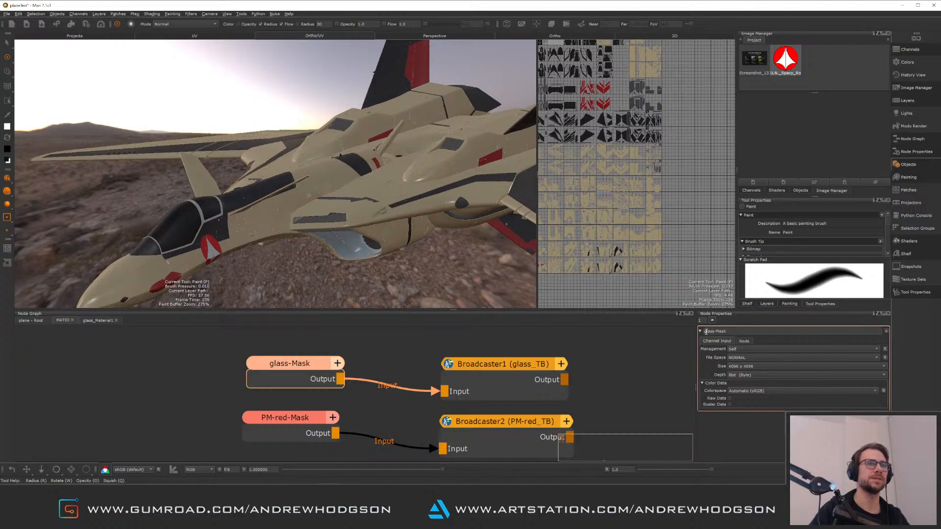
{"action": "key", "text": "Delete"}
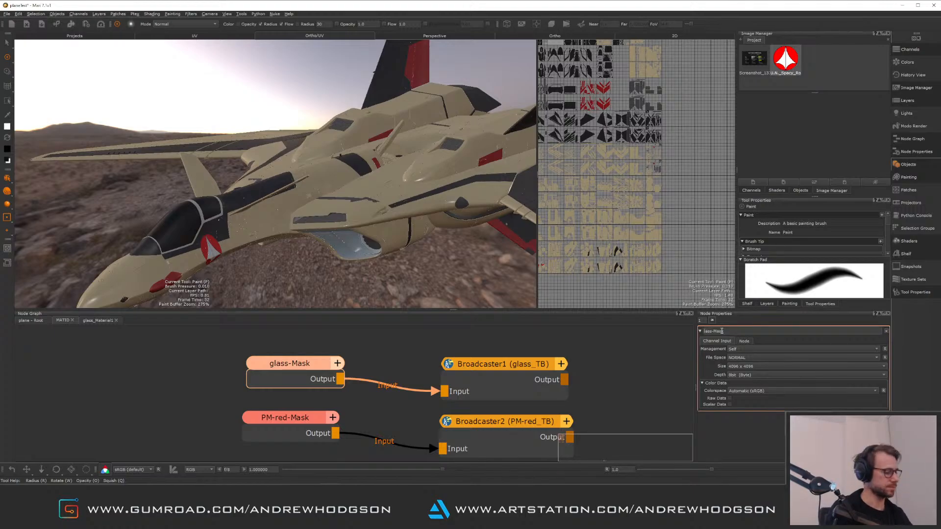
{"action": "type", "text": "cockpit"}
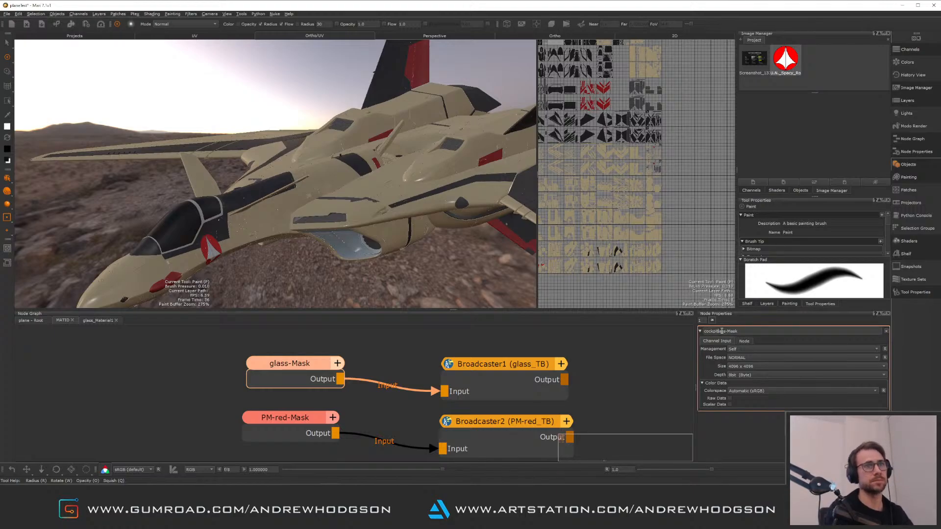
{"action": "type", "text": "G"}
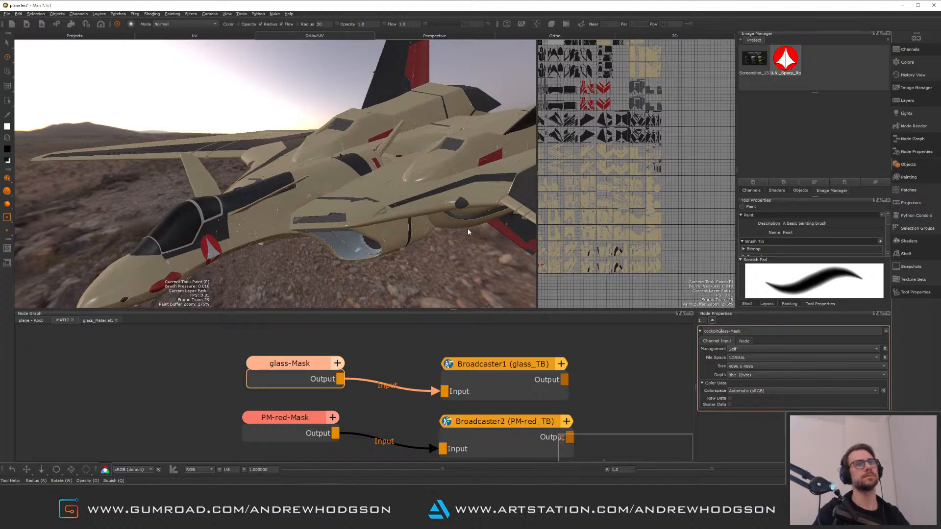
{"action": "key", "text": "Return"}
Add a new 4096 x 4096 Paint node filled with black to the MAT ID graph
{"action": "middle_click_drag", "start_coordinate": [477, 386], "coordinate": [391, 392]}
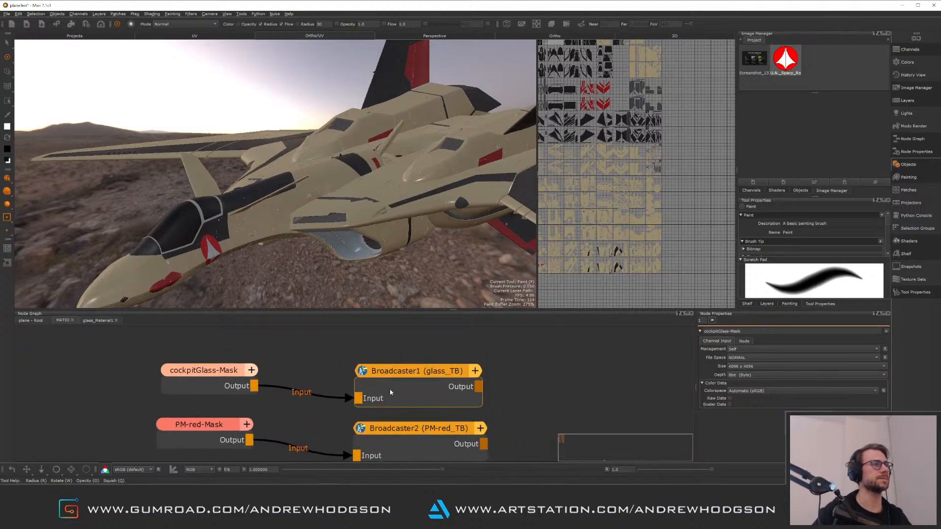
{"action": "right_click_drag", "start_coordinate": [391, 392], "coordinate": [318, 376], "text": "alt"}
{"action": "middle_click_drag", "start_coordinate": [317, 376], "coordinate": [325, 396], "text": "alt"}
{"action": "right_click_drag", "start_coordinate": [325, 396], "coordinate": [329, 439], "text": "alt"}
{"action": "left_click_drag", "start_coordinate": [271, 354], "coordinate": [419, 397]}
{"action": "left_click_drag", "start_coordinate": [367, 375], "coordinate": [371, 361]}
{"action": "left_click", "coordinate": [367, 393]}
{"action": "right_click_drag", "start_coordinate": [340, 381], "coordinate": [304, 398], "text": "alt"}
{"action": "middle_click_drag", "start_coordinate": [304, 398], "coordinate": [309, 375], "text": "alt"}
{"action": "right_click_drag", "start_coordinate": [310, 375], "coordinate": [302, 377], "text": "alt"}
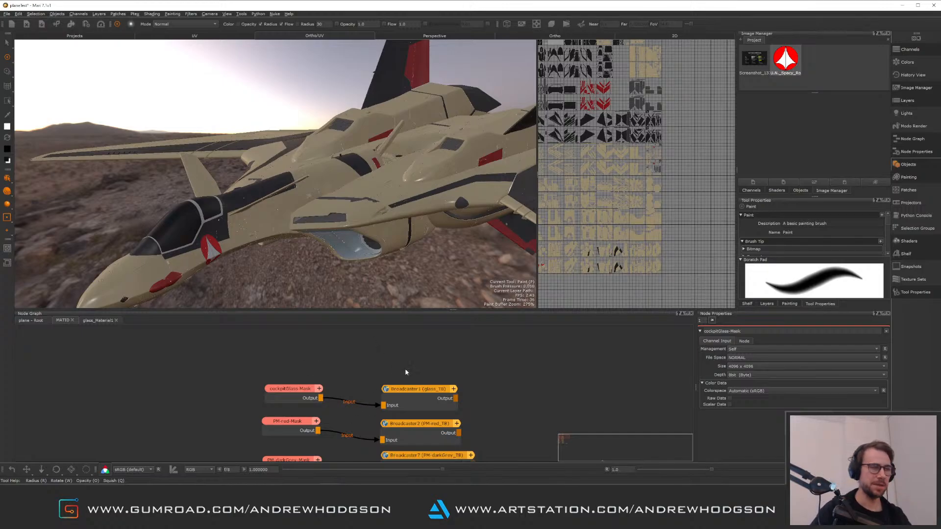
{"action": "right_click_drag", "start_coordinate": [350, 370], "coordinate": [309, 367], "text": "alt"}
{"action": "middle_click_drag", "start_coordinate": [283, 362], "coordinate": [319, 376], "text": "alt"}
{"action": "right_click_drag", "start_coordinate": [325, 368], "coordinate": [303, 373], "text": "alt"}
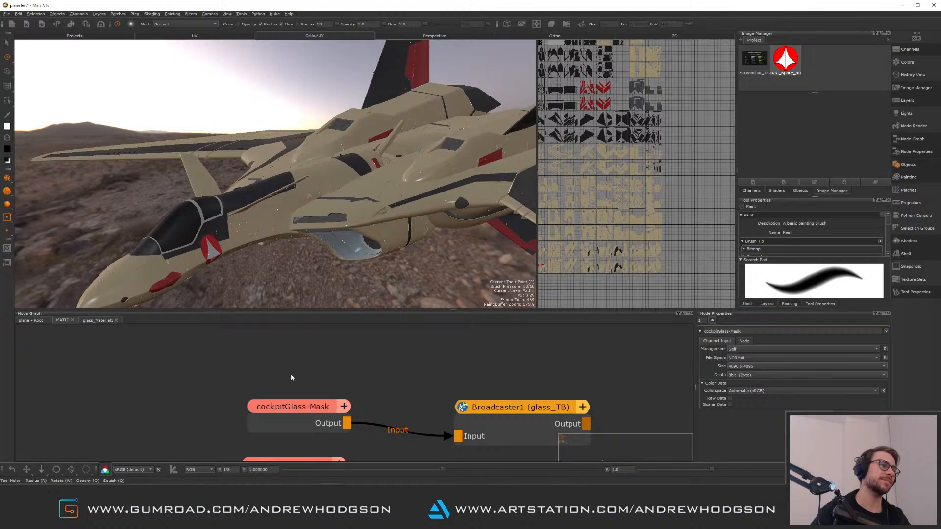
{"action": "middle_click_drag", "start_coordinate": [291, 378], "coordinate": [327, 340], "text": "alt"}
{"action": "left_click", "coordinate": [316, 414]}
{"action": "middle_click_drag", "start_coordinate": [306, 379], "coordinate": [277, 424], "text": "alt"}
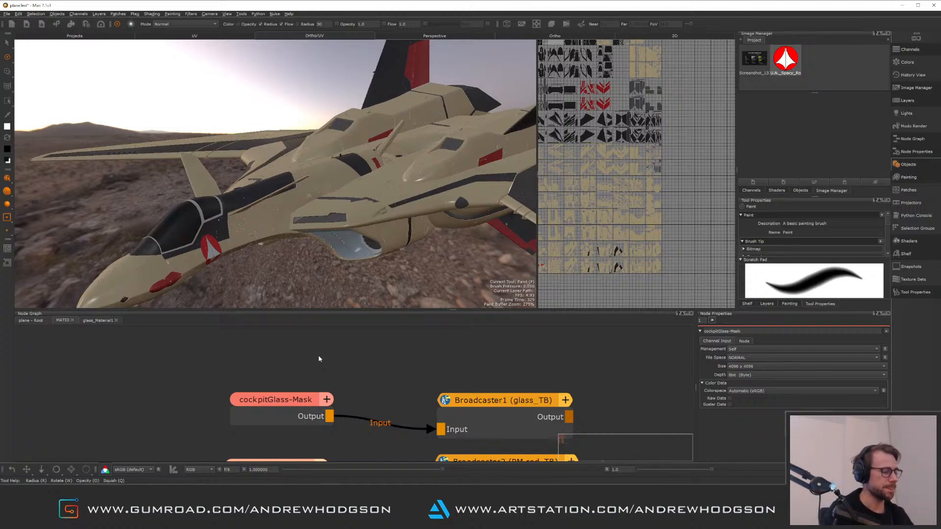
{"action": "key", "text": "p"}
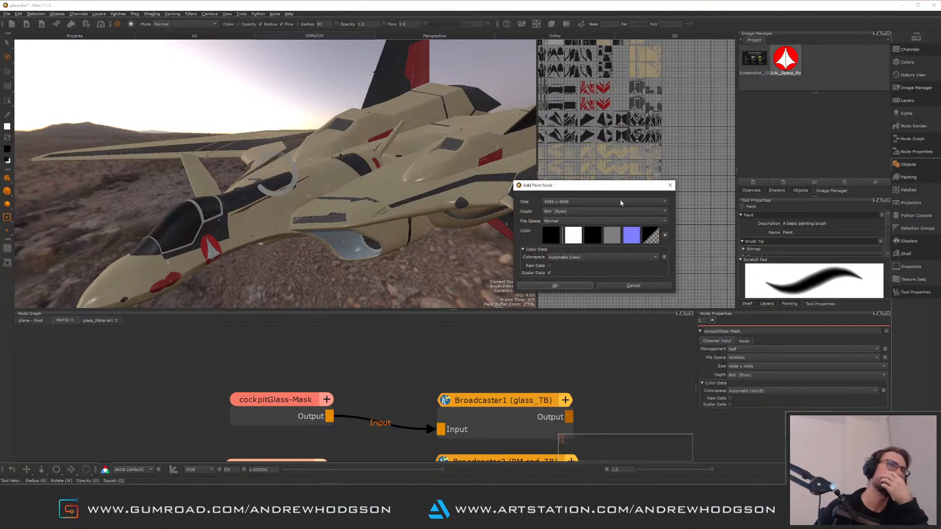
{"action": "left_click", "coordinate": [551, 235]}
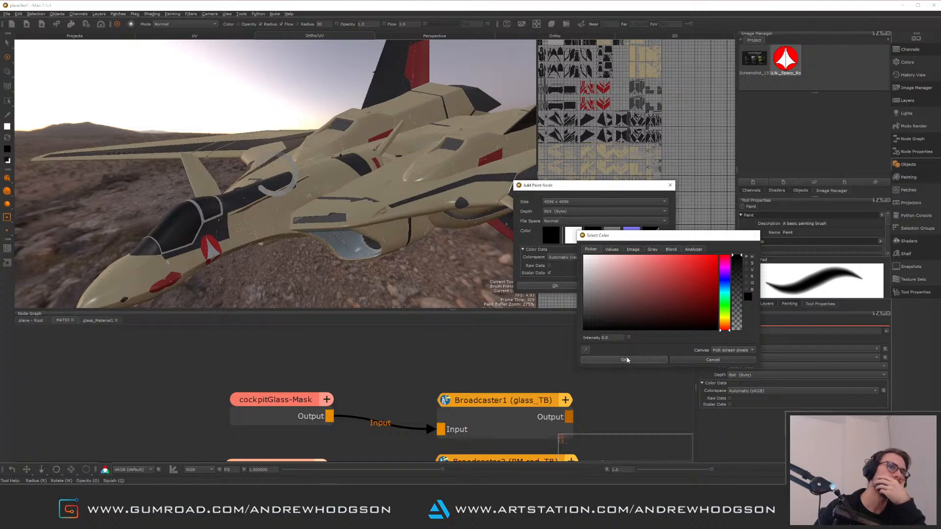
{"action": "left_click", "coordinate": [627, 359]}
{"action": "left_click", "coordinate": [555, 285]}
Place the new Paint node above cockpitGlass-Mask and rename it lightGlass-Mask
{"action": "left_click_drag", "start_coordinate": [370, 362], "coordinate": [270, 346]}
{"action": "double_click", "coordinate": [270, 347]}
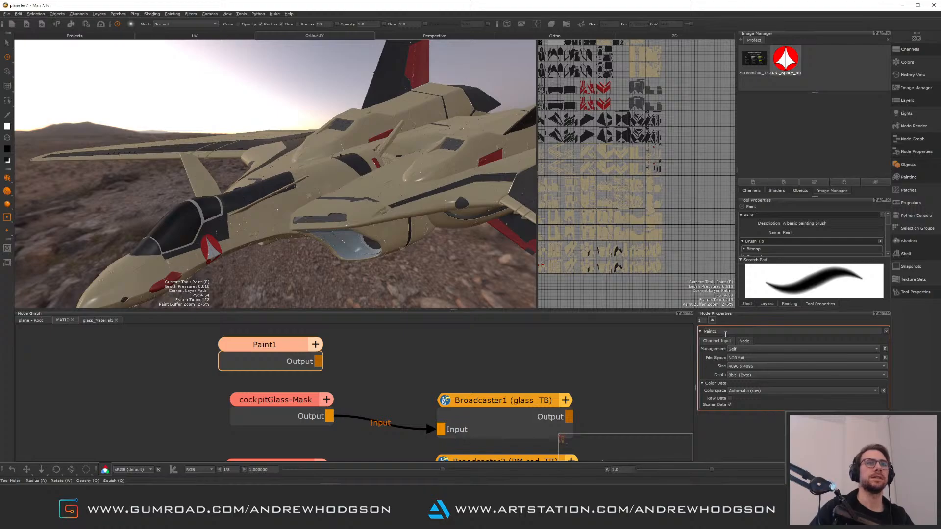
{"action": "left_click_drag", "start_coordinate": [733, 333], "coordinate": [693, 332]}
{"action": "type", "text": "li"}
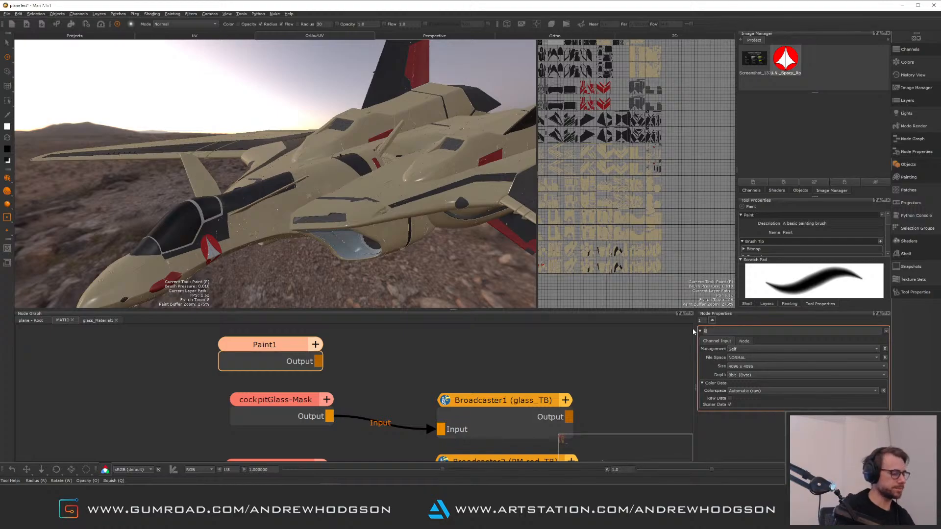
{"action": "type", "text": "ghtGlass"}
{"action": "key", "text": "Return"}
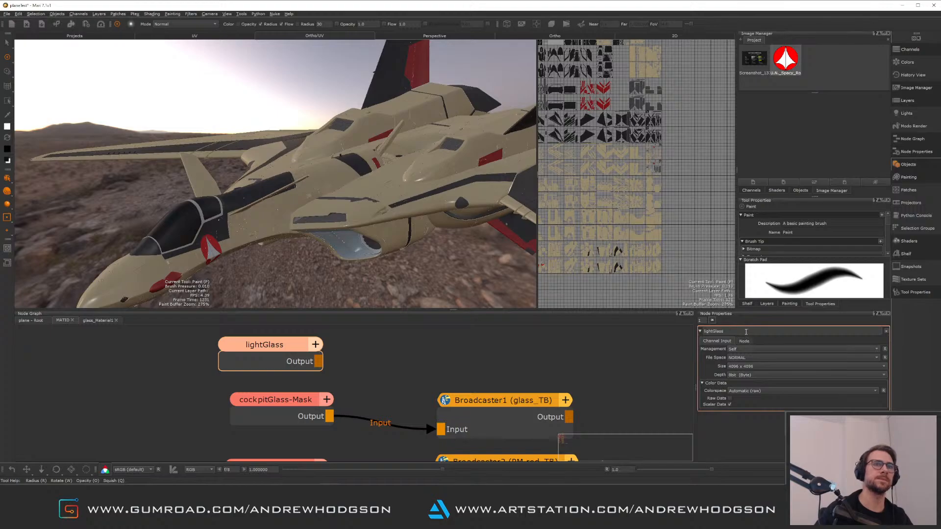
{"action": "type", "text": "-Mask"}
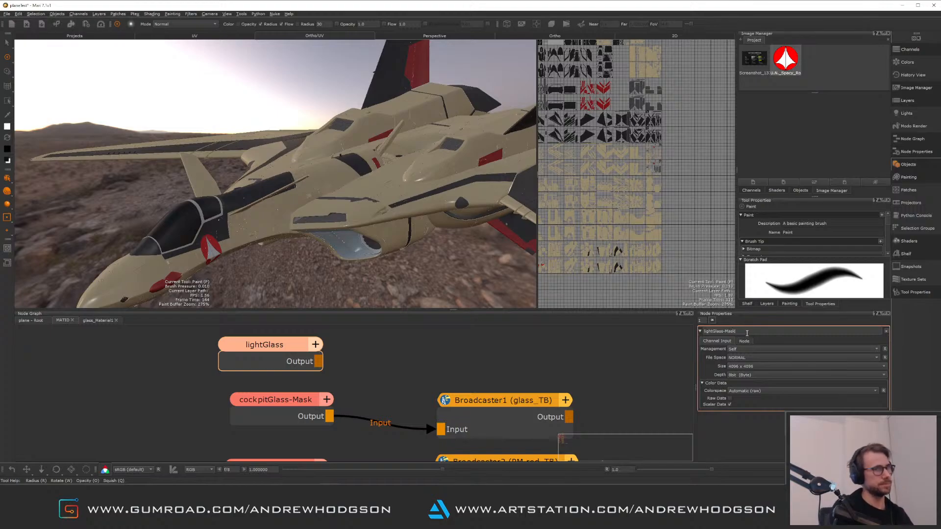
{"action": "key", "text": "Return"}
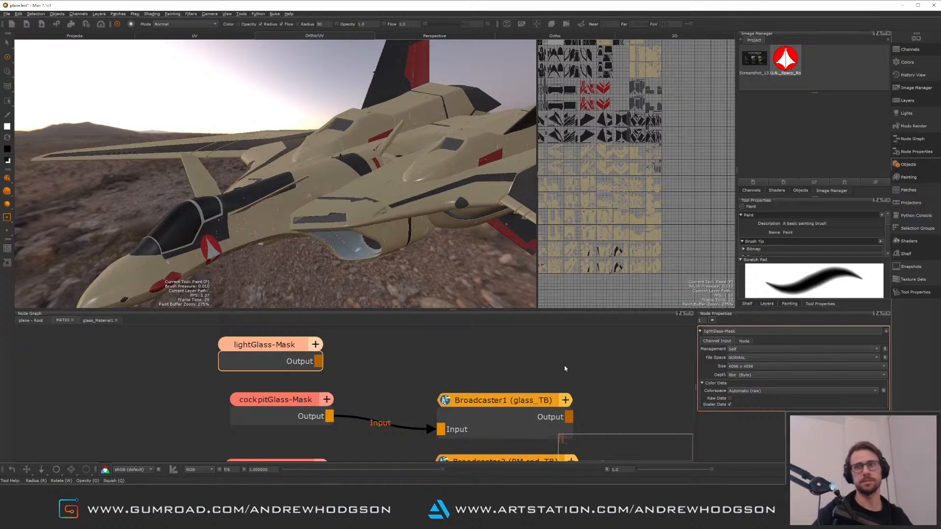
{"action": "left_click", "coordinate": [559, 350]}
{"action": "middle_click_drag", "start_coordinate": [460, 358], "coordinate": [481, 361]}
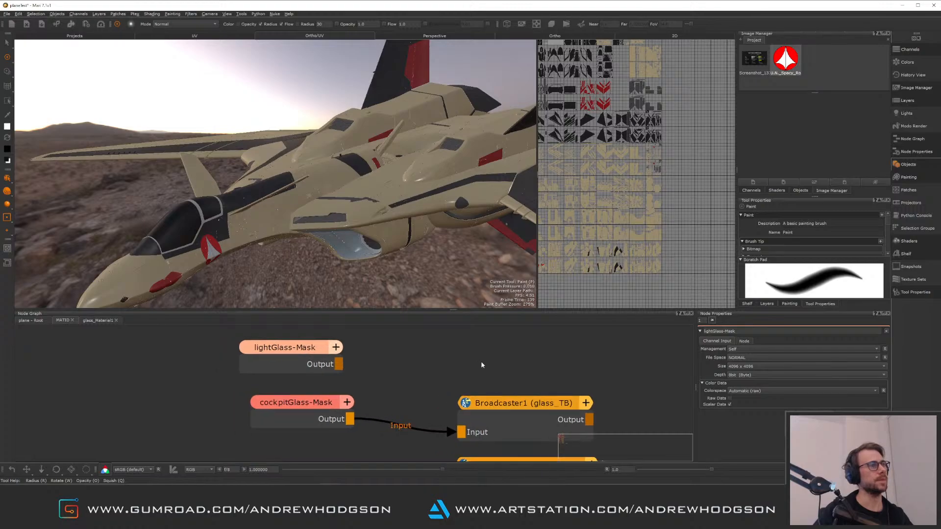
{"action": "left_click", "coordinate": [296, 360]}
{"action": "left_click_drag", "start_coordinate": [295, 350], "coordinate": [309, 356]}
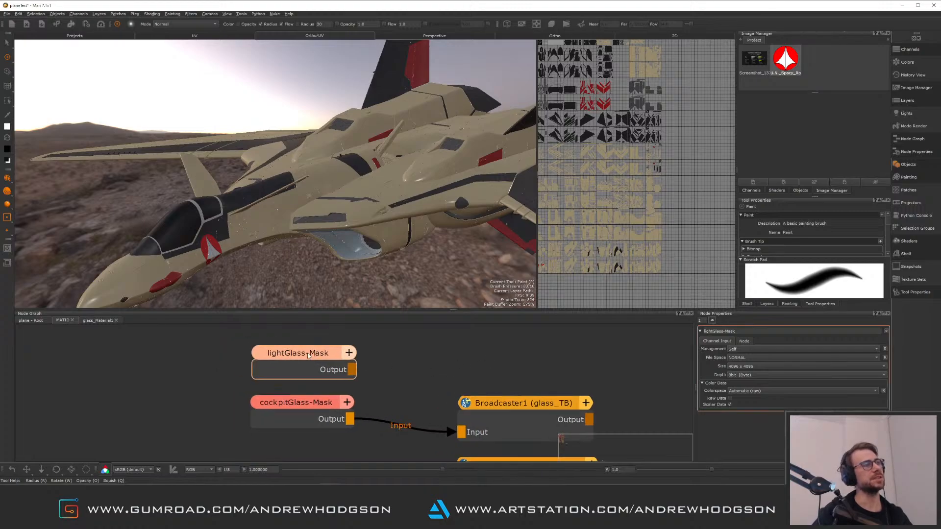
Create a Broadcaster node fed by lightGlass-Mask's output, then return to the root graph
{"action": "left_click", "coordinate": [412, 361]}
{"action": "key", "text": "Tab"}
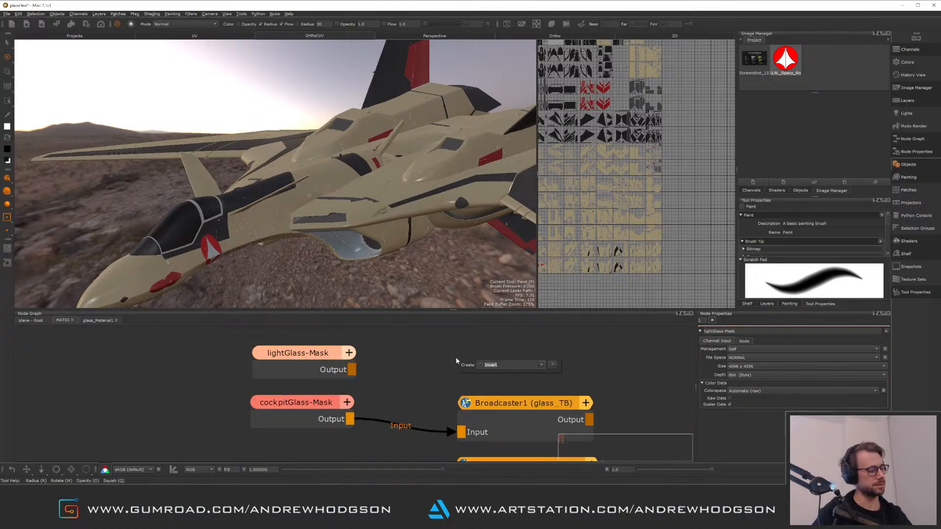
{"action": "type", "text": "broad"}
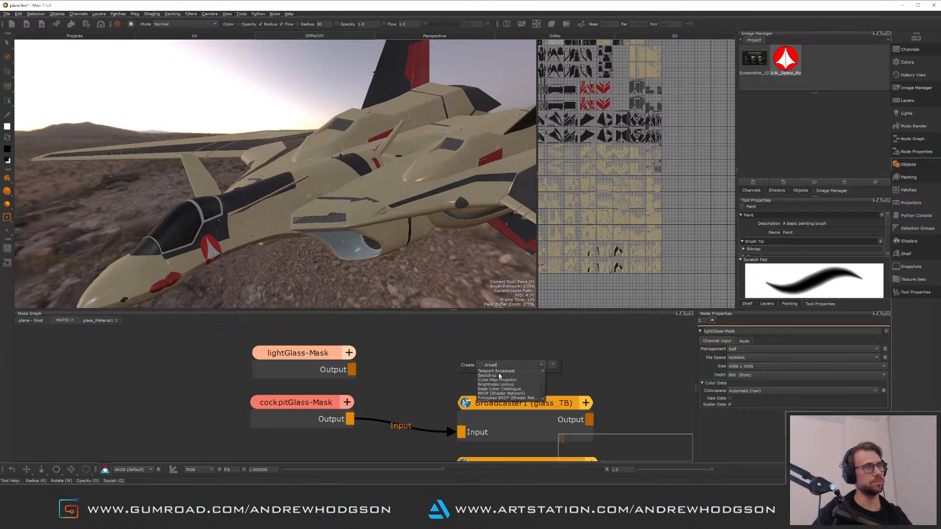
{"action": "key", "text": "Escape"}
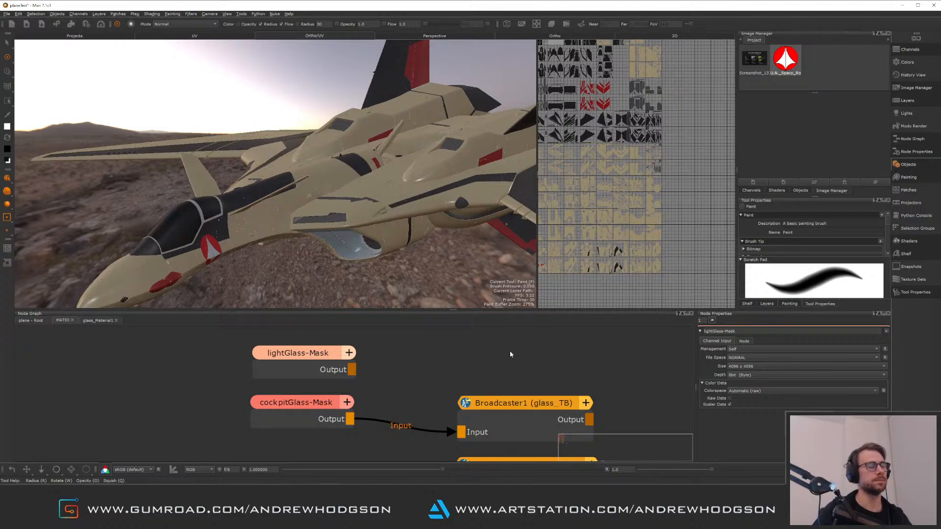
{"action": "scroll", "coordinate": [447, 371], "scroll_direction": "down", "scroll_amount": 5}
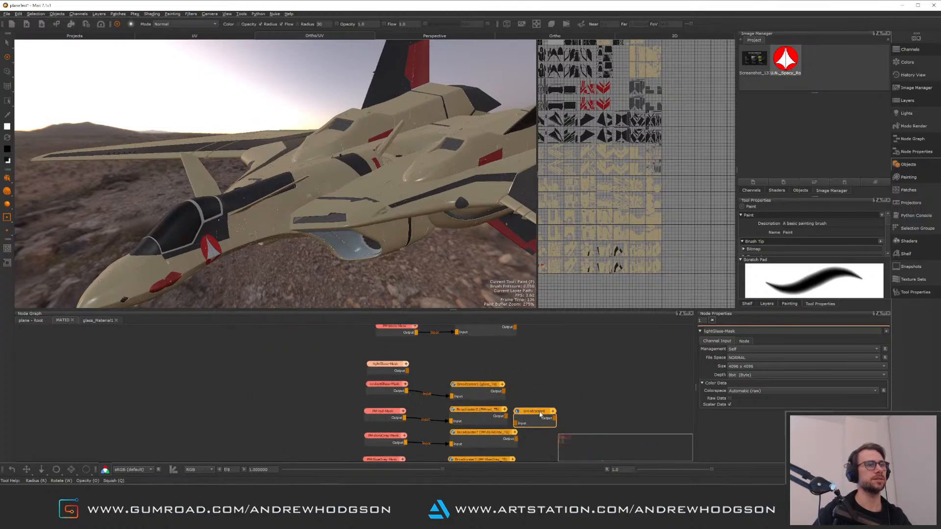
{"action": "left_click_drag", "start_coordinate": [539, 417], "coordinate": [471, 365]}
{"action": "right_click_drag", "start_coordinate": [510, 384], "coordinate": [479, 335], "text": "alt"}
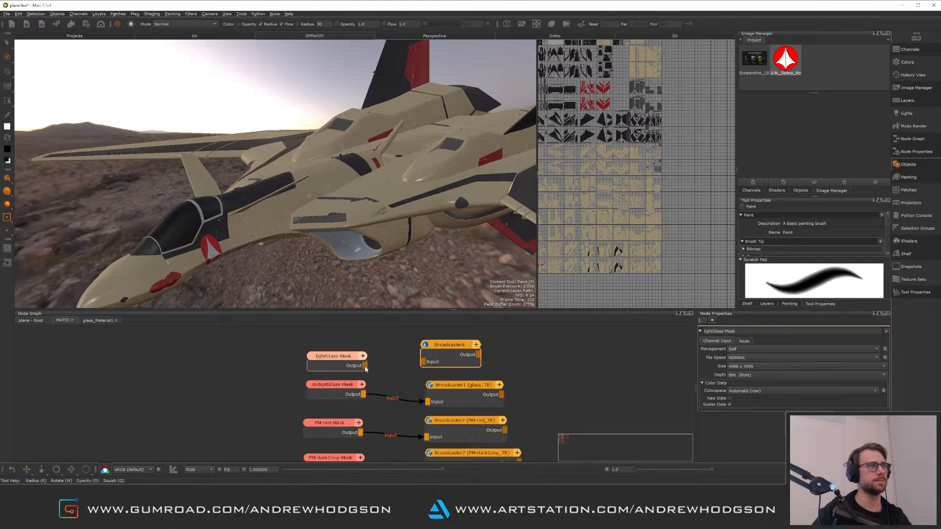
{"action": "left_click_drag", "start_coordinate": [365, 366], "coordinate": [463, 347]}
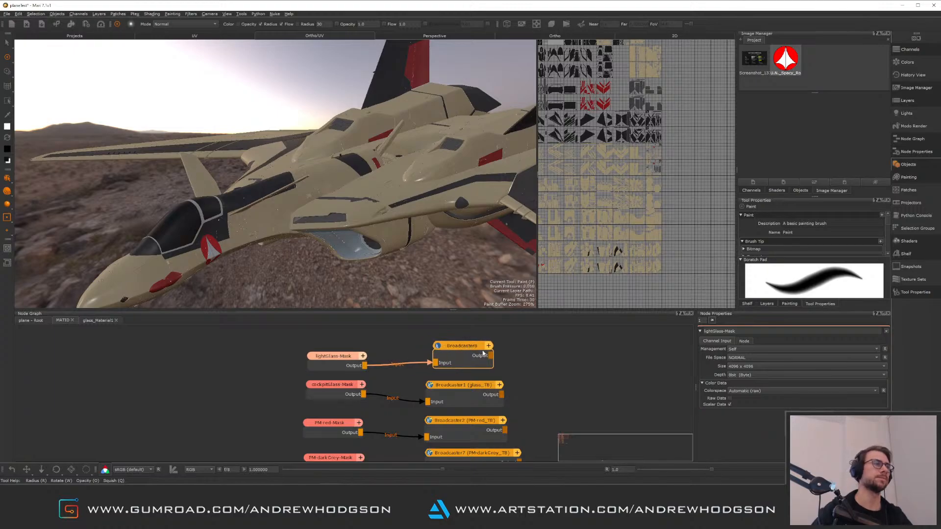
{"action": "left_click", "coordinate": [28, 322]}
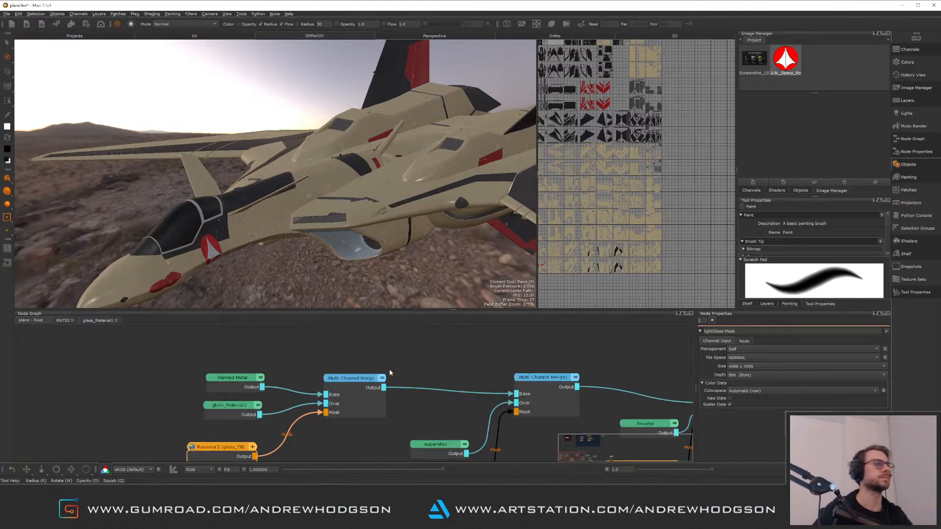
Locate the Template_Material node and paste a copy of it into the glass material graph below the merge chain
{"action": "middle_click_drag", "start_coordinate": [443, 385], "coordinate": [338, 332]}
{"action": "middle_click_drag", "start_coordinate": [428, 370], "coordinate": [456, 372]}
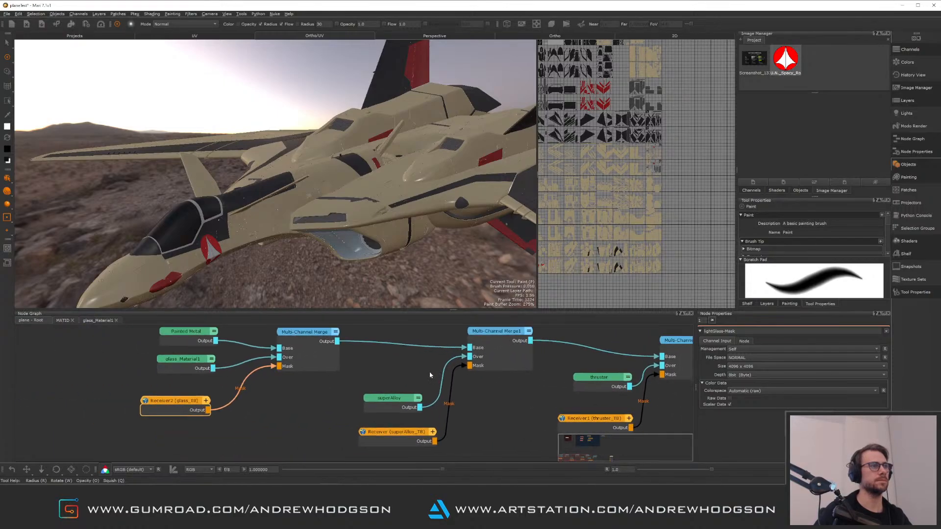
{"action": "middle_click_drag", "start_coordinate": [291, 353], "coordinate": [439, 375]}
{"action": "mouse_move", "coordinate": [238, 336]}
{"action": "left_mouse_down"}
{"action": "mouse_move", "coordinate": [479, 436]}
{"action": "mouse_move", "coordinate": [490, 455]}
{"action": "left_mouse_up"}
{"action": "left_click_drag", "start_coordinate": [485, 389], "coordinate": [288, 383]}
{"action": "left_click", "coordinate": [320, 390]}
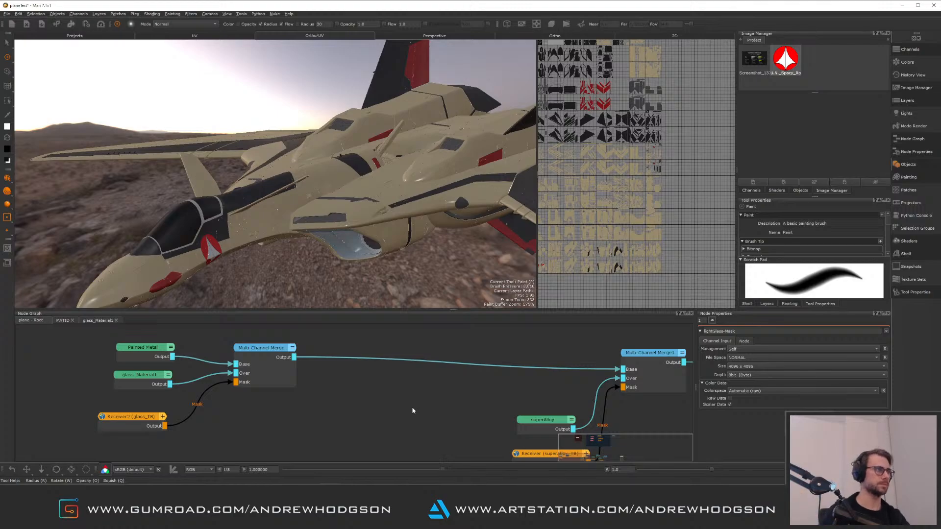
{"action": "middle_click_drag", "start_coordinate": [559, 348], "coordinate": [416, 410]}
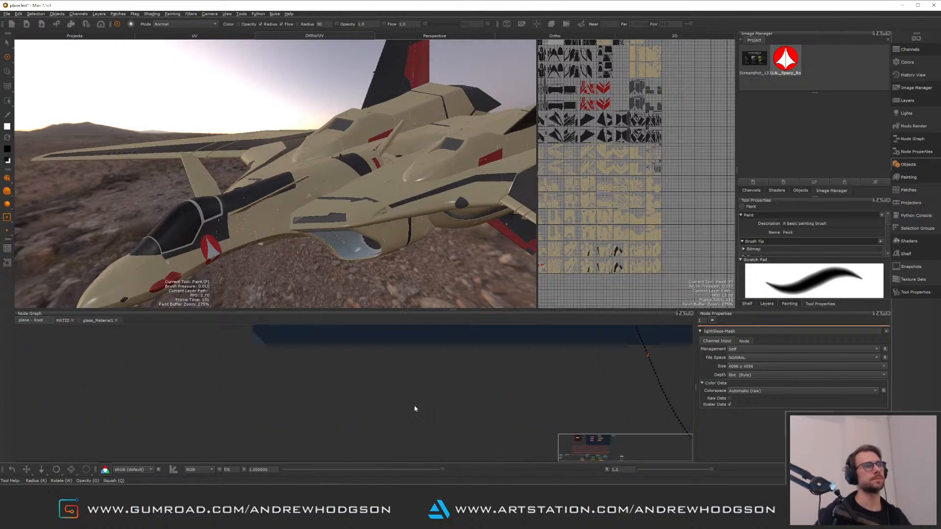
{"action": "right_click_drag", "start_coordinate": [461, 397], "coordinate": [450, 436], "text": "alt"}
{"action": "middle_click_drag", "start_coordinate": [448, 386], "coordinate": [286, 476]}
{"action": "left_click", "coordinate": [487, 343]}
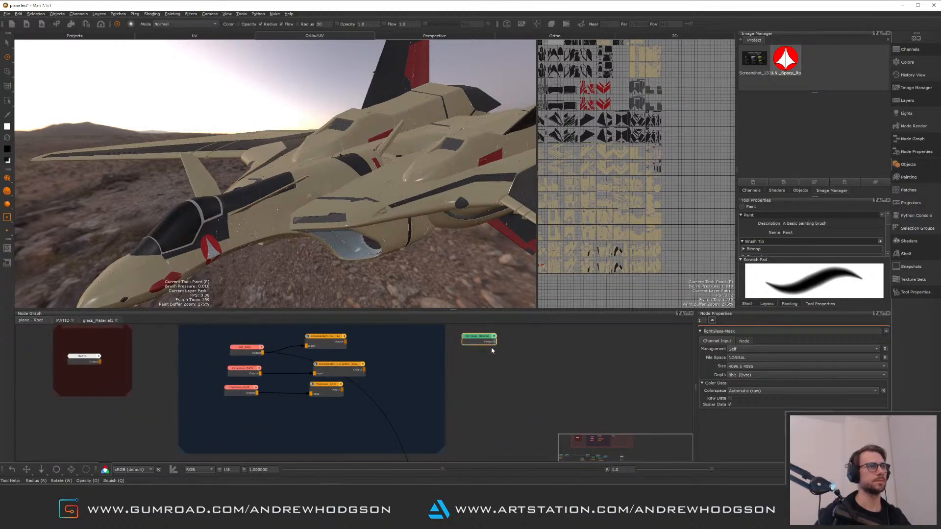
{"action": "middle_click_drag", "start_coordinate": [188, 458], "coordinate": [525, 300]}
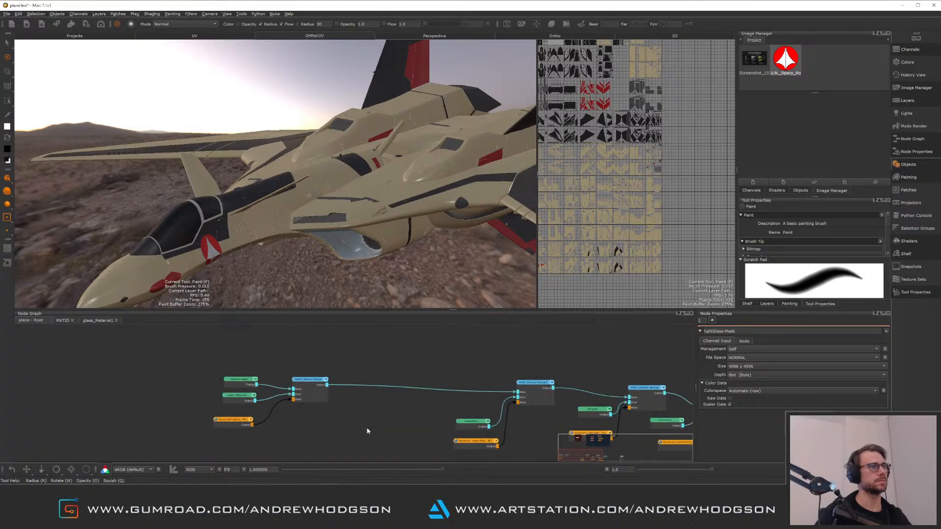
{"action": "key", "text": "ctrl+v"}
{"action": "right_click_drag", "start_coordinate": [361, 416], "coordinate": [380, 389], "text": "alt"}
{"action": "middle_click_drag", "start_coordinate": [377, 402], "coordinate": [374, 351]}
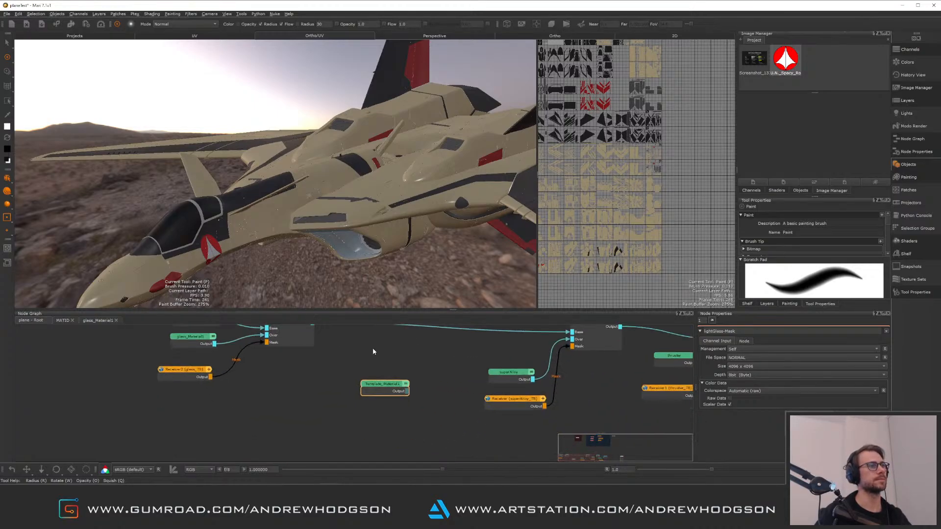
Rename the pasted template material node to lightGlass
{"action": "right_click_drag", "start_coordinate": [398, 414], "coordinate": [382, 374], "text": "alt"}
{"action": "double_click", "coordinate": [382, 374]}
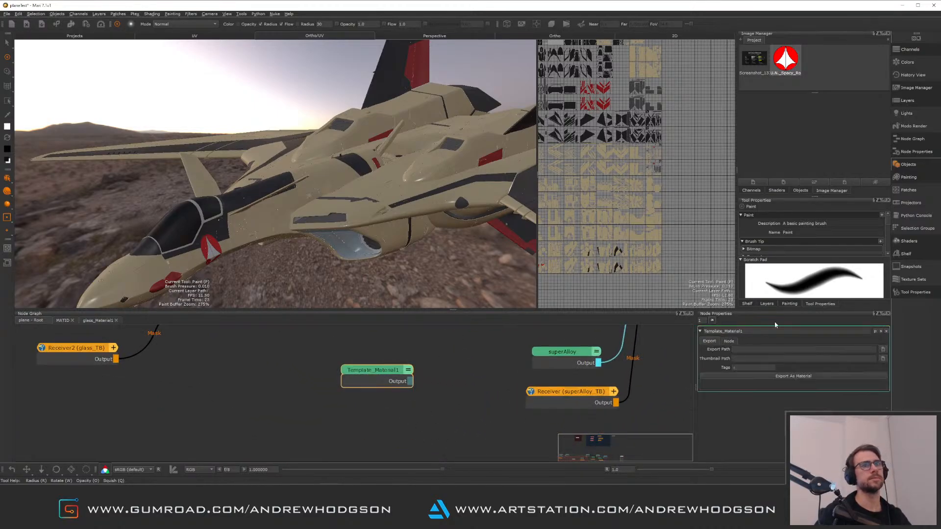
{"action": "type", "text": "lightG"}
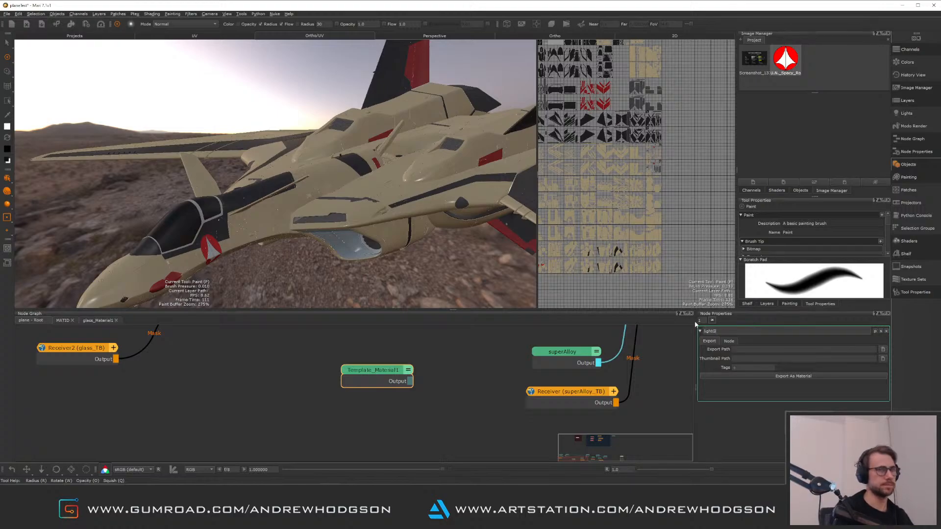
{"action": "type", "text": "ass"}
{"action": "key", "text": "Return"}
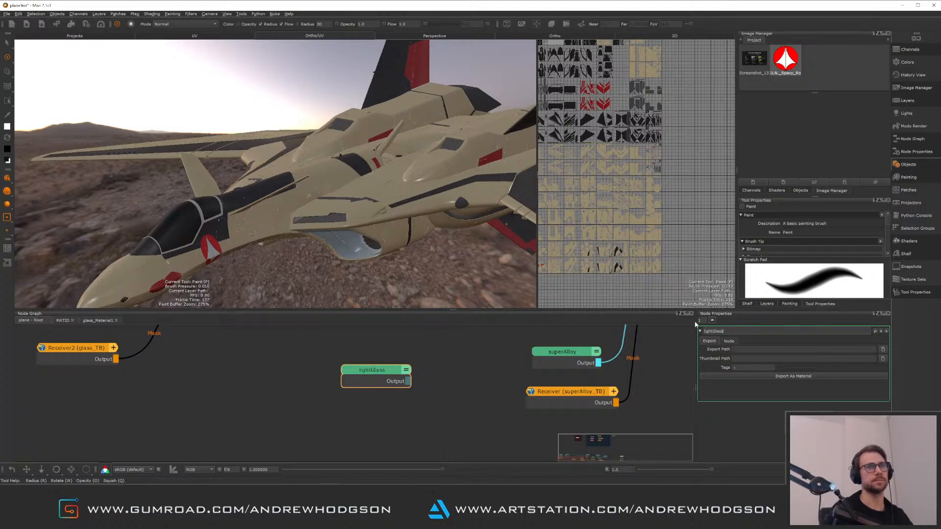
{"action": "left_click", "coordinate": [487, 390]}
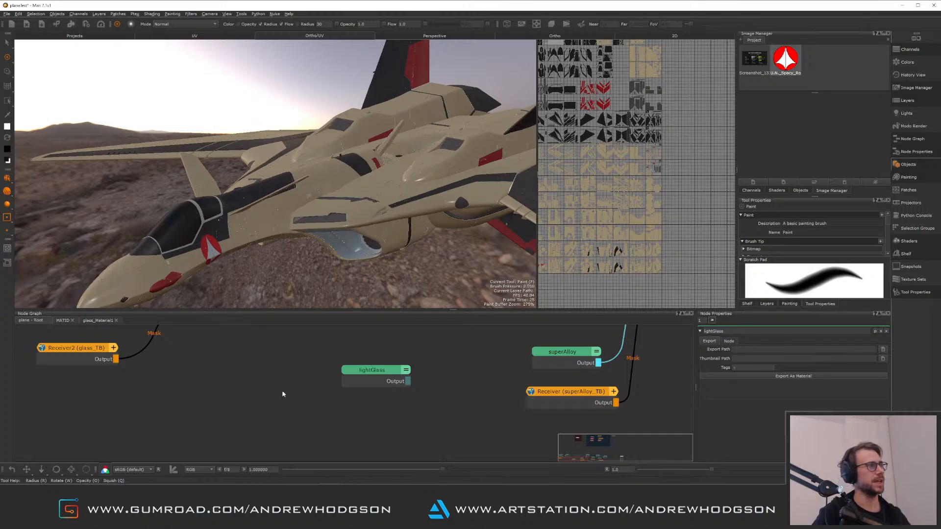
Reposition the lightGlass node and create a new Multi-Channel Merge node beside it
{"action": "middle_click_drag", "start_coordinate": [293, 375], "coordinate": [258, 418]}
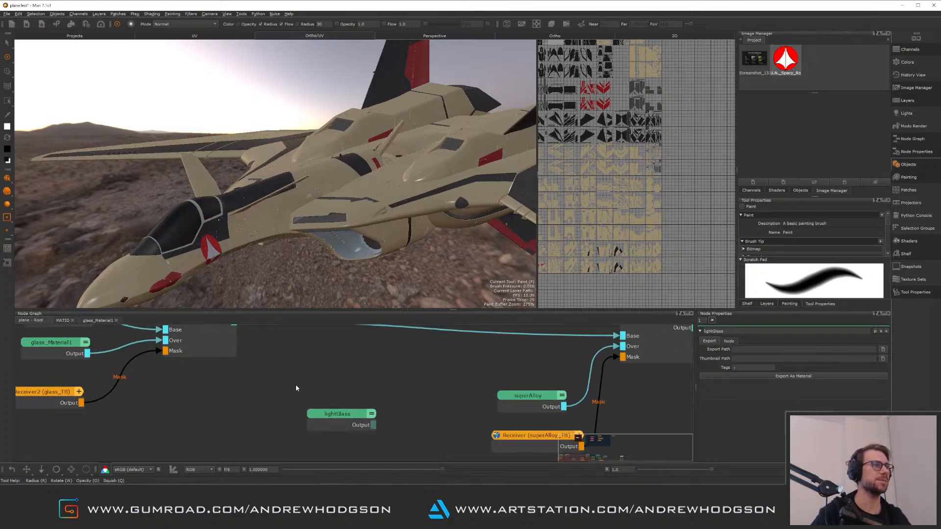
{"action": "scroll", "coordinate": [295, 388], "scroll_direction": "down", "scroll_amount": 2}
{"action": "left_click_drag", "start_coordinate": [326, 416], "coordinate": [283, 425]}
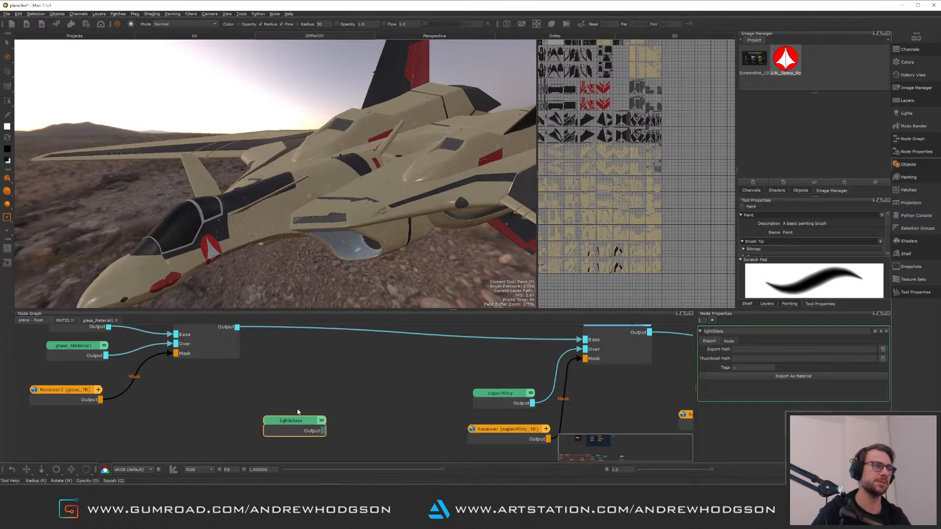
{"action": "left_click_drag", "start_coordinate": [297, 423], "coordinate": [297, 419]}
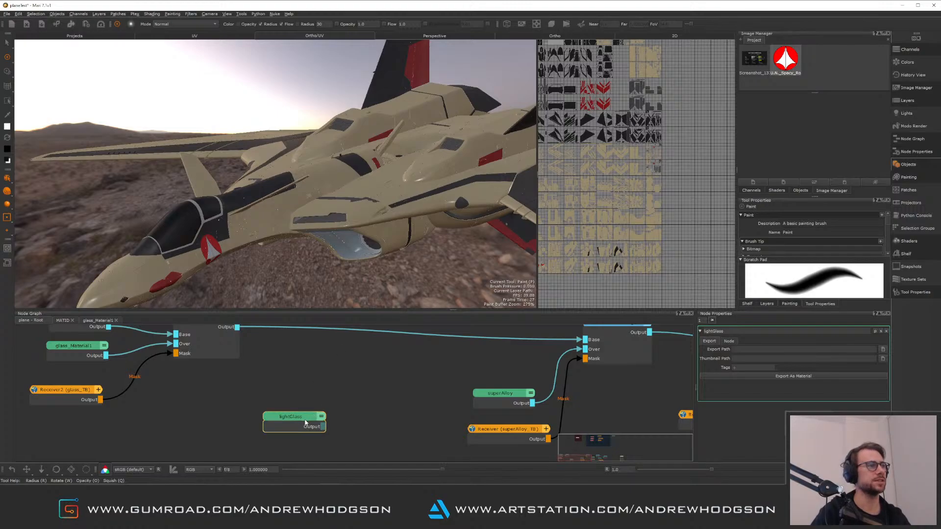
{"action": "mouse_move", "coordinate": [309, 381]}
{"action": "middle_mouse_down"}
{"action": "mouse_move", "coordinate": [376, 402]}
{"action": "mouse_move", "coordinate": [388, 380]}
{"action": "mouse_move", "coordinate": [309, 416]}
{"action": "mouse_move", "coordinate": [304, 377]}
{"action": "middle_mouse_up"}
{"action": "scroll", "coordinate": [384, 412], "scroll_direction": "down", "scroll_amount": 1}
{"action": "scroll", "coordinate": [384, 414], "scroll_direction": "up", "scroll_amount": 2}
{"action": "left_click_drag", "start_coordinate": [395, 426], "coordinate": [361, 434]}
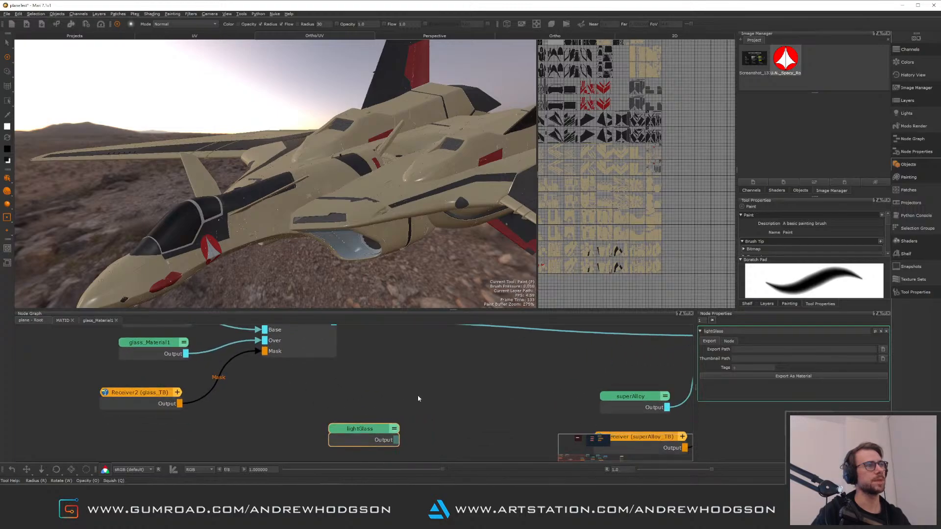
{"action": "middle_click_drag", "start_coordinate": [454, 371], "coordinate": [380, 393]}
{"action": "key", "text": "Tab"}
{"action": "type", "text": "m"}
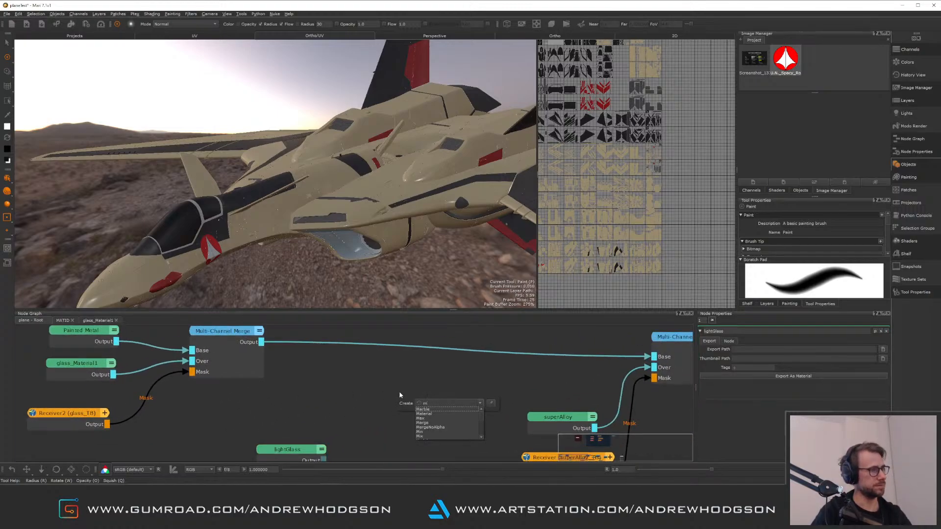
{"action": "type", "text": "ulti"}
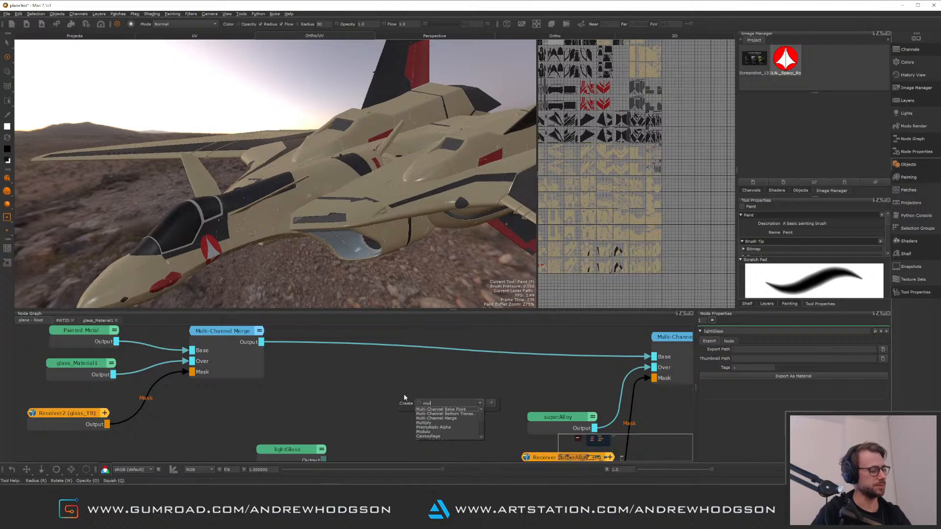
{"action": "left_click", "coordinate": [454, 419]}
{"action": "left_click", "coordinate": [613, 251]}
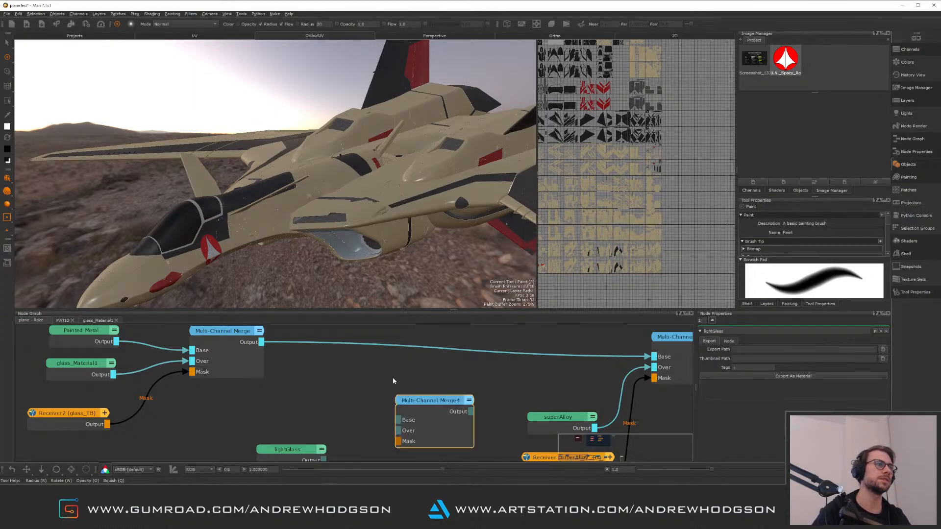
Insert the new Multi-Channel Merge between the two existing merges, feeding lightGlass into its Over input
{"action": "left_click_drag", "start_coordinate": [434, 397], "coordinate": [386, 370]}
{"action": "left_click_drag", "start_coordinate": [303, 452], "coordinate": [352, 392]}
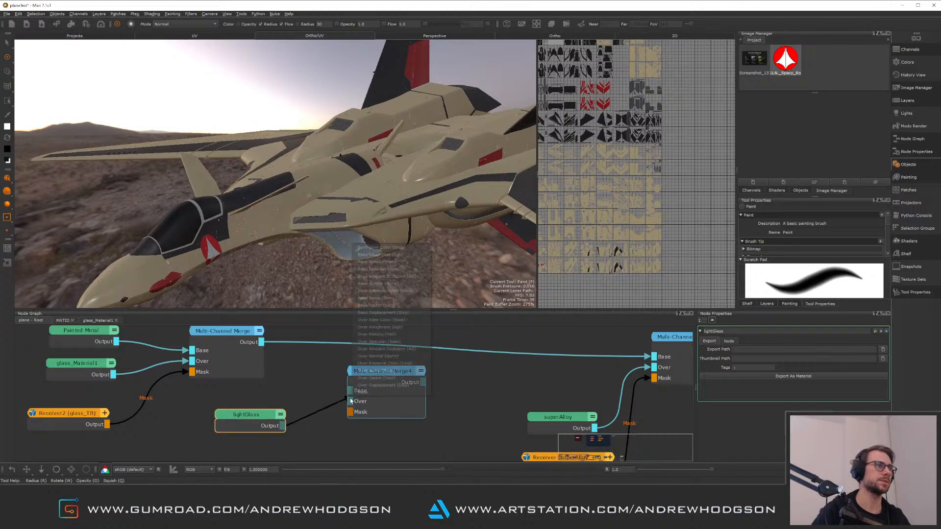
{"action": "left_click", "coordinate": [321, 393]}
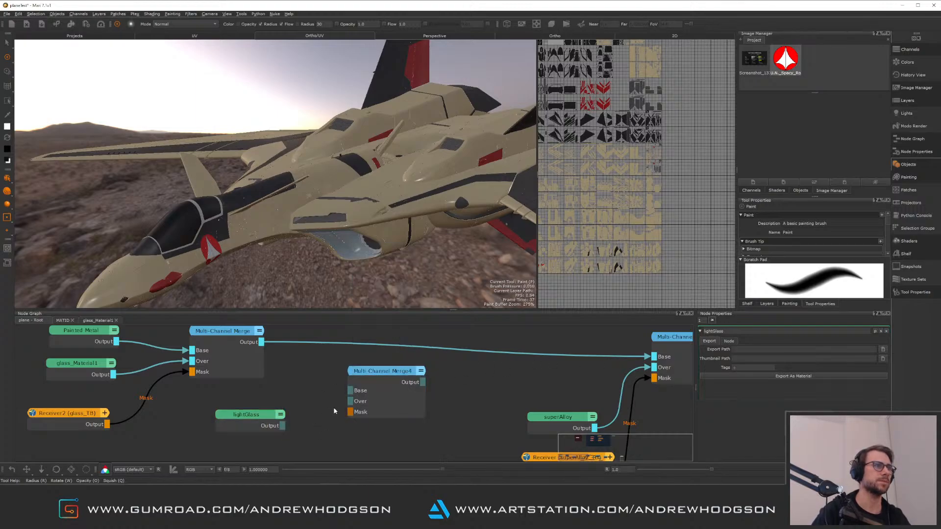
{"action": "left_click_drag", "start_coordinate": [654, 356], "coordinate": [350, 391]}
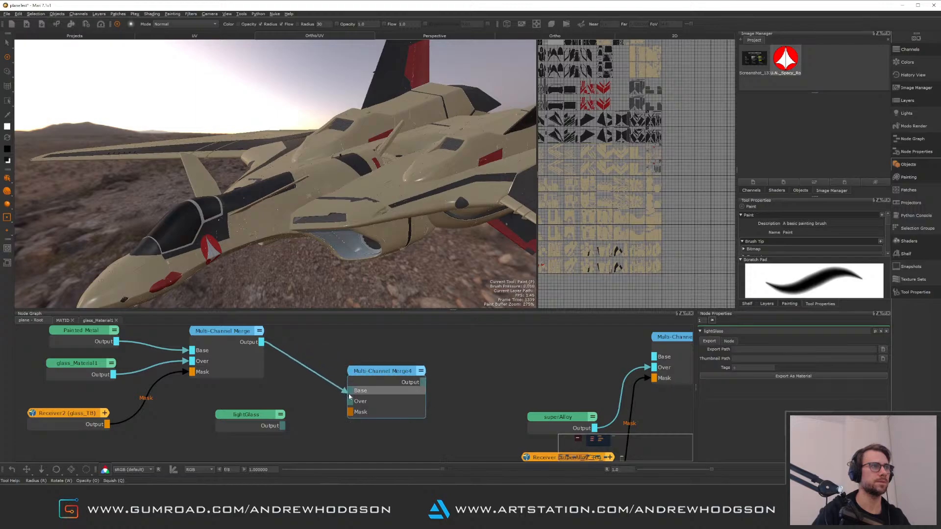
{"action": "left_click_drag", "start_coordinate": [423, 382], "coordinate": [654, 356]}
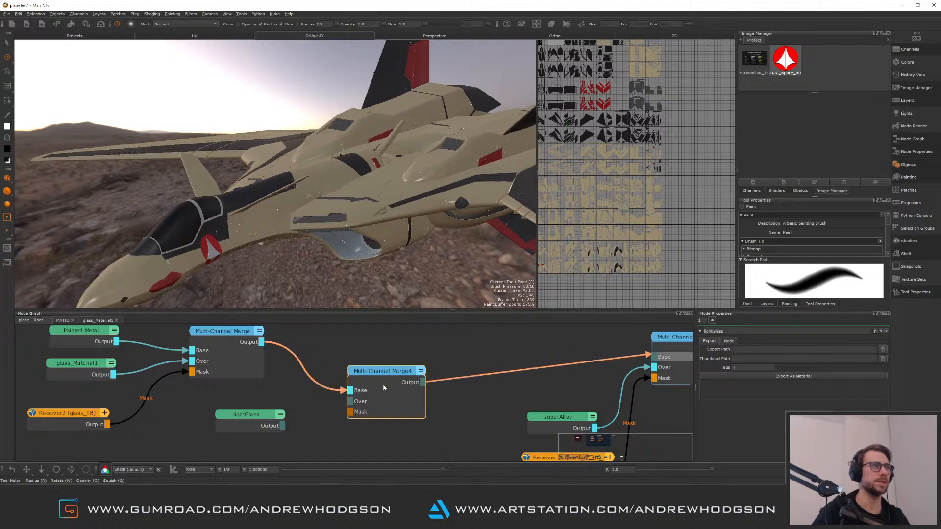
{"action": "left_click_drag", "start_coordinate": [283, 425], "coordinate": [350, 401]}
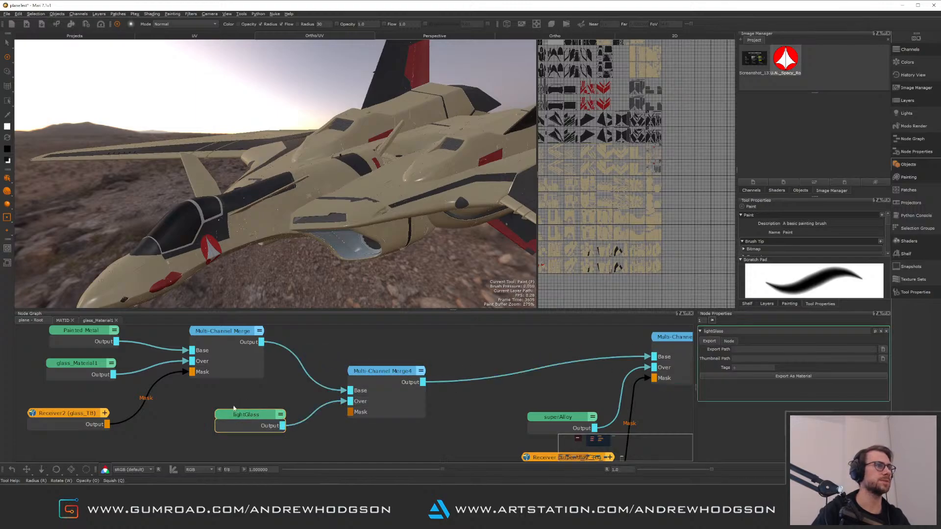
{"action": "left_click_drag", "start_coordinate": [299, 421], "coordinate": [276, 412]}
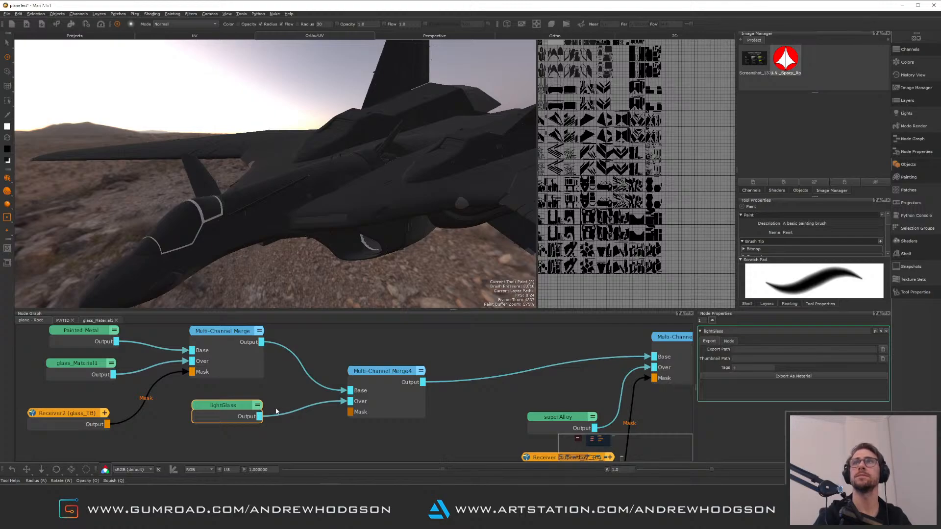
{"action": "left_click", "coordinate": [286, 424]}
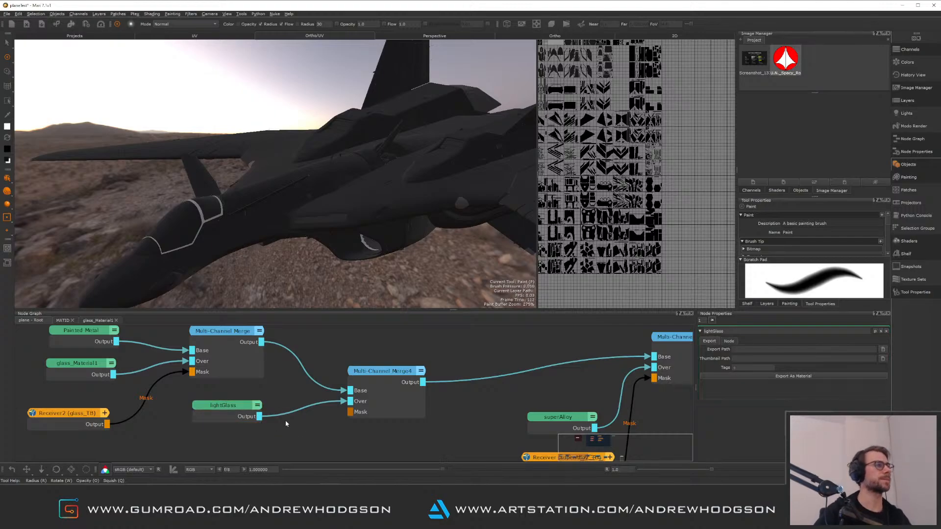
Add a Receiver node below lightGlass and browse its list of broadcast channels
{"action": "middle_click_drag", "start_coordinate": [286, 423], "coordinate": [376, 410]}
{"action": "key", "text": "Tab"}
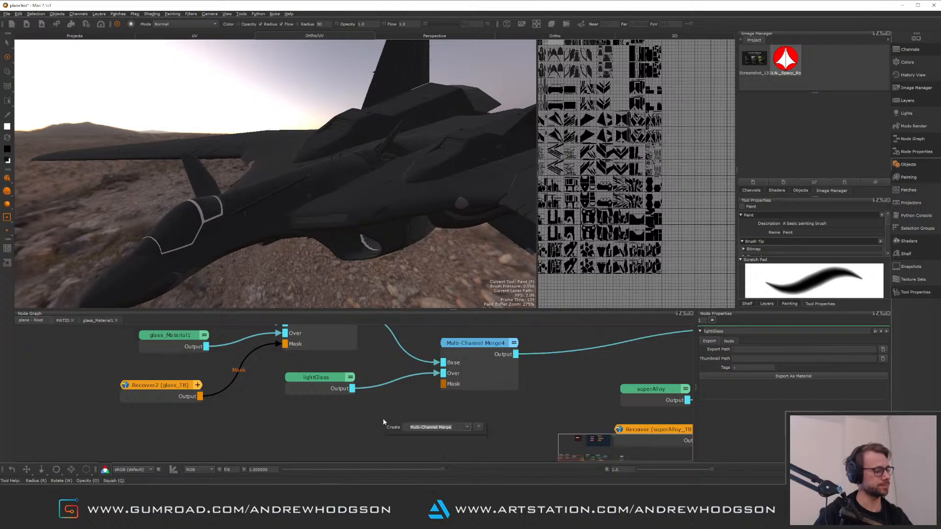
{"action": "type", "text": "reci"}
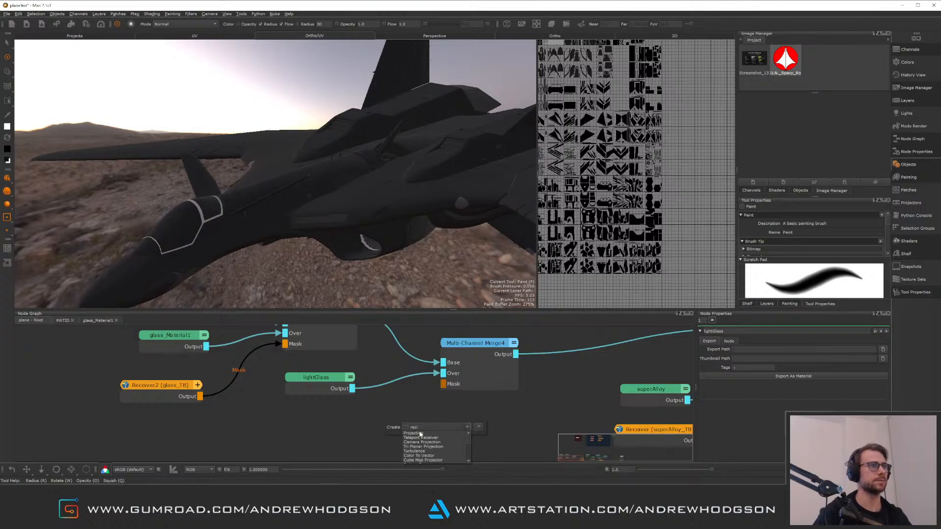
{"action": "left_click", "coordinate": [441, 438]}
{"action": "left_click_drag", "start_coordinate": [441, 437], "coordinate": [371, 437]}
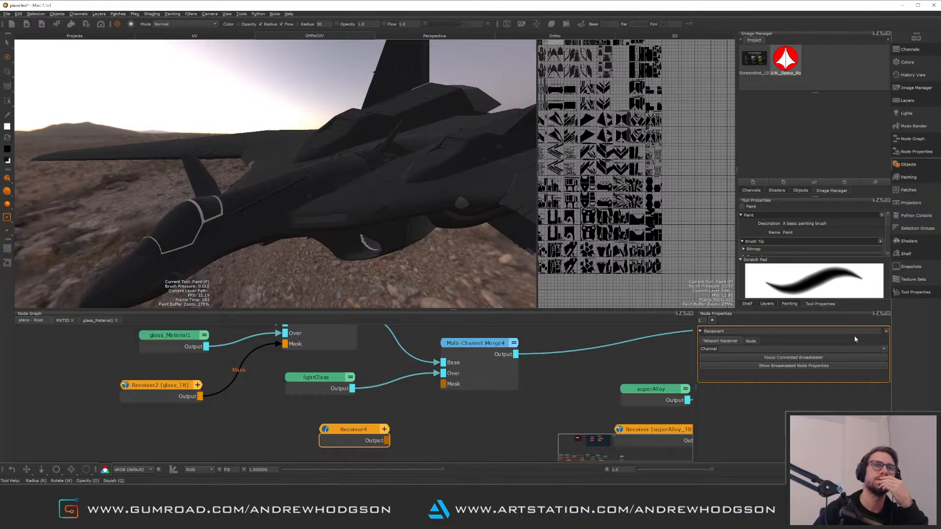
{"action": "left_click", "coordinate": [884, 349]}
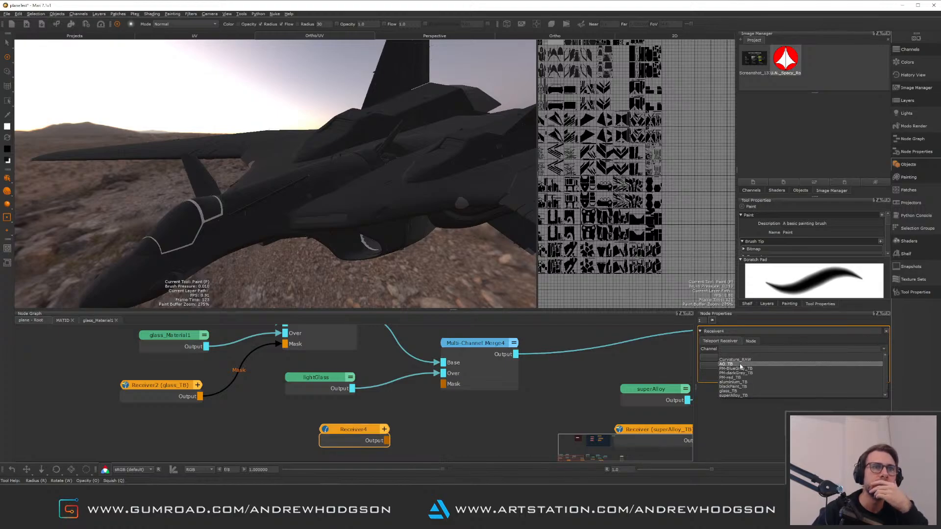
{"action": "scroll", "coordinate": [886, 378], "scroll_direction": "down", "scroll_amount": 1}
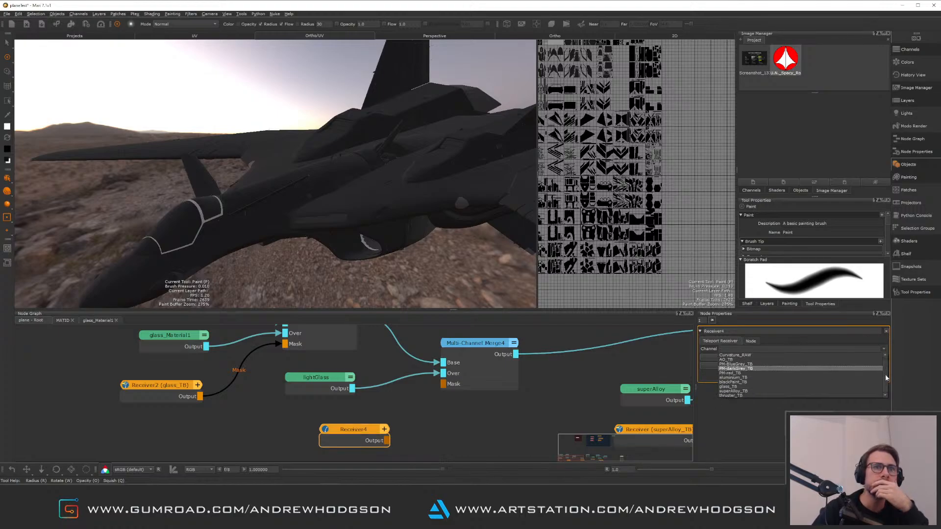
{"action": "scroll", "coordinate": [888, 379], "scroll_direction": "up", "scroll_amount": 1}
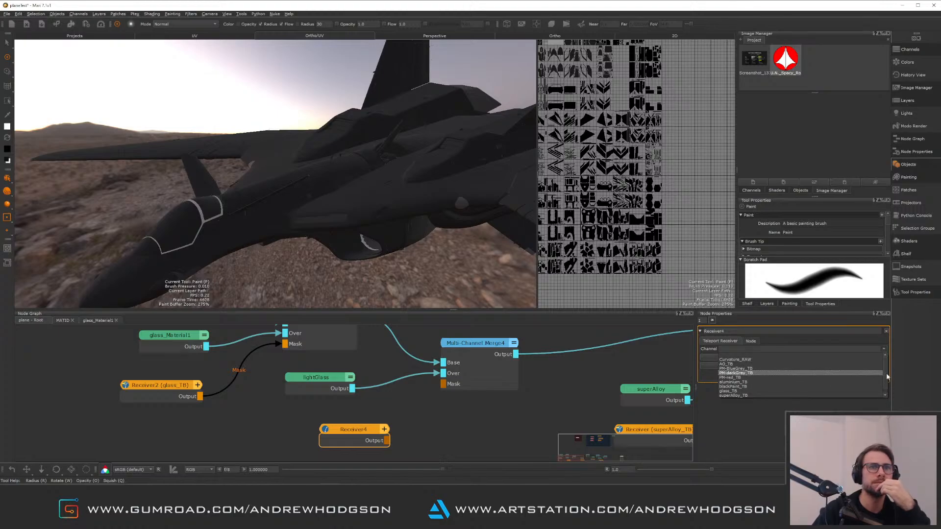
{"action": "scroll", "coordinate": [886, 379], "scroll_direction": "down", "scroll_amount": 1}
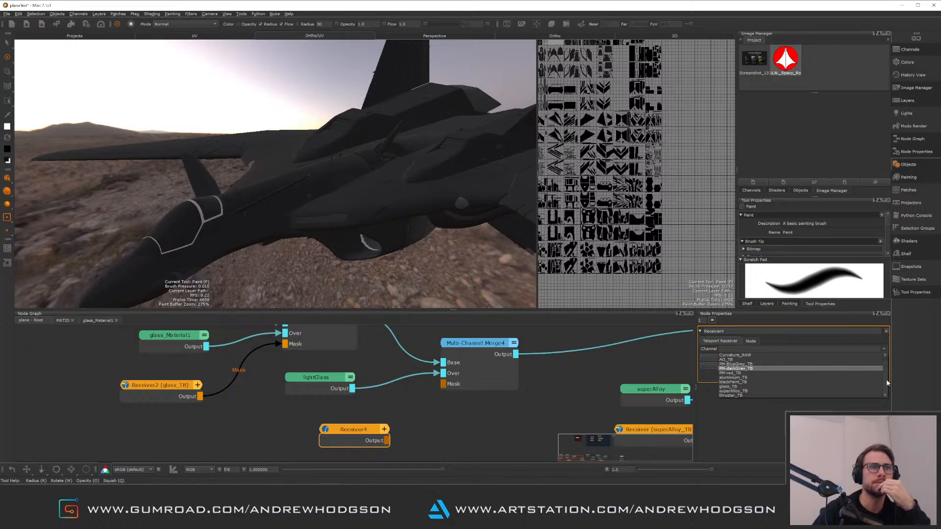
{"action": "left_click", "coordinate": [374, 386]}
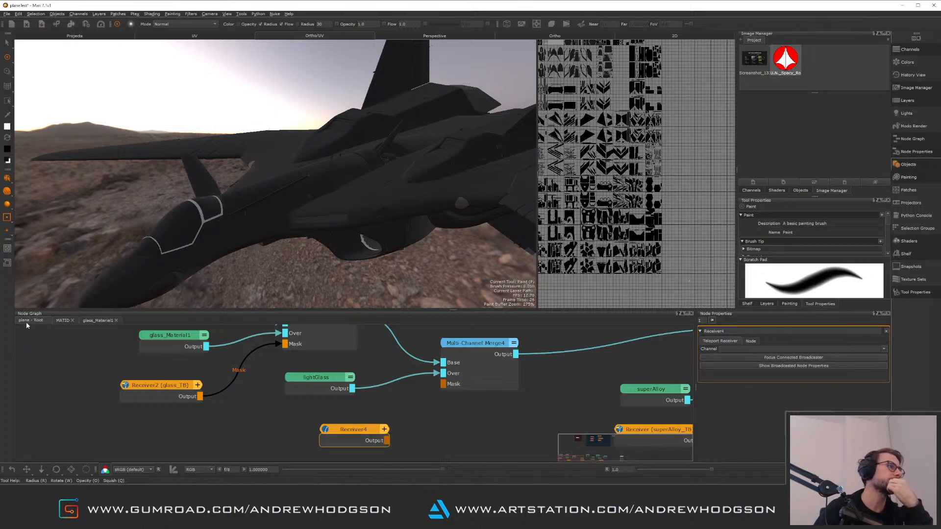
Rename the glass_TB broadcaster's channel to cockpitGlass_TB and update its listening receiver to the new name
{"action": "left_click", "coordinate": [62, 321]}
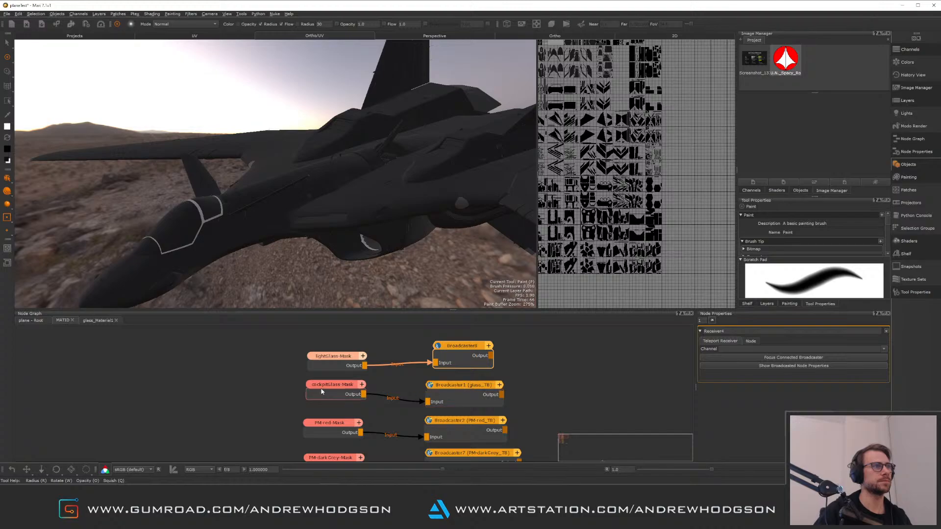
{"action": "left_click", "coordinate": [463, 389]}
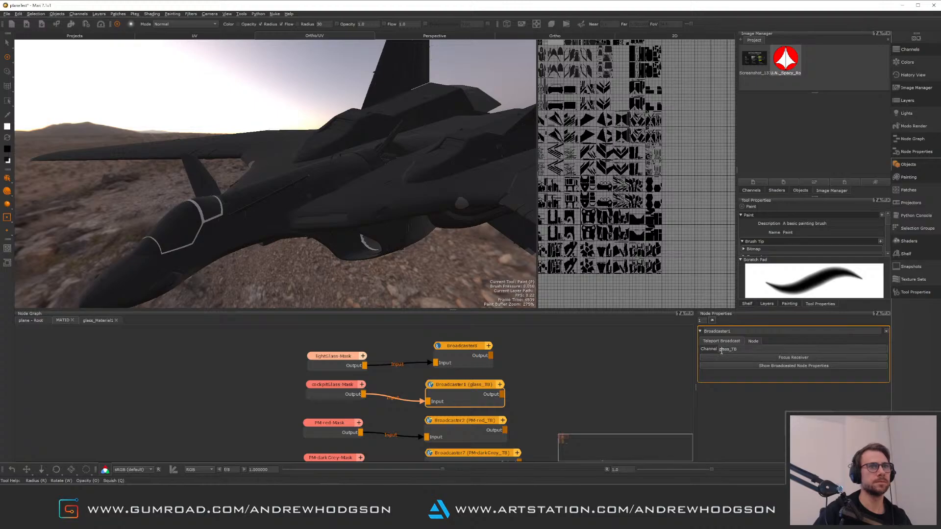
{"action": "type", "text": "cockpit"}
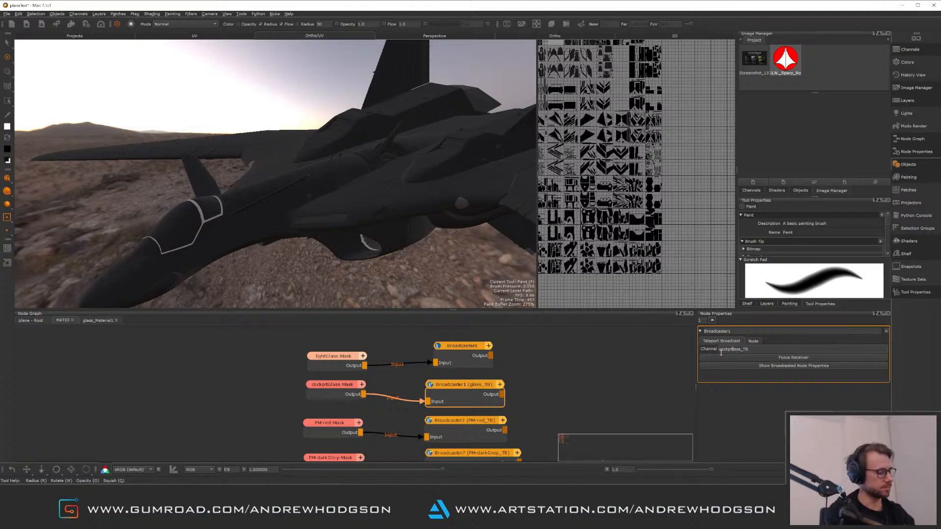
{"action": "key", "text": "Delete"}
{"action": "type", "text": "G"}
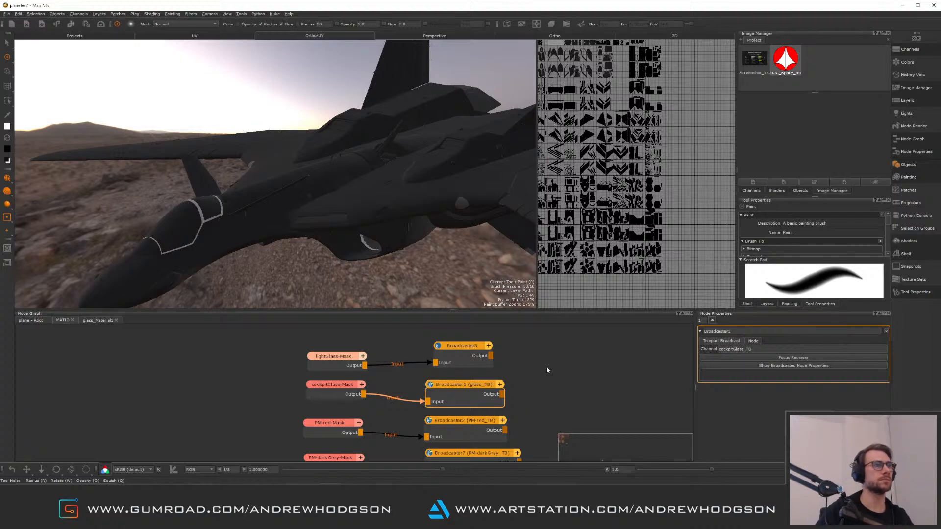
{"action": "key", "text": "Return"}
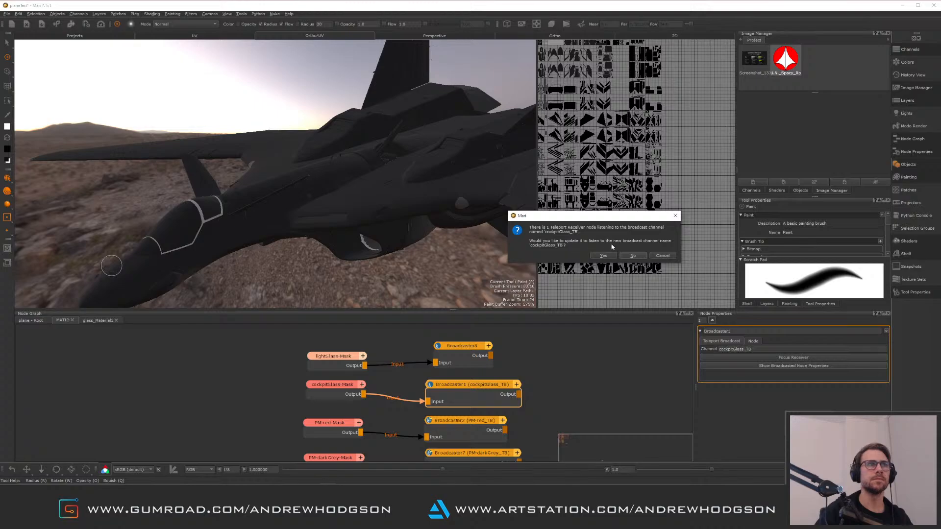
{"action": "left_click", "coordinate": [605, 256]}
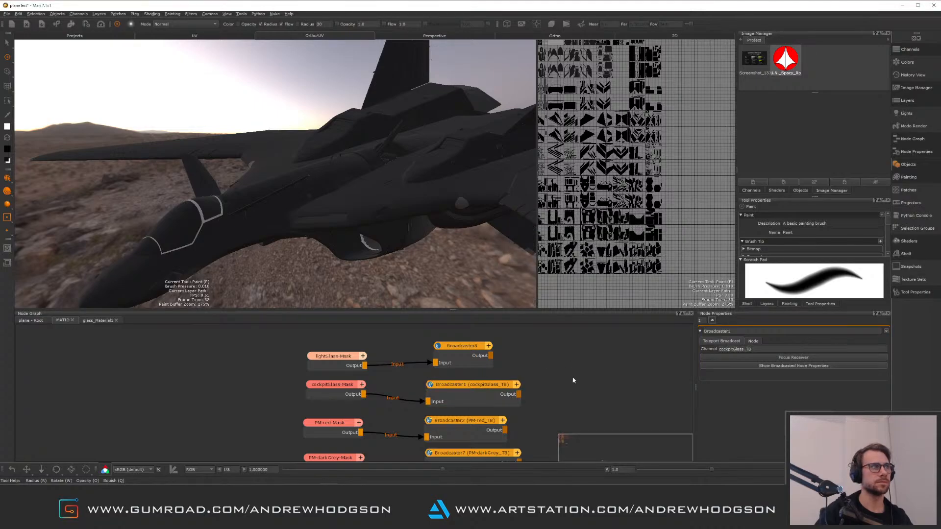
Preview the cockpitGlass-Mask node's output on the model
{"action": "left_click_drag", "start_coordinate": [489, 396], "coordinate": [486, 393]}
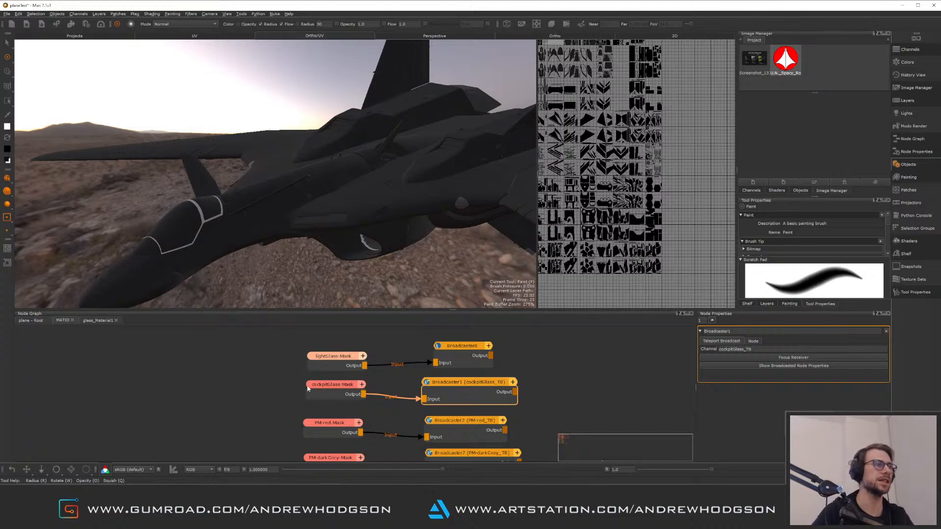
{"action": "left_click", "coordinate": [318, 407]}
{"action": "left_click", "coordinate": [336, 397]}
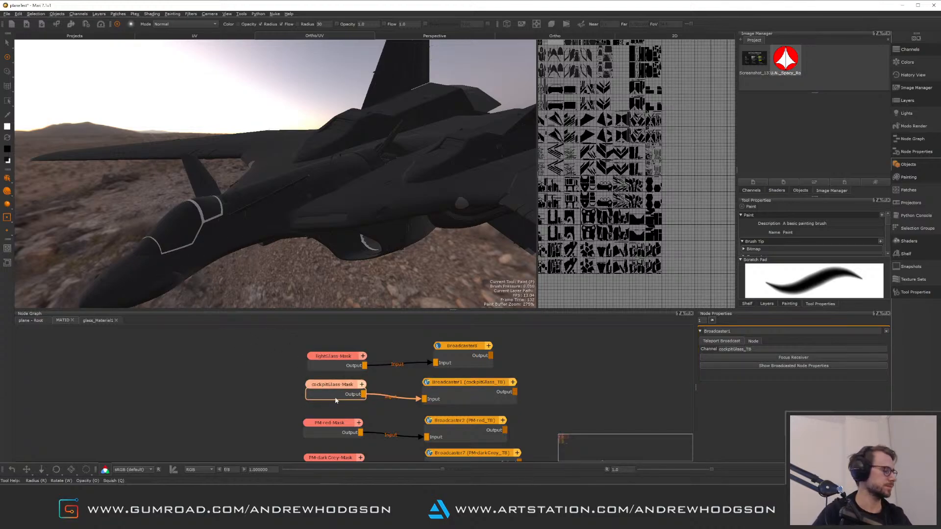
{"action": "double_click", "coordinate": [362, 394]}
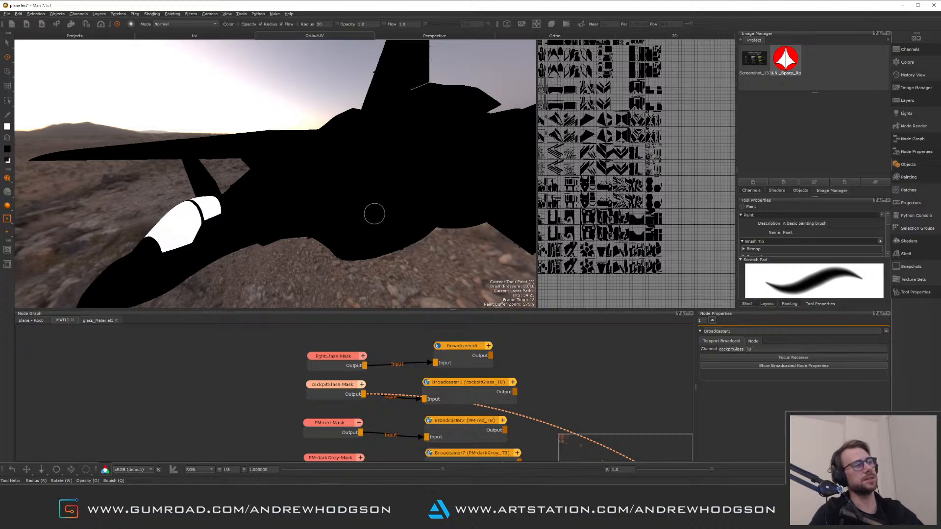
Rearrange the lightGlass-Mask and spare broadcaster nodes, and set that broadcaster's channel to lightGlass-Mask
{"action": "left_click_drag", "start_coordinate": [462, 346], "coordinate": [452, 348]}
{"action": "left_click_drag", "start_coordinate": [346, 360], "coordinate": [341, 358]}
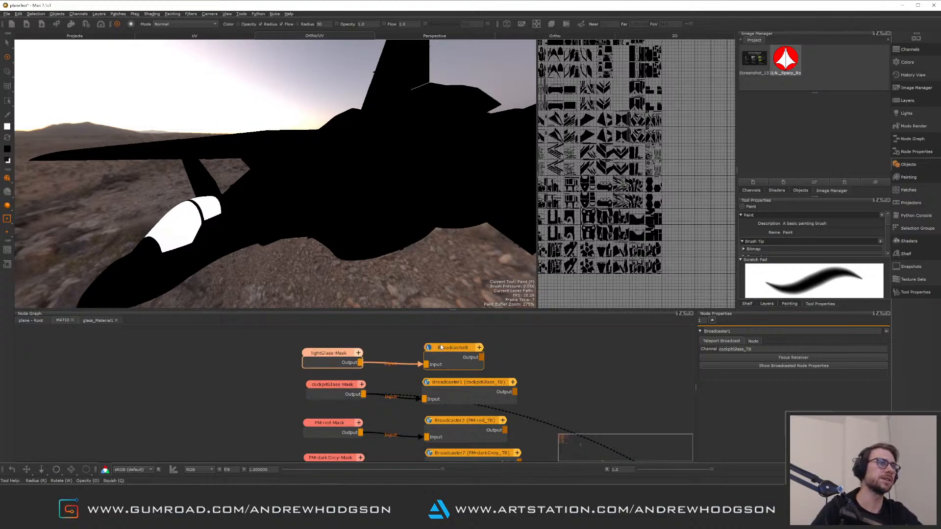
{"action": "double_click", "coordinate": [340, 356]}
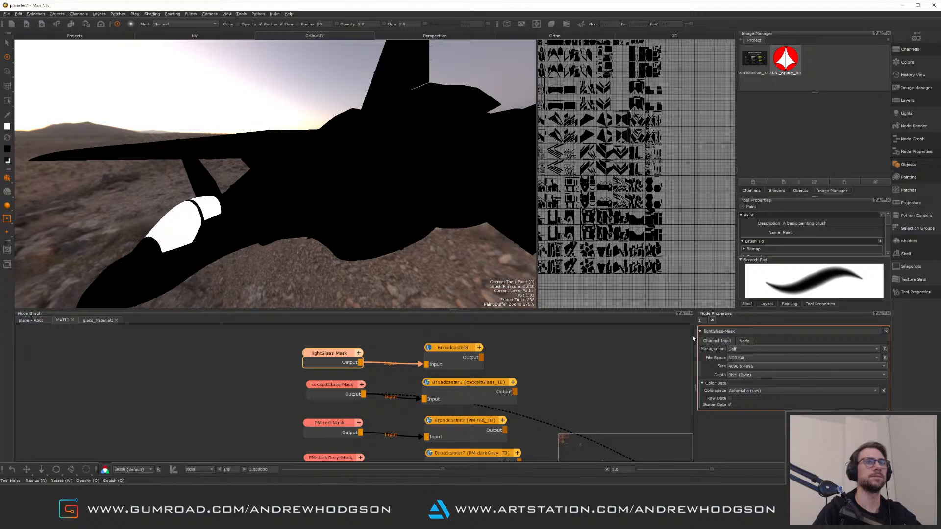
{"action": "double_click", "coordinate": [745, 332]}
{"action": "key", "text": "ctrl+c"}
{"action": "double_click", "coordinate": [464, 349]}
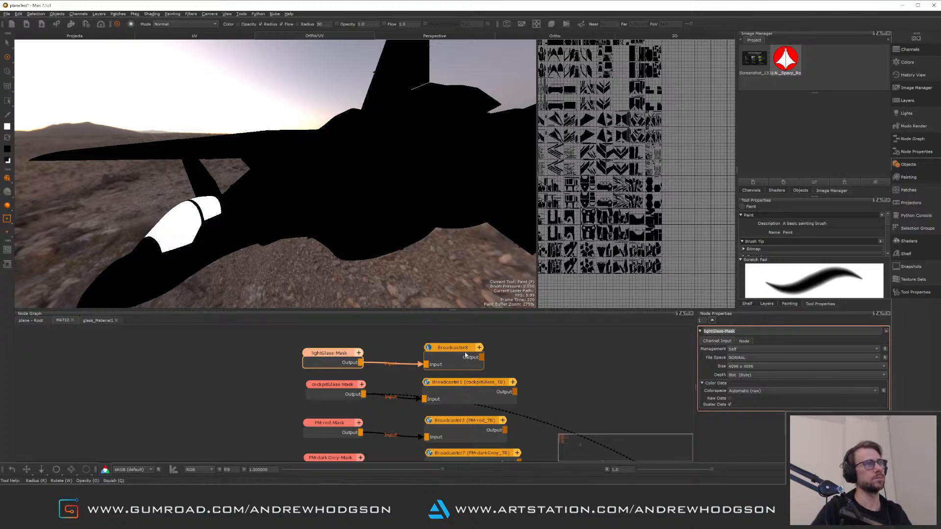
{"action": "left_click", "coordinate": [745, 349]}
{"action": "key", "text": "ctrl+v"}
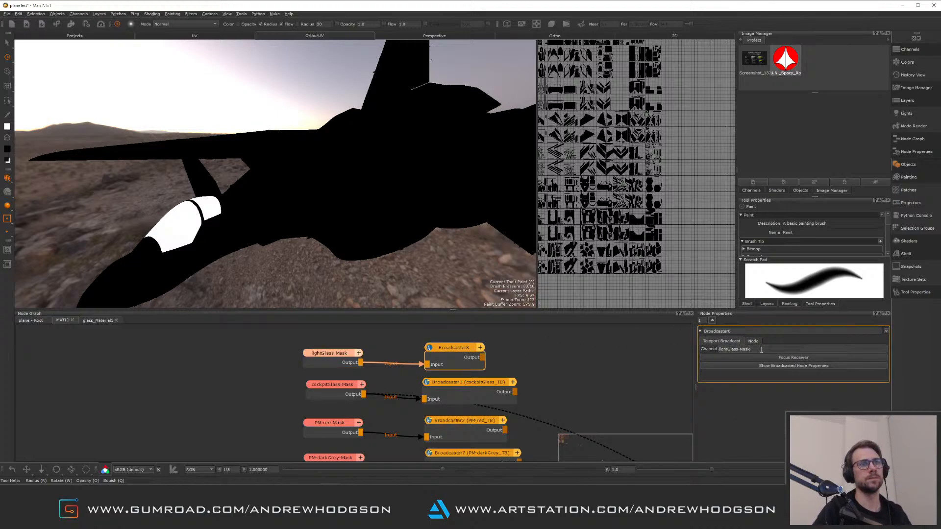
{"action": "key", "text": "Return"}
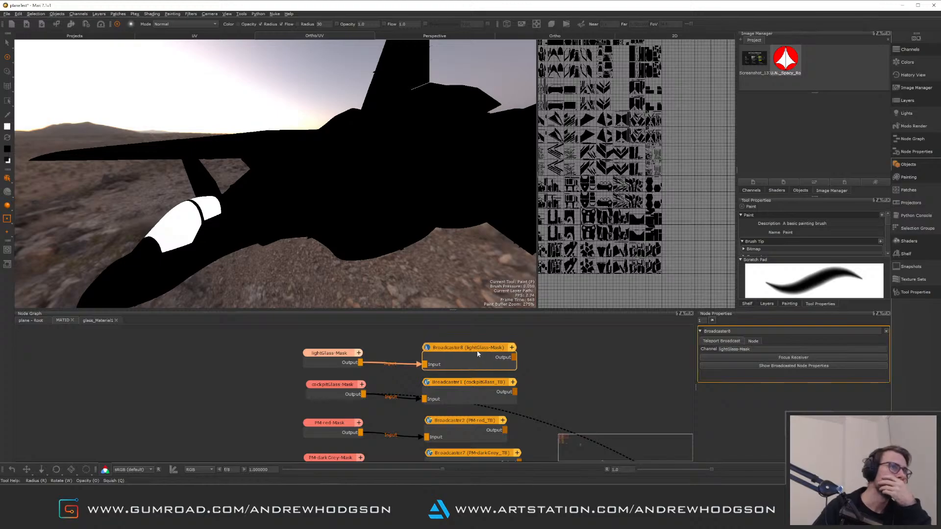
{"action": "left_click", "coordinate": [592, 350]}
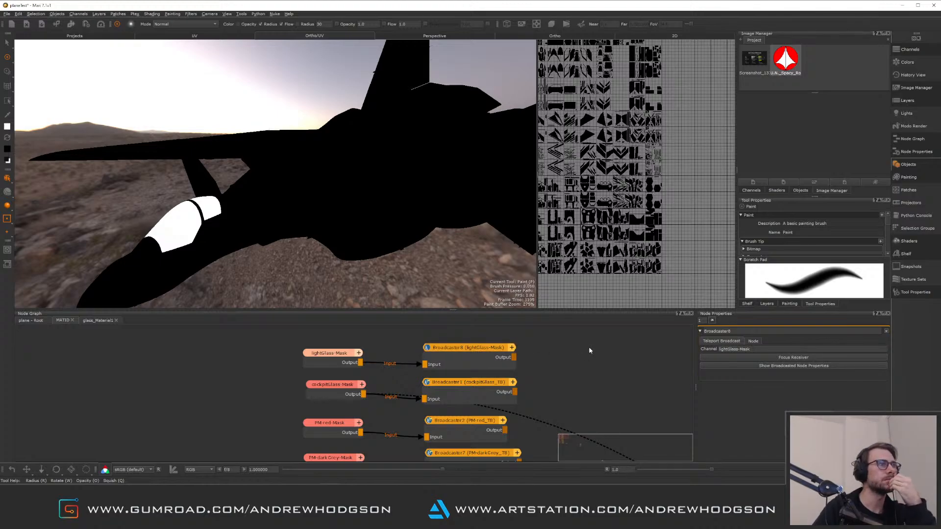
Set Receiver4 to the lightGlass-Mask channel and connect it to the new Multi-Channel Merge's Mask input
{"action": "left_click", "coordinate": [36, 323]}
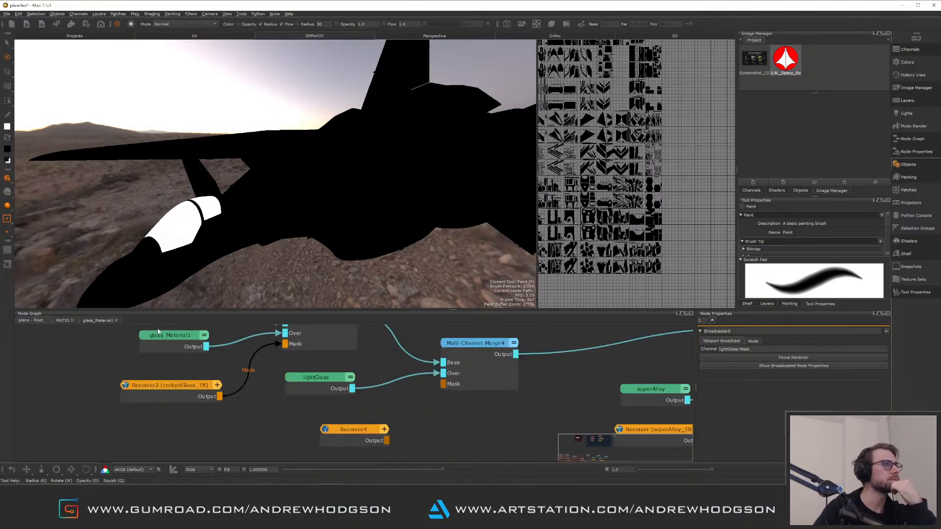
{"action": "left_click", "coordinate": [354, 430]}
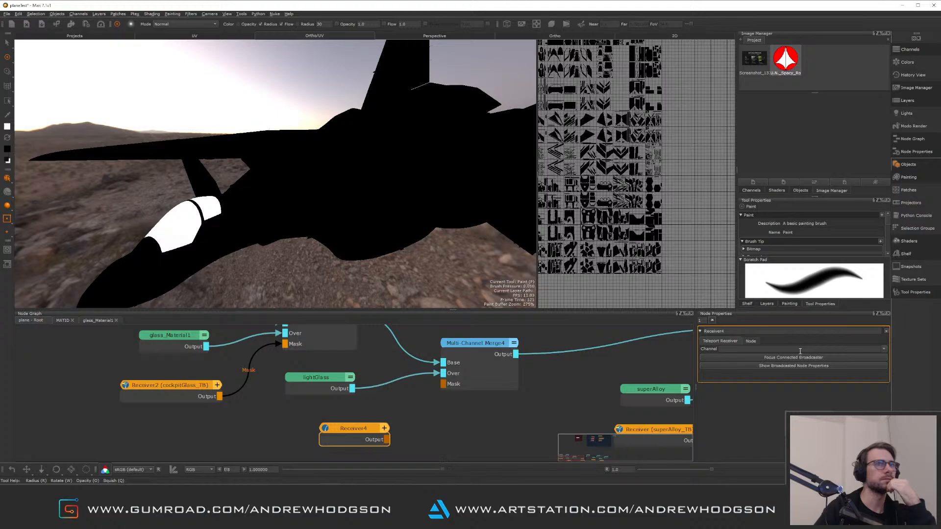
{"action": "left_click", "coordinate": [871, 349]}
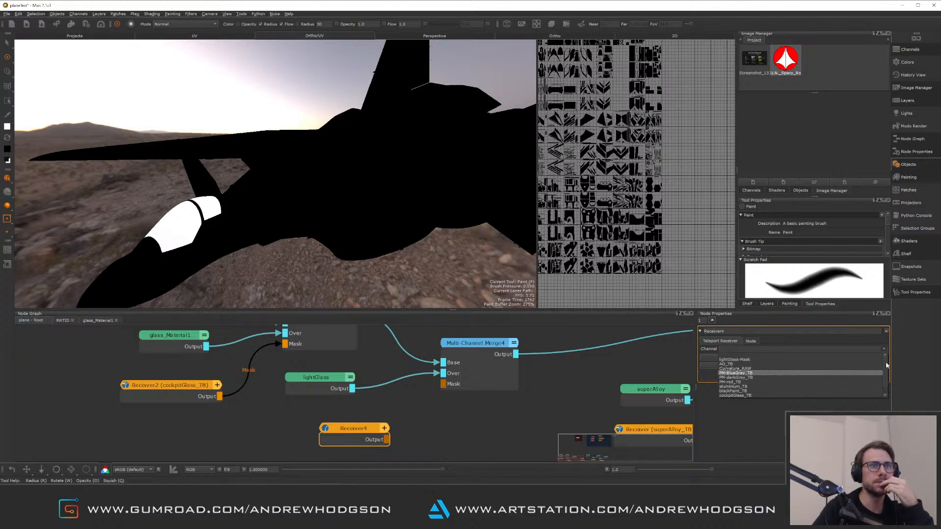
{"action": "left_click", "coordinate": [771, 359]}
{"action": "left_click_drag", "start_coordinate": [419, 442], "coordinate": [443, 384]}
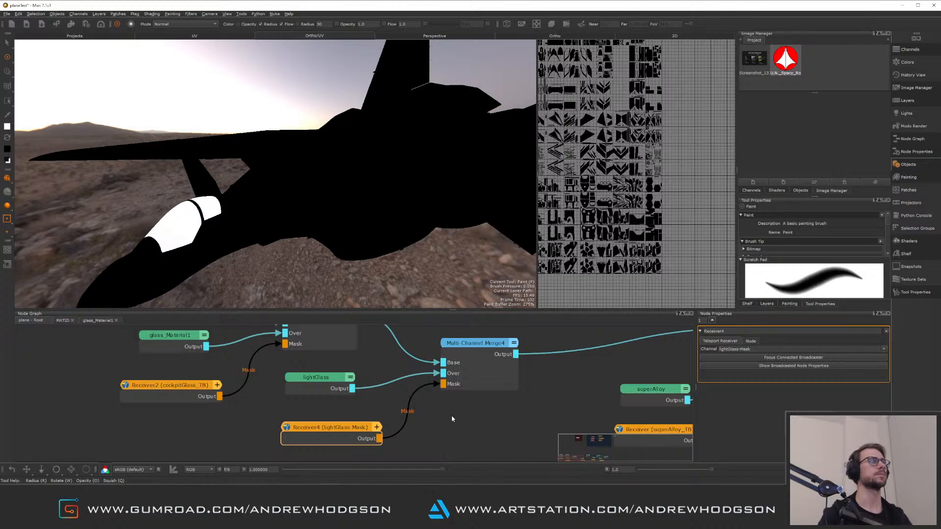
Switch the viewport preview back to the final Multi-Channel Merge's output
{"action": "scroll", "coordinate": [555, 417], "scroll_direction": "up", "scroll_amount": 1}
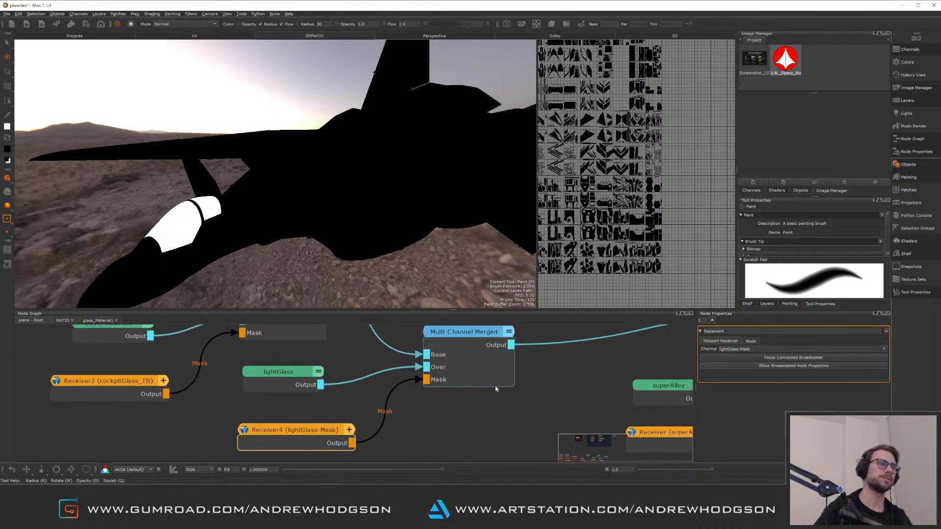
{"action": "scroll", "coordinate": [497, 388], "scroll_direction": "down", "scroll_amount": 3}
{"action": "middle_click_drag", "start_coordinate": [559, 376], "coordinate": [289, 375]}
{"action": "middle_click_drag", "start_coordinate": [652, 385], "coordinate": [323, 388]}
{"action": "left_click", "coordinate": [429, 375]}
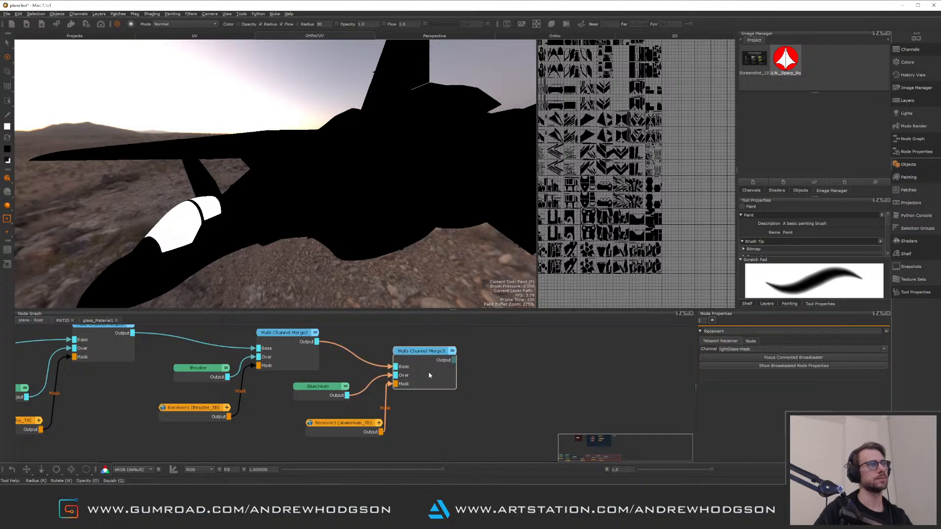
{"action": "right_click", "coordinate": [441, 381]}
{"action": "left_click", "coordinate": [460, 383]}
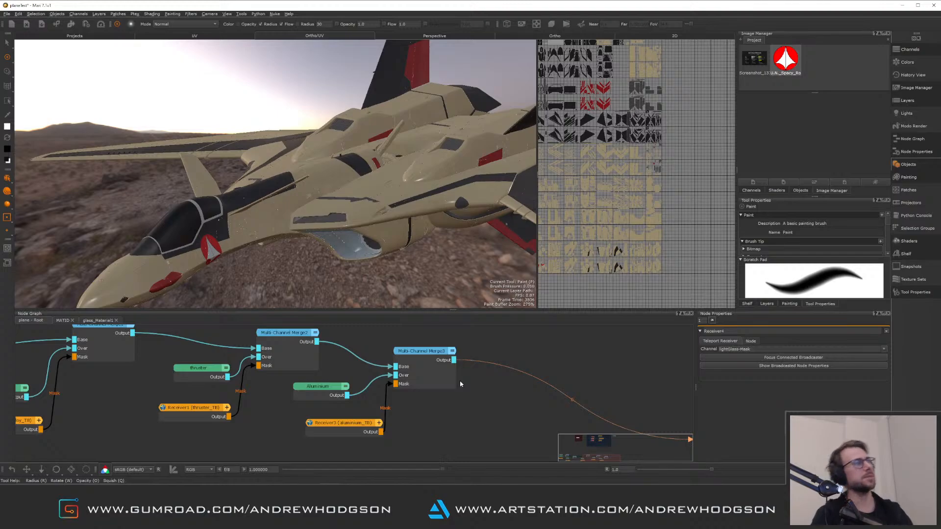
Rearrange the PM-black-Mask and blackPaint broadcaster nodes in the MATID graph
{"action": "middle_click_drag", "start_coordinate": [225, 394], "coordinate": [427, 403]}
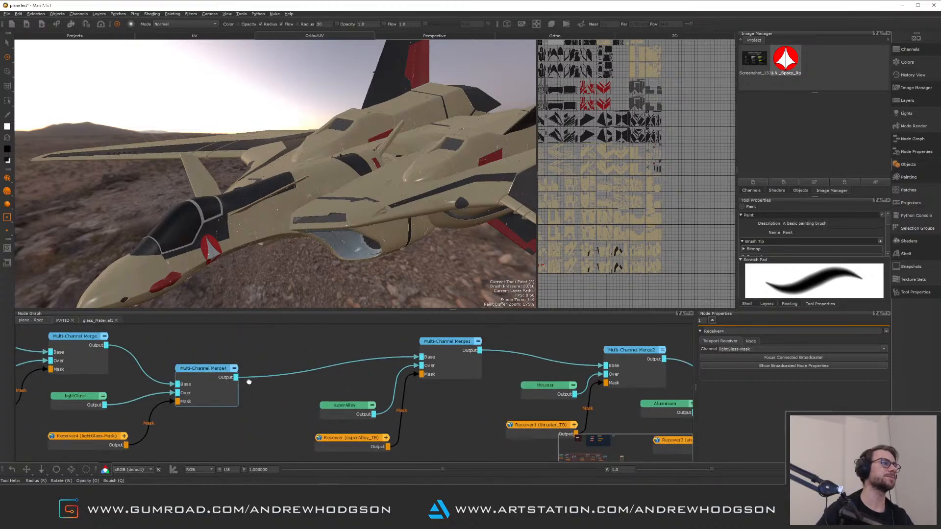
{"action": "middle_click_drag", "start_coordinate": [248, 382], "coordinate": [380, 373]}
{"action": "scroll", "coordinate": [307, 382], "scroll_direction": "up", "scroll_amount": 1}
{"action": "middle_click_drag", "start_coordinate": [306, 378], "coordinate": [392, 382]}
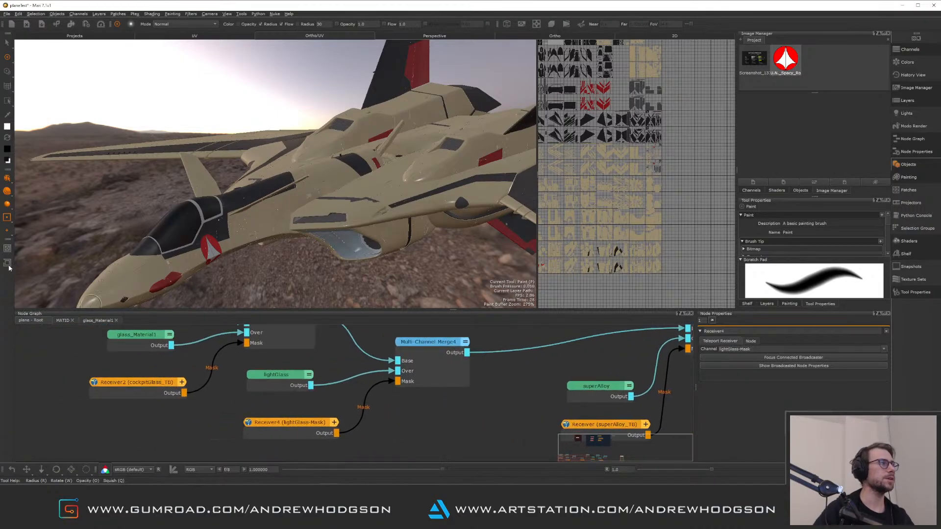
{"action": "left_click", "coordinate": [63, 320]}
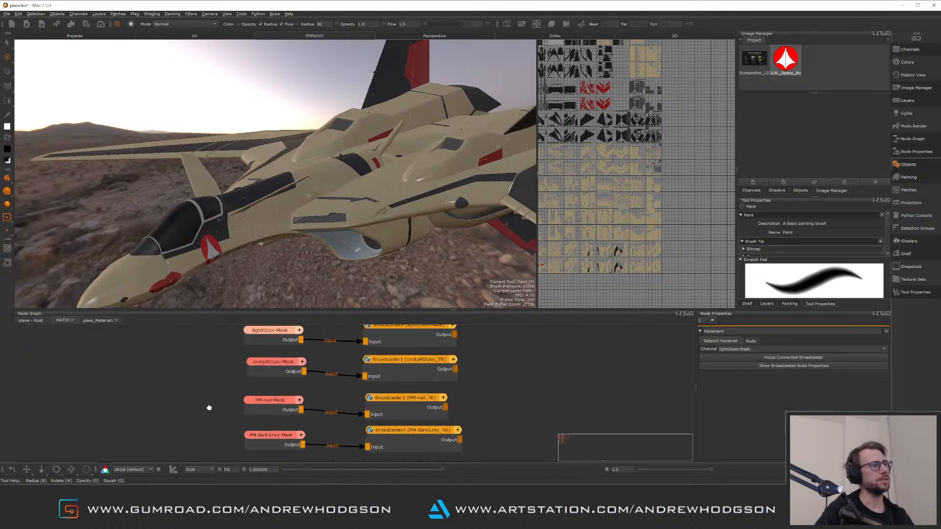
{"action": "middle_click_drag", "start_coordinate": [204, 371], "coordinate": [194, 419]}
{"action": "left_click_drag", "start_coordinate": [278, 373], "coordinate": [260, 384]}
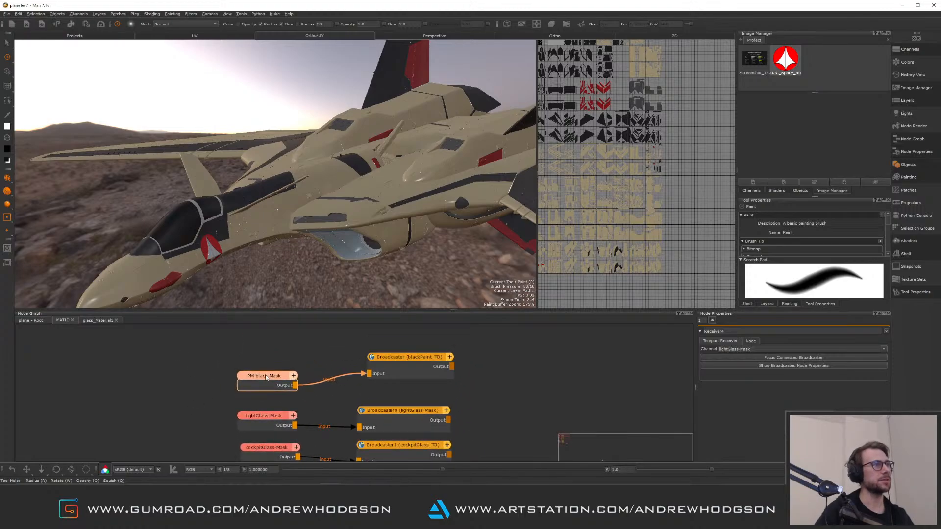
{"action": "left_click_drag", "start_coordinate": [378, 361], "coordinate": [372, 370]}
{"action": "middle_click_drag", "start_coordinate": [372, 370], "coordinate": [434, 333]}
{"action": "left_click", "coordinate": [330, 380]}
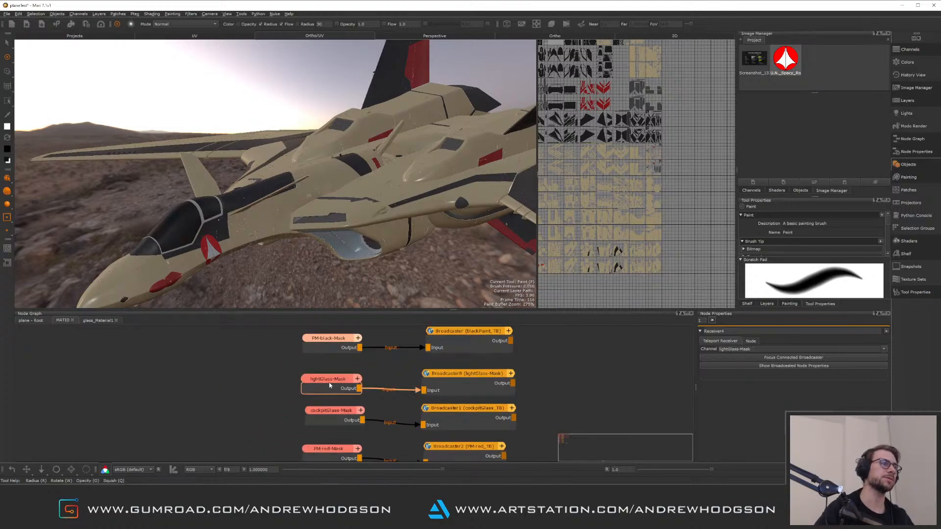
Open the lightGlass material node's internal graph
{"action": "left_click_drag", "start_coordinate": [333, 214], "coordinate": [314, 198], "text": "alt"}
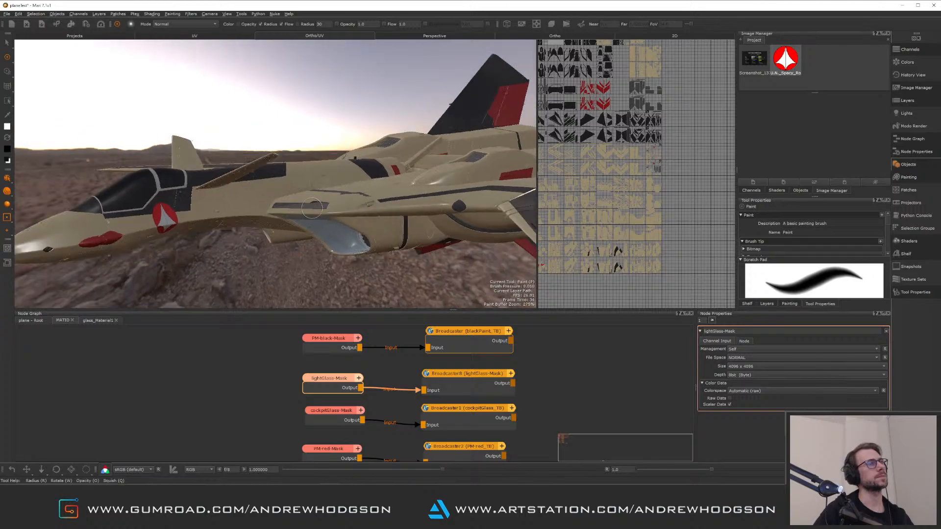
{"action": "right_click_drag", "start_coordinate": [314, 199], "coordinate": [441, 264], "text": "alt"}
{"action": "middle_click_drag", "start_coordinate": [294, 166], "coordinate": [162, 111], "text": "alt"}
{"action": "left_click_drag", "start_coordinate": [363, 223], "coordinate": [322, 240], "text": "alt"}
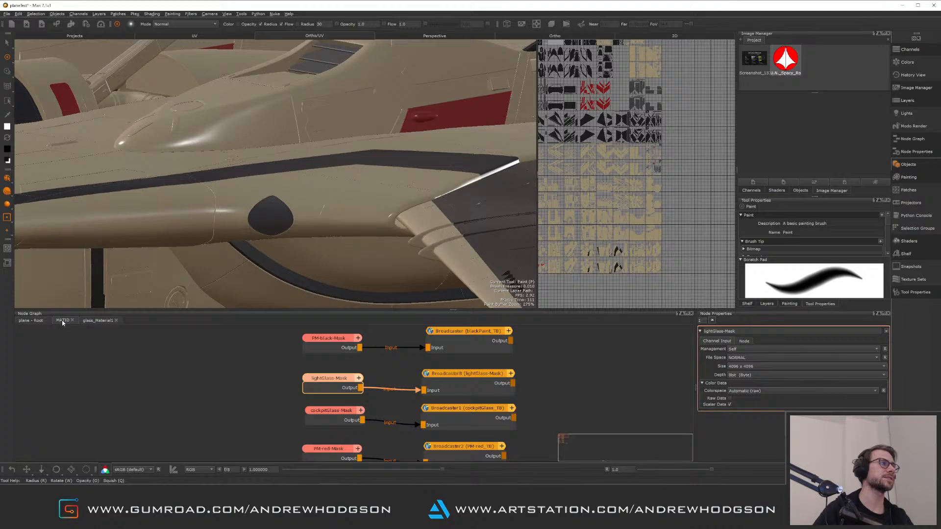
{"action": "left_click", "coordinate": [35, 321]}
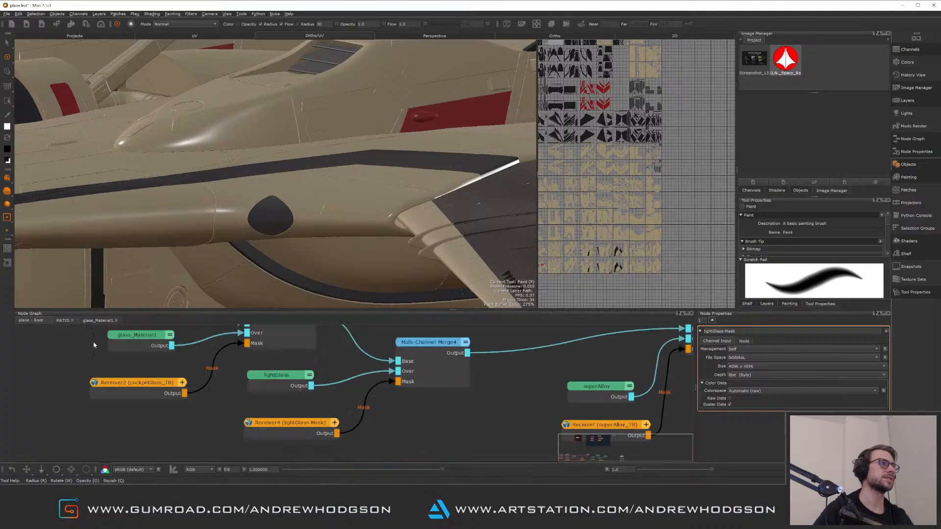
{"action": "double_click", "coordinate": [276, 380]}
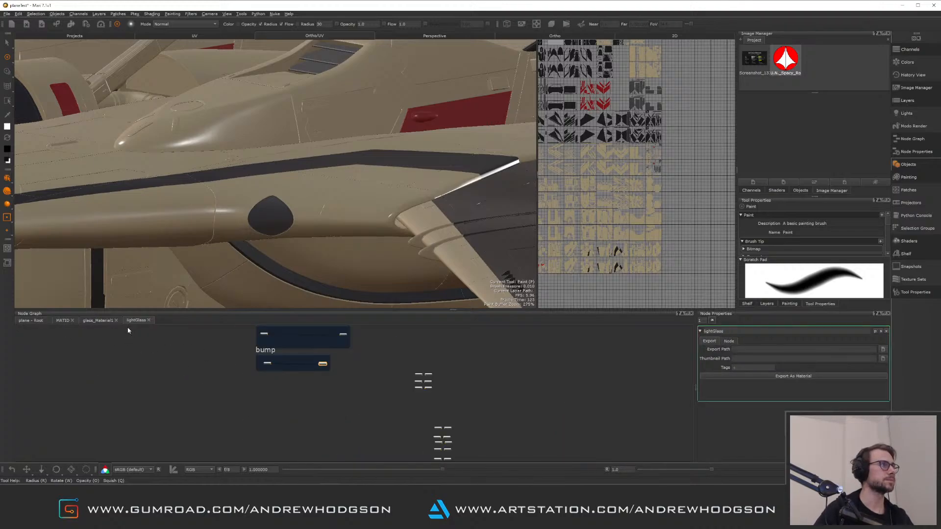
{"action": "middle_click_drag", "start_coordinate": [256, 343], "coordinate": [266, 421]}
{"action": "scroll", "coordinate": [294, 421], "scroll_direction": "down", "scroll_amount": 1}
{"action": "scroll", "coordinate": [271, 419], "scroll_direction": "up", "scroll_amount": 6}
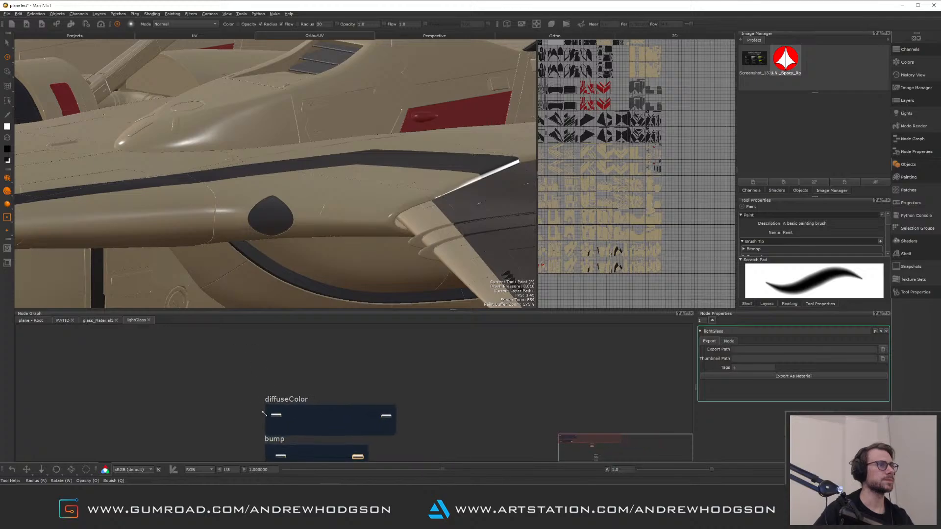
Edit the diffuseColor node's colour in the lightGlass material using the colour picker
{"action": "left_click", "coordinate": [283, 408]}
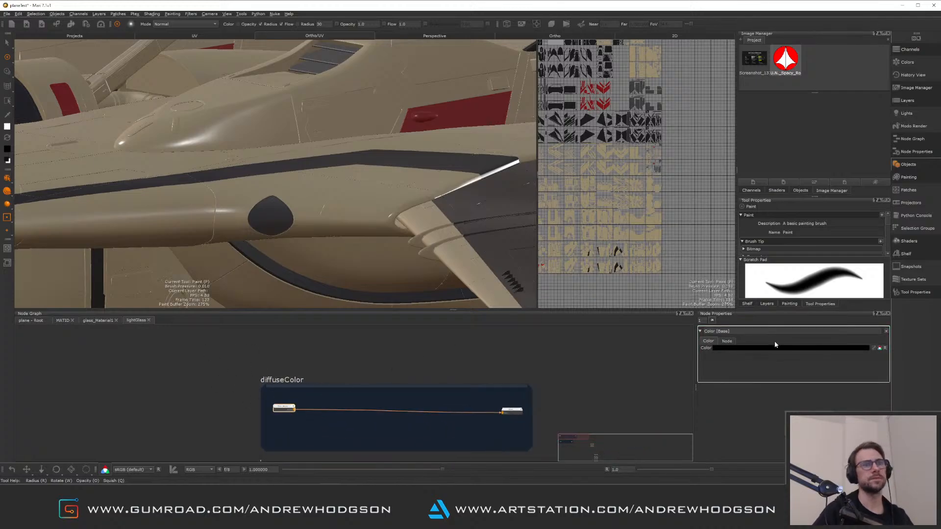
{"action": "left_click", "coordinate": [803, 349]}
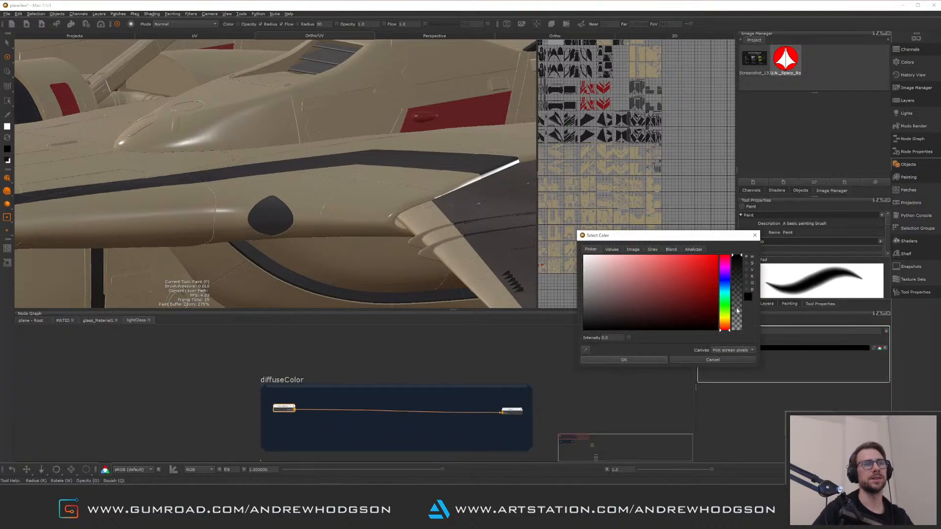
{"action": "left_click", "coordinate": [727, 306]}
{"action": "left_click", "coordinate": [665, 358]}
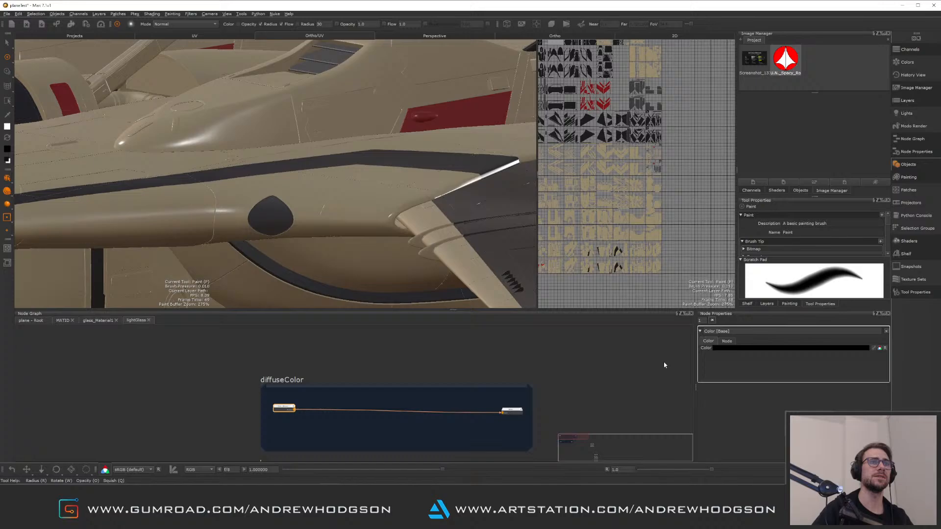
Set the lightGlass diffuseColor to a bright green in the colour picker and confirm
{"action": "left_click", "coordinate": [741, 349]}
{"action": "left_click", "coordinate": [696, 297]}
{"action": "left_click", "coordinate": [727, 304]}
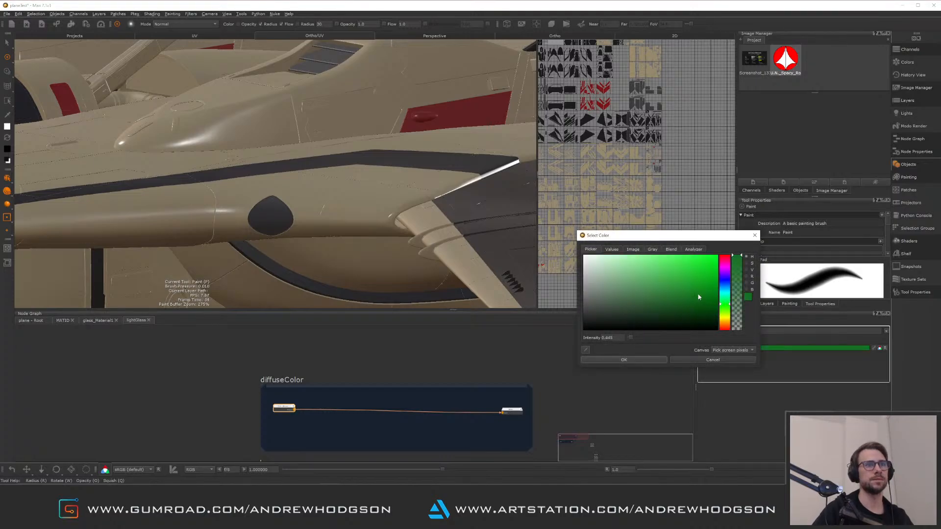
{"action": "left_click", "coordinate": [711, 276]}
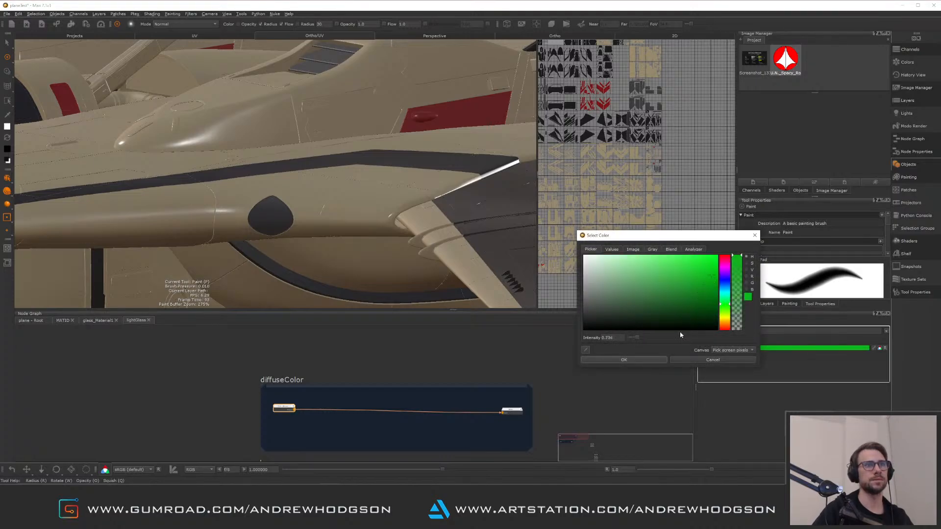
{"action": "left_click", "coordinate": [657, 360]}
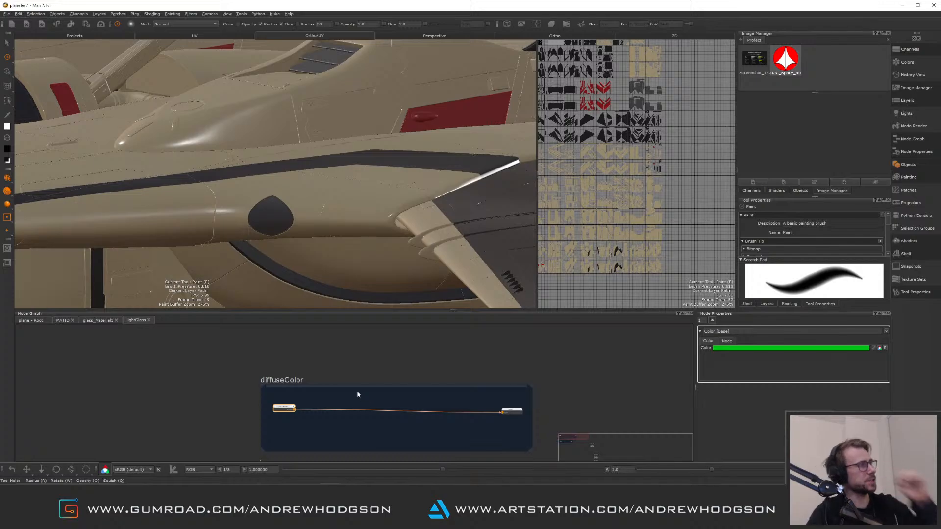
In the MATID graph, select the light glass patch on the fuselage in Patch mode and frame it in the UV view
{"action": "left_click", "coordinate": [62, 320]}
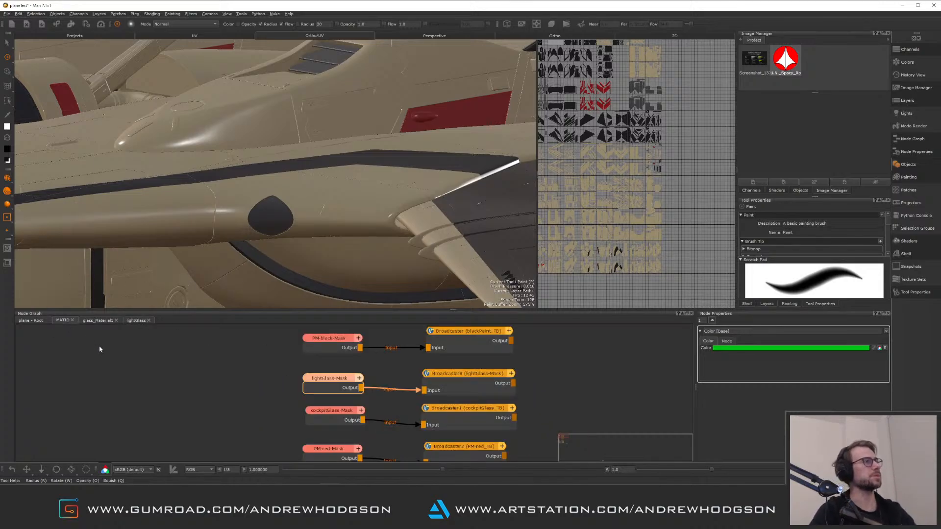
{"action": "key", "text": "alt"}
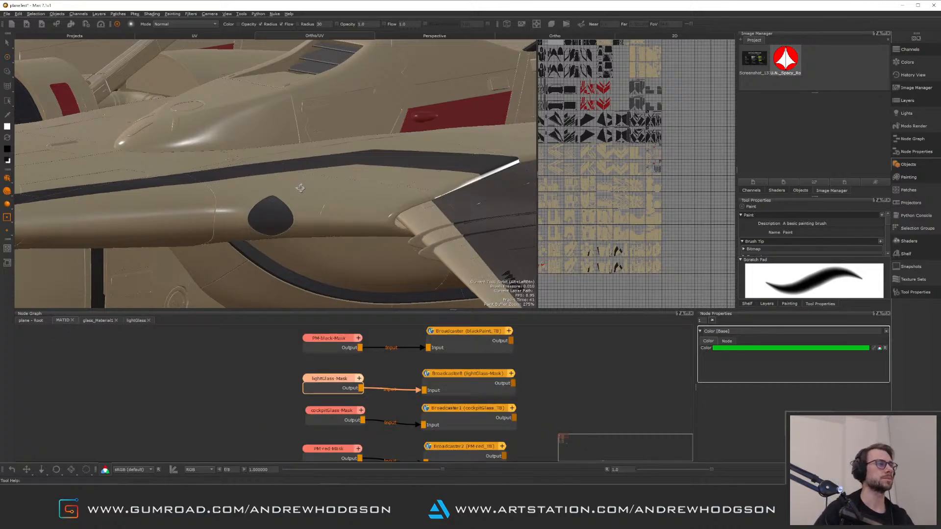
{"action": "right_click_drag", "start_coordinate": [300, 188], "coordinate": [380, 248], "text": "alt"}
{"action": "middle_click_drag", "start_coordinate": [381, 248], "coordinate": [345, 189], "text": "alt"}
{"action": "right_click_drag", "start_coordinate": [345, 189], "coordinate": [360, 198], "text": "alt"}
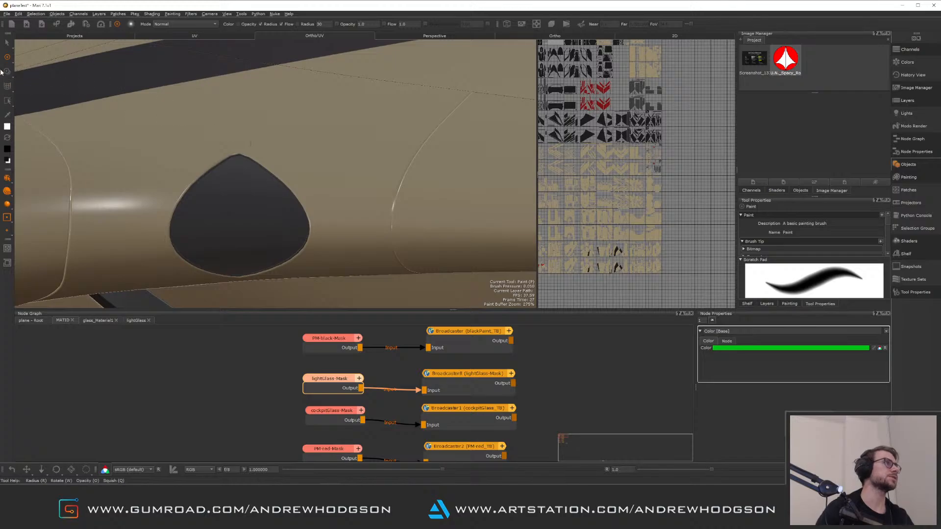
{"action": "left_click", "coordinate": [9, 43]}
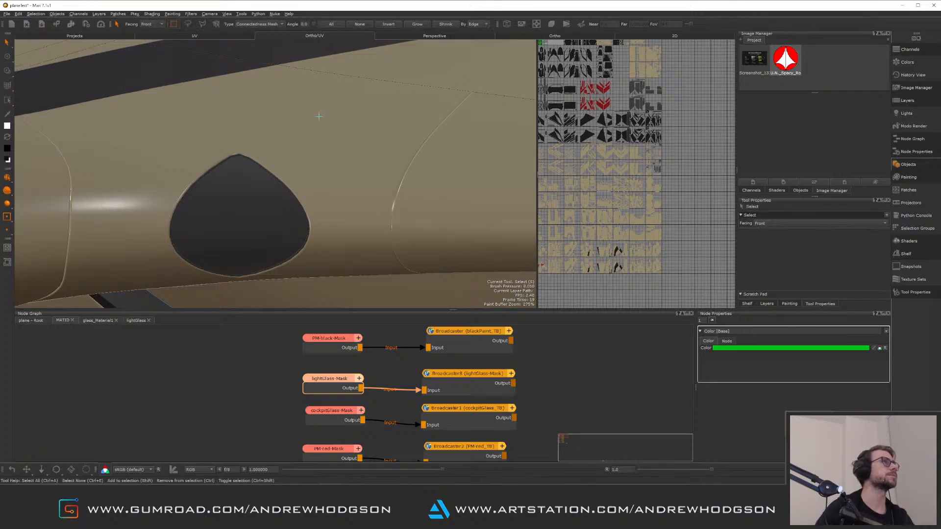
{"action": "left_click", "coordinate": [244, 196]}
{"action": "middle_click_drag", "start_coordinate": [618, 157], "coordinate": [660, 202]}
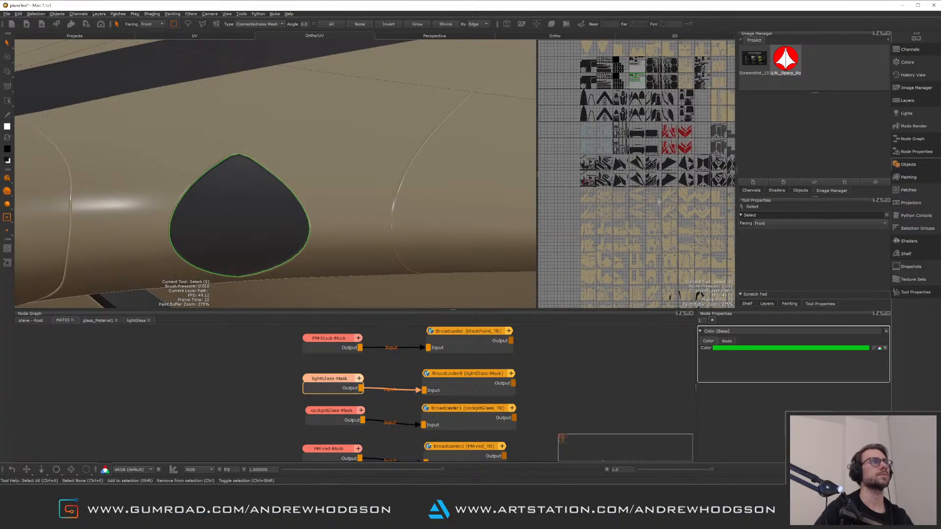
{"action": "scroll", "coordinate": [629, 161], "scroll_direction": "up", "scroll_amount": 8}
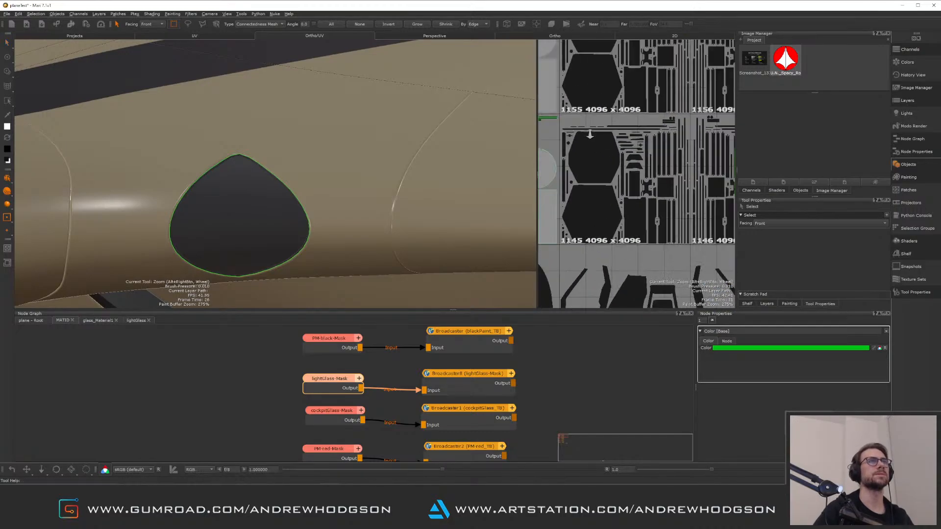
{"action": "scroll", "coordinate": [614, 126], "scroll_direction": "up", "scroll_amount": 3}
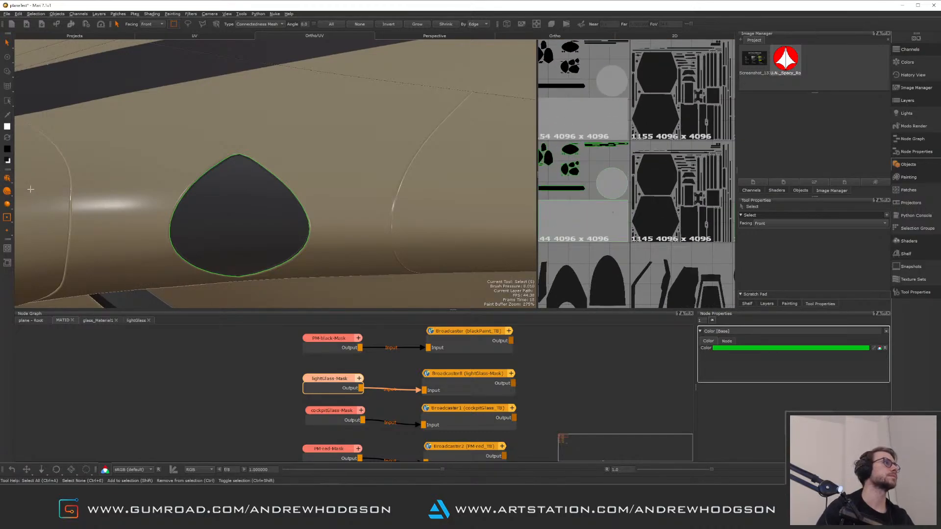
{"action": "left_click", "coordinate": [7, 178]}
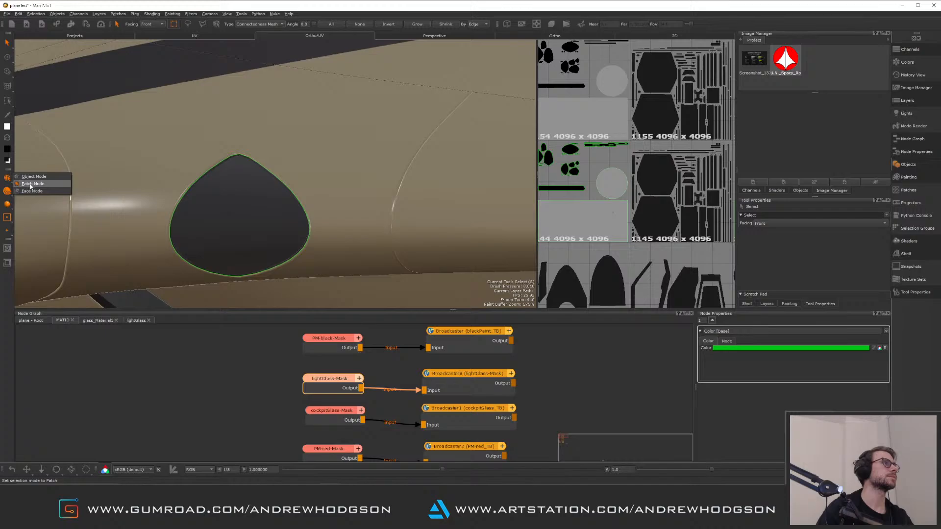
{"action": "left_click", "coordinate": [30, 184]}
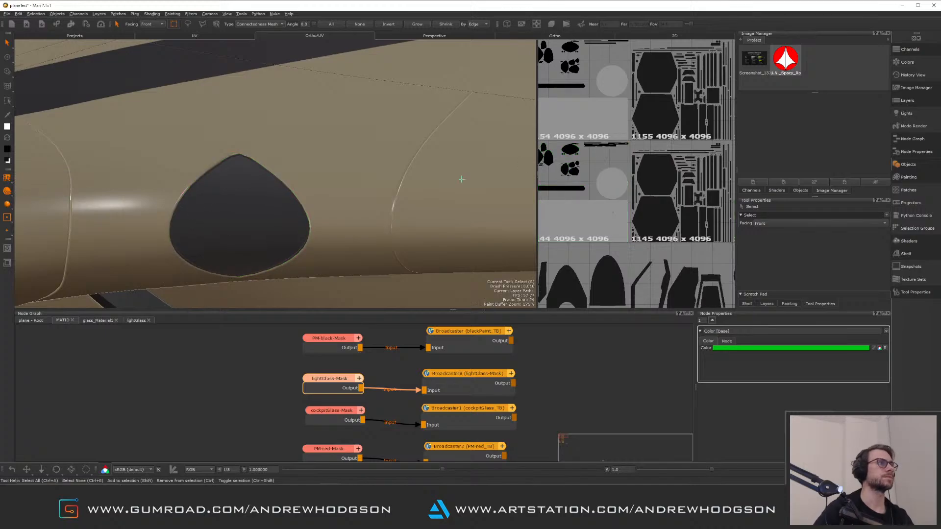
{"action": "left_click_drag", "start_coordinate": [195, 222], "coordinate": [213, 226]}
{"action": "key", "text": "f"}
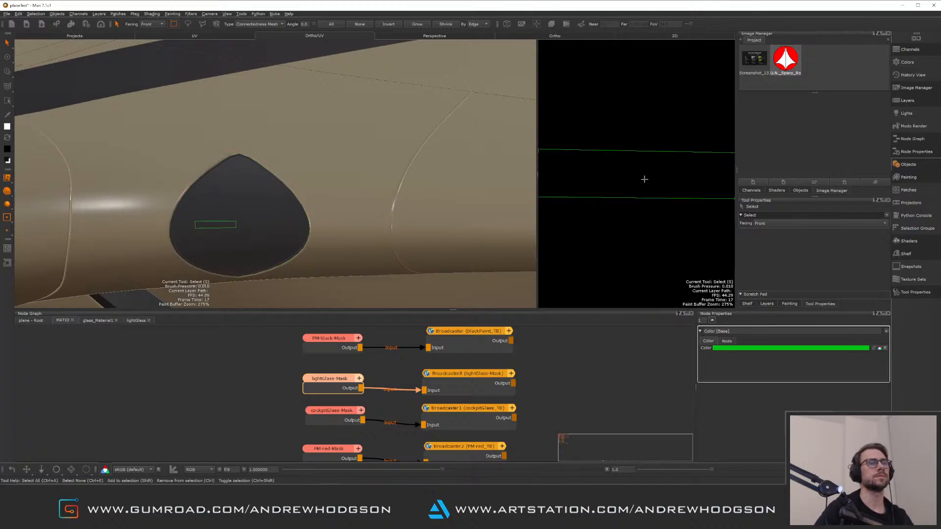
{"action": "right_click_drag", "start_coordinate": [645, 179], "coordinate": [594, 162], "text": "alt"}
{"action": "middle_click_drag", "start_coordinate": [571, 172], "coordinate": [656, 178], "text": "alt"}
{"action": "key", "text": "p"}
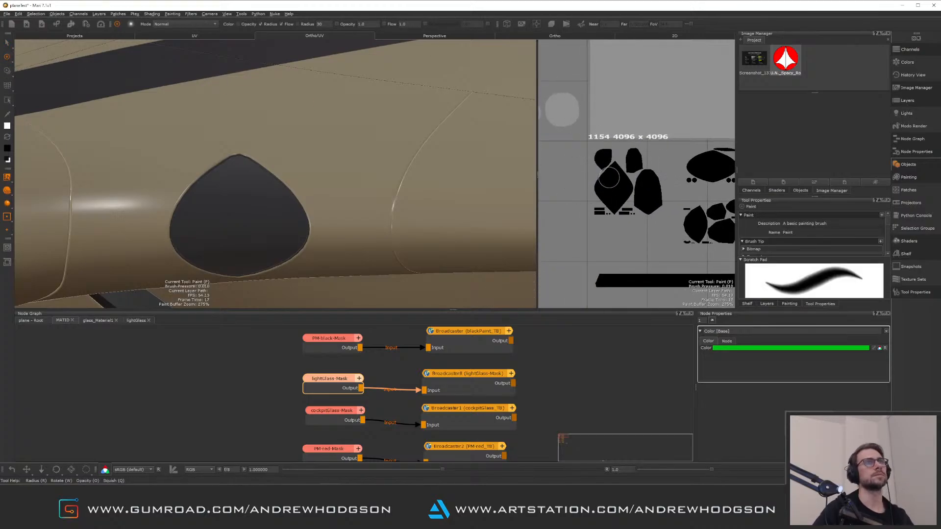
{"action": "key", "text": "r"}
{"action": "mouse_move", "coordinate": [609, 198]}
{"action": "left_mouse_down"}
{"action": "mouse_move", "coordinate": [628, 198]}
{"action": "mouse_move", "coordinate": [616, 198]}
{"action": "left_mouse_up"}
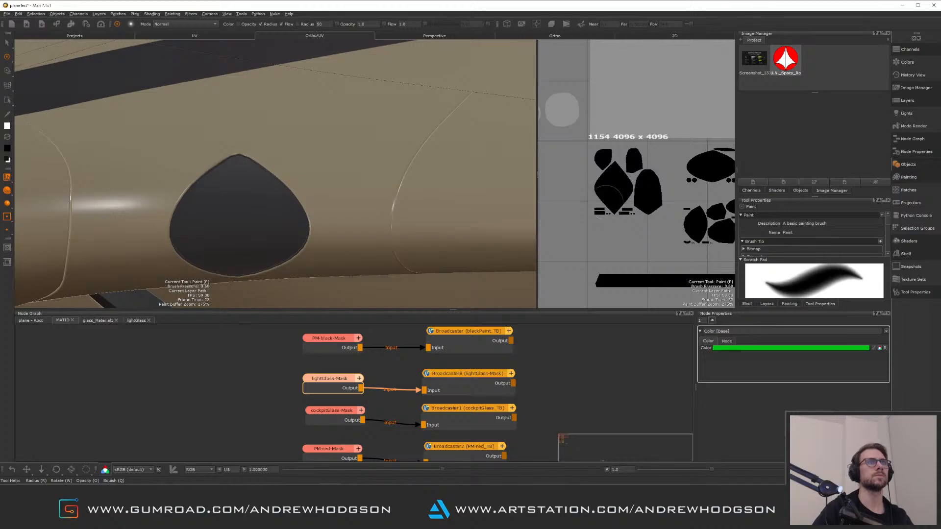
Preview the lightGlass-Mask node in the viewport and inspect it across the model and UV patches
{"action": "left_click", "coordinate": [340, 379]}
{"action": "left_click_drag", "start_coordinate": [626, 188], "coordinate": [611, 184]}
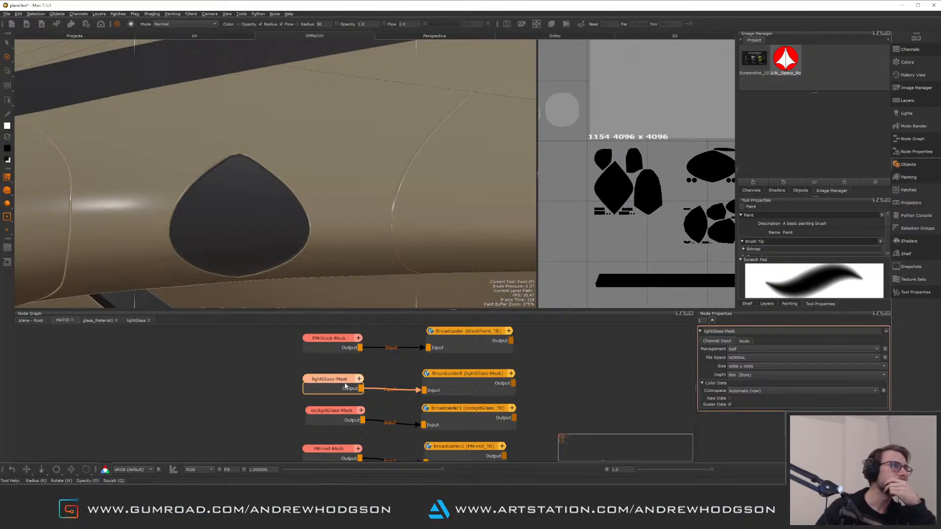
{"action": "key", "text": "v"}
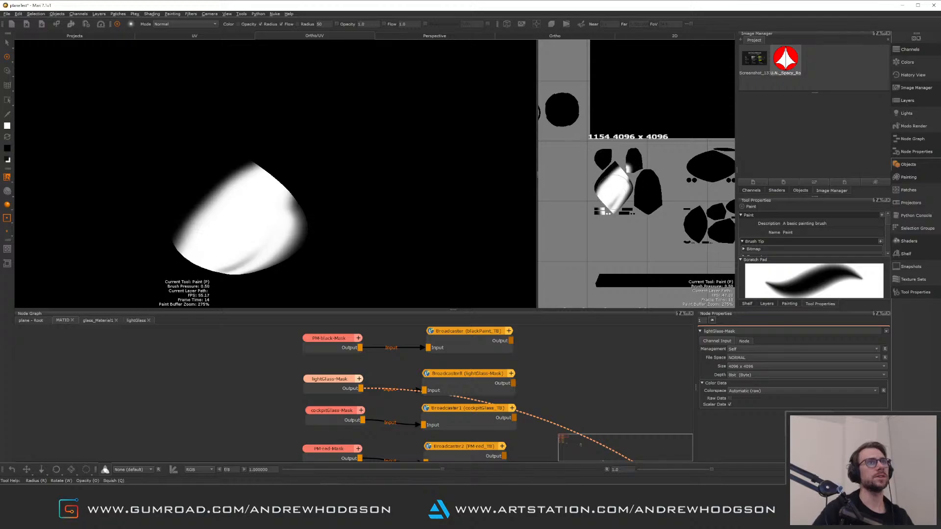
{"action": "mouse_move", "coordinate": [617, 190]}
{"action": "left_mouse_down"}
{"action": "mouse_move", "coordinate": [619, 173]}
{"action": "mouse_move", "coordinate": [602, 158]}
{"action": "mouse_move", "coordinate": [604, 179]}
{"action": "mouse_move", "coordinate": [639, 160]}
{"action": "mouse_move", "coordinate": [637, 201]}
{"action": "mouse_move", "coordinate": [655, 196]}
{"action": "mouse_move", "coordinate": [647, 169]}
{"action": "mouse_move", "coordinate": [602, 158]}
{"action": "mouse_move", "coordinate": [643, 185]}
{"action": "mouse_move", "coordinate": [635, 198]}
{"action": "left_mouse_up"}
{"action": "right_click_drag", "start_coordinate": [618, 184], "coordinate": [615, 179], "text": "alt"}
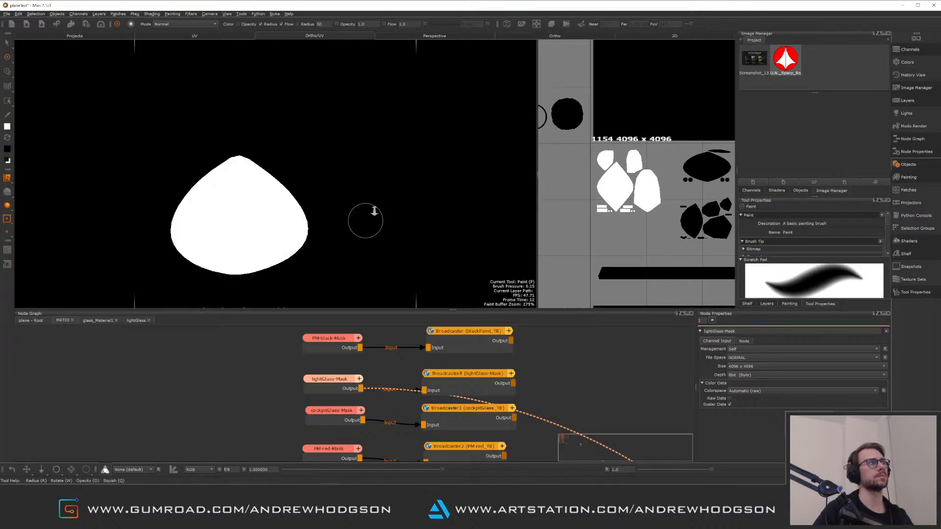
{"action": "mouse_move", "coordinate": [374, 210]}
{"action": "right_mouse_down", "text": "alt"}
{"action": "mouse_move", "coordinate": [368, 177]}
{"action": "mouse_move", "coordinate": [284, 159]}
{"action": "right_mouse_up", "text": "alt"}
{"action": "mouse_move", "coordinate": [353, 142]}
{"action": "left_mouse_down", "text": "alt"}
{"action": "mouse_move", "coordinate": [305, 154]}
{"action": "mouse_move", "coordinate": [343, 135]}
{"action": "left_mouse_up", "text": "alt"}
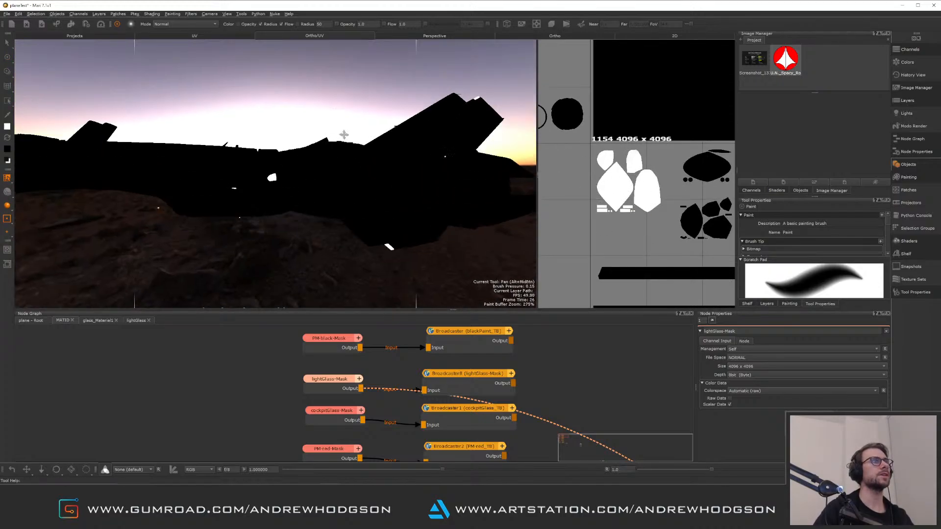
{"action": "middle_click_drag", "start_coordinate": [343, 135], "coordinate": [292, 169], "text": "alt"}
{"action": "mouse_move", "coordinate": [343, 185]}
{"action": "left_mouse_down", "text": "alt"}
{"action": "mouse_move", "coordinate": [361, 147]}
{"action": "mouse_move", "coordinate": [364, 159]}
{"action": "mouse_move", "coordinate": [345, 145]}
{"action": "mouse_move", "coordinate": [353, 191]}
{"action": "left_mouse_up", "text": "alt"}
{"action": "right_click_drag", "start_coordinate": [354, 191], "coordinate": [371, 262], "text": "alt"}
{"action": "mouse_move", "coordinate": [384, 170]}
{"action": "left_mouse_down", "text": "alt"}
{"action": "mouse_move", "coordinate": [351, 194]}
{"action": "mouse_move", "coordinate": [313, 164]}
{"action": "mouse_move", "coordinate": [335, 143]}
{"action": "mouse_move", "coordinate": [300, 149]}
{"action": "mouse_move", "coordinate": [319, 109]}
{"action": "mouse_move", "coordinate": [367, 135]}
{"action": "mouse_move", "coordinate": [321, 182]}
{"action": "mouse_move", "coordinate": [348, 163]}
{"action": "mouse_move", "coordinate": [326, 164]}
{"action": "mouse_move", "coordinate": [336, 208]}
{"action": "mouse_move", "coordinate": [294, 175]}
{"action": "left_mouse_up", "text": "alt"}
{"action": "middle_click_drag", "start_coordinate": [586, 159], "coordinate": [583, 260], "text": "alt"}
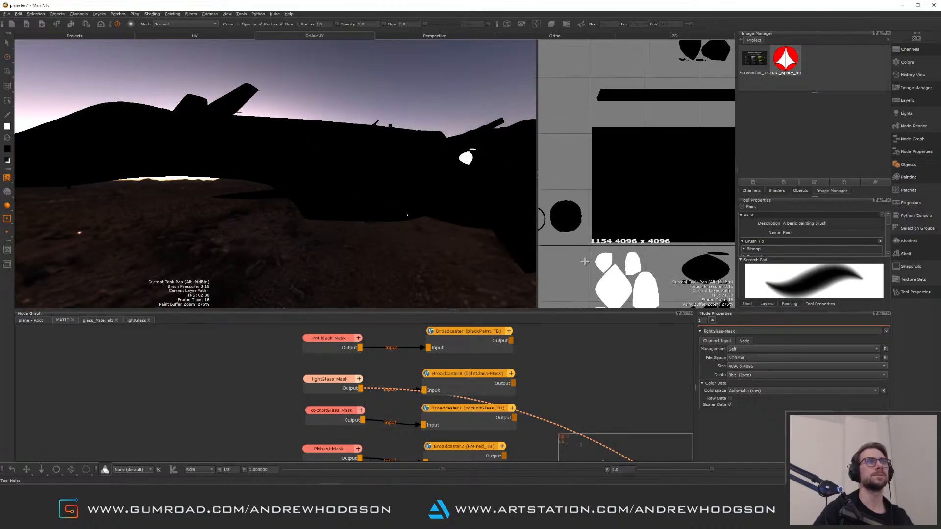
{"action": "middle_click_drag", "start_coordinate": [618, 68], "coordinate": [588, 221], "text": "alt"}
{"action": "mouse_move", "coordinate": [595, 149]}
{"action": "middle_mouse_down", "text": "alt"}
{"action": "mouse_move", "coordinate": [605, 202]}
{"action": "mouse_move", "coordinate": [634, 181]}
{"action": "middle_mouse_up", "text": "alt"}
{"action": "mouse_move", "coordinate": [637, 185]}
{"action": "left_mouse_down"}
{"action": "mouse_move", "coordinate": [608, 180]}
{"action": "mouse_move", "coordinate": [659, 216]}
{"action": "mouse_move", "coordinate": [654, 228]}
{"action": "mouse_move", "coordinate": [658, 220]}
{"action": "mouse_move", "coordinate": [596, 207]}
{"action": "mouse_move", "coordinate": [621, 220]}
{"action": "left_mouse_up"}
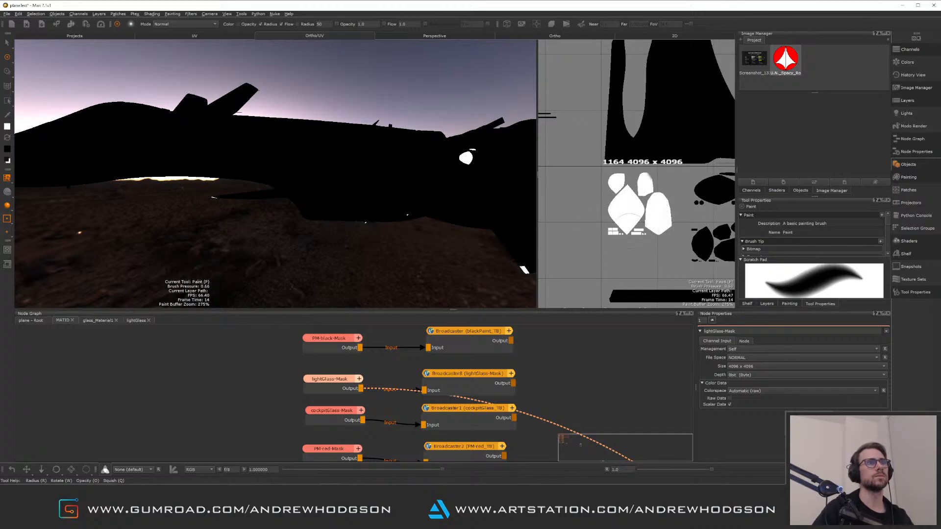
{"action": "mouse_move", "coordinate": [623, 201]}
{"action": "left_mouse_down"}
{"action": "mouse_move", "coordinate": [648, 208]}
{"action": "mouse_move", "coordinate": [633, 211]}
{"action": "mouse_move", "coordinate": [626, 229]}
{"action": "mouse_move", "coordinate": [637, 205]}
{"action": "mouse_move", "coordinate": [633, 217]}
{"action": "left_mouse_up"}
{"action": "right_click_drag", "start_coordinate": [640, 220], "coordinate": [548, 165], "text": "alt"}
{"action": "left_click_drag", "start_coordinate": [330, 164], "coordinate": [315, 192], "text": "alt"}
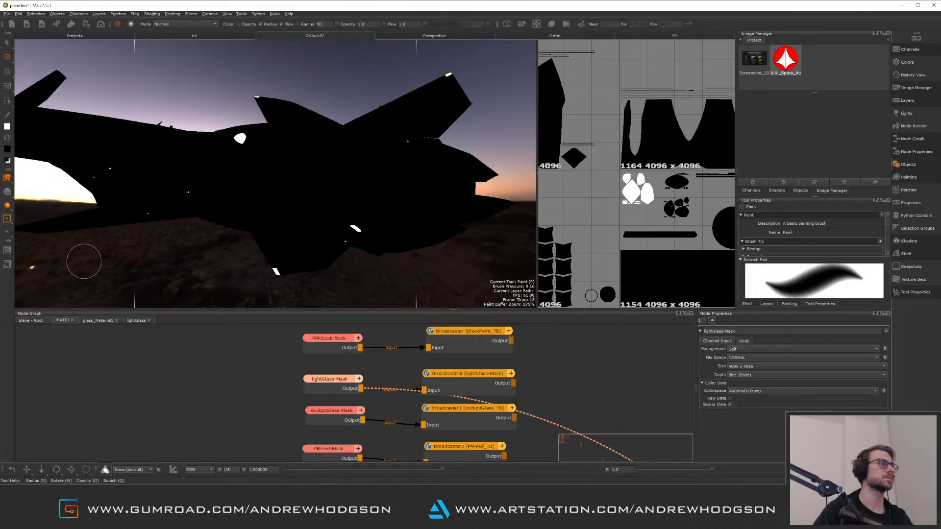
In the plane-Root graph, set the viewport preview to Multi-Channel Merge1's Base Color output
{"action": "left_click", "coordinate": [30, 321]}
{"action": "middle_click_drag", "start_coordinate": [340, 395], "coordinate": [365, 412]}
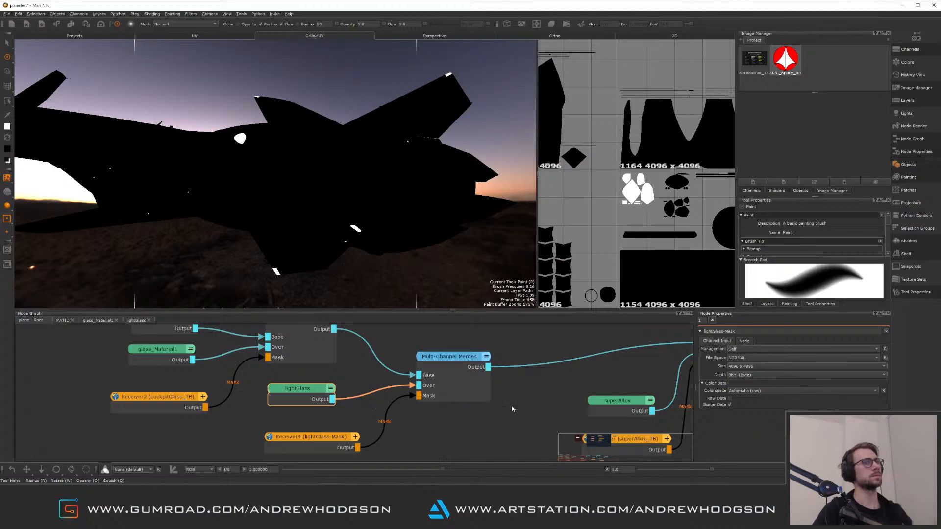
{"action": "middle_click_drag", "start_coordinate": [522, 402], "coordinate": [469, 398]}
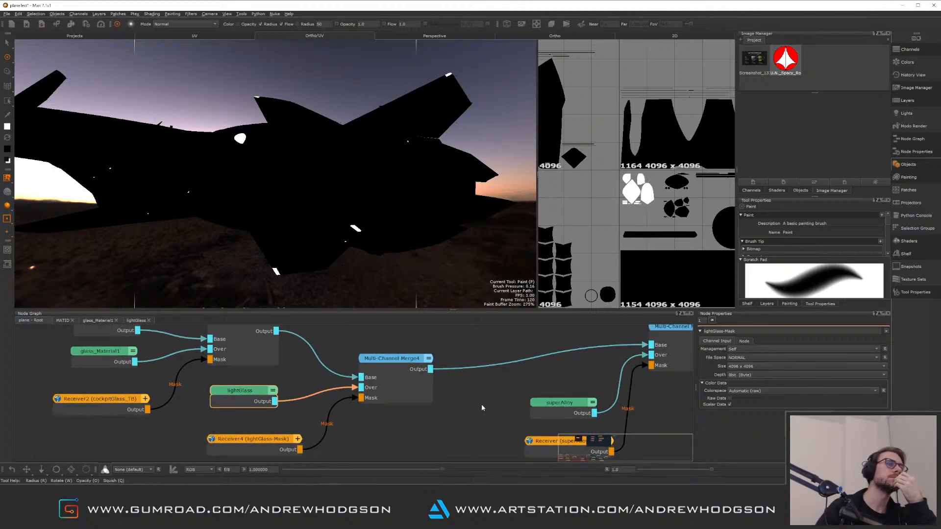
{"action": "left_click", "coordinate": [417, 391]}
{"action": "right_click", "coordinate": [420, 396]}
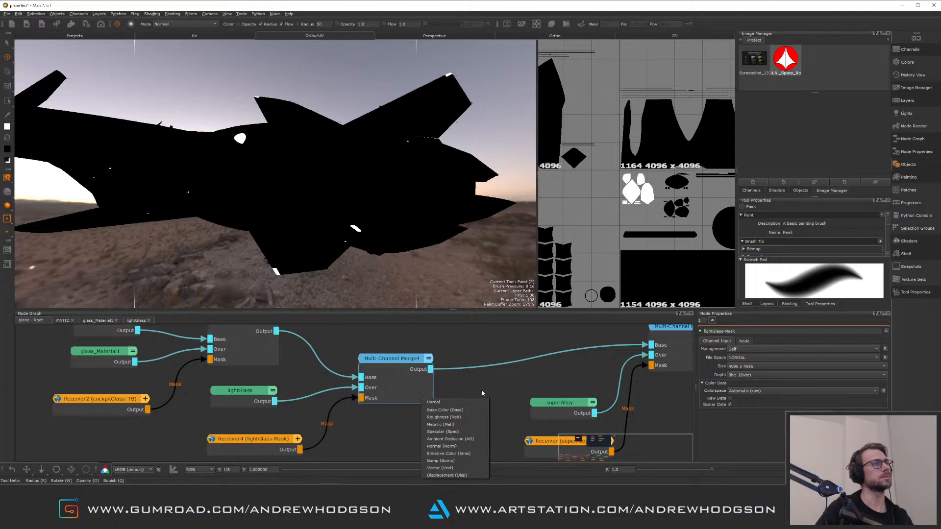
{"action": "left_click", "coordinate": [483, 392]}
{"action": "left_click", "coordinate": [420, 395]}
{"action": "right_click", "coordinate": [423, 398]}
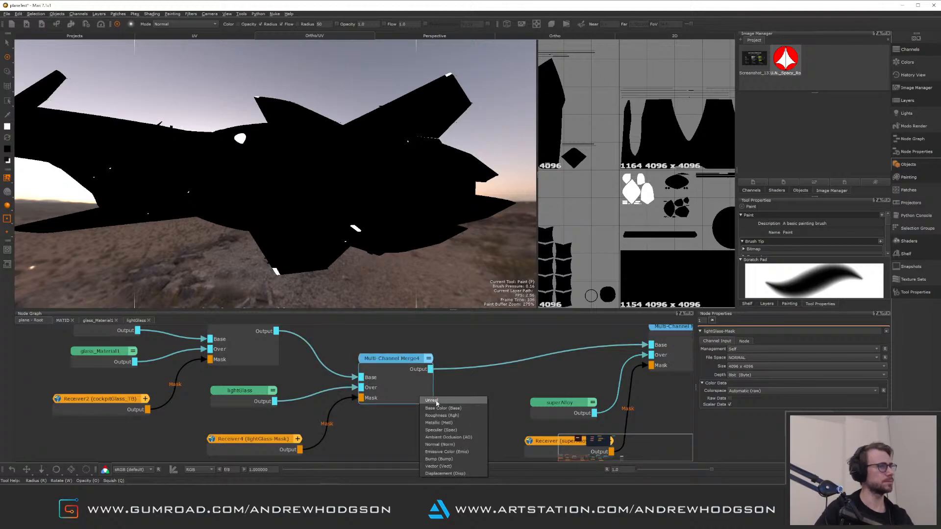
{"action": "left_click", "coordinate": [433, 401]}
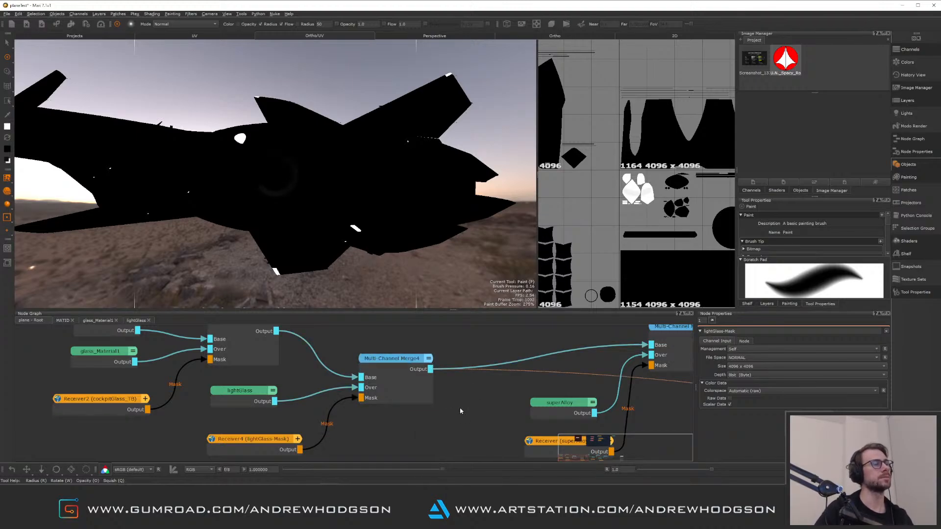
{"action": "mouse_move", "coordinate": [597, 424]}
{"action": "middle_mouse_down"}
{"action": "mouse_move", "coordinate": [460, 392]}
{"action": "mouse_move", "coordinate": [317, 417]}
{"action": "middle_mouse_up"}
{"action": "middle_click_drag", "start_coordinate": [473, 391], "coordinate": [355, 431]}
{"action": "right_click", "coordinate": [318, 407]}
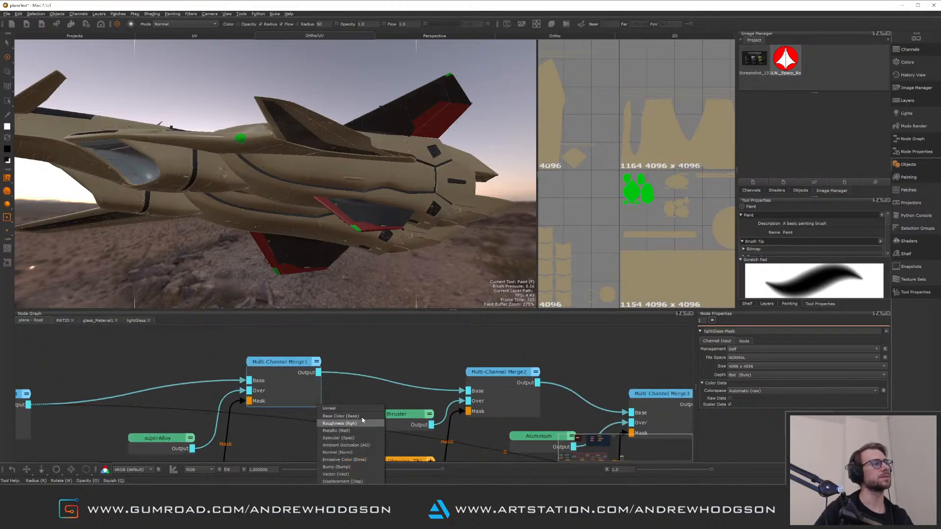
{"action": "left_click", "coordinate": [357, 411]}
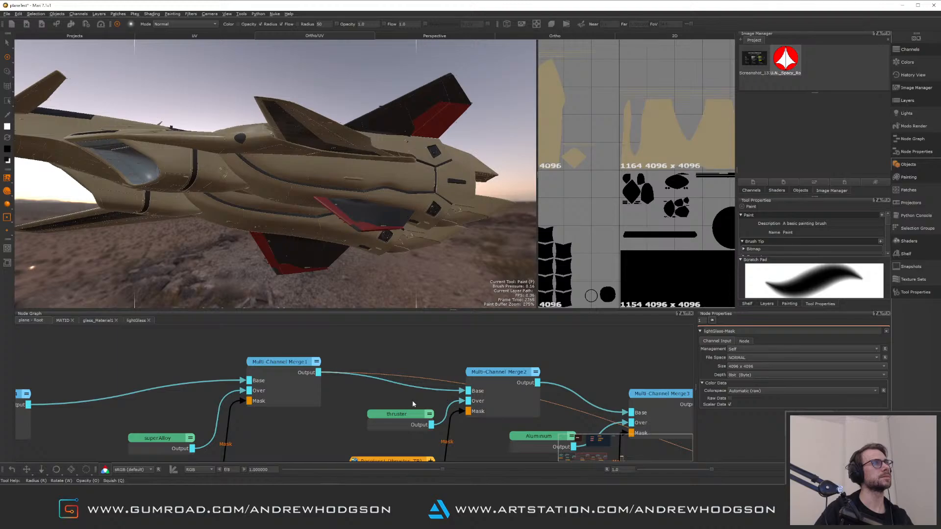
Select the thruster receiver node, then preview the thruster-Mask node from the MATID graph in the viewport
{"action": "middle_click_drag", "start_coordinate": [422, 409], "coordinate": [426, 359]}
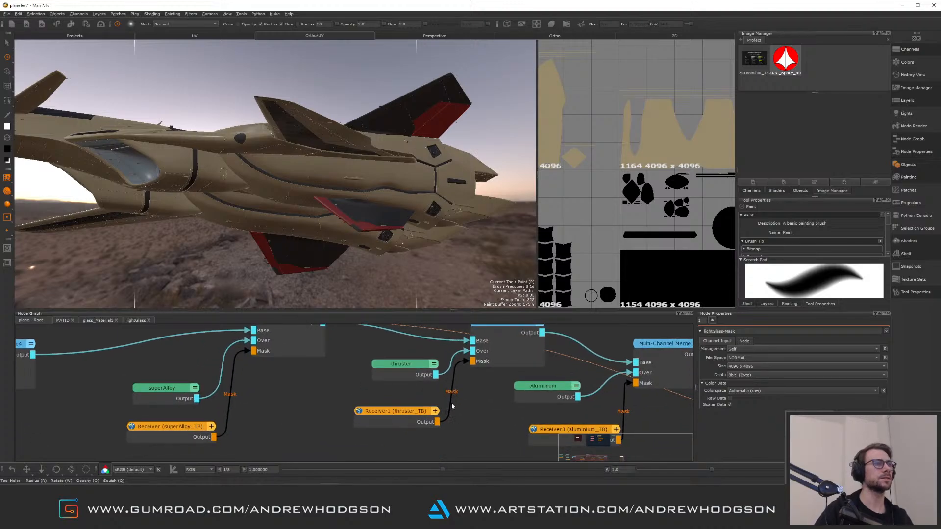
{"action": "left_click", "coordinate": [410, 417]}
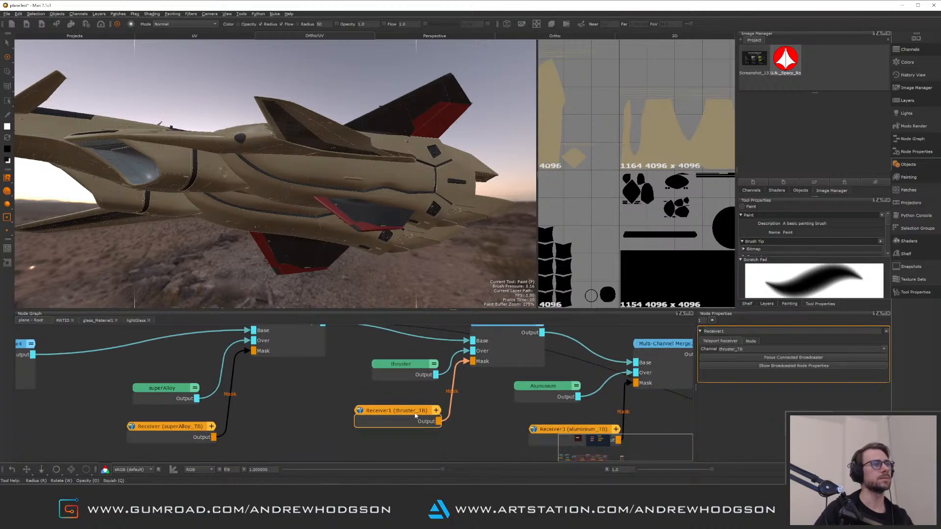
{"action": "left_click", "coordinate": [64, 321]}
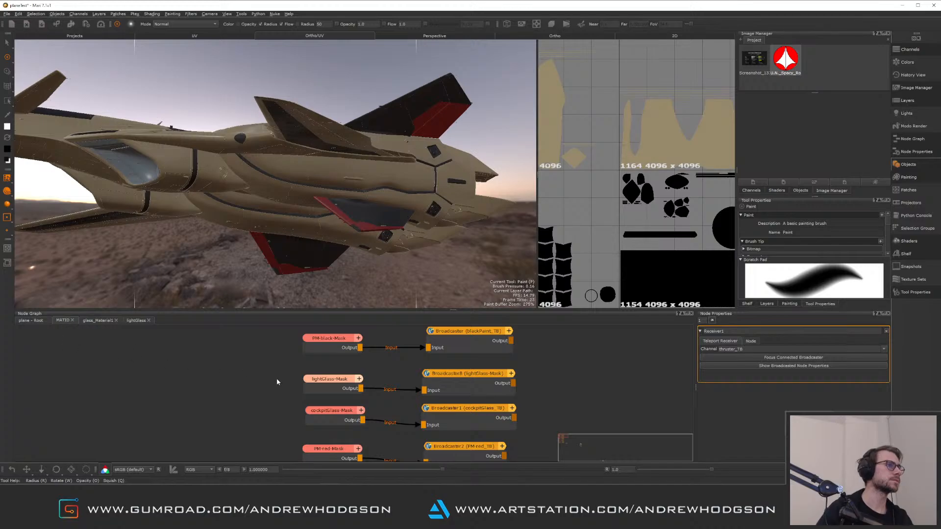
{"action": "scroll", "coordinate": [276, 382], "scroll_direction": "down", "scroll_amount": 5}
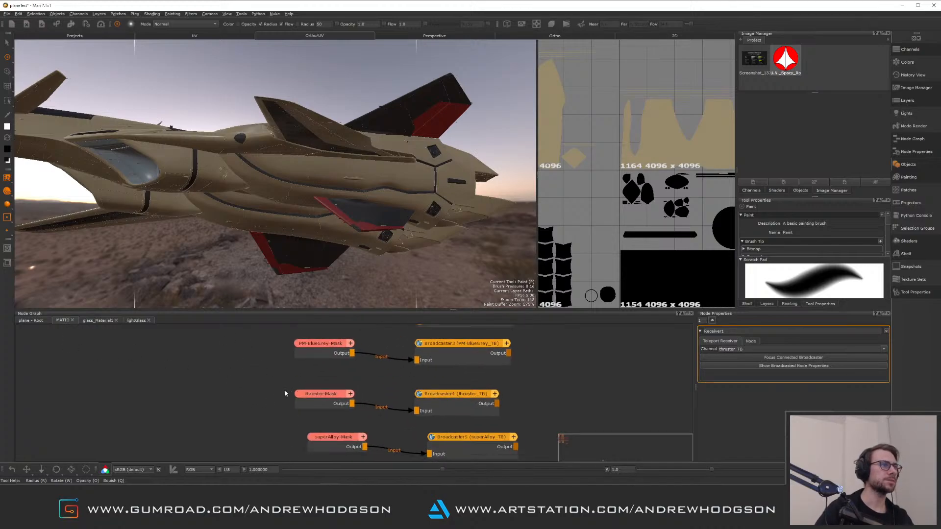
{"action": "scroll", "coordinate": [269, 381], "scroll_direction": "down", "scroll_amount": 1}
{"action": "left_click", "coordinate": [310, 367]}
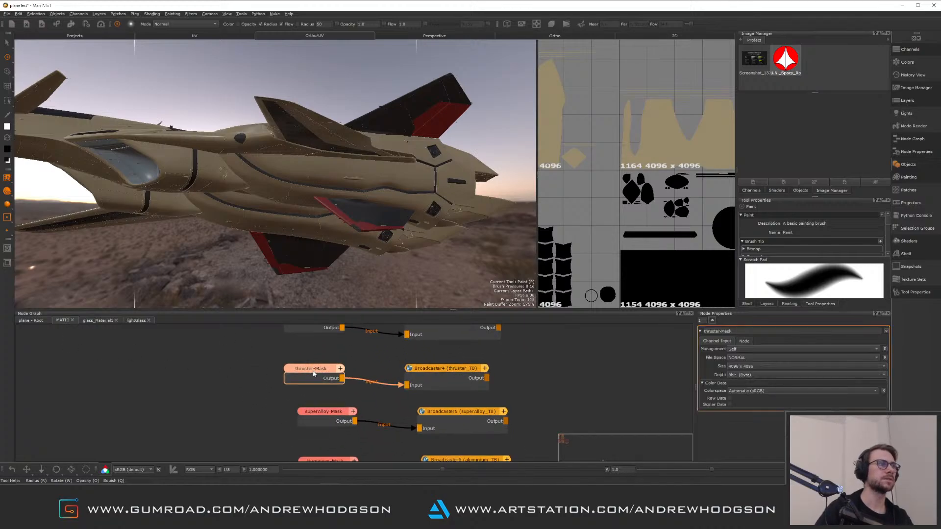
{"action": "key", "text": "v"}
Inspect the thruster mask around the jet's engine area in the viewport
{"action": "left_click_drag", "start_coordinate": [419, 212], "coordinate": [269, 204], "text": "alt"}
{"action": "scroll", "coordinate": [275, 215], "scroll_direction": "down", "scroll_amount": 5}
{"action": "scroll", "coordinate": [269, 204], "scroll_direction": "up", "scroll_amount": 5}
{"action": "middle_click_drag", "start_coordinate": [269, 204], "coordinate": [312, 224], "text": "alt"}
{"action": "left_click_drag", "start_coordinate": [311, 224], "coordinate": [392, 230], "text": "alt"}
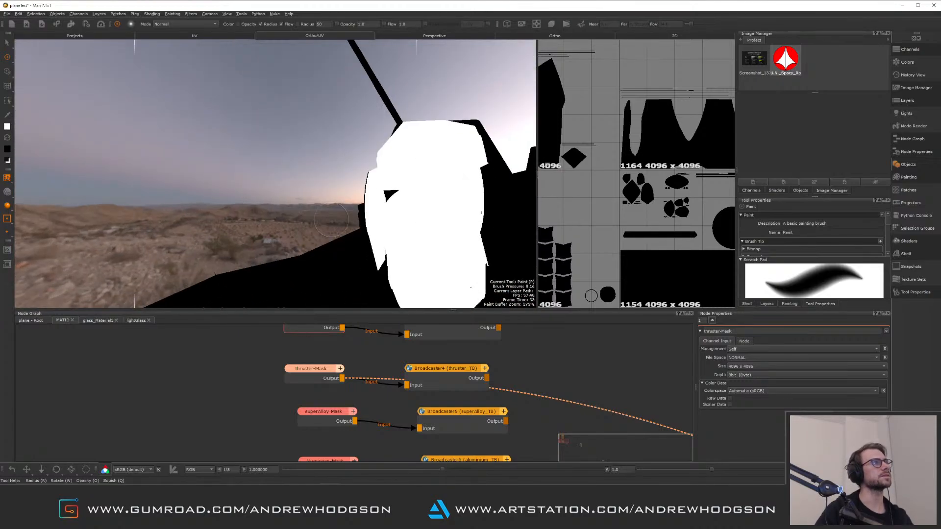
{"action": "middle_click_drag", "start_coordinate": [392, 230], "coordinate": [321, 256], "text": "alt"}
{"action": "right_click_drag", "start_coordinate": [321, 256], "coordinate": [348, 235], "text": "alt"}
{"action": "left_click_drag", "start_coordinate": [349, 236], "coordinate": [308, 212], "text": "alt"}
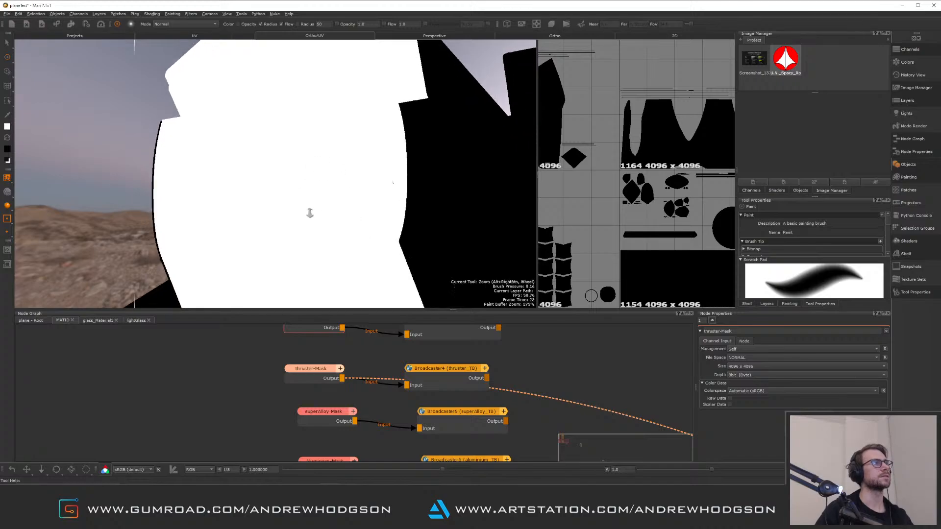
{"action": "right_click_drag", "start_coordinate": [309, 212], "coordinate": [289, 218], "text": "alt"}
{"action": "left_click_drag", "start_coordinate": [289, 218], "coordinate": [314, 231], "text": "alt"}
{"action": "middle_click_drag", "start_coordinate": [314, 230], "coordinate": [247, 138], "text": "alt"}
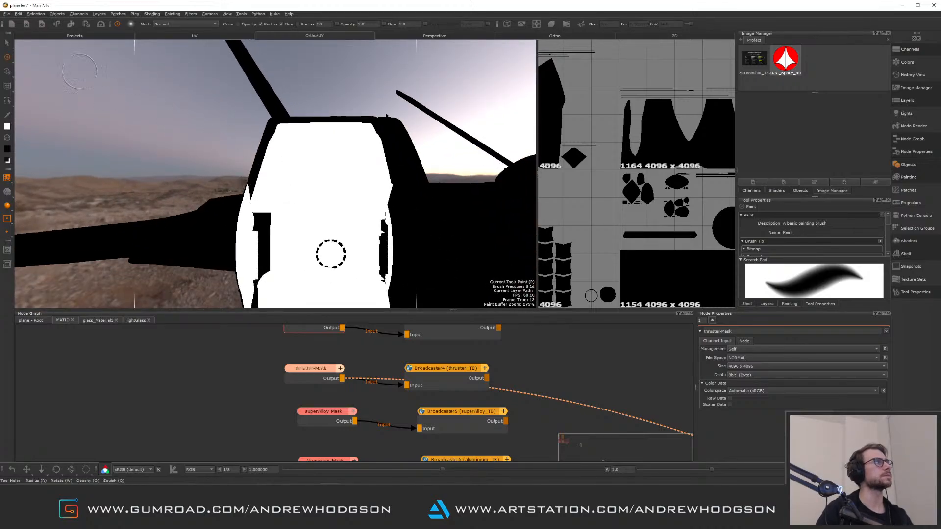
{"action": "left_click", "coordinate": [8, 44]}
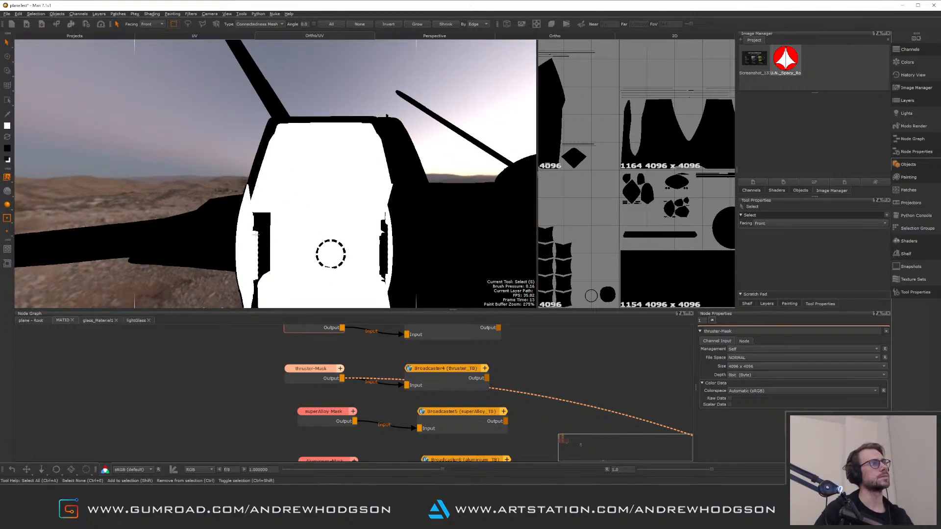
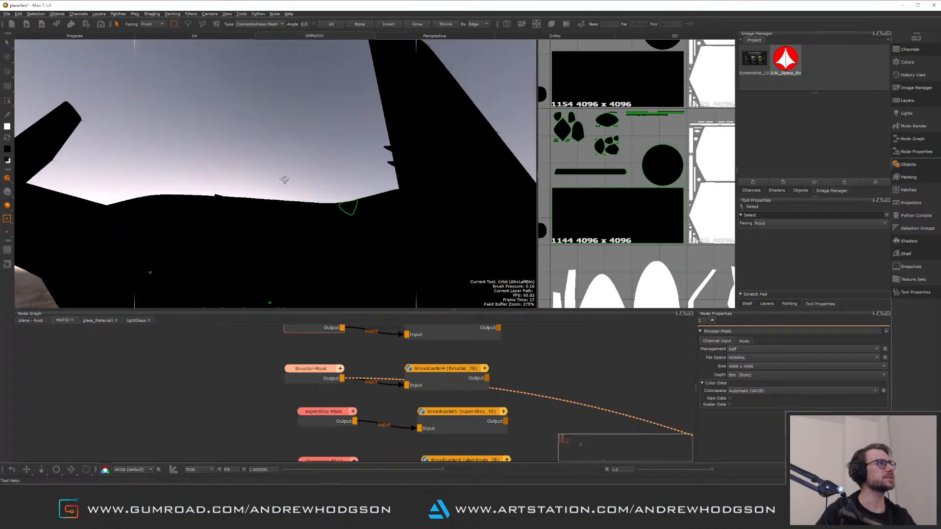
Examine the thruster mask across the UV patches and the model's underside
{"action": "right_click_drag", "start_coordinate": [681, 179], "coordinate": [633, 172], "text": "alt"}
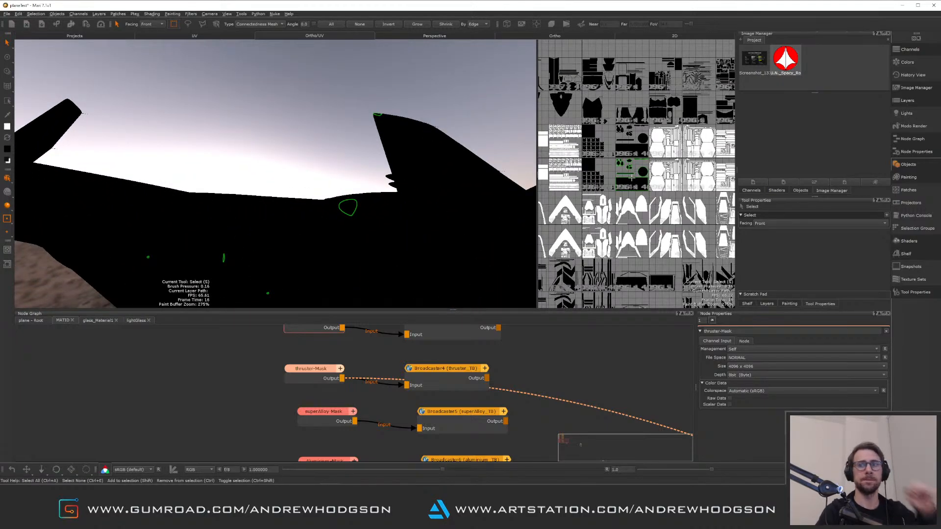
{"action": "middle_click_drag", "start_coordinate": [606, 180], "coordinate": [594, 163], "text": "alt"}
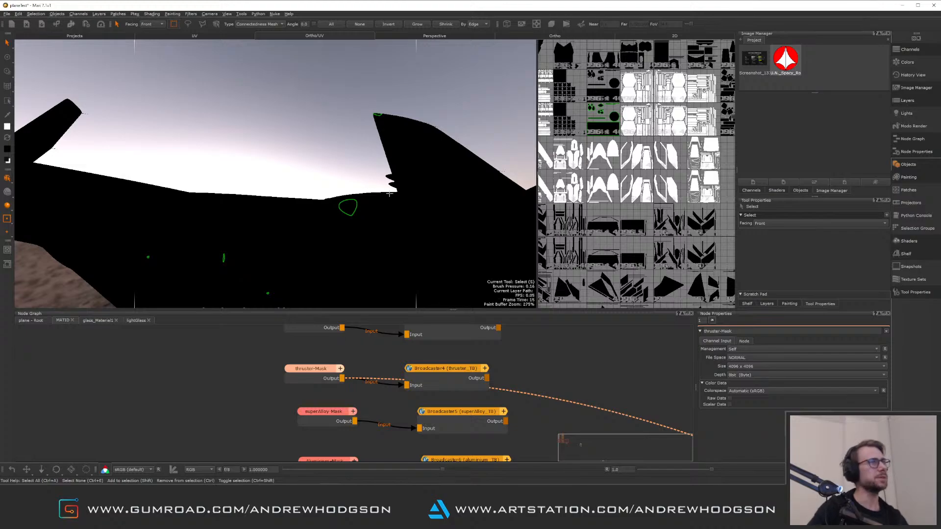
{"action": "left_click_drag", "start_coordinate": [441, 298], "coordinate": [346, 205], "text": "alt"}
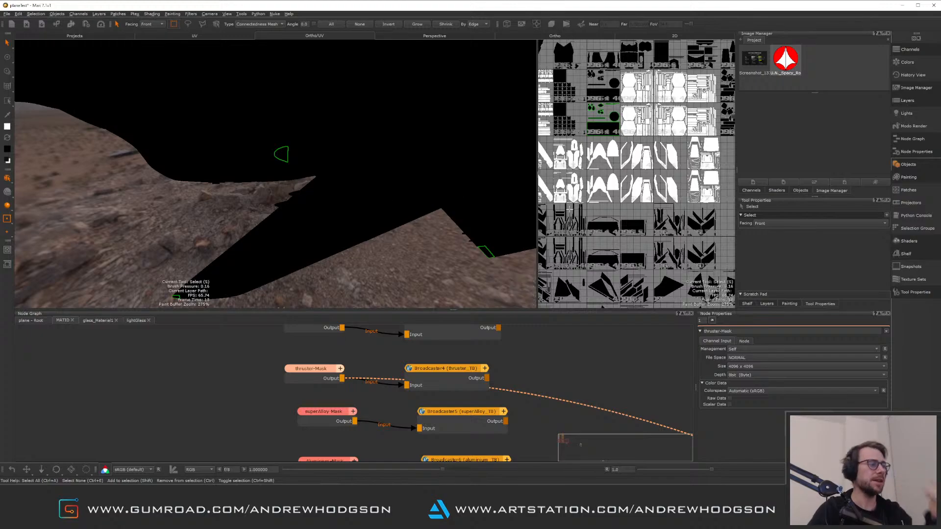
{"action": "scroll", "coordinate": [619, 161], "scroll_direction": "down", "scroll_amount": 6}
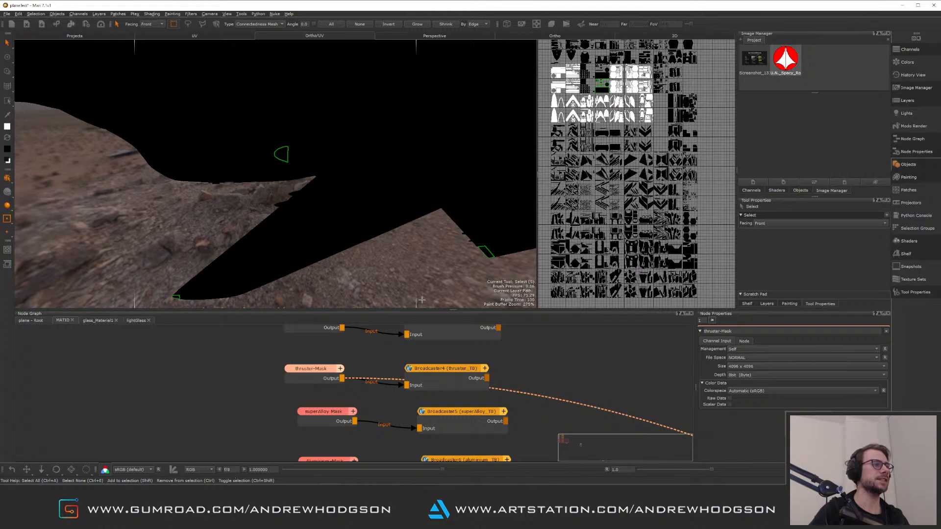
Switch to Maya, select the YF19main_grp group and examine its UDIM layout in the UV Editor
{"action": "key", "text": "alt+Tab"}
{"action": "left_click_drag", "start_coordinate": [377, 366], "coordinate": [468, 306], "text": "alt"}
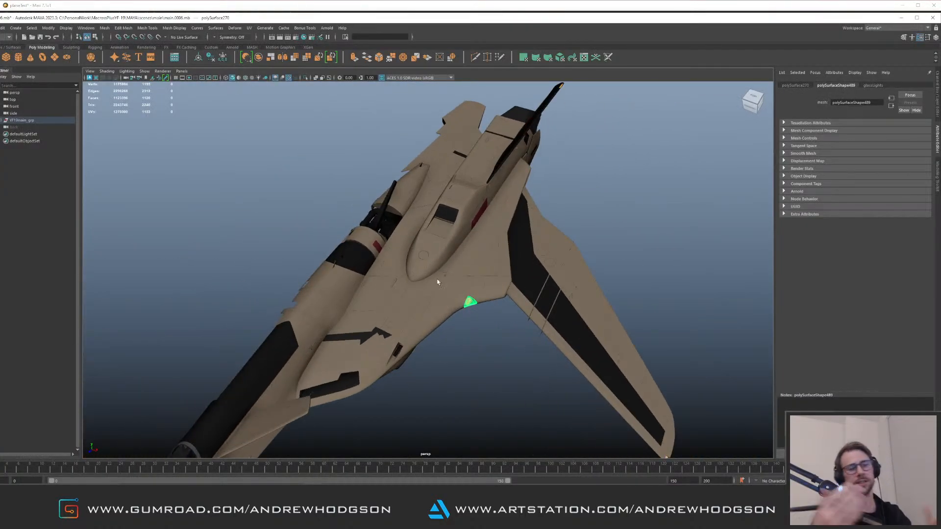
{"action": "left_click", "coordinate": [454, 282]}
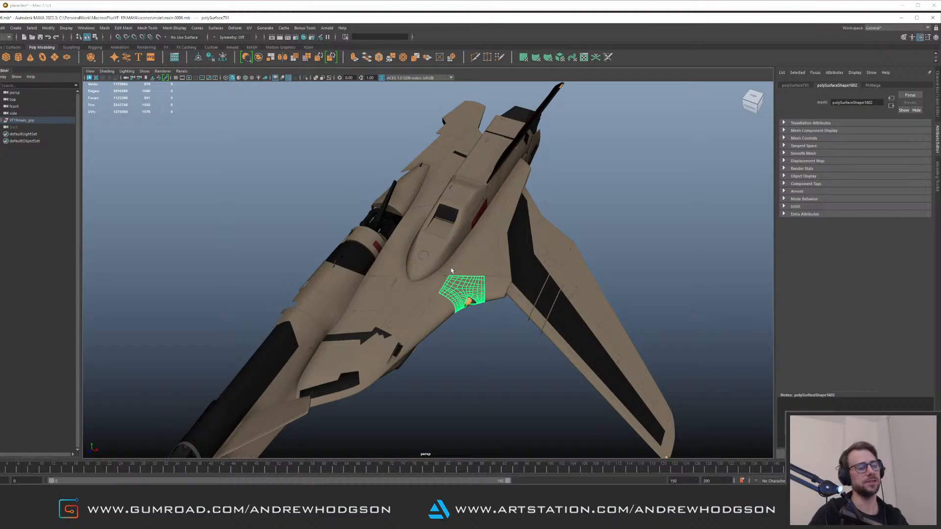
{"action": "left_click_drag", "start_coordinate": [451, 270], "coordinate": [473, 301], "text": "alt"}
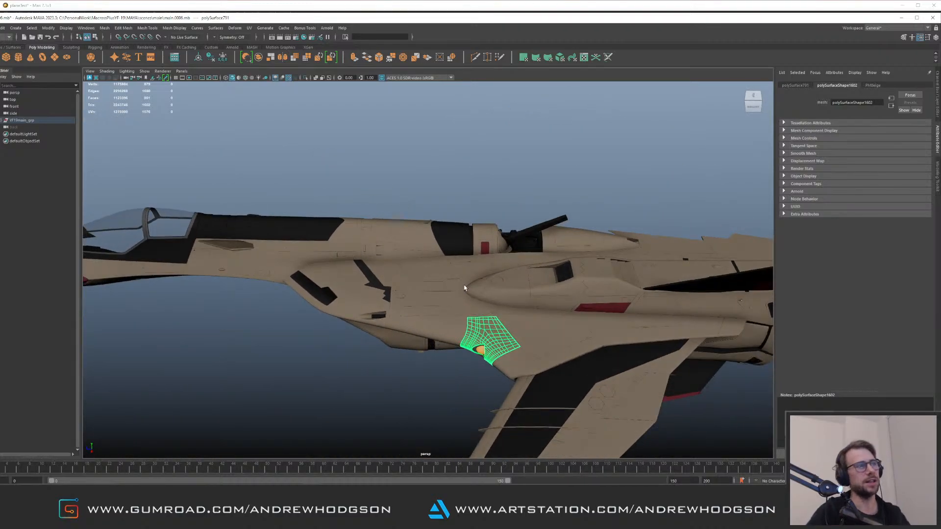
{"action": "scroll", "coordinate": [464, 289], "scroll_direction": "down", "scroll_amount": 5}
{"action": "left_click_drag", "start_coordinate": [384, 263], "coordinate": [304, 206], "text": "alt"}
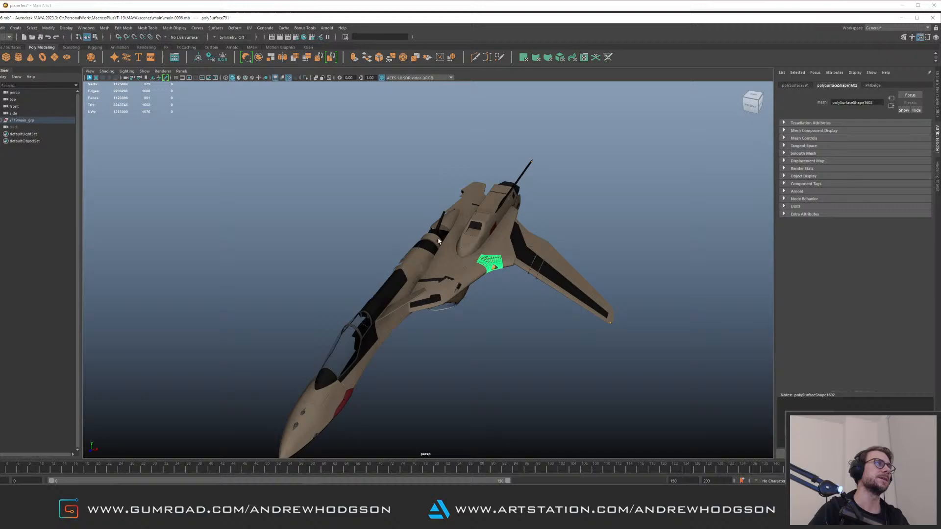
{"action": "left_click", "coordinate": [56, 121]}
{"action": "left_click", "coordinate": [250, 28]}
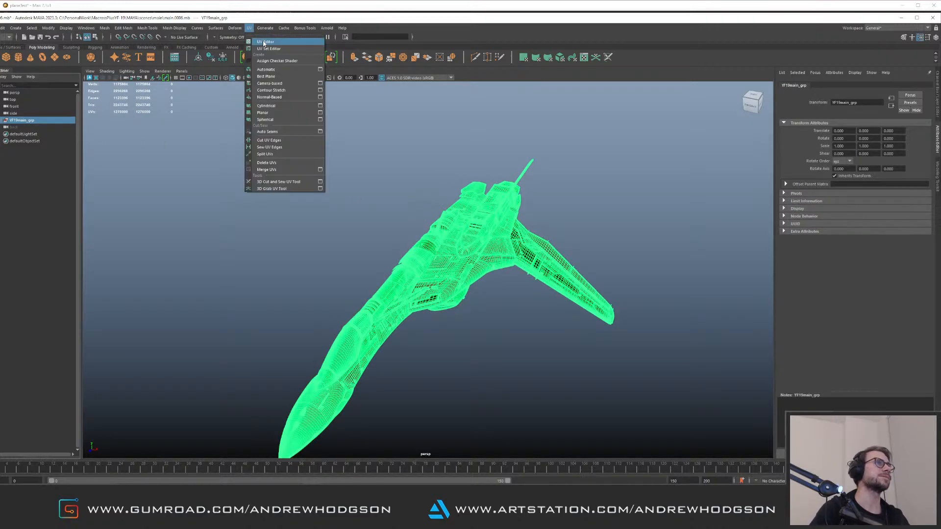
{"action": "left_click", "coordinate": [265, 42]}
{"action": "scroll", "coordinate": [353, 198], "scroll_direction": "down", "scroll_amount": 3}
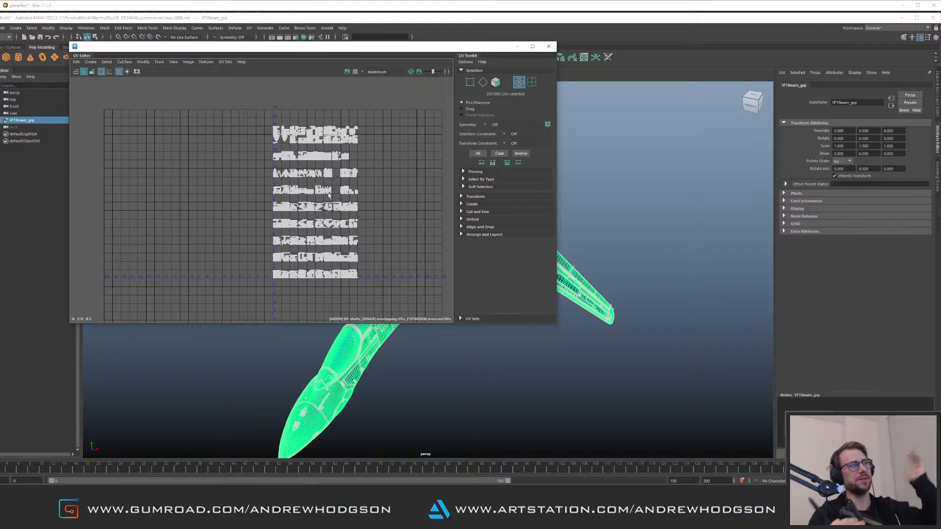
{"action": "scroll", "coordinate": [396, 239], "scroll_direction": "up", "scroll_amount": 5}
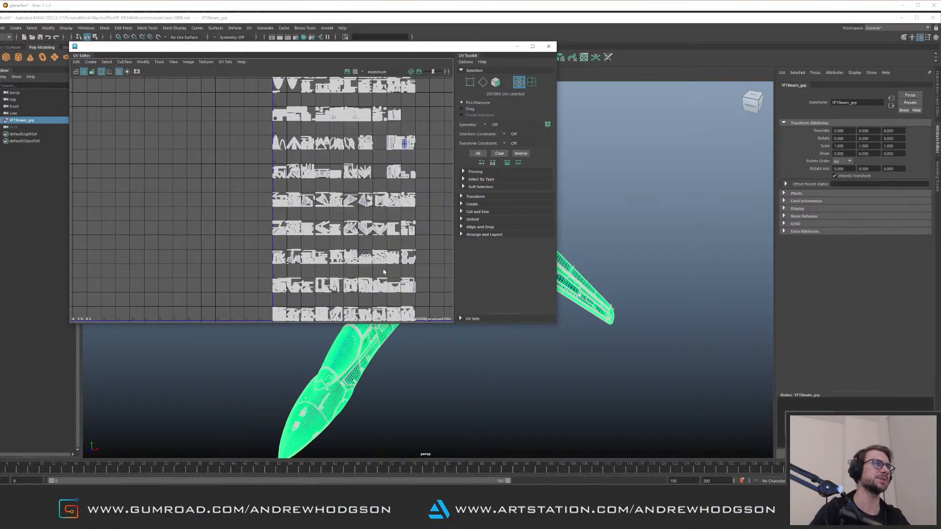
{"action": "scroll", "coordinate": [293, 195], "scroll_direction": "up", "scroll_amount": 3}
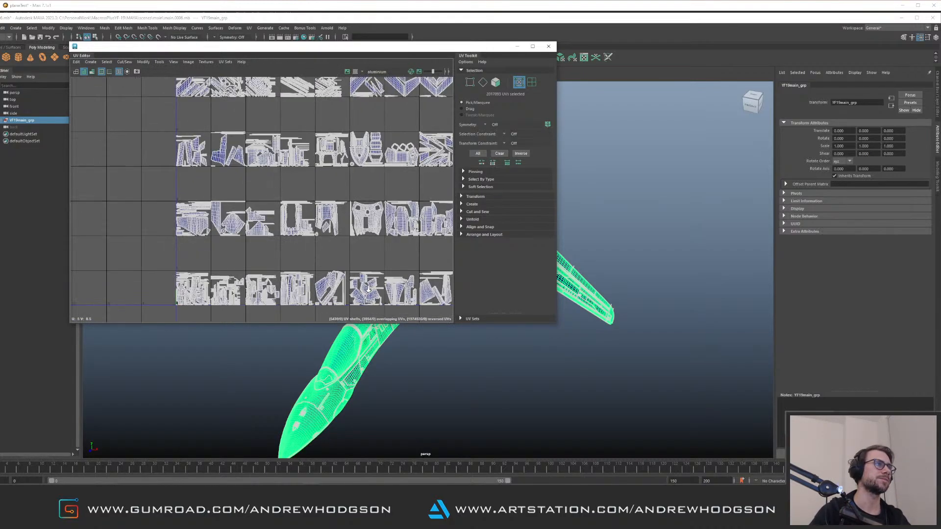
{"action": "left_click", "coordinate": [548, 47]}
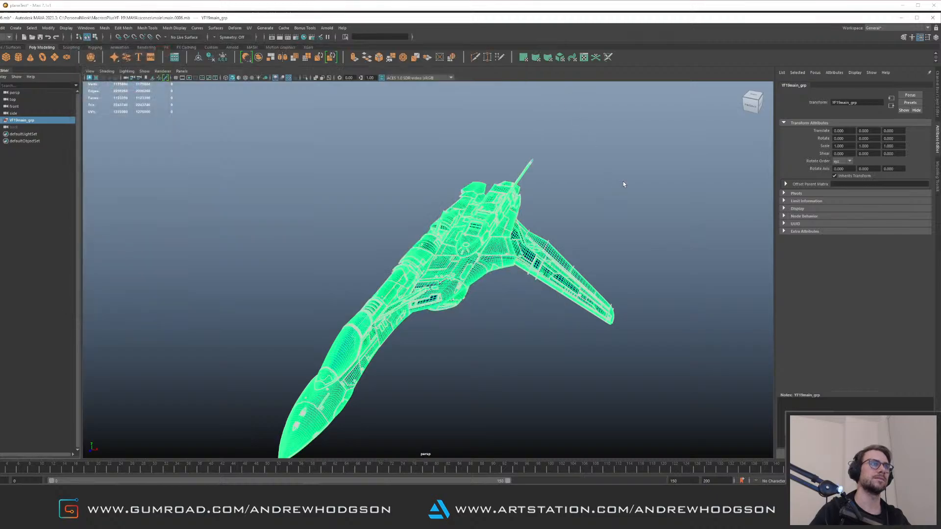
Select the engine intake lip geometry and examine its UV shell placement in the UV Editor
{"action": "left_click", "coordinate": [620, 189]}
{"action": "left_click_drag", "start_coordinate": [580, 197], "coordinate": [557, 206], "text": "alt"}
{"action": "scroll", "coordinate": [557, 206], "scroll_direction": "up", "scroll_amount": 5}
{"action": "left_click", "coordinate": [474, 189]}
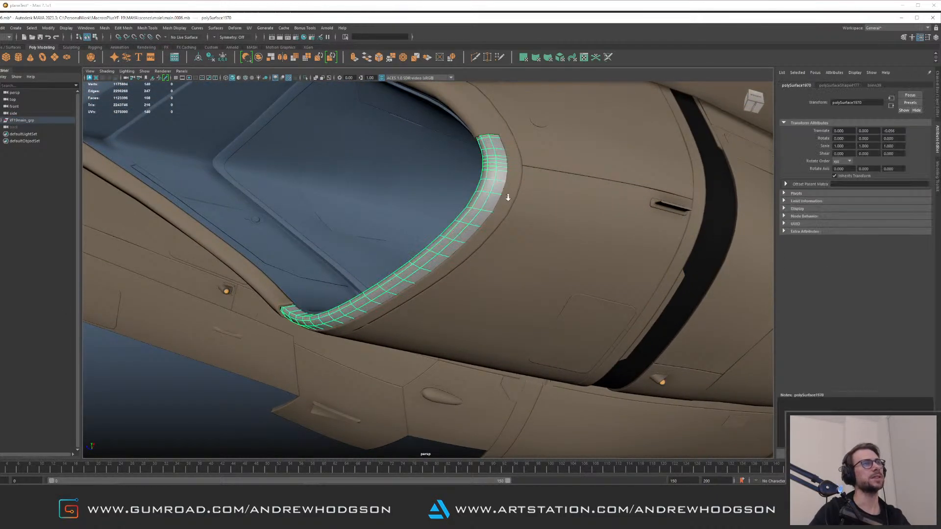
{"action": "scroll", "coordinate": [508, 196], "scroll_direction": "down", "scroll_amount": 5}
{"action": "left_click", "coordinate": [249, 28]}
{"action": "left_click", "coordinate": [265, 41]}
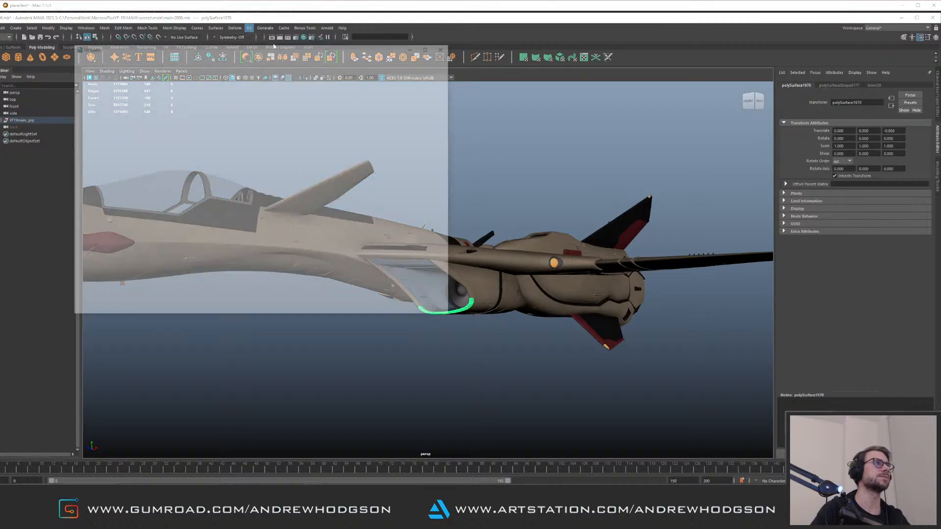
{"action": "scroll", "coordinate": [381, 206], "scroll_direction": "down", "scroll_amount": 2}
{"action": "scroll", "coordinate": [375, 189], "scroll_direction": "down", "scroll_amount": 3}
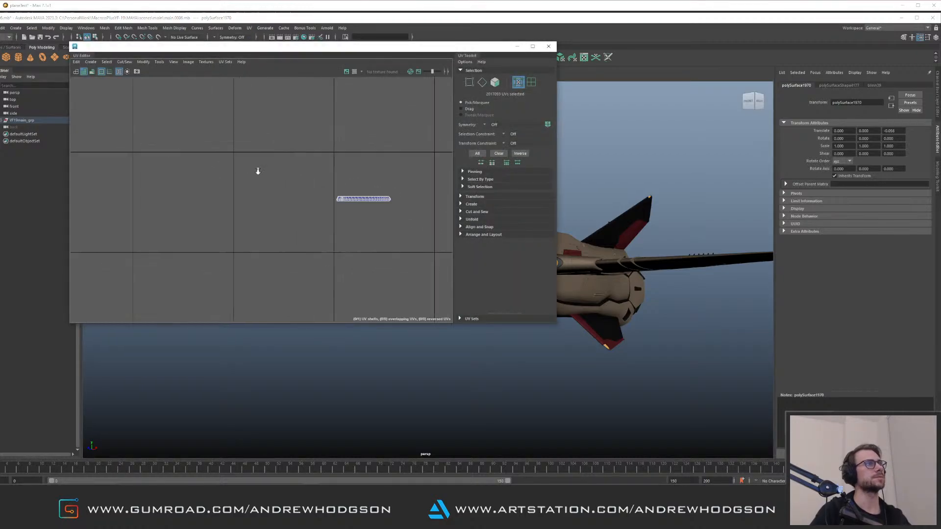
{"action": "left_click", "coordinate": [31, 120]}
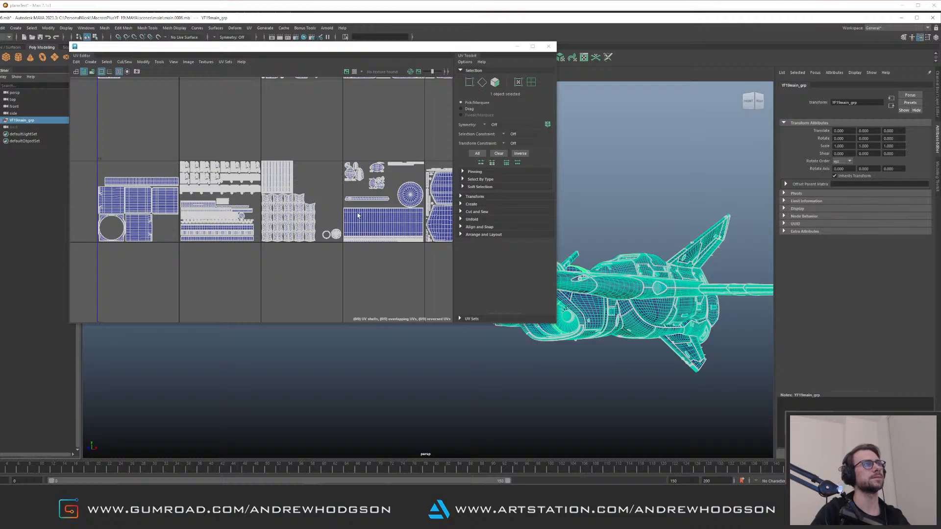
{"action": "left_click", "coordinate": [614, 202]}
{"action": "middle_click_drag", "start_coordinate": [612, 269], "coordinate": [594, 208], "text": "alt"}
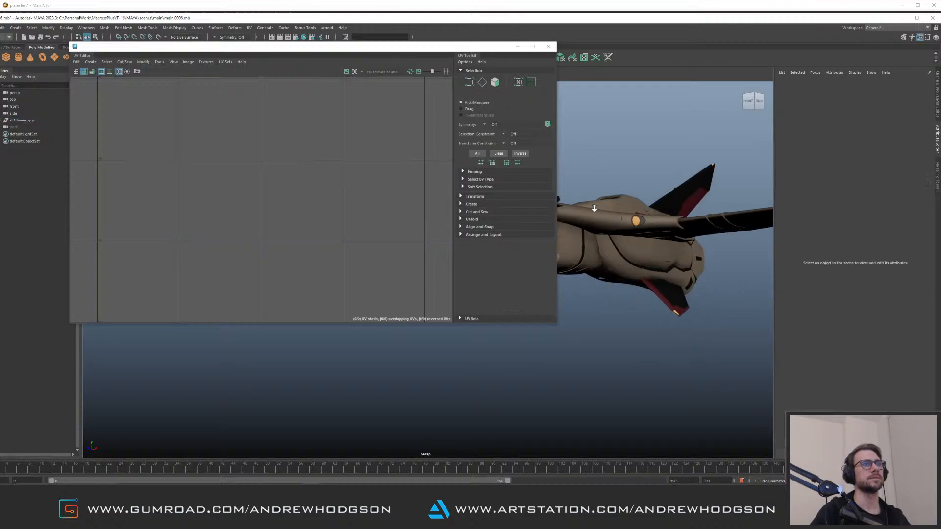
{"action": "right_click_drag", "start_coordinate": [594, 208], "coordinate": [645, 222], "text": "alt"}
{"action": "left_click_drag", "start_coordinate": [645, 222], "coordinate": [696, 216], "text": "alt"}
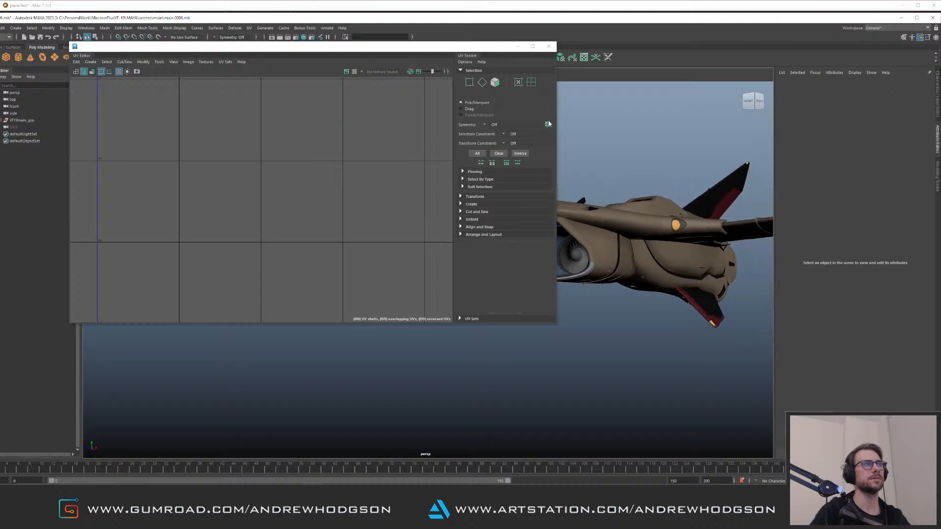
{"action": "left_click", "coordinate": [549, 46]}
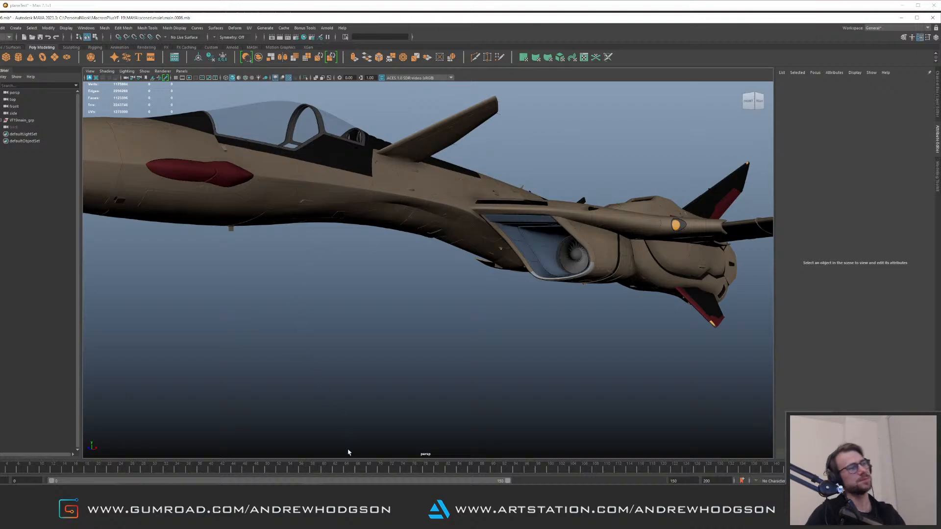
Return to Mari, open the plane-Root graph and preview Multi-Channel Merge2 in the viewport
{"action": "key", "text": "alt+Tab"}
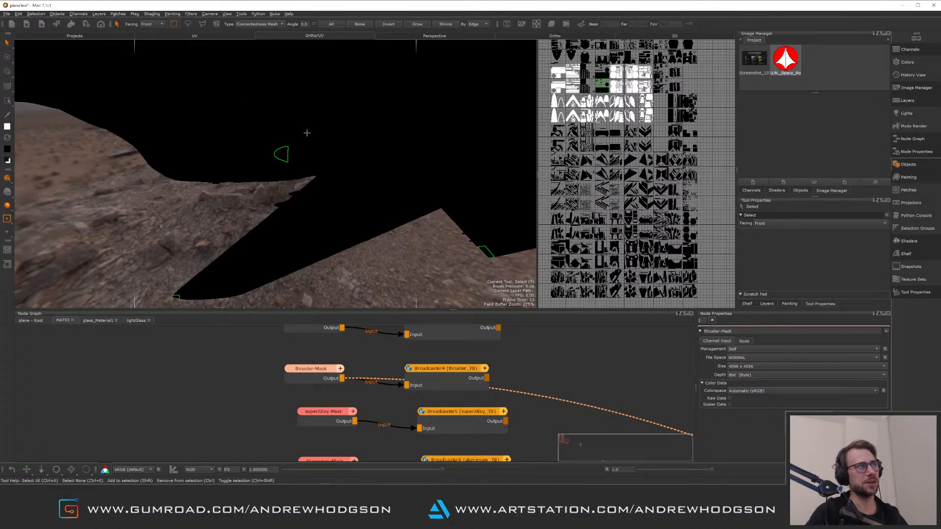
{"action": "left_click", "coordinate": [554, 378]}
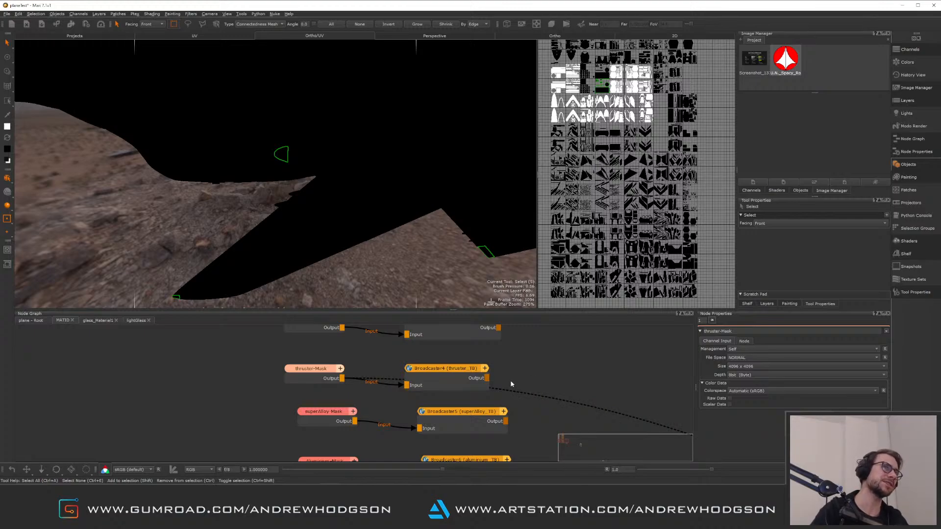
{"action": "left_click", "coordinate": [30, 322]}
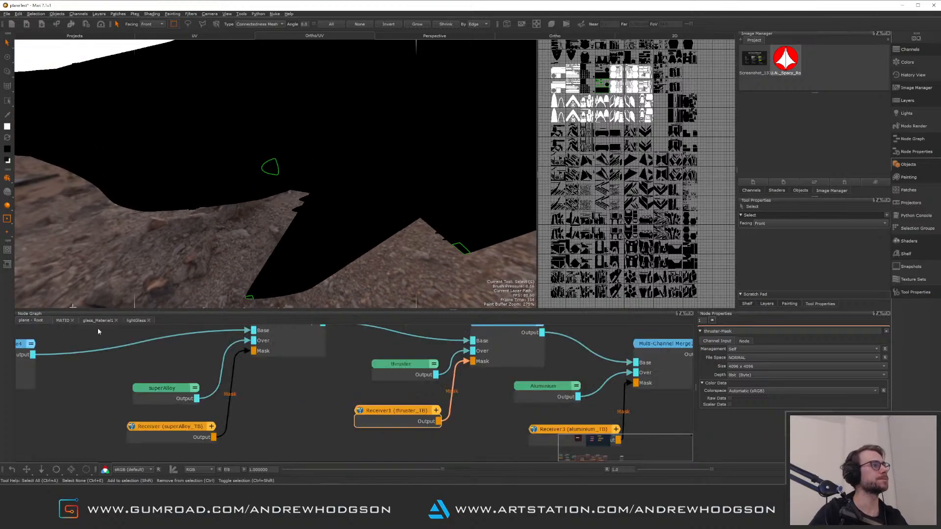
{"action": "middle_click_drag", "start_coordinate": [285, 387], "coordinate": [296, 418]}
{"action": "left_click", "coordinate": [313, 381]}
{"action": "middle_click_drag", "start_coordinate": [482, 390], "coordinate": [395, 403]}
{"action": "middle_click_drag", "start_coordinate": [455, 396], "coordinate": [402, 397]}
{"action": "left_click", "coordinate": [403, 397]}
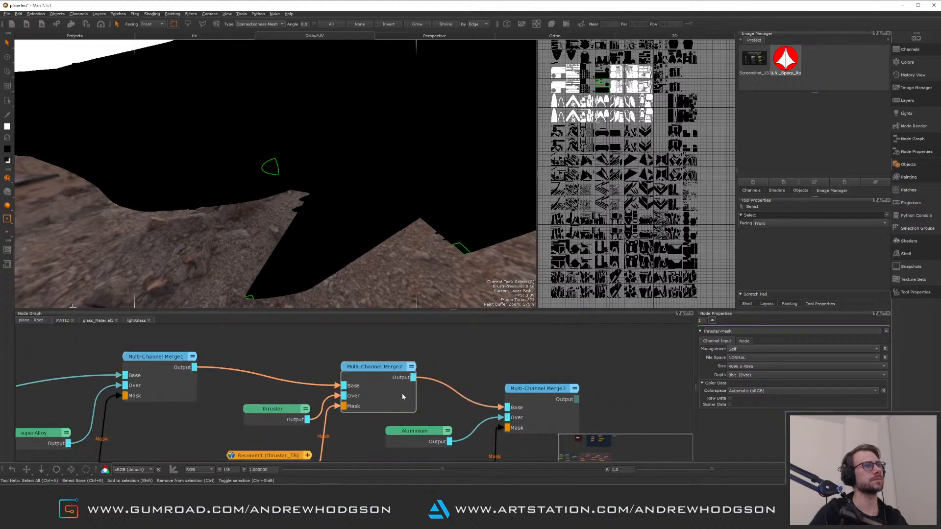
{"action": "right_click", "coordinate": [399, 409]}
{"action": "left_click", "coordinate": [430, 418]}
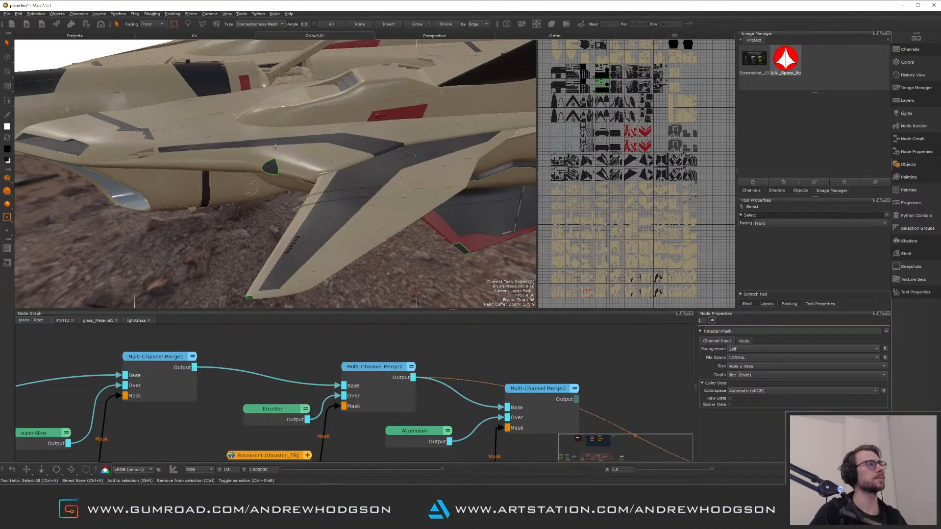
Check the viewport preview options of Multi-Channel Merge1 and Multi-Channel Merge4 in the plane-Root graph
{"action": "right_click", "coordinate": [177, 376]}
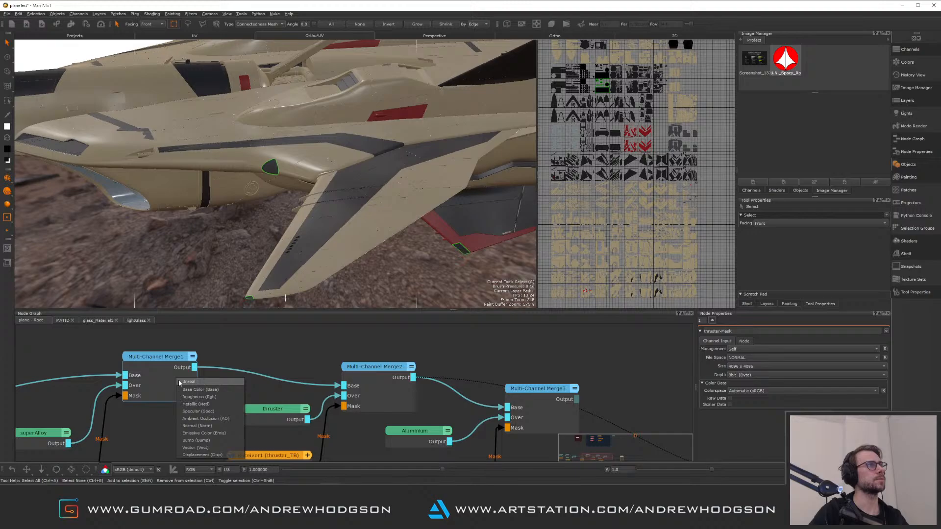
{"action": "left_click", "coordinate": [207, 382]}
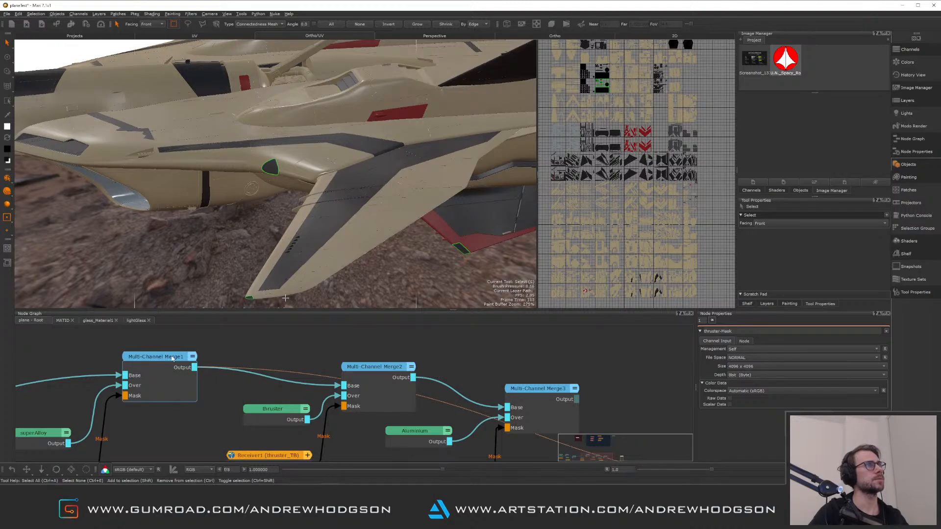
{"action": "middle_click_drag", "start_coordinate": [177, 357], "coordinate": [332, 342]}
{"action": "right_click", "coordinate": [61, 407]}
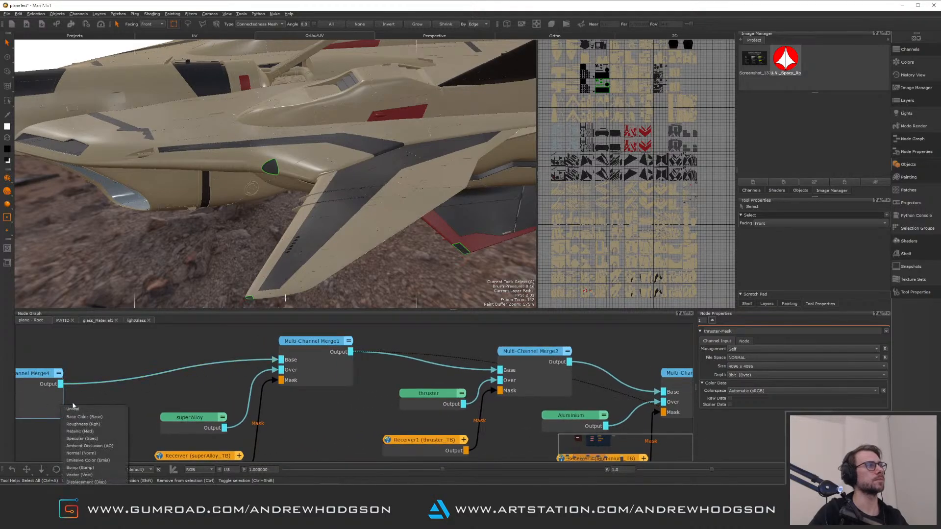
{"action": "left_click", "coordinate": [81, 411]}
{"action": "middle_click_drag", "start_coordinate": [144, 400], "coordinate": [251, 360]}
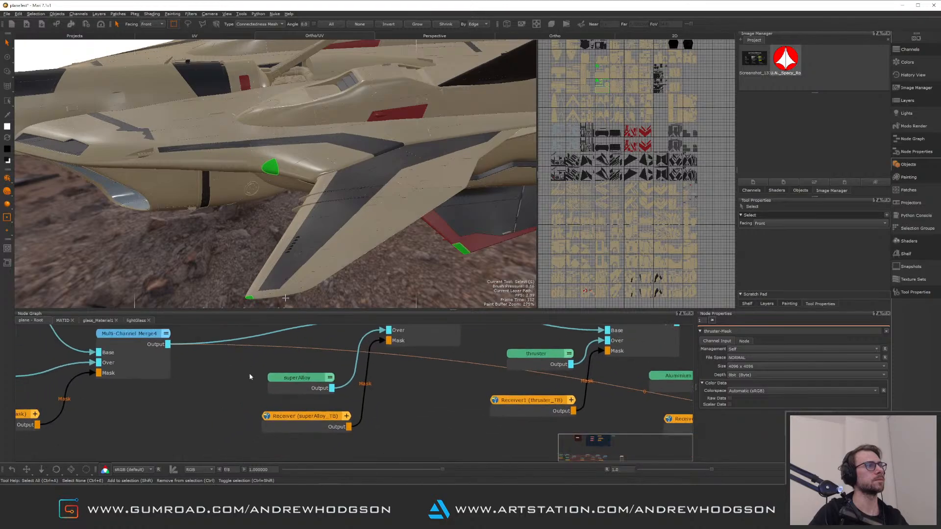
{"action": "middle_click_drag", "start_coordinate": [232, 399], "coordinate": [205, 421]}
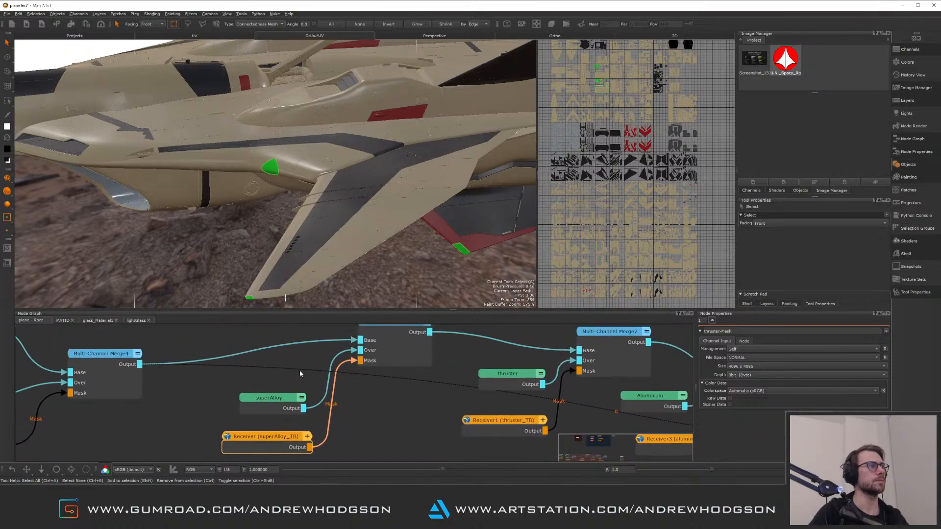
{"action": "left_click", "coordinate": [402, 351]}
{"action": "right_click", "coordinate": [402, 352]}
{"action": "left_click", "coordinate": [422, 357]}
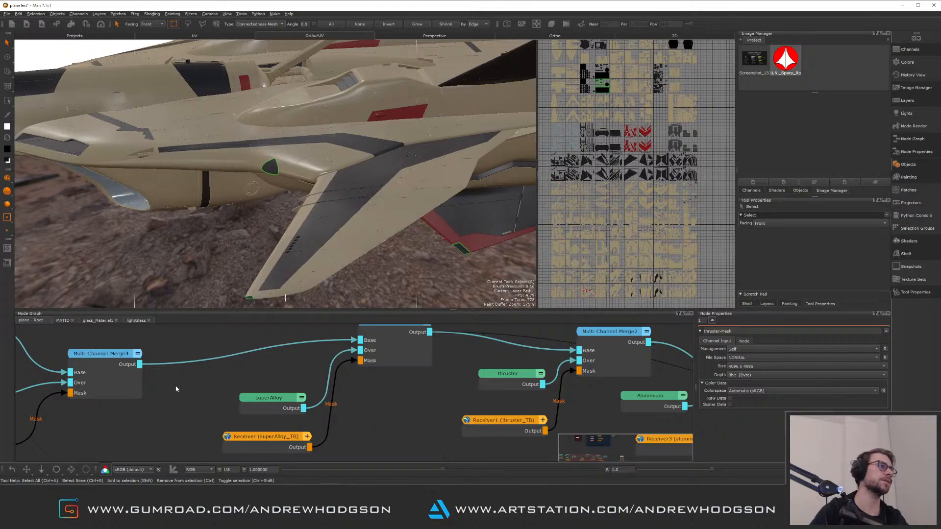
{"action": "mouse_move", "coordinate": [144, 393]}
{"action": "middle_mouse_down"}
{"action": "mouse_move", "coordinate": [270, 382]}
{"action": "mouse_move", "coordinate": [244, 364]}
{"action": "mouse_move", "coordinate": [259, 304]}
{"action": "middle_mouse_up"}
In the MATID graph, select the superAlloy-Mask node and preview it in the viewport
{"action": "left_click", "coordinate": [68, 321]}
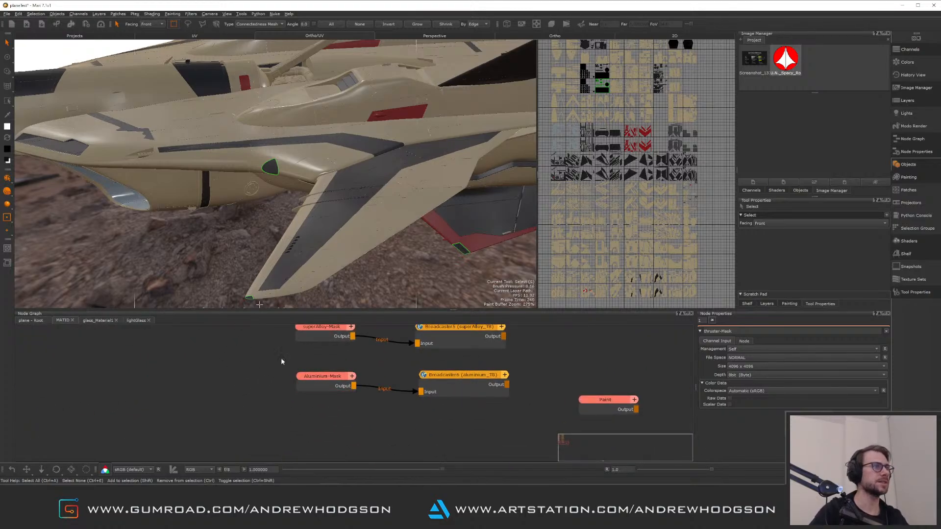
{"action": "middle_click_drag", "start_coordinate": [281, 358], "coordinate": [248, 405]}
{"action": "left_click", "coordinate": [270, 386]}
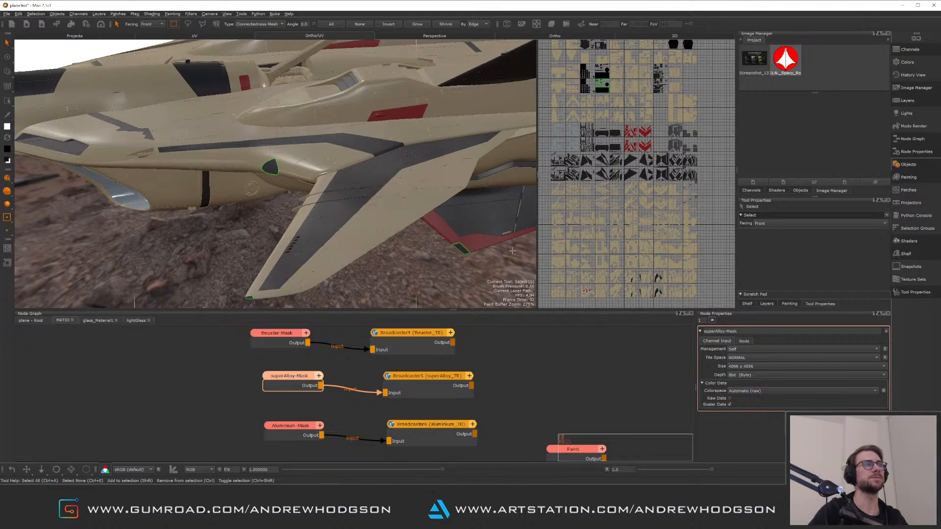
{"action": "key", "text": "1"}
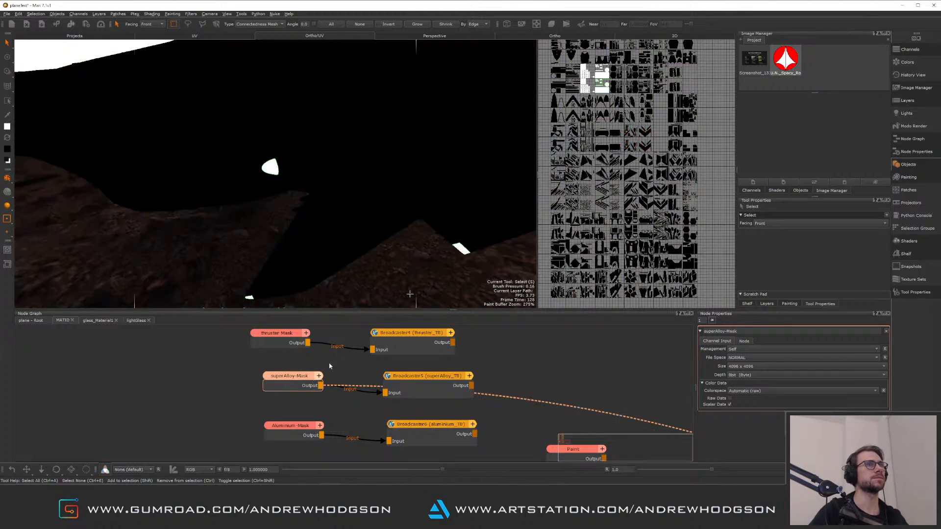
Inspect the superAlloy mask across the UV patches
{"action": "middle_click_drag", "start_coordinate": [623, 191], "coordinate": [680, 161], "text": "alt"}
{"action": "scroll", "coordinate": [636, 238], "scroll_direction": "up", "scroll_amount": 10}
{"action": "middle_click_drag", "start_coordinate": [671, 245], "coordinate": [643, 215], "text": "alt"}
{"action": "right_click_drag", "start_coordinate": [643, 221], "coordinate": [646, 203], "text": "alt"}
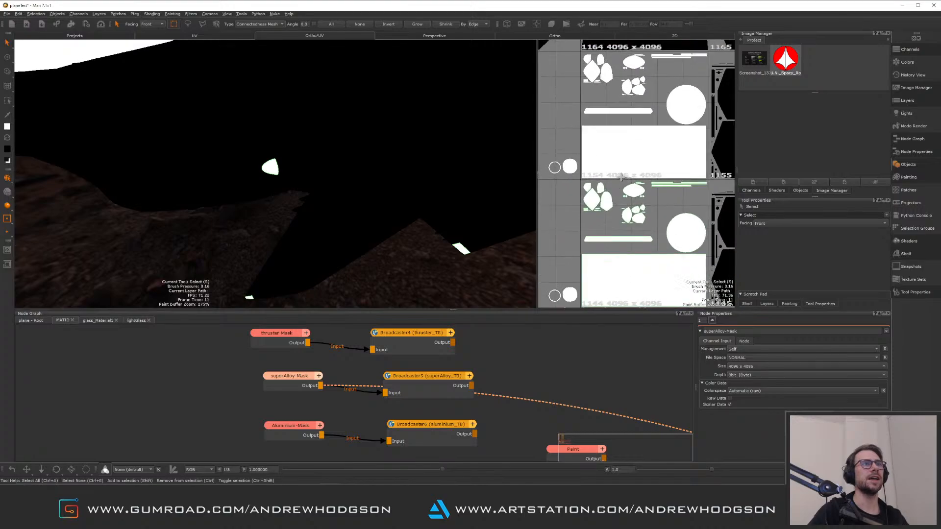
Paint black over panel shapes in the superAlloy mask on the UV patch with a soft brush
{"action": "middle_click_drag", "start_coordinate": [647, 206], "coordinate": [631, 203], "text": "alt"}
{"action": "right_click_drag", "start_coordinate": [631, 203], "coordinate": [635, 227], "text": "alt"}
{"action": "middle_click_drag", "start_coordinate": [634, 227], "coordinate": [664, 190], "text": "alt"}
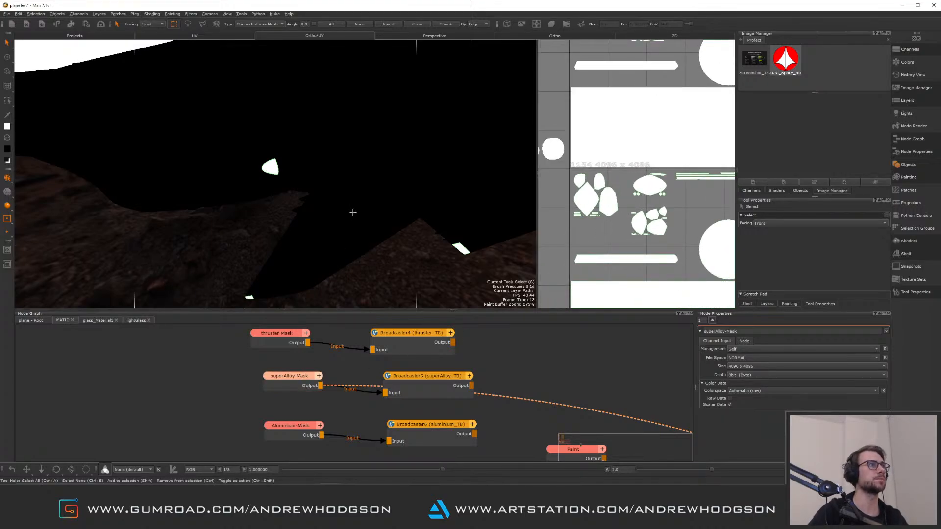
{"action": "left_click_drag", "start_coordinate": [351, 210], "coordinate": [437, 190], "text": "alt"}
{"action": "mouse_move", "coordinate": [637, 205]}
{"action": "middle_mouse_down", "text": "alt"}
{"action": "mouse_move", "coordinate": [619, 215]}
{"action": "mouse_move", "coordinate": [637, 218]}
{"action": "middle_mouse_up", "text": "alt"}
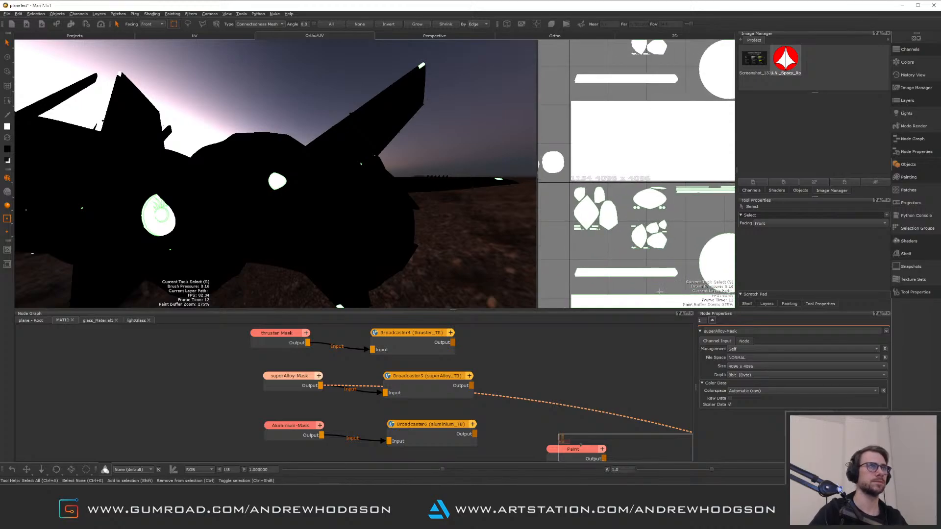
{"action": "left_click", "coordinate": [8, 57]}
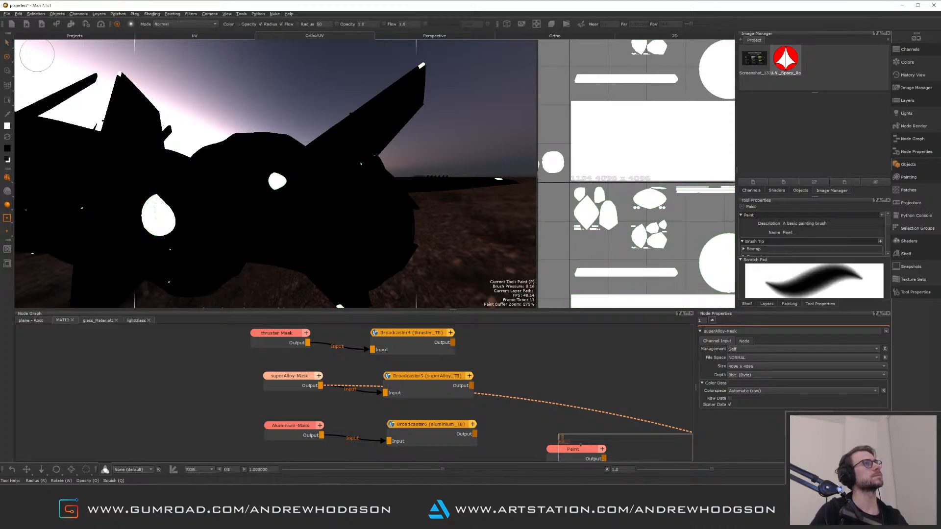
{"action": "right_click_drag", "start_coordinate": [571, 211], "coordinate": [610, 214], "text": "alt"}
{"action": "middle_click_drag", "start_coordinate": [610, 215], "coordinate": [652, 203], "text": "alt"}
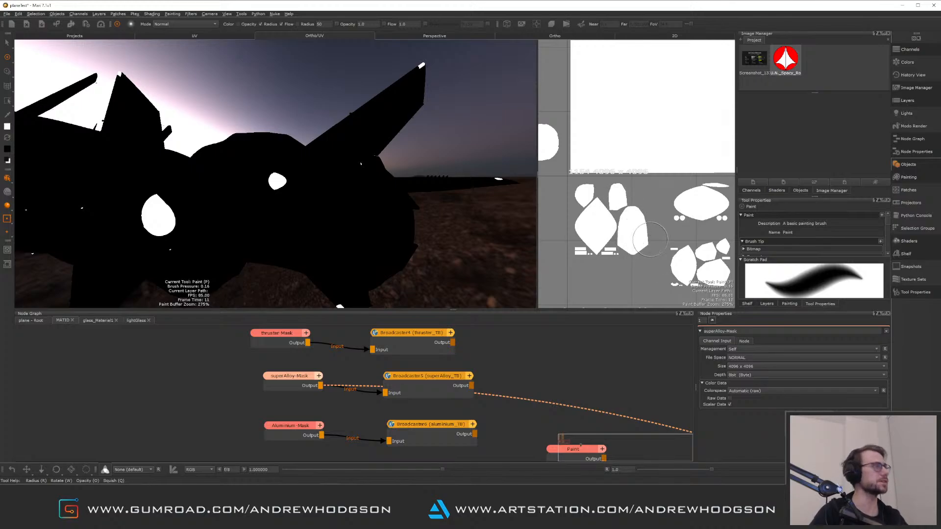
{"action": "key", "text": "x"}
{"action": "left_click_drag", "start_coordinate": [622, 225], "coordinate": [586, 251]}
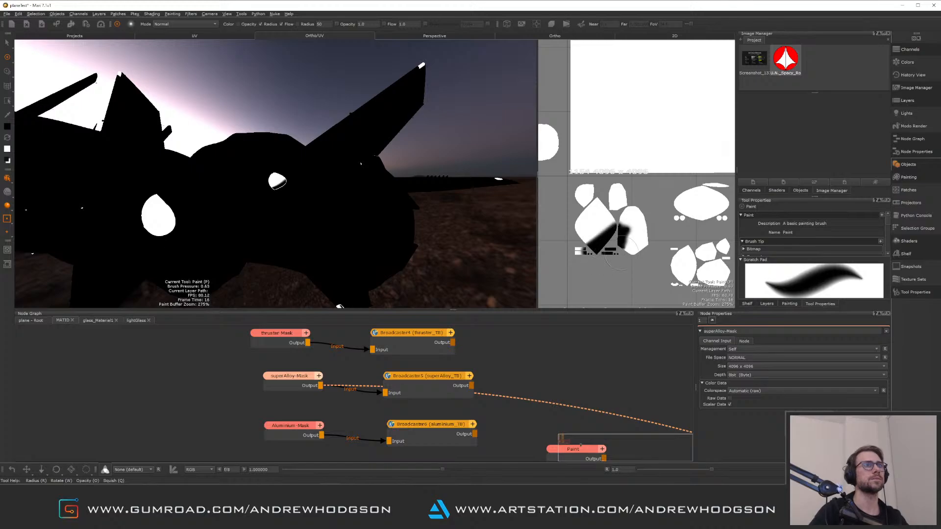
Switch to the Hard100 brush and paint further panel islands of the superAlloy mask black across the UV patches
{"action": "left_click", "coordinate": [906, 253]}
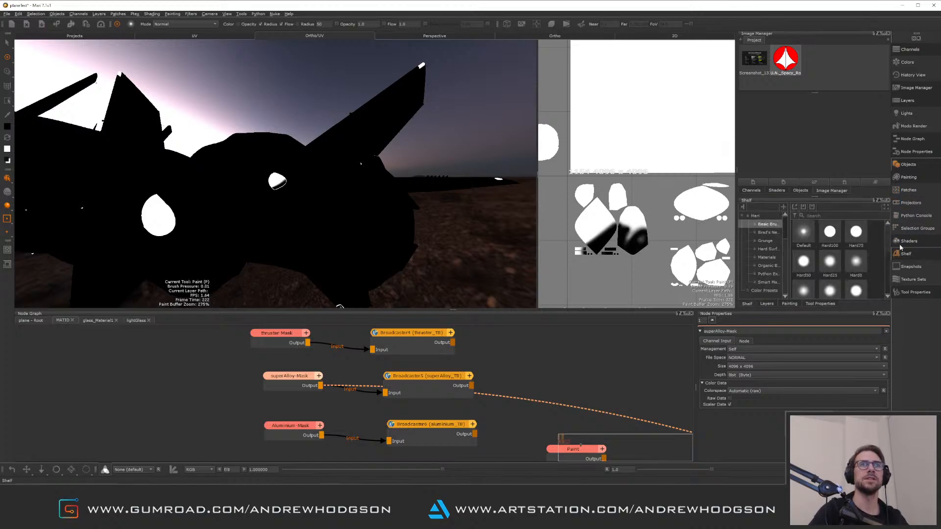
{"action": "left_click", "coordinate": [835, 237]}
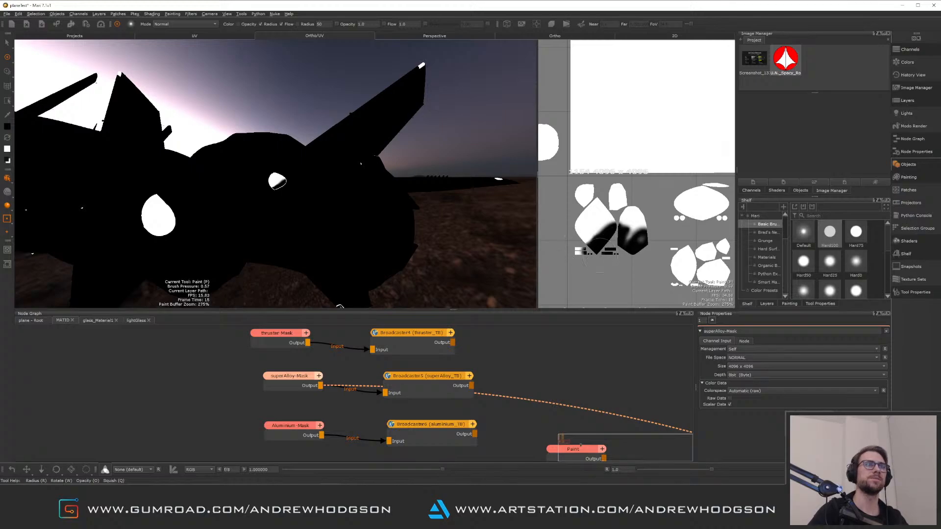
{"action": "left_click_drag", "start_coordinate": [635, 234], "coordinate": [636, 232]}
{"action": "mouse_move", "coordinate": [624, 230]}
{"action": "left_mouse_down"}
{"action": "mouse_move", "coordinate": [602, 197]}
{"action": "mouse_move", "coordinate": [622, 229]}
{"action": "mouse_move", "coordinate": [588, 228]}
{"action": "mouse_move", "coordinate": [588, 189]}
{"action": "mouse_move", "coordinate": [586, 245]}
{"action": "mouse_move", "coordinate": [613, 235]}
{"action": "left_mouse_up"}
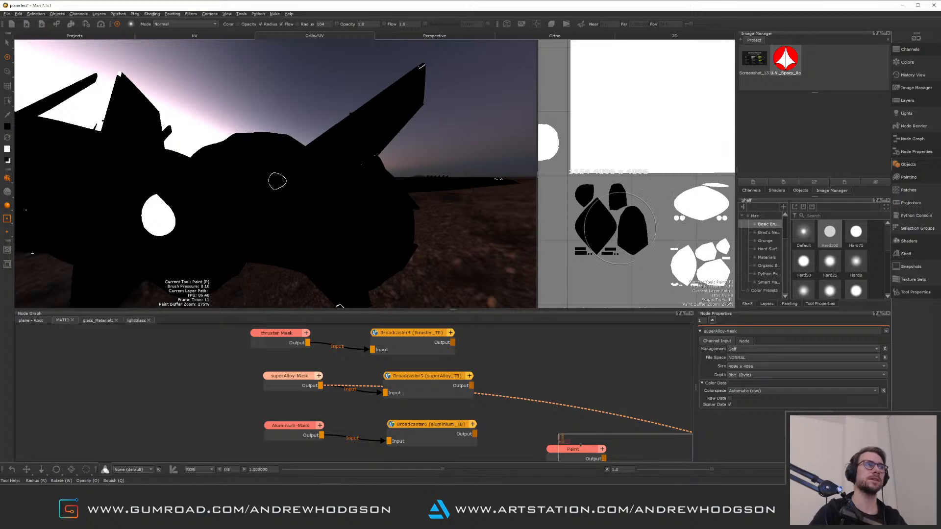
{"action": "mouse_move", "coordinate": [634, 76]}
{"action": "middle_mouse_down", "text": "alt"}
{"action": "mouse_move", "coordinate": [642, 168]}
{"action": "mouse_move", "coordinate": [617, 229]}
{"action": "middle_mouse_up", "text": "alt"}
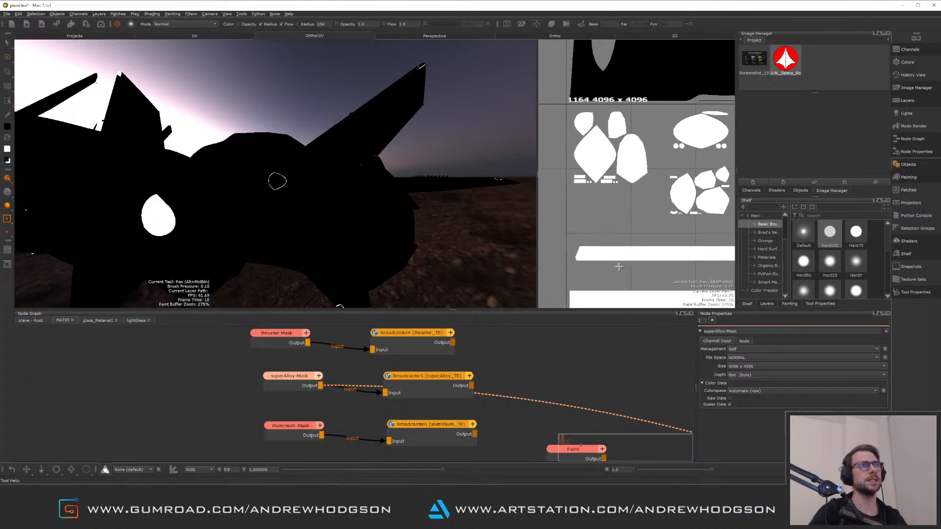
{"action": "middle_click_drag", "start_coordinate": [617, 138], "coordinate": [634, 197], "text": "alt"}
{"action": "mouse_move", "coordinate": [616, 203]}
{"action": "left_mouse_down"}
{"action": "mouse_move", "coordinate": [611, 213]}
{"action": "mouse_move", "coordinate": [617, 176]}
{"action": "mouse_move", "coordinate": [605, 184]}
{"action": "mouse_move", "coordinate": [613, 216]}
{"action": "mouse_move", "coordinate": [639, 210]}
{"action": "mouse_move", "coordinate": [648, 243]}
{"action": "mouse_move", "coordinate": [610, 222]}
{"action": "mouse_move", "coordinate": [646, 190]}
{"action": "mouse_move", "coordinate": [653, 233]}
{"action": "left_mouse_up"}
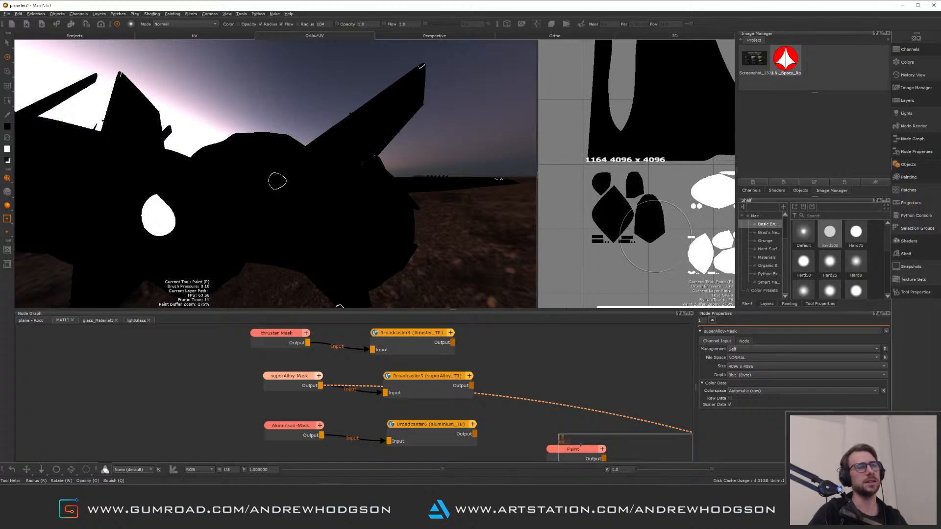
{"action": "mouse_move", "coordinate": [651, 231]}
{"action": "middle_mouse_down", "text": "alt"}
{"action": "mouse_move", "coordinate": [602, 202]}
{"action": "mouse_move", "coordinate": [611, 201]}
{"action": "middle_mouse_up", "text": "alt"}
{"action": "mouse_move", "coordinate": [618, 152]}
{"action": "left_mouse_down"}
{"action": "mouse_move", "coordinate": [575, 212]}
{"action": "mouse_move", "coordinate": [615, 239]}
{"action": "left_mouse_up"}
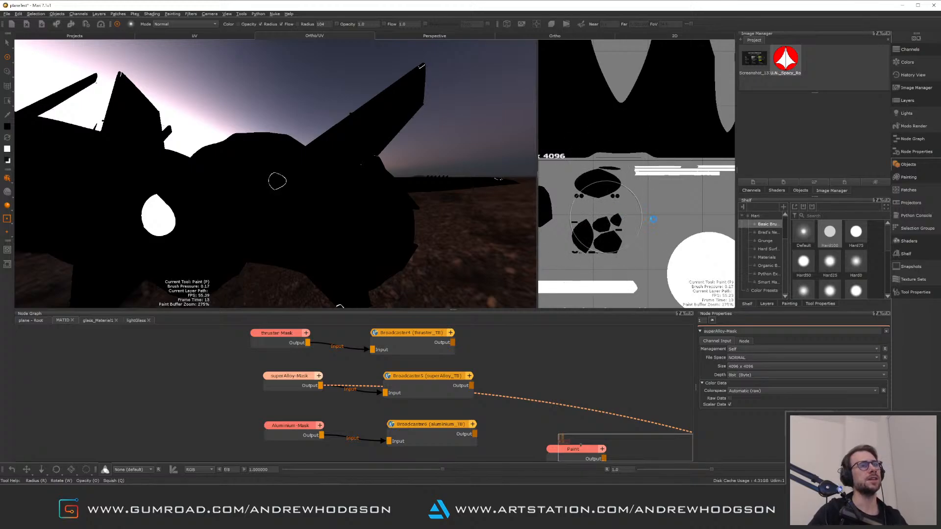
{"action": "scroll", "coordinate": [615, 206], "scroll_direction": "down", "scroll_amount": 3}
{"action": "middle_click_drag", "start_coordinate": [620, 200], "coordinate": [645, 101], "text": "alt"}
{"action": "right_click_drag", "start_coordinate": [645, 101], "coordinate": [650, 218], "text": "alt"}
{"action": "mouse_move", "coordinate": [649, 218]}
{"action": "left_mouse_down"}
{"action": "mouse_move", "coordinate": [613, 171]}
{"action": "mouse_move", "coordinate": [617, 158]}
{"action": "mouse_move", "coordinate": [638, 160]}
{"action": "mouse_move", "coordinate": [637, 221]}
{"action": "mouse_move", "coordinate": [625, 252]}
{"action": "mouse_move", "coordinate": [590, 258]}
{"action": "mouse_move", "coordinate": [613, 193]}
{"action": "mouse_move", "coordinate": [632, 236]}
{"action": "left_mouse_up"}
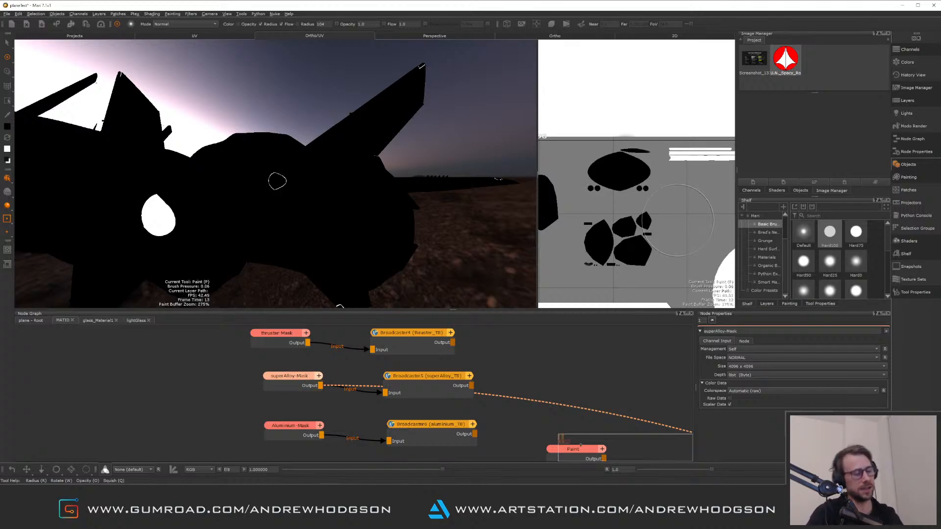
{"action": "scroll", "coordinate": [667, 200], "scroll_direction": "down", "scroll_amount": 2}
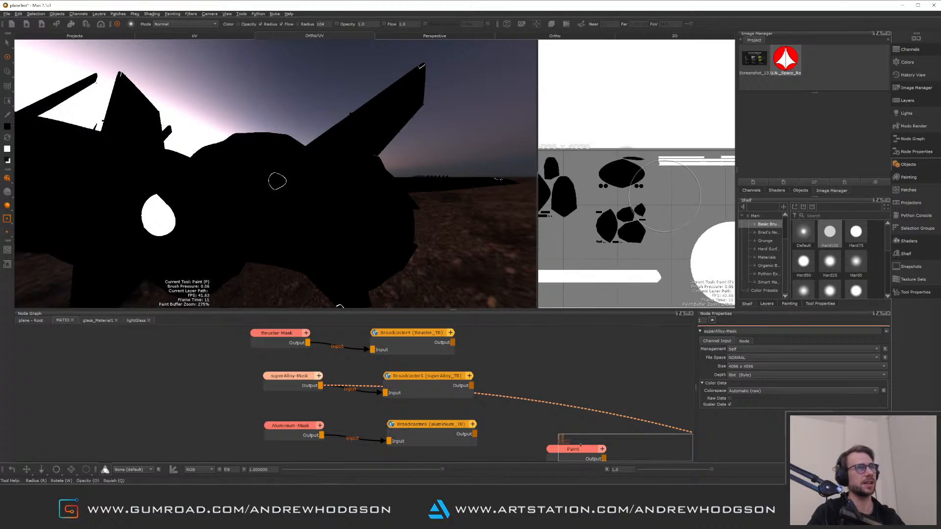
{"action": "scroll", "coordinate": [665, 196], "scroll_direction": "down", "scroll_amount": 3}
{"action": "middle_click_drag", "start_coordinate": [665, 196], "coordinate": [619, 248], "text": "alt"}
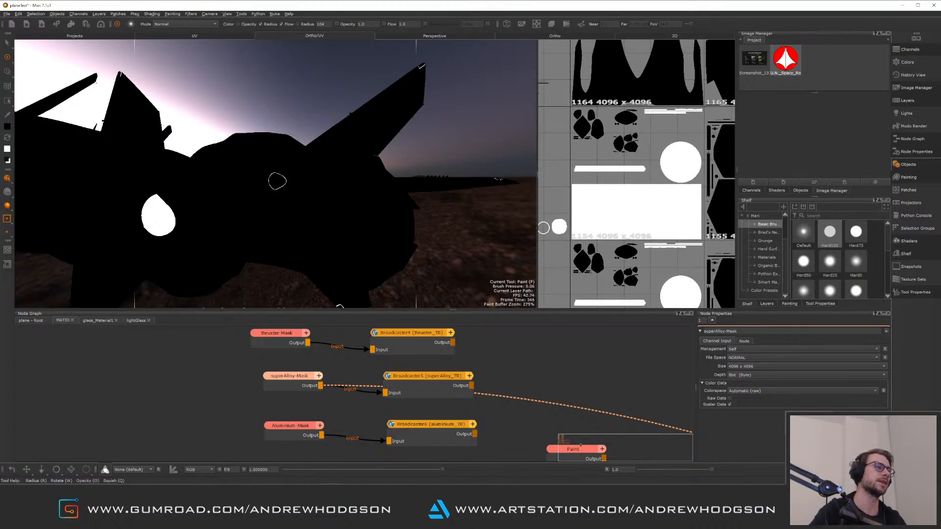
Switch to Maya and examine the jet's fuselage panels and parts around the intakes, then return to Mari
{"action": "key", "text": "alt+Tab"}
{"action": "scroll", "coordinate": [397, 300], "scroll_direction": "up", "scroll_amount": 10}
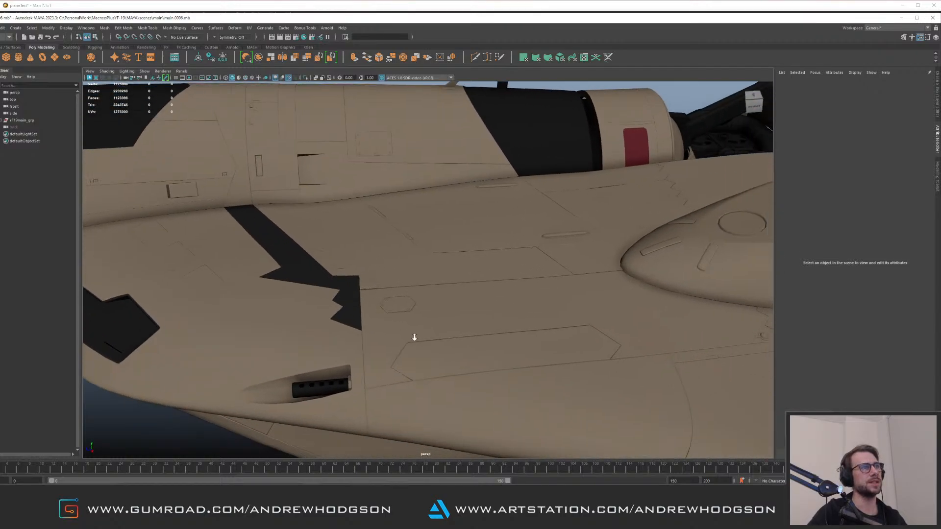
{"action": "scroll", "coordinate": [402, 337], "scroll_direction": "up", "scroll_amount": 2}
{"action": "left_click", "coordinate": [375, 330]}
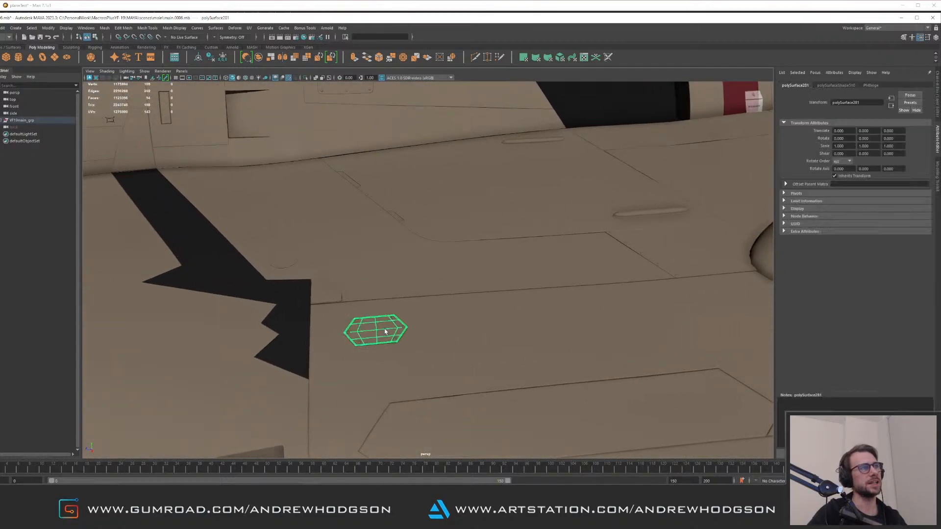
{"action": "key", "text": "f"}
{"action": "left_click_drag", "start_coordinate": [462, 315], "coordinate": [142, 204], "text": "alt"}
{"action": "left_click", "coordinate": [174, 254]}
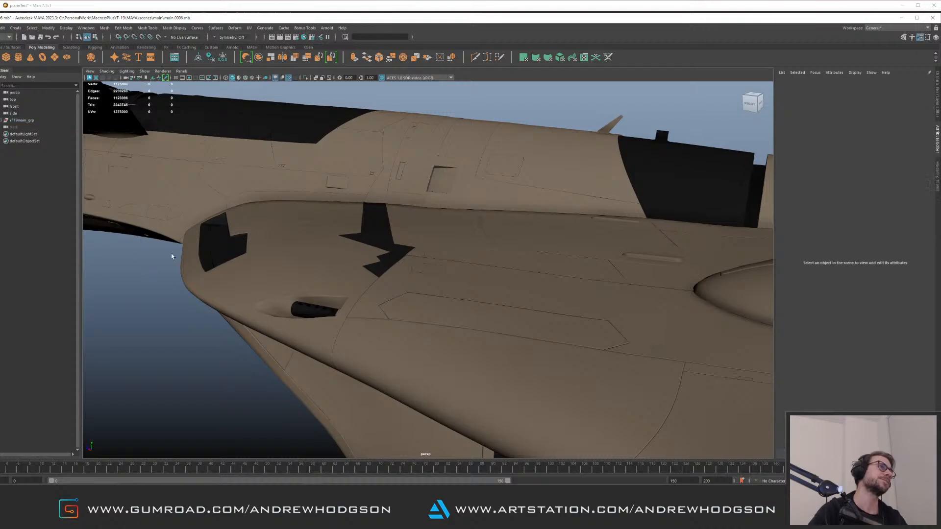
{"action": "left_click_drag", "start_coordinate": [175, 255], "coordinate": [406, 250], "text": "alt"}
{"action": "left_click", "coordinate": [257, 283]}
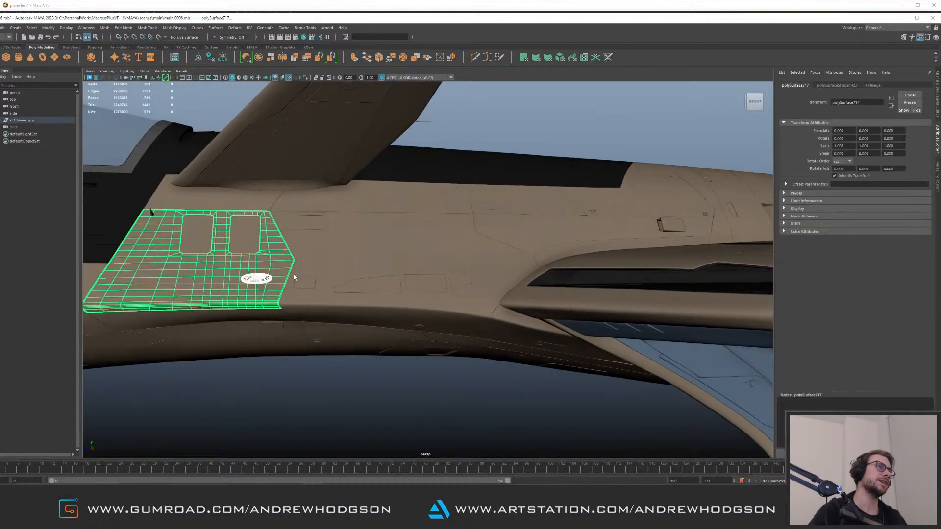
{"action": "left_click_drag", "start_coordinate": [295, 277], "coordinate": [339, 295], "text": "alt"}
{"action": "left_click", "coordinate": [298, 332]}
{"action": "middle_click_drag", "start_coordinate": [339, 295], "coordinate": [301, 238], "text": "alt"}
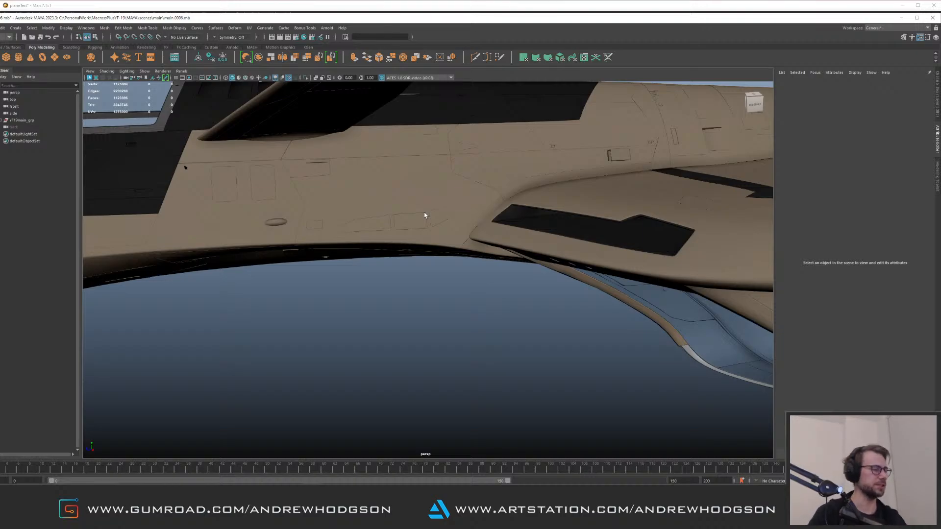
{"action": "left_click_drag", "start_coordinate": [521, 206], "coordinate": [491, 239], "text": "alt"}
{"action": "right_click_drag", "start_coordinate": [492, 240], "coordinate": [469, 203], "text": "alt"}
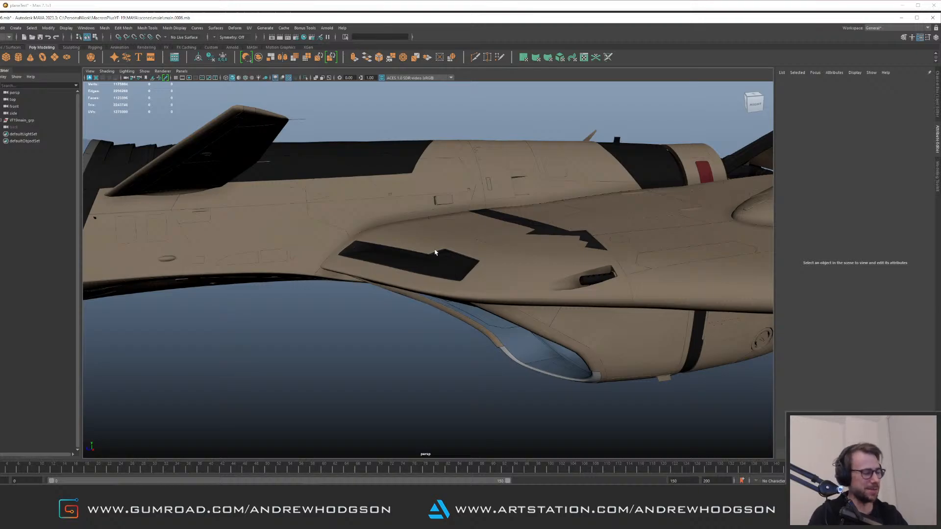
{"action": "left_click_drag", "start_coordinate": [467, 222], "coordinate": [479, 223], "text": "alt"}
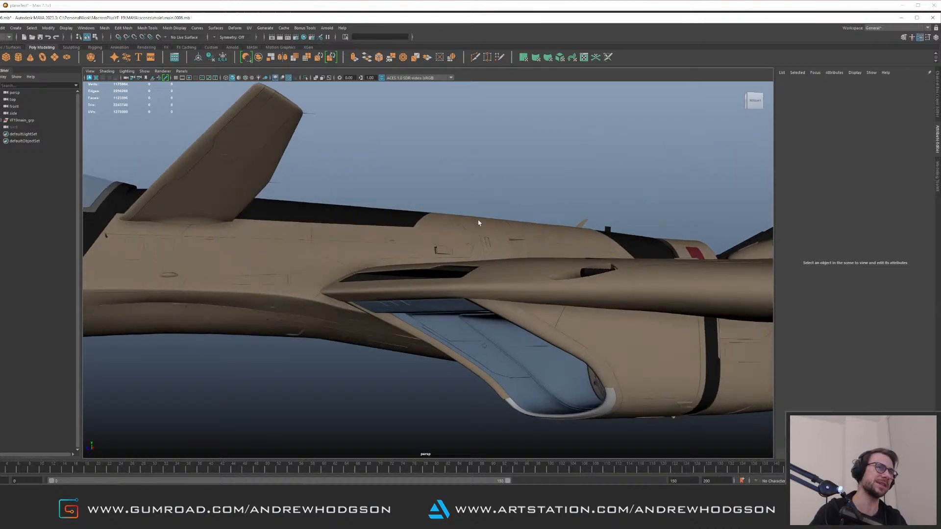
{"action": "left_click_drag", "start_coordinate": [505, 263], "coordinate": [361, 213], "text": "alt"}
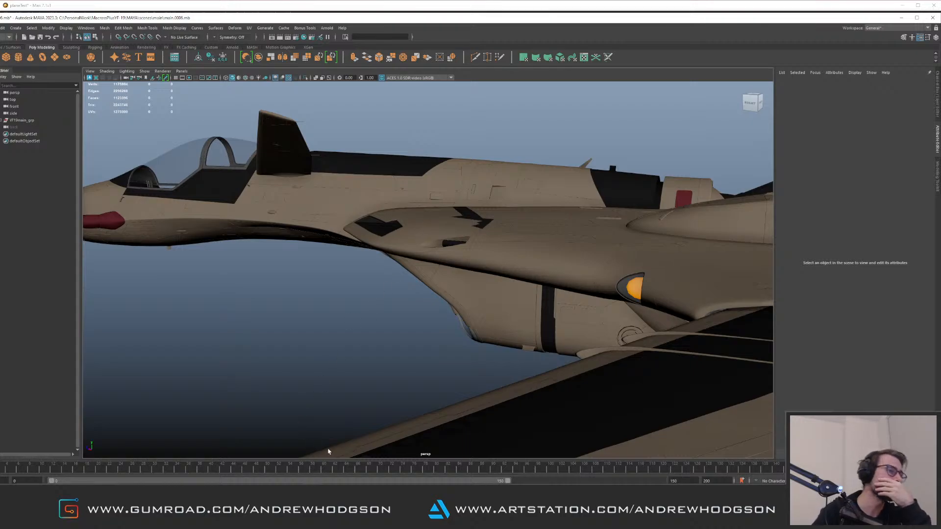
{"action": "key", "text": "alt+Tab"}
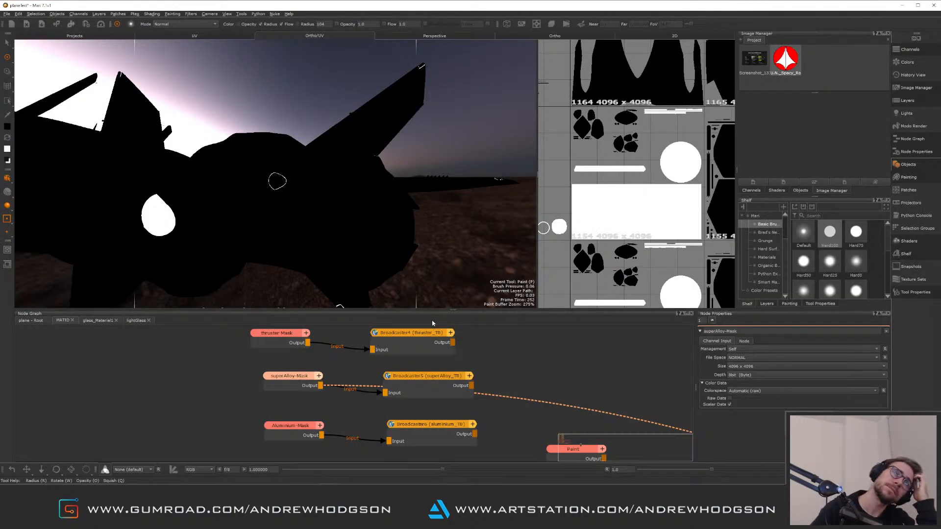
In the plane-Root graph, preview Multi-Channel Merge3 in the viewport and inspect the result on the jet
{"action": "left_click", "coordinate": [36, 320]}
{"action": "middle_click_drag", "start_coordinate": [442, 381], "coordinate": [245, 371]}
{"action": "middle_click_drag", "start_coordinate": [436, 396], "coordinate": [316, 430]}
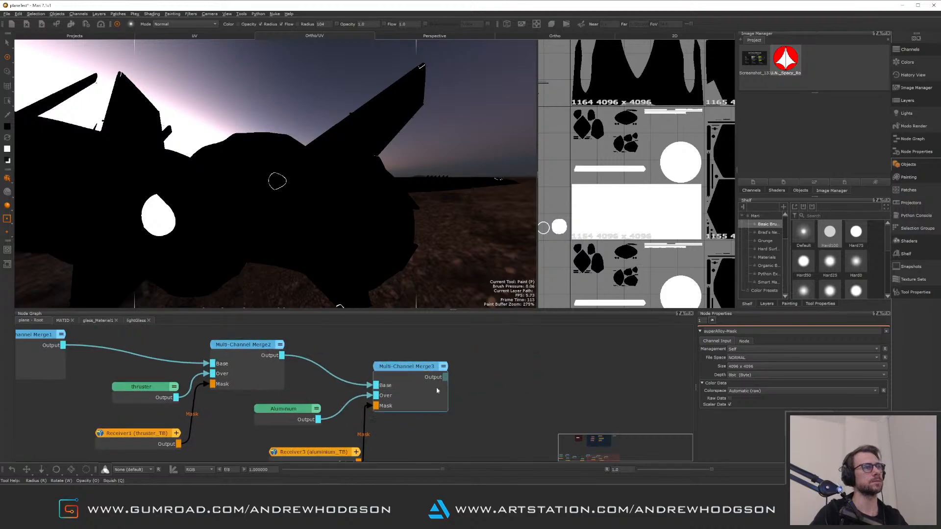
{"action": "left_click", "coordinate": [429, 389]}
{"action": "right_click", "coordinate": [430, 391]}
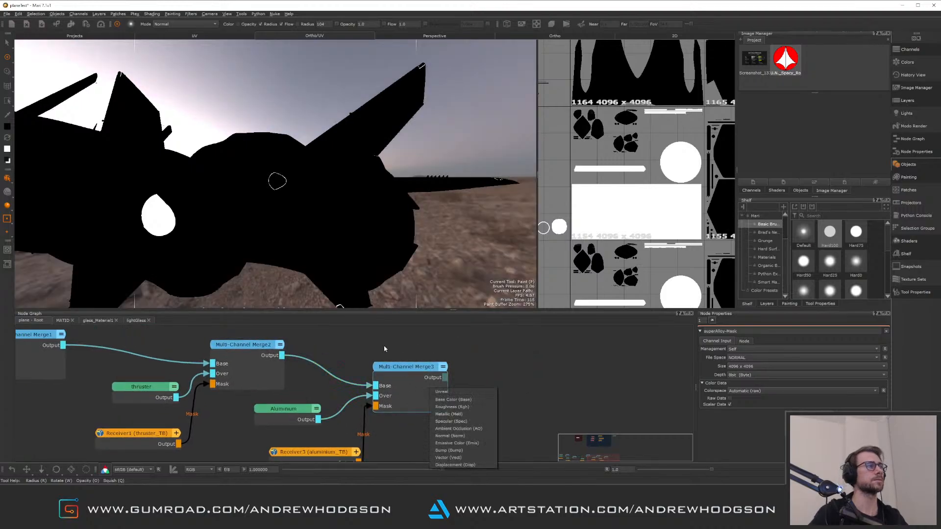
{"action": "left_click", "coordinate": [444, 395]}
{"action": "mouse_move", "coordinate": [371, 191]}
{"action": "left_mouse_down", "text": "alt"}
{"action": "mouse_move", "coordinate": [343, 206]}
{"action": "mouse_move", "coordinate": [360, 199]}
{"action": "mouse_move", "coordinate": [287, 123]}
{"action": "mouse_move", "coordinate": [340, 227]}
{"action": "left_mouse_up", "text": "alt"}
{"action": "right_click_drag", "start_coordinate": [340, 227], "coordinate": [400, 225], "text": "alt"}
{"action": "middle_click_drag", "start_coordinate": [400, 225], "coordinate": [367, 108], "text": "alt"}
{"action": "middle_click_drag", "start_coordinate": [318, 201], "coordinate": [305, 104], "text": "alt"}
{"action": "middle_click_drag", "start_coordinate": [145, 349], "coordinate": [399, 373]}
{"action": "scroll", "coordinate": [288, 385], "scroll_direction": "down", "scroll_amount": 5}
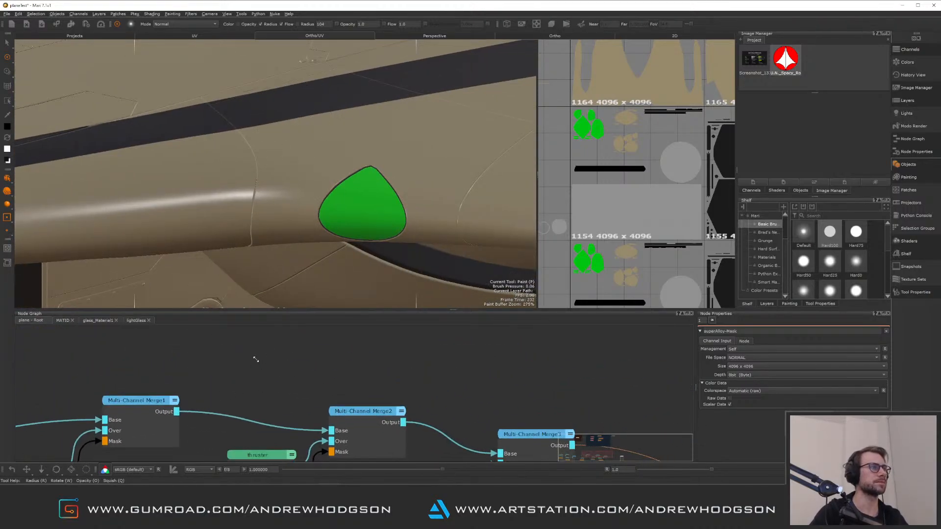
Paste a template material node beside the merge chain in the plane-Root graph and rename it RubberBlack
{"action": "scroll", "coordinate": [288, 385], "scroll_direction": "down", "scroll_amount": 3}
{"action": "middle_click_drag", "start_coordinate": [292, 338], "coordinate": [249, 431]}
{"action": "middle_click_drag", "start_coordinate": [214, 390], "coordinate": [159, 449]}
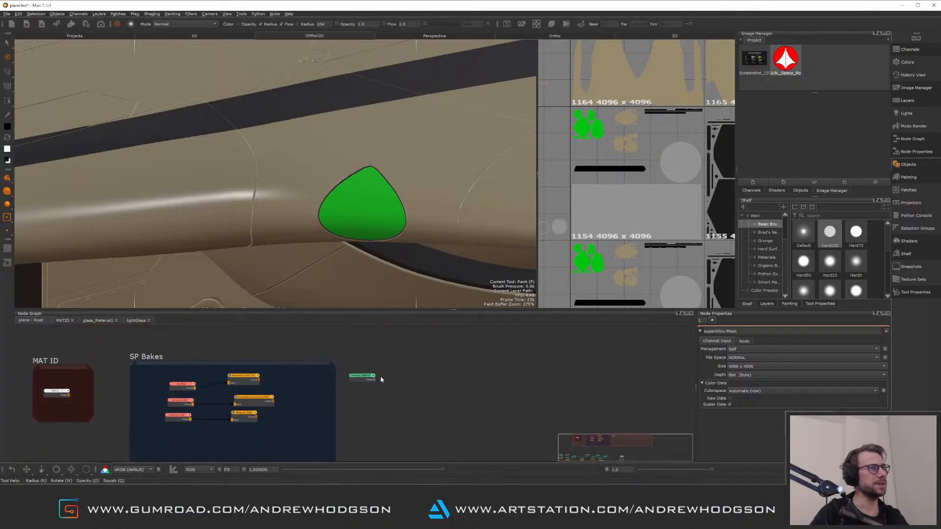
{"action": "middle_click_drag", "start_coordinate": [382, 394], "coordinate": [451, 324]}
{"action": "middle_click_drag", "start_coordinate": [297, 413], "coordinate": [340, 332]}
{"action": "middle_click_drag", "start_coordinate": [318, 383], "coordinate": [241, 430]}
{"action": "scroll", "coordinate": [354, 370], "scroll_direction": "down", "scroll_amount": 1}
{"action": "scroll", "coordinate": [348, 368], "scroll_direction": "up", "scroll_amount": 5}
{"action": "mouse_move", "coordinate": [398, 365]}
{"action": "left_mouse_down"}
{"action": "mouse_move", "coordinate": [449, 362]}
{"action": "mouse_move", "coordinate": [410, 363]}
{"action": "left_mouse_up"}
{"action": "left_click", "coordinate": [447, 397]}
{"action": "middle_click_drag", "start_coordinate": [466, 427], "coordinate": [366, 414]}
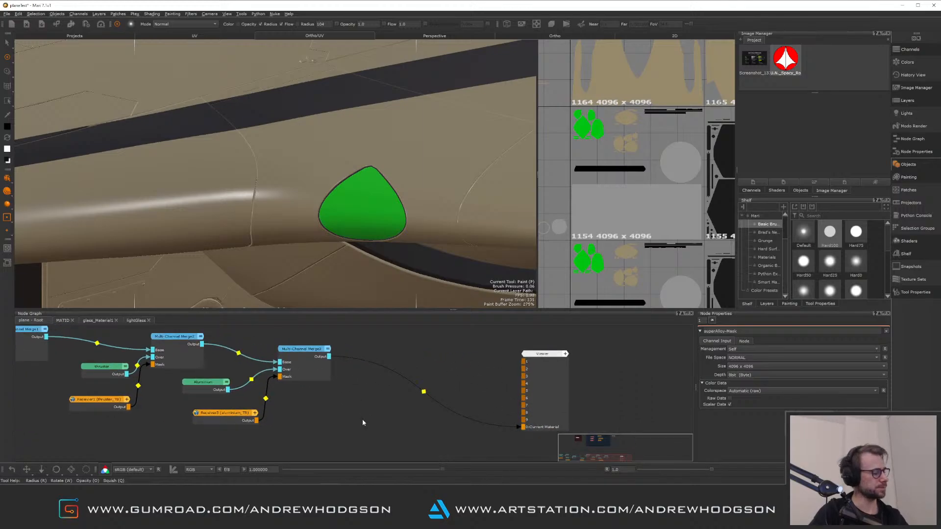
{"action": "key", "text": "ctrl+v"}
{"action": "left_click_drag", "start_coordinate": [395, 429], "coordinate": [355, 409]}
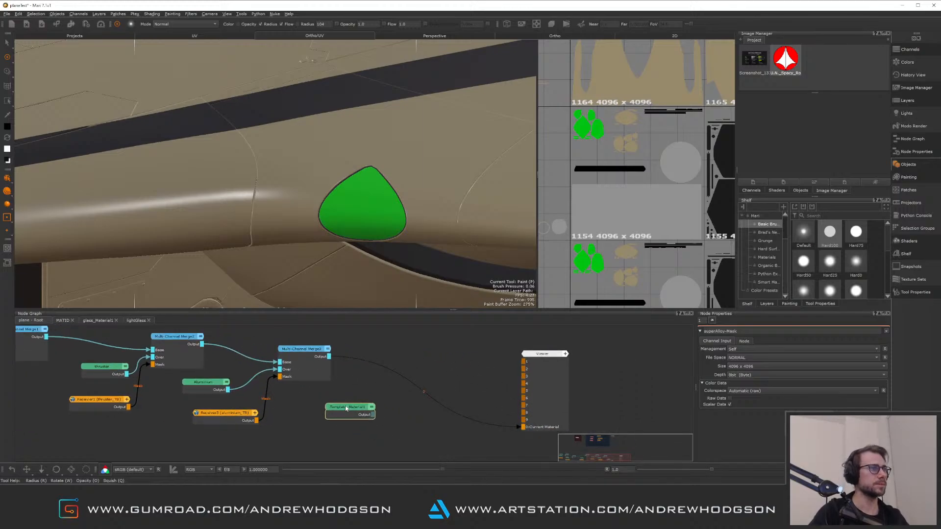
{"action": "double_click", "coordinate": [356, 408]}
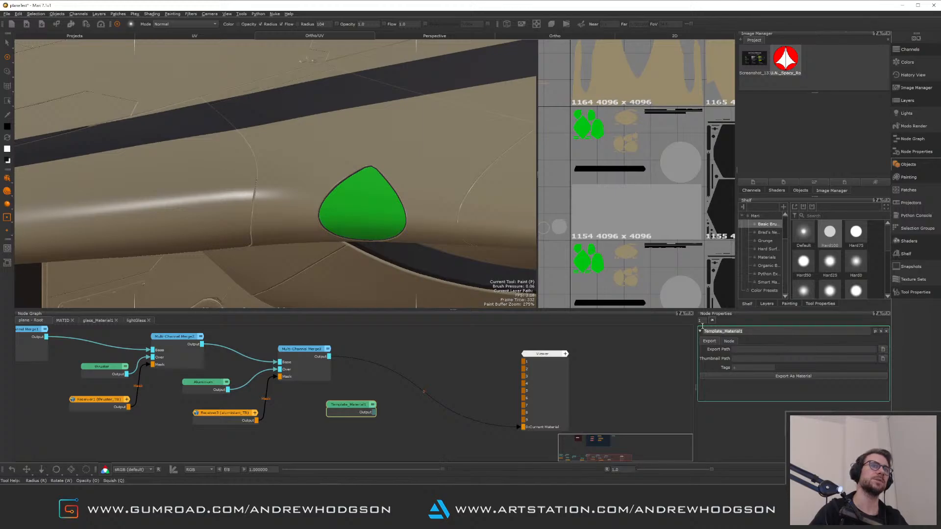
{"action": "type", "text": "Rubber"}
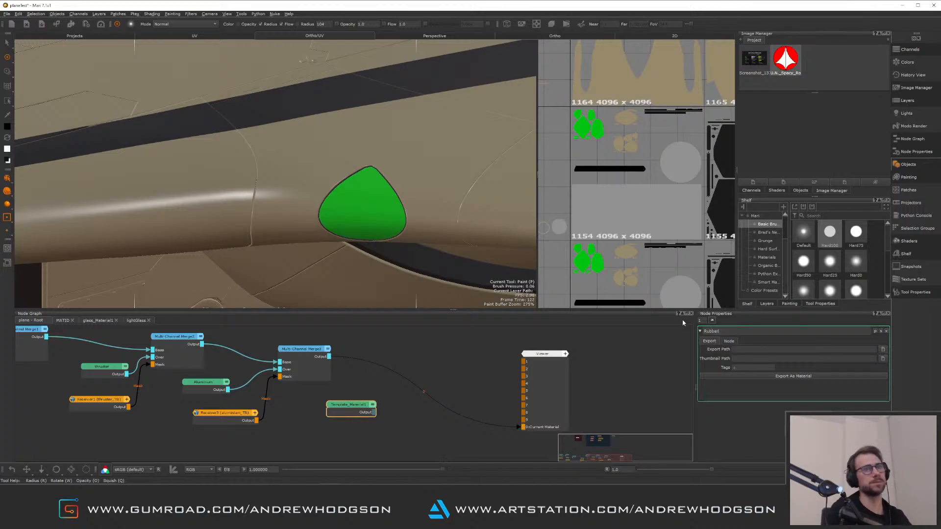
{"action": "key", "text": "Return"}
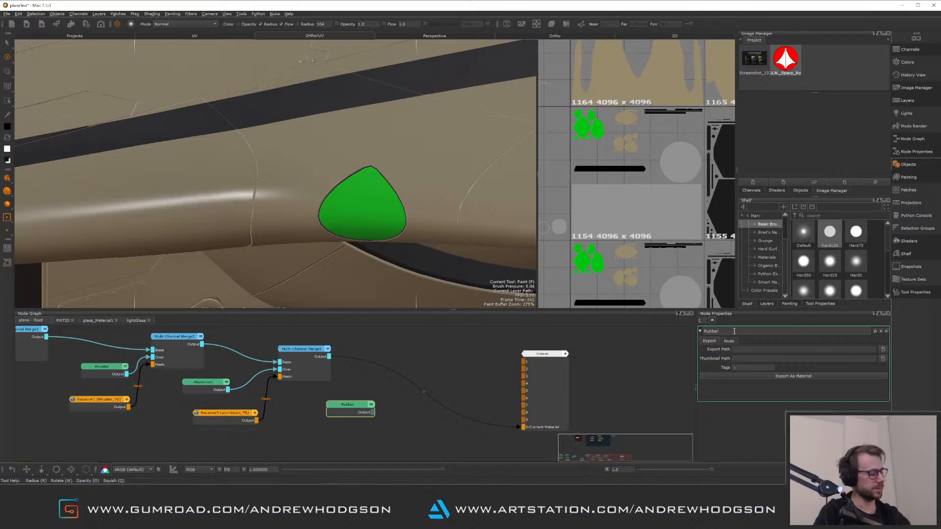
{"action": "type", "text": "Black"}
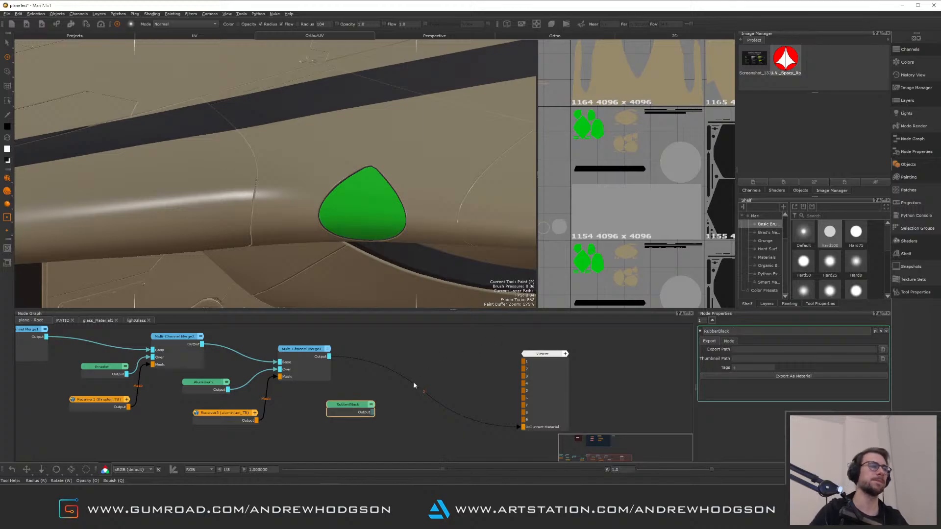
Open the RubberBlack material graph, then close the glass_Material and lightGlass graph tabs
{"action": "left_click", "coordinate": [354, 405]}
{"action": "double_click", "coordinate": [353, 405]}
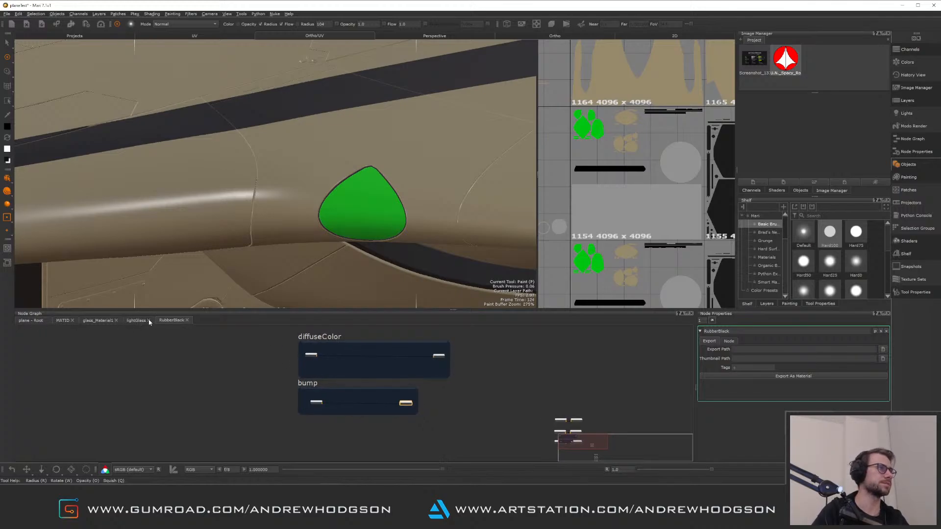
{"action": "left_click", "coordinate": [149, 320]}
{"action": "left_click", "coordinate": [117, 321]}
{"action": "left_click", "coordinate": [68, 322]}
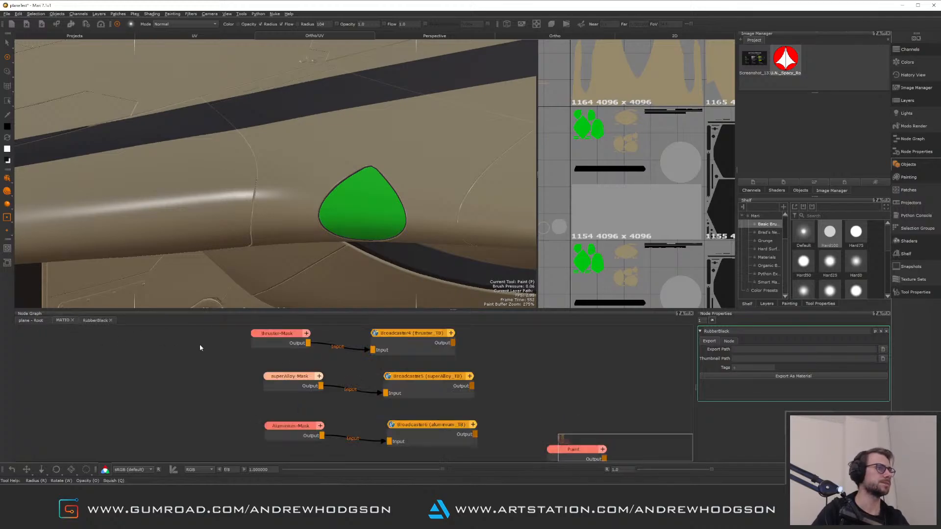
In the plane-Root graph, add a Multi-Channel Merge node using the Unreal shader model
{"action": "left_click", "coordinate": [31, 323]}
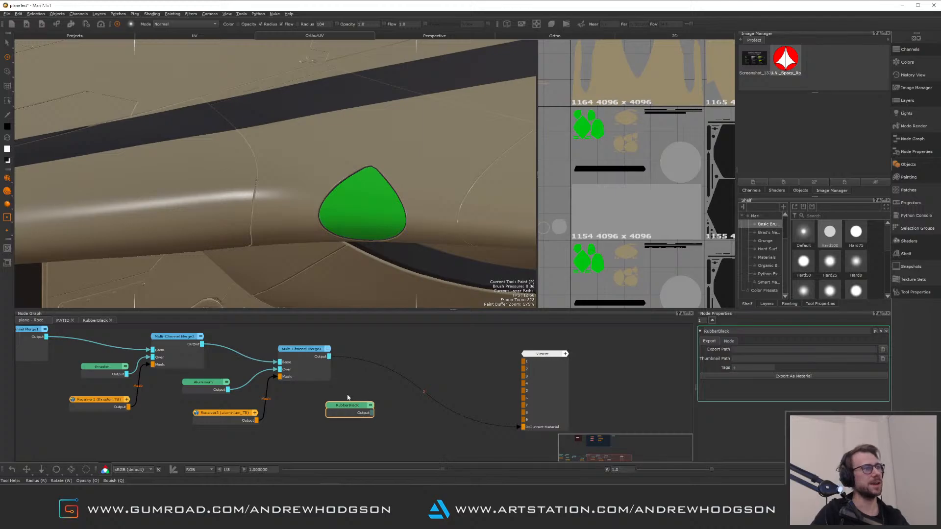
{"action": "left_click", "coordinate": [358, 390]}
{"action": "key", "text": "Tab"}
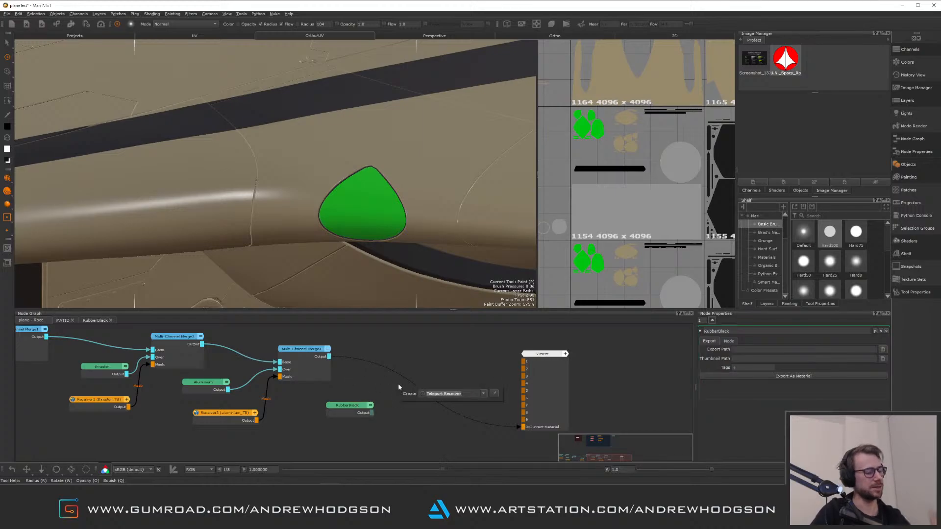
{"action": "type", "text": "mer"}
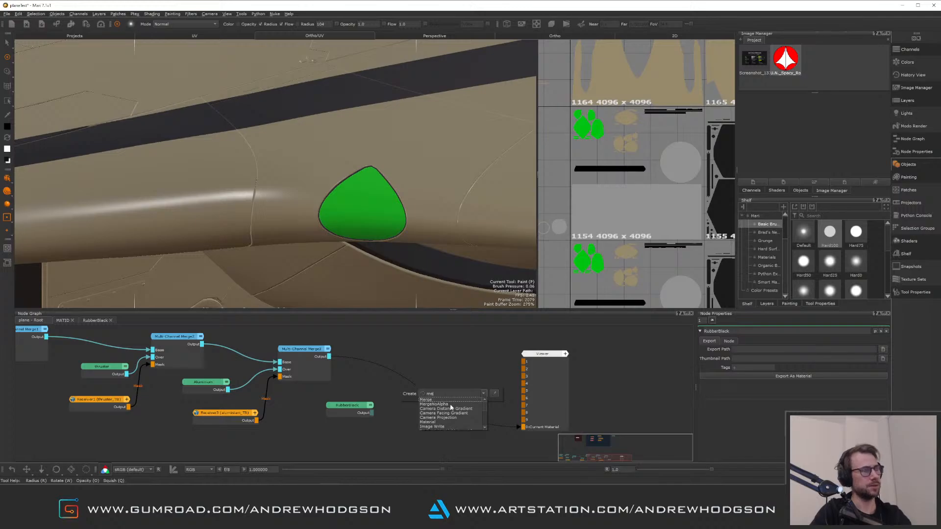
{"action": "key", "text": "BackSpace"}
{"action": "key", "text": "BackSpace"}
{"action": "key", "text": "BackSpace"}
{"action": "type", "text": "mul"}
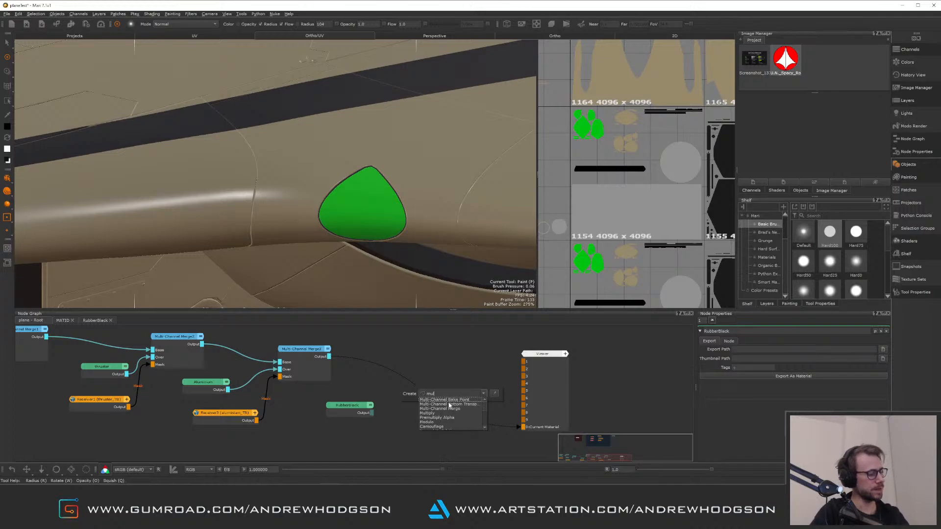
{"action": "type", "text": "ti-Channel Merge"}
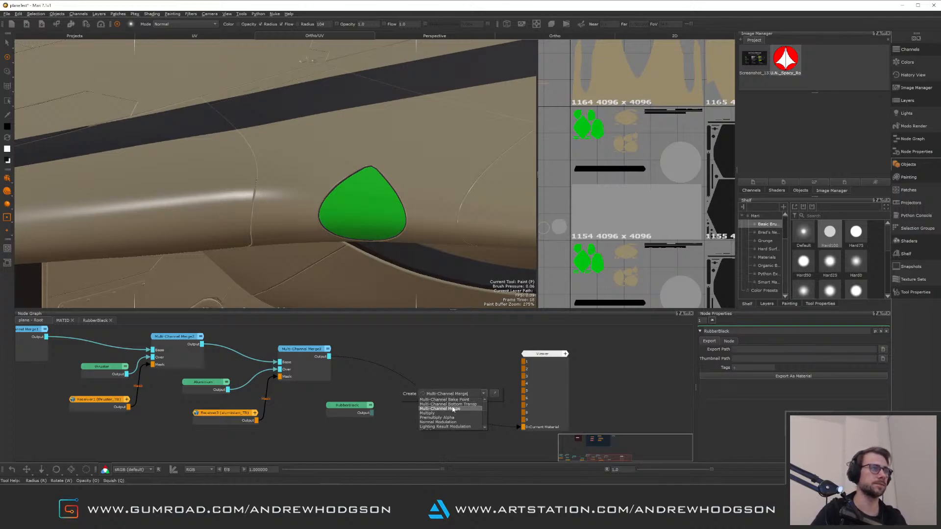
{"action": "left_click", "coordinate": [448, 409]}
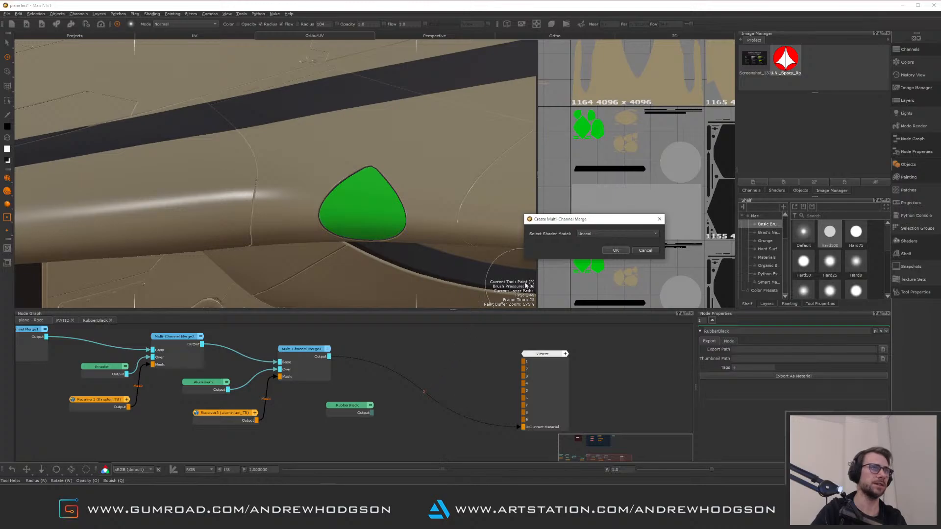
{"action": "left_click", "coordinate": [609, 251]}
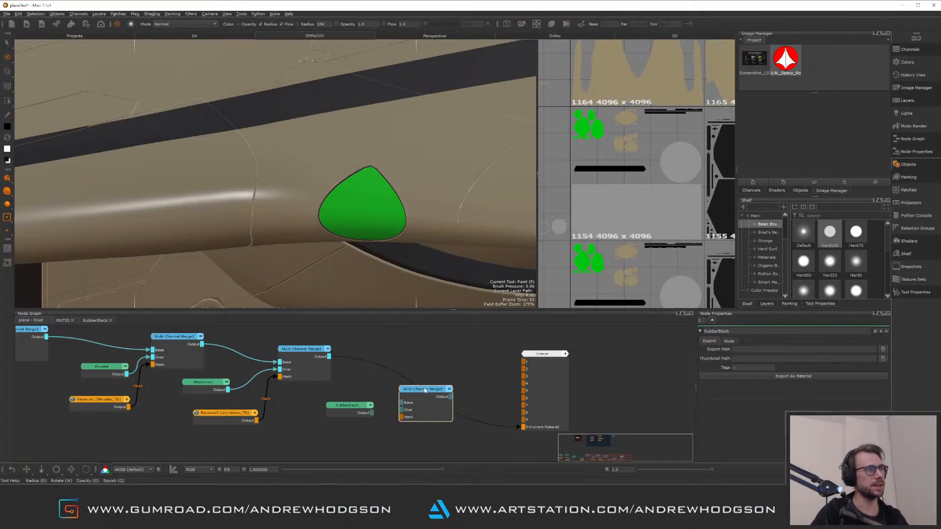
Connect the new merge after the previous merge and into the viewer, and place RubberBlack beside it
{"action": "left_click_drag", "start_coordinate": [425, 391], "coordinate": [402, 378]}
{"action": "left_click_drag", "start_coordinate": [367, 407], "coordinate": [430, 361]}
{"action": "left_click", "coordinate": [411, 394]}
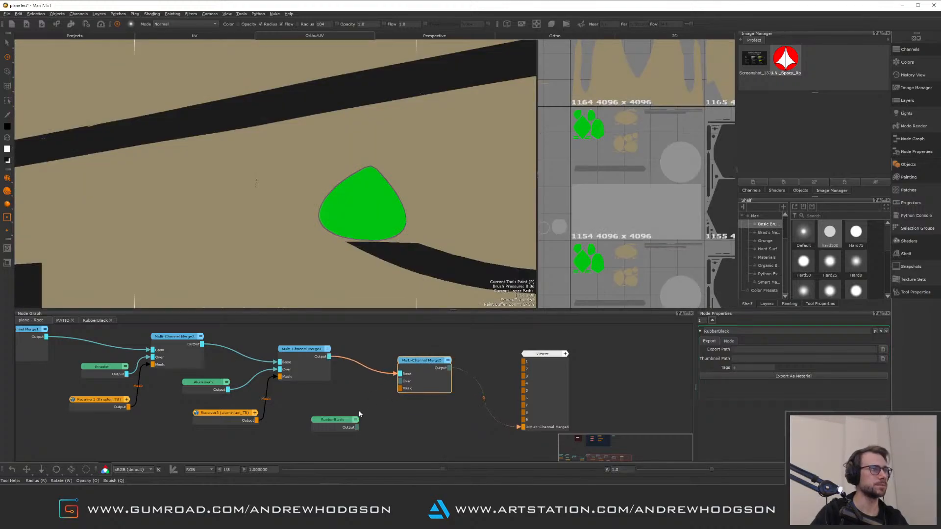
{"action": "left_click", "coordinate": [340, 413]}
{"action": "mouse_move", "coordinate": [340, 420]}
{"action": "left_mouse_down"}
{"action": "mouse_move", "coordinate": [333, 414]}
{"action": "mouse_move", "coordinate": [355, 410]}
{"action": "left_mouse_up"}
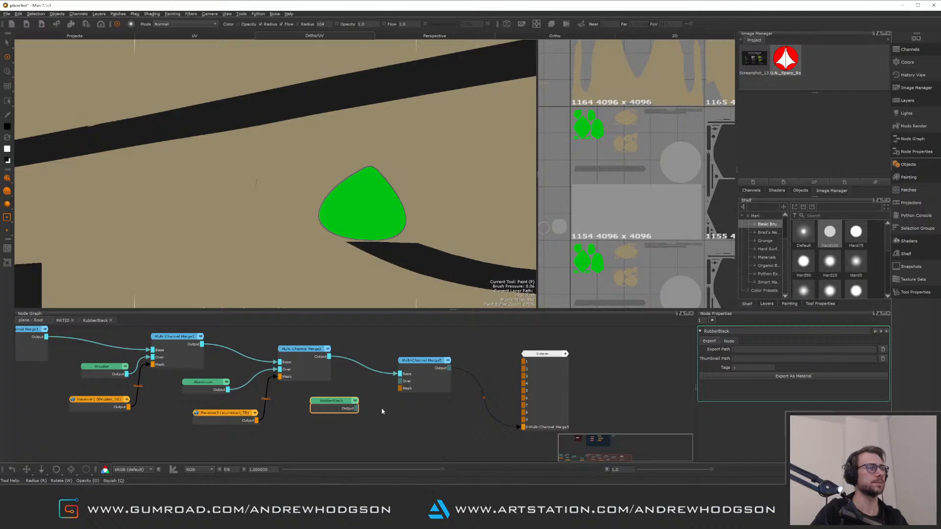
In the MATID graph, duplicate the Aluminum mask and broadcaster pair below the existing ones
{"action": "left_click", "coordinate": [63, 321]}
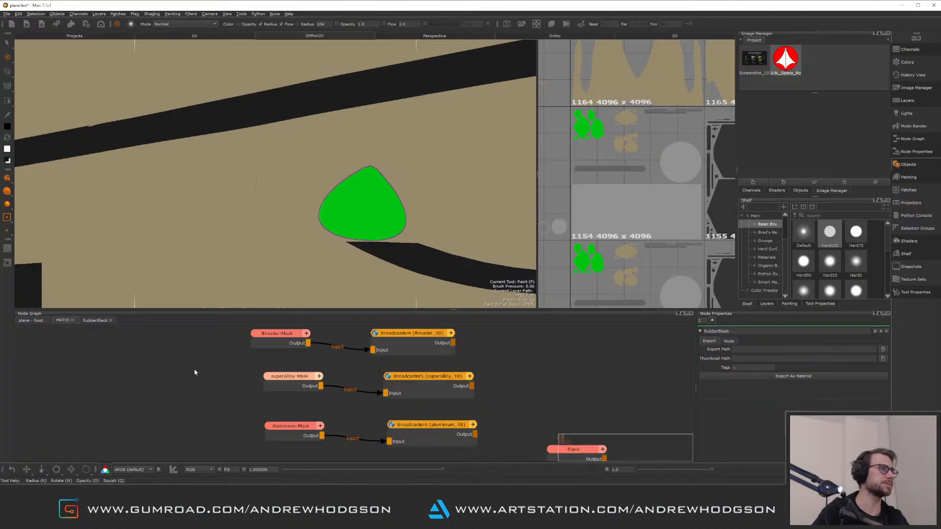
{"action": "middle_click_drag", "start_coordinate": [235, 446], "coordinate": [199, 386]}
{"action": "left_click_drag", "start_coordinate": [194, 360], "coordinate": [419, 411]}
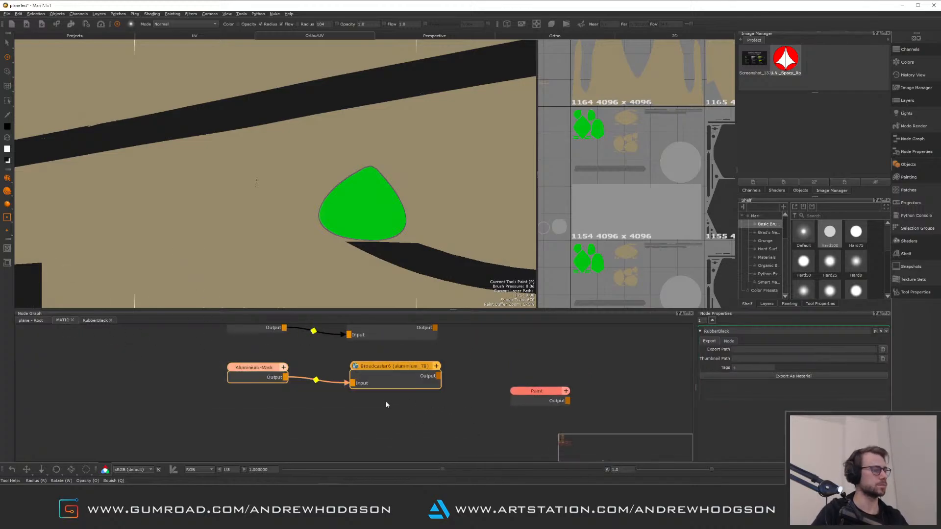
{"action": "left_click", "coordinate": [337, 421]}
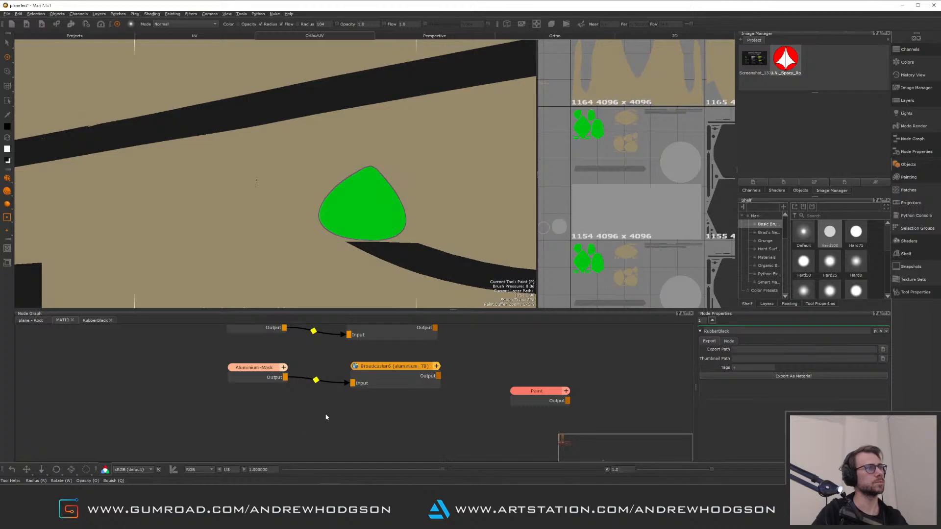
{"action": "key", "text": "ctrl+v"}
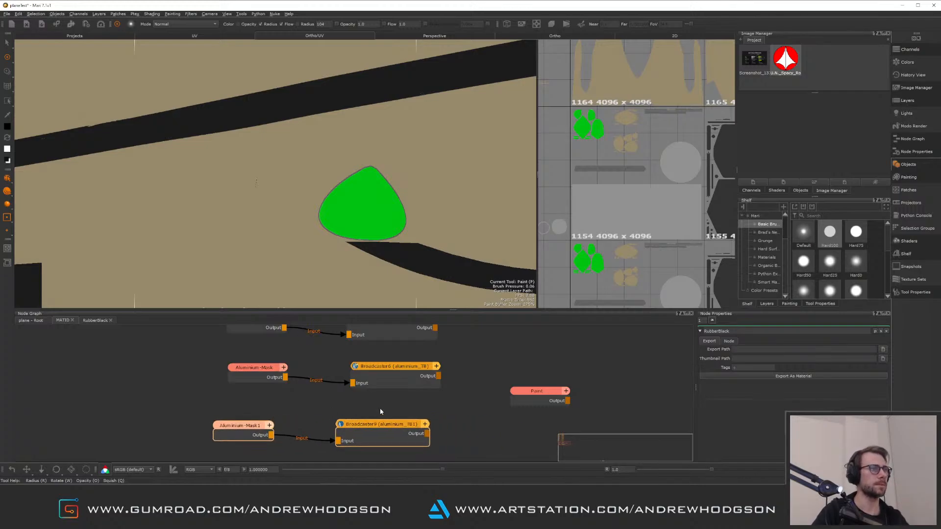
Set the copied broadcaster's channel to rubberBlack_TB and rename the copied mask node rubberBlack
{"action": "left_click", "coordinate": [381, 429]}
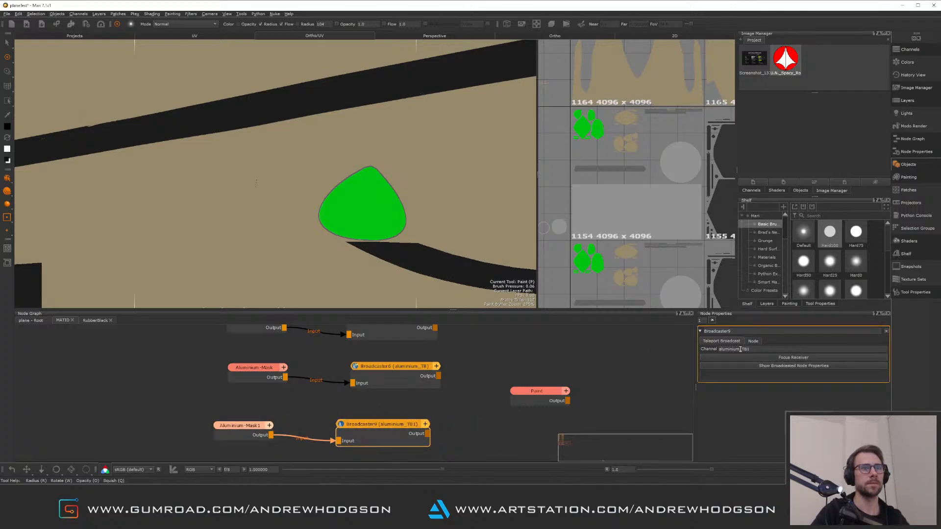
{"action": "left_click_drag", "start_coordinate": [741, 349], "coordinate": [709, 349]}
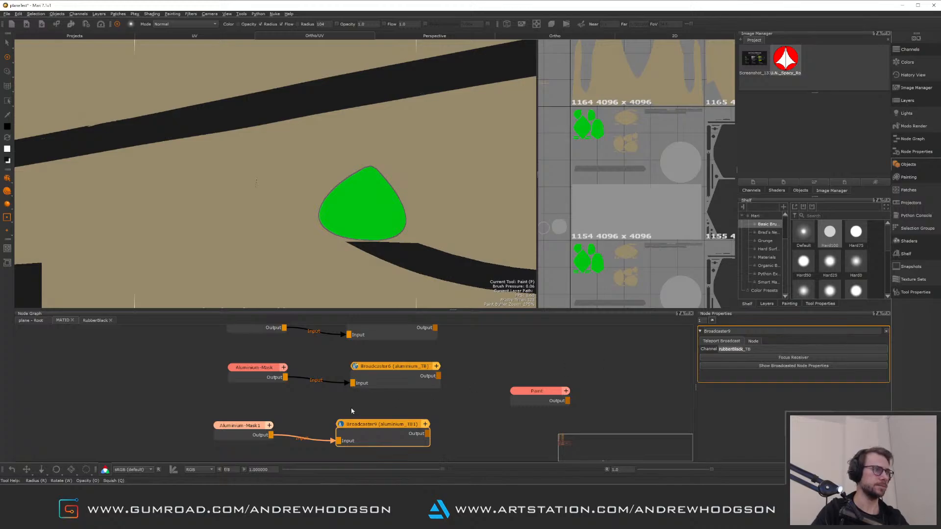
{"action": "left_click", "coordinate": [243, 425]}
{"action": "double_click", "coordinate": [704, 331]}
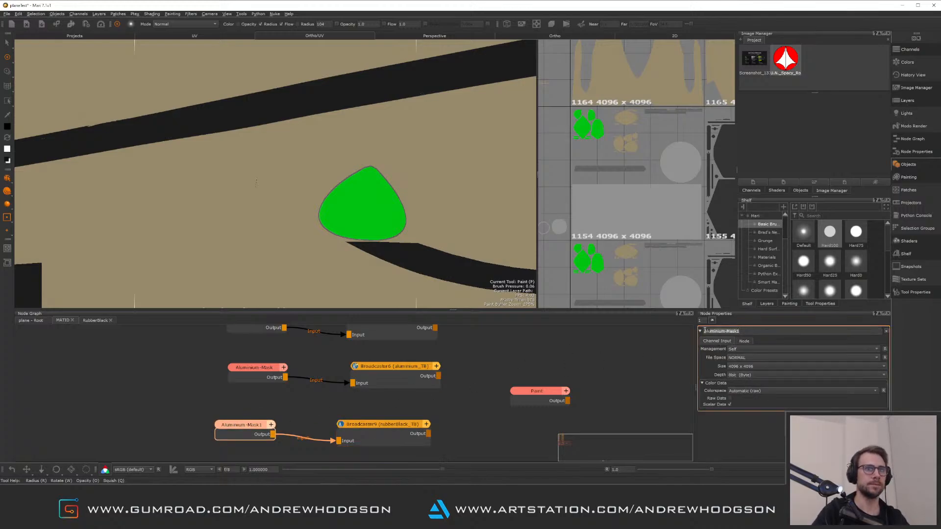
{"action": "type", "text": "rubberBlack"}
{"action": "key", "text": "Return"}
{"action": "left_click", "coordinate": [485, 422]}
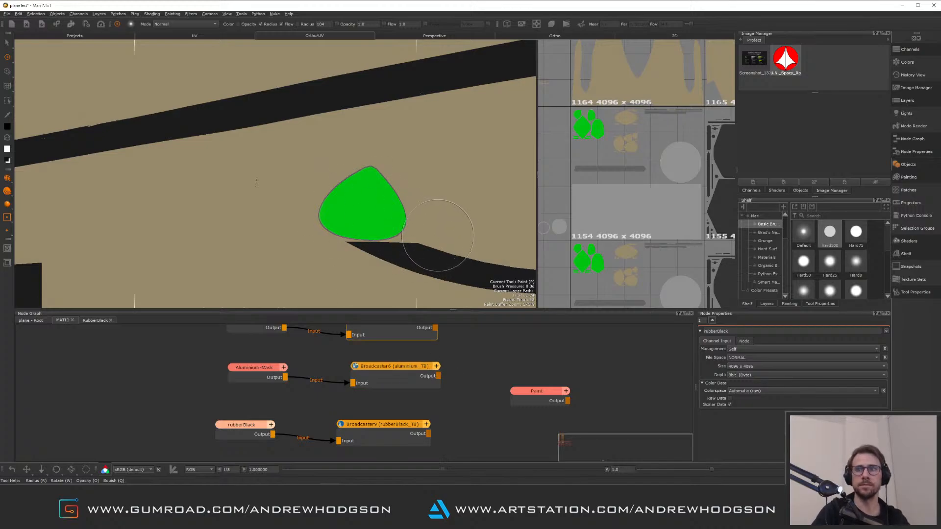
{"action": "scroll", "coordinate": [372, 389], "scroll_direction": "down", "scroll_amount": 3}
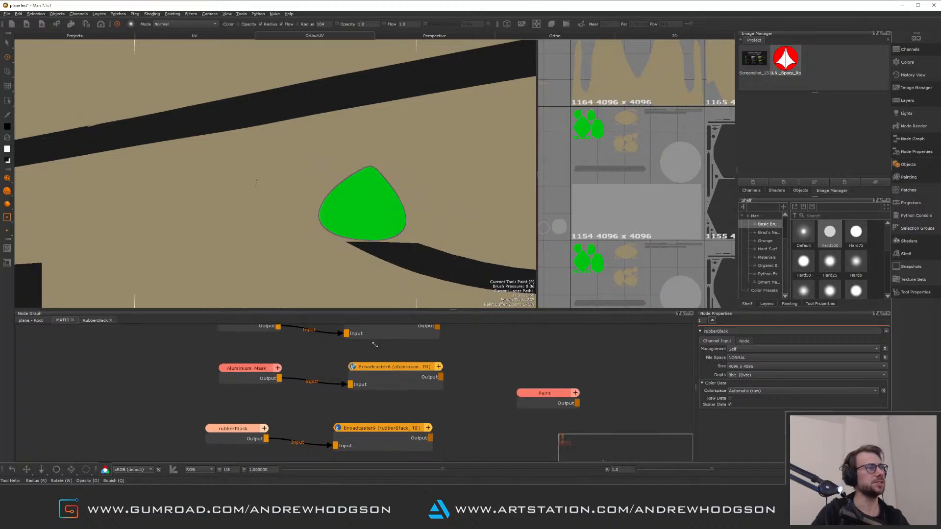
{"action": "scroll", "coordinate": [295, 369], "scroll_direction": "down", "scroll_amount": 3}
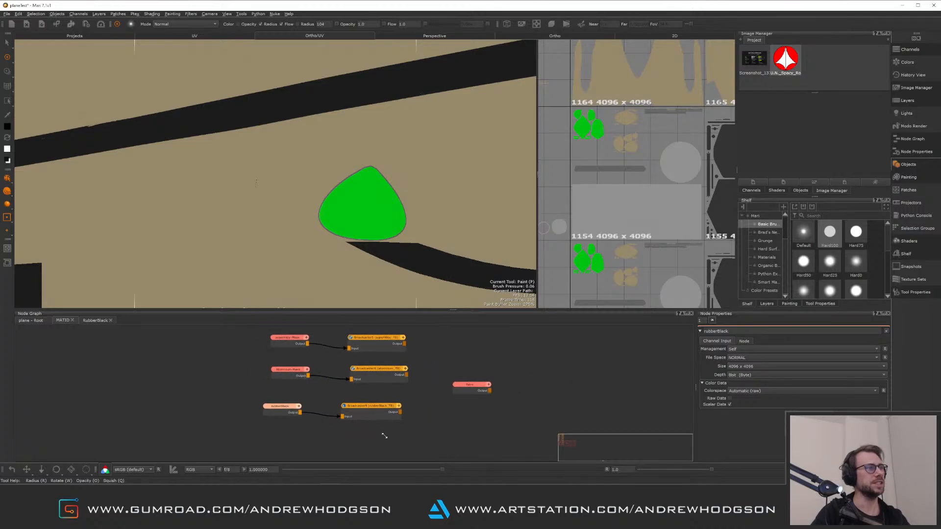
{"action": "scroll", "coordinate": [294, 369], "scroll_direction": "down", "scroll_amount": 1}
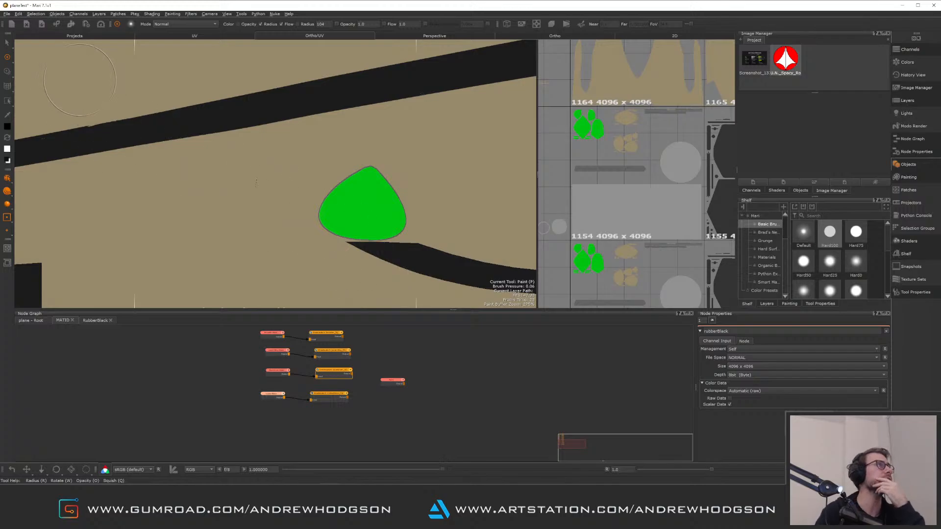
{"action": "left_click", "coordinate": [19, 14]}
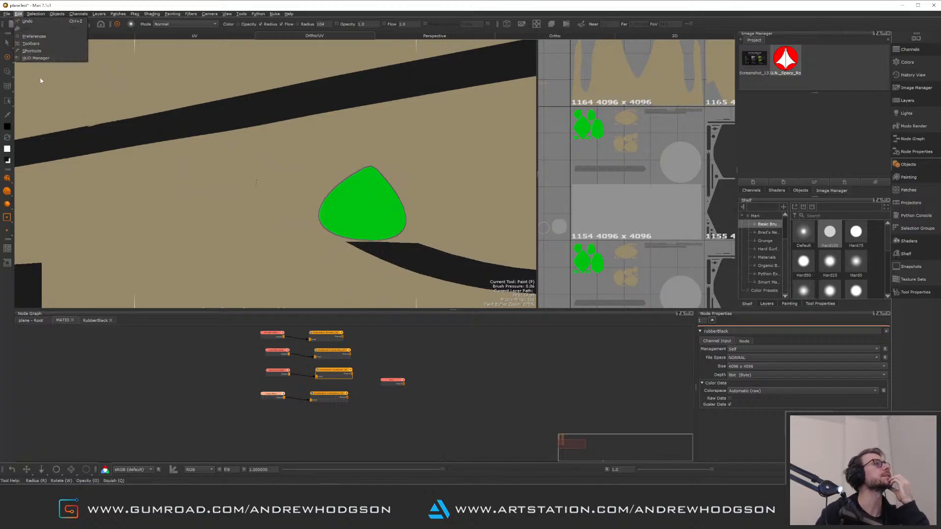
{"action": "left_click", "coordinate": [35, 37]}
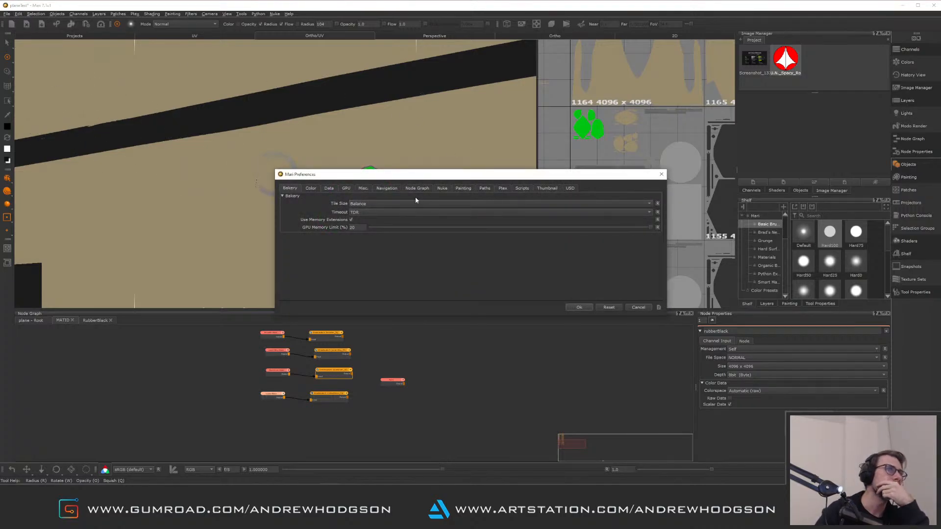
{"action": "left_click", "coordinate": [416, 188]}
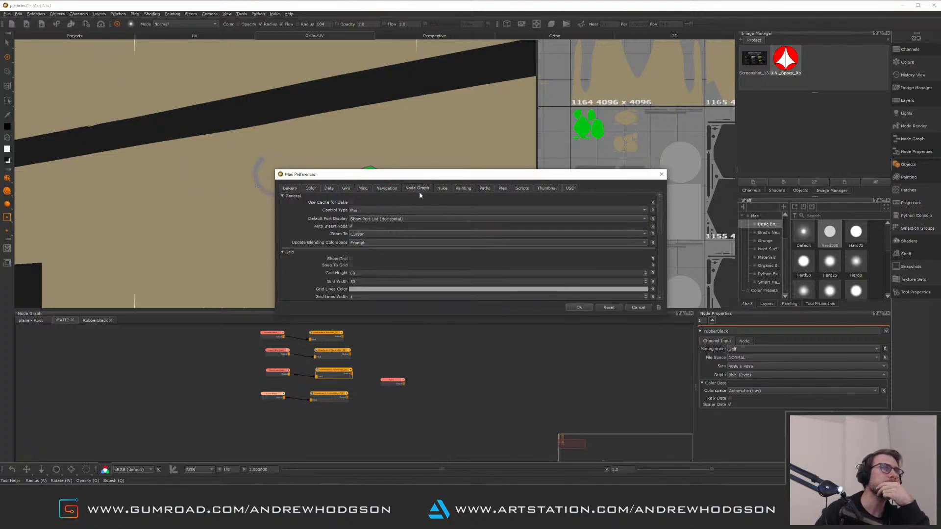
{"action": "left_click", "coordinate": [373, 211]}
{"action": "left_click", "coordinate": [426, 215]}
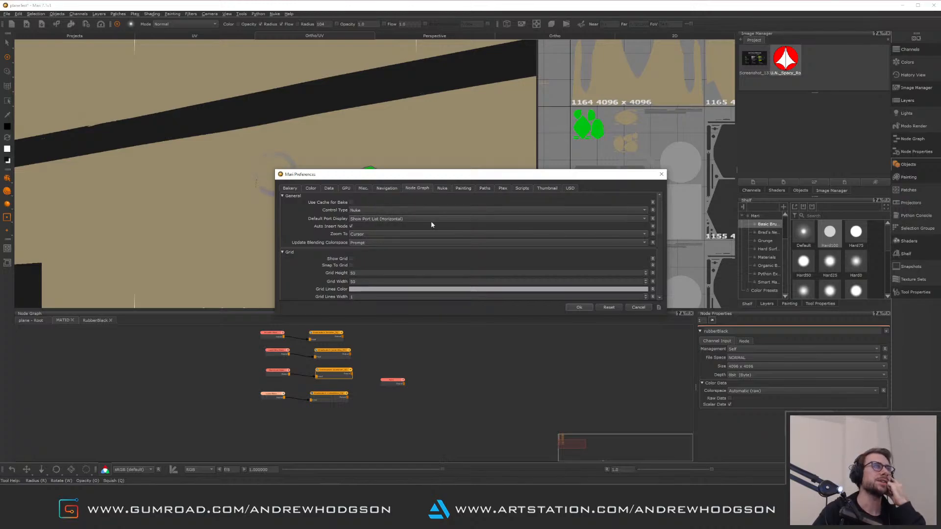
{"action": "left_click", "coordinate": [580, 307]}
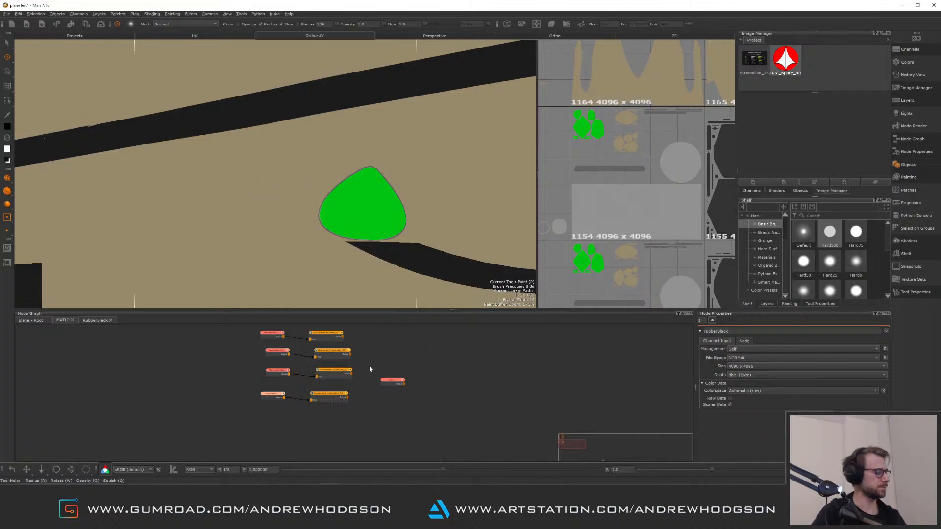
Zoom and pan around the MATID node graph and viewport to try the navigation controls
{"action": "scroll", "coordinate": [402, 368], "scroll_direction": "down", "scroll_amount": 3}
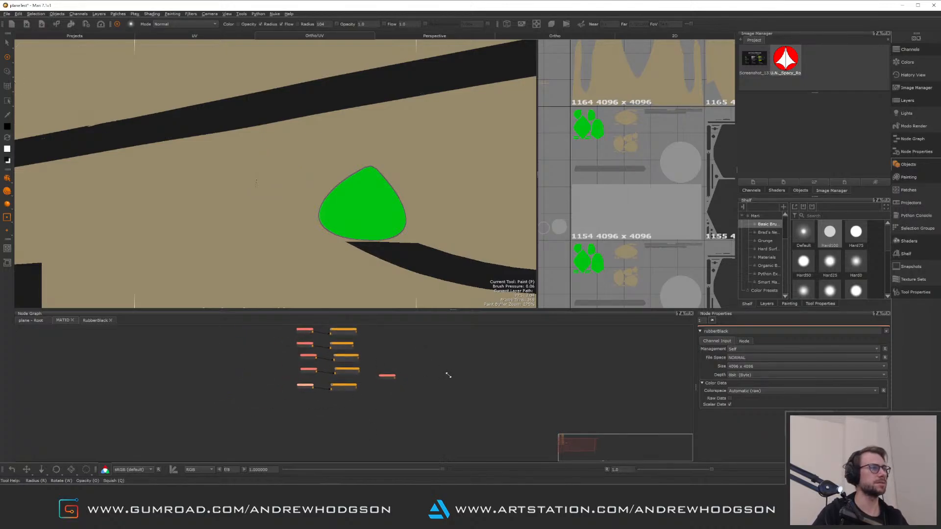
{"action": "scroll", "coordinate": [366, 374], "scroll_direction": "up", "scroll_amount": 5}
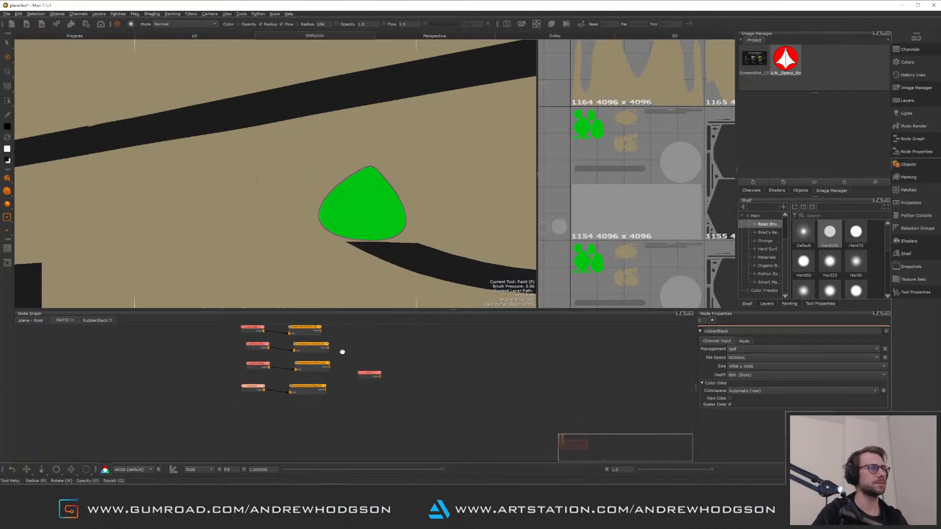
{"action": "scroll", "coordinate": [343, 386], "scroll_direction": "up", "scroll_amount": 3}
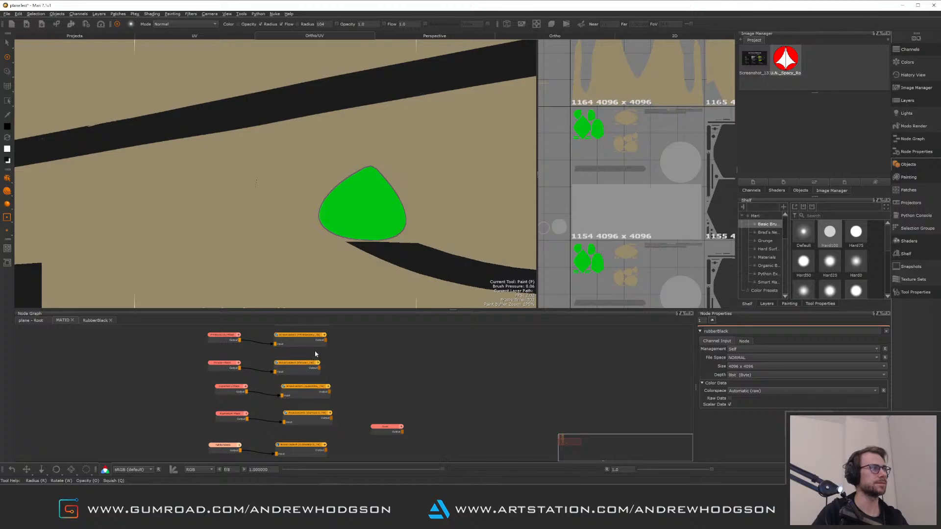
{"action": "scroll", "coordinate": [290, 168], "scroll_direction": "down", "scroll_amount": 1}
{"action": "scroll", "coordinate": [289, 168], "scroll_direction": "up", "scroll_amount": 2}
{"action": "scroll", "coordinate": [291, 168], "scroll_direction": "down", "scroll_amount": 2}
{"action": "mouse_move", "coordinate": [310, 358]}
{"action": "right_mouse_down", "text": "alt"}
{"action": "mouse_move", "coordinate": [313, 317]}
{"action": "mouse_move", "coordinate": [311, 377]}
{"action": "mouse_move", "coordinate": [312, 345]}
{"action": "right_mouse_up", "text": "alt"}
{"action": "mouse_move", "coordinate": [324, 211]}
{"action": "right_mouse_down", "text": "alt"}
{"action": "mouse_move", "coordinate": [321, 169]}
{"action": "mouse_move", "coordinate": [332, 281]}
{"action": "mouse_move", "coordinate": [300, 185]}
{"action": "mouse_move", "coordinate": [284, 175]}
{"action": "mouse_move", "coordinate": [296, 214]}
{"action": "mouse_move", "coordinate": [290, 174]}
{"action": "right_mouse_up", "text": "alt"}
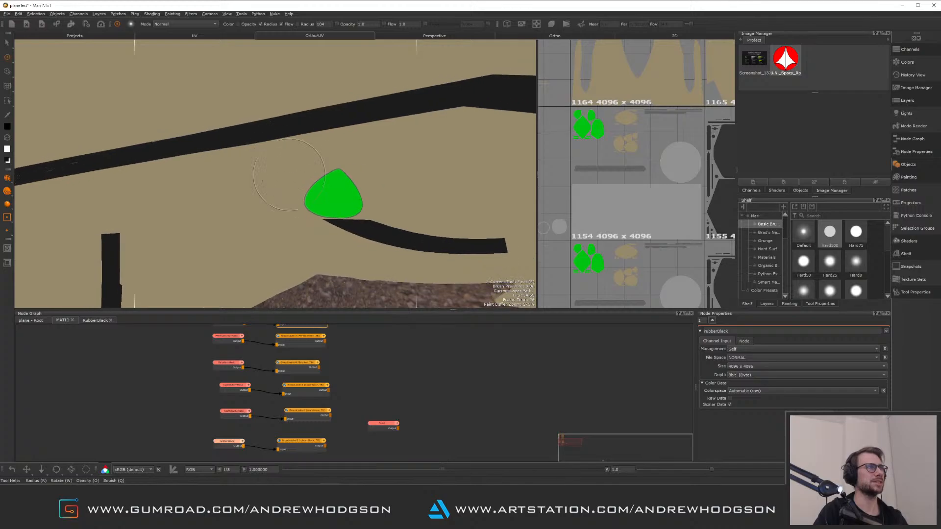
{"action": "mouse_move", "coordinate": [318, 358]}
{"action": "right_mouse_down", "text": "alt"}
{"action": "mouse_move", "coordinate": [319, 334]}
{"action": "mouse_move", "coordinate": [319, 360]}
{"action": "mouse_move", "coordinate": [318, 353]}
{"action": "right_mouse_up", "text": "alt"}
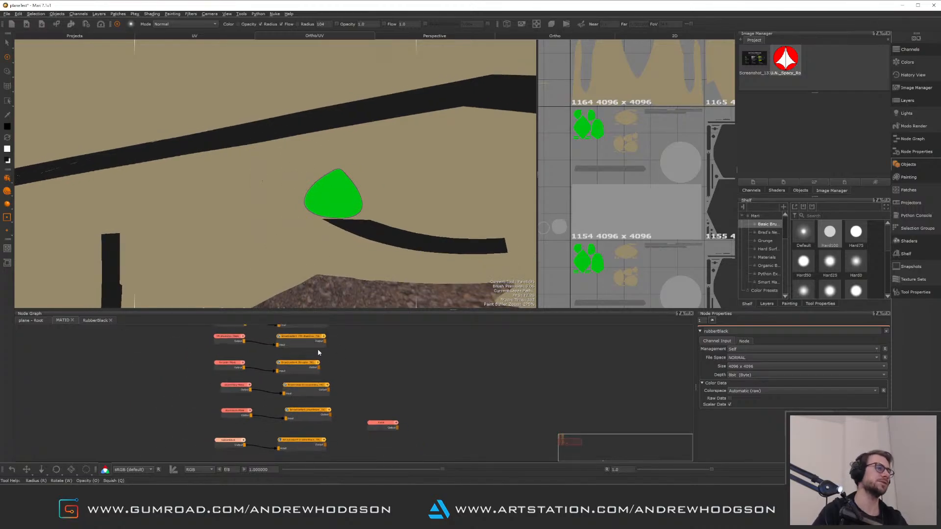
{"action": "right_click", "coordinate": [360, 378]}
{"action": "left_click", "coordinate": [356, 355]}
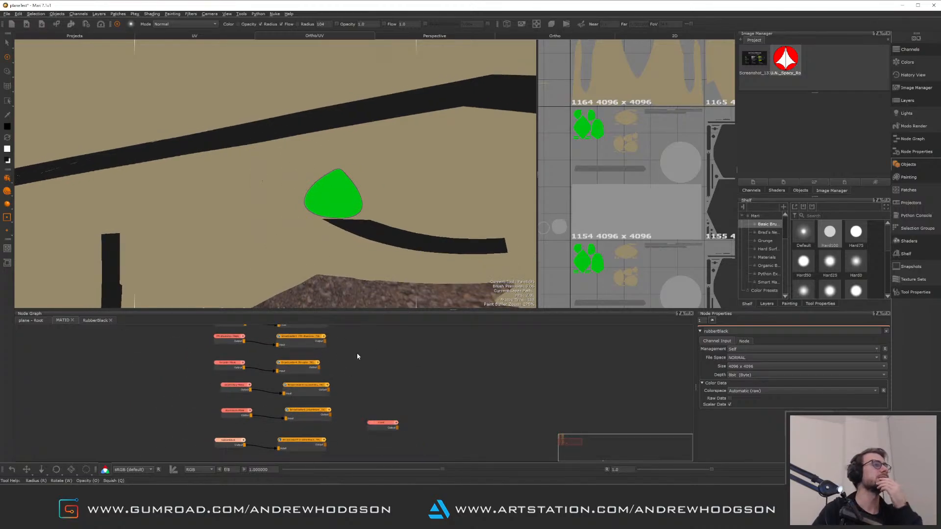
Try setting the node graph control type to Mari in the preferences, then close the dialog without applying
{"action": "left_click", "coordinate": [18, 14]}
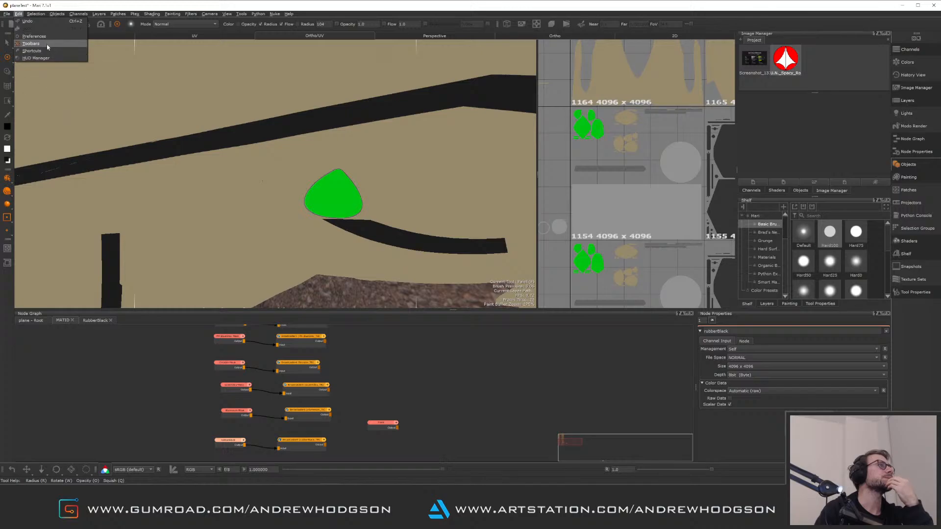
{"action": "left_click", "coordinate": [33, 37]}
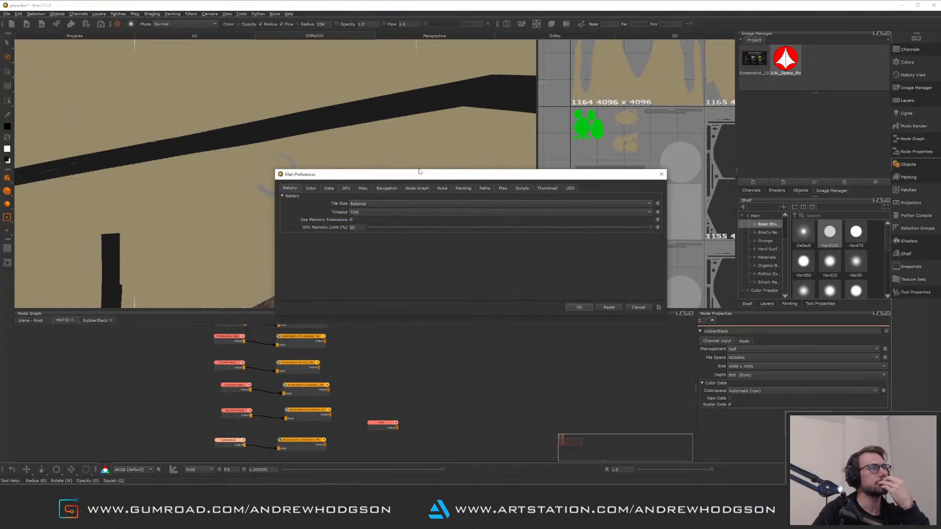
{"action": "left_click", "coordinate": [417, 189]}
{"action": "left_click", "coordinate": [367, 210]}
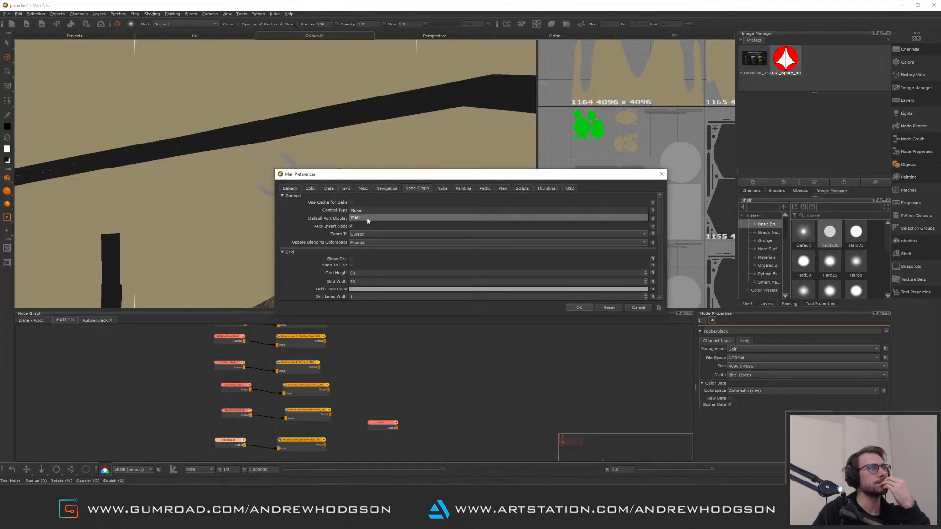
{"action": "left_click", "coordinate": [373, 219]}
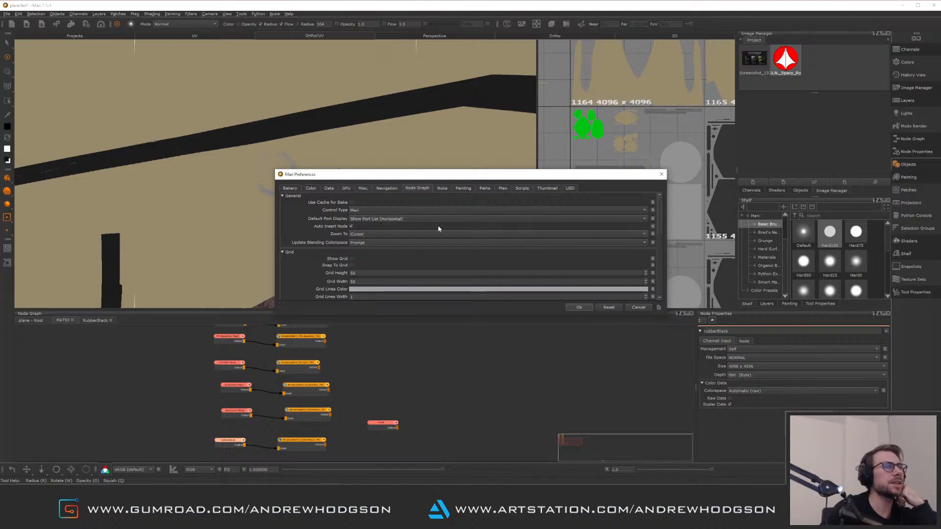
{"action": "left_click_drag", "start_coordinate": [660, 230], "coordinate": [669, 260]}
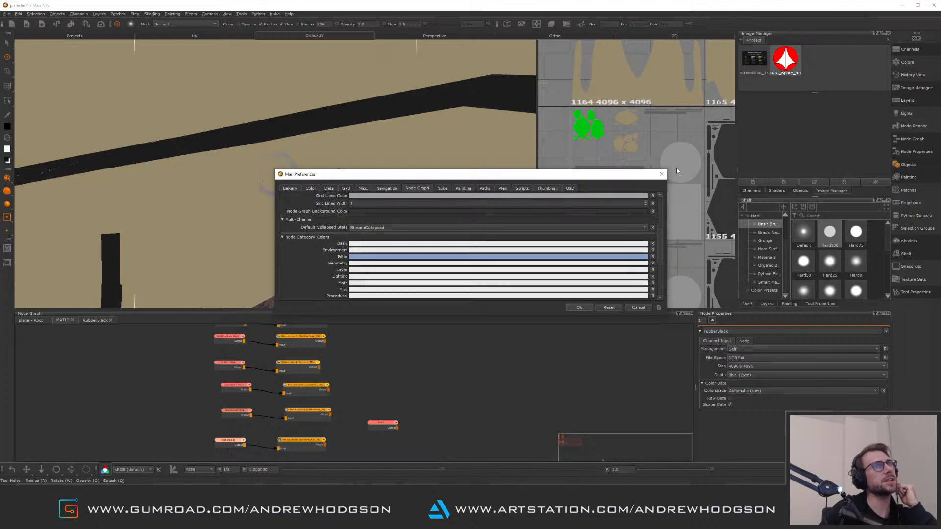
{"action": "left_click", "coordinate": [661, 174]}
Orbit the jet in the viewport and pan and zoom the MATID node graph to test the navigation controls
{"action": "right_click_drag", "start_coordinate": [379, 210], "coordinate": [265, 194], "text": "alt"}
{"action": "left_click_drag", "start_coordinate": [264, 186], "coordinate": [303, 199], "text": "alt"}
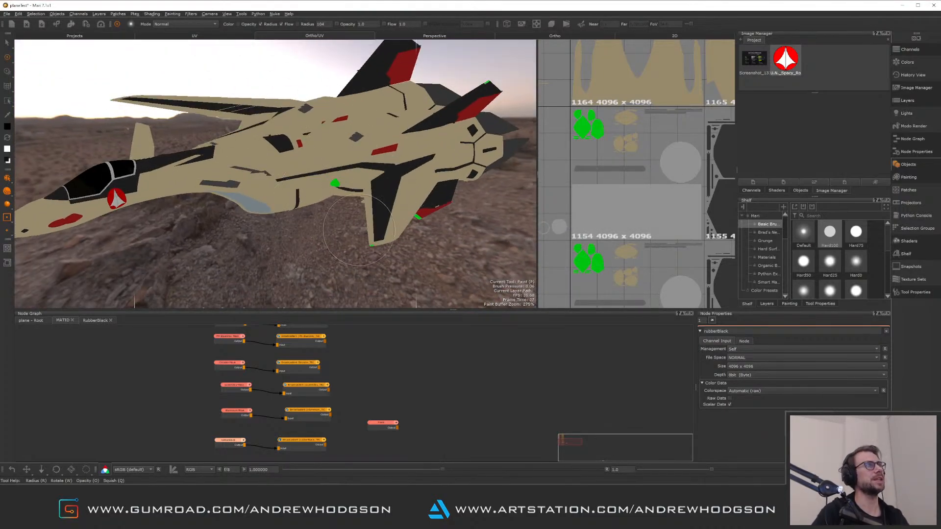
{"action": "middle_click_drag", "start_coordinate": [303, 199], "coordinate": [296, 224], "text": "alt"}
{"action": "left_click_drag", "start_coordinate": [297, 225], "coordinate": [320, 192], "text": "alt"}
{"action": "right_click_drag", "start_coordinate": [316, 183], "coordinate": [341, 284], "text": "alt"}
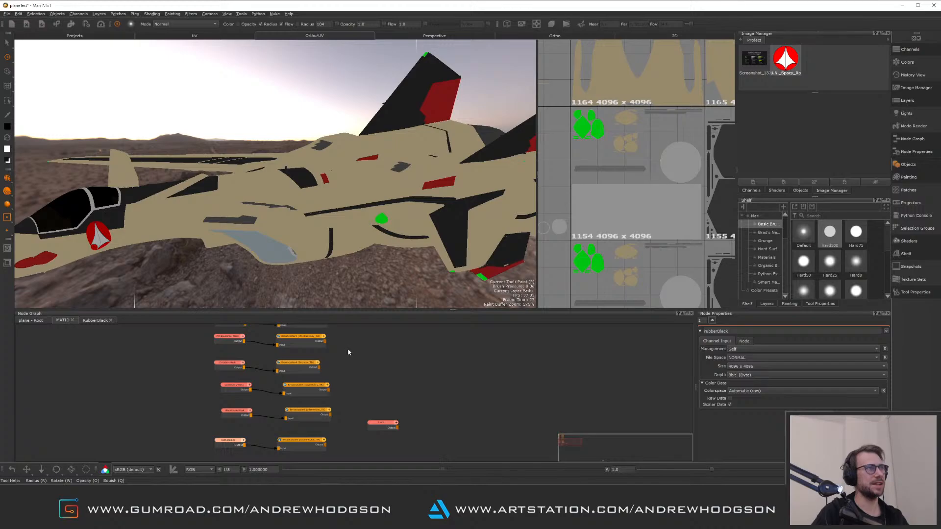
{"action": "middle_click_drag", "start_coordinate": [348, 352], "coordinate": [360, 407]}
{"action": "scroll", "coordinate": [357, 365], "scroll_direction": "up", "scroll_amount": 2}
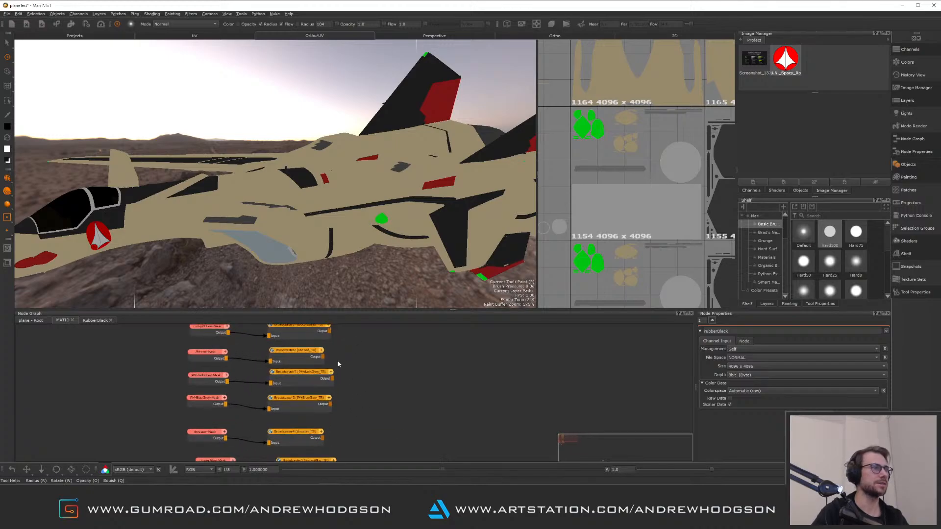
{"action": "mouse_move", "coordinate": [338, 352]}
{"action": "right_mouse_down", "text": "alt"}
{"action": "mouse_move", "coordinate": [338, 321]}
{"action": "mouse_move", "coordinate": [351, 393]}
{"action": "mouse_move", "coordinate": [342, 352]}
{"action": "mouse_move", "coordinate": [346, 369]}
{"action": "right_mouse_up", "text": "alt"}
{"action": "right_click_drag", "start_coordinate": [375, 262], "coordinate": [378, 293], "text": "alt"}
{"action": "right_click_drag", "start_coordinate": [349, 360], "coordinate": [353, 375], "text": "alt"}
{"action": "right_click_drag", "start_coordinate": [359, 233], "coordinate": [346, 172], "text": "alt"}
{"action": "right_click_drag", "start_coordinate": [352, 250], "coordinate": [339, 196], "text": "alt"}
{"action": "mouse_move", "coordinate": [348, 370]}
{"action": "right_mouse_down", "text": "alt"}
{"action": "mouse_move", "coordinate": [349, 313]}
{"action": "mouse_move", "coordinate": [354, 414]}
{"action": "right_mouse_up", "text": "alt"}
{"action": "right_click_drag", "start_coordinate": [345, 239], "coordinate": [327, 131], "text": "alt"}
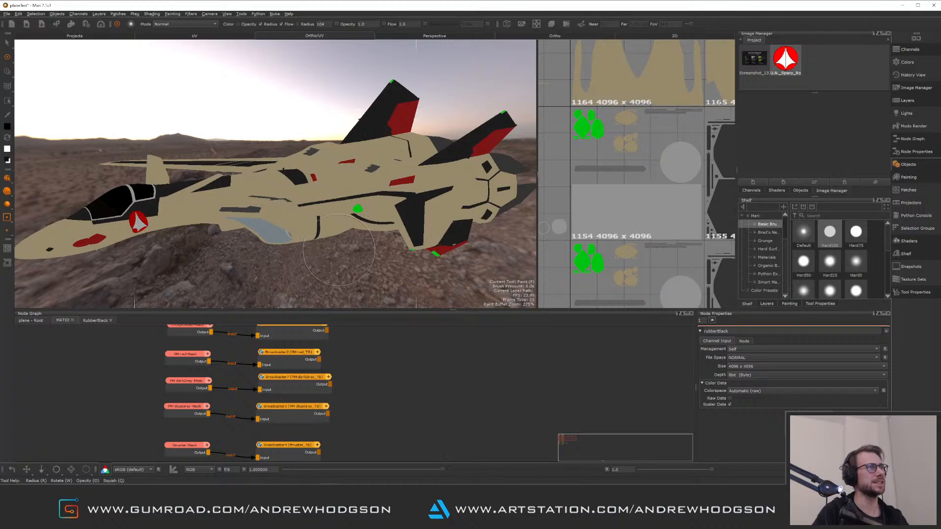
{"action": "right_click_drag", "start_coordinate": [338, 250], "coordinate": [336, 105], "text": "alt"}
{"action": "right_click_drag", "start_coordinate": [353, 403], "coordinate": [374, 383], "text": "alt"}
{"action": "middle_click_drag", "start_coordinate": [342, 363], "coordinate": [363, 387], "text": "alt"}
{"action": "right_click_drag", "start_coordinate": [363, 387], "coordinate": [331, 420], "text": "alt"}
{"action": "right_click_drag", "start_coordinate": [338, 286], "coordinate": [335, 184], "text": "alt"}
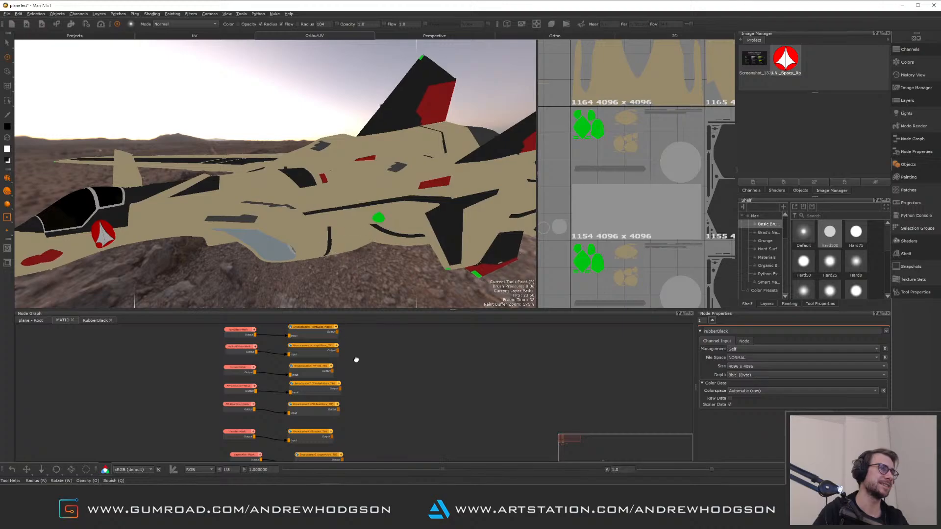
{"action": "middle_click_drag", "start_coordinate": [357, 360], "coordinate": [352, 382], "text": "alt"}
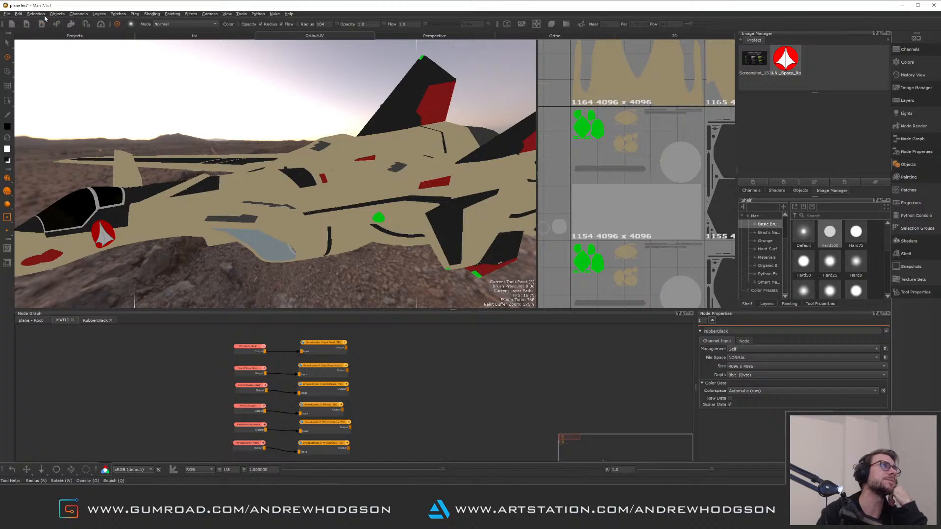
Set the node graph control type to Mari in the preferences and apply the change
{"action": "left_click", "coordinate": [18, 14]}
{"action": "key", "text": "Escape"}
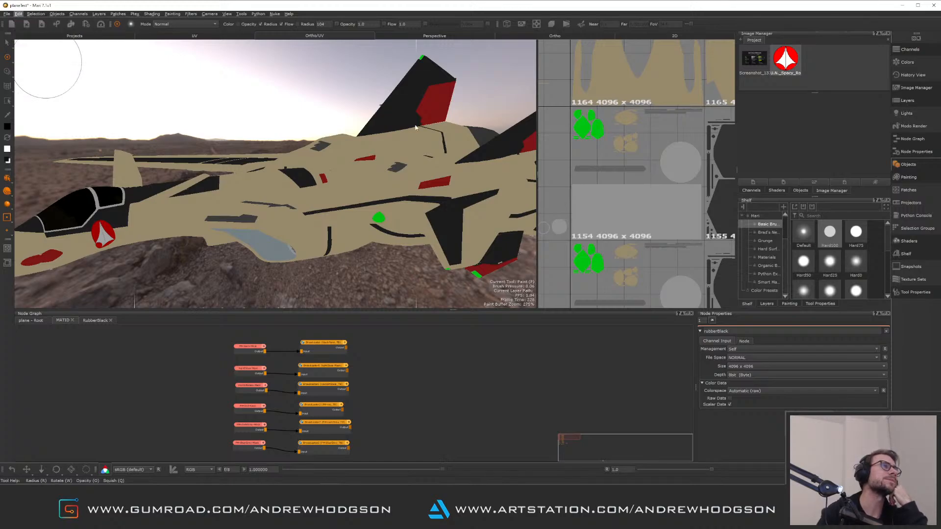
{"action": "left_click", "coordinate": [418, 188]}
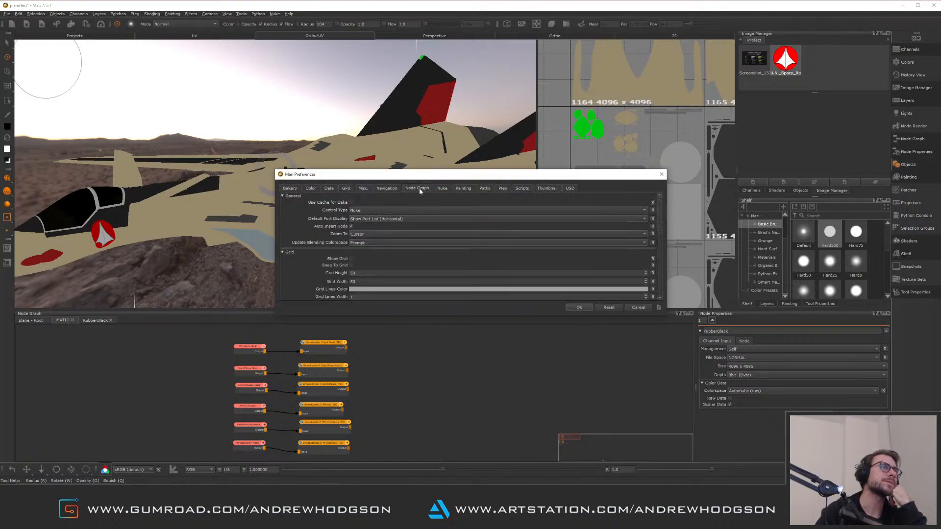
{"action": "left_click", "coordinate": [370, 219]}
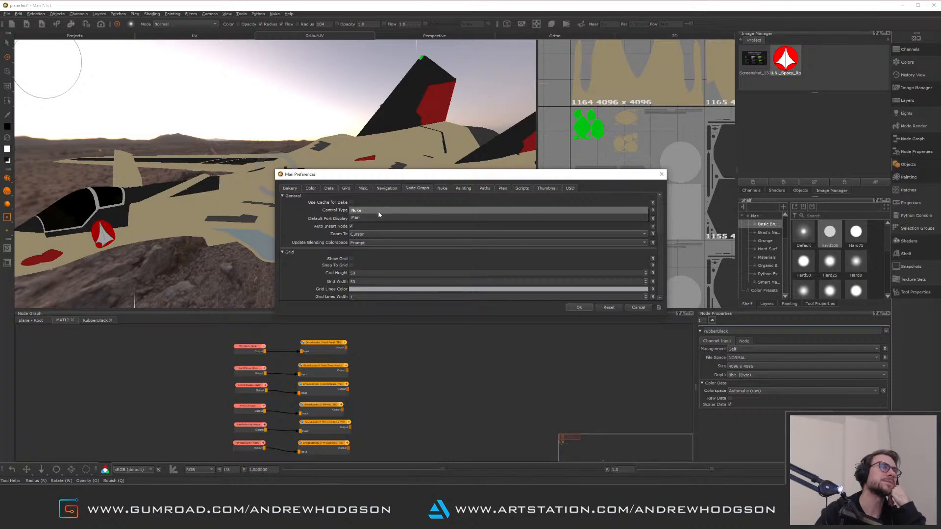
{"action": "left_click", "coordinate": [376, 220]}
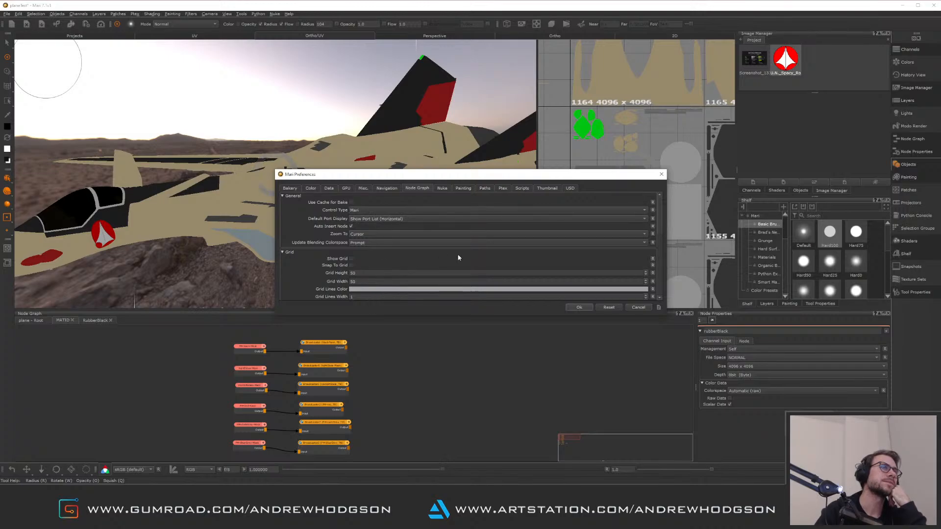
{"action": "left_click", "coordinate": [579, 307]}
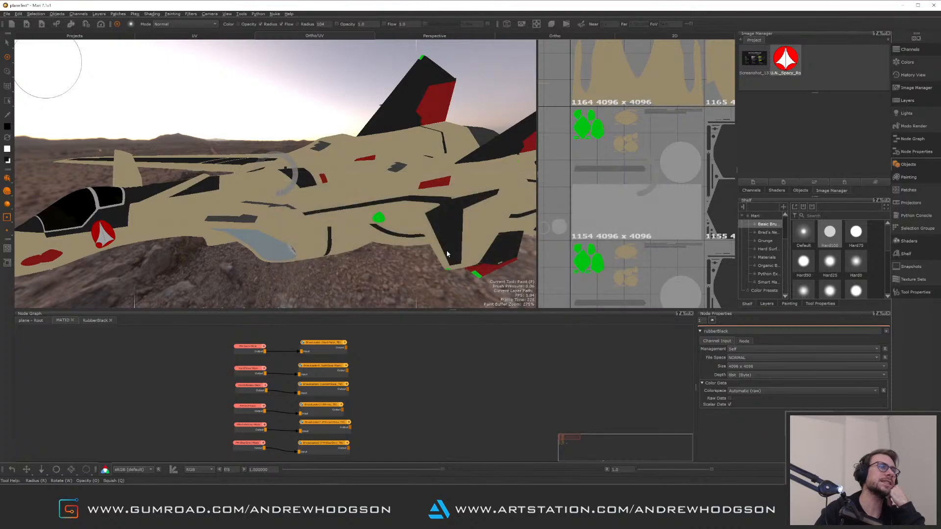
Orbit the jet and pan and zoom the node graph again to try the new Mari-style controls
{"action": "mouse_move", "coordinate": [289, 173]}
{"action": "left_mouse_down", "text": "alt"}
{"action": "mouse_move", "coordinate": [304, 177]}
{"action": "mouse_move", "coordinate": [292, 170]}
{"action": "mouse_move", "coordinate": [362, 290]}
{"action": "left_mouse_up", "text": "alt"}
{"action": "middle_click_drag", "start_coordinate": [366, 298], "coordinate": [357, 375]}
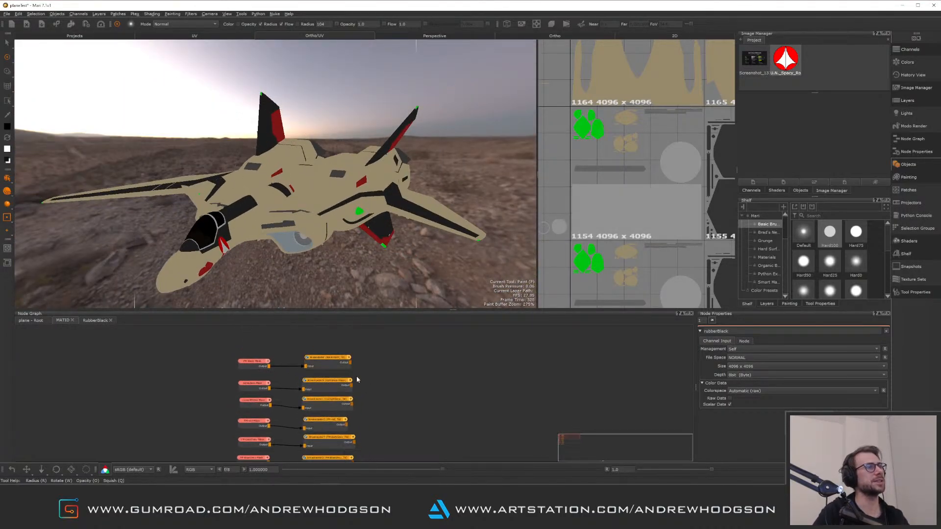
{"action": "scroll", "coordinate": [350, 383], "scroll_direction": "up", "scroll_amount": 4}
{"action": "scroll", "coordinate": [351, 381], "scroll_direction": "down", "scroll_amount": 2}
{"action": "middle_click_drag", "start_coordinate": [347, 268], "coordinate": [376, 289], "text": "alt"}
{"action": "scroll", "coordinate": [343, 211], "scroll_direction": "up", "scroll_amount": 6}
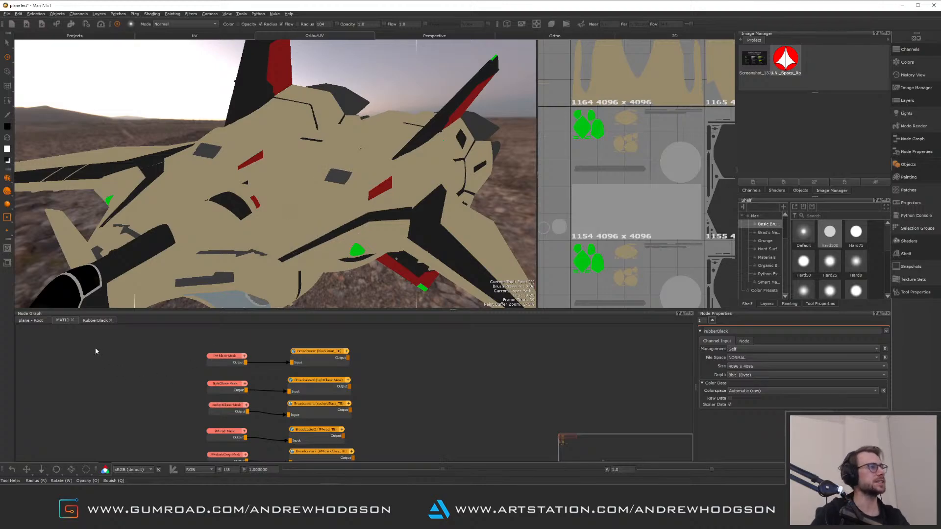
Switch to the root node graph and display the AO_RAW bake node in the viewport
{"action": "left_click", "coordinate": [36, 321]}
{"action": "middle_click_drag", "start_coordinate": [340, 374], "coordinate": [355, 450]}
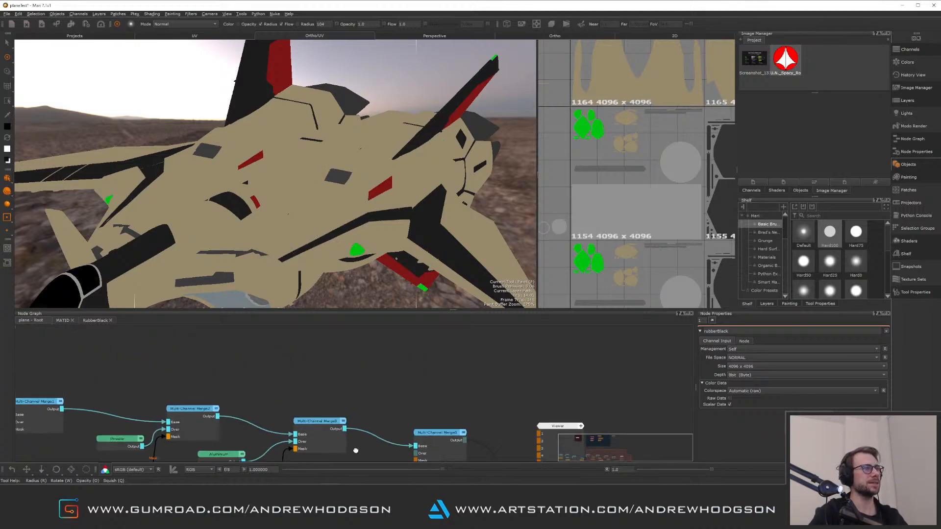
{"action": "middle_click_drag", "start_coordinate": [343, 338], "coordinate": [353, 420]}
{"action": "middle_click_drag", "start_coordinate": [147, 328], "coordinate": [308, 438]}
{"action": "left_click", "coordinate": [234, 398]}
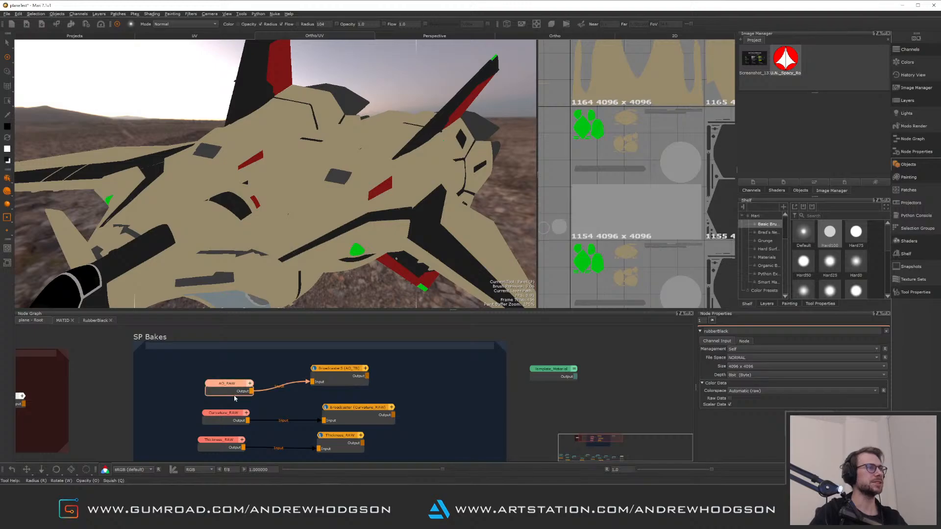
{"action": "key", "text": "1"}
Maximize the viewport and orbit around the cockpit and upper fuselage to inspect the AO bake
{"action": "left_click_drag", "start_coordinate": [289, 209], "coordinate": [432, 138], "text": "alt"}
{"action": "right_click_drag", "start_coordinate": [432, 138], "coordinate": [340, 215], "text": "alt"}
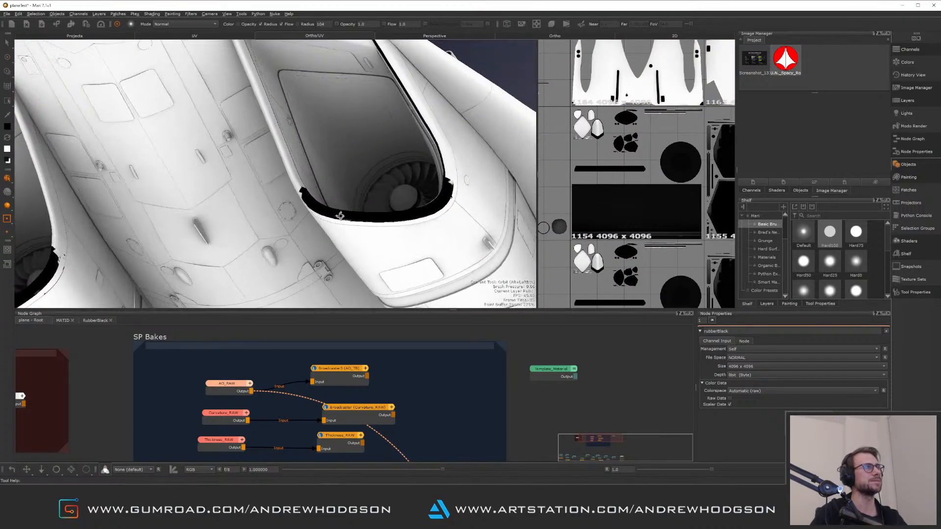
{"action": "left_click_drag", "start_coordinate": [340, 214], "coordinate": [335, 231], "text": "alt"}
{"action": "right_click_drag", "start_coordinate": [335, 231], "coordinate": [294, 170], "text": "alt"}
{"action": "mouse_move", "coordinate": [294, 169]}
{"action": "left_mouse_down", "text": "alt"}
{"action": "mouse_move", "coordinate": [295, 195]}
{"action": "mouse_move", "coordinate": [289, 189]}
{"action": "left_mouse_up", "text": "alt"}
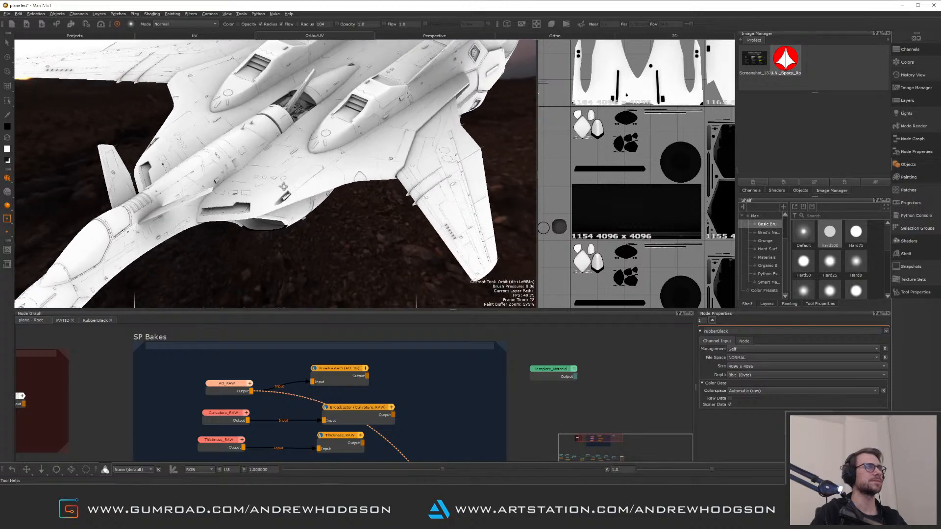
{"action": "middle_click_drag", "start_coordinate": [289, 188], "coordinate": [315, 205], "text": "alt"}
{"action": "key", "text": "space"}
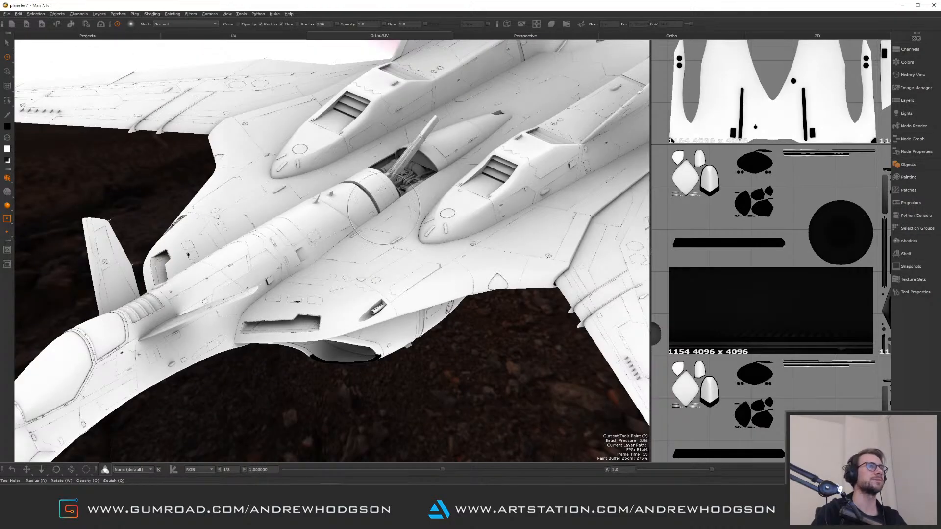
{"action": "left_click_drag", "start_coordinate": [373, 211], "coordinate": [387, 210], "text": "alt"}
{"action": "middle_click_drag", "start_coordinate": [386, 210], "coordinate": [372, 198], "text": "alt"}
{"action": "left_click_drag", "start_coordinate": [371, 198], "coordinate": [397, 232], "text": "alt"}
{"action": "right_click_drag", "start_coordinate": [396, 232], "coordinate": [323, 265], "text": "alt"}
{"action": "middle_click_drag", "start_coordinate": [231, 284], "coordinate": [343, 305], "text": "alt"}
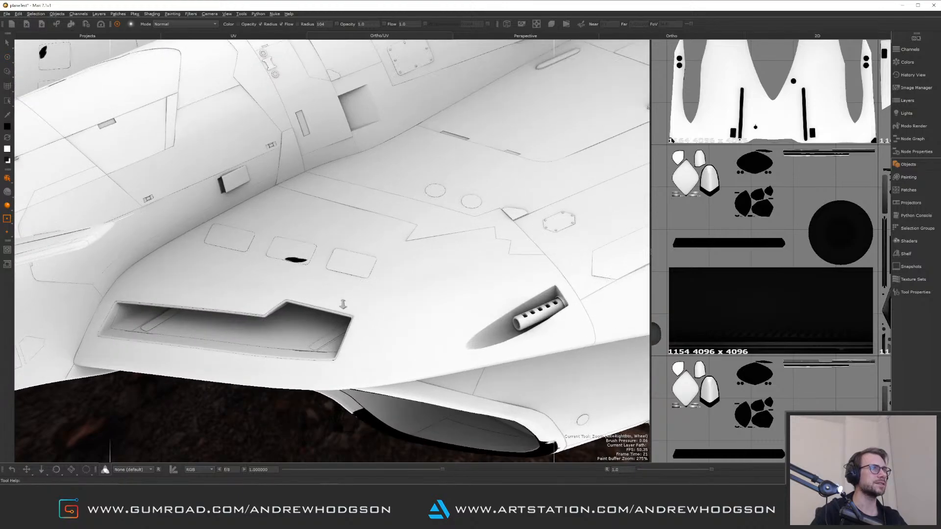
{"action": "right_click_drag", "start_coordinate": [342, 304], "coordinate": [391, 307], "text": "alt"}
{"action": "middle_click_drag", "start_coordinate": [344, 284], "coordinate": [433, 307], "text": "alt"}
{"action": "right_click_drag", "start_coordinate": [407, 301], "coordinate": [246, 269], "text": "alt"}
{"action": "left_click_drag", "start_coordinate": [208, 270], "coordinate": [392, 242], "text": "alt"}
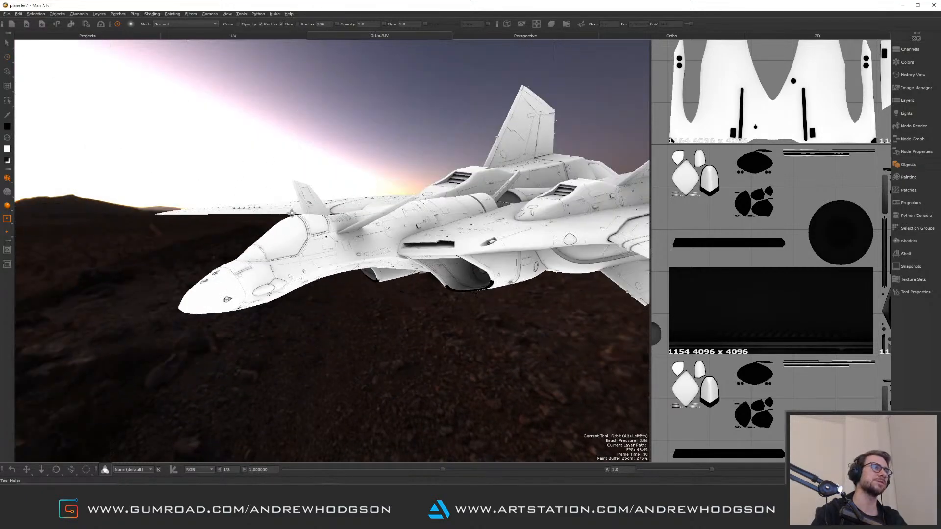
Orbit and zoom around the jet's intakes, wings and underside to examine the AO bake in detail
{"action": "left_click_drag", "start_coordinate": [292, 212], "coordinate": [414, 203], "text": "alt"}
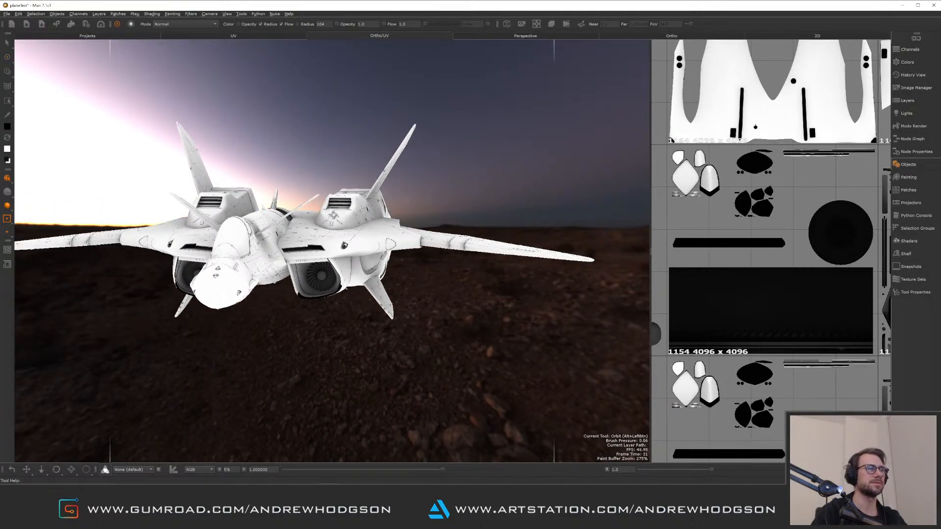
{"action": "left_click_drag", "start_coordinate": [334, 314], "coordinate": [274, 216], "text": "alt"}
{"action": "right_click_drag", "start_coordinate": [274, 216], "coordinate": [397, 216], "text": "alt"}
{"action": "left_click_drag", "start_coordinate": [397, 215], "coordinate": [426, 225], "text": "alt"}
{"action": "right_click_drag", "start_coordinate": [373, 245], "coordinate": [470, 328], "text": "alt"}
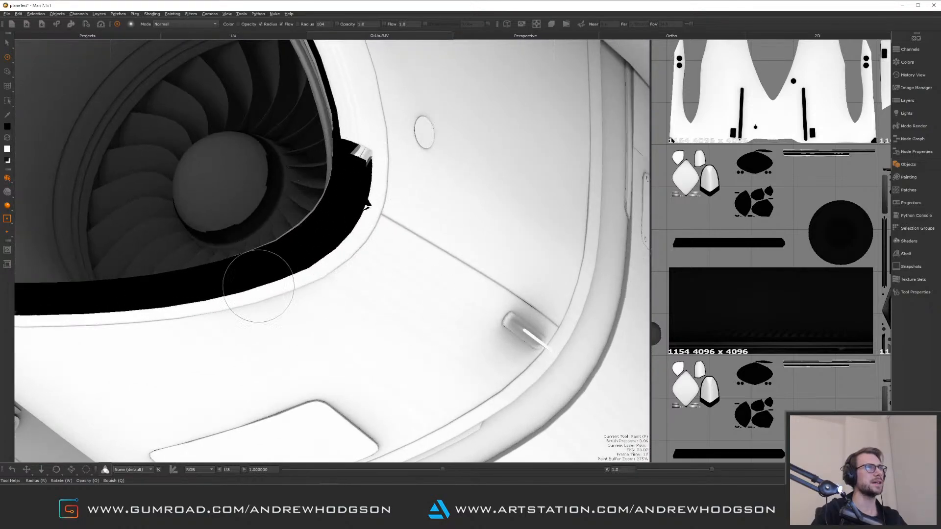
{"action": "right_click_drag", "start_coordinate": [306, 275], "coordinate": [334, 98], "text": "alt"}
{"action": "left_click_drag", "start_coordinate": [334, 99], "coordinate": [250, 167], "text": "alt"}
{"action": "middle_click_drag", "start_coordinate": [250, 167], "coordinate": [226, 204], "text": "alt"}
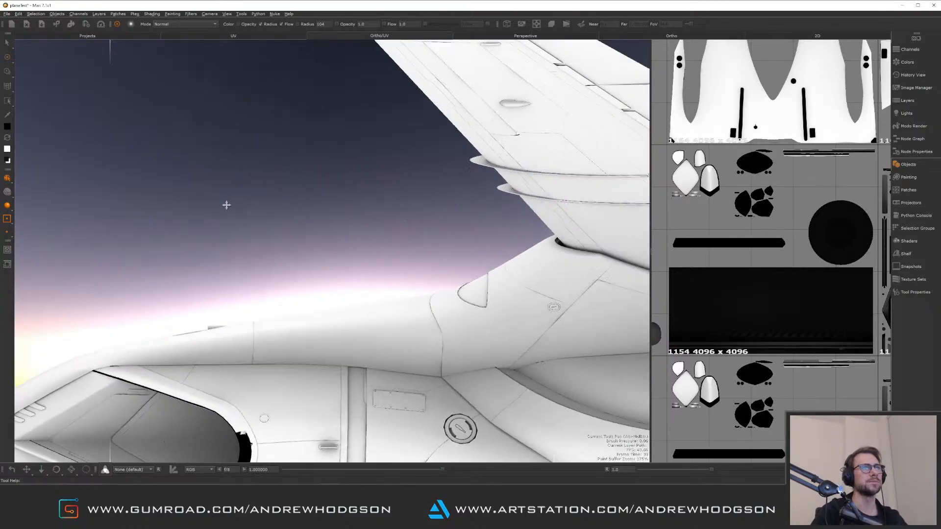
{"action": "middle_click_drag", "start_coordinate": [507, 203], "coordinate": [189, 211], "text": "alt"}
{"action": "left_click_drag", "start_coordinate": [189, 210], "coordinate": [289, 289], "text": "alt"}
{"action": "middle_click_drag", "start_coordinate": [289, 289], "coordinate": [265, 258], "text": "alt"}
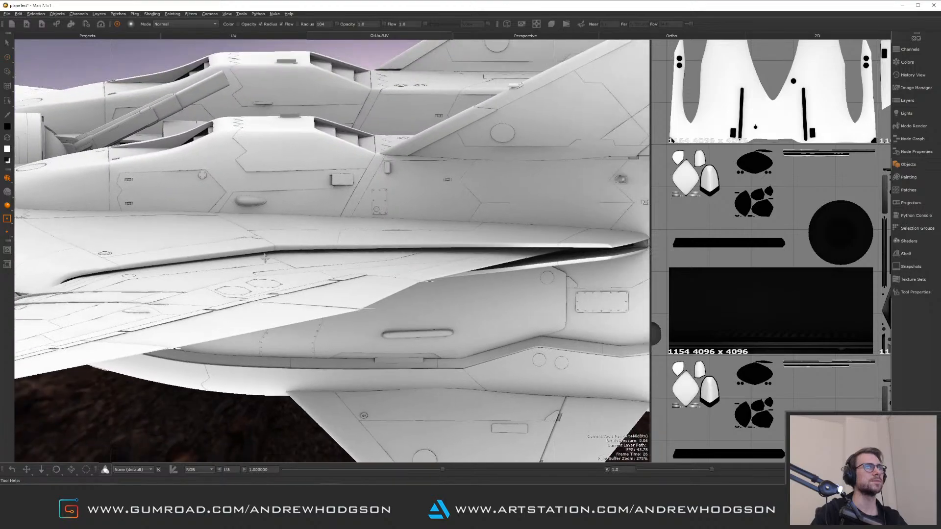
{"action": "left_click_drag", "start_coordinate": [265, 258], "coordinate": [307, 212], "text": "alt"}
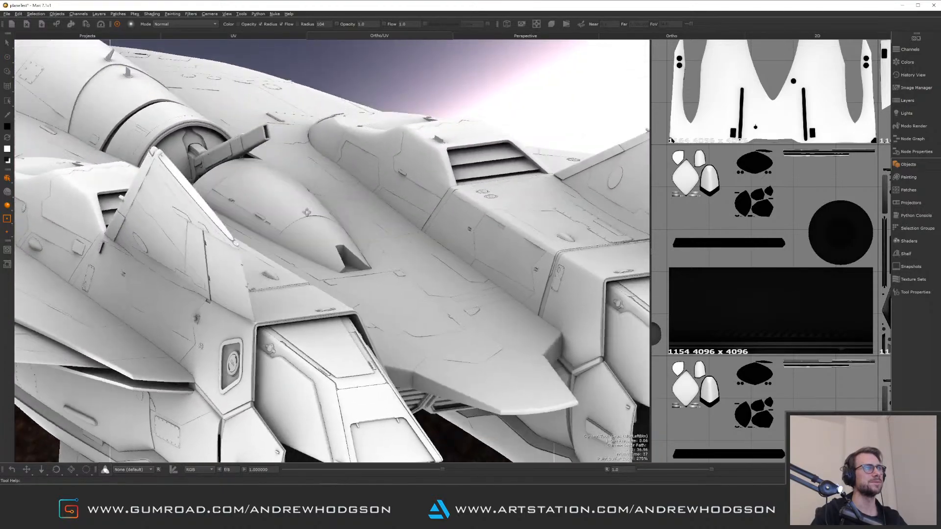
{"action": "middle_click_drag", "start_coordinate": [306, 212], "coordinate": [395, 92], "text": "alt"}
{"action": "right_click_drag", "start_coordinate": [362, 211], "coordinate": [265, 190], "text": "alt"}
{"action": "middle_click_drag", "start_coordinate": [265, 190], "coordinate": [270, 232], "text": "alt"}
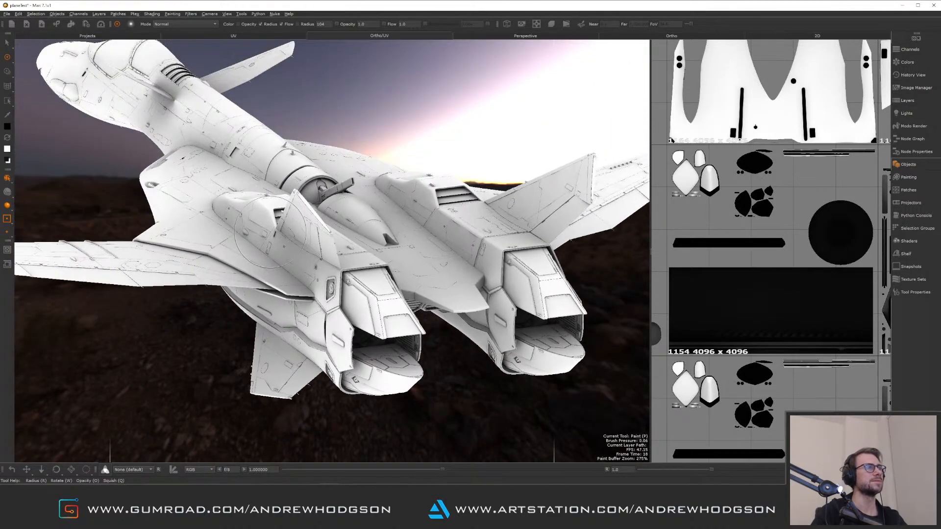
{"action": "left_click_drag", "start_coordinate": [271, 232], "coordinate": [372, 191], "text": "alt"}
{"action": "right_click_drag", "start_coordinate": [372, 191], "coordinate": [304, 196], "text": "alt"}
{"action": "middle_click_drag", "start_coordinate": [304, 196], "coordinate": [295, 206], "text": "alt"}
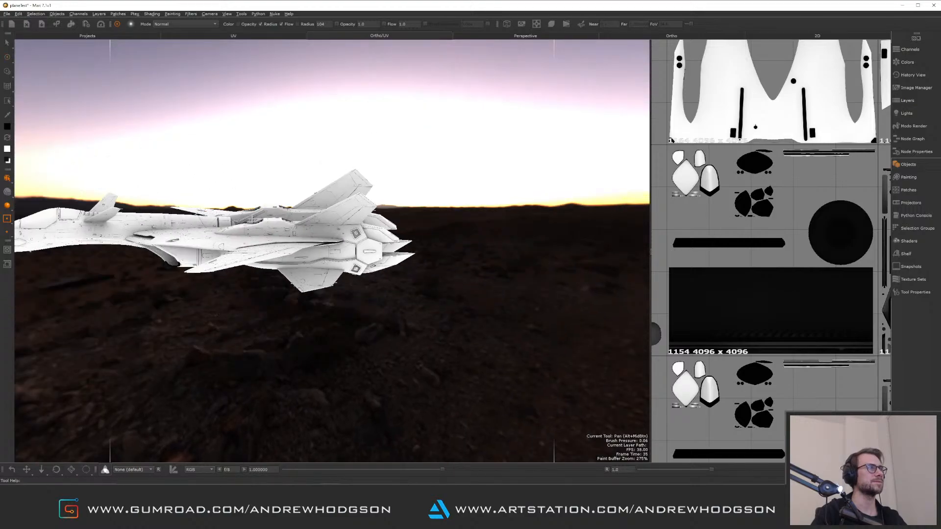
{"action": "left_click_drag", "start_coordinate": [294, 206], "coordinate": [338, 255], "text": "alt"}
{"action": "right_click_drag", "start_coordinate": [339, 255], "coordinate": [422, 267], "text": "alt"}
{"action": "left_click_drag", "start_coordinate": [343, 255], "coordinate": [362, 216], "text": "alt"}
{"action": "middle_click_drag", "start_coordinate": [362, 216], "coordinate": [382, 225], "text": "alt"}
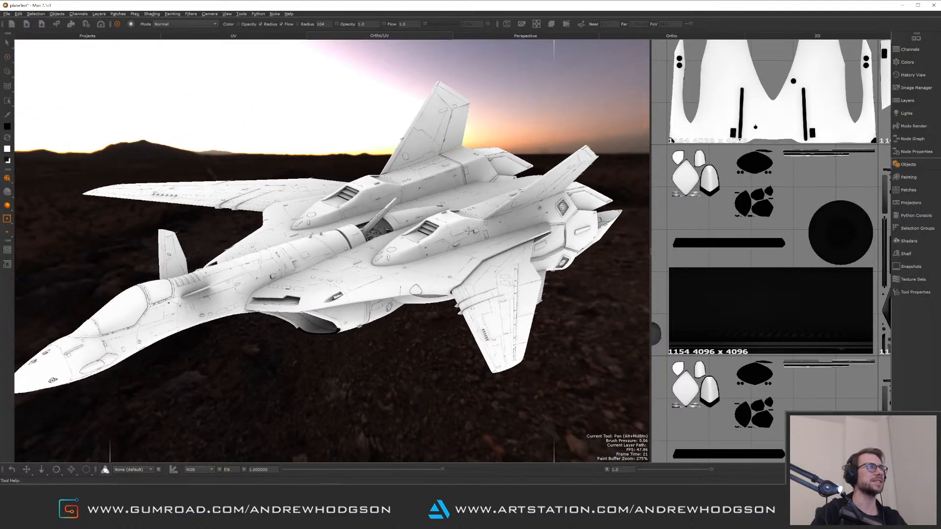
{"action": "left_click_drag", "start_coordinate": [382, 196], "coordinate": [404, 220], "text": "alt"}
{"action": "middle_click_drag", "start_coordinate": [404, 220], "coordinate": [419, 228], "text": "alt"}
{"action": "right_click_drag", "start_coordinate": [407, 223], "coordinate": [438, 220], "text": "alt"}
{"action": "mouse_move", "coordinate": [439, 218]}
{"action": "left_mouse_down", "text": "alt"}
{"action": "mouse_move", "coordinate": [445, 228]}
{"action": "mouse_move", "coordinate": [438, 224]}
{"action": "left_mouse_up", "text": "alt"}
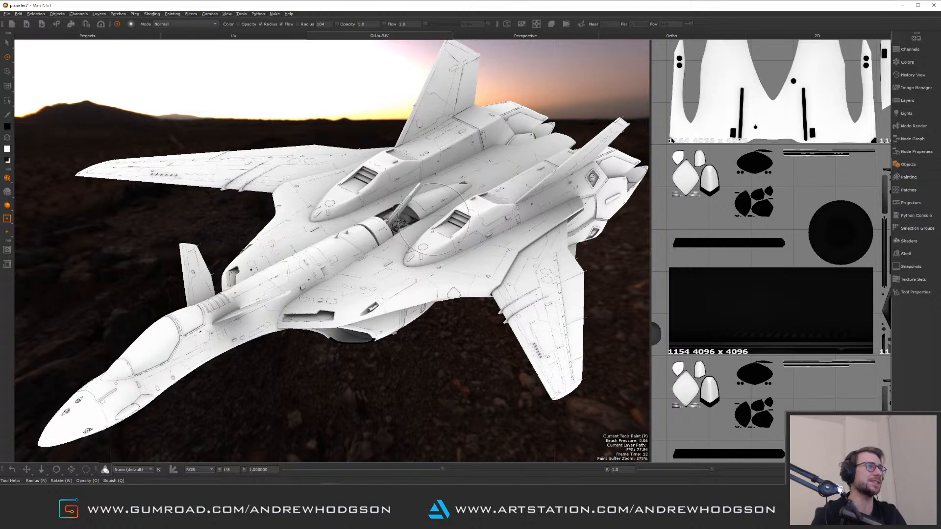
{"action": "left_click_drag", "start_coordinate": [321, 289], "coordinate": [373, 219], "text": "alt"}
{"action": "right_click_drag", "start_coordinate": [374, 219], "coordinate": [423, 264], "text": "alt"}
{"action": "left_click_drag", "start_coordinate": [423, 265], "coordinate": [387, 319], "text": "alt"}
{"action": "right_click_drag", "start_coordinate": [387, 318], "coordinate": [453, 319], "text": "alt"}
{"action": "left_click_drag", "start_coordinate": [454, 319], "coordinate": [395, 348], "text": "alt"}
{"action": "middle_click_drag", "start_coordinate": [416, 224], "coordinate": [149, 442], "text": "alt"}
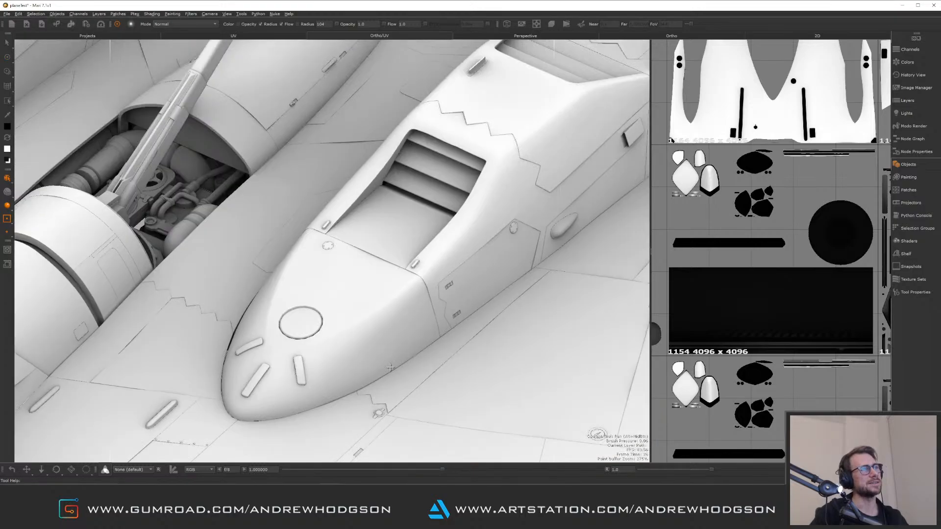
Orbit and zoom around the jet's nose, intakes and upper fuselage to keep examining the AO bake
{"action": "middle_click_drag", "start_coordinate": [456, 205], "coordinate": [265, 238], "text": "alt"}
{"action": "right_click_drag", "start_coordinate": [456, 216], "coordinate": [392, 225], "text": "alt"}
{"action": "middle_click_drag", "start_coordinate": [392, 225], "coordinate": [632, 365], "text": "alt"}
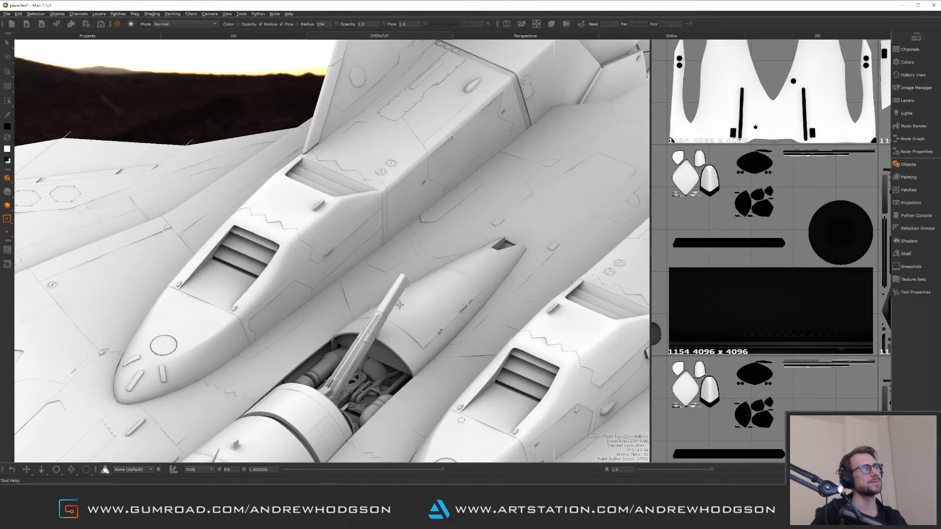
{"action": "left_click_drag", "start_coordinate": [608, 343], "coordinate": [600, 382], "text": "alt"}
{"action": "right_click_drag", "start_coordinate": [600, 382], "coordinate": [578, 377], "text": "alt"}
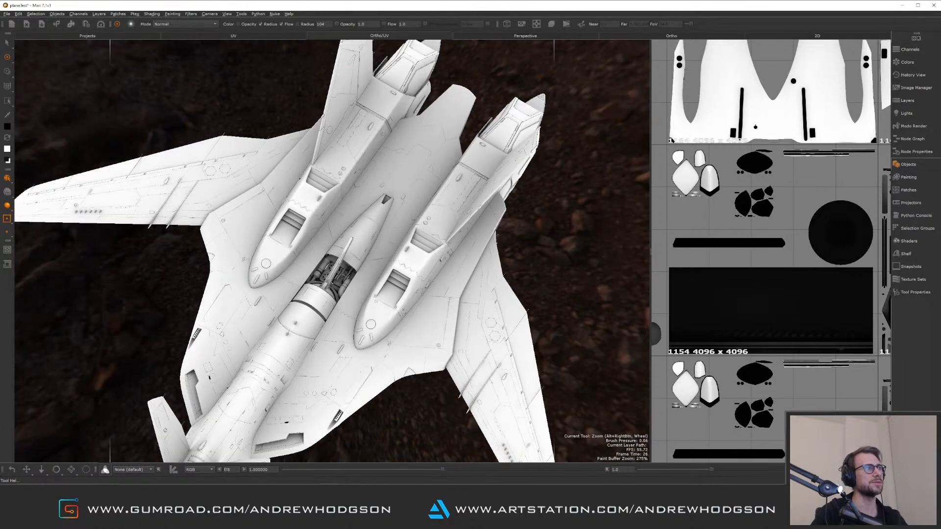
{"action": "left_click_drag", "start_coordinate": [579, 378], "coordinate": [456, 304], "text": "alt"}
{"action": "middle_click_drag", "start_coordinate": [456, 304], "coordinate": [421, 292], "text": "alt"}
{"action": "scroll", "coordinate": [367, 245], "scroll_direction": "up", "scroll_amount": 3}
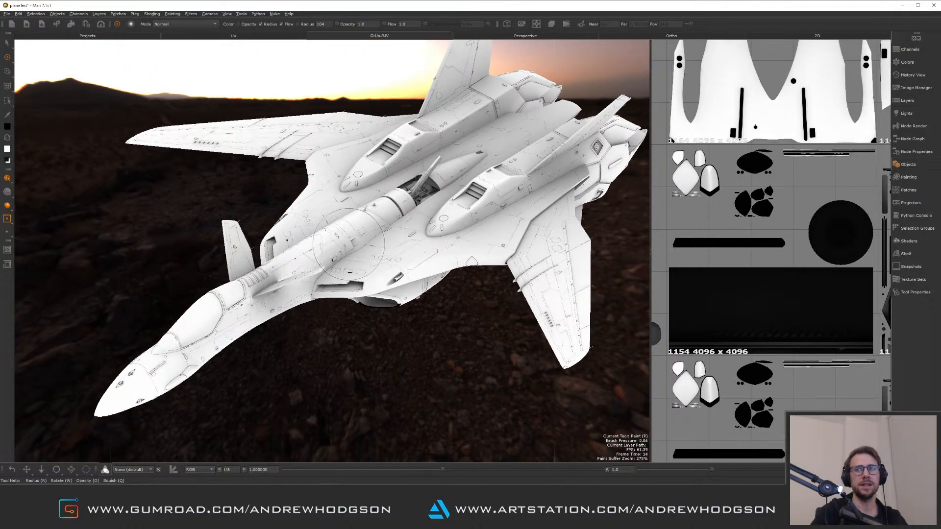
{"action": "left_click_drag", "start_coordinate": [329, 189], "coordinate": [338, 225], "text": "alt"}
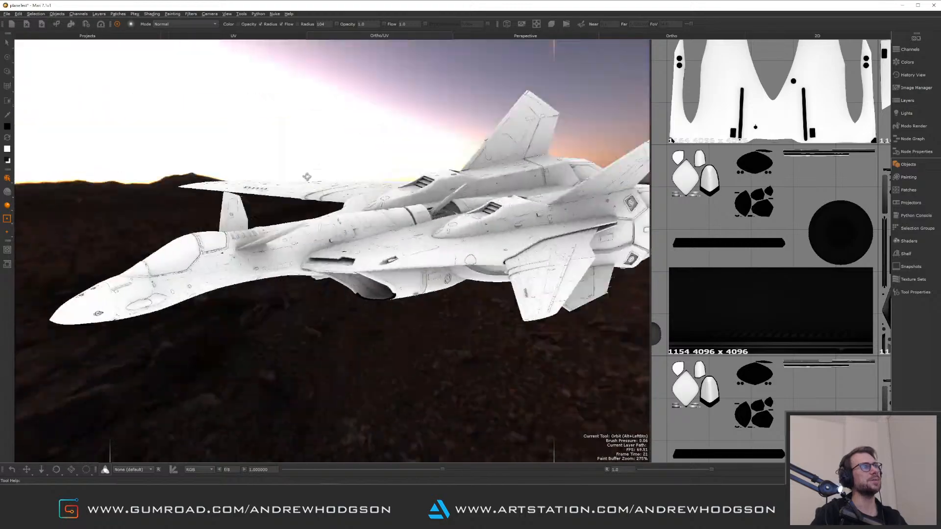
{"action": "scroll", "coordinate": [338, 225], "scroll_direction": "down", "scroll_amount": 5}
{"action": "scroll", "coordinate": [341, 228], "scroll_direction": "up", "scroll_amount": 5}
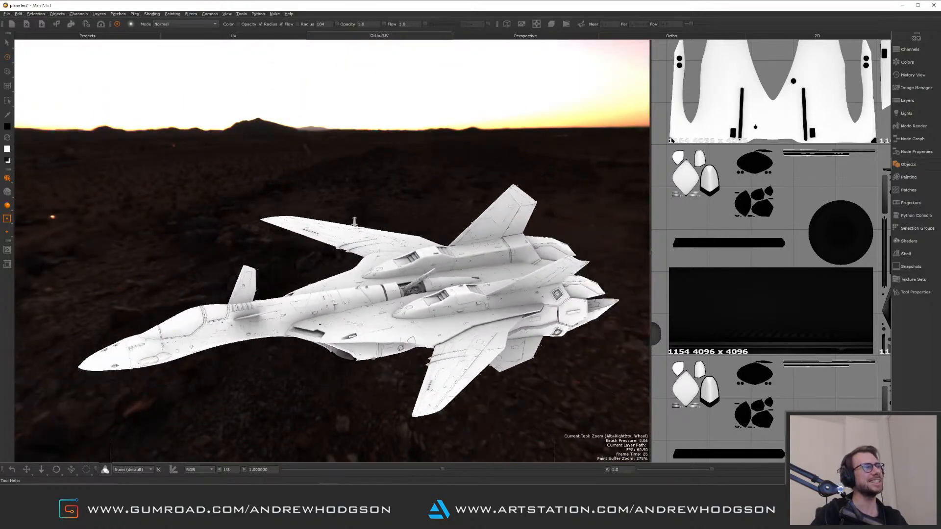
{"action": "middle_click_drag", "start_coordinate": [393, 312], "coordinate": [432, 372], "text": "alt"}
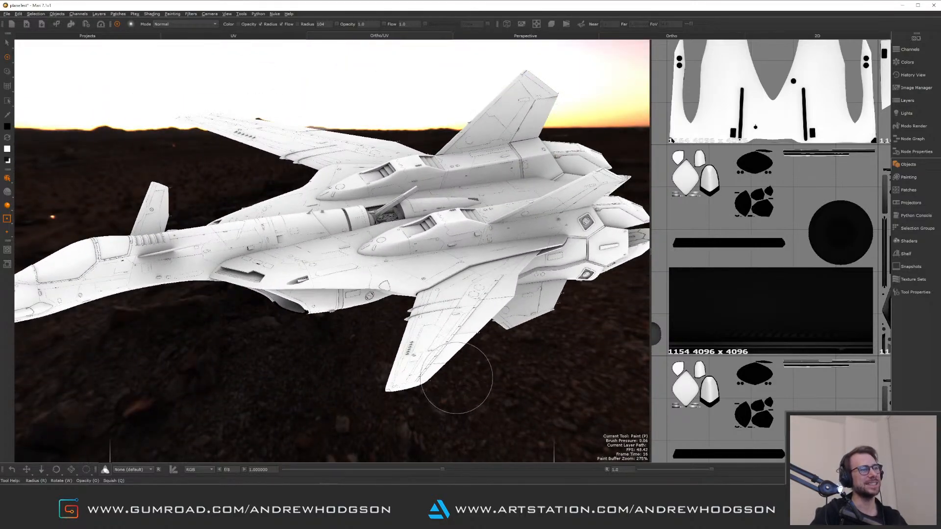
Restore the split layout with the node graph and pan around the SP Bakes backdrop
{"action": "key", "text": "space"}
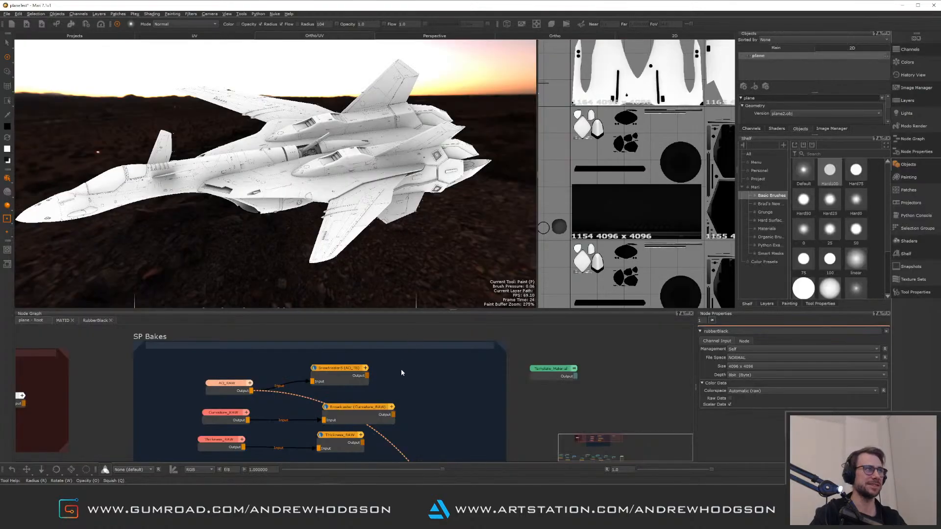
{"action": "right_click_drag", "start_coordinate": [406, 353], "coordinate": [388, 311], "text": "alt"}
{"action": "scroll", "coordinate": [396, 363], "scroll_direction": "down", "scroll_amount": 1}
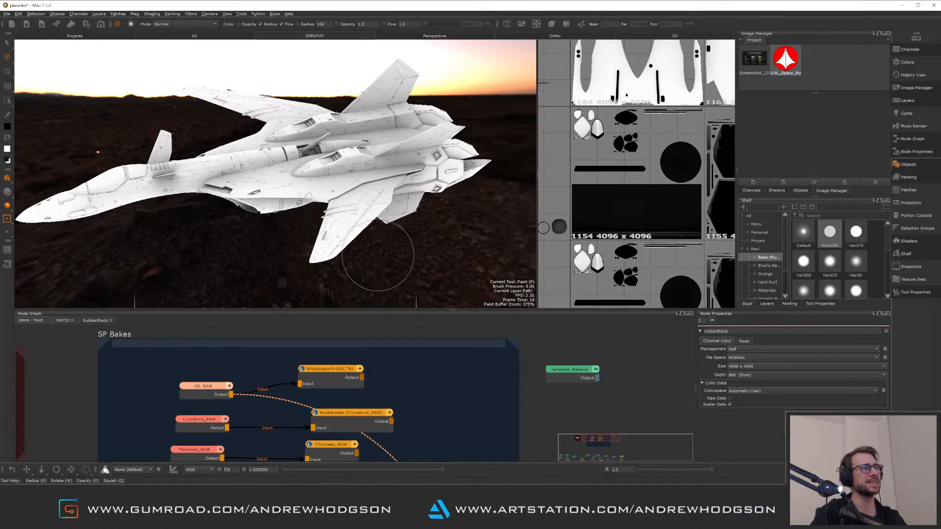
{"action": "right_click_drag", "start_coordinate": [367, 344], "coordinate": [358, 210], "text": "alt"}
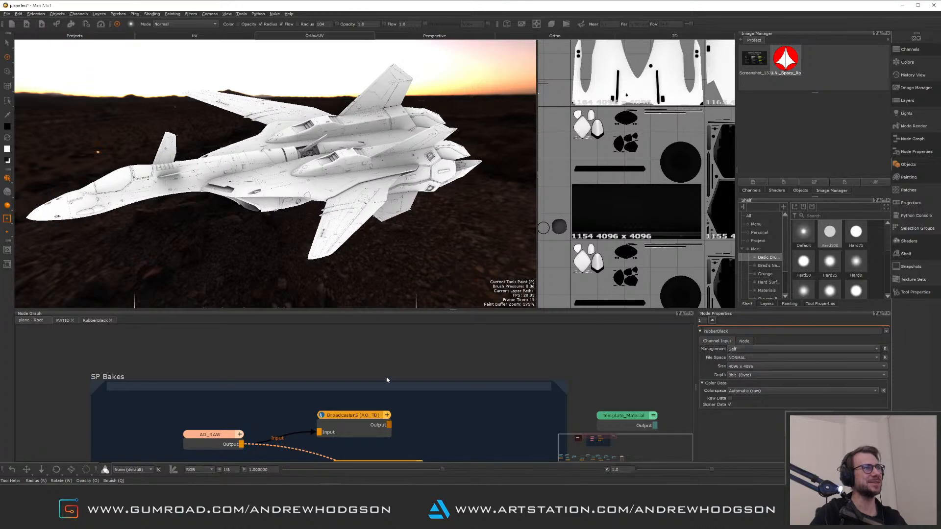
{"action": "right_click_drag", "start_coordinate": [385, 381], "coordinate": [360, 255], "text": "alt"}
{"action": "key", "text": "p"}
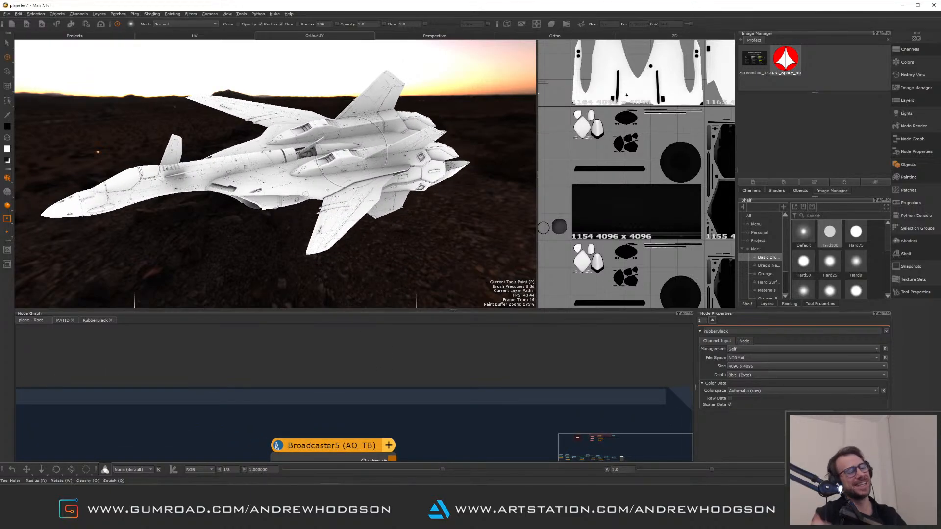
{"action": "left_click_drag", "start_coordinate": [352, 152], "coordinate": [267, 213], "text": "alt"}
{"action": "mouse_move", "coordinate": [296, 168]}
{"action": "right_mouse_down", "text": "alt"}
{"action": "mouse_move", "coordinate": [388, 341]}
{"action": "mouse_move", "coordinate": [400, 421]}
{"action": "right_mouse_up", "text": "alt"}
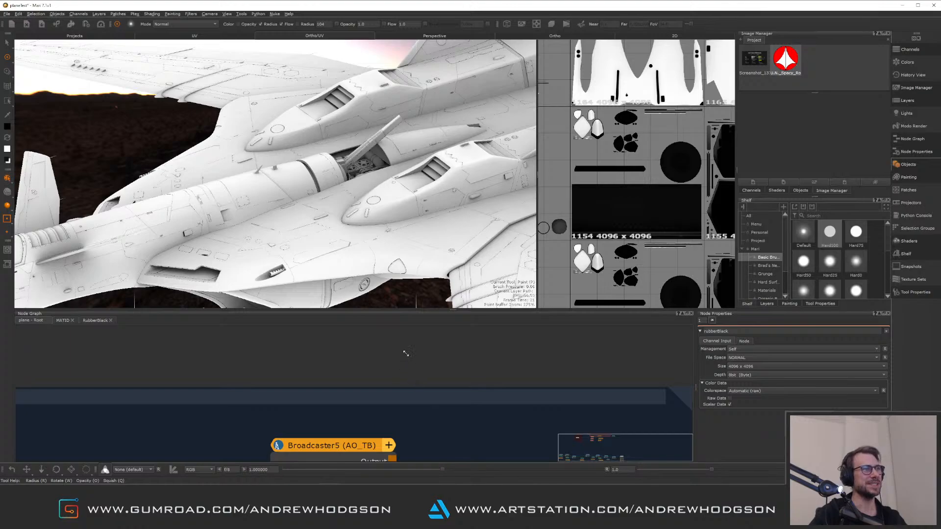
{"action": "scroll", "coordinate": [406, 353], "scroll_direction": "down", "scroll_amount": 5}
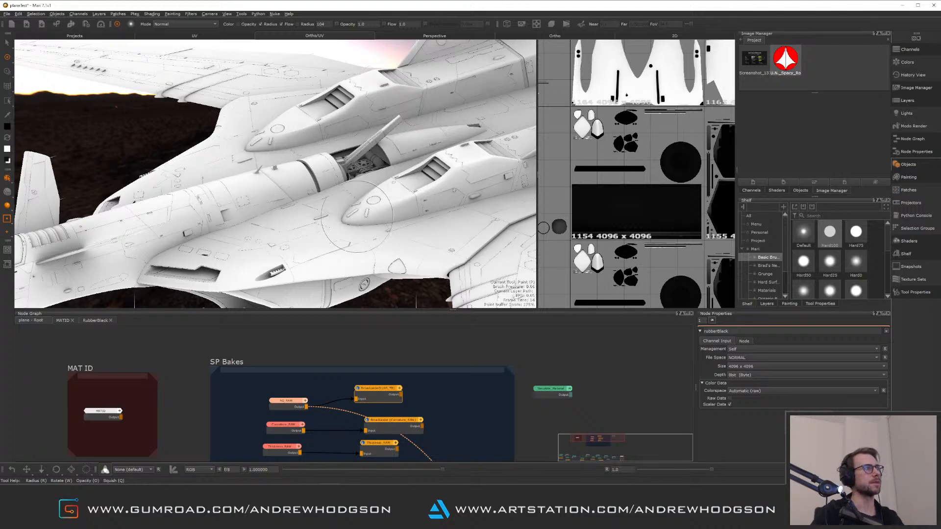
Navigate to the material merge chain in the node graph and display the final shader output in the viewport
{"action": "left_click_drag", "start_coordinate": [317, 224], "coordinate": [402, 215], "text": "alt"}
{"action": "right_click_drag", "start_coordinate": [402, 215], "coordinate": [349, 171], "text": "alt"}
{"action": "middle_click_drag", "start_coordinate": [349, 171], "coordinate": [351, 184], "text": "alt"}
{"action": "left_click_drag", "start_coordinate": [351, 183], "coordinate": [274, 196], "text": "alt"}
{"action": "left_click_drag", "start_coordinate": [430, 200], "coordinate": [364, 230], "text": "alt"}
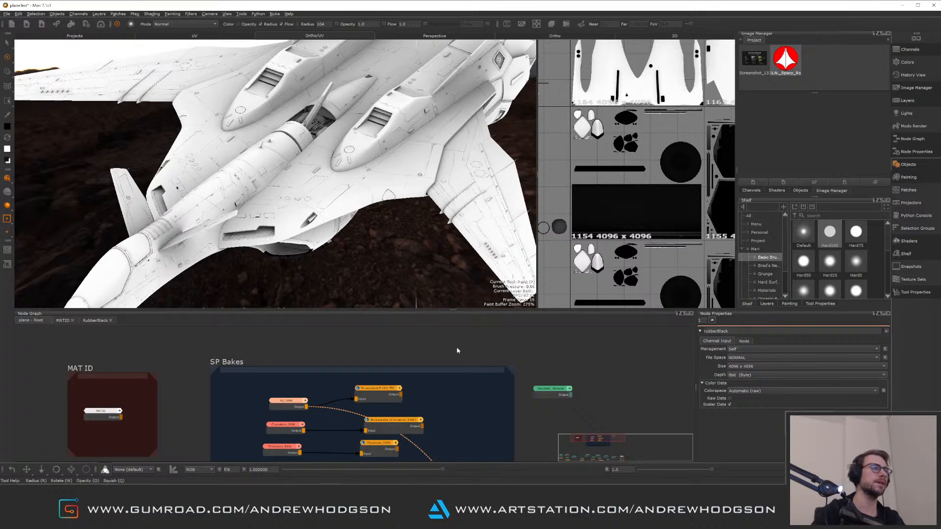
{"action": "middle_click_drag", "start_coordinate": [513, 402], "coordinate": [449, 355]}
{"action": "middle_click_drag", "start_coordinate": [457, 396], "coordinate": [520, 303]}
{"action": "middle_click_drag", "start_coordinate": [521, 445], "coordinate": [417, 294]}
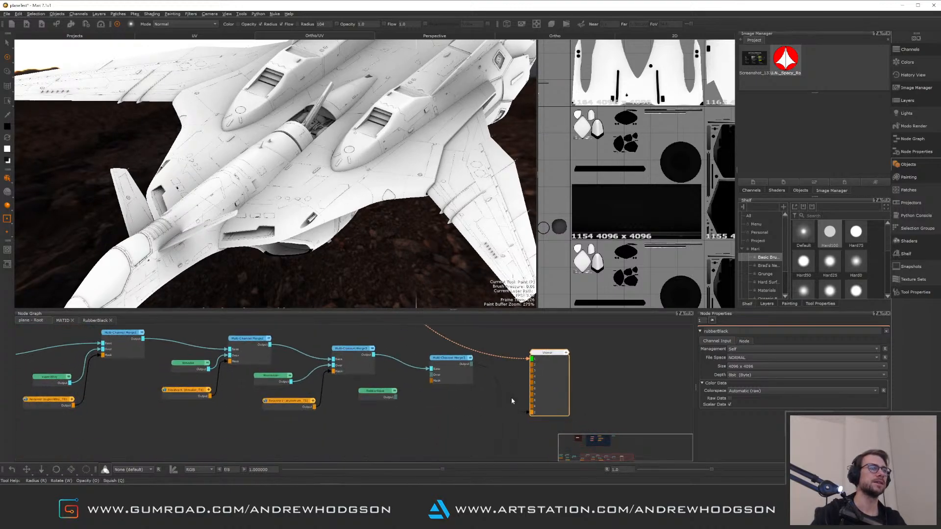
{"action": "left_click", "coordinate": [459, 378]}
{"action": "key", "text": "1"}
{"action": "left_click", "coordinate": [471, 389]}
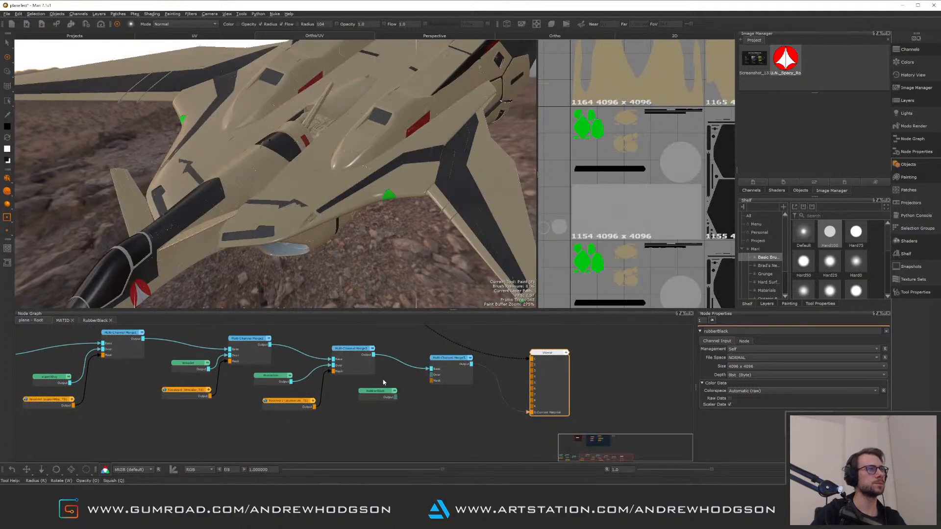
Open the RubberBlack material's graph and set its diffuse color to red
{"action": "left_click_drag", "start_coordinate": [301, 213], "coordinate": [258, 162], "text": "alt"}
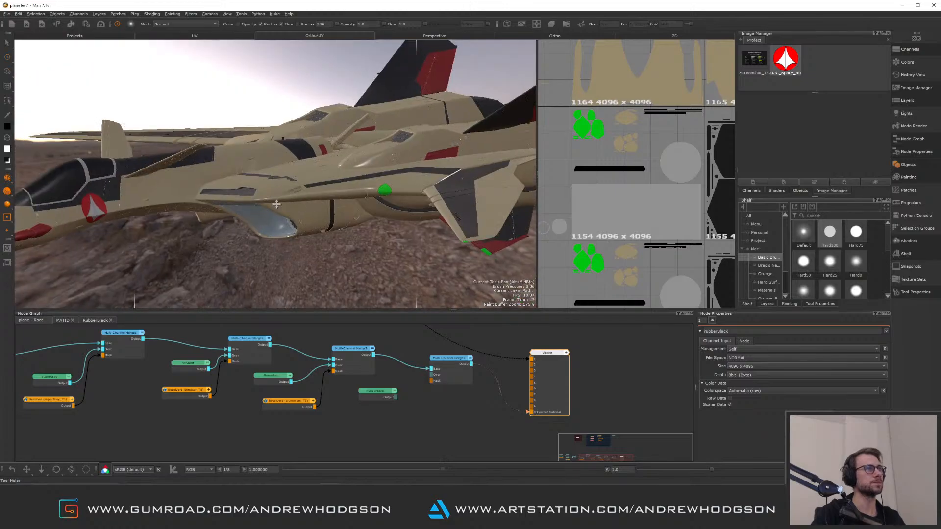
{"action": "right_click_drag", "start_coordinate": [294, 196], "coordinate": [422, 289], "text": "alt"}
{"action": "right_click_drag", "start_coordinate": [328, 223], "coordinate": [245, 183], "text": "alt"}
{"action": "middle_click_drag", "start_coordinate": [338, 218], "coordinate": [287, 205], "text": "alt"}
{"action": "right_click_drag", "start_coordinate": [287, 205], "coordinate": [378, 261], "text": "alt"}
{"action": "double_click", "coordinate": [380, 392]}
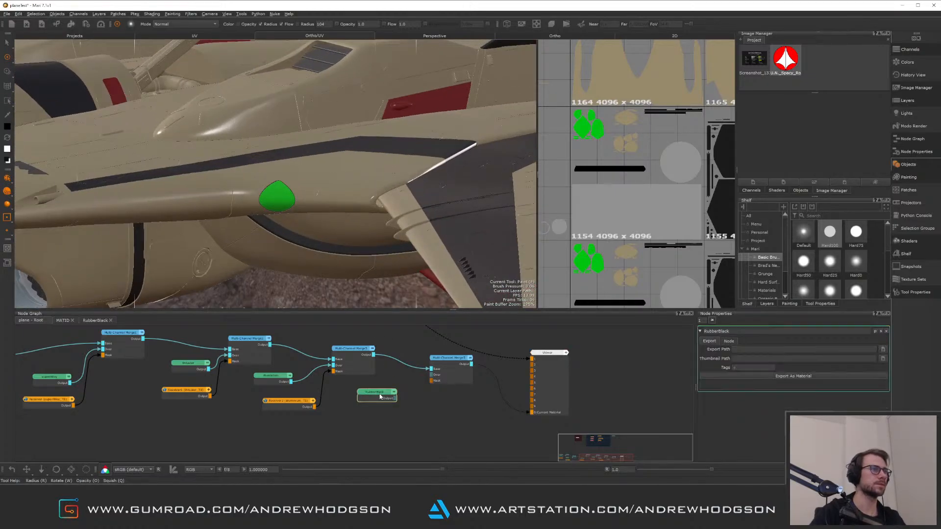
{"action": "key", "text": "ctrl+Return"}
{"action": "scroll", "coordinate": [228, 375], "scroll_direction": "down", "scroll_amount": 2}
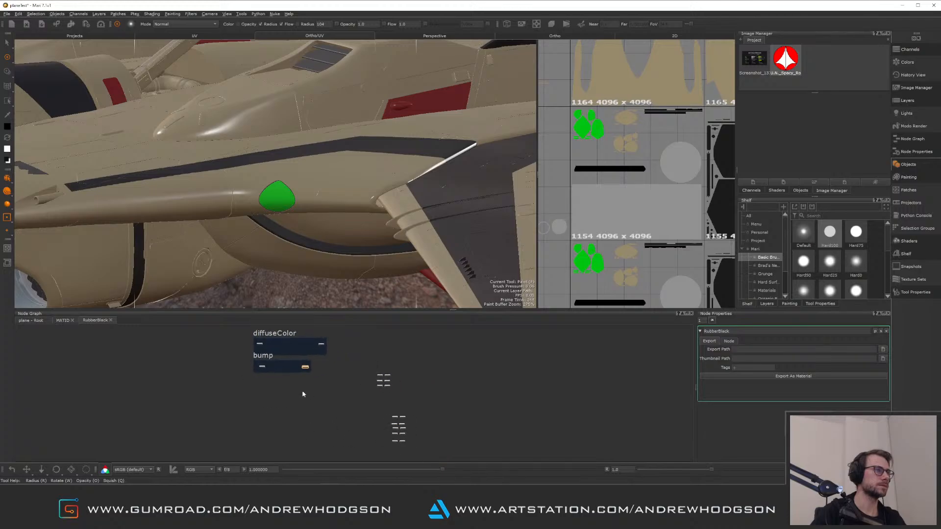
{"action": "scroll", "coordinate": [294, 386], "scroll_direction": "up", "scroll_amount": 4}
{"action": "middle_click_drag", "start_coordinate": [199, 349], "coordinate": [228, 424]}
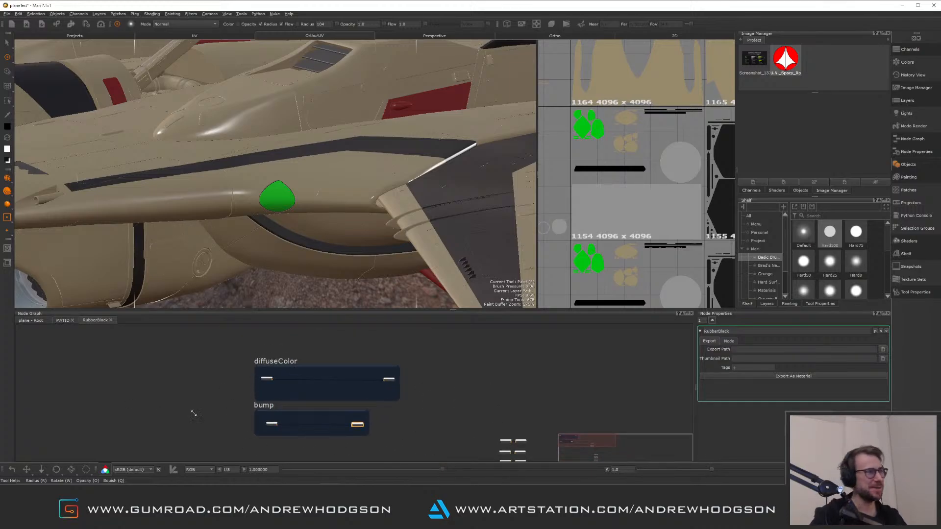
{"action": "scroll", "coordinate": [258, 385], "scroll_direction": "up", "scroll_amount": 4}
{"action": "left_click", "coordinate": [284, 371]}
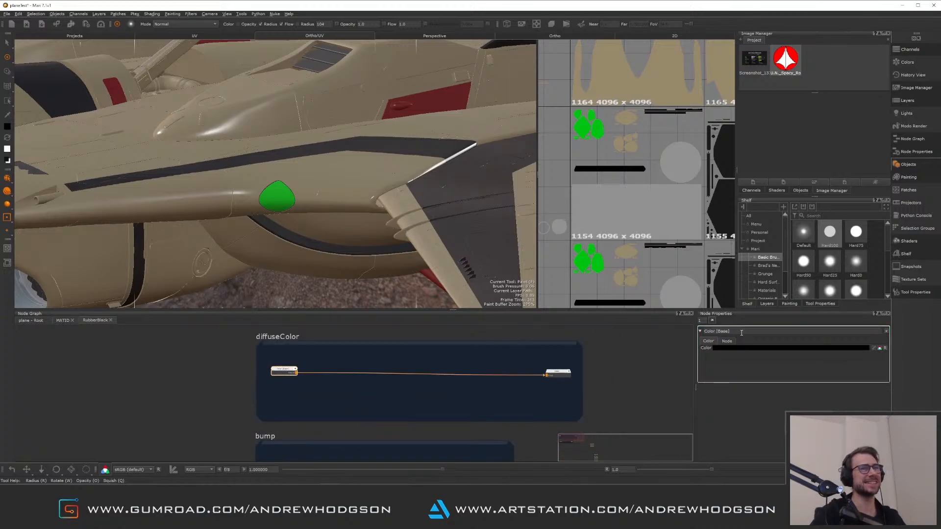
{"action": "left_click", "coordinate": [786, 348]}
{"action": "left_click_drag", "start_coordinate": [691, 279], "coordinate": [724, 262]}
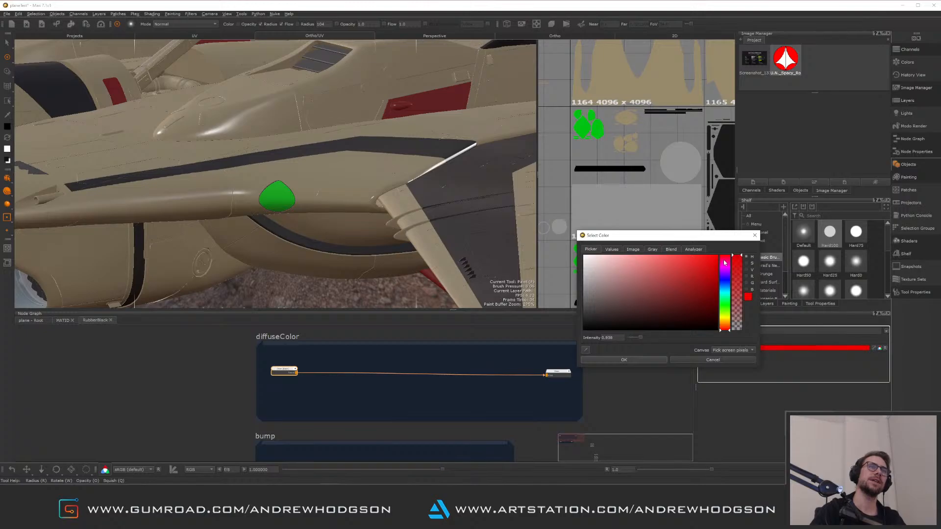
{"action": "left_click", "coordinate": [644, 362]}
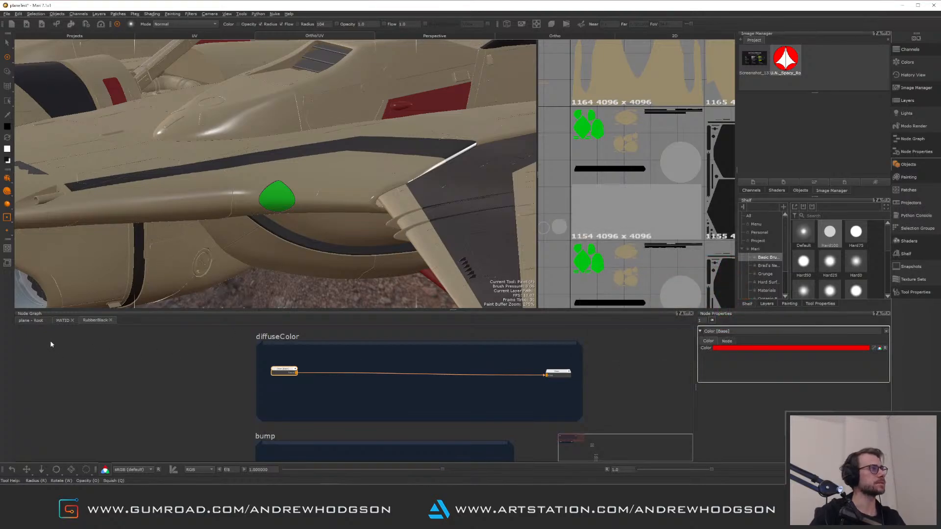
Switch to the MATID graph and delete the stray Paint node
{"action": "left_click", "coordinate": [37, 321]}
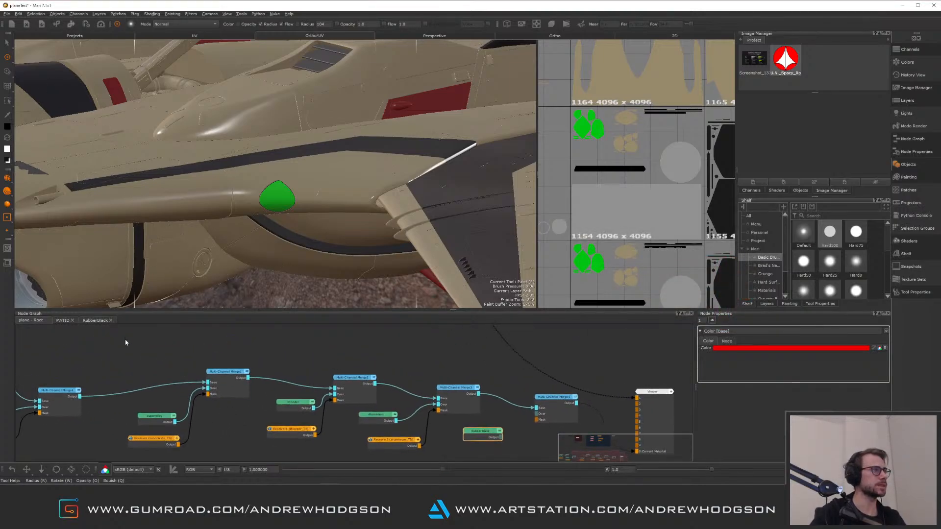
{"action": "left_click", "coordinate": [64, 322]}
{"action": "middle_click_drag", "start_coordinate": [216, 363], "coordinate": [252, 320]}
{"action": "middle_click_drag", "start_coordinate": [227, 440], "coordinate": [229, 387]}
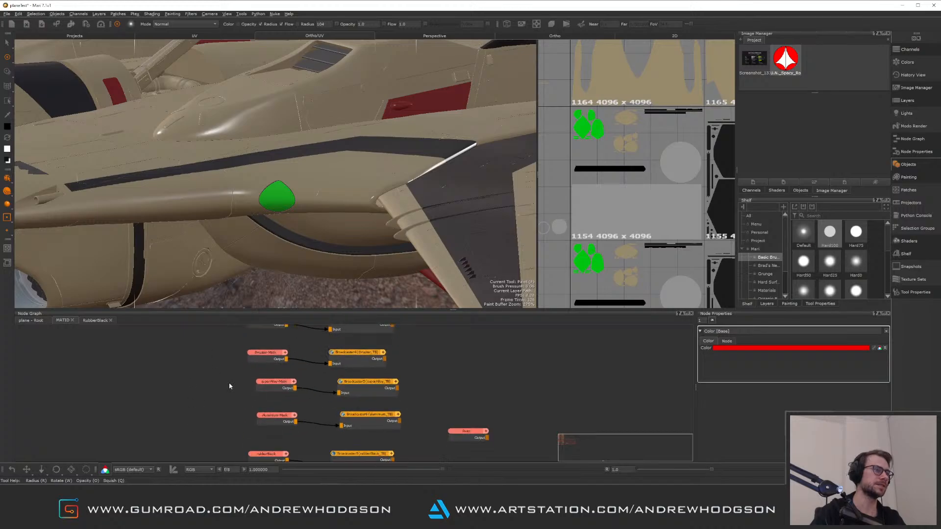
{"action": "right_click_drag", "start_coordinate": [249, 405], "coordinate": [255, 422], "text": "alt"}
{"action": "middle_click_drag", "start_coordinate": [255, 422], "coordinate": [186, 351]}
{"action": "right_click_drag", "start_coordinate": [207, 405], "coordinate": [217, 350], "text": "alt"}
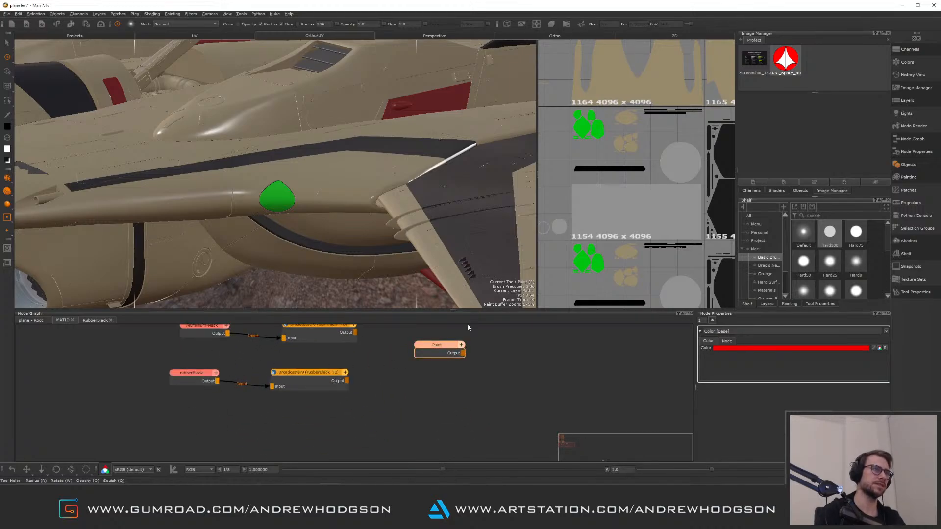
{"action": "key", "text": "Delete"}
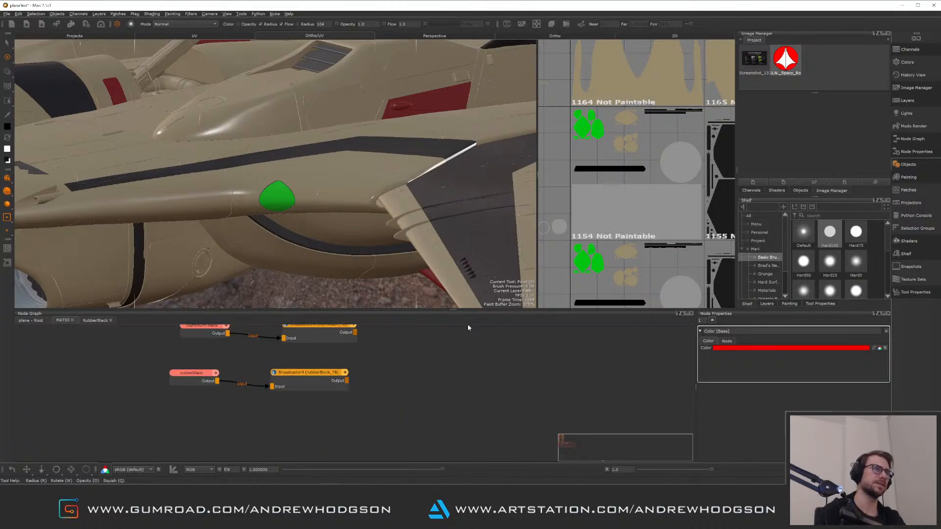
Select the rubberBlack mask node and examine its coverage on the jet and across the UV layout
{"action": "left_click", "coordinate": [193, 384]}
{"action": "mouse_move", "coordinate": [387, 245]}
{"action": "right_mouse_down", "text": "alt"}
{"action": "mouse_move", "coordinate": [314, 196]}
{"action": "mouse_move", "coordinate": [301, 299]}
{"action": "right_mouse_up", "text": "alt"}
{"action": "middle_click_drag", "start_coordinate": [301, 299], "coordinate": [302, 217], "text": "alt"}
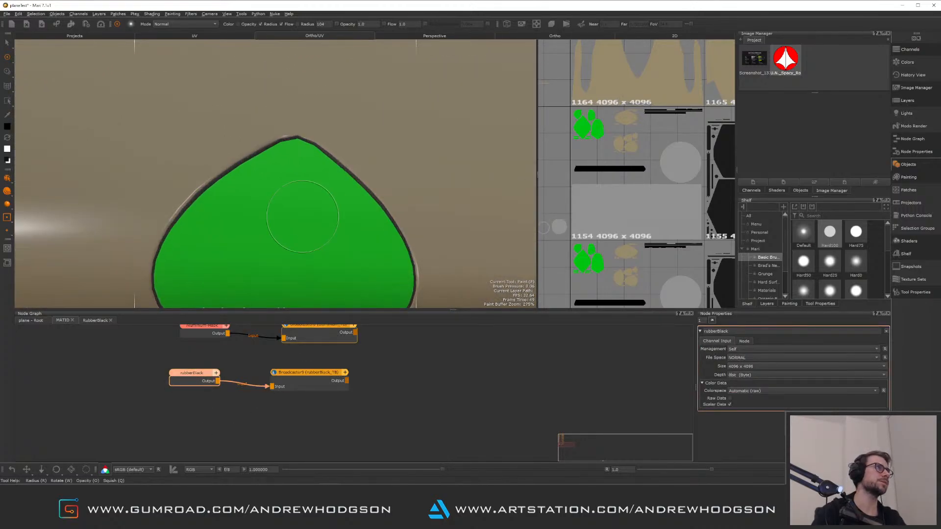
{"action": "left_click", "coordinate": [7, 44]}
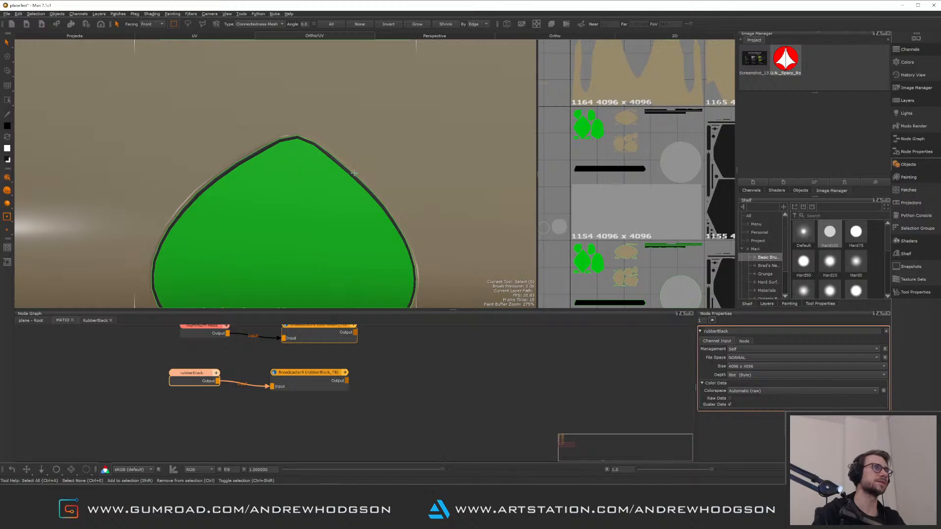
{"action": "left_click_drag", "start_coordinate": [8, 178], "coordinate": [35, 190]}
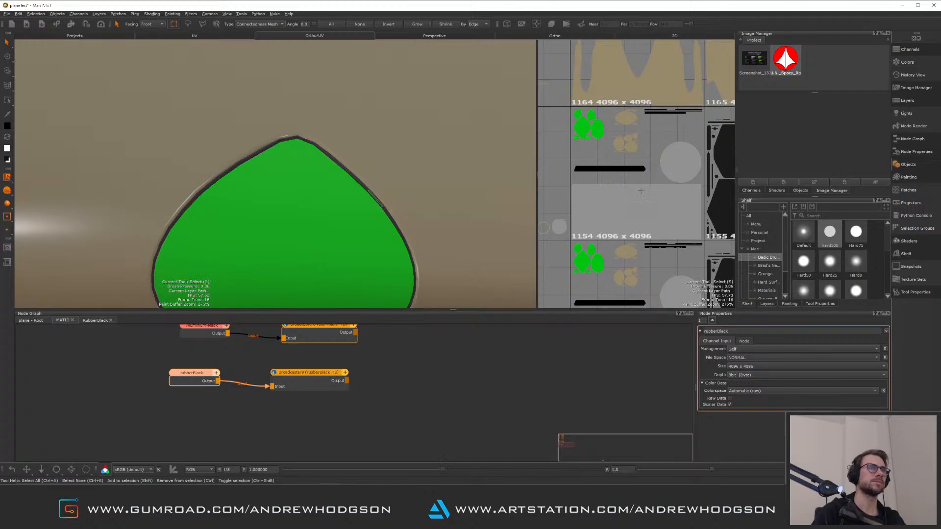
{"action": "key", "text": "f"}
{"action": "right_click_drag", "start_coordinate": [643, 192], "coordinate": [590, 135], "text": "alt"}
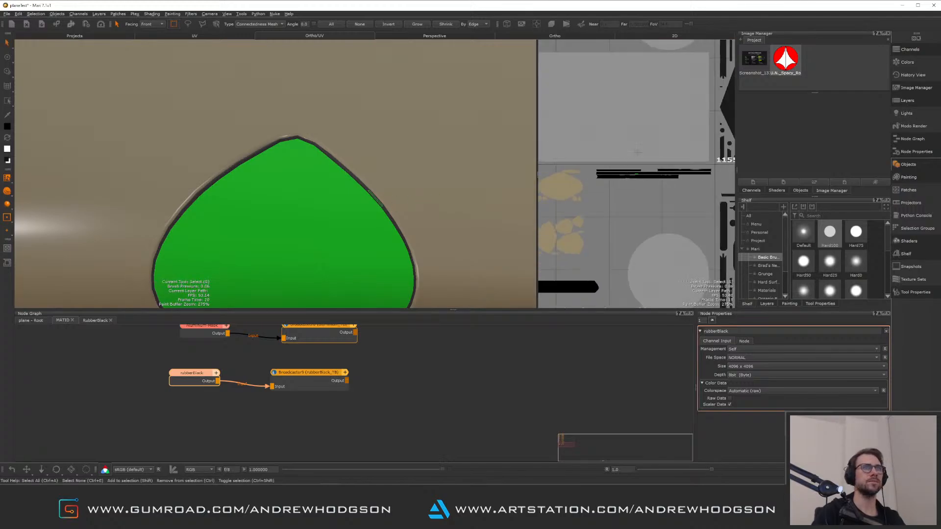
{"action": "middle_click_drag", "start_coordinate": [607, 168], "coordinate": [588, 190], "text": "alt"}
{"action": "left_click_drag", "start_coordinate": [638, 203], "coordinate": [684, 215]}
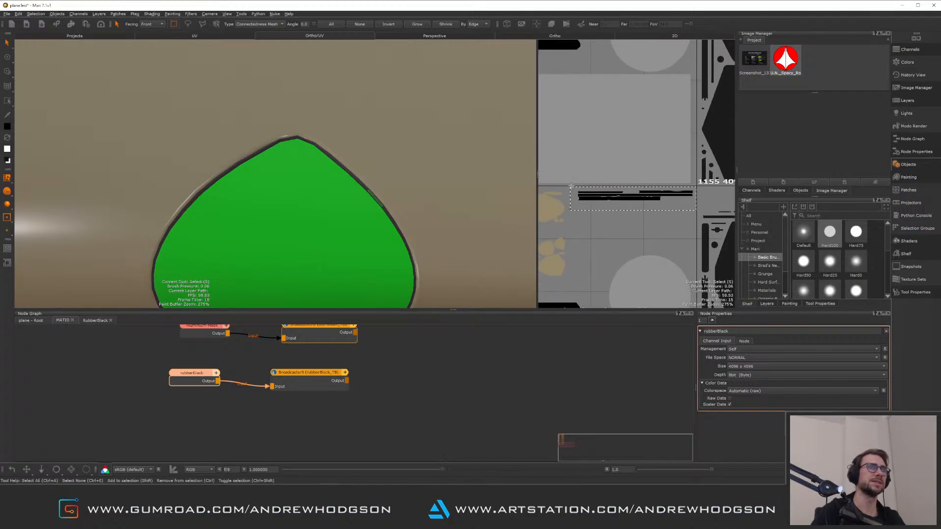
{"action": "left_click_drag", "start_coordinate": [571, 186], "coordinate": [571, 186]}
{"action": "right_click_drag", "start_coordinate": [453, 233], "coordinate": [259, 177], "text": "alt"}
{"action": "middle_click_drag", "start_coordinate": [372, 162], "coordinate": [261, 191], "text": "alt"}
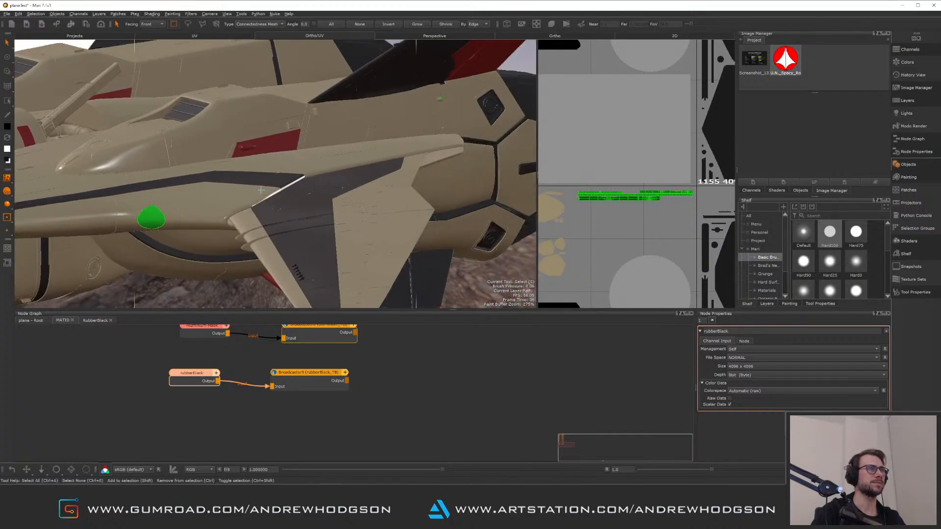
{"action": "left_click_drag", "start_coordinate": [261, 190], "coordinate": [308, 180], "text": "alt"}
{"action": "middle_click_drag", "start_coordinate": [556, 267], "coordinate": [555, 236], "text": "alt"}
{"action": "middle_click_drag", "start_coordinate": [620, 187], "coordinate": [626, 231], "text": "alt"}
{"action": "right_click_drag", "start_coordinate": [626, 231], "coordinate": [649, 219], "text": "alt"}
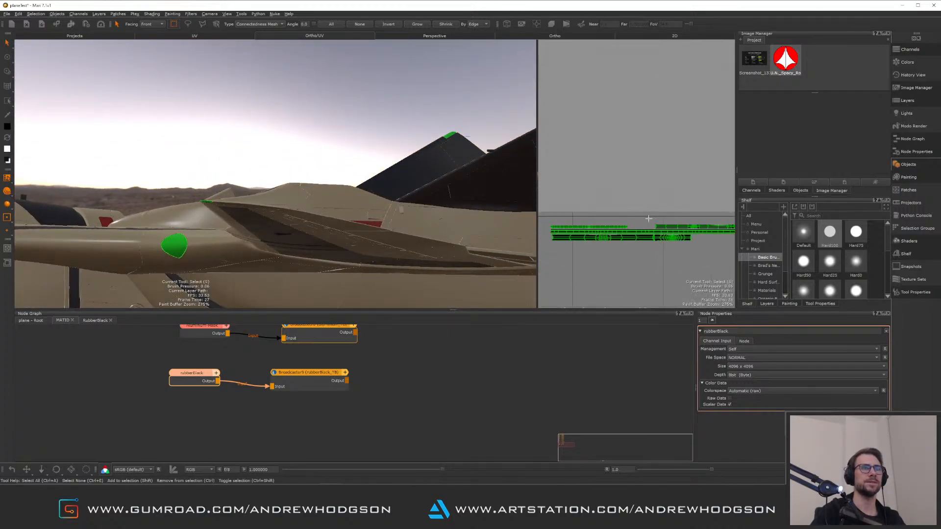
{"action": "middle_click_drag", "start_coordinate": [648, 219], "coordinate": [636, 186], "text": "alt"}
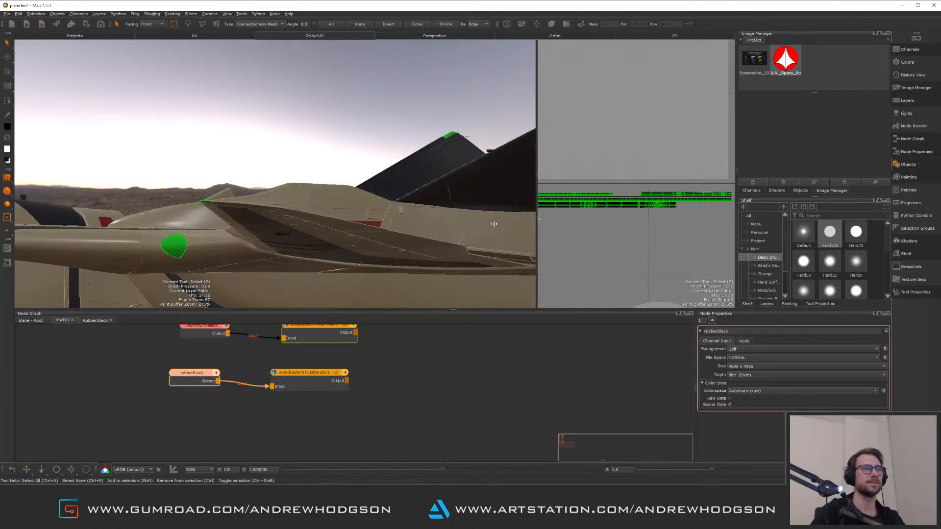
{"action": "left_click_drag", "start_coordinate": [537, 219], "coordinate": [420, 219]}
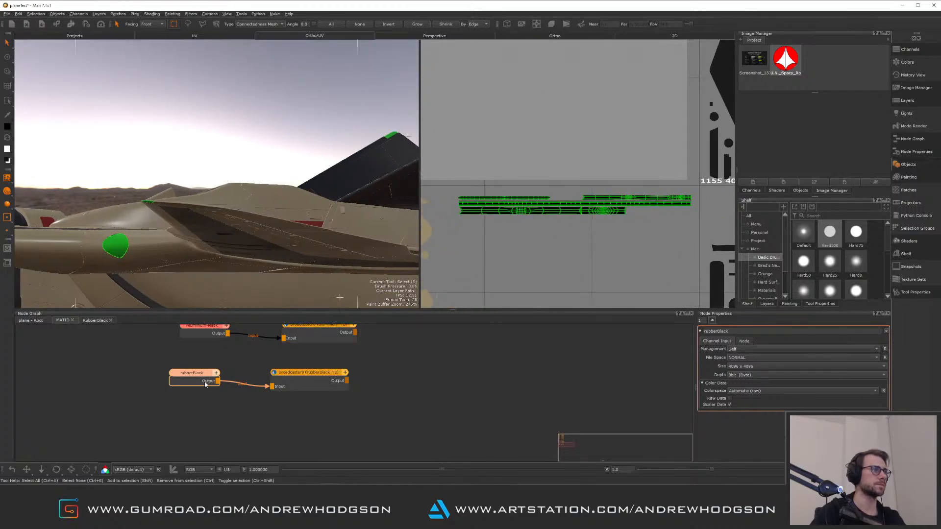
Switch to painting, display the rubberBlack mask and paint white over the rubber strip shells in the UV view
{"action": "left_click", "coordinate": [11, 59]}
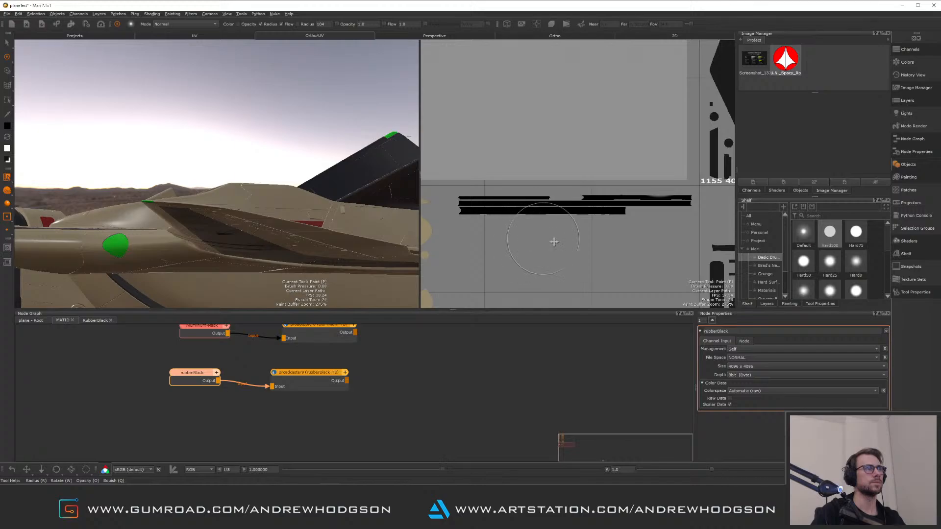
{"action": "middle_click_drag", "start_coordinate": [554, 241], "coordinate": [572, 245], "text": "alt"}
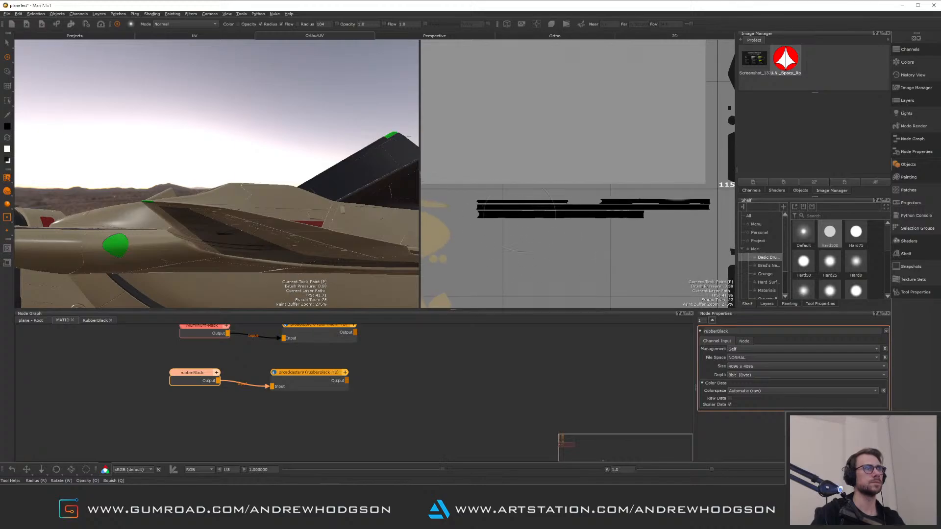
{"action": "left_click", "coordinate": [198, 377]}
{"action": "key", "text": "v"}
{"action": "left_click", "coordinate": [314, 343]}
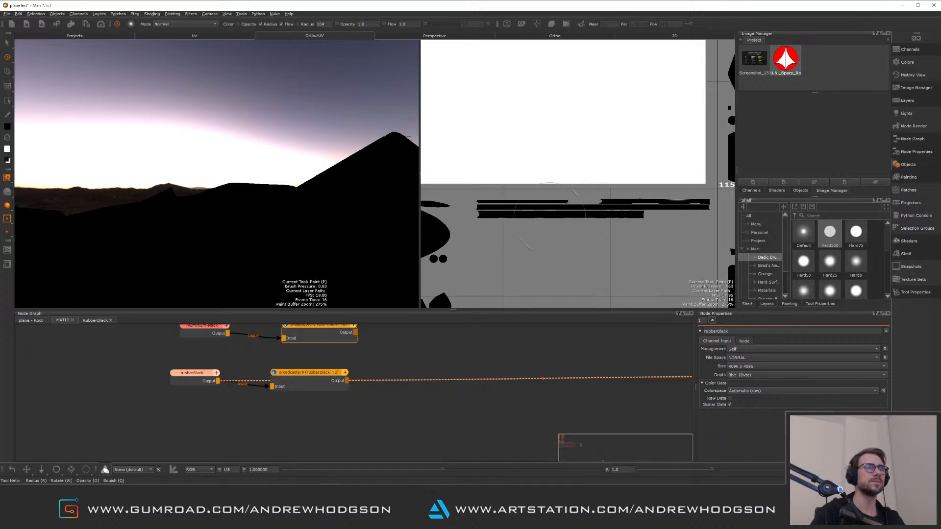
{"action": "key", "text": "x"}
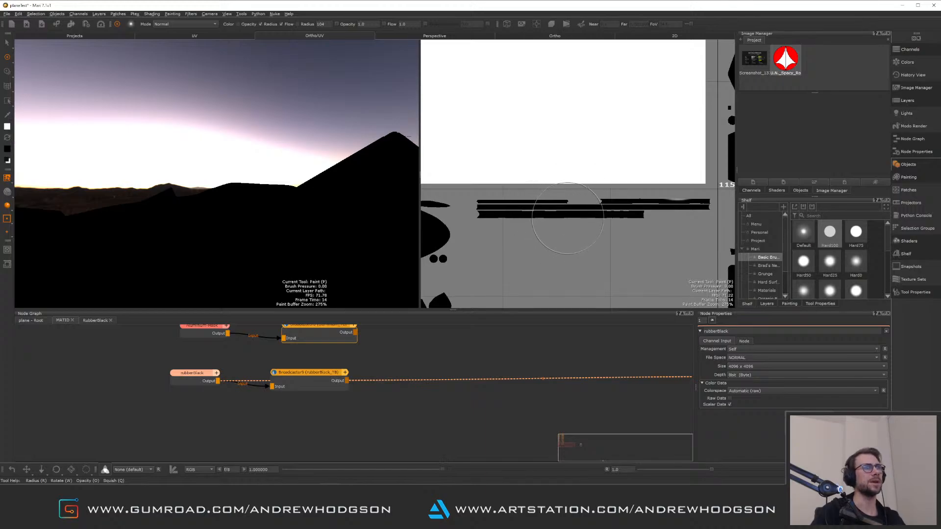
{"action": "mouse_move", "coordinate": [571, 227]}
{"action": "left_mouse_down"}
{"action": "mouse_move", "coordinate": [488, 225]}
{"action": "mouse_move", "coordinate": [689, 204]}
{"action": "left_mouse_up"}
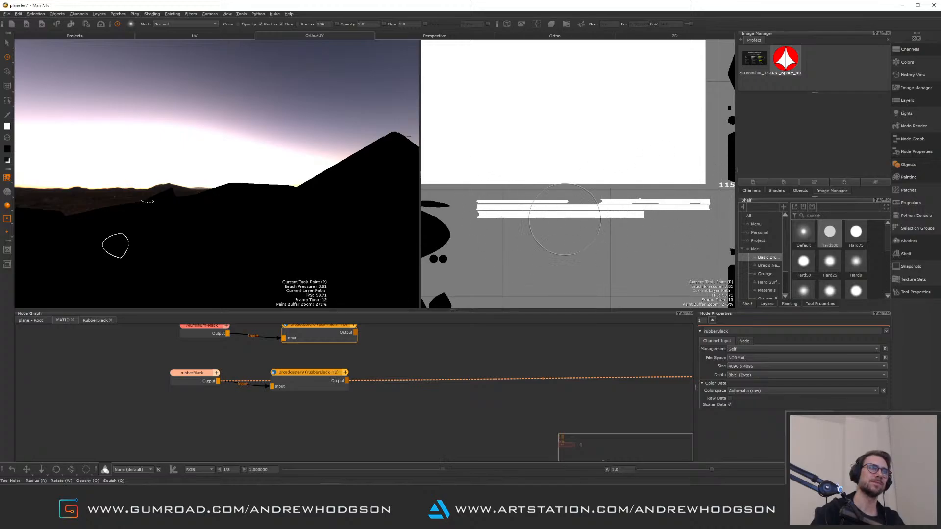
Browse the UV tiles in the UV view to examine the rubberBlack mask's painted shells
{"action": "scroll", "coordinate": [561, 196], "scroll_direction": "down", "scroll_amount": 1}
{"action": "middle_click_drag", "start_coordinate": [575, 147], "coordinate": [574, 265], "text": "alt"}
{"action": "scroll", "coordinate": [563, 225], "scroll_direction": "down", "scroll_amount": 5}
{"action": "middle_click_drag", "start_coordinate": [552, 186], "coordinate": [556, 301], "text": "alt"}
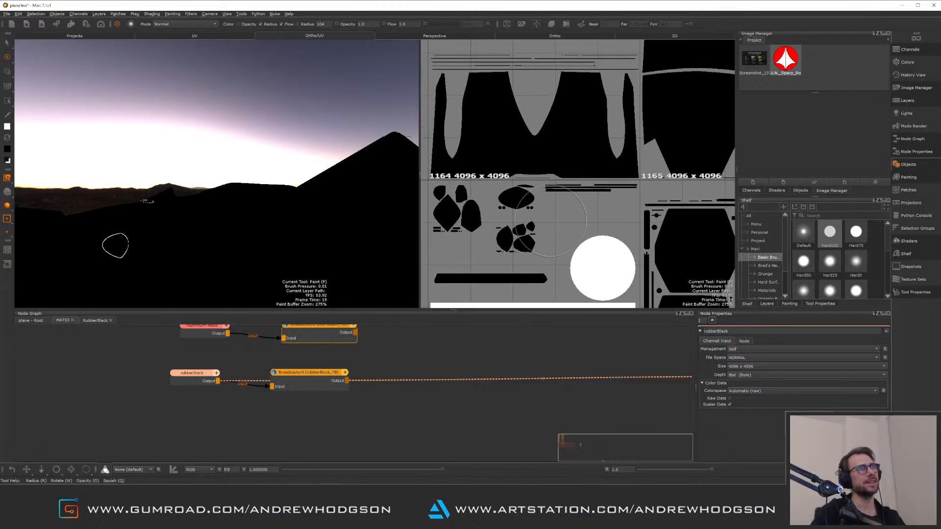
{"action": "scroll", "coordinate": [574, 230], "scroll_direction": "up", "scroll_amount": 3}
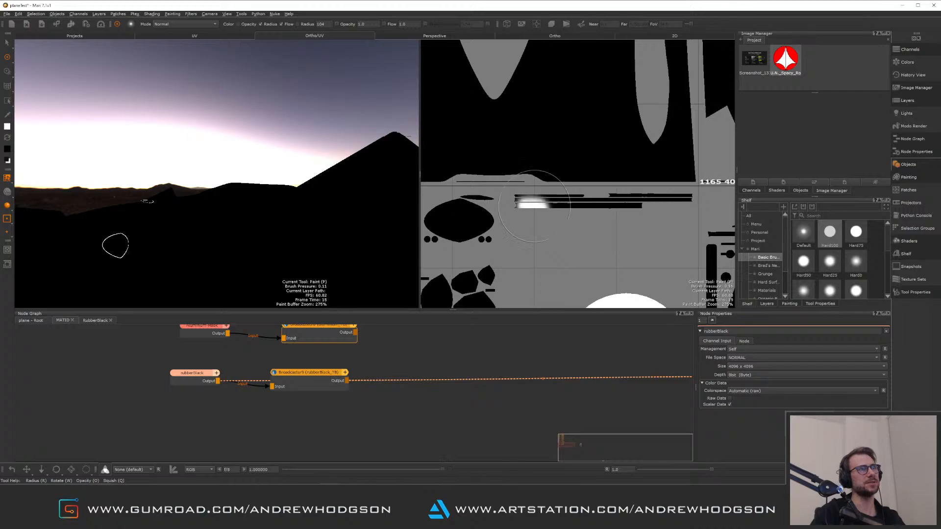
{"action": "middle_click_drag", "start_coordinate": [597, 262], "coordinate": [603, 121], "text": "alt"}
{"action": "right_click_drag", "start_coordinate": [613, 204], "coordinate": [501, 179], "text": "alt"}
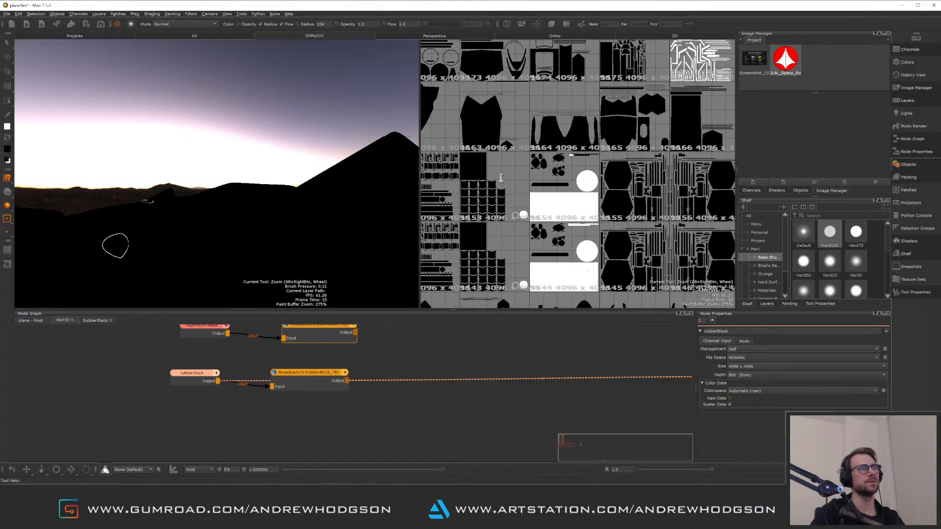
{"action": "key", "text": "ctrl+z"}
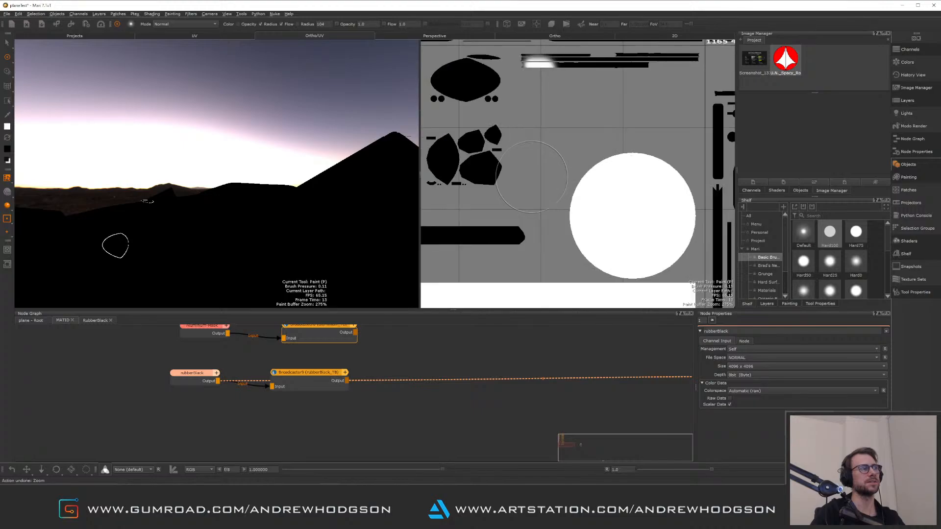
{"action": "scroll", "coordinate": [558, 207], "scroll_direction": "down", "scroll_amount": 3}
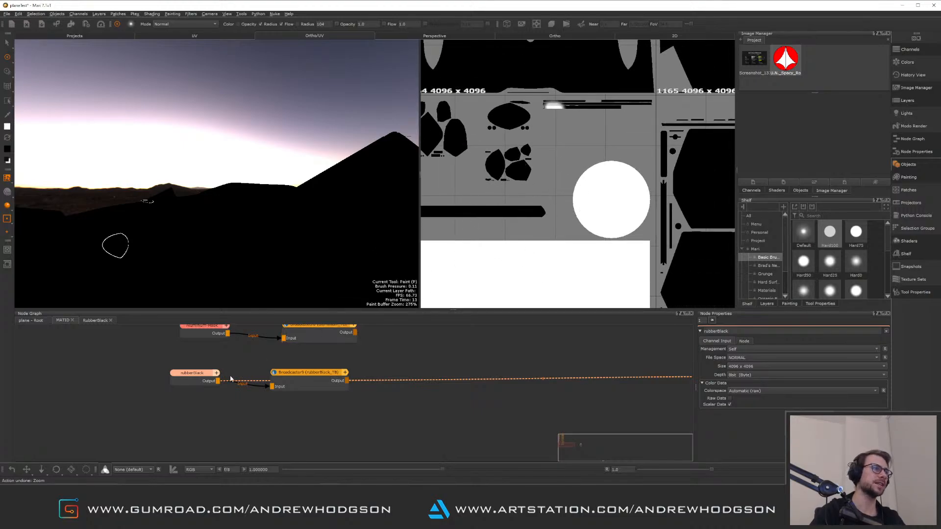
Replace the rubberBlack mask with a new black Paint node wired to the broadcaster and named rubberBlack
{"action": "left_click", "coordinate": [201, 382]}
{"action": "key", "text": "Delete"}
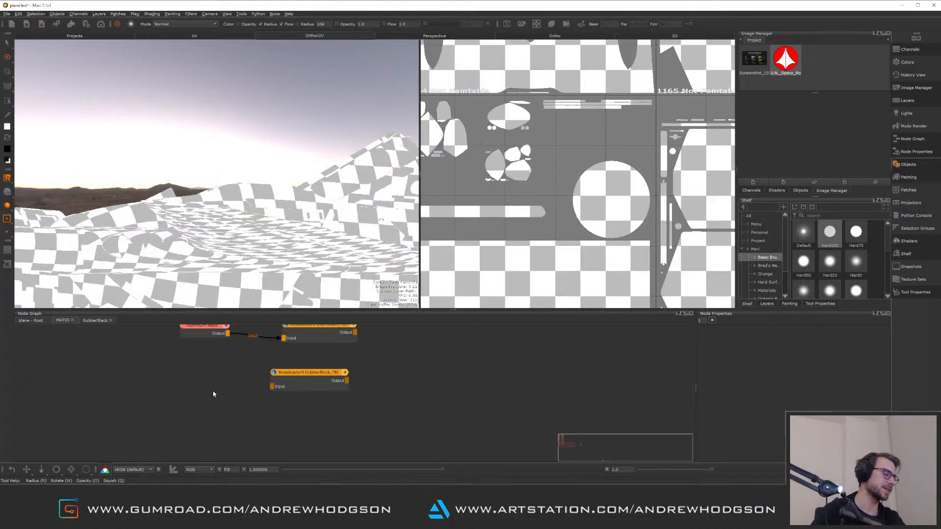
{"action": "key", "text": "p"}
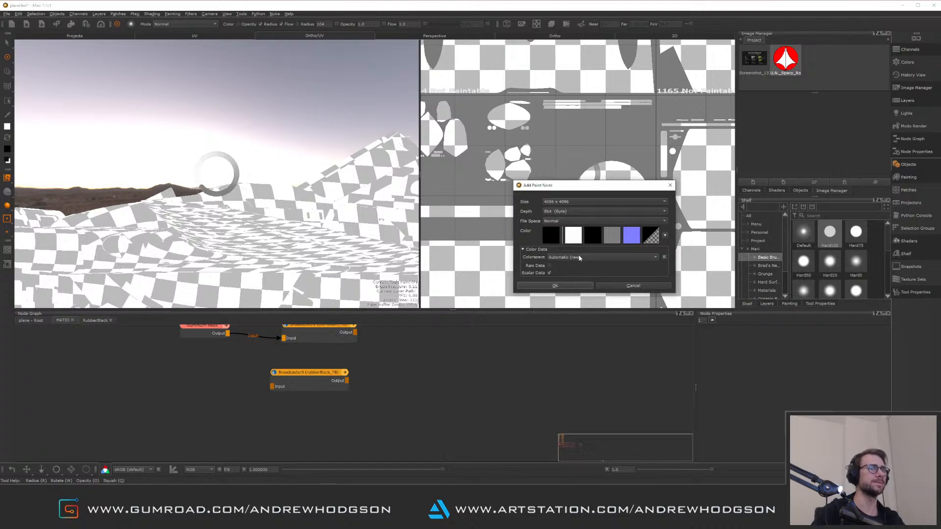
{"action": "left_click", "coordinate": [552, 236]}
{"action": "left_click", "coordinate": [624, 360]}
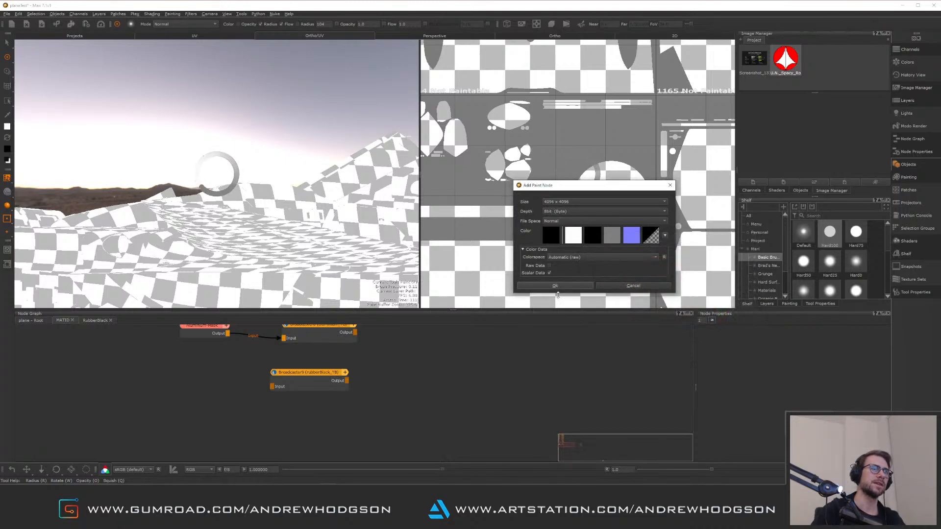
{"action": "left_click", "coordinate": [555, 286]}
{"action": "mouse_move", "coordinate": [251, 397]}
{"action": "left_mouse_down"}
{"action": "mouse_move", "coordinate": [196, 382]}
{"action": "mouse_move", "coordinate": [272, 387]}
{"action": "left_mouse_up"}
{"action": "left_click", "coordinate": [200, 382]}
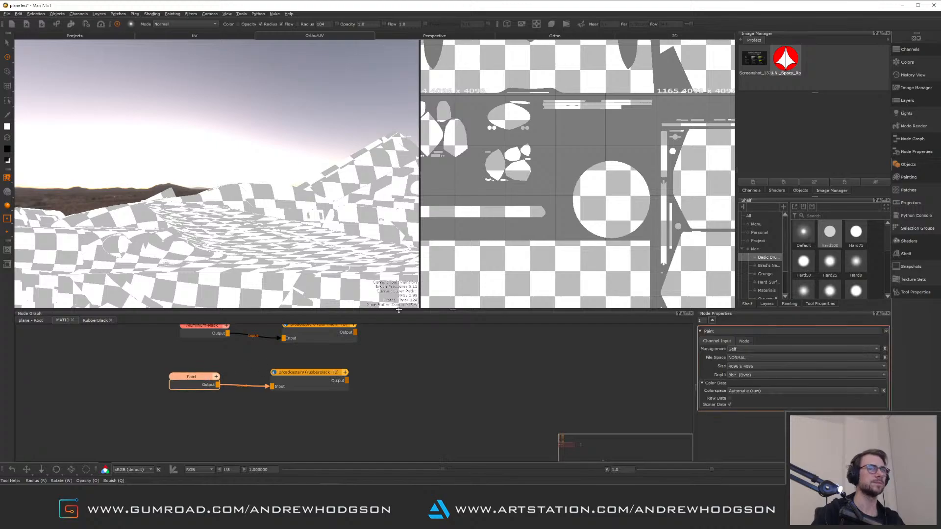
{"action": "double_click", "coordinate": [709, 330]}
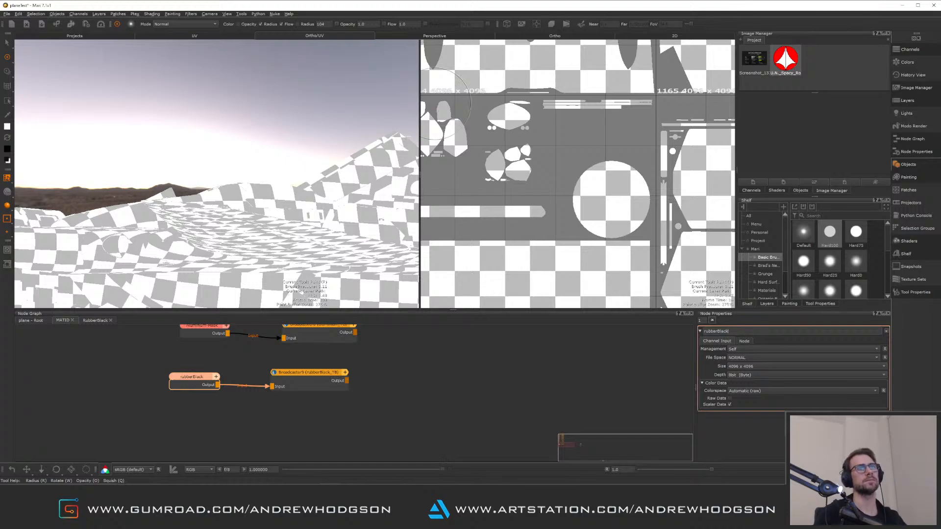
{"action": "left_click", "coordinate": [549, 354]}
{"action": "middle_click_drag", "start_coordinate": [514, 221], "coordinate": [552, 227], "text": "alt"}
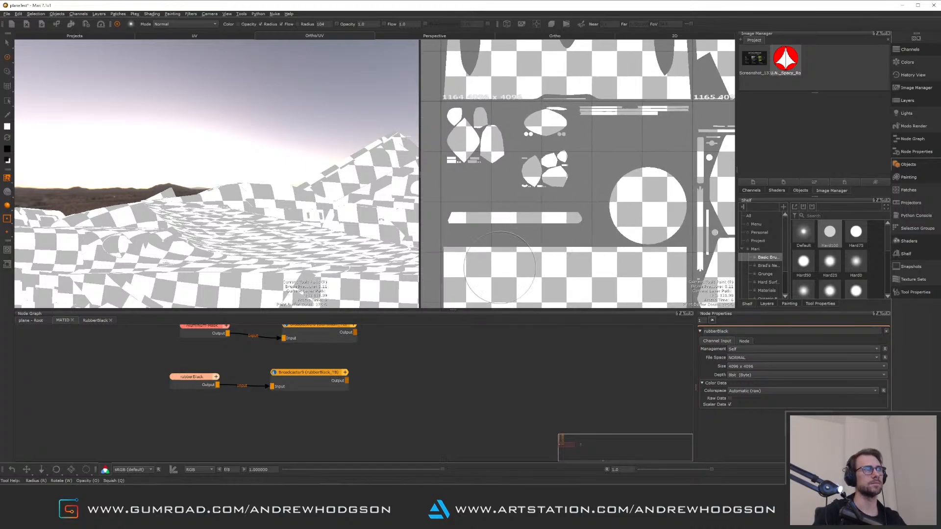
Delete that mask and add a fresh black 4096 Paint node, wire it to the broadcaster and name it rubberBlack
{"action": "left_click", "coordinate": [191, 377]}
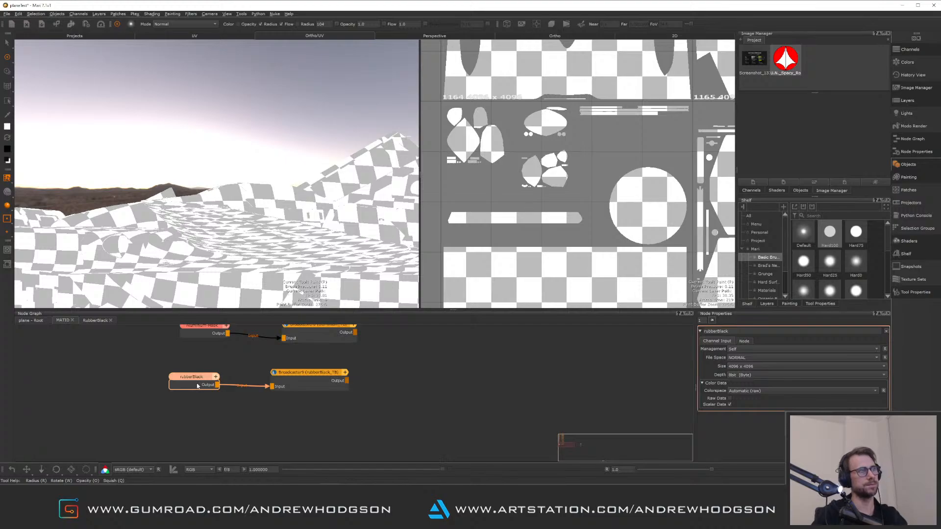
{"action": "key", "text": "Delete"}
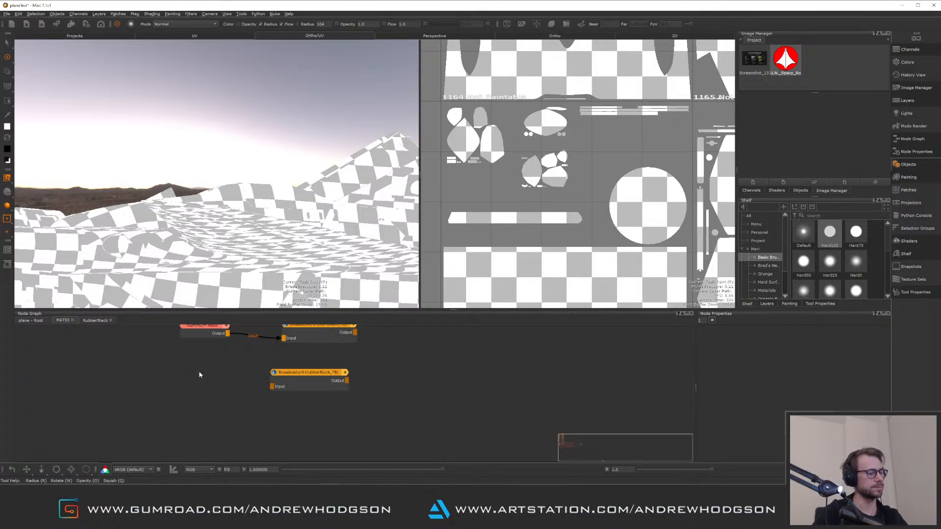
{"action": "key", "text": "p"}
{"action": "left_click", "coordinate": [554, 235]}
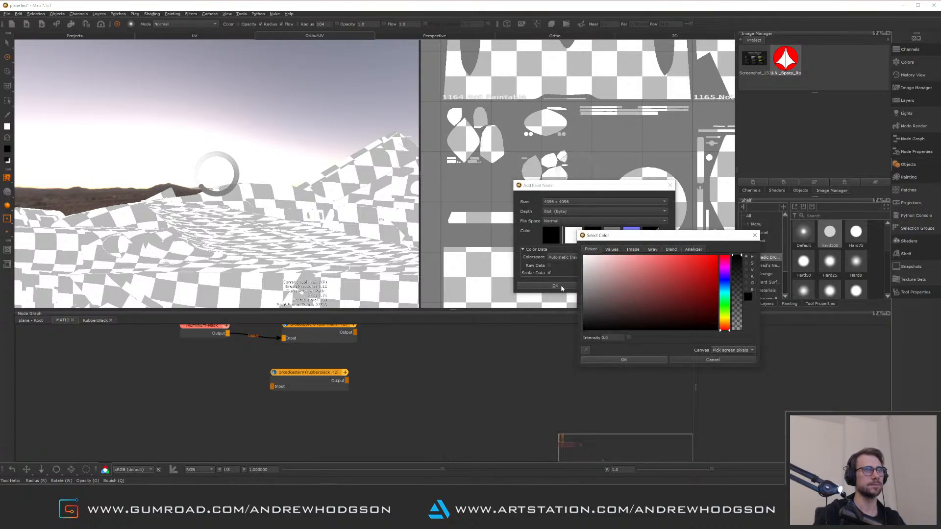
{"action": "left_click", "coordinate": [622, 360]}
{"action": "left_click", "coordinate": [554, 286]}
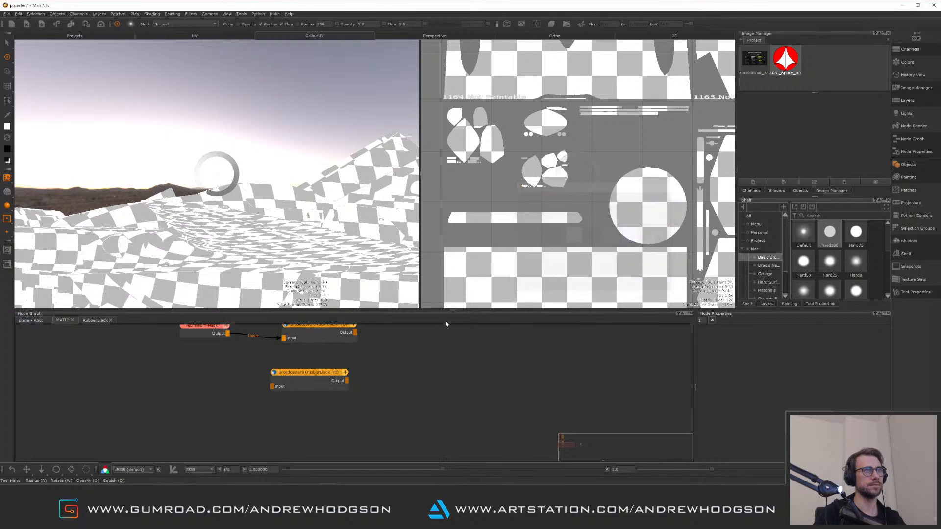
{"action": "left_click_drag", "start_coordinate": [225, 380], "coordinate": [206, 379]}
{"action": "key", "text": "v"}
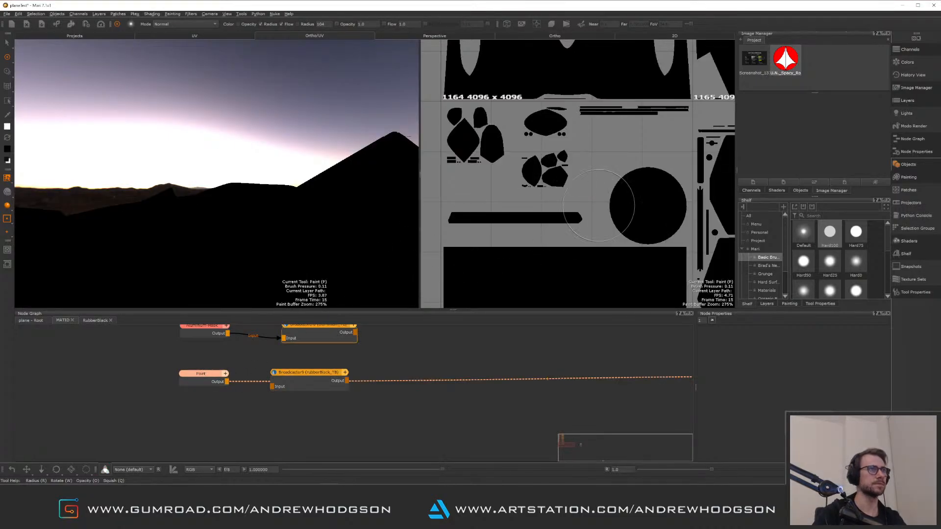
{"action": "left_click", "coordinate": [318, 349]}
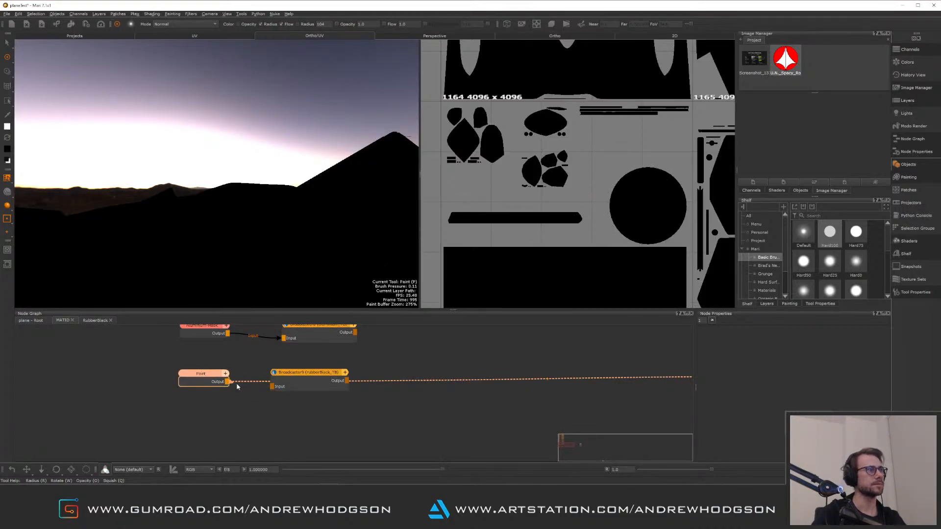
{"action": "left_click_drag", "start_coordinate": [236, 384], "coordinate": [272, 388]}
{"action": "double_click", "coordinate": [208, 373]}
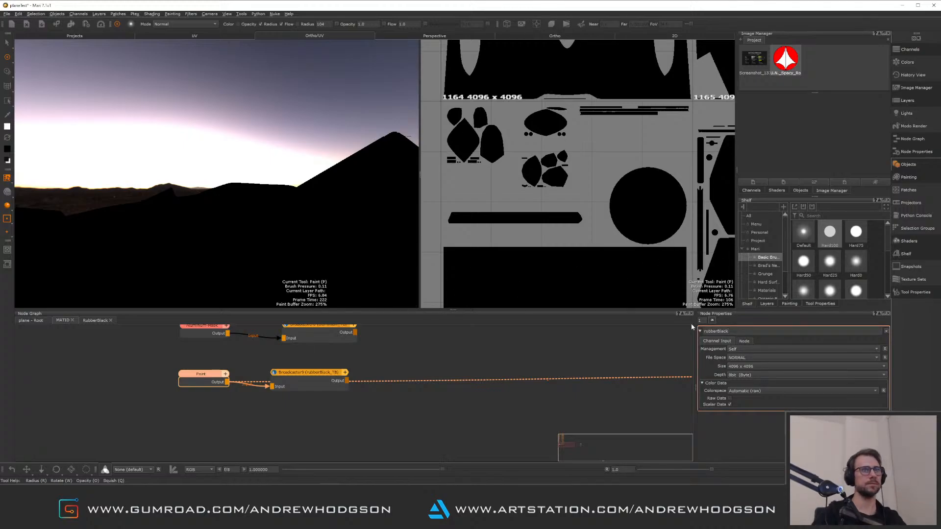
{"action": "left_click", "coordinate": [421, 422]}
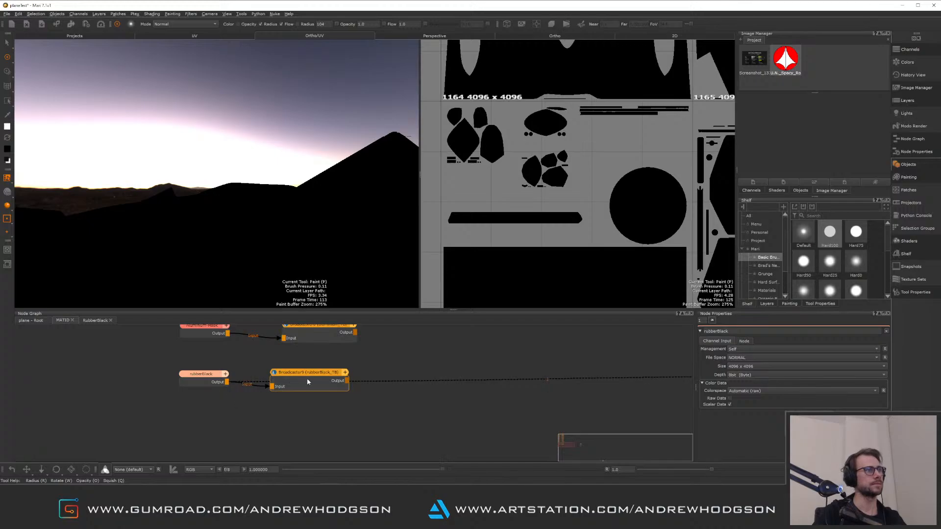
Move the rubberBlack broadcast node up above the new mask node
{"action": "left_click", "coordinate": [324, 377]}
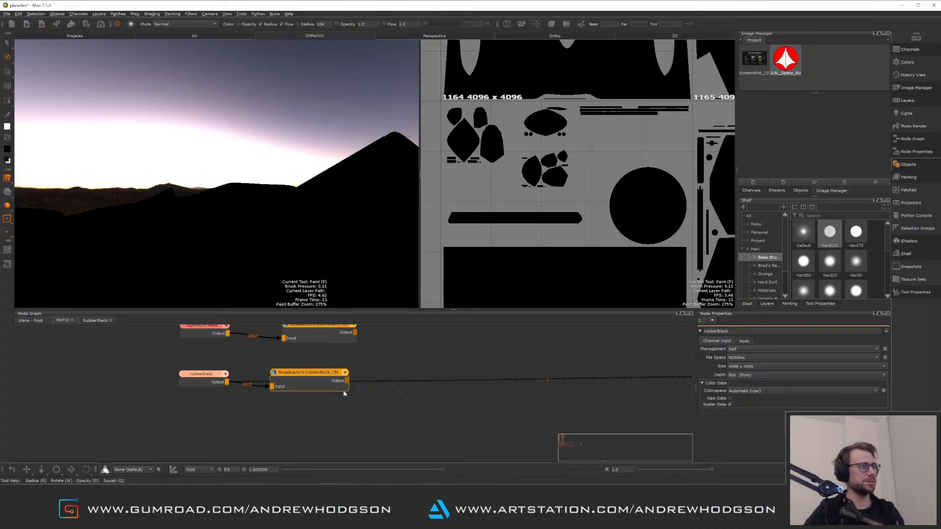
{"action": "mouse_move", "coordinate": [246, 218]}
{"action": "left_mouse_down", "text": "alt"}
{"action": "mouse_move", "coordinate": [286, 246]}
{"action": "mouse_move", "coordinate": [310, 225]}
{"action": "mouse_move", "coordinate": [287, 187]}
{"action": "mouse_move", "coordinate": [256, 200]}
{"action": "left_mouse_up", "text": "alt"}
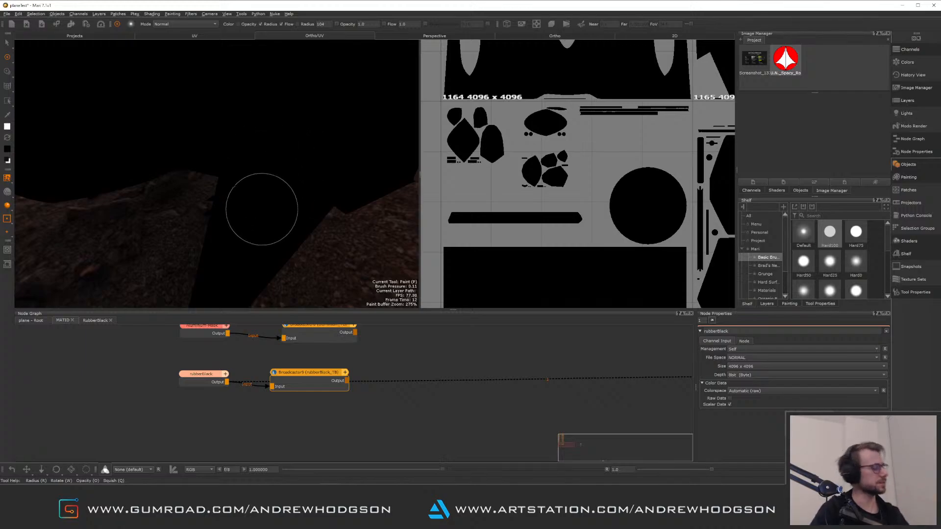
{"action": "left_click_drag", "start_coordinate": [285, 211], "coordinate": [239, 198], "text": "alt"}
{"action": "right_click_drag", "start_coordinate": [240, 191], "coordinate": [299, 241], "text": "alt"}
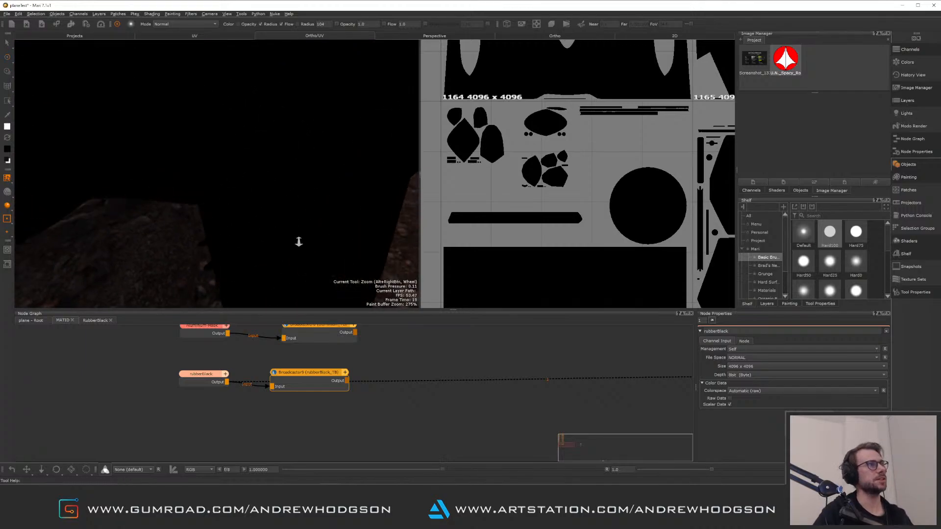
{"action": "mouse_move", "coordinate": [299, 241]}
{"action": "left_mouse_down", "text": "alt"}
{"action": "mouse_move", "coordinate": [275, 195]}
{"action": "mouse_move", "coordinate": [259, 190]}
{"action": "mouse_move", "coordinate": [288, 202]}
{"action": "mouse_move", "coordinate": [210, 116]}
{"action": "left_mouse_up", "text": "alt"}
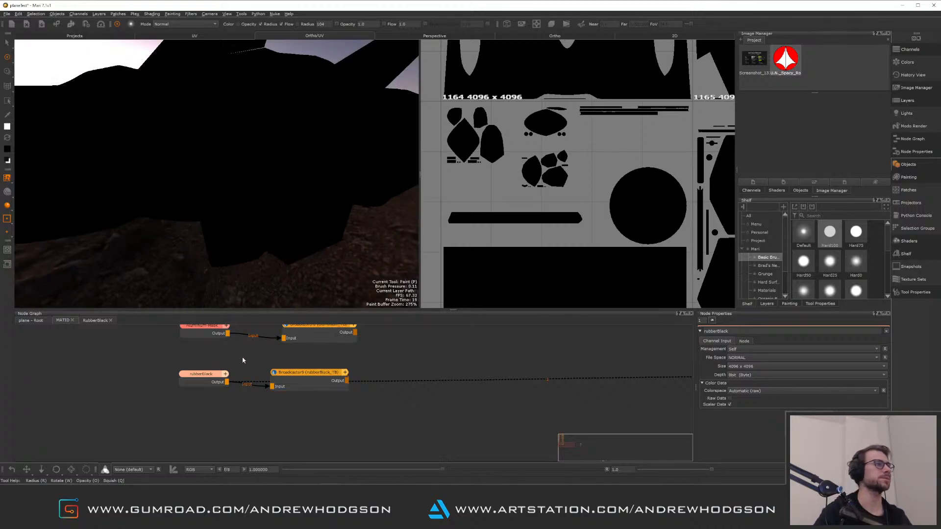
{"action": "left_click_drag", "start_coordinate": [299, 378], "coordinate": [324, 366]}
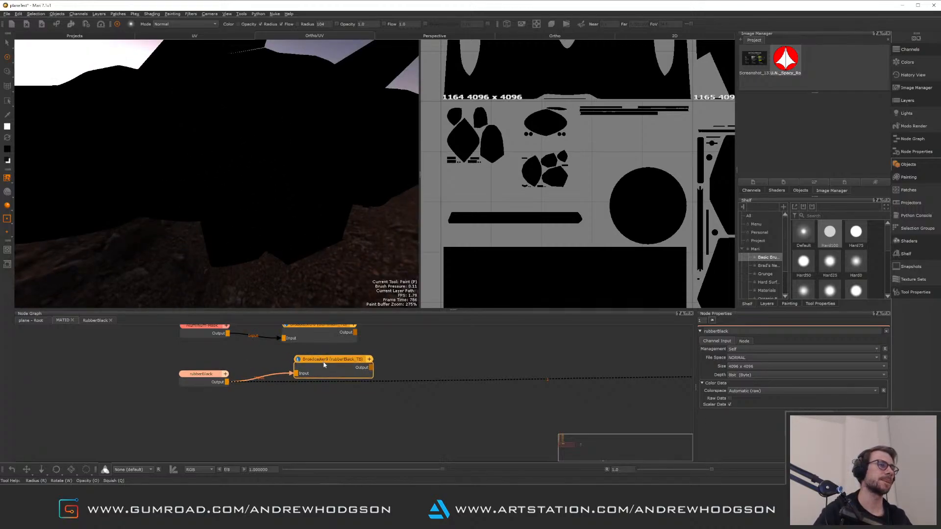
Paint the rubber strip shells white on the rubberBlack mask in UV tiles 1165 and 1155
{"action": "left_click", "coordinate": [202, 375]}
{"action": "scroll", "coordinate": [583, 179], "scroll_direction": "up", "scroll_amount": 5}
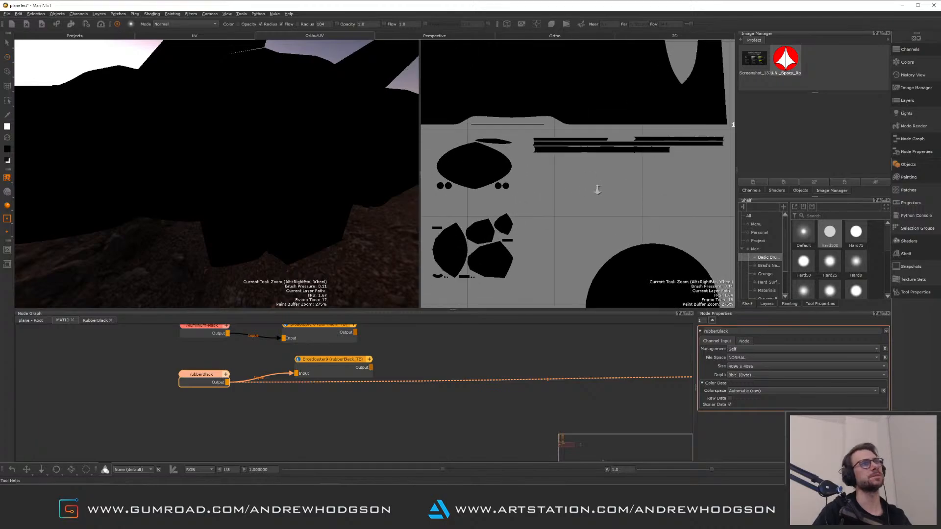
{"action": "mouse_move", "coordinate": [522, 194]}
{"action": "left_mouse_down"}
{"action": "mouse_move", "coordinate": [496, 191]}
{"action": "mouse_move", "coordinate": [706, 174]}
{"action": "mouse_move", "coordinate": [512, 174]}
{"action": "mouse_move", "coordinate": [679, 193]}
{"action": "left_mouse_up"}
{"action": "middle_click_drag", "start_coordinate": [687, 188], "coordinate": [644, 197]}
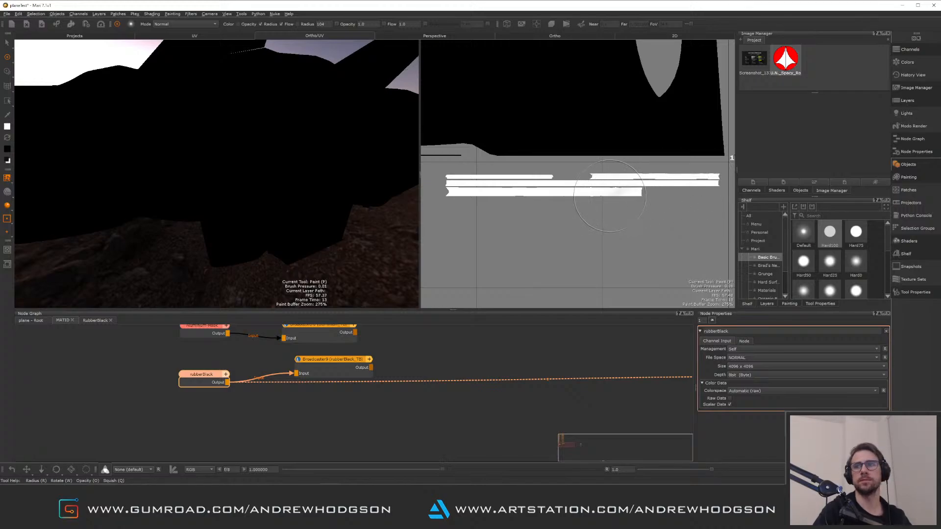
{"action": "scroll", "coordinate": [608, 197], "scroll_direction": "down", "scroll_amount": 2}
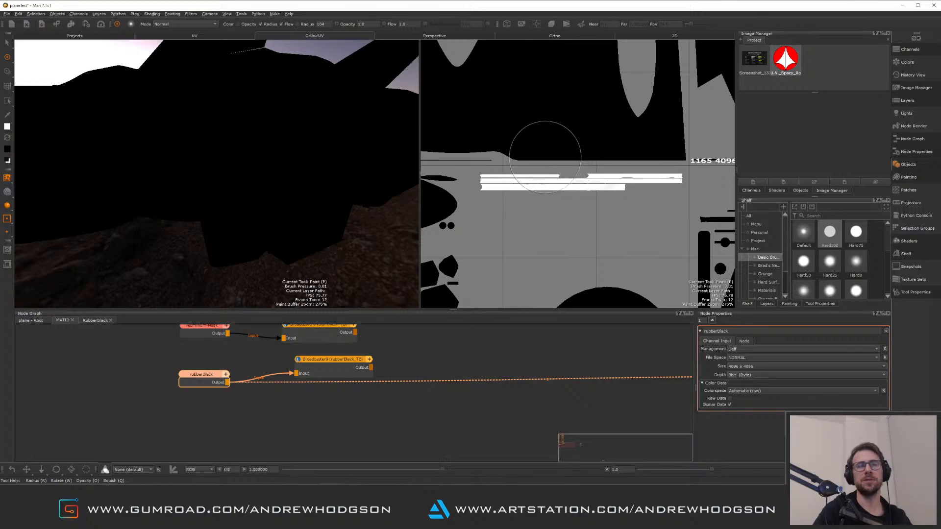
{"action": "middle_click_drag", "start_coordinate": [549, 147], "coordinate": [574, 195]}
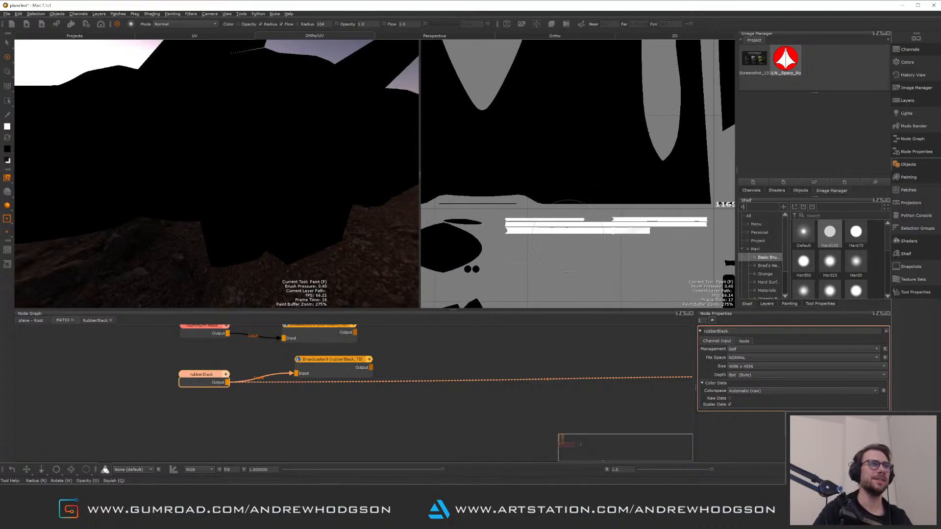
{"action": "middle_click_drag", "start_coordinate": [682, 237], "coordinate": [538, 225]}
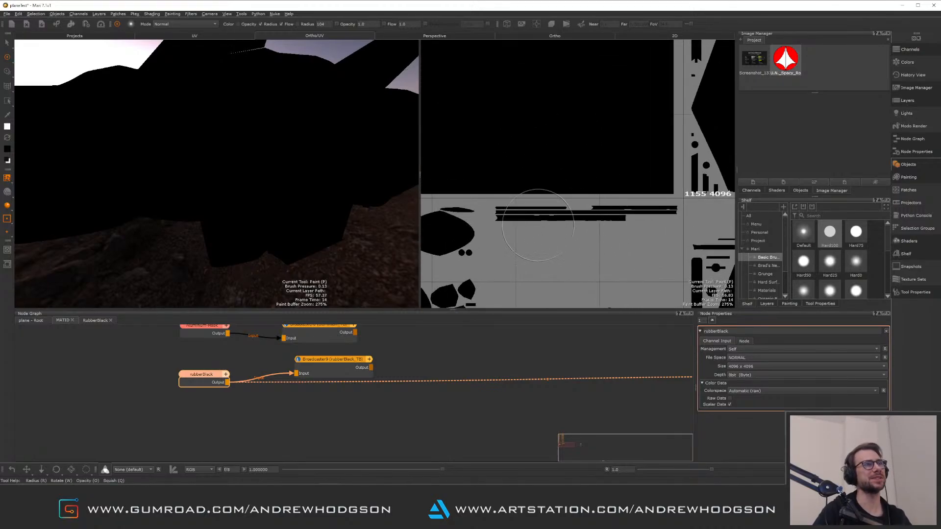
{"action": "mouse_move", "coordinate": [518, 217]}
{"action": "left_mouse_down"}
{"action": "mouse_move", "coordinate": [504, 215]}
{"action": "mouse_move", "coordinate": [624, 217]}
{"action": "left_mouse_up"}
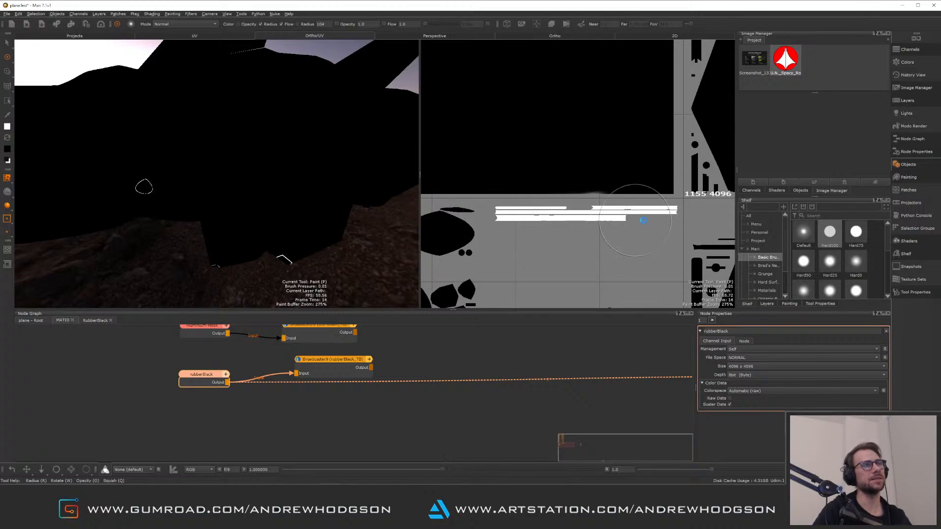
Orbit and pan around the model to inspect the painted rubberBlack mask in the viewport
{"action": "scroll", "coordinate": [592, 206], "scroll_direction": "down", "scroll_amount": 3}
{"action": "scroll", "coordinate": [592, 206], "scroll_direction": "up", "scroll_amount": 2}
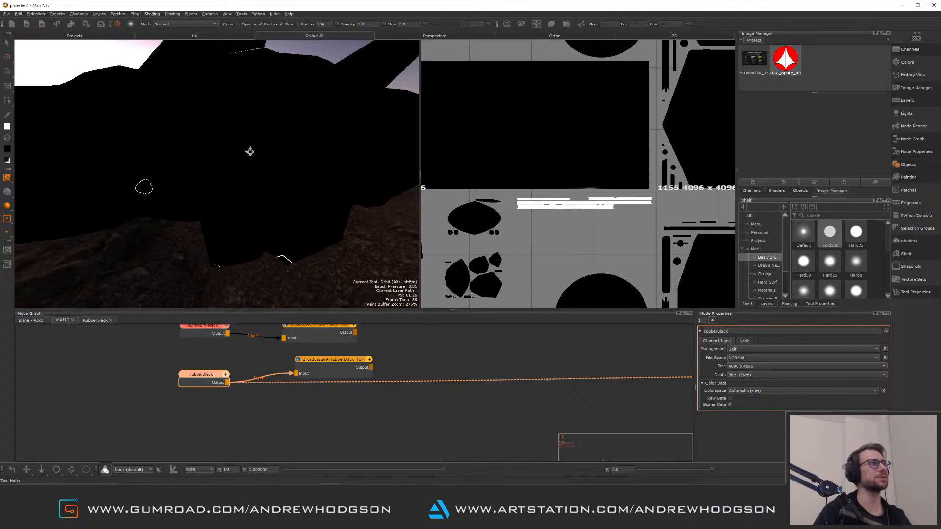
{"action": "left_click_drag", "start_coordinate": [248, 149], "coordinate": [321, 212], "text": "alt"}
{"action": "middle_click_drag", "start_coordinate": [231, 231], "coordinate": [265, 160], "text": "alt"}
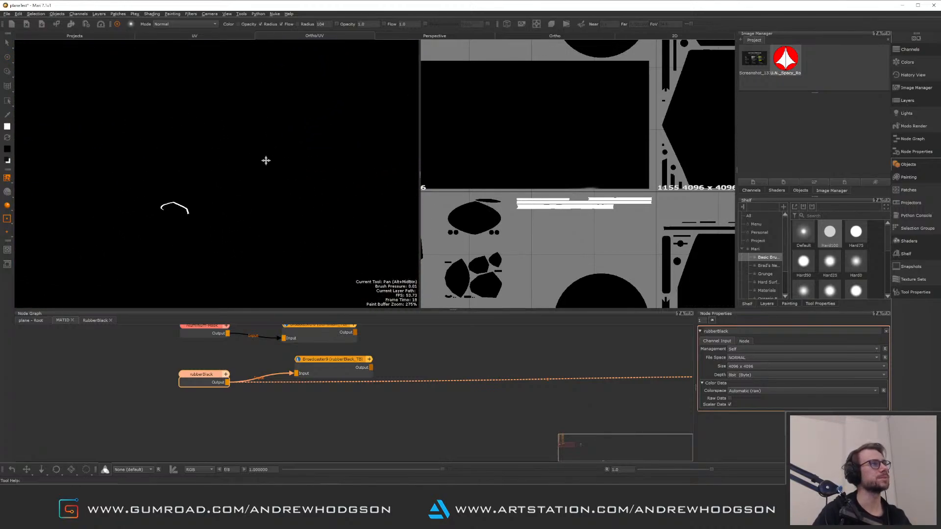
{"action": "mouse_move", "coordinate": [265, 160]}
{"action": "left_mouse_down", "text": "alt"}
{"action": "mouse_move", "coordinate": [275, 191]}
{"action": "mouse_move", "coordinate": [201, 207]}
{"action": "mouse_move", "coordinate": [206, 193]}
{"action": "mouse_move", "coordinate": [204, 204]}
{"action": "mouse_move", "coordinate": [273, 204]}
{"action": "mouse_move", "coordinate": [167, 162]}
{"action": "mouse_move", "coordinate": [235, 193]}
{"action": "mouse_move", "coordinate": [256, 227]}
{"action": "mouse_move", "coordinate": [295, 209]}
{"action": "mouse_move", "coordinate": [242, 286]}
{"action": "mouse_move", "coordinate": [231, 216]}
{"action": "mouse_move", "coordinate": [212, 197]}
{"action": "mouse_move", "coordinate": [158, 235]}
{"action": "mouse_move", "coordinate": [239, 195]}
{"action": "mouse_move", "coordinate": [211, 205]}
{"action": "mouse_move", "coordinate": [309, 183]}
{"action": "mouse_move", "coordinate": [242, 200]}
{"action": "left_mouse_up", "text": "alt"}
{"action": "right_click_drag", "start_coordinate": [262, 162], "coordinate": [299, 203], "text": "alt"}
{"action": "middle_click_drag", "start_coordinate": [241, 153], "coordinate": [181, 179], "text": "alt"}
{"action": "mouse_move", "coordinate": [181, 179]}
{"action": "left_mouse_down", "text": "alt"}
{"action": "mouse_move", "coordinate": [204, 163]}
{"action": "mouse_move", "coordinate": [221, 198]}
{"action": "mouse_move", "coordinate": [241, 196]}
{"action": "left_mouse_up", "text": "alt"}
{"action": "middle_click_drag", "start_coordinate": [240, 196], "coordinate": [228, 179], "text": "alt"}
{"action": "right_click_drag", "start_coordinate": [228, 179], "coordinate": [262, 217], "text": "alt"}
{"action": "left_click_drag", "start_coordinate": [262, 216], "coordinate": [256, 239], "text": "alt"}
{"action": "mouse_move", "coordinate": [257, 239]}
{"action": "right_mouse_down", "text": "alt"}
{"action": "mouse_move", "coordinate": [351, 264]}
{"action": "mouse_move", "coordinate": [245, 226]}
{"action": "right_mouse_up", "text": "alt"}
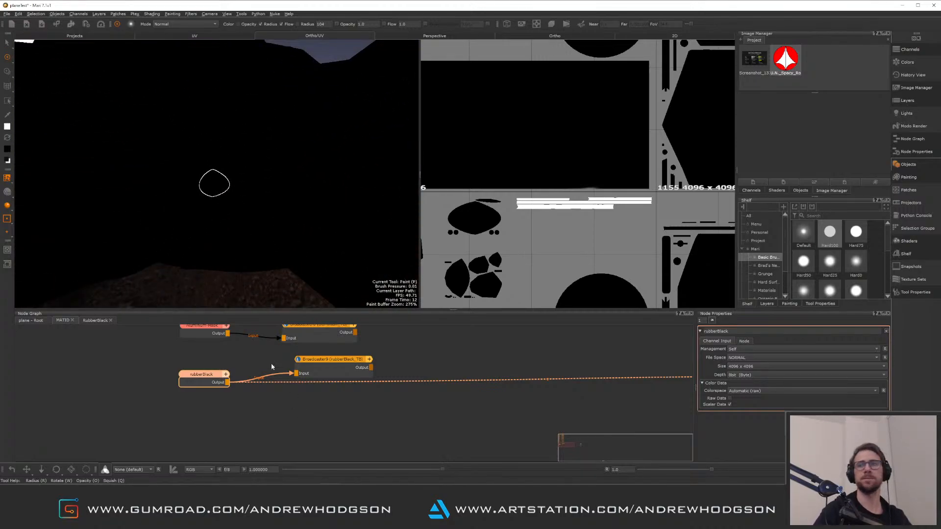
{"action": "left_click_drag", "start_coordinate": [205, 379], "coordinate": [206, 370]}
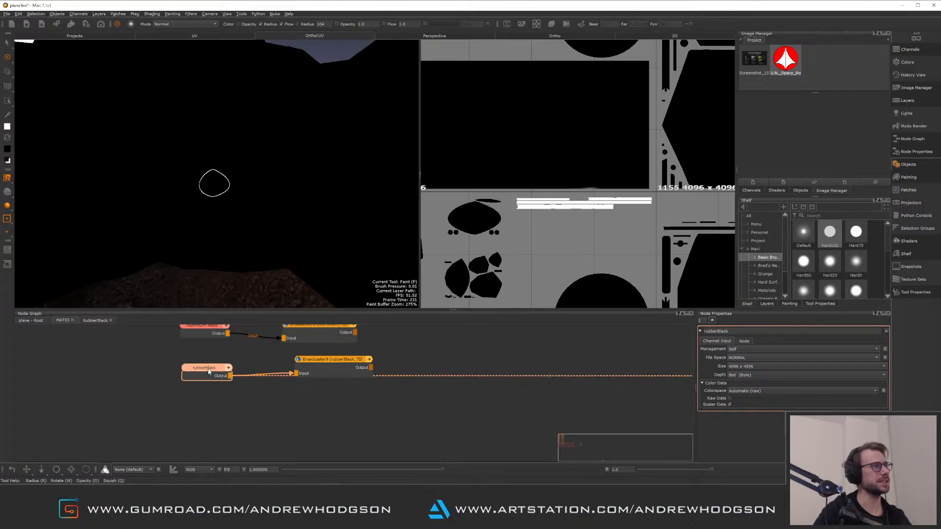
{"action": "left_click_drag", "start_coordinate": [316, 354], "coordinate": [321, 356]}
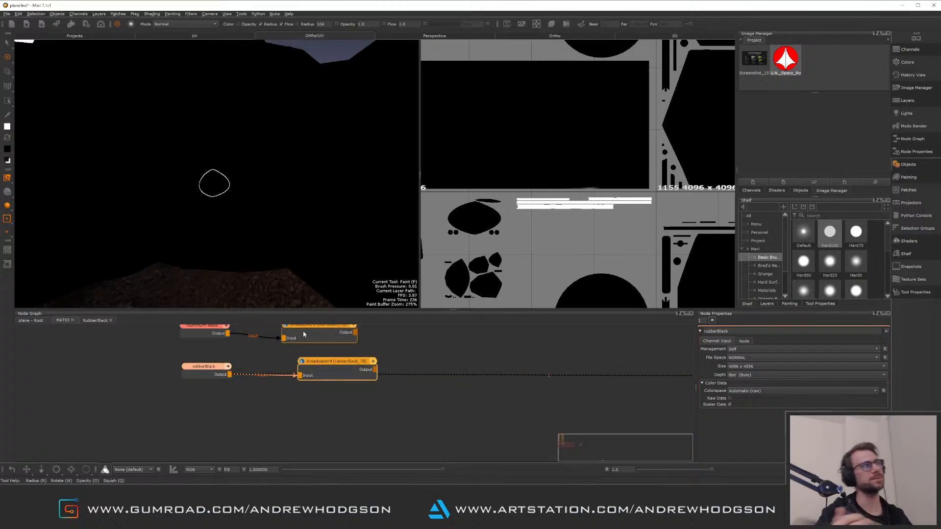
{"action": "left_click_drag", "start_coordinate": [312, 170], "coordinate": [288, 189], "text": "alt"}
{"action": "middle_click_drag", "start_coordinate": [289, 189], "coordinate": [219, 240], "text": "alt"}
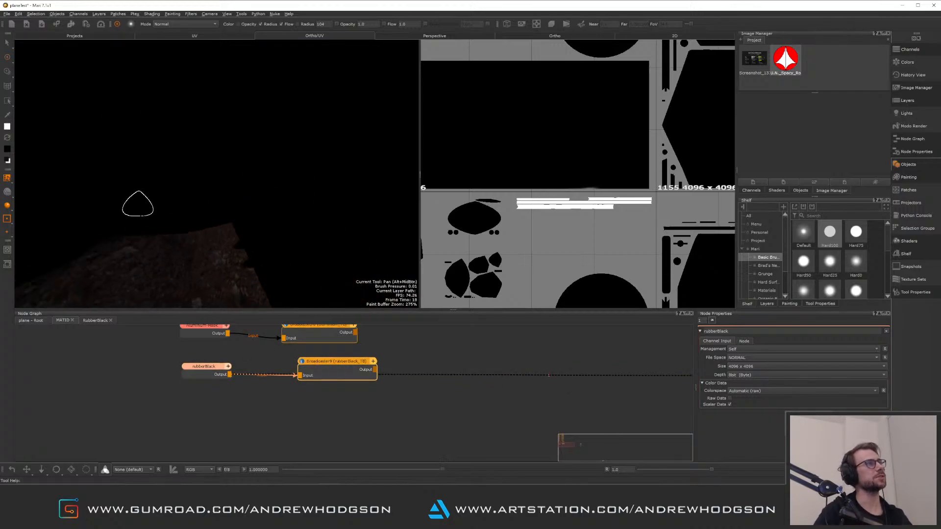
{"action": "right_click_drag", "start_coordinate": [263, 198], "coordinate": [246, 152], "text": "alt"}
{"action": "left_click_drag", "start_coordinate": [255, 134], "coordinate": [250, 158], "text": "alt"}
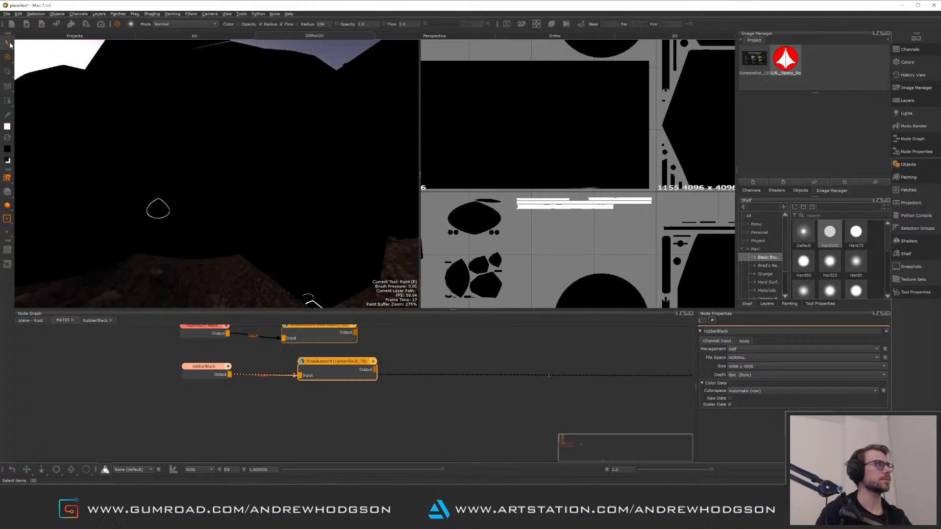
Switch to the root node graph and shift the upstream merge nodes to make room at the end of the material chain
{"action": "left_click", "coordinate": [38, 323]}
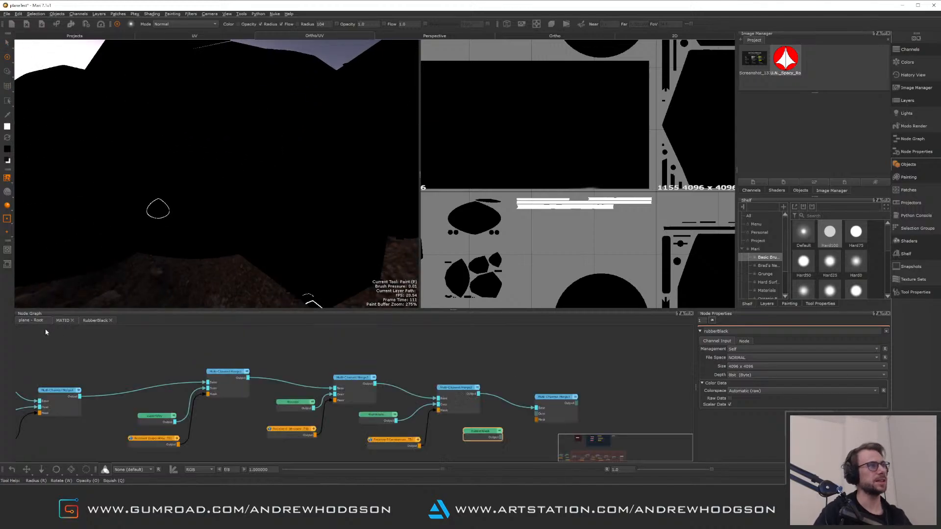
{"action": "middle_click_drag", "start_coordinate": [113, 371], "coordinate": [260, 342]}
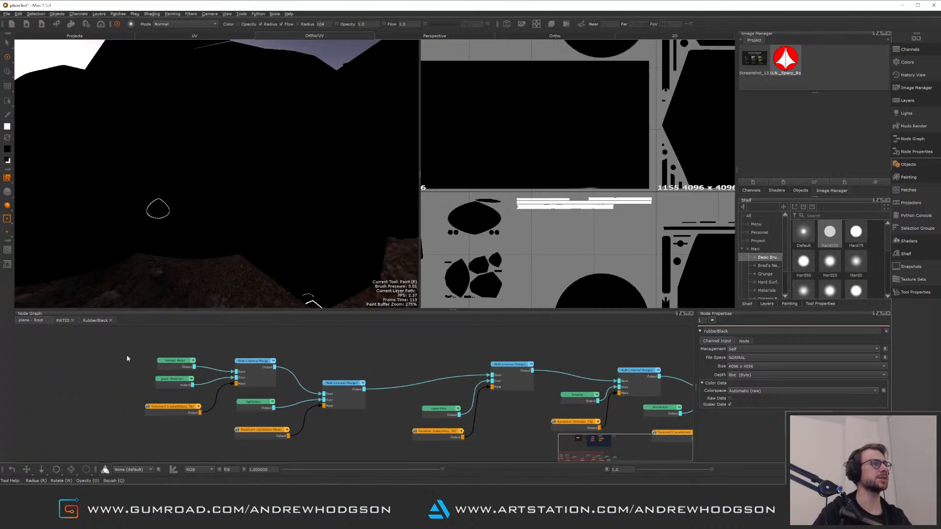
{"action": "left_click_drag", "start_coordinate": [122, 350], "coordinate": [363, 449]}
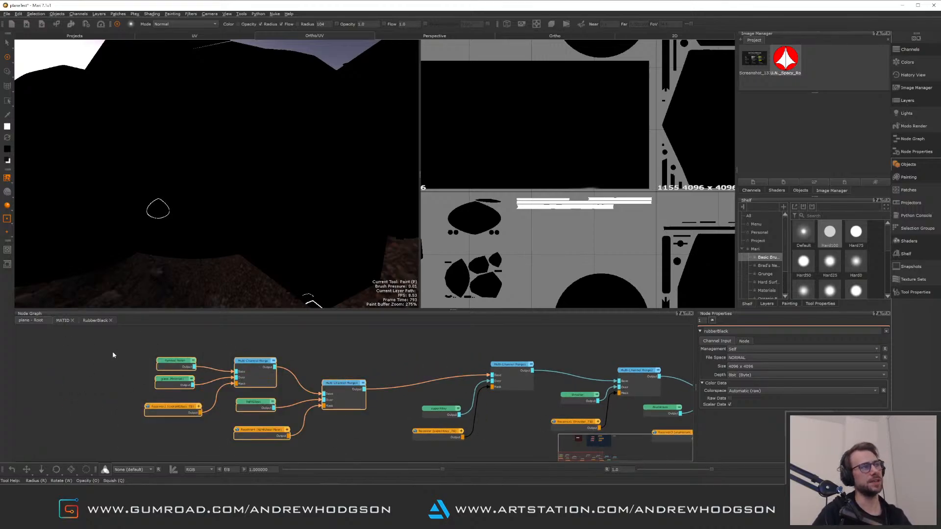
{"action": "left_click_drag", "start_coordinate": [338, 386], "coordinate": [398, 367]}
{"action": "left_click", "coordinate": [248, 431]}
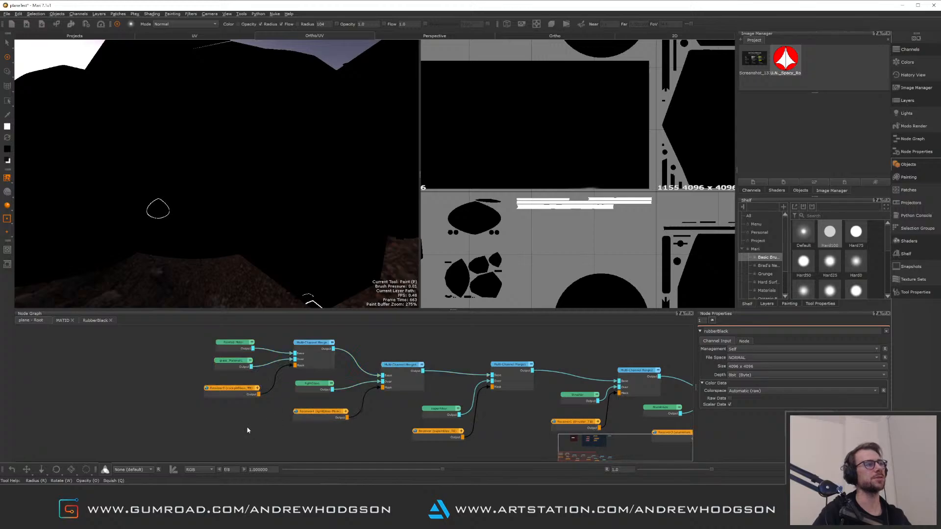
{"action": "middle_click_drag", "start_coordinate": [424, 343], "coordinate": [288, 350]}
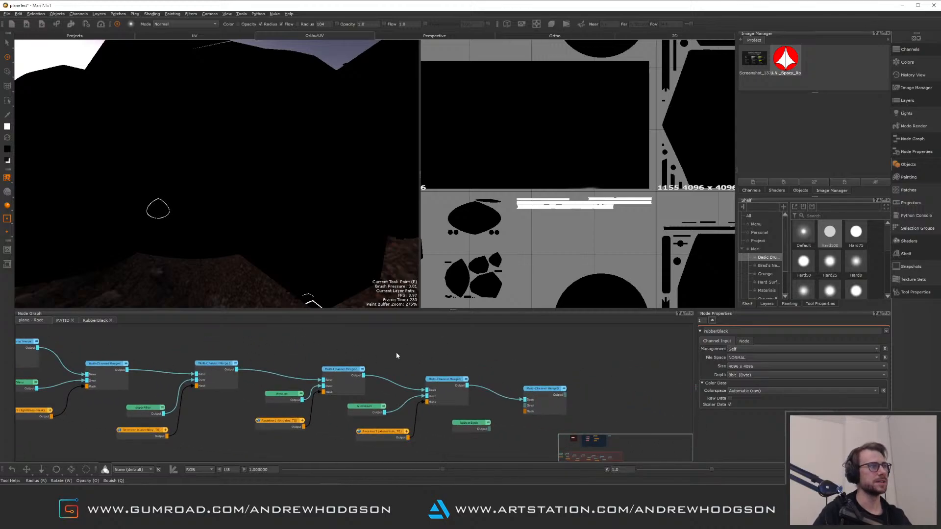
{"action": "middle_click_drag", "start_coordinate": [480, 412], "coordinate": [363, 388]}
{"action": "mouse_move", "coordinate": [405, 418]}
{"action": "right_mouse_down", "text": "alt"}
{"action": "mouse_move", "coordinate": [437, 451]}
{"action": "mouse_move", "coordinate": [390, 418]}
{"action": "right_mouse_up", "text": "alt"}
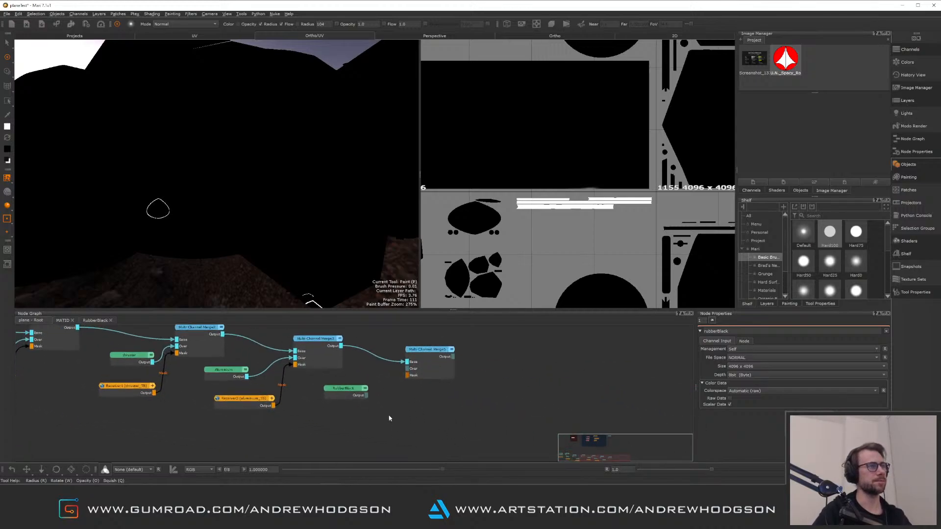
Create a Receiver node and set its channel to rubberBlack_TS
{"action": "key", "text": "Tab"}
{"action": "type", "text": "red"}
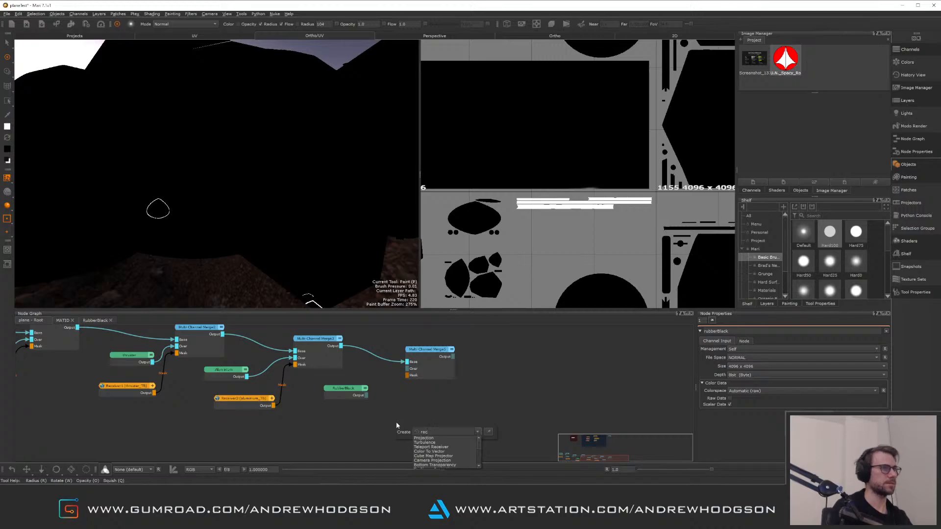
{"action": "type", "text": "ie"}
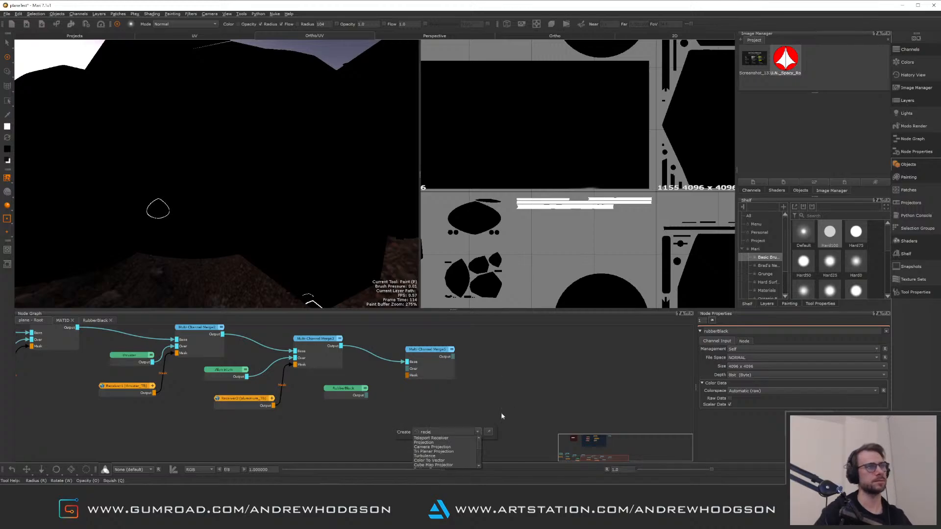
{"action": "key", "text": "Return"}
{"action": "left_click_drag", "start_coordinate": [409, 430], "coordinate": [343, 423]}
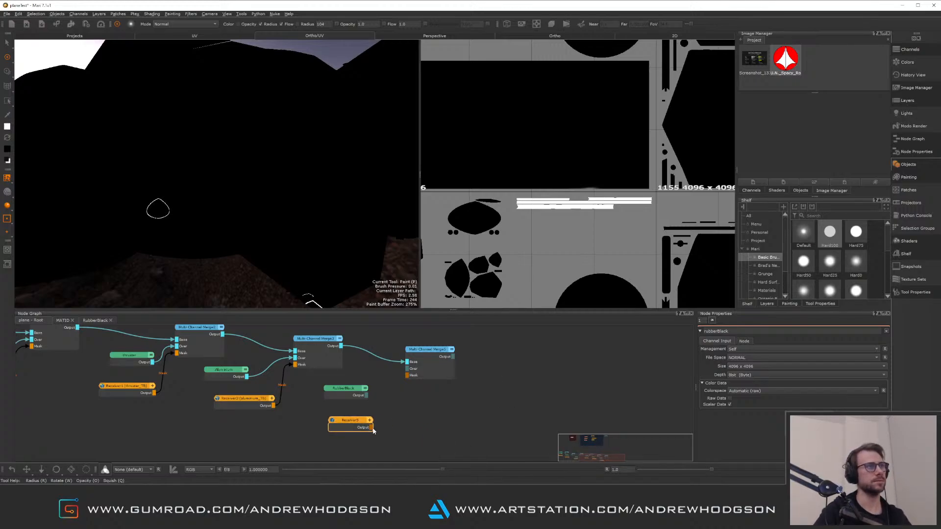
{"action": "double_click", "coordinate": [360, 424]}
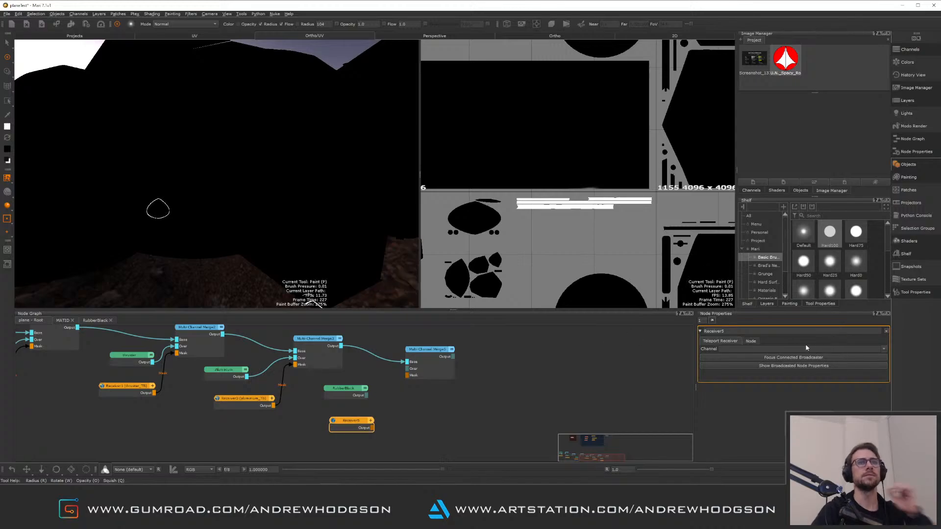
{"action": "left_click", "coordinate": [882, 349]}
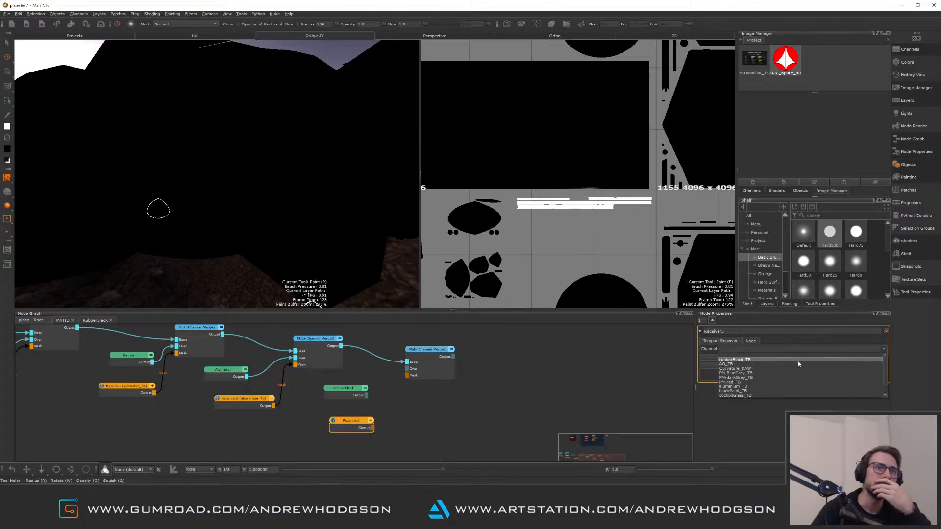
{"action": "left_click", "coordinate": [764, 360]}
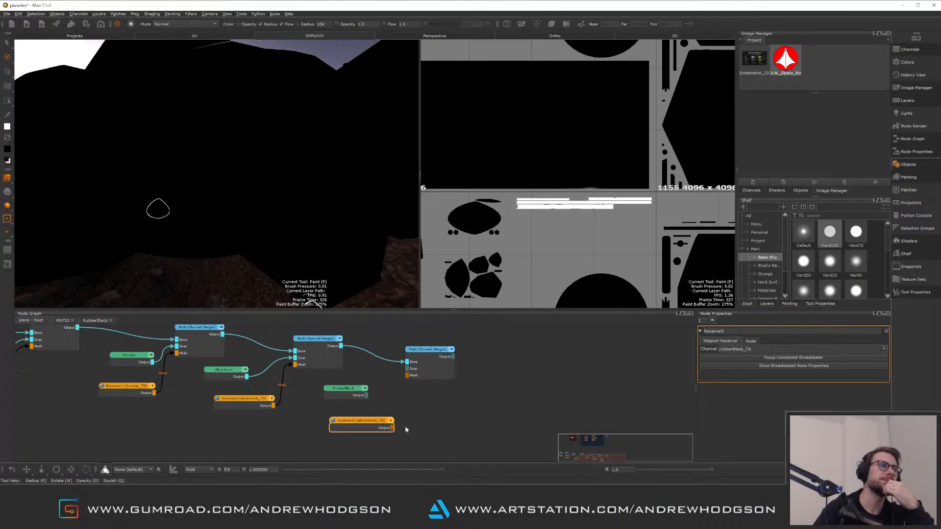
Wire the rubberBlack material and the receiver into the last Multi Channel Merge's Over and Mask inputs, and view the merge
{"action": "left_click_drag", "start_coordinate": [393, 428], "coordinate": [416, 410]}
{"action": "left_click_drag", "start_coordinate": [367, 395], "coordinate": [410, 369]}
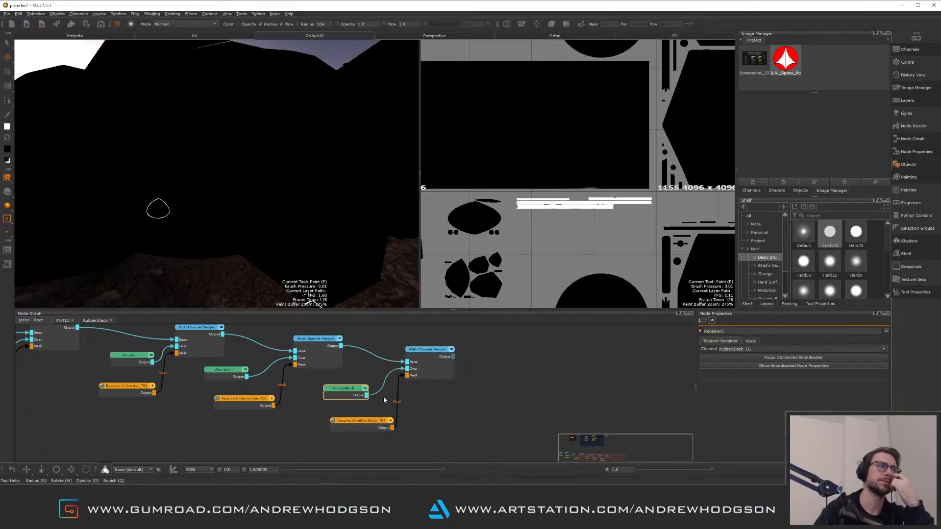
{"action": "left_click", "coordinate": [442, 370]}
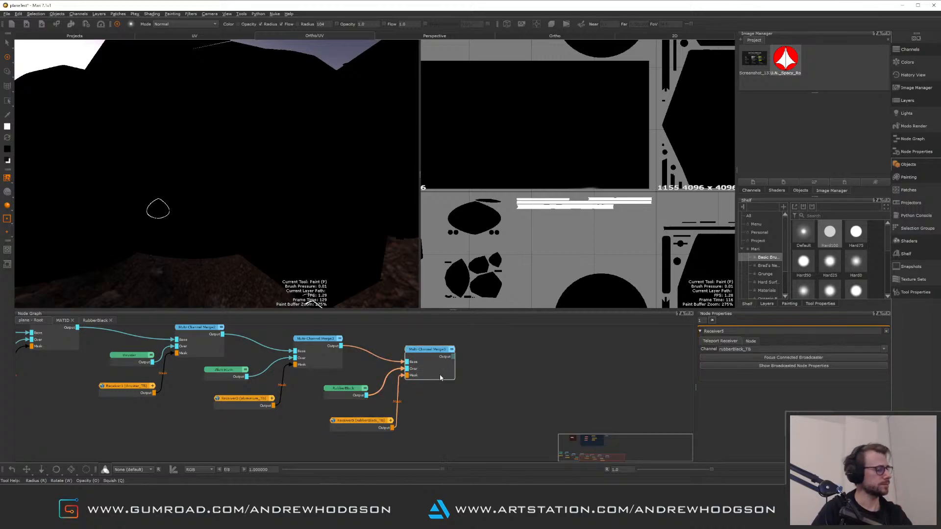
{"action": "key", "text": "v"}
{"action": "left_click", "coordinate": [473, 387]}
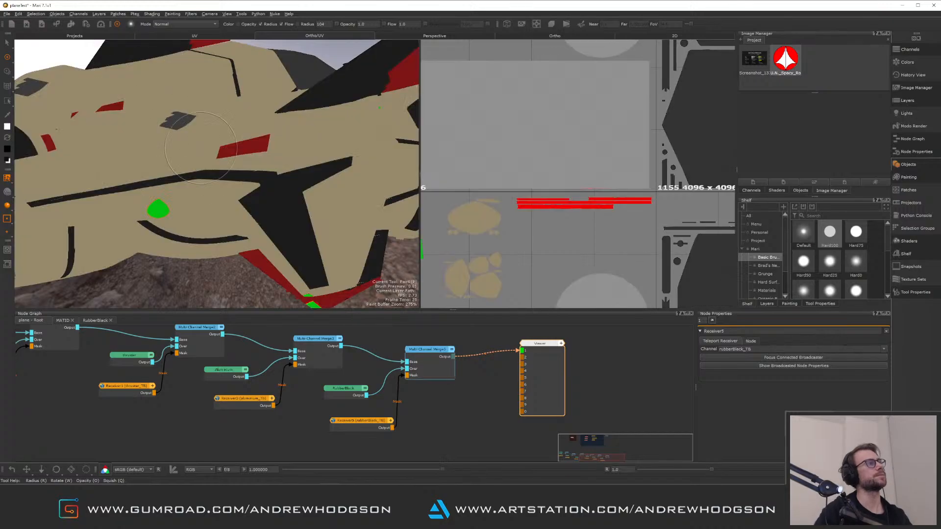
{"action": "left_click_drag", "start_coordinate": [232, 177], "coordinate": [236, 181], "text": "alt"}
{"action": "left_click", "coordinate": [432, 361]}
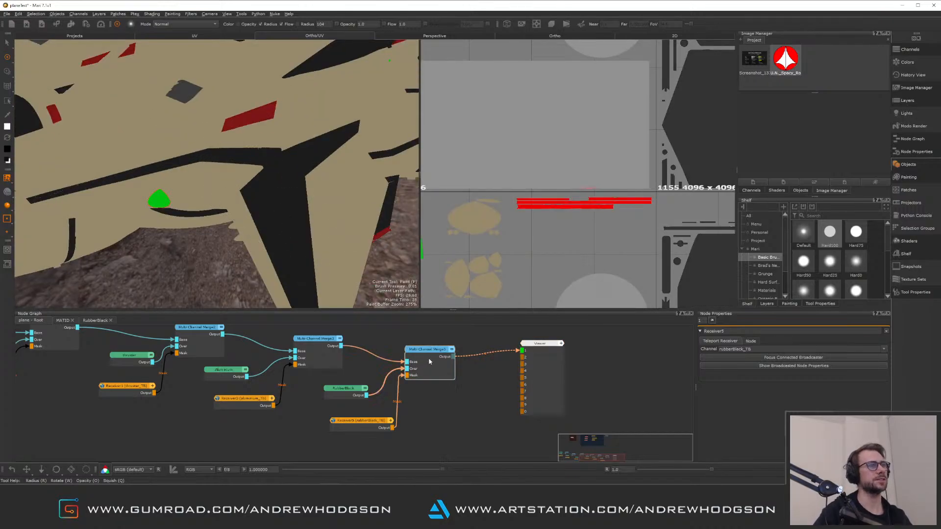
{"action": "key", "text": "v"}
{"action": "left_click", "coordinate": [469, 365]}
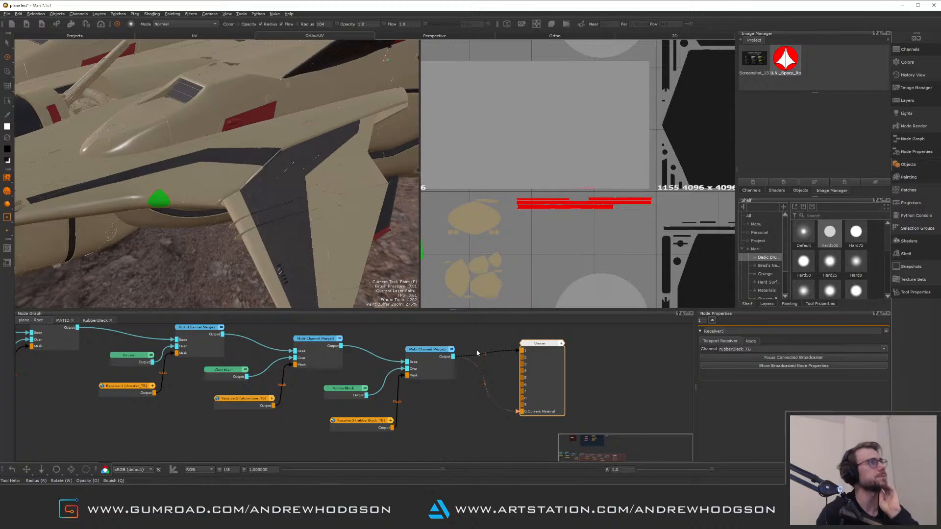
Orbit around the shaded jet to inspect how the rubber material sits on the strips
{"action": "middle_click_drag", "start_coordinate": [146, 183], "coordinate": [210, 214], "text": "alt"}
{"action": "right_click_drag", "start_coordinate": [211, 213], "coordinate": [252, 252], "text": "alt"}
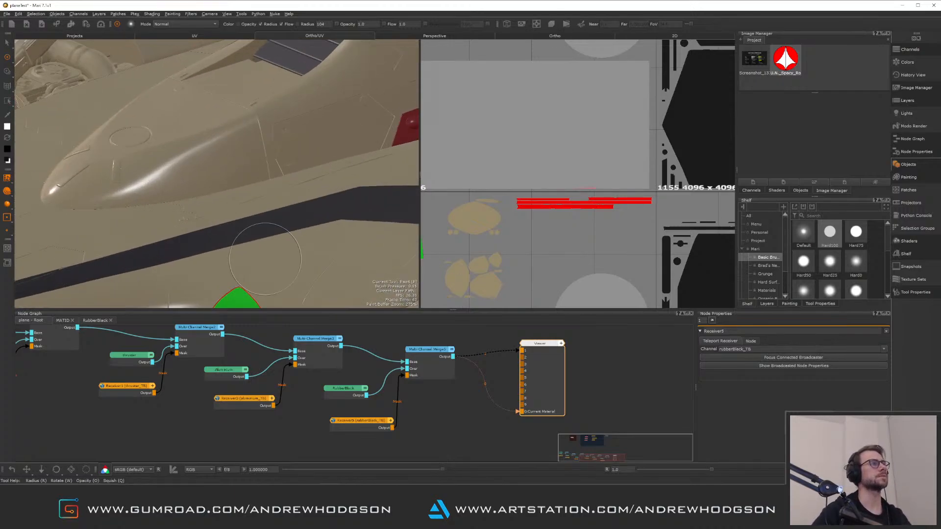
{"action": "middle_click_drag", "start_coordinate": [253, 253], "coordinate": [250, 186], "text": "alt"}
{"action": "right_click_drag", "start_coordinate": [249, 186], "coordinate": [272, 215], "text": "alt"}
{"action": "middle_click_drag", "start_coordinate": [211, 216], "coordinate": [296, 196], "text": "alt"}
{"action": "right_click_drag", "start_coordinate": [296, 197], "coordinate": [171, 162], "text": "alt"}
{"action": "middle_click_drag", "start_coordinate": [171, 162], "coordinate": [339, 205], "text": "alt"}
{"action": "left_click_drag", "start_coordinate": [196, 196], "coordinate": [216, 193], "text": "alt"}
{"action": "right_click_drag", "start_coordinate": [147, 167], "coordinate": [274, 245], "text": "alt"}
{"action": "middle_click_drag", "start_coordinate": [196, 250], "coordinate": [302, 240], "text": "alt"}
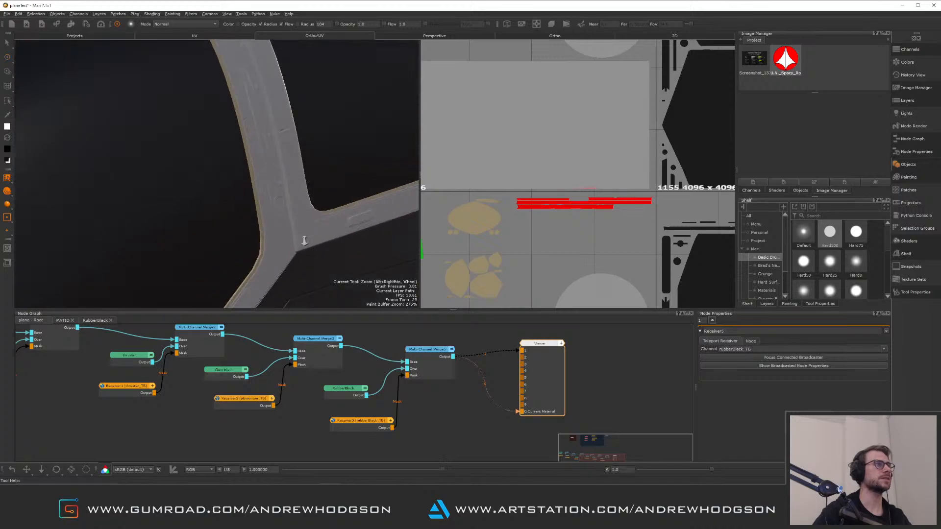
{"action": "left_click_drag", "start_coordinate": [303, 240], "coordinate": [252, 182], "text": "alt"}
Select the rubberBlack mask node and paint over the rubber strip shells in the UV view
{"action": "left_click", "coordinate": [377, 422]}
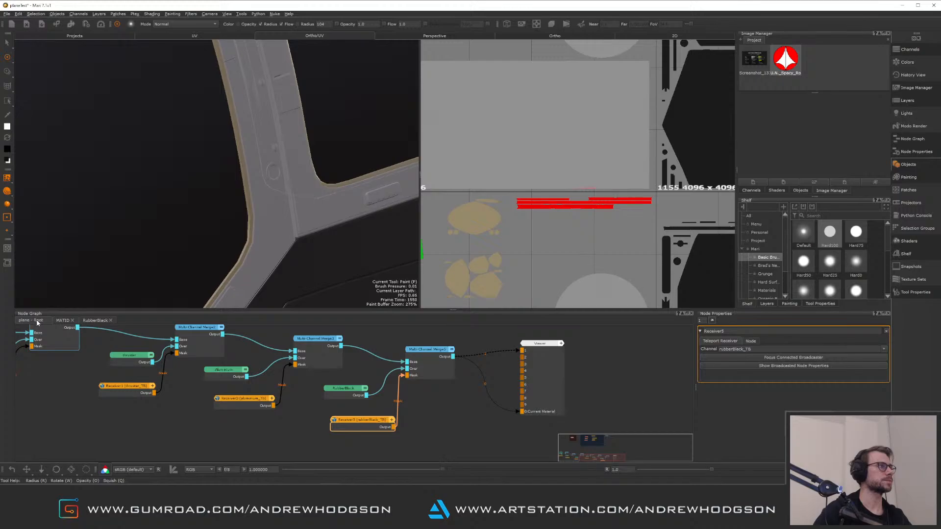
{"action": "left_click", "coordinate": [64, 321]}
{"action": "left_click", "coordinate": [204, 372]}
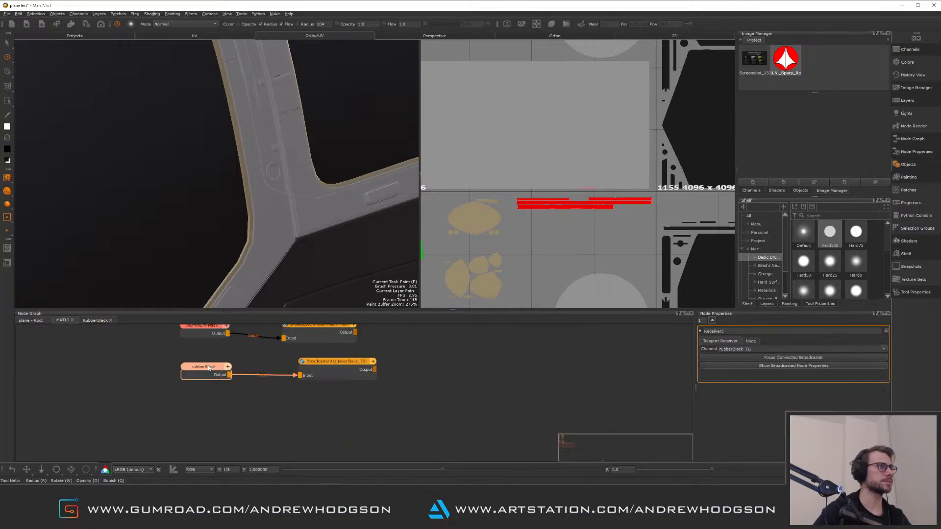
{"action": "left_click", "coordinate": [7, 42]}
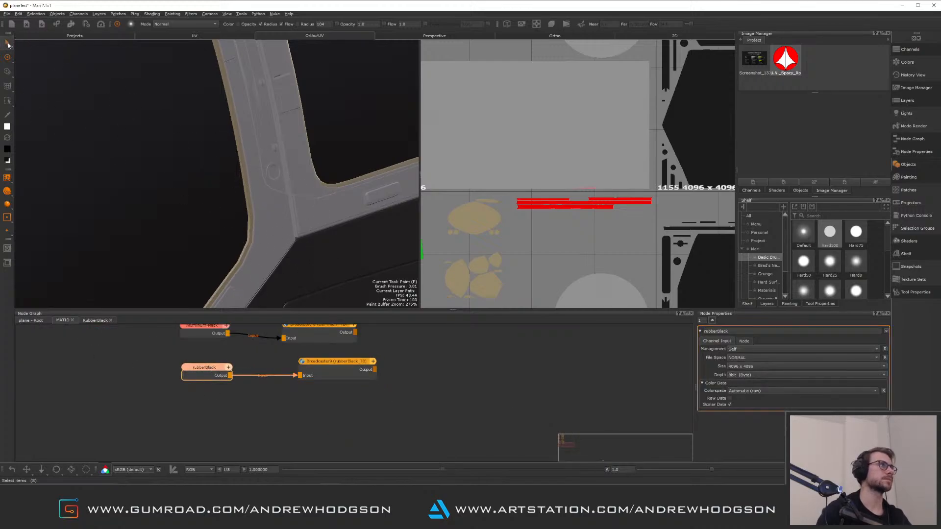
{"action": "left_click", "coordinate": [247, 175]}
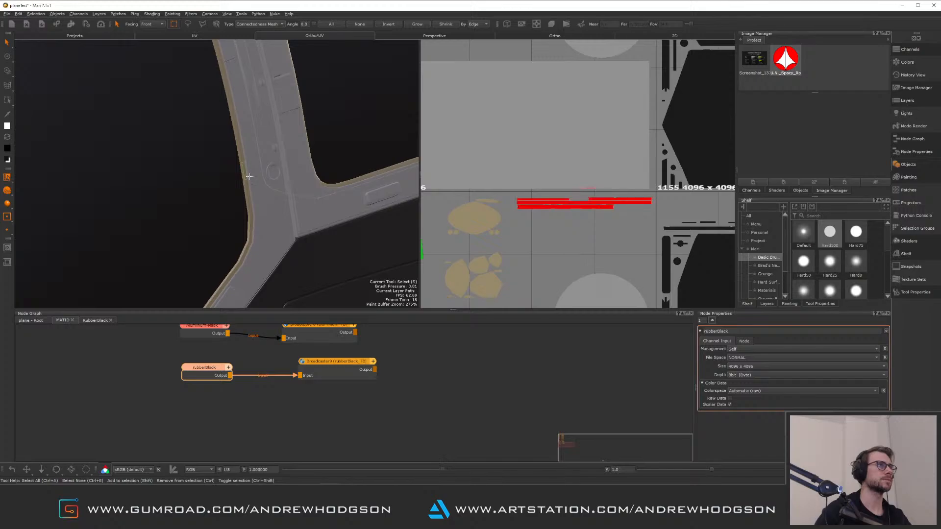
{"action": "key", "text": "f"}
{"action": "right_click_drag", "start_coordinate": [582, 219], "coordinate": [436, 81], "text": "alt"}
{"action": "middle_click_drag", "start_coordinate": [590, 141], "coordinate": [515, 143], "text": "alt"}
{"action": "right_click_drag", "start_coordinate": [523, 169], "coordinate": [630, 230], "text": "alt"}
{"action": "middle_click_drag", "start_coordinate": [614, 196], "coordinate": [688, 200], "text": "alt"}
{"action": "mouse_move", "coordinate": [590, 192]}
{"action": "right_mouse_down", "text": "alt"}
{"action": "mouse_move", "coordinate": [532, 174]}
{"action": "mouse_move", "coordinate": [581, 202]}
{"action": "right_mouse_up", "text": "alt"}
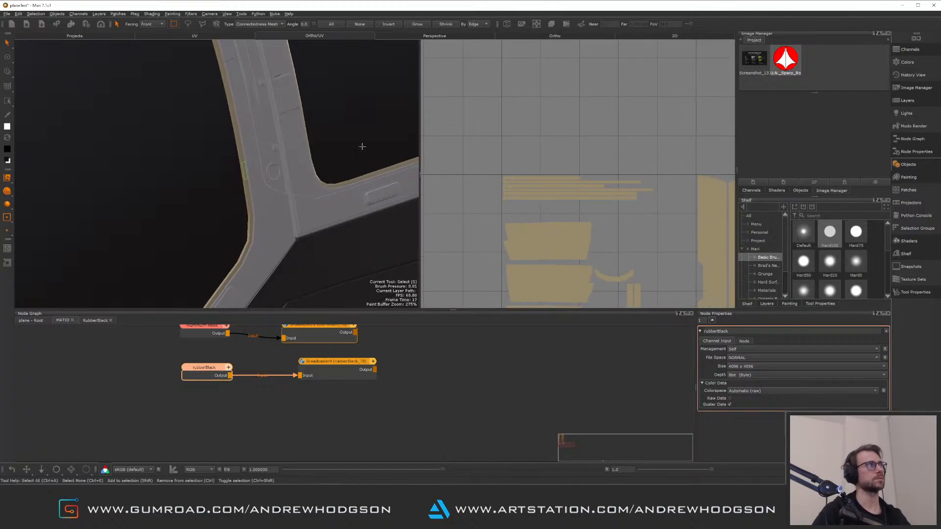
{"action": "key", "text": "p"}
{"action": "mouse_move", "coordinate": [544, 179]}
{"action": "left_mouse_down"}
{"action": "mouse_move", "coordinate": [569, 194]}
{"action": "mouse_move", "coordinate": [654, 188]}
{"action": "left_mouse_up"}
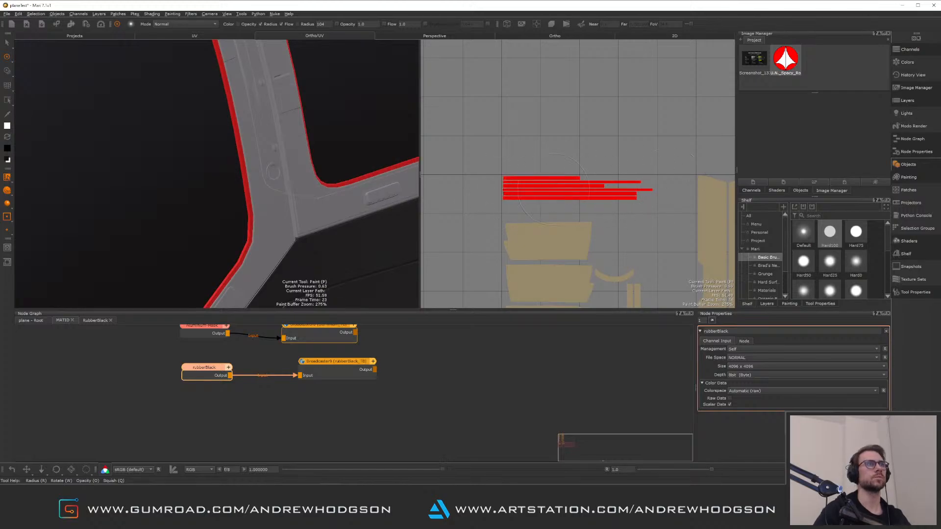
Orbit around the cockpit canopy to inspect the rubber trim on the shaded model
{"action": "left_click_drag", "start_coordinate": [304, 162], "coordinate": [210, 202], "text": "alt"}
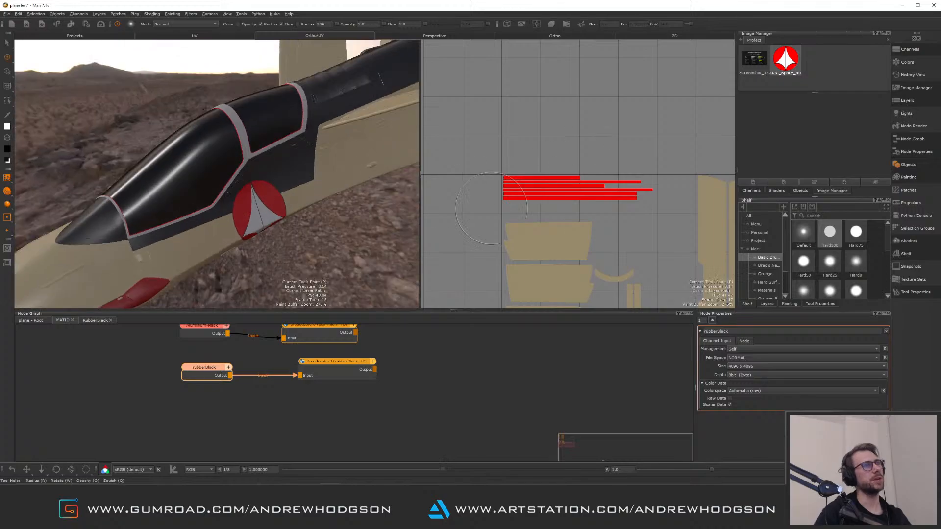
{"action": "scroll", "coordinate": [210, 201], "scroll_direction": "up", "scroll_amount": 10}
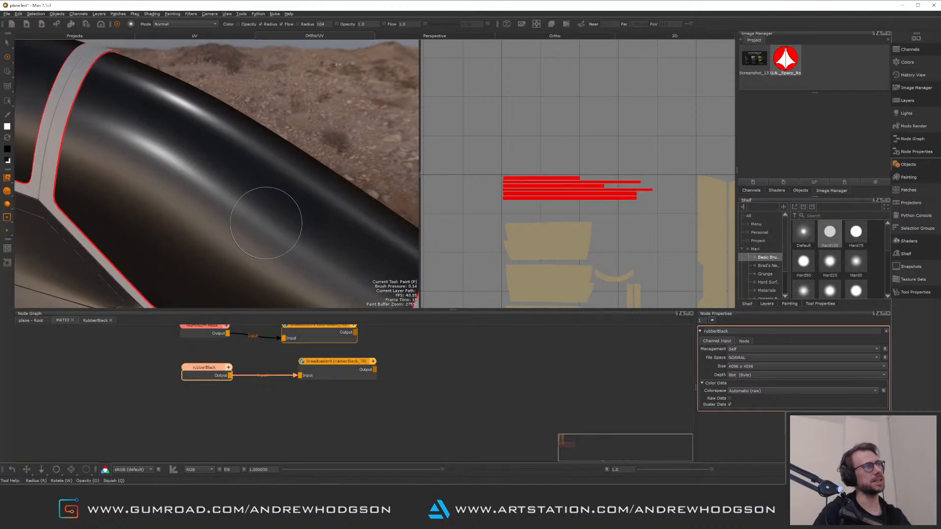
{"action": "mouse_move", "coordinate": [174, 208]}
{"action": "left_mouse_down", "text": "alt"}
{"action": "mouse_move", "coordinate": [221, 195]}
{"action": "mouse_move", "coordinate": [189, 183]}
{"action": "mouse_move", "coordinate": [198, 192]}
{"action": "left_mouse_up", "text": "alt"}
{"action": "mouse_move", "coordinate": [198, 192]}
{"action": "right_mouse_down", "text": "alt"}
{"action": "mouse_move", "coordinate": [269, 204]}
{"action": "mouse_move", "coordinate": [164, 181]}
{"action": "right_mouse_up", "text": "alt"}
{"action": "mouse_move", "coordinate": [163, 181]}
{"action": "left_mouse_down", "text": "alt"}
{"action": "mouse_move", "coordinate": [139, 185]}
{"action": "mouse_move", "coordinate": [201, 188]}
{"action": "left_mouse_up", "text": "alt"}
{"action": "middle_click_drag", "start_coordinate": [202, 188], "coordinate": [167, 245], "text": "alt"}
{"action": "right_click_drag", "start_coordinate": [167, 245], "coordinate": [397, 238], "text": "alt"}
{"action": "middle_click_drag", "start_coordinate": [397, 237], "coordinate": [235, 178], "text": "alt"}
{"action": "mouse_move", "coordinate": [235, 177]}
{"action": "left_mouse_down", "text": "alt"}
{"action": "mouse_move", "coordinate": [193, 131]}
{"action": "mouse_move", "coordinate": [206, 165]}
{"action": "left_mouse_up", "text": "alt"}
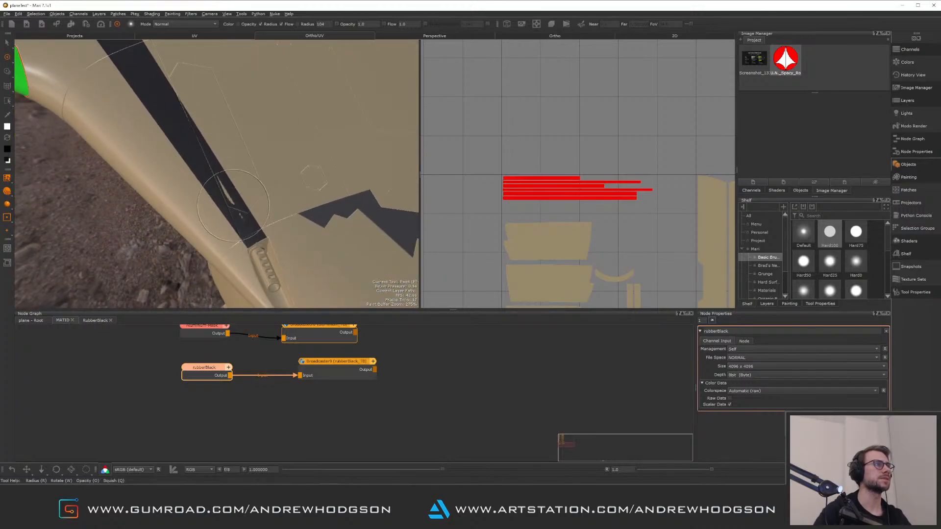
Orbit around the shaded jet to inspect the rubber material on the intakes and fuselage
{"action": "right_click_drag", "start_coordinate": [235, 203], "coordinate": [147, 179], "text": "alt"}
{"action": "left_click_drag", "start_coordinate": [147, 179], "coordinate": [237, 146], "text": "alt"}
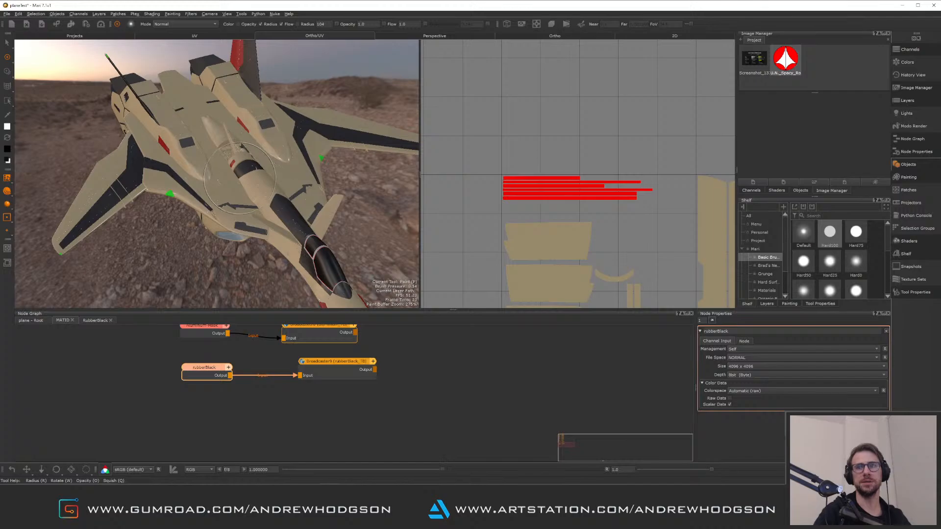
{"action": "left_click_drag", "start_coordinate": [234, 186], "coordinate": [243, 193], "text": "alt"}
{"action": "right_click_drag", "start_coordinate": [243, 192], "coordinate": [294, 205], "text": "alt"}
{"action": "middle_click_drag", "start_coordinate": [294, 206], "coordinate": [152, 204], "text": "alt"}
{"action": "right_click_drag", "start_coordinate": [152, 204], "coordinate": [220, 184], "text": "alt"}
{"action": "left_click_drag", "start_coordinate": [221, 184], "coordinate": [245, 156], "text": "alt"}
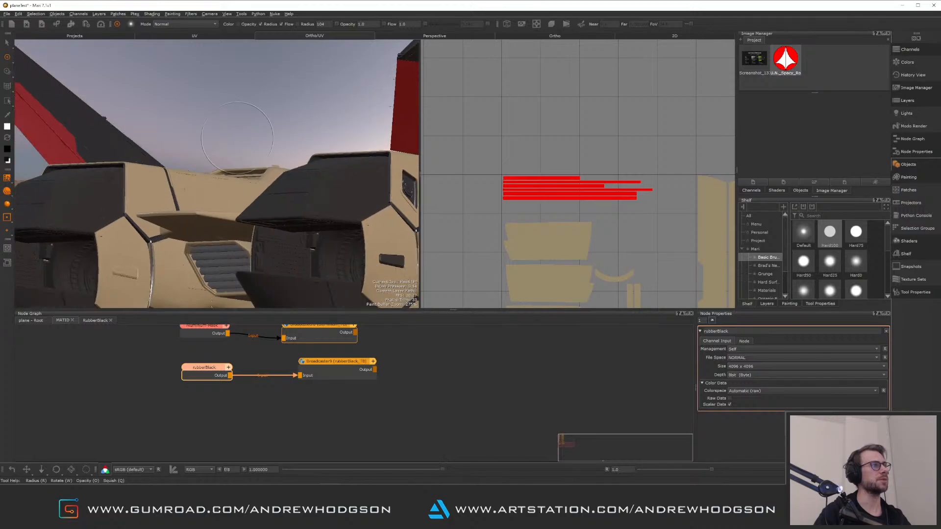
{"action": "right_click_drag", "start_coordinate": [245, 156], "coordinate": [197, 147], "text": "alt"}
{"action": "left_click_drag", "start_coordinate": [197, 147], "coordinate": [275, 169], "text": "alt"}
{"action": "right_click_drag", "start_coordinate": [274, 169], "coordinate": [304, 157], "text": "alt"}
{"action": "left_click_drag", "start_coordinate": [303, 157], "coordinate": [343, 196], "text": "alt"}
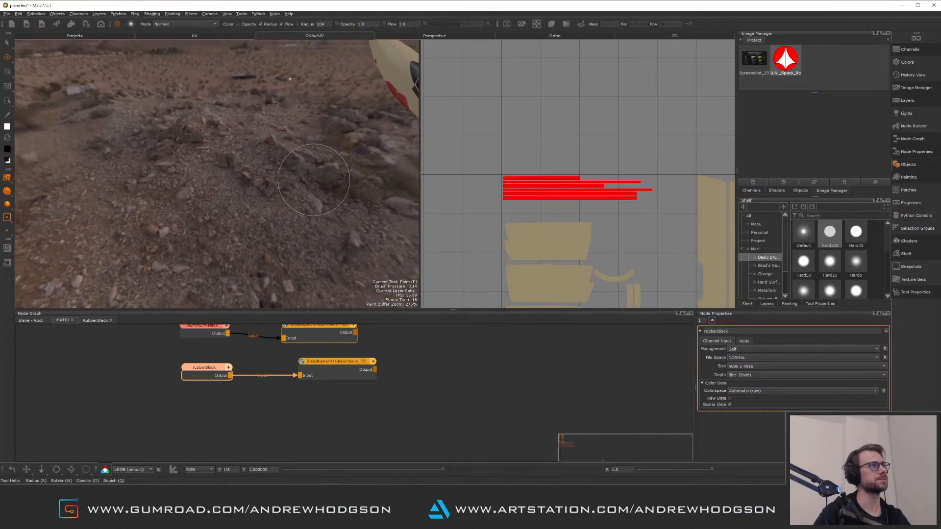
{"action": "middle_click_drag", "start_coordinate": [344, 196], "coordinate": [98, 130], "text": "alt"}
{"action": "left_click_drag", "start_coordinate": [98, 130], "coordinate": [216, 147], "text": "alt"}
{"action": "right_click_drag", "start_coordinate": [216, 147], "coordinate": [256, 225], "text": "alt"}
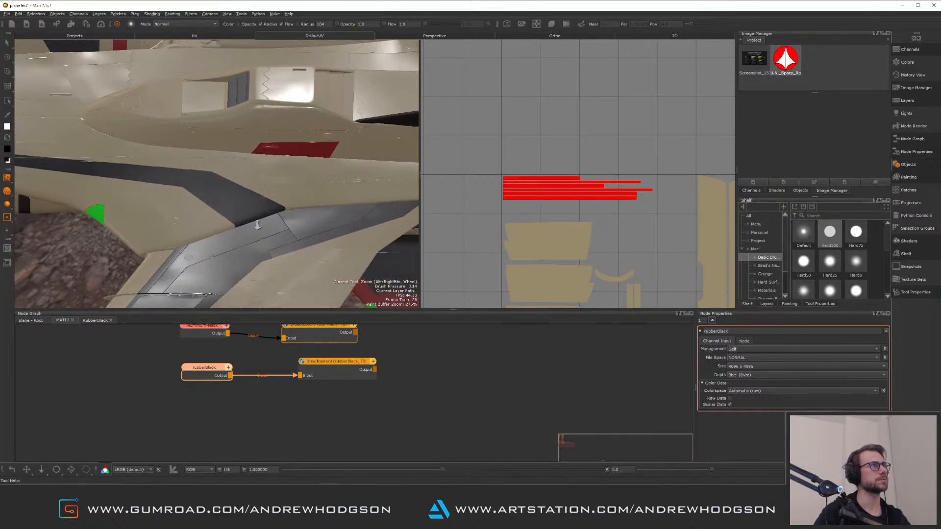
{"action": "middle_click_drag", "start_coordinate": [206, 157], "coordinate": [221, 254], "text": "alt"}
{"action": "right_click_drag", "start_coordinate": [221, 254], "coordinate": [213, 145], "text": "alt"}
{"action": "middle_click_drag", "start_coordinate": [214, 146], "coordinate": [214, 211], "text": "alt"}
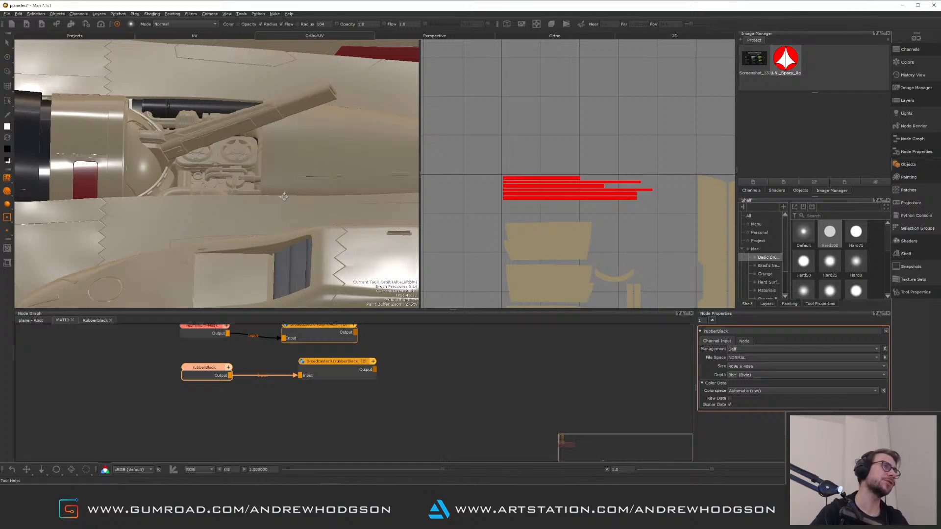
Zoom in along the fuselage and cockpit sides to inspect the shaded surface details
{"action": "left_click_drag", "start_coordinate": [235, 197], "coordinate": [250, 170], "text": "alt"}
{"action": "right_click_drag", "start_coordinate": [250, 169], "coordinate": [178, 169], "text": "alt"}
{"action": "left_click_drag", "start_coordinate": [195, 167], "coordinate": [223, 169], "text": "alt"}
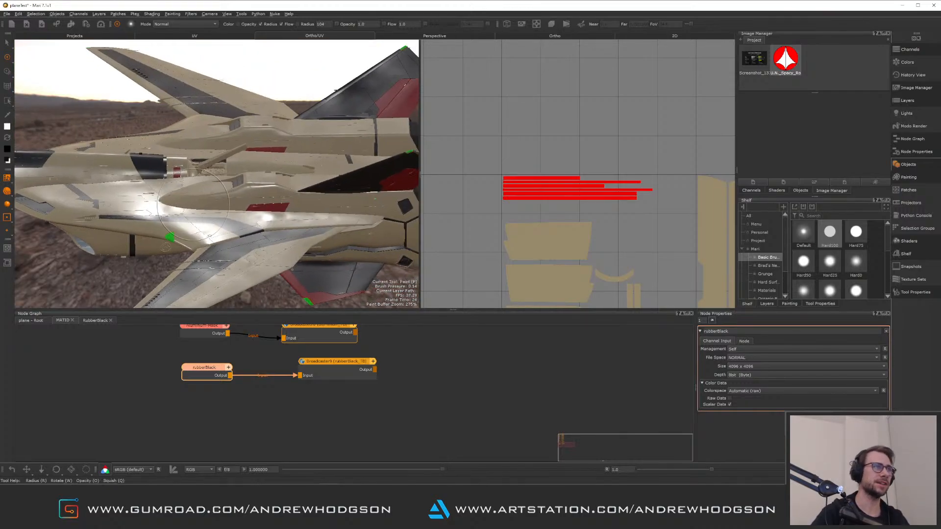
{"action": "right_click_drag", "start_coordinate": [205, 176], "coordinate": [229, 183], "text": "alt"}
{"action": "mouse_move", "coordinate": [230, 183]}
{"action": "left_mouse_down", "text": "alt"}
{"action": "mouse_move", "coordinate": [196, 206]}
{"action": "mouse_move", "coordinate": [227, 169]}
{"action": "left_mouse_up", "text": "alt"}
{"action": "middle_click_drag", "start_coordinate": [226, 235], "coordinate": [228, 185], "text": "alt"}
{"action": "left_click_drag", "start_coordinate": [228, 184], "coordinate": [235, 246], "text": "alt"}
{"action": "right_click_drag", "start_coordinate": [267, 229], "coordinate": [268, 207], "text": "alt"}
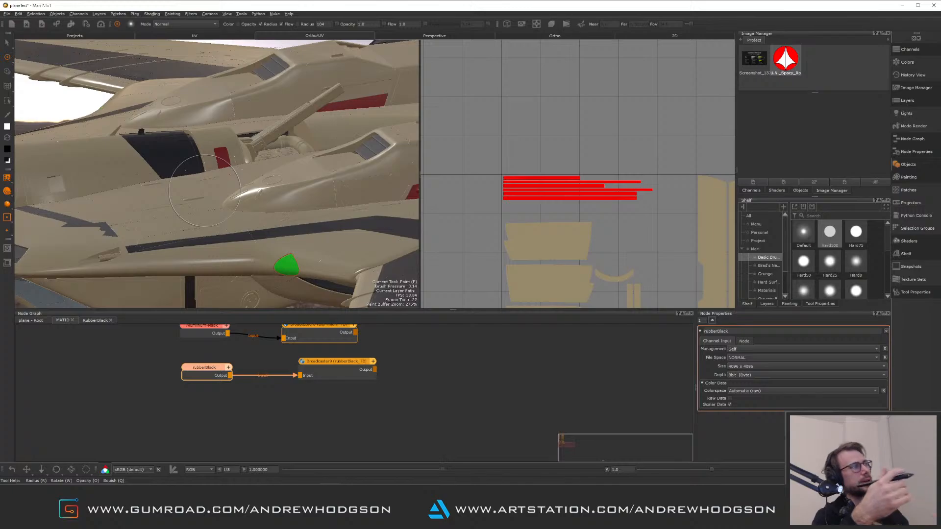
{"action": "left_click_drag", "start_coordinate": [206, 189], "coordinate": [259, 219], "text": "alt"}
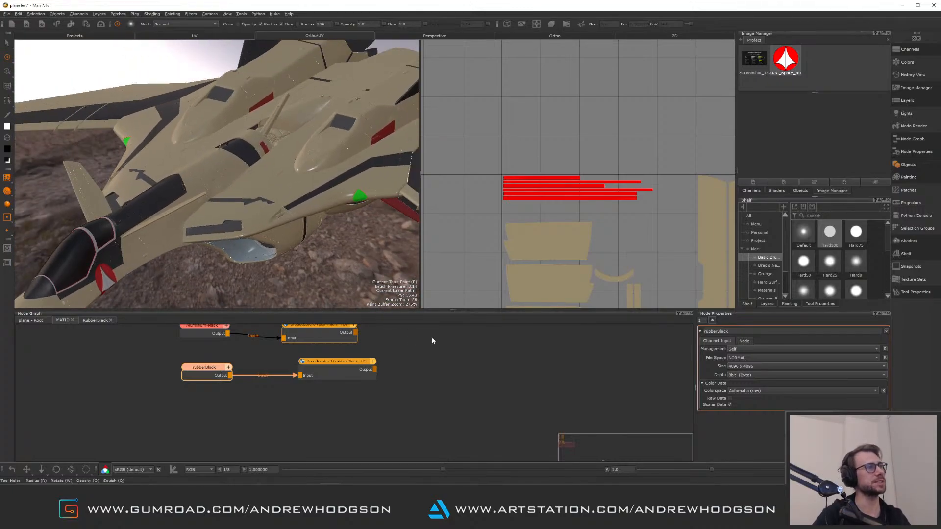
Return to the root node graph and auto-arrange the baked map nodes inside the SP Bakes backdrop
{"action": "left_click", "coordinate": [37, 321]}
{"action": "middle_click_drag", "start_coordinate": [382, 343], "coordinate": [395, 435]}
{"action": "middle_click_drag", "start_coordinate": [309, 351], "coordinate": [390, 387]}
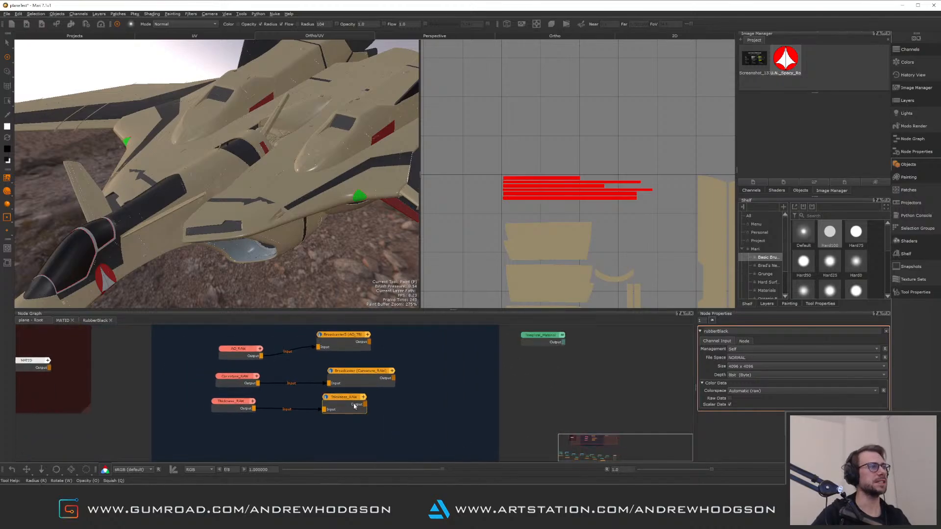
{"action": "scroll", "coordinate": [355, 406], "scroll_direction": "down", "scroll_amount": 2}
{"action": "scroll", "coordinate": [424, 435], "scroll_direction": "up", "scroll_amount": 4}
{"action": "middle_click_drag", "start_coordinate": [275, 372], "coordinate": [365, 428]}
{"action": "scroll", "coordinate": [308, 423], "scroll_direction": "up", "scroll_amount": 1}
{"action": "middle_click_drag", "start_coordinate": [310, 414], "coordinate": [335, 380]}
{"action": "left_click", "coordinate": [296, 347]}
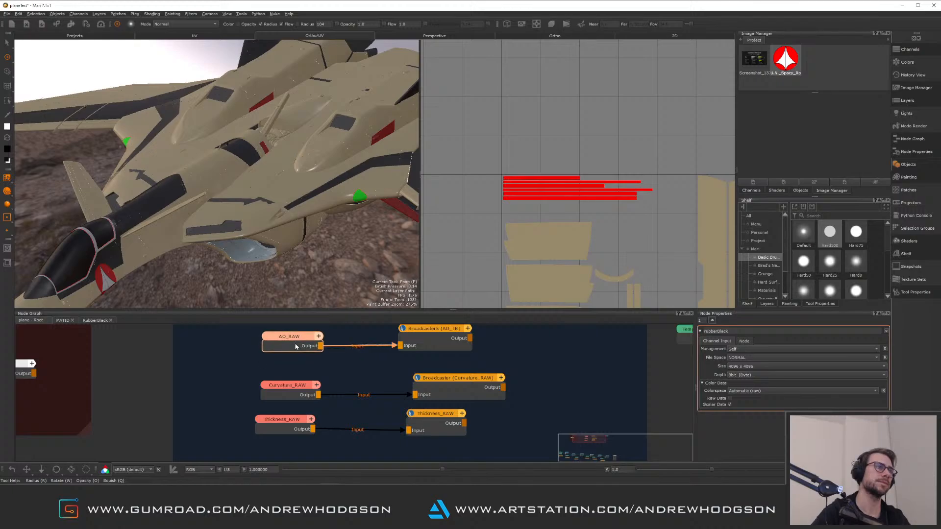
{"action": "left_click_drag", "start_coordinate": [302, 395], "coordinate": [305, 379]}
{"action": "scroll", "coordinate": [318, 368], "scroll_direction": "up", "scroll_amount": 1}
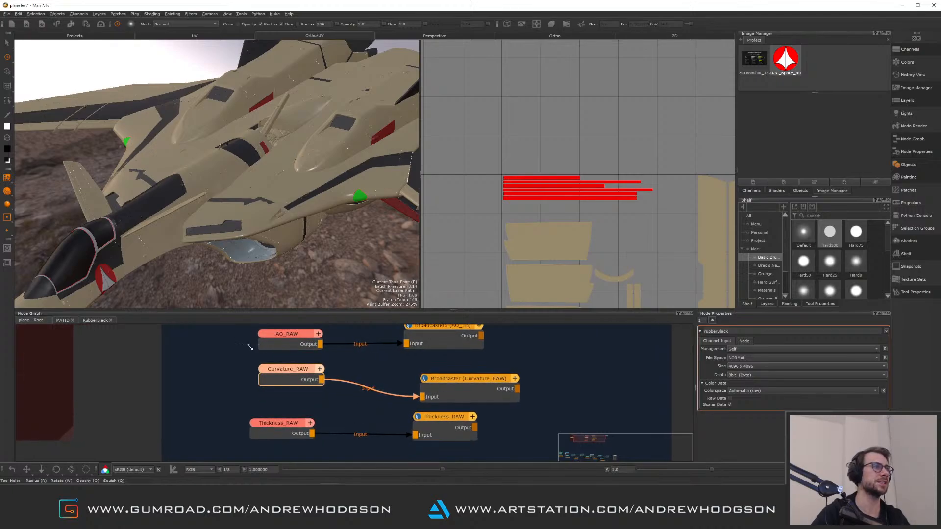
{"action": "right_click_drag", "start_coordinate": [250, 347], "coordinate": [234, 342], "text": "alt"}
{"action": "left_click_drag", "start_coordinate": [259, 333], "coordinate": [444, 421]}
{"action": "key", "text": "l"}
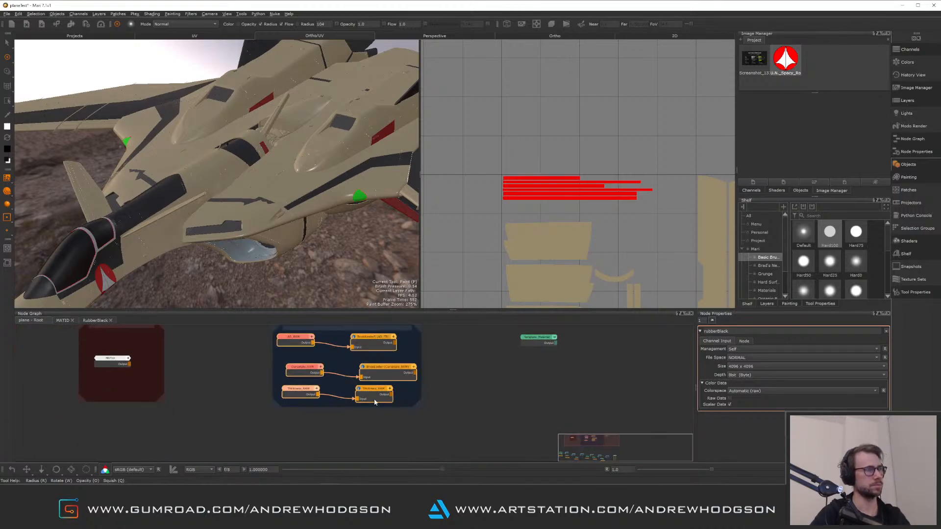
{"action": "left_click", "coordinate": [326, 420]}
{"action": "middle_click_drag", "start_coordinate": [314, 387], "coordinate": [378, 404]}
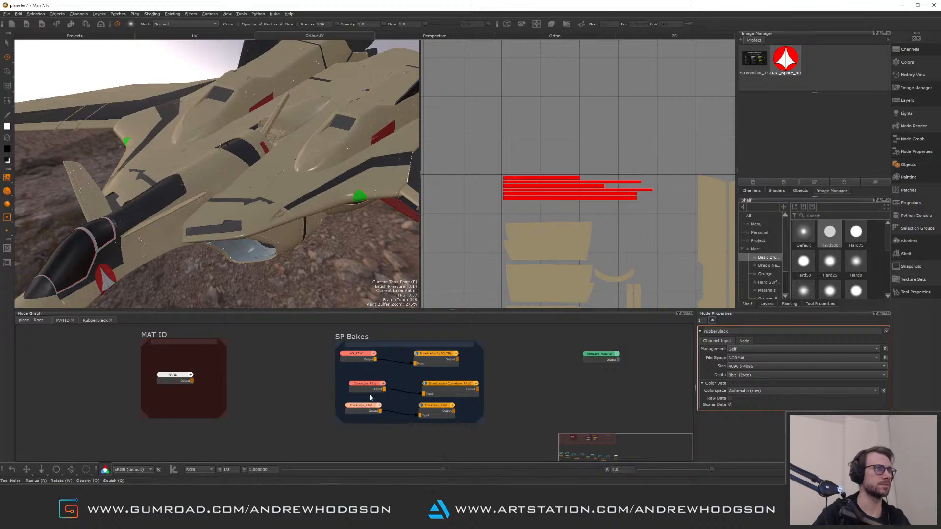
Tidy the node positions in the SP Bakes backdrop and move the green node beside it
{"action": "left_click_drag", "start_coordinate": [366, 391], "coordinate": [359, 378]}
{"action": "left_click_drag", "start_coordinate": [438, 386], "coordinate": [428, 379]}
{"action": "left_click_drag", "start_coordinate": [371, 374], "coordinate": [424, 403]}
{"action": "middle_click_drag", "start_coordinate": [352, 346], "coordinate": [362, 363]}
{"action": "left_click", "coordinate": [345, 358]}
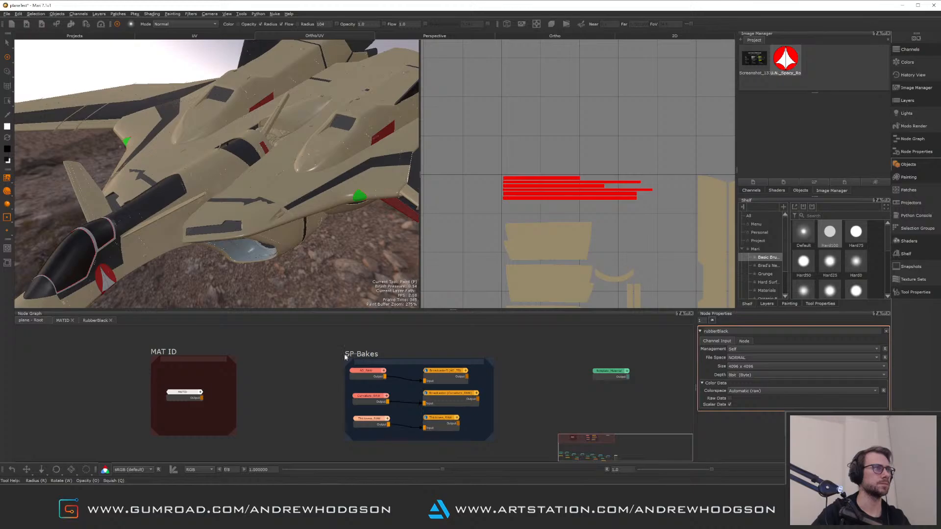
{"action": "left_click_drag", "start_coordinate": [420, 365], "coordinate": [322, 359]}
{"action": "left_click_drag", "start_coordinate": [592, 352], "coordinate": [419, 430]}
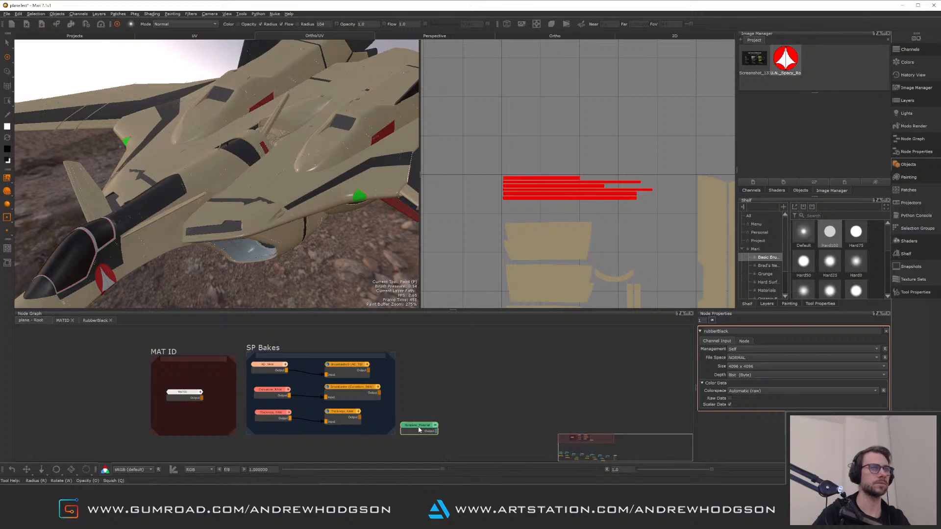
Reposition the backdrops and the material merge chain into a more compact node graph layout
{"action": "middle_click_drag", "start_coordinate": [491, 400], "coordinate": [548, 380], "text": "alt"}
{"action": "right_click_drag", "start_coordinate": [548, 381], "coordinate": [542, 349], "text": "alt"}
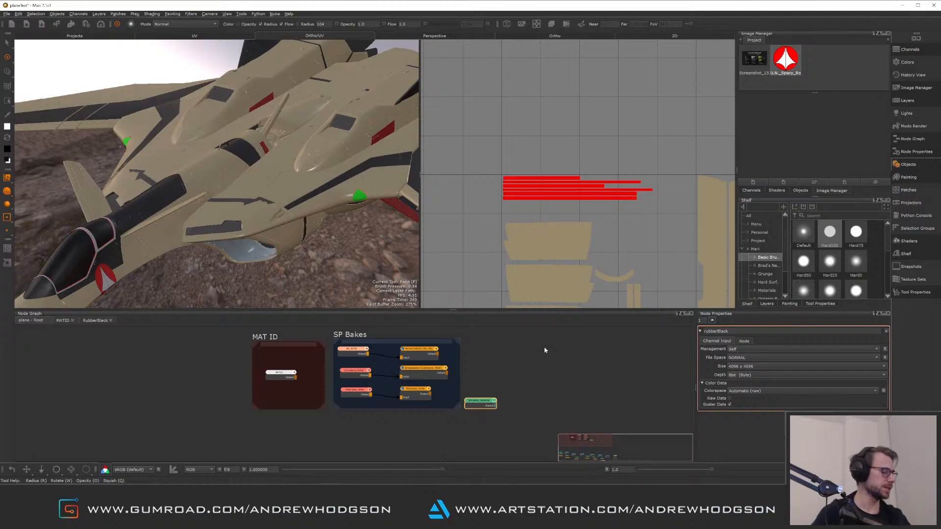
{"action": "middle_click_drag", "start_coordinate": [542, 412], "coordinate": [538, 335], "text": "alt"}
{"action": "middle_click_drag", "start_coordinate": [498, 387], "coordinate": [458, 330], "text": "alt"}
{"action": "right_click_drag", "start_coordinate": [477, 378], "coordinate": [490, 434], "text": "alt"}
{"action": "middle_click_drag", "start_coordinate": [397, 362], "coordinate": [347, 370], "text": "alt"}
{"action": "right_click_drag", "start_coordinate": [347, 370], "coordinate": [378, 417], "text": "alt"}
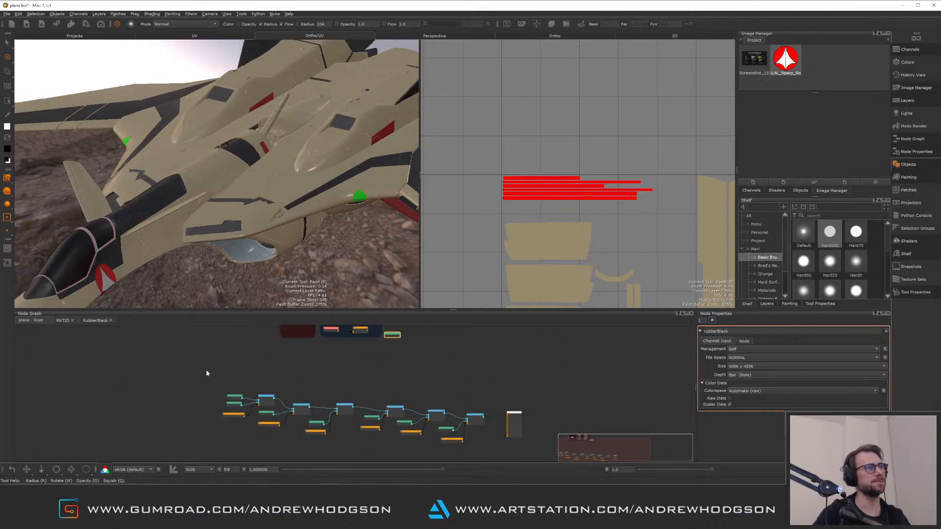
{"action": "left_click_drag", "start_coordinate": [207, 373], "coordinate": [424, 448]}
{"action": "left_click_drag", "start_coordinate": [475, 418], "coordinate": [444, 373]}
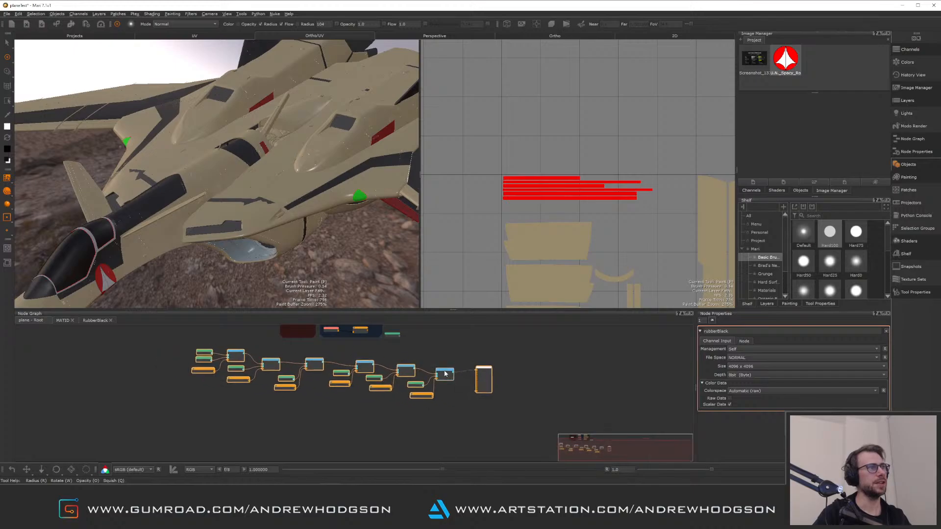
{"action": "left_click", "coordinate": [404, 424]}
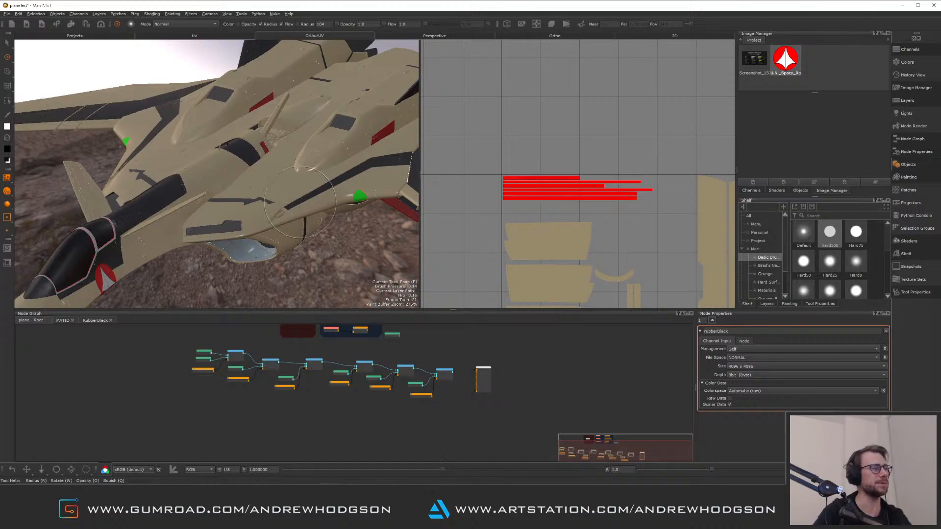
Zoom into the Multi Channel Merge chain to review its material and mask connections
{"action": "scroll", "coordinate": [345, 437], "scroll_direction": "down", "scroll_amount": 2}
{"action": "scroll", "coordinate": [299, 410], "scroll_direction": "up", "scroll_amount": 4}
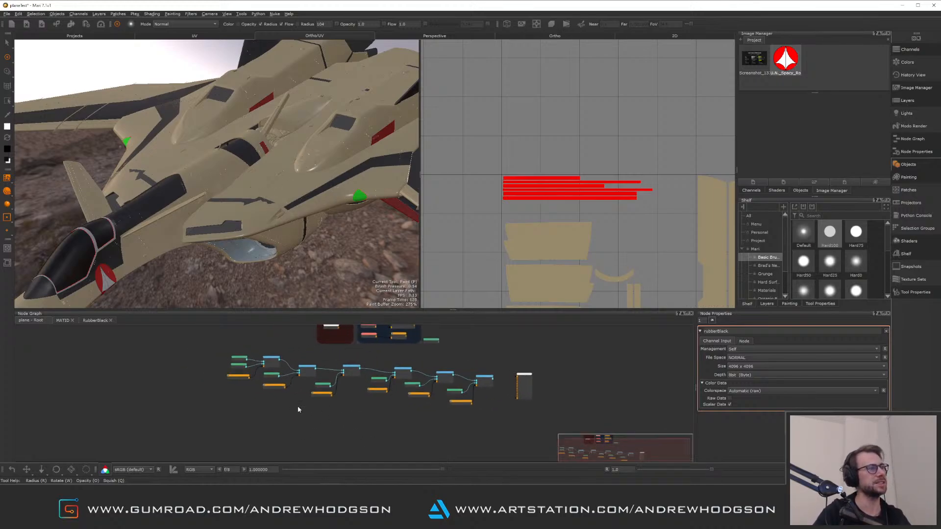
{"action": "scroll", "coordinate": [270, 400], "scroll_direction": "up", "scroll_amount": 5}
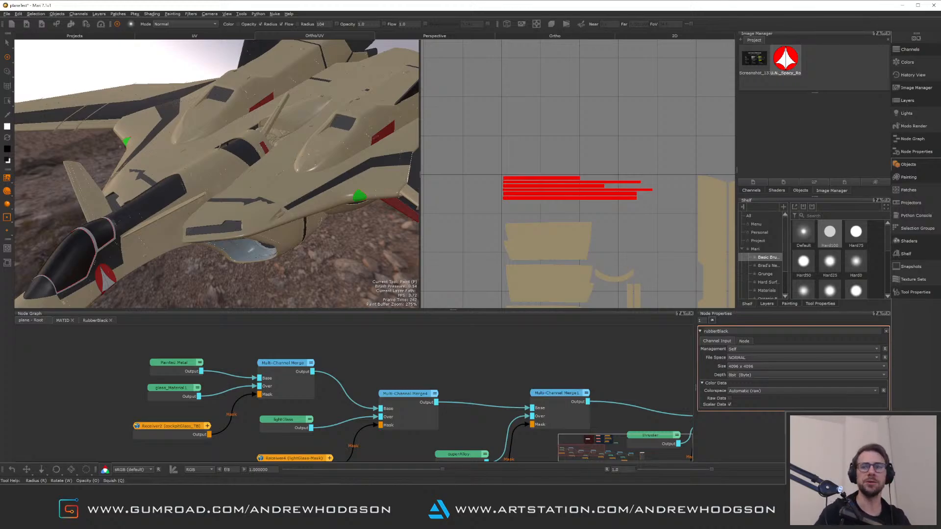
{"action": "middle_click_drag", "start_coordinate": [392, 361], "coordinate": [436, 367], "text": "alt"}
{"action": "mouse_move", "coordinate": [436, 366]}
{"action": "right_mouse_down", "text": "alt"}
{"action": "mouse_move", "coordinate": [395, 353]}
{"action": "mouse_move", "coordinate": [443, 378]}
{"action": "right_mouse_up", "text": "alt"}
{"action": "middle_click_drag", "start_coordinate": [410, 358], "coordinate": [361, 371], "text": "alt"}
{"action": "middle_click_drag", "start_coordinate": [421, 376], "coordinate": [440, 384]}
{"action": "scroll", "coordinate": [388, 360], "scroll_direction": "down", "scroll_amount": 3}
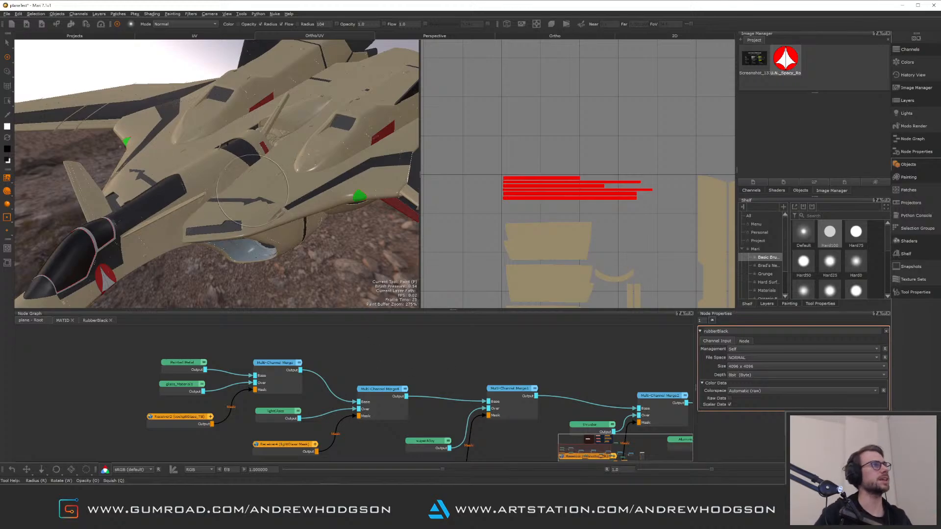
Orbit around the jet's cockpit to inspect the layered materials on the shaded model
{"action": "left_click_drag", "start_coordinate": [156, 110], "coordinate": [205, 191], "text": "alt"}
{"action": "right_click_drag", "start_coordinate": [204, 191], "coordinate": [264, 189], "text": "alt"}
{"action": "middle_click_drag", "start_coordinate": [122, 211], "coordinate": [255, 172], "text": "alt"}
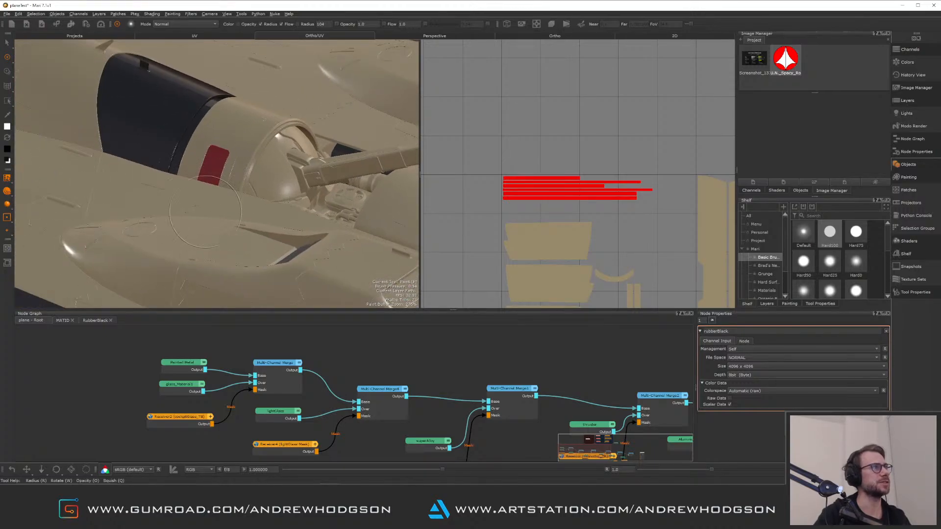
{"action": "right_click_drag", "start_coordinate": [216, 173], "coordinate": [142, 170], "text": "alt"}
{"action": "mouse_move", "coordinate": [141, 170]}
{"action": "left_mouse_down", "text": "alt"}
{"action": "mouse_move", "coordinate": [294, 211]}
{"action": "mouse_move", "coordinate": [318, 189]}
{"action": "mouse_move", "coordinate": [368, 184]}
{"action": "left_mouse_up", "text": "alt"}
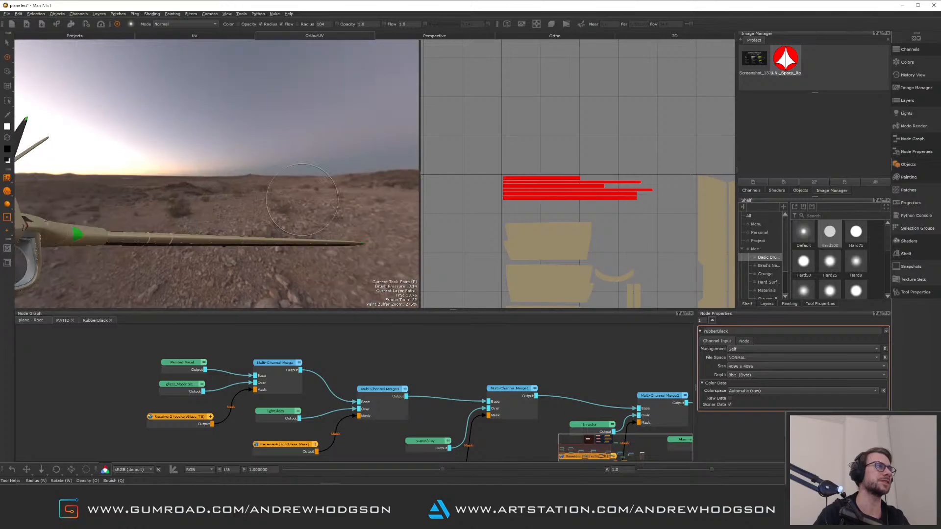
{"action": "middle_click_drag", "start_coordinate": [118, 177], "coordinate": [217, 218], "text": "alt"}
{"action": "mouse_move", "coordinate": [217, 218]}
{"action": "left_mouse_down", "text": "alt"}
{"action": "mouse_move", "coordinate": [230, 211]}
{"action": "mouse_move", "coordinate": [245, 221]}
{"action": "mouse_move", "coordinate": [215, 175]}
{"action": "left_mouse_up", "text": "alt"}
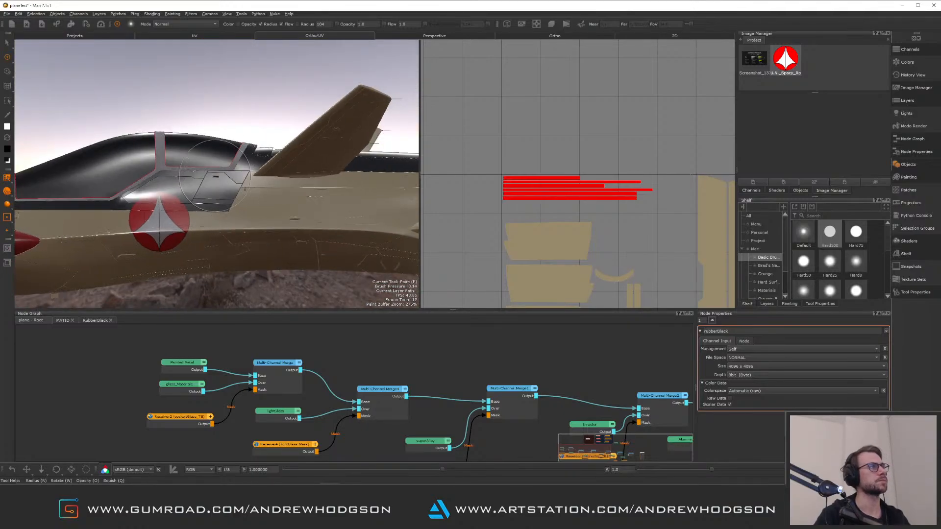
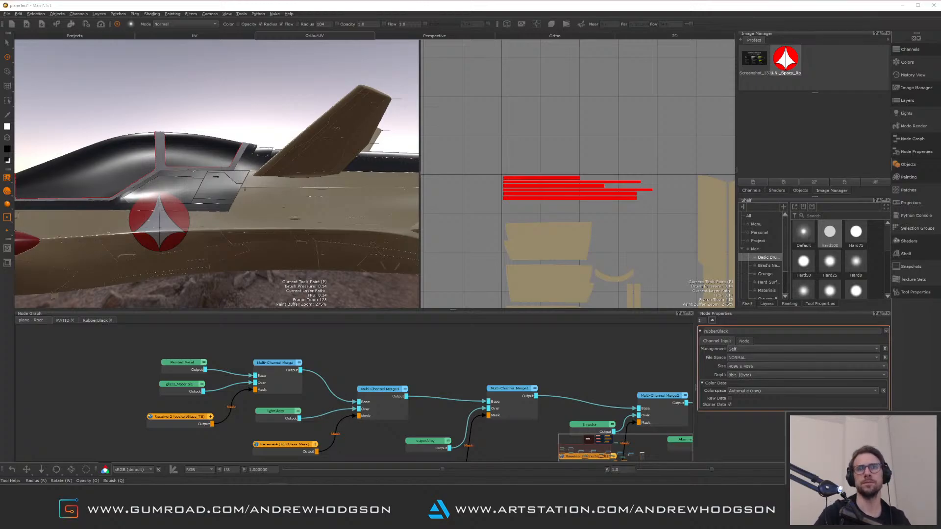
Orbit around the jet's fuselage in the paint viewport to examine the panel area beside the green light
{"action": "right_click_drag", "start_coordinate": [305, 186], "coordinate": [299, 166], "text": "alt"}
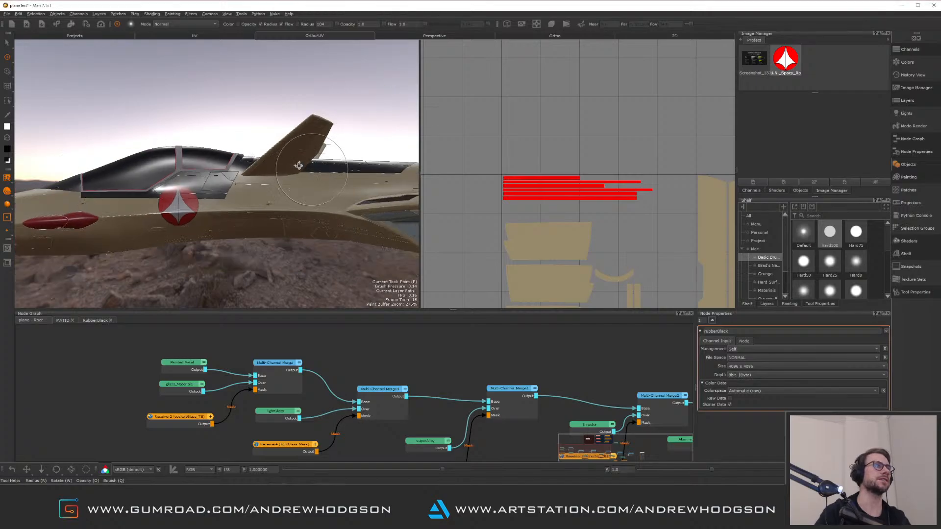
{"action": "middle_click_drag", "start_coordinate": [298, 166], "coordinate": [171, 164], "text": "alt"}
{"action": "left_click_drag", "start_coordinate": [170, 164], "coordinate": [231, 152], "text": "alt"}
{"action": "middle_click_drag", "start_coordinate": [231, 152], "coordinate": [115, 87], "text": "alt"}
{"action": "right_click_drag", "start_coordinate": [115, 87], "coordinate": [325, 248], "text": "alt"}
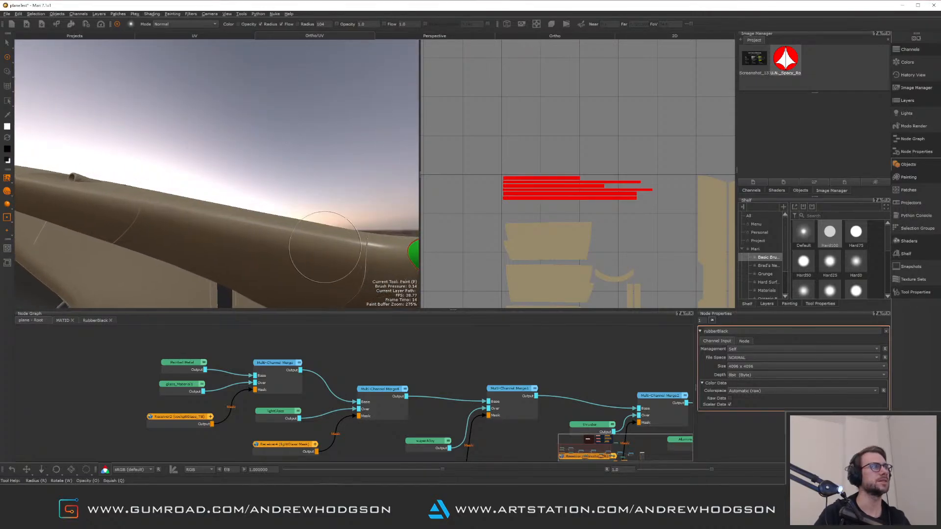
{"action": "left_click_drag", "start_coordinate": [326, 248], "coordinate": [300, 248], "text": "alt"}
{"action": "middle_click_drag", "start_coordinate": [301, 248], "coordinate": [263, 173], "text": "alt"}
{"action": "left_click_drag", "start_coordinate": [262, 172], "coordinate": [304, 204], "text": "alt"}
{"action": "middle_click_drag", "start_coordinate": [304, 203], "coordinate": [269, 155], "text": "alt"}
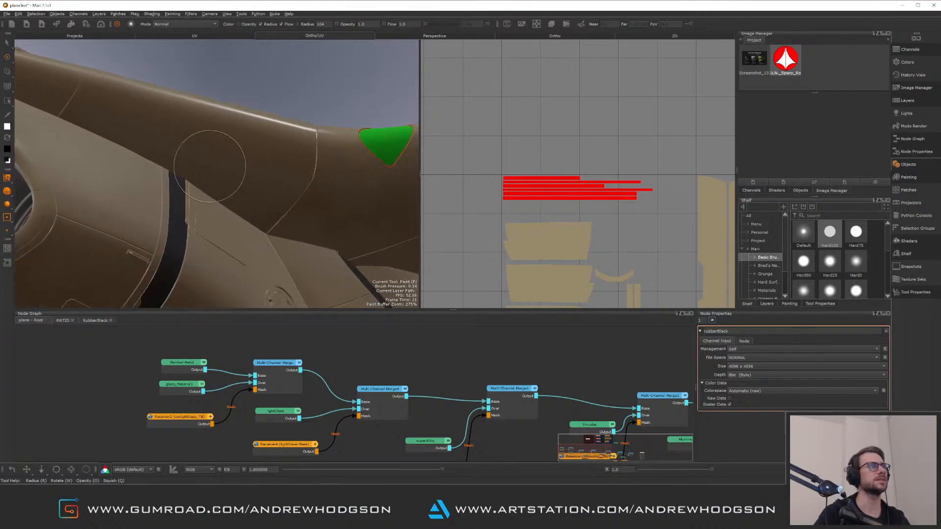
{"action": "left_click_drag", "start_coordinate": [276, 207], "coordinate": [285, 205], "text": "alt"}
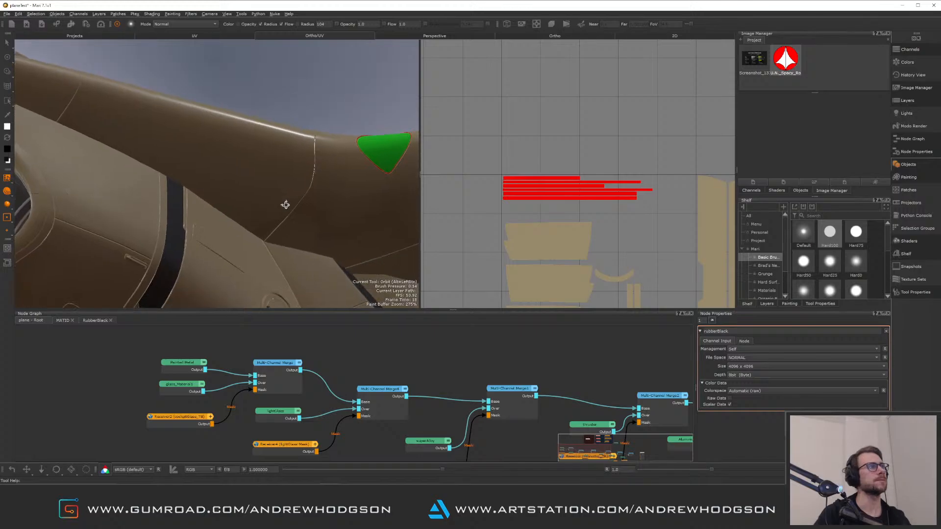
Switch to Maya and select the hexagonal access panel on the jet's fuselage
{"action": "left_click", "coordinate": [304, 520]}
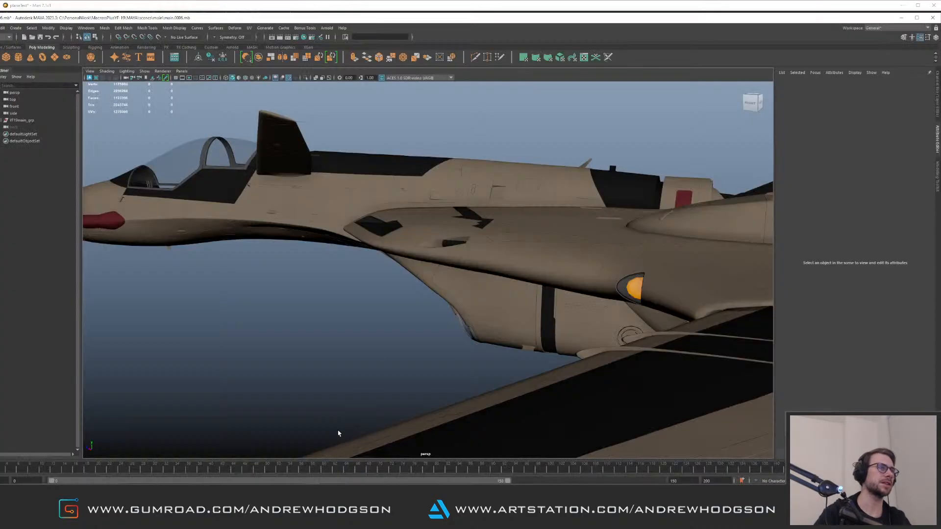
{"action": "left_click_drag", "start_coordinate": [387, 304], "coordinate": [342, 233], "text": "alt"}
{"action": "right_click_drag", "start_coordinate": [342, 234], "coordinate": [487, 265], "text": "alt"}
{"action": "left_click_drag", "start_coordinate": [488, 265], "coordinate": [387, 338], "text": "alt"}
{"action": "middle_click_drag", "start_coordinate": [388, 338], "coordinate": [428, 374], "text": "alt"}
{"action": "right_click_drag", "start_coordinate": [428, 374], "coordinate": [480, 360], "text": "alt"}
{"action": "left_click", "coordinate": [375, 303]}
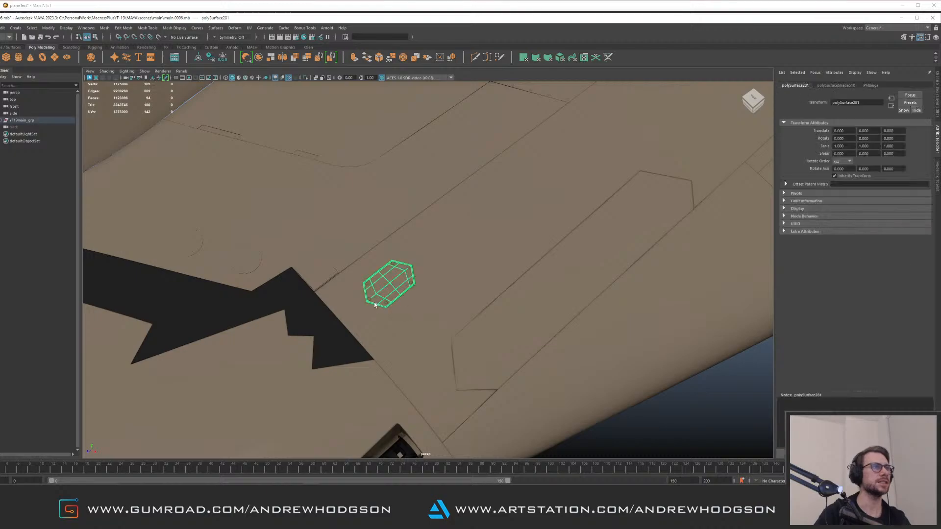
Select the panel's bolt spheres along with it, group them together and unparent the group
{"action": "right_click_drag", "start_coordinate": [375, 302], "coordinate": [436, 314], "text": "alt"}
{"action": "left_click", "coordinate": [293, 338], "text": "shift"}
{"action": "left_click", "coordinate": [330, 346], "text": "shift"}
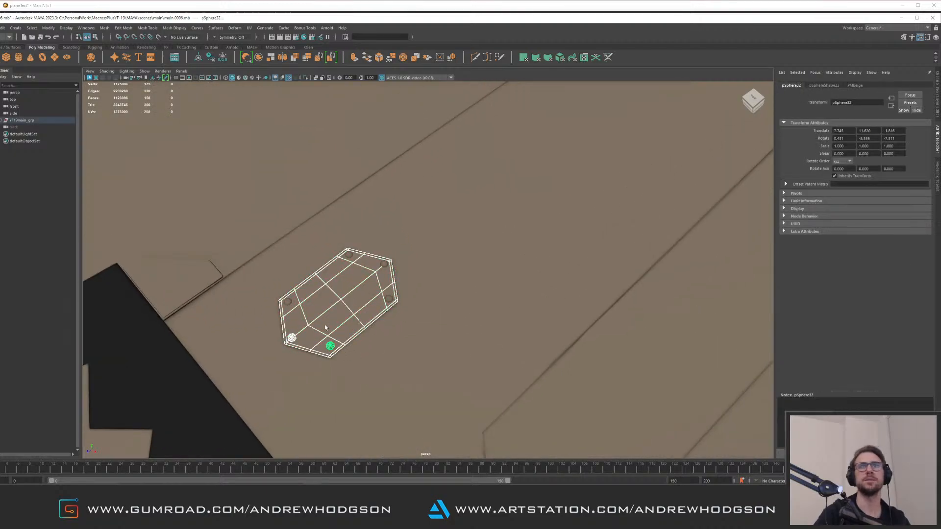
{"action": "left_click", "coordinate": [288, 302], "text": "shift"}
{"action": "left_click", "coordinate": [349, 257], "text": "shift"}
{"action": "left_click", "coordinate": [385, 268], "text": "shift"}
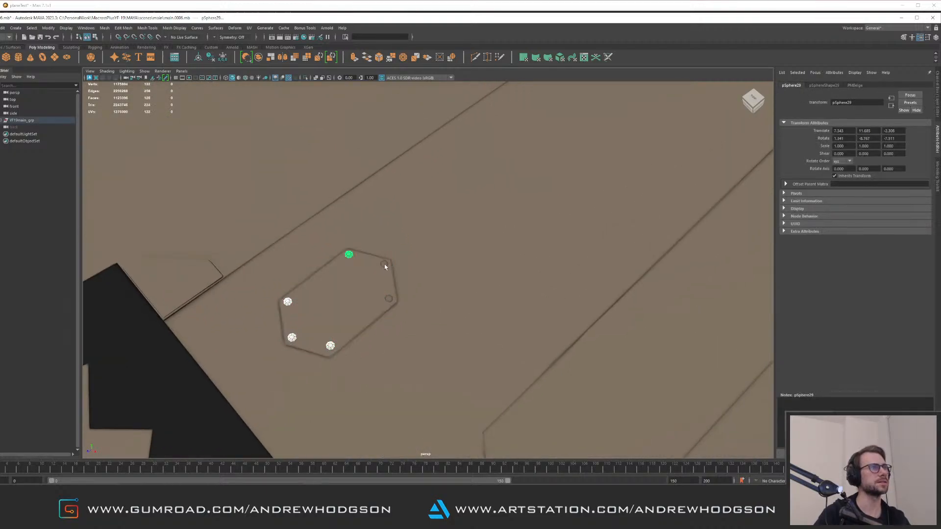
{"action": "key", "text": "ctrl+z"}
{"action": "left_click", "coordinate": [385, 264], "text": "shift"}
{"action": "left_click", "coordinate": [392, 298], "text": "shift"}
{"action": "left_click_drag", "start_coordinate": [466, 294], "coordinate": [337, 252], "text": "alt"}
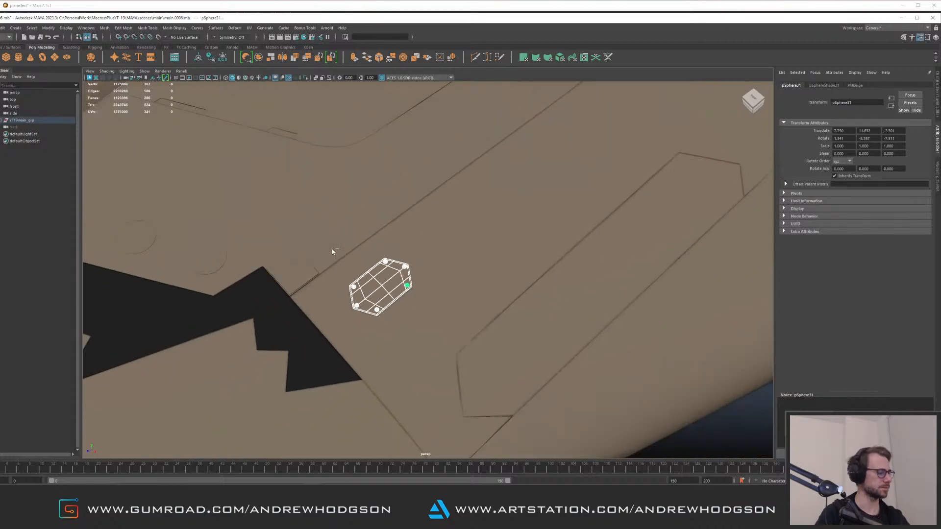
{"action": "key", "text": "ctrl+g"}
{"action": "key", "text": "shift+p"}
{"action": "key", "text": "w"}
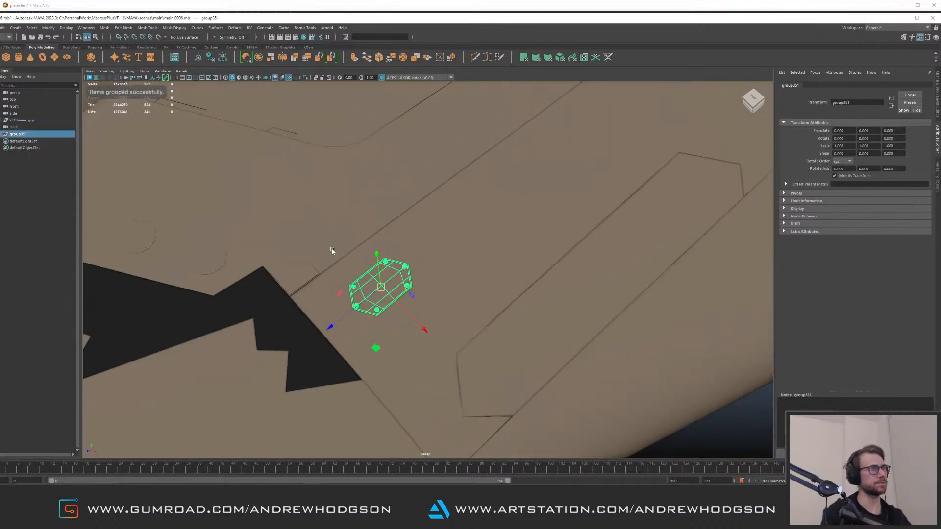
Move and rotate the new panel group to reposition it against the fuselage underside
{"action": "scroll", "coordinate": [401, 292], "scroll_direction": "down", "scroll_amount": 5}
{"action": "left_click_drag", "start_coordinate": [400, 292], "coordinate": [462, 212], "text": "alt"}
{"action": "key", "text": "e"}
{"action": "key", "text": "w"}
{"action": "left_click_drag", "start_coordinate": [454, 171], "coordinate": [519, 223]}
{"action": "key", "text": "f"}
{"action": "left_click_drag", "start_coordinate": [364, 230], "coordinate": [446, 254], "text": "alt"}
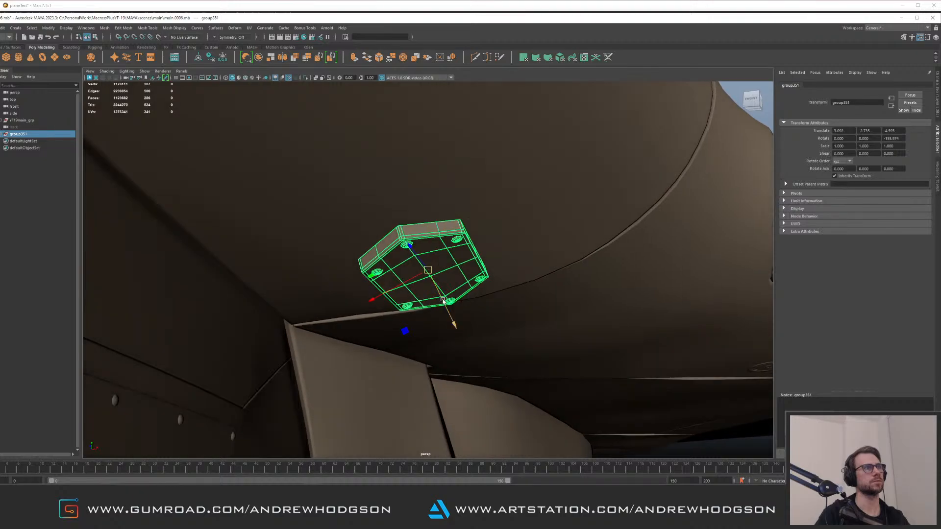
{"action": "left_click_drag", "start_coordinate": [448, 314], "coordinate": [393, 219]}
{"action": "key", "text": "e"}
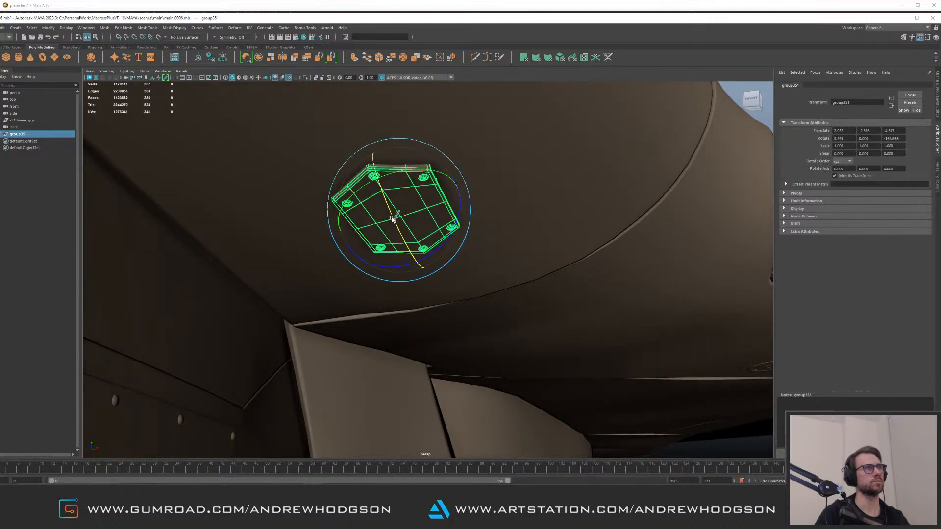
Nudge the panel group's position, deselect it and orbit to check its placement on the fuselage
{"action": "key", "text": "w"}
{"action": "left_click_drag", "start_coordinate": [514, 234], "coordinate": [509, 267], "text": "alt"}
{"action": "right_click_drag", "start_coordinate": [509, 245], "coordinate": [282, 218], "text": "alt"}
{"action": "left_click_drag", "start_coordinate": [281, 218], "coordinate": [399, 199], "text": "alt"}
{"action": "left_click", "coordinate": [533, 187]}
{"action": "right_click_drag", "start_coordinate": [533, 187], "coordinate": [271, 214], "text": "alt"}
{"action": "mouse_move", "coordinate": [271, 214]}
{"action": "left_mouse_down", "text": "alt"}
{"action": "mouse_move", "coordinate": [284, 248]}
{"action": "mouse_move", "coordinate": [288, 216]}
{"action": "left_mouse_up", "text": "alt"}
{"action": "right_click_drag", "start_coordinate": [289, 216], "coordinate": [432, 231], "text": "alt"}
{"action": "middle_click_drag", "start_coordinate": [432, 231], "coordinate": [371, 222], "text": "alt"}
{"action": "right_click_drag", "start_coordinate": [370, 222], "coordinate": [521, 274], "text": "alt"}
{"action": "left_click_drag", "start_coordinate": [412, 260], "coordinate": [406, 237], "text": "alt"}
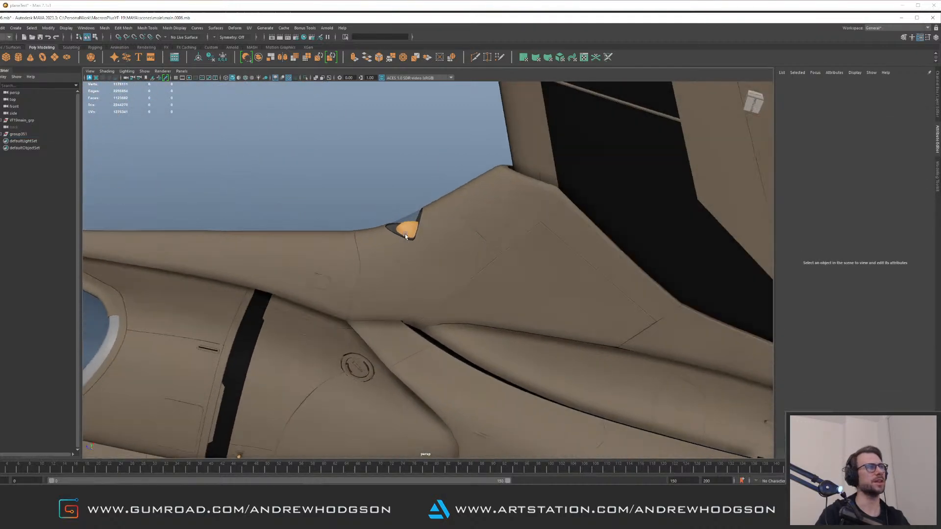
Select the hexagonal panel mesh, isolate it and unparent its bolt spheres from it
{"action": "right_click_drag", "start_coordinate": [406, 236], "coordinate": [431, 263], "text": "alt"}
{"action": "left_click_drag", "start_coordinate": [431, 263], "coordinate": [473, 260], "text": "alt"}
{"action": "right_click_drag", "start_coordinate": [395, 254], "coordinate": [464, 275], "text": "alt"}
{"action": "left_click_drag", "start_coordinate": [464, 275], "coordinate": [469, 260], "text": "alt"}
{"action": "right_click_drag", "start_coordinate": [468, 260], "coordinate": [492, 278], "text": "alt"}
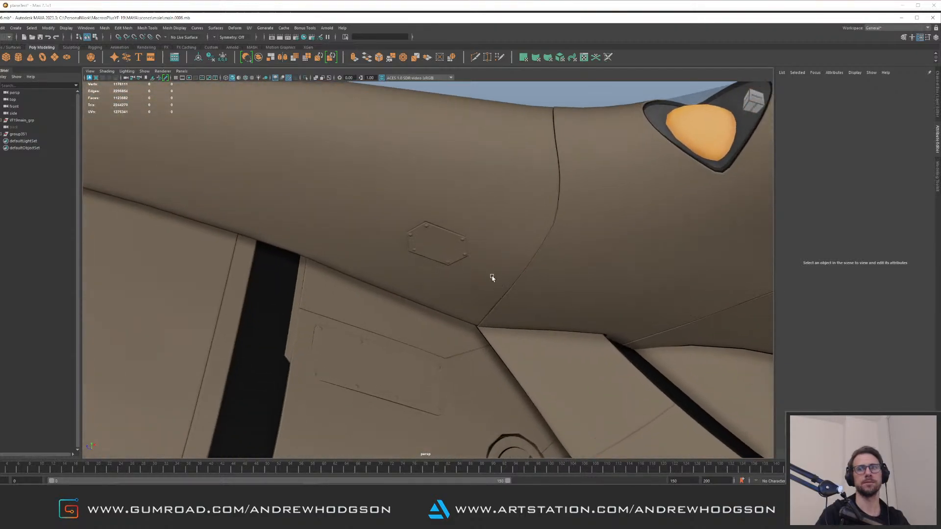
{"action": "left_click_drag", "start_coordinate": [492, 278], "coordinate": [445, 254], "text": "alt"}
{"action": "left_click", "coordinate": [445, 253]}
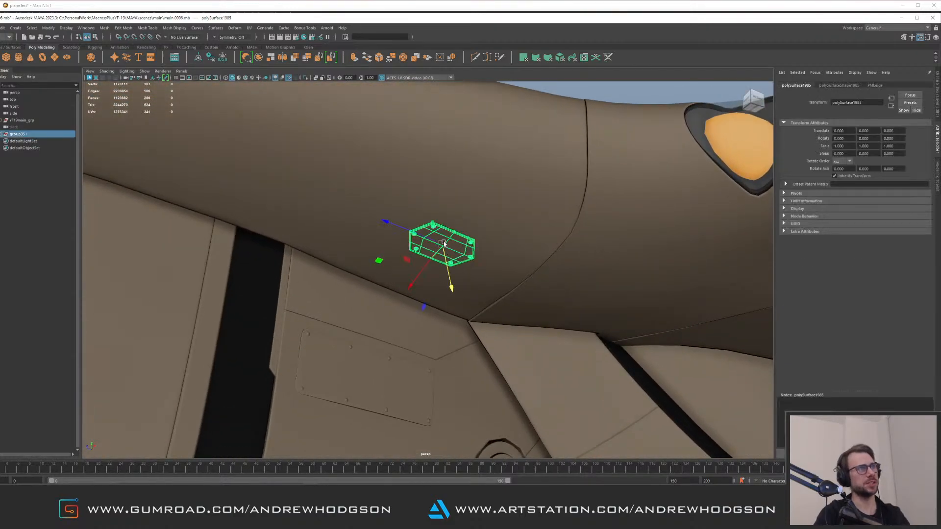
{"action": "key", "text": "ctrl+1"}
{"action": "left_click", "coordinate": [456, 234]}
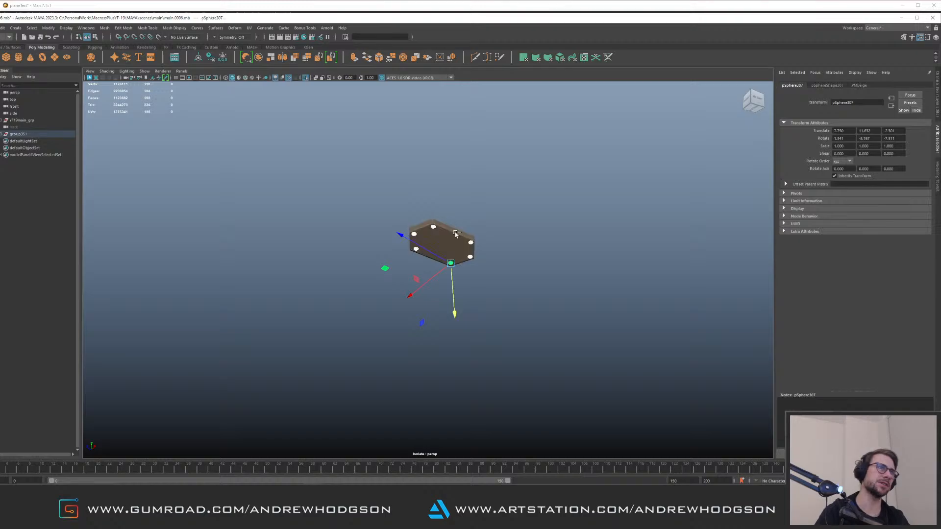
{"action": "key", "text": "shift+p"}
{"action": "left_click", "coordinate": [448, 254]}
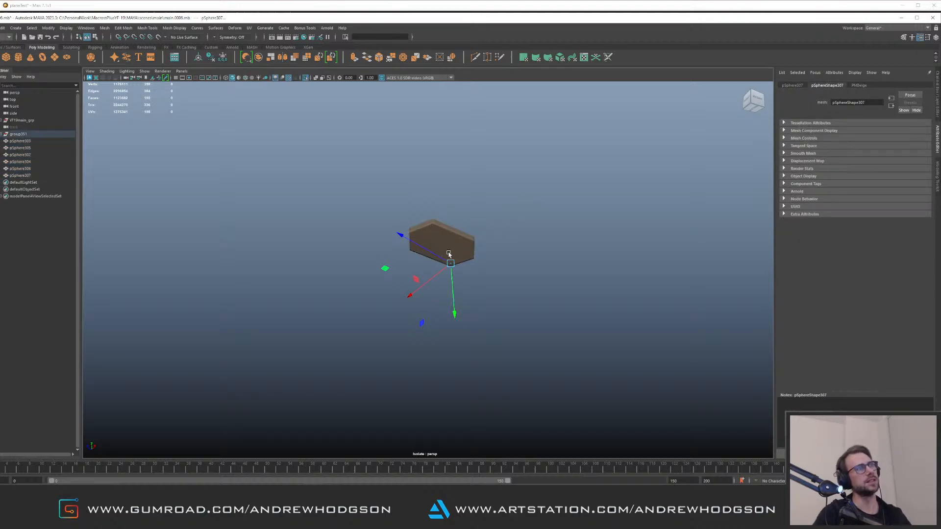
{"action": "left_click", "coordinate": [449, 254]}
{"action": "key", "text": "ctrl+1"}
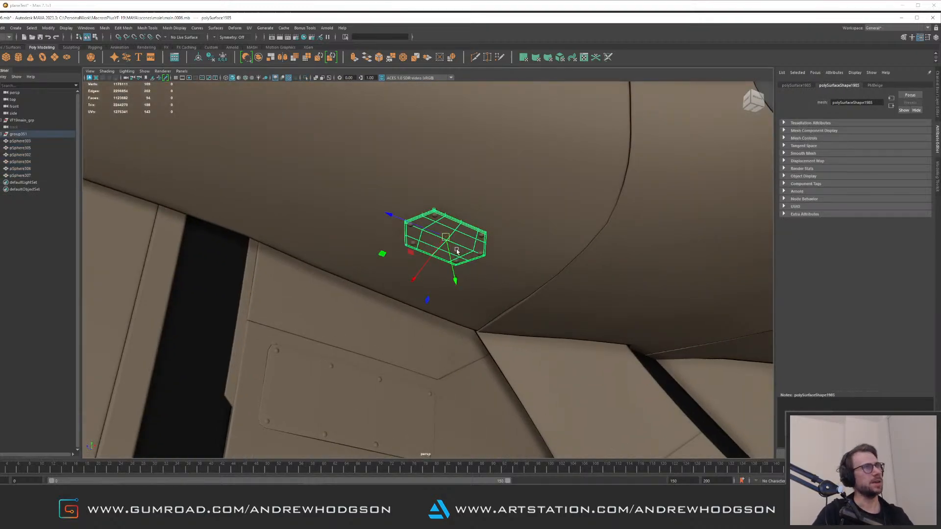
Select the panel group and the five bolt spheres in the outliner and group them together
{"action": "left_click_drag", "start_coordinate": [455, 235], "coordinate": [475, 278], "text": "alt"}
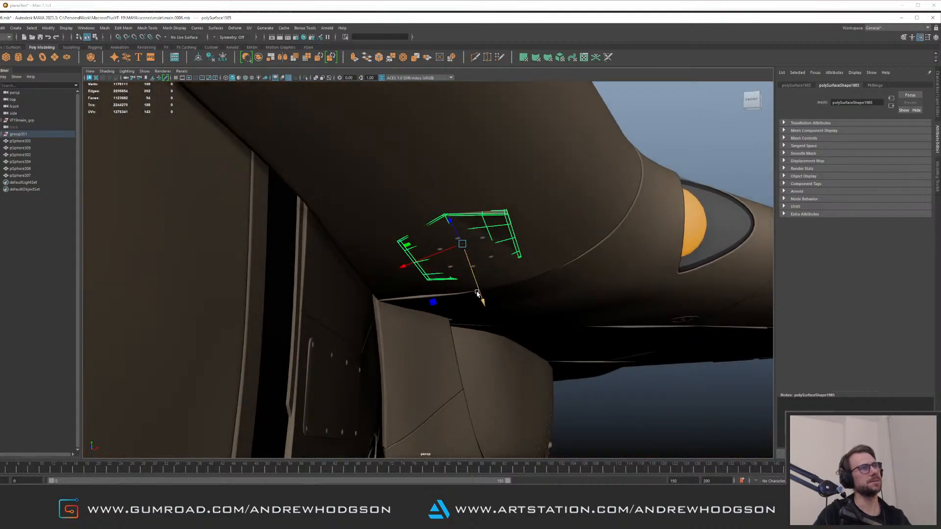
{"action": "left_click_drag", "start_coordinate": [485, 285], "coordinate": [452, 260], "text": "alt"}
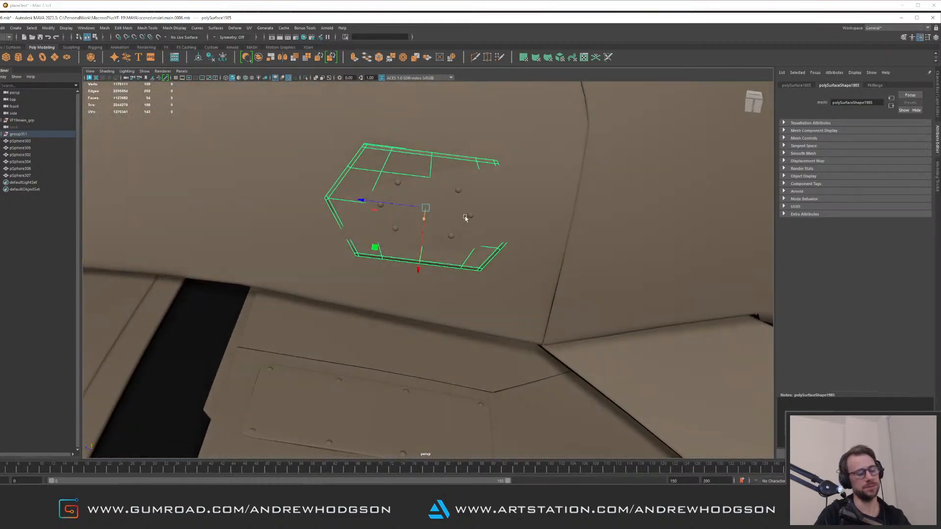
{"action": "key", "text": "Up"}
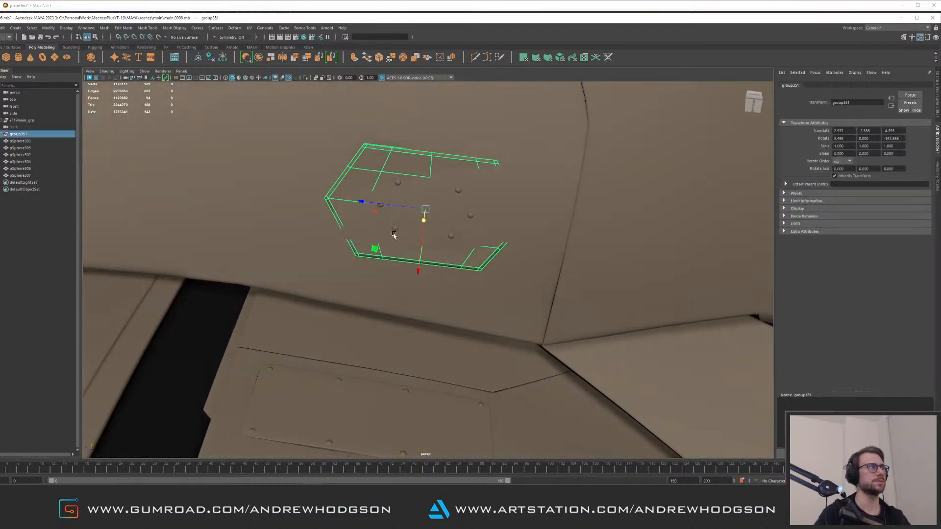
{"action": "left_click", "coordinate": [22, 176]}
{"action": "left_click", "coordinate": [36, 140], "text": "shift"}
{"action": "left_click_drag", "start_coordinate": [271, 189], "coordinate": [345, 208], "text": "alt"}
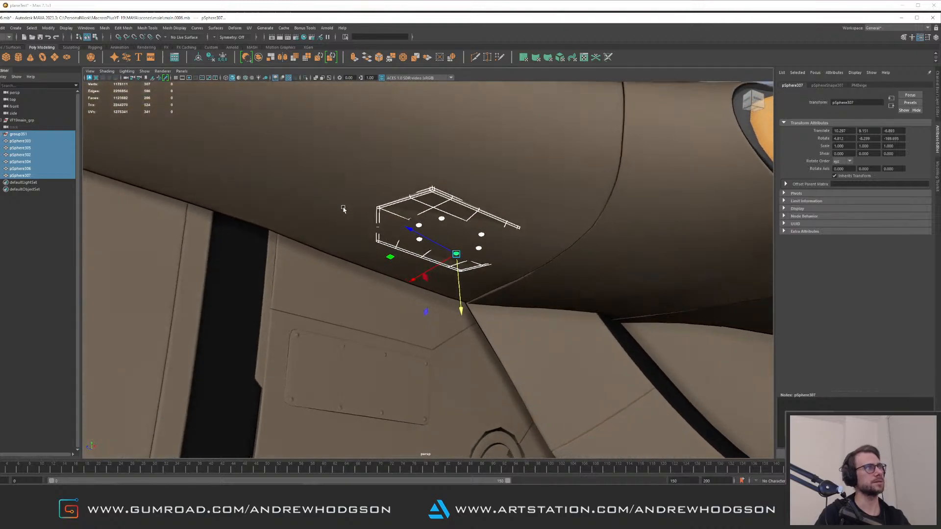
{"action": "key", "text": "ctrl+g"}
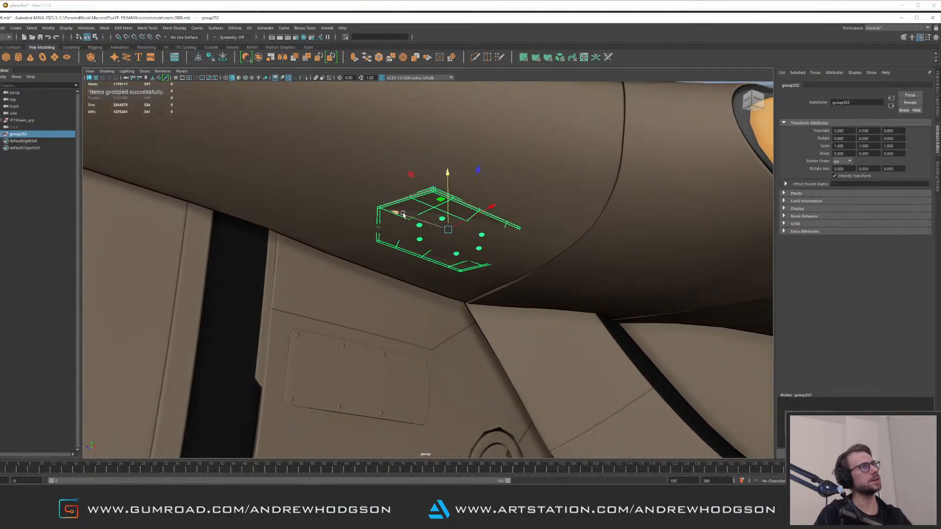
{"action": "key", "text": "ctrl+1"}
{"action": "key", "text": "ctrl+1"}
{"action": "left_click_drag", "start_coordinate": [448, 200], "coordinate": [448, 203]}
{"action": "left_click_drag", "start_coordinate": [392, 205], "coordinate": [301, 196], "text": "alt"}
{"action": "left_click_drag", "start_coordinate": [372, 193], "coordinate": [432, 252]}
{"action": "left_click_drag", "start_coordinate": [439, 212], "coordinate": [438, 236]}
{"action": "scroll", "coordinate": [438, 236], "scroll_direction": "down", "scroll_amount": 2}
{"action": "left_click", "coordinate": [566, 155]}
{"action": "scroll", "coordinate": [303, 196], "scroll_direction": "down", "scroll_amount": 5}
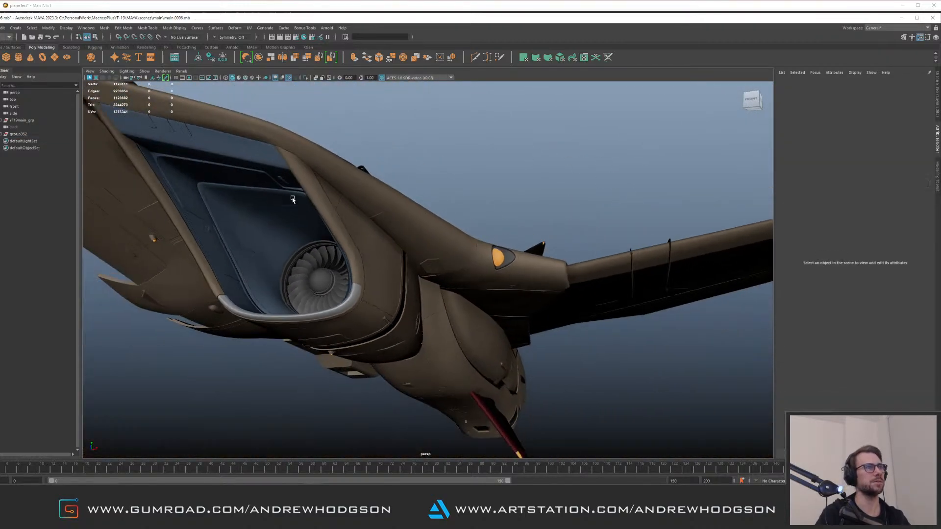
Orbit around the jet's underside and fuselage to review the regrouped panel
{"action": "left_click_drag", "start_coordinate": [292, 197], "coordinate": [344, 206], "text": "alt"}
{"action": "right_click_drag", "start_coordinate": [345, 206], "coordinate": [298, 211], "text": "alt"}
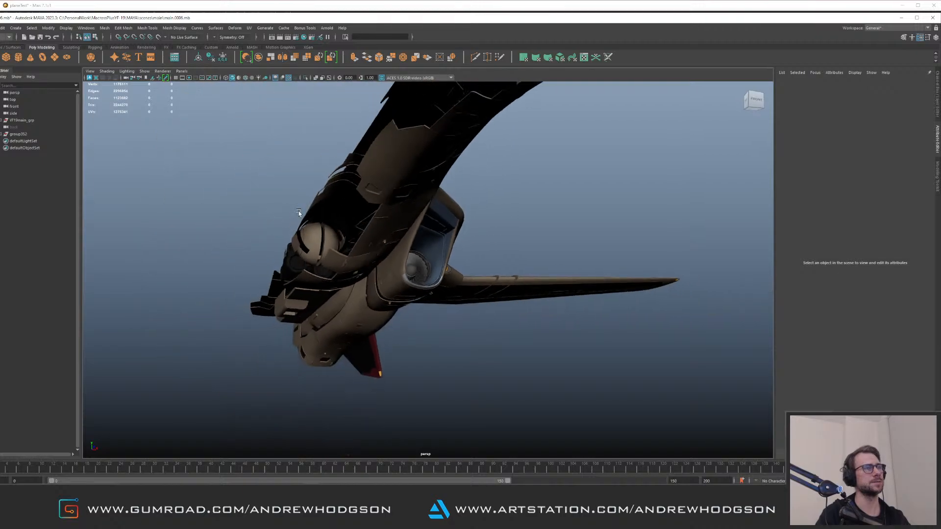
{"action": "left_click_drag", "start_coordinate": [357, 220], "coordinate": [313, 241], "text": "alt"}
{"action": "right_click_drag", "start_coordinate": [313, 242], "coordinate": [512, 235], "text": "alt"}
{"action": "left_click_drag", "start_coordinate": [499, 235], "coordinate": [420, 178], "text": "alt"}
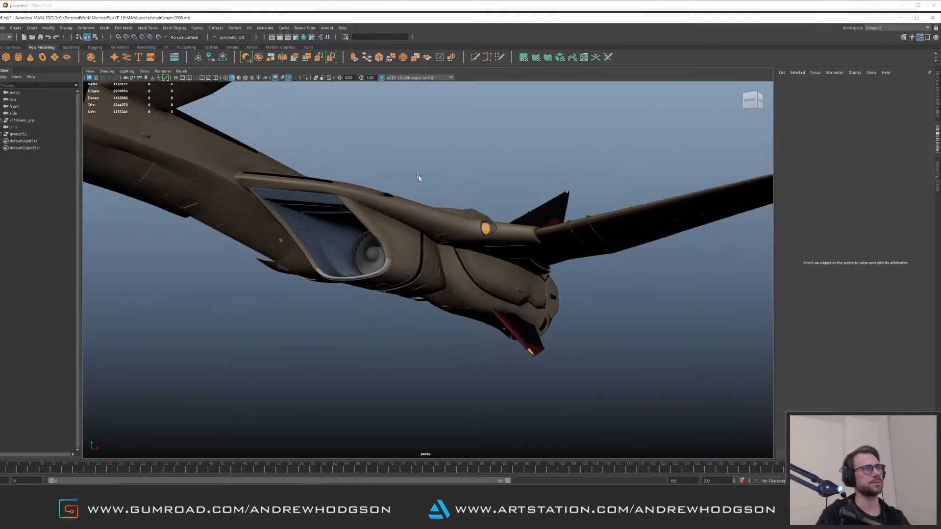
{"action": "right_click_drag", "start_coordinate": [420, 177], "coordinate": [497, 206], "text": "alt"}
{"action": "left_click_drag", "start_coordinate": [498, 206], "coordinate": [392, 240], "text": "alt"}
{"action": "right_click_drag", "start_coordinate": [392, 240], "coordinate": [411, 211], "text": "alt"}
{"action": "middle_click_drag", "start_coordinate": [410, 211], "coordinate": [425, 250], "text": "alt"}
{"action": "left_click_drag", "start_coordinate": [425, 250], "coordinate": [419, 241], "text": "alt"}
Select the new panel group, then move and rotate it to sit flush on the fuselage surface
{"action": "left_click", "coordinate": [419, 241]}
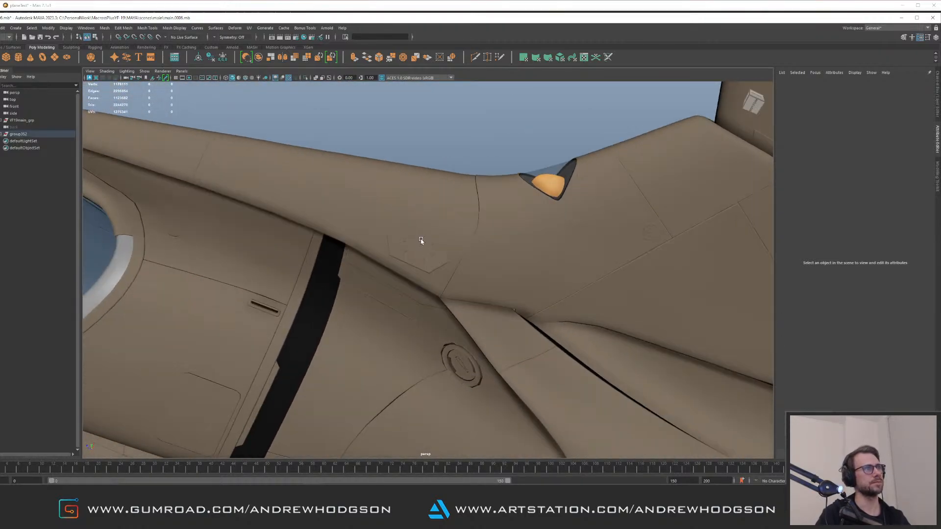
{"action": "key", "text": "Up"}
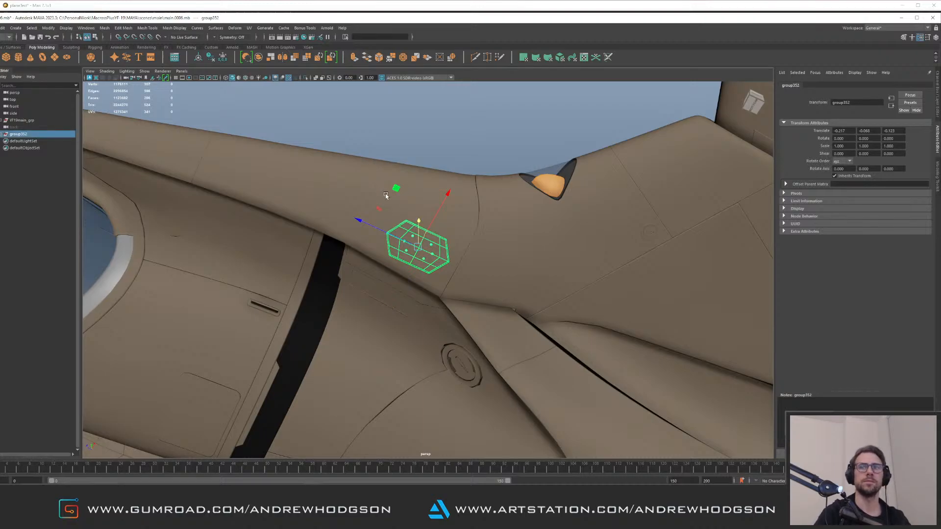
{"action": "left_click_drag", "start_coordinate": [387, 197], "coordinate": [388, 216], "text": "alt"}
{"action": "scroll", "coordinate": [387, 216], "scroll_direction": "up", "scroll_amount": 2}
{"action": "key", "text": "e"}
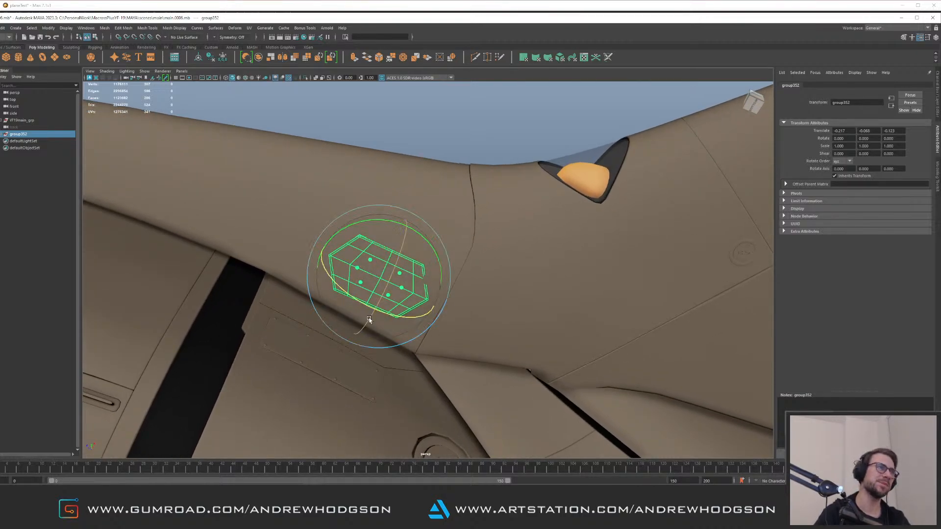
{"action": "left_click_drag", "start_coordinate": [401, 300], "coordinate": [388, 278]}
{"action": "key", "text": "w"}
{"action": "mouse_move", "coordinate": [396, 233]}
{"action": "left_mouse_down"}
{"action": "mouse_move", "coordinate": [400, 221]}
{"action": "mouse_move", "coordinate": [369, 260]}
{"action": "mouse_move", "coordinate": [388, 272]}
{"action": "mouse_move", "coordinate": [387, 286]}
{"action": "mouse_move", "coordinate": [394, 237]}
{"action": "left_mouse_up"}
{"action": "left_click", "coordinate": [463, 178]}
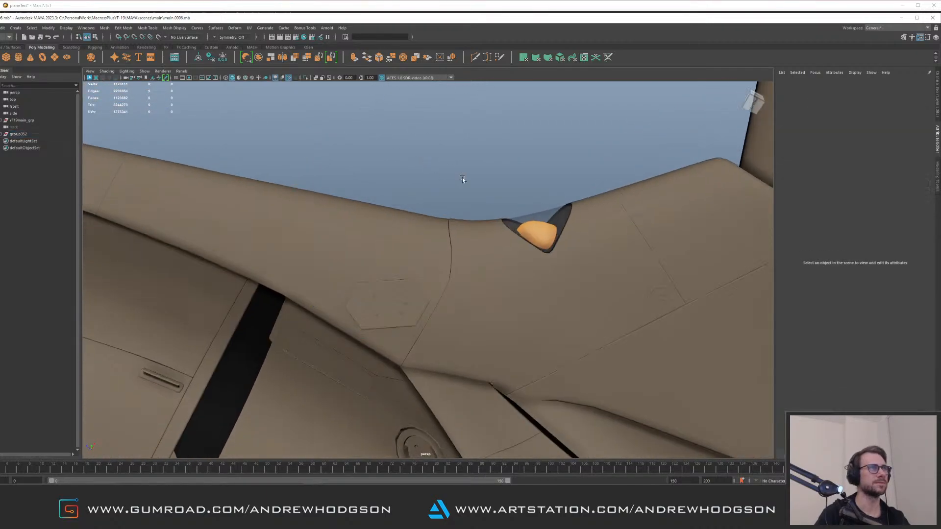
Orbit around the fuselage to check the repositioned panel beside the orange light
{"action": "left_click_drag", "start_coordinate": [461, 181], "coordinate": [412, 256], "text": "alt"}
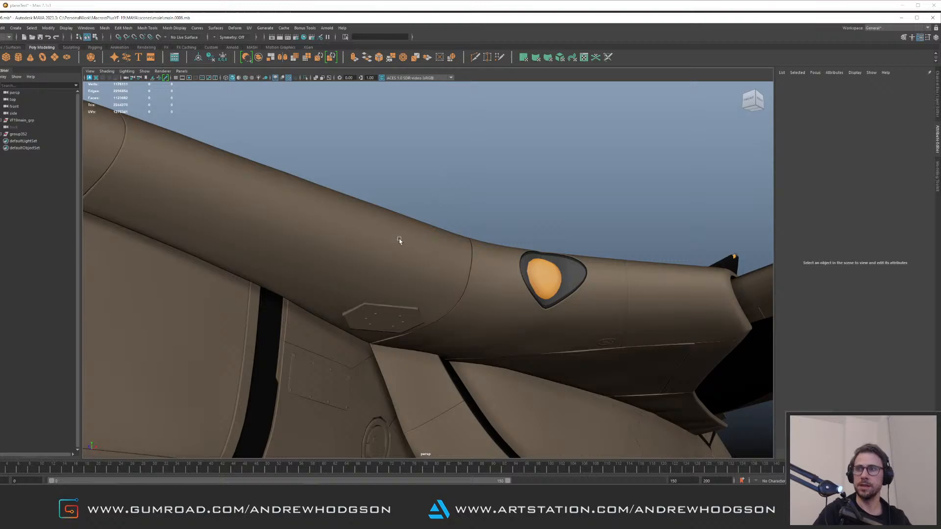
{"action": "right_click_drag", "start_coordinate": [398, 239], "coordinate": [434, 255], "text": "alt"}
{"action": "left_click_drag", "start_coordinate": [435, 254], "coordinate": [439, 238], "text": "alt"}
{"action": "right_click_drag", "start_coordinate": [439, 239], "coordinate": [469, 250], "text": "alt"}
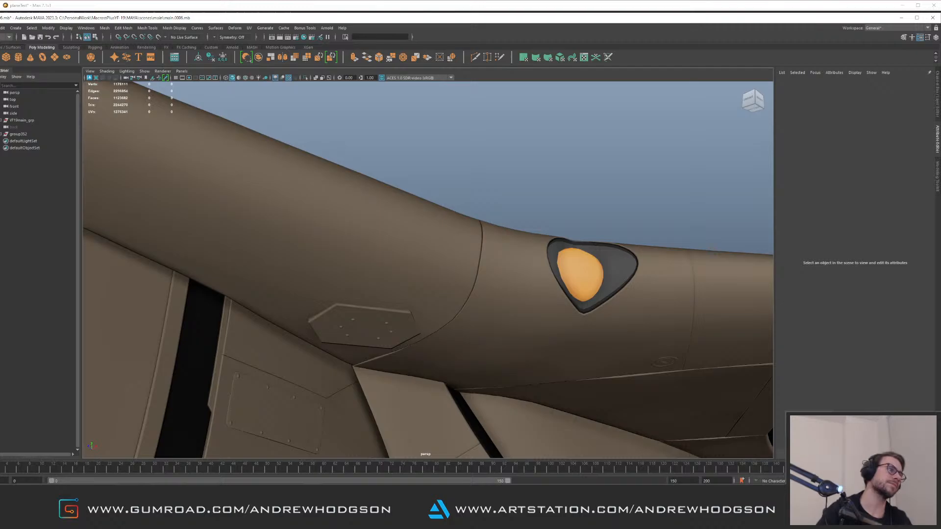
Switch back to Mari and save the current project
{"action": "key", "text": "super+e"}
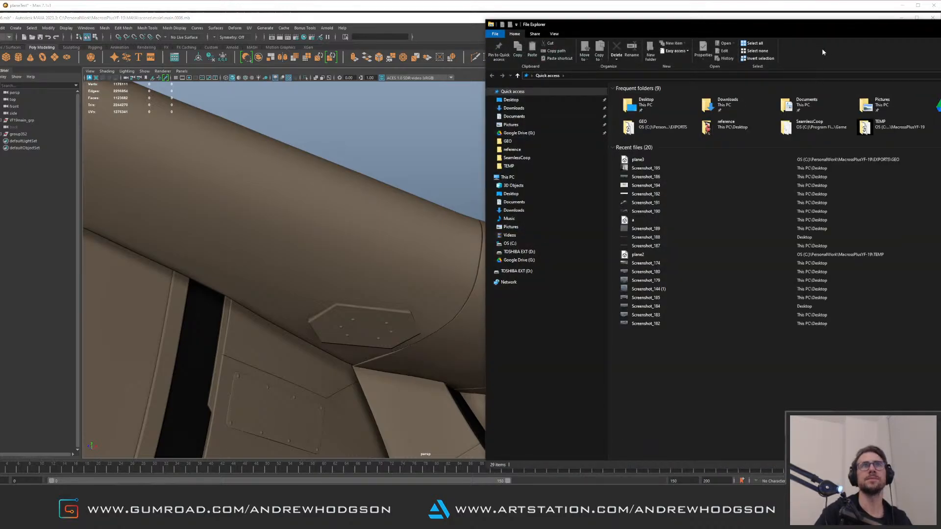
{"action": "left_click_drag", "start_coordinate": [801, 36], "coordinate": [940, 147]}
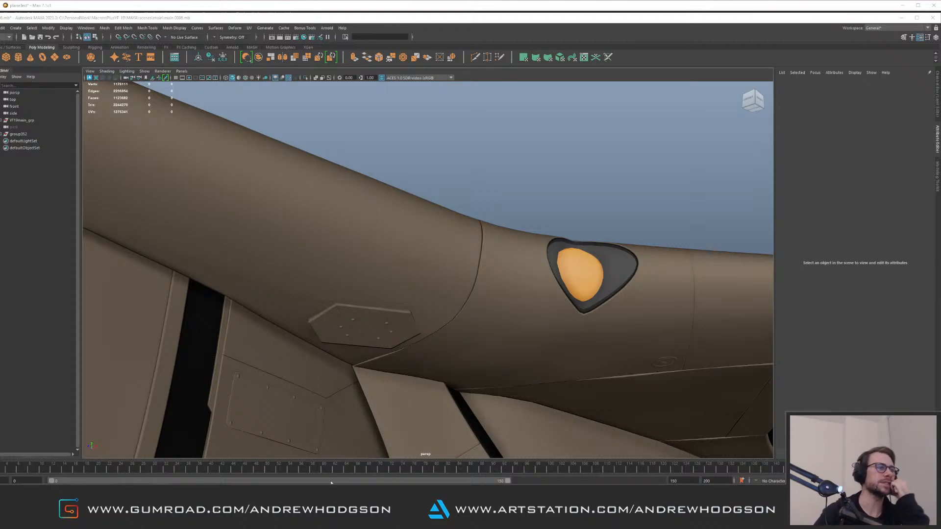
{"action": "key", "text": "alt+Tab"}
{"action": "left_click", "coordinate": [7, 13]}
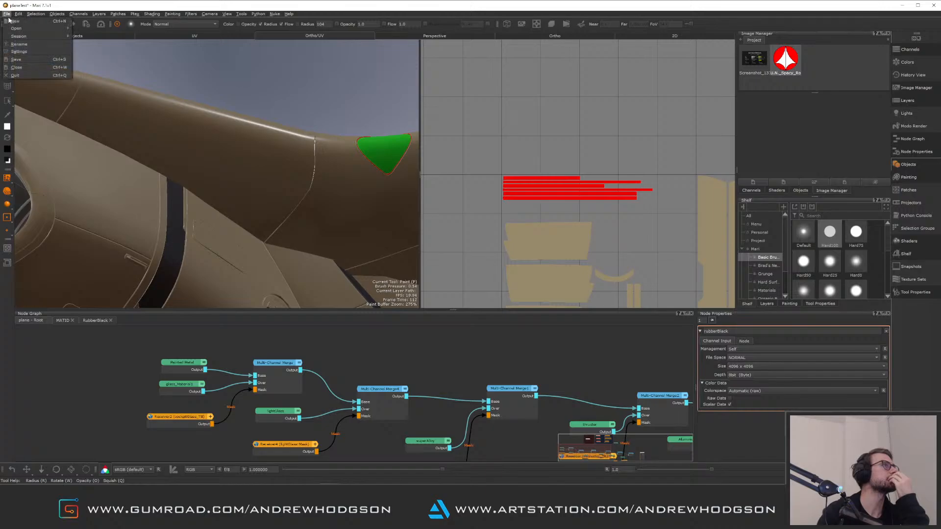
{"action": "mouse_move", "coordinate": [51, 29]}
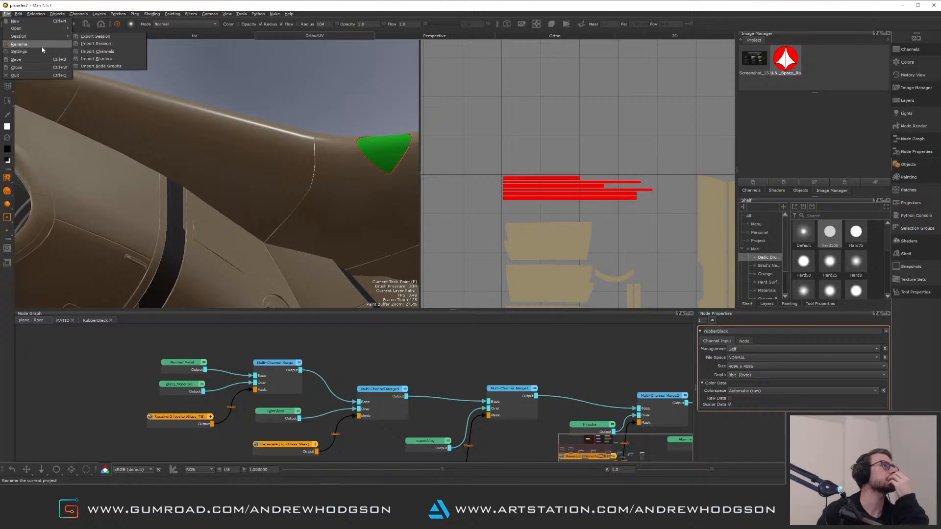
{"action": "left_click", "coordinate": [33, 59]}
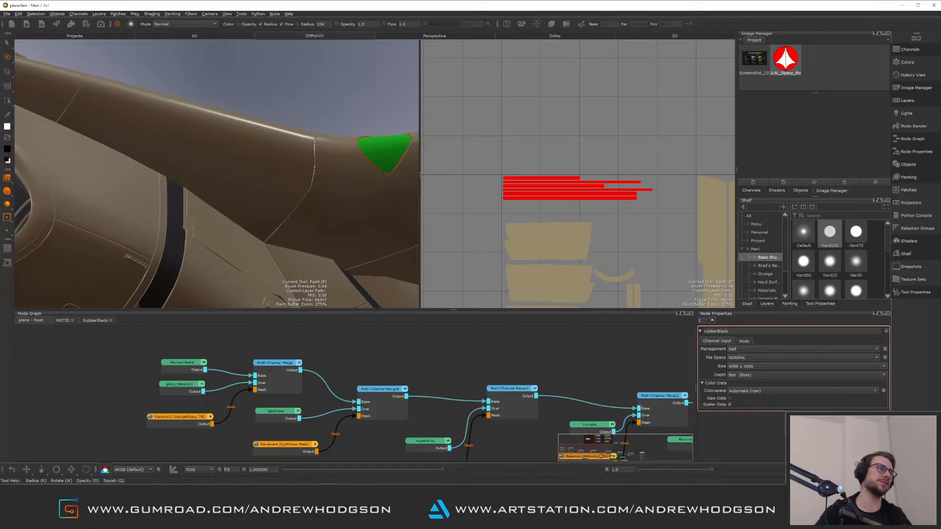
Navigate the 3D view around the fuselage to examine the side cannon area
{"action": "left_click_drag", "start_coordinate": [162, 218], "coordinate": [212, 220], "text": "alt"}
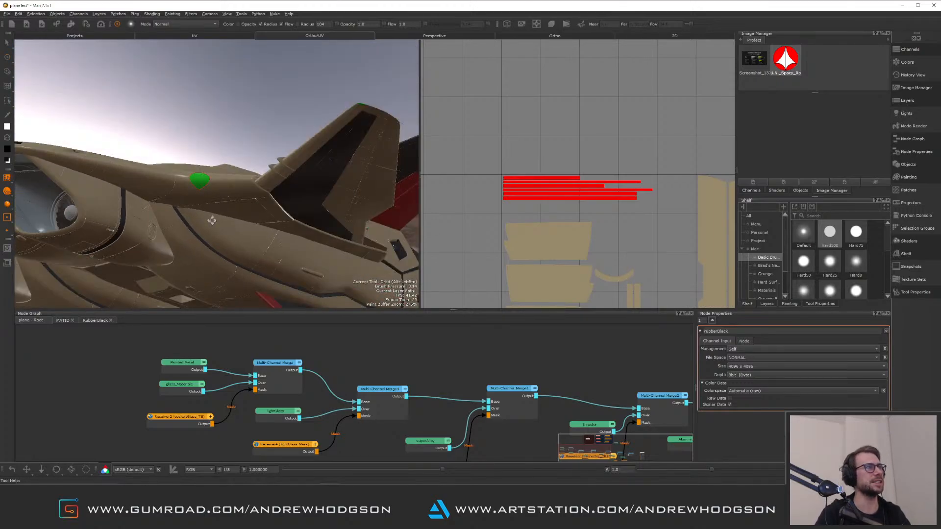
{"action": "middle_click_drag", "start_coordinate": [212, 220], "coordinate": [250, 221], "text": "alt"}
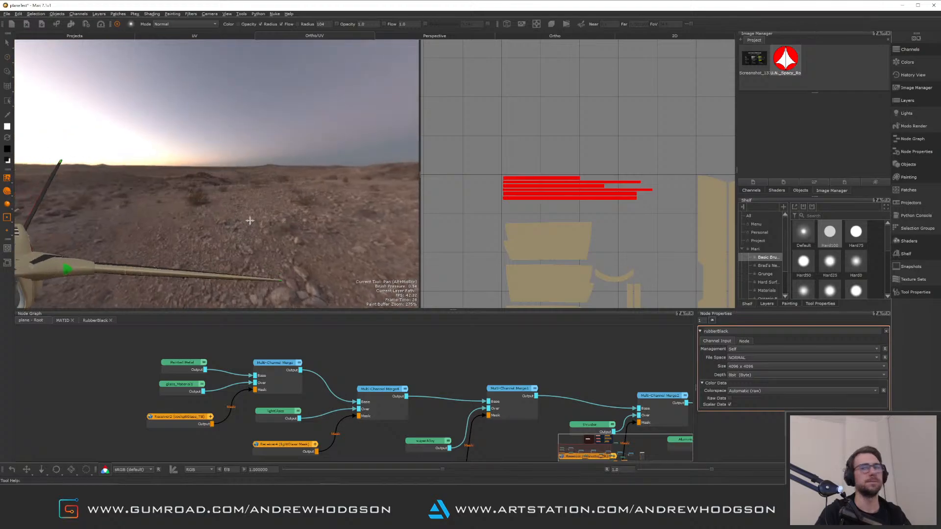
{"action": "mouse_move", "coordinate": [249, 221]}
{"action": "left_mouse_down", "text": "alt"}
{"action": "mouse_move", "coordinate": [251, 209]}
{"action": "mouse_move", "coordinate": [262, 226]}
{"action": "left_mouse_up", "text": "alt"}
{"action": "middle_click_drag", "start_coordinate": [262, 226], "coordinate": [233, 246], "text": "alt"}
{"action": "right_click_drag", "start_coordinate": [233, 245], "coordinate": [260, 215], "text": "alt"}
{"action": "mouse_move", "coordinate": [260, 215]}
{"action": "left_mouse_down", "text": "alt"}
{"action": "mouse_move", "coordinate": [200, 156]}
{"action": "mouse_move", "coordinate": [263, 175]}
{"action": "mouse_move", "coordinate": [266, 164]}
{"action": "left_mouse_up", "text": "alt"}
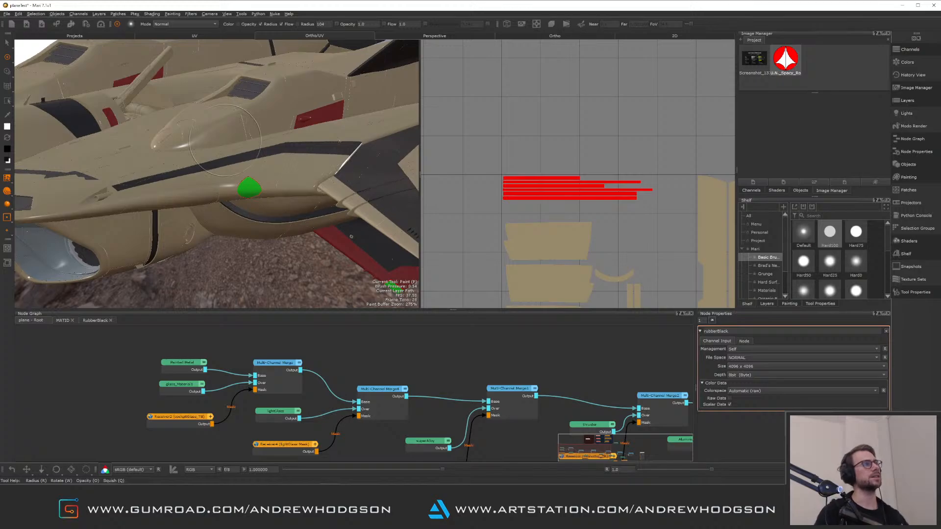
{"action": "left_click_drag", "start_coordinate": [223, 169], "coordinate": [227, 193], "text": "alt"}
{"action": "mouse_move", "coordinate": [227, 194]}
{"action": "middle_mouse_down", "text": "alt"}
{"action": "mouse_move", "coordinate": [320, 219]}
{"action": "mouse_move", "coordinate": [352, 199]}
{"action": "middle_mouse_up", "text": "alt"}
{"action": "right_click_drag", "start_coordinate": [351, 199], "coordinate": [424, 345], "text": "alt"}
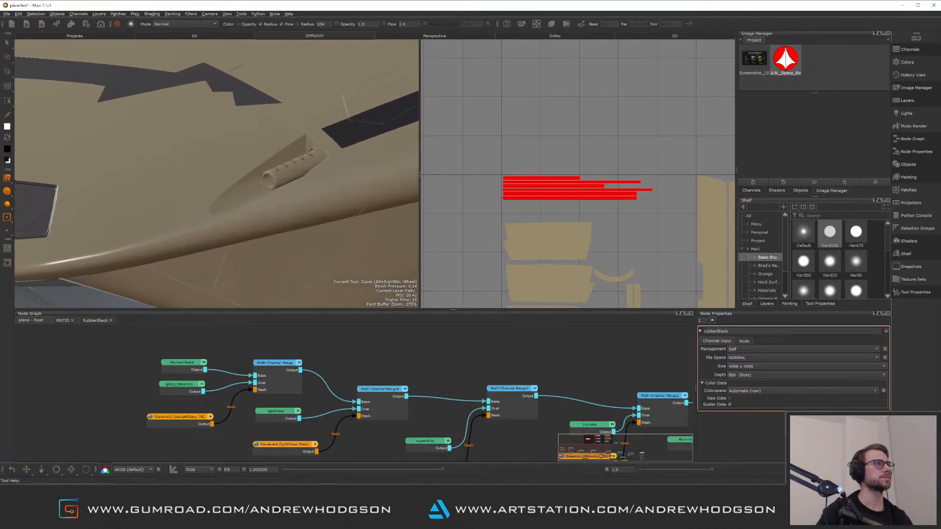
{"action": "middle_click_drag", "start_coordinate": [423, 344], "coordinate": [385, 414]}
Paste a Template_Material node into the node graph beside the last Multi-Channel Merge
{"action": "middle_click_drag", "start_coordinate": [333, 358], "coordinate": [118, 378]}
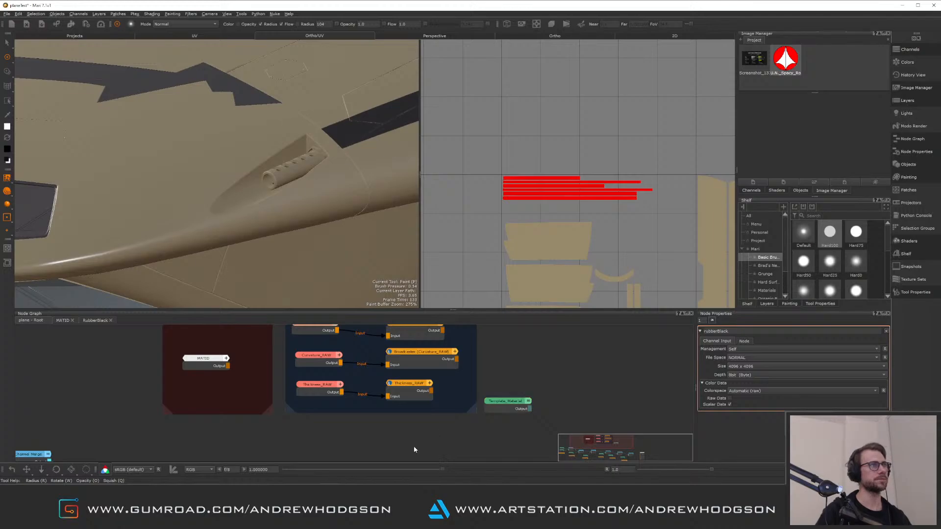
{"action": "middle_click_drag", "start_coordinate": [413, 447], "coordinate": [136, 351]}
{"action": "left_click_drag", "start_coordinate": [418, 346], "coordinate": [577, 355]}
{"action": "middle_click_drag", "start_coordinate": [324, 379], "coordinate": [444, 337]}
{"action": "middle_click_drag", "start_coordinate": [464, 372], "coordinate": [184, 369]}
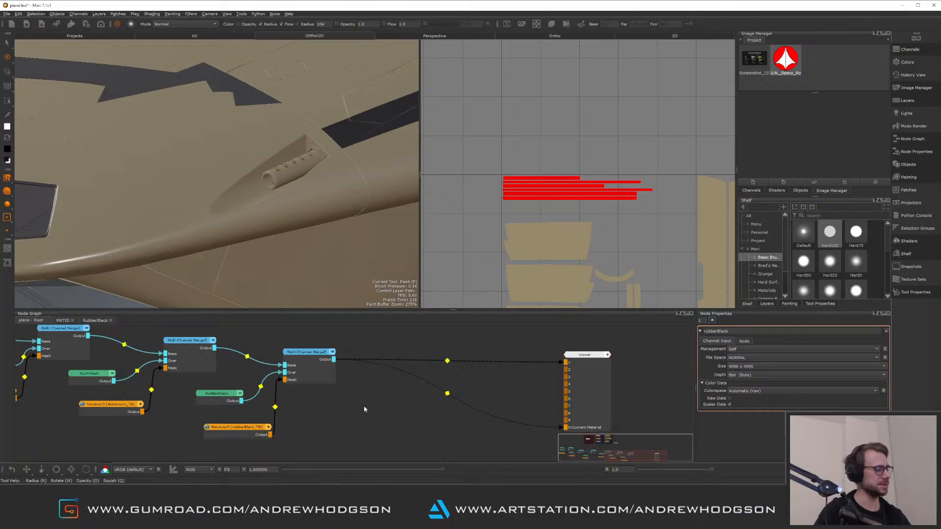
{"action": "key", "text": "ctrl+v"}
{"action": "left_click_drag", "start_coordinate": [398, 403], "coordinate": [371, 407]}
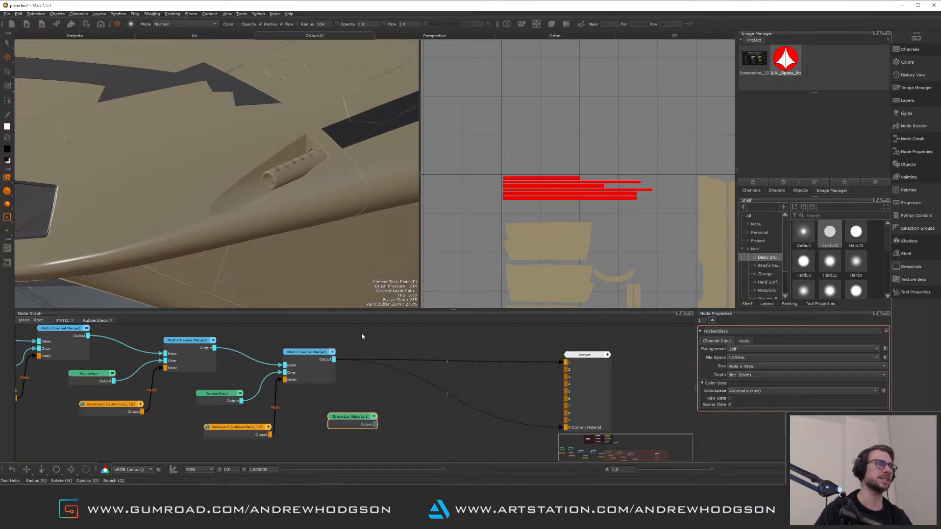
{"action": "left_click", "coordinate": [367, 406]}
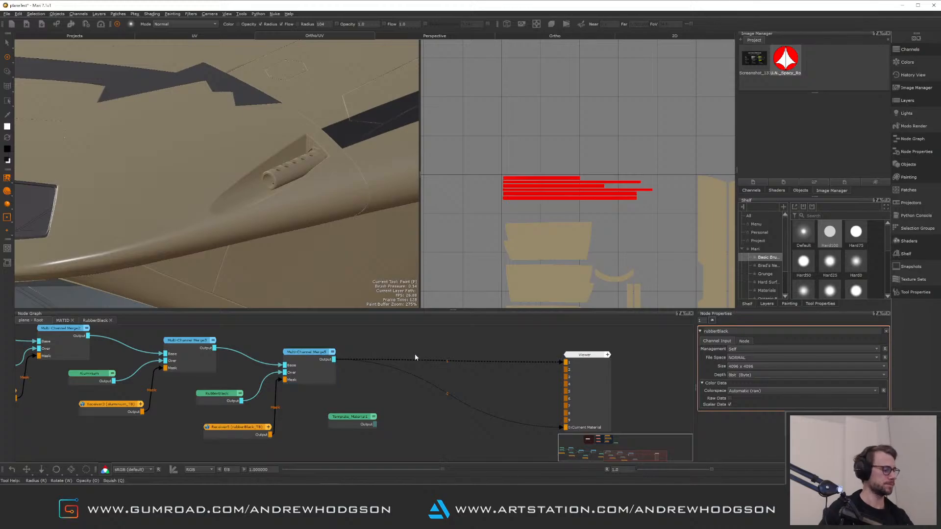
Add a new Multi-Channel Merge node and connect the previous merge's output to its Base input
{"action": "mouse_move", "coordinate": [418, 360]}
{"action": "type", "text": "m"}
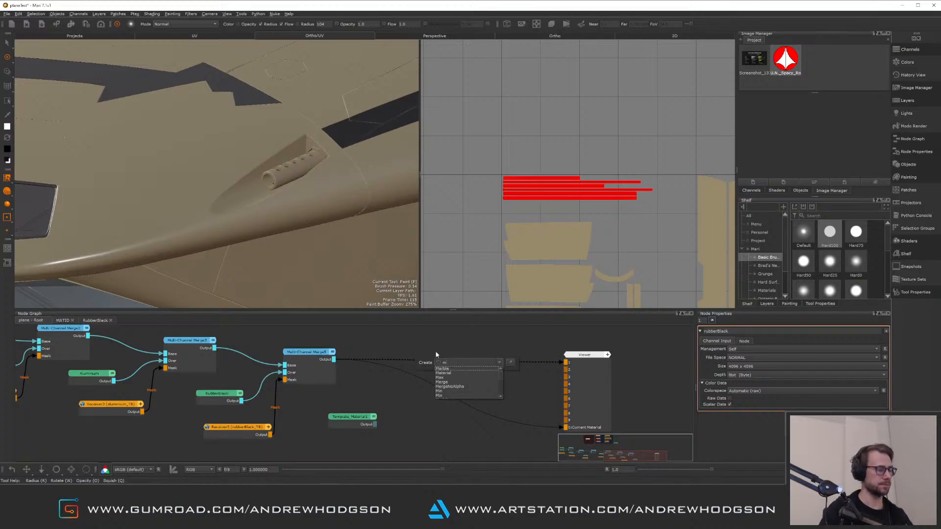
{"action": "type", "text": "u"}
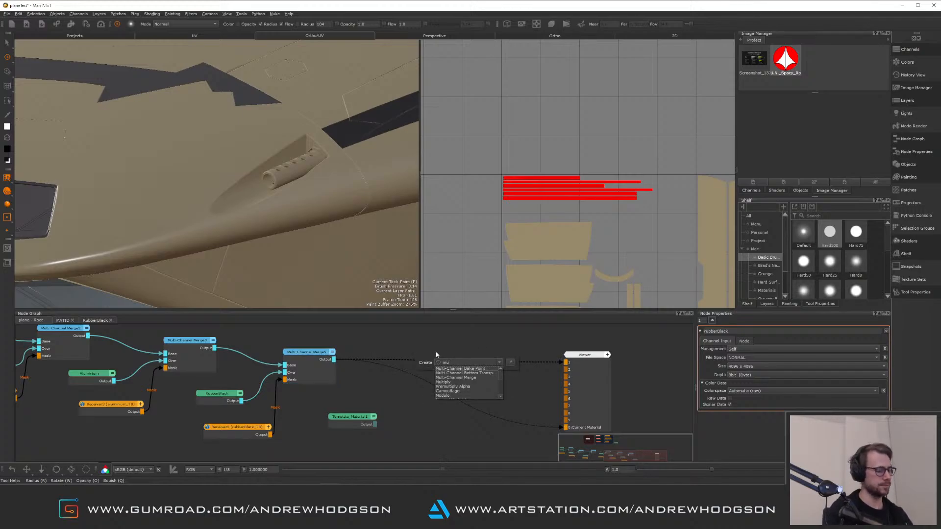
{"action": "type", "text": "lti"}
{"action": "left_click", "coordinate": [481, 377]}
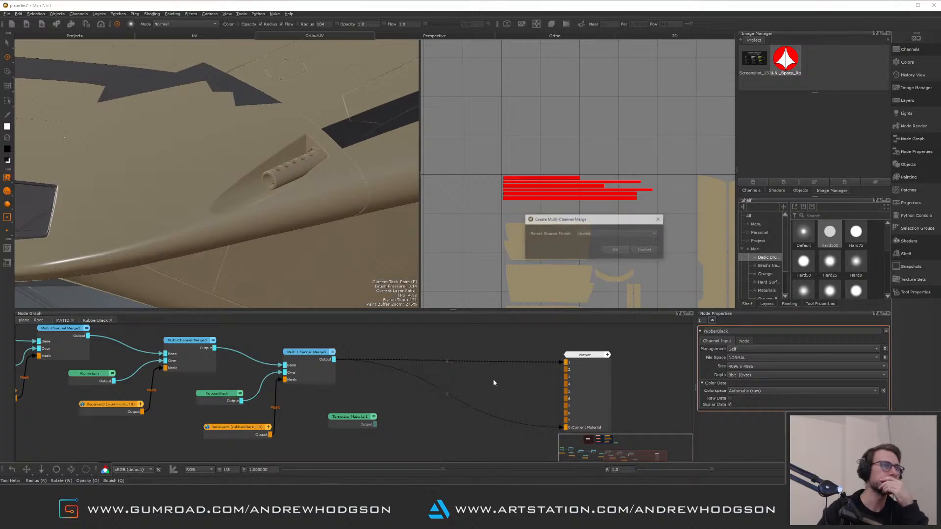
{"action": "left_click", "coordinate": [615, 251]}
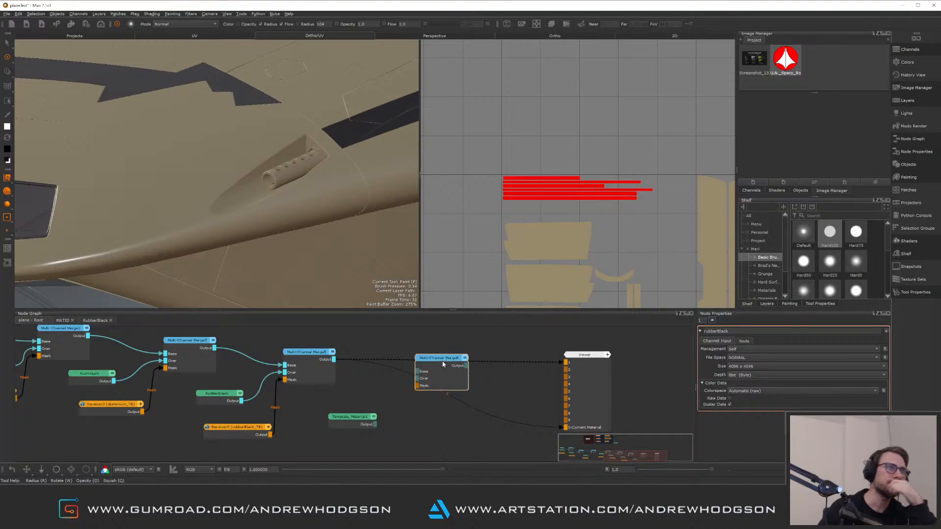
{"action": "left_click", "coordinate": [448, 392]}
{"action": "left_click_drag", "start_coordinate": [333, 359], "coordinate": [429, 394]}
{"action": "left_click", "coordinate": [458, 398]}
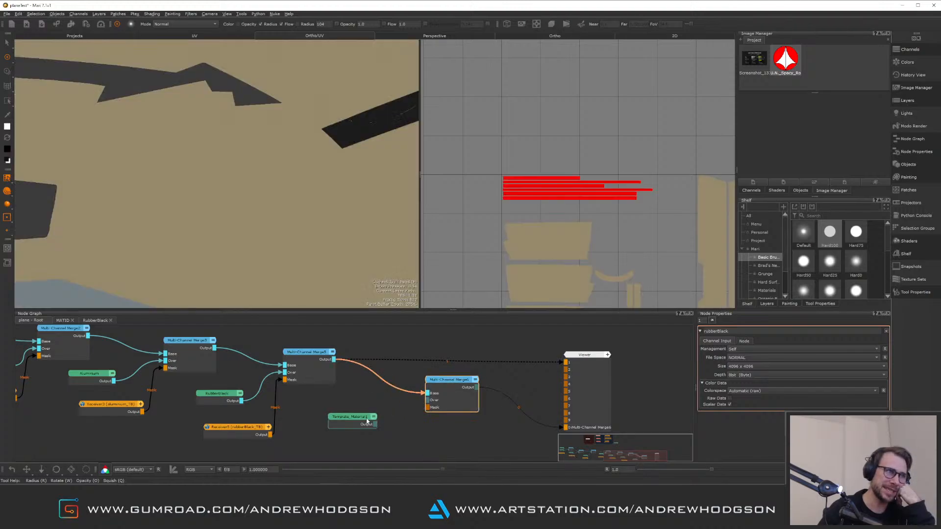
Open the pasted Template_Material node and rename it sideCannon
{"action": "left_click_drag", "start_coordinate": [361, 419], "coordinate": [344, 418]}
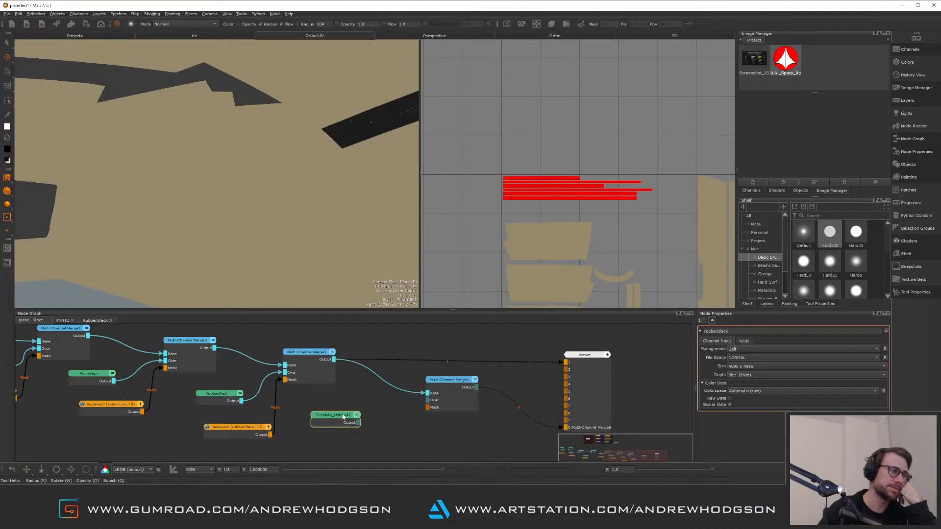
{"action": "left_click", "coordinate": [341, 417], "text": "ctrl"}
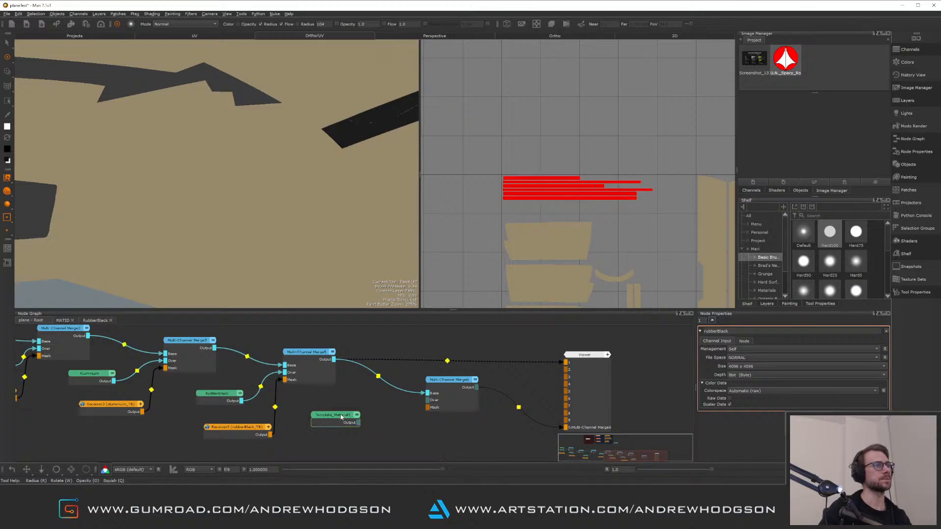
{"action": "double_click", "coordinate": [342, 417]}
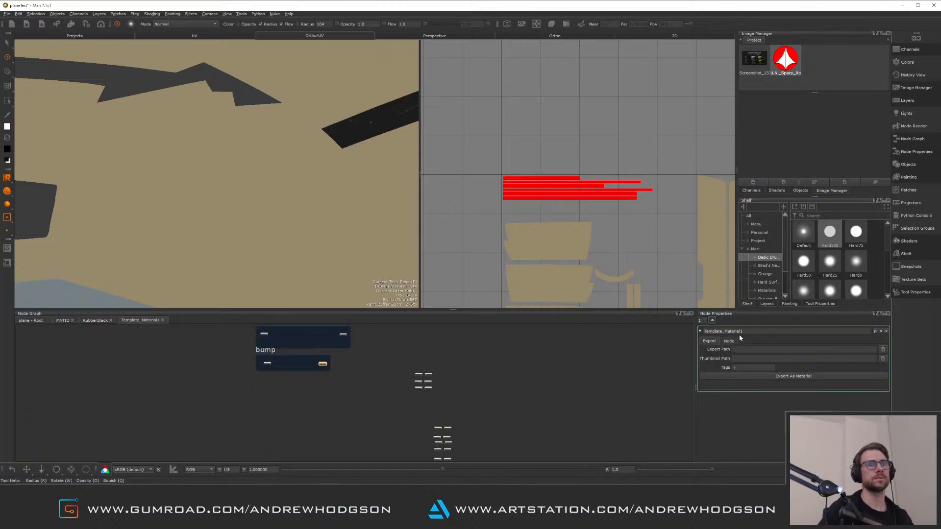
{"action": "left_click_drag", "start_coordinate": [748, 330], "coordinate": [703, 327]}
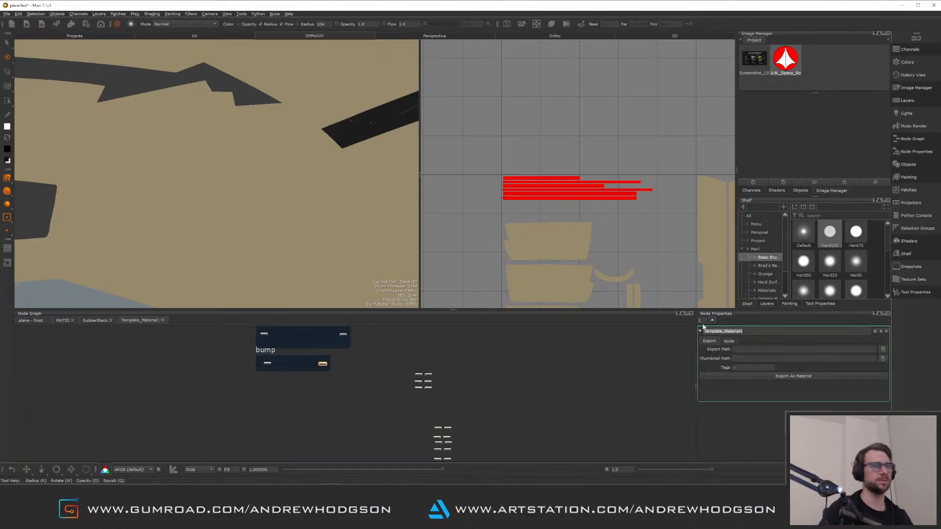
{"action": "type", "text": "sideC"}
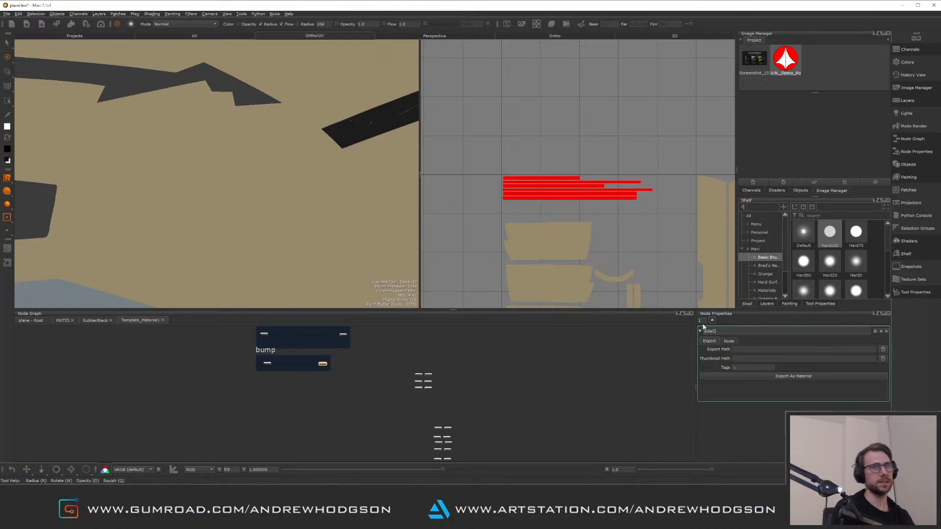
{"action": "type", "text": "annon"}
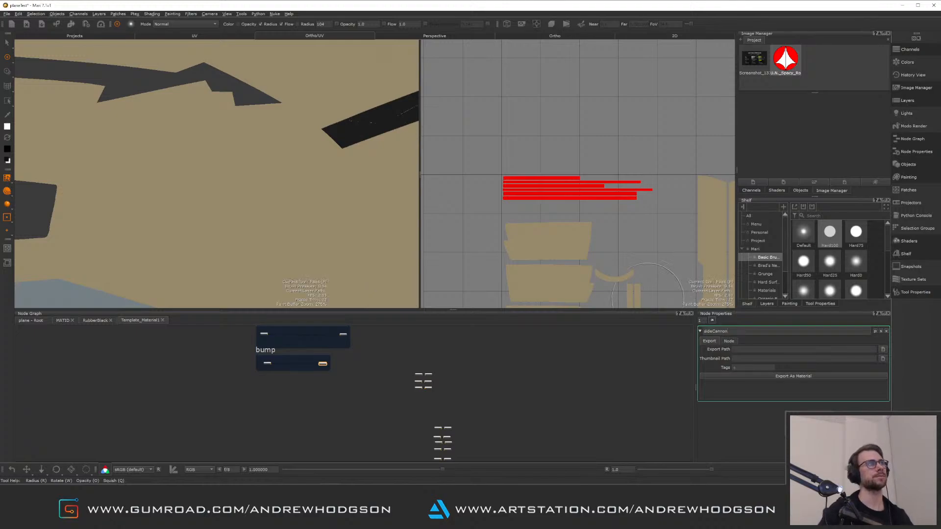
{"action": "key", "text": "Return"}
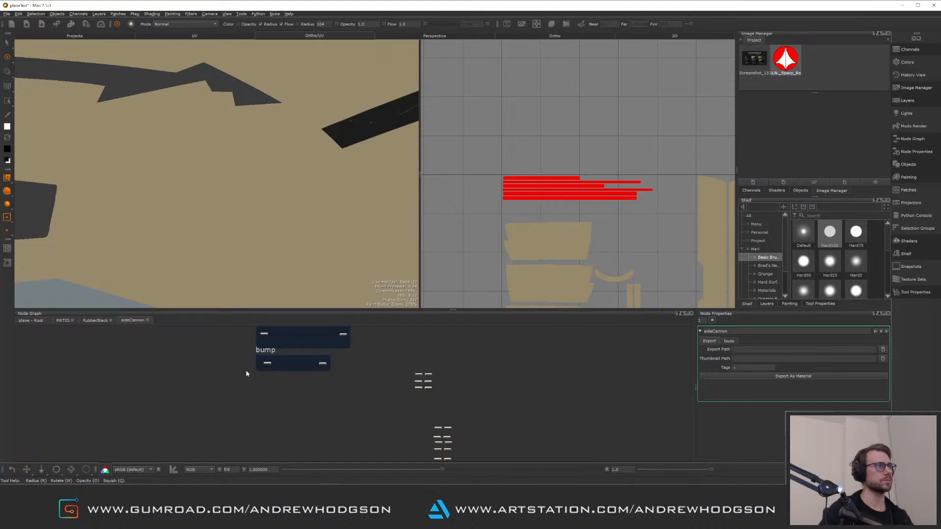
Set the sideCannon material's diffuseColor to a blue colour
{"action": "scroll", "coordinate": [231, 343], "scroll_direction": "up", "scroll_amount": 5}
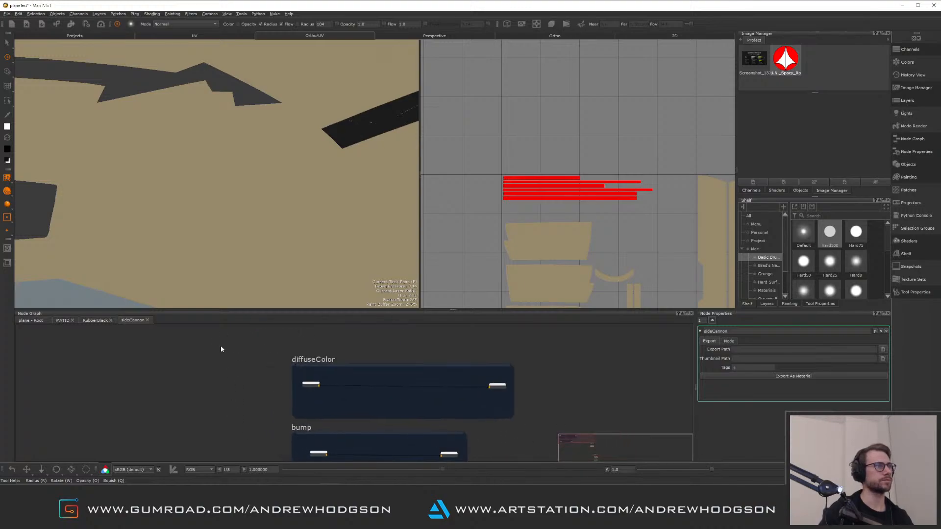
{"action": "left_click", "coordinate": [311, 386]}
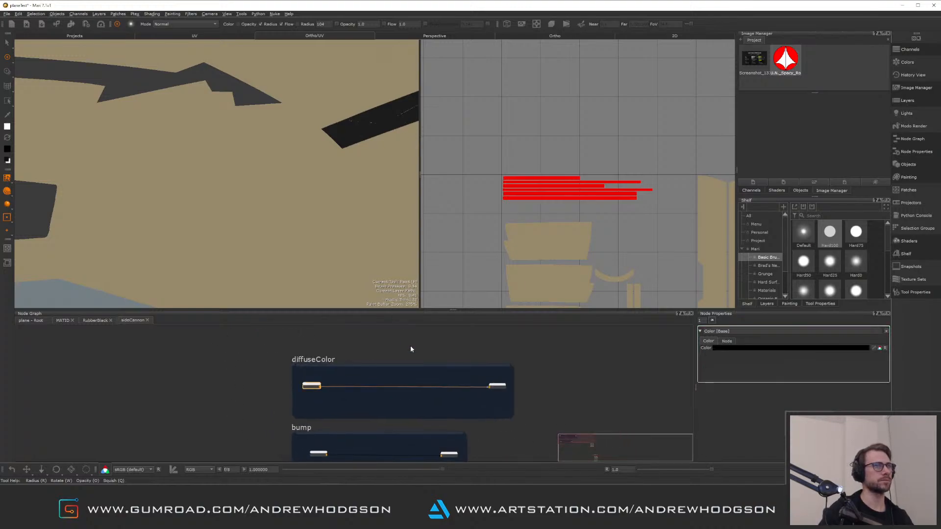
{"action": "left_click", "coordinate": [799, 349]}
{"action": "left_click_drag", "start_coordinate": [724, 294], "coordinate": [725, 280]}
{"action": "left_click", "coordinate": [709, 274]}
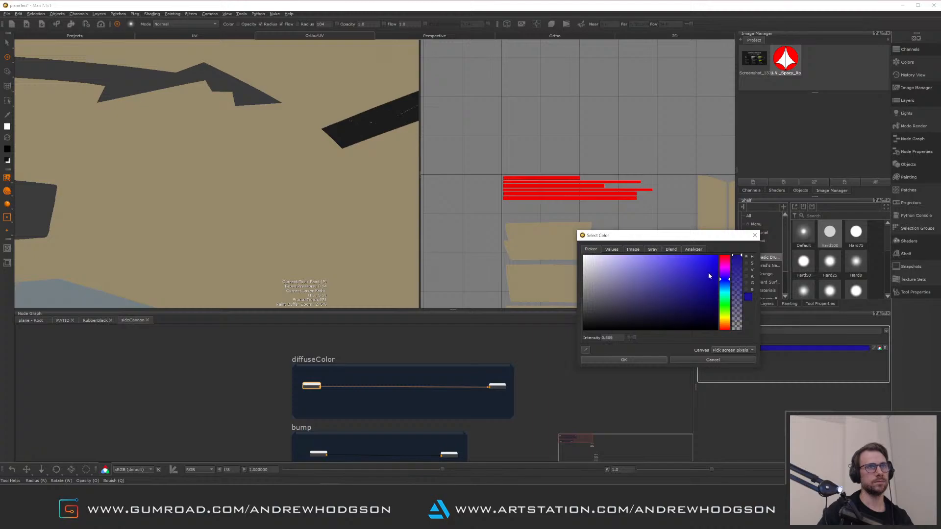
{"action": "left_click", "coordinate": [654, 360]}
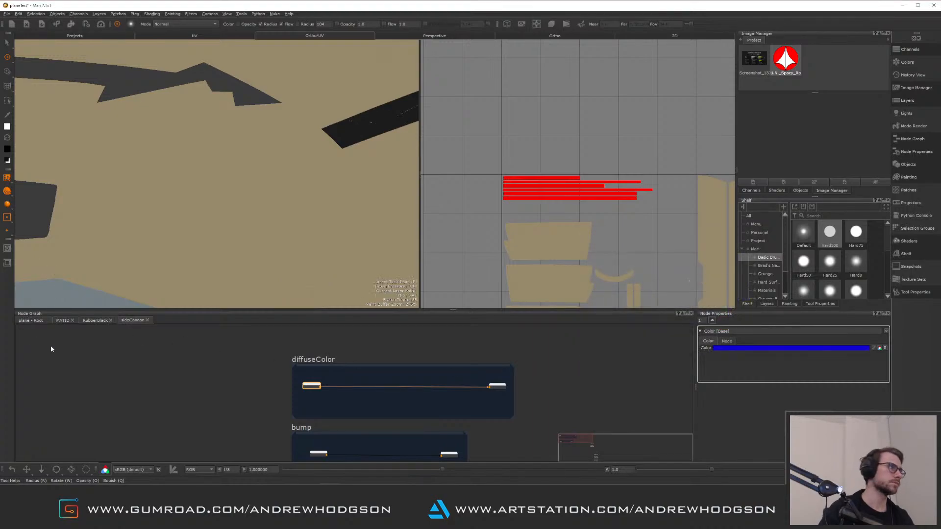
In the MATID graph, paste a copy of the rubberBlack broadcaster node
{"action": "left_click", "coordinate": [66, 322]}
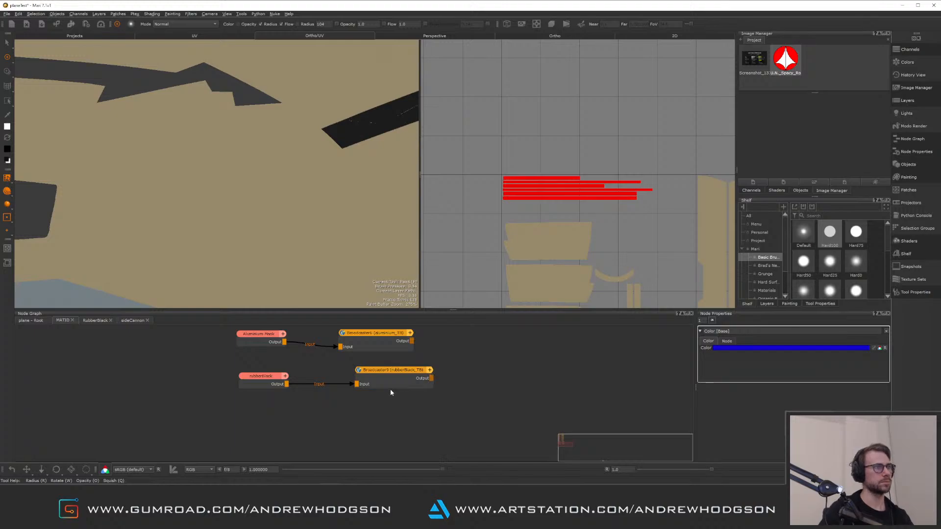
{"action": "left_click", "coordinate": [390, 387]}
{"action": "left_click", "coordinate": [393, 425]}
{"action": "key", "text": "ctrl+v"}
{"action": "left_click", "coordinate": [297, 434]}
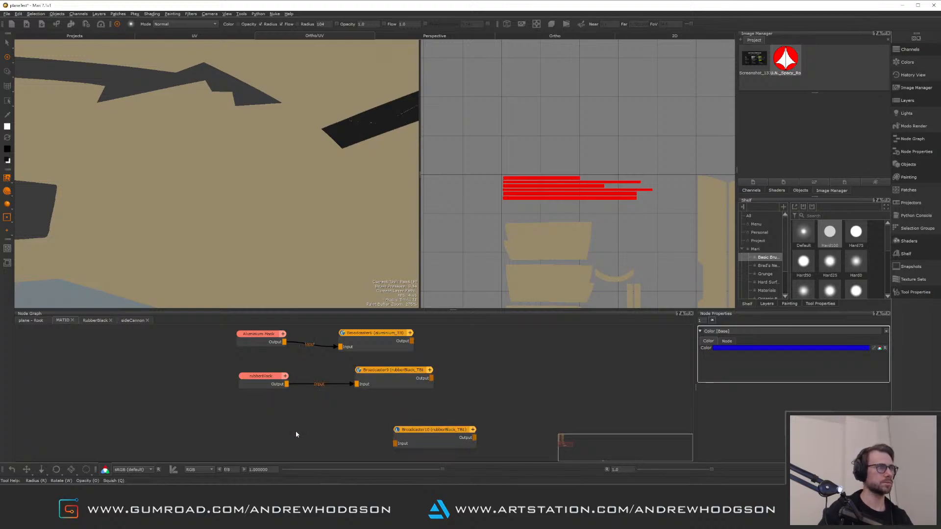
Add a black 4096 x 4096 paint node and connect it to the new broadcaster's input
{"action": "key", "text": "p"}
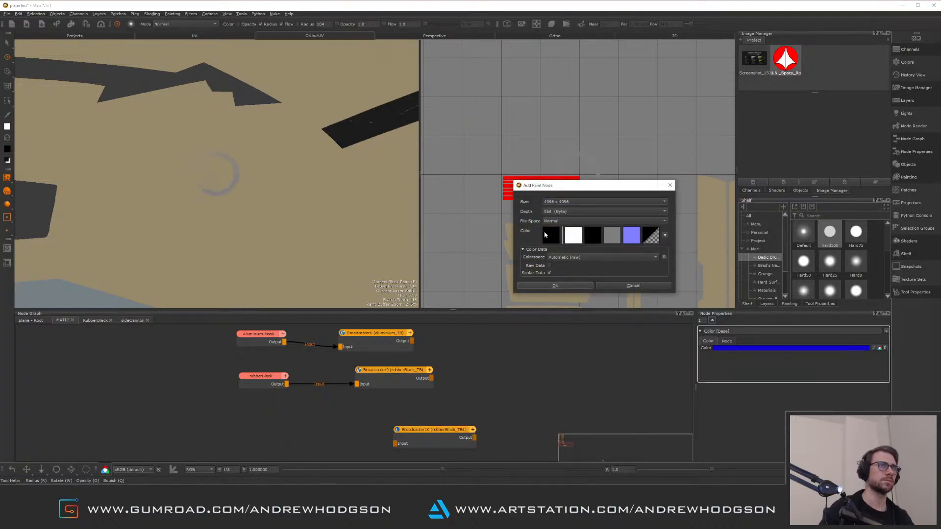
{"action": "left_click", "coordinate": [551, 235]}
{"action": "left_click", "coordinate": [624, 359]}
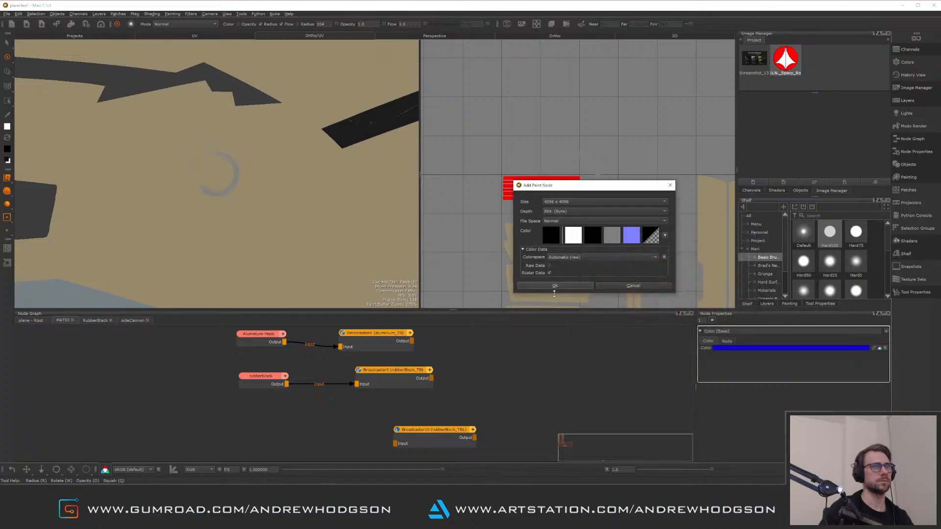
{"action": "left_click", "coordinate": [555, 286]}
{"action": "mouse_move", "coordinate": [309, 443]}
{"action": "left_mouse_down"}
{"action": "mouse_move", "coordinate": [275, 428]}
{"action": "mouse_move", "coordinate": [395, 443]}
{"action": "mouse_move", "coordinate": [391, 419]}
{"action": "left_mouse_up"}
Rename the new paint node sideCannon-Mask
{"action": "left_click", "coordinate": [267, 422]}
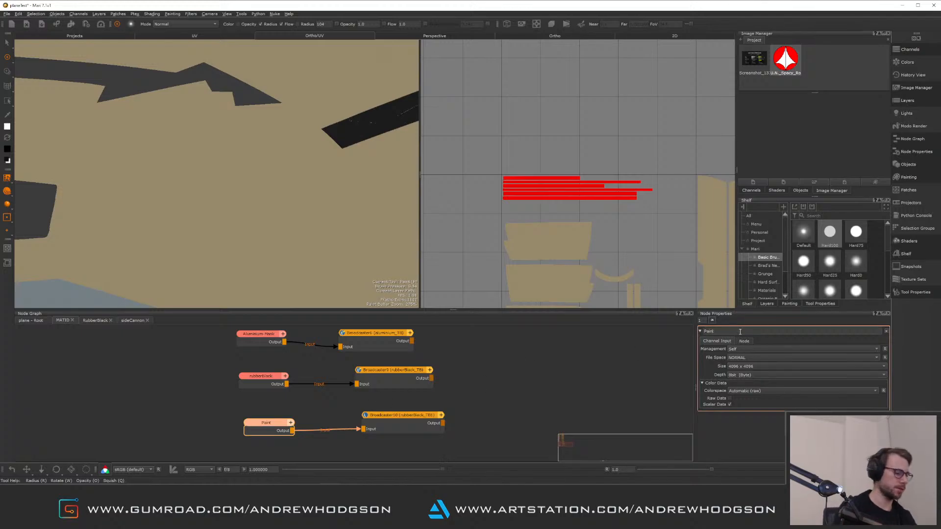
{"action": "key", "text": "BackSpace"}
{"action": "key", "text": "BackSpace"}
{"action": "key", "text": "BackSpace"}
{"action": "key", "text": "BackSpace"}
{"action": "type", "text": "side"}
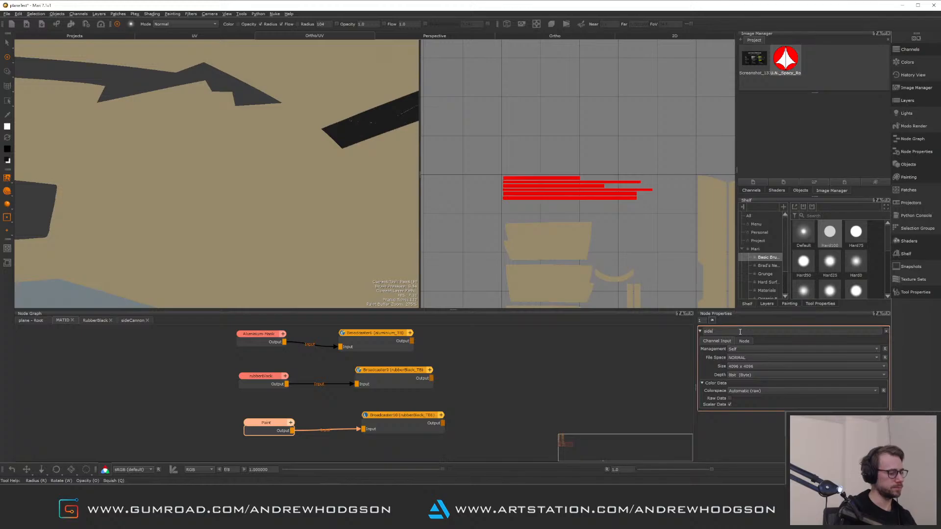
{"action": "type", "text": "Cannonj"}
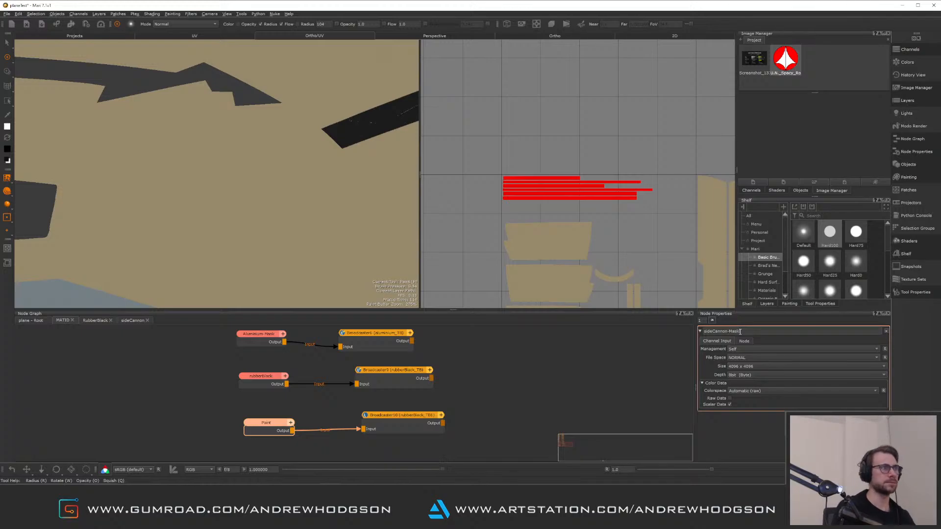
{"action": "key", "text": "Return"}
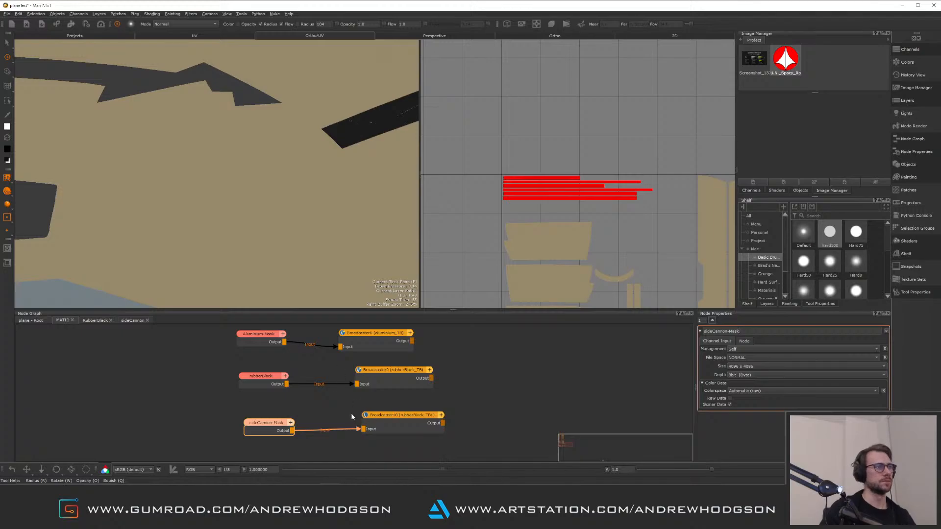
Set the new broadcaster's channel name to sideCannon_TB1, reusing the mask node's name
{"action": "left_click_drag", "start_coordinate": [270, 424], "coordinate": [254, 419]}
{"action": "left_click_drag", "start_coordinate": [400, 422], "coordinate": [383, 418]}
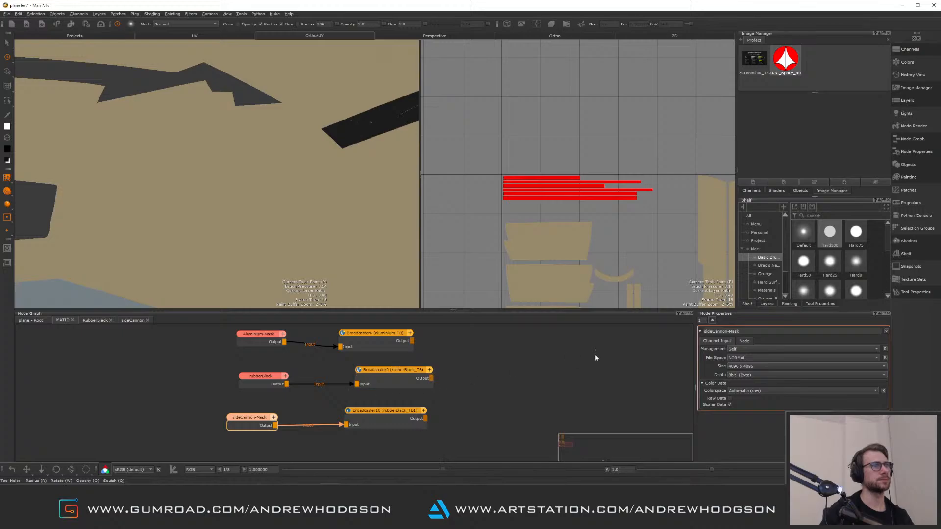
{"action": "double_click", "coordinate": [728, 332]}
{"action": "key", "text": "ctrl+c"}
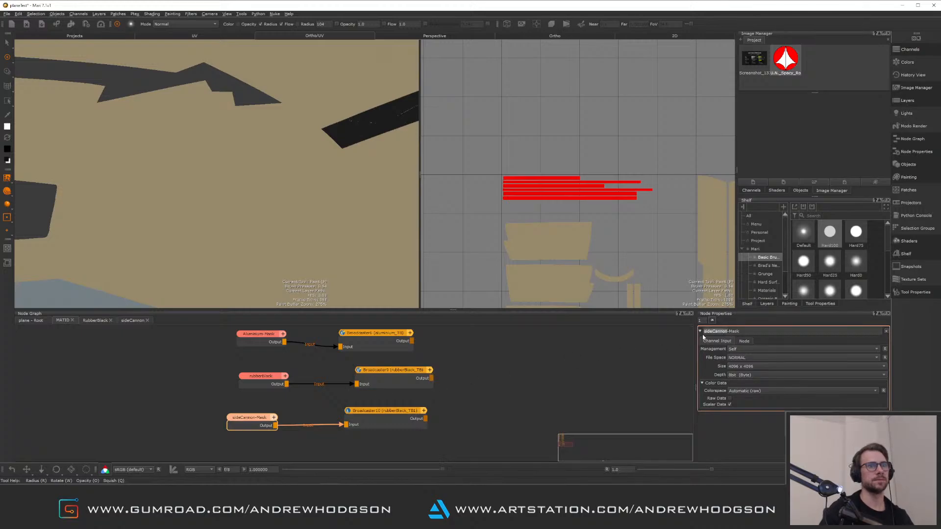
{"action": "left_click", "coordinate": [417, 421]}
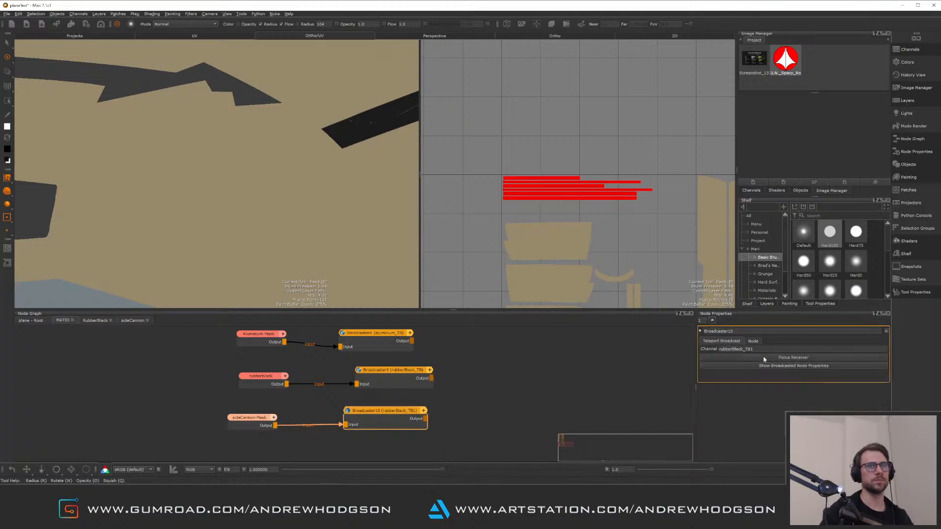
{"action": "left_click_drag", "start_coordinate": [743, 349], "coordinate": [718, 349]}
{"action": "key", "text": "ctrl+v"}
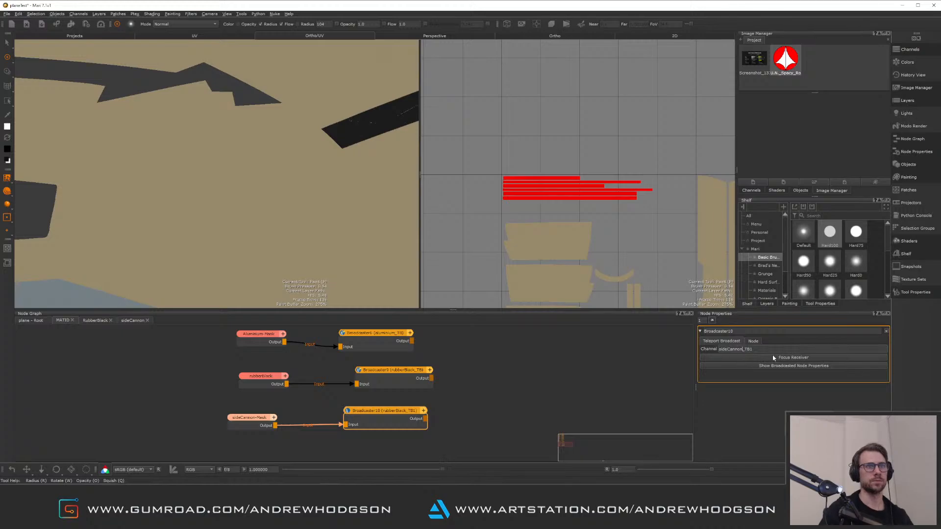
{"action": "key", "text": "Return"}
{"action": "left_click", "coordinate": [296, 445]}
Preview the sideCannon-Mask paint node in the viewports
{"action": "left_click", "coordinate": [250, 420]}
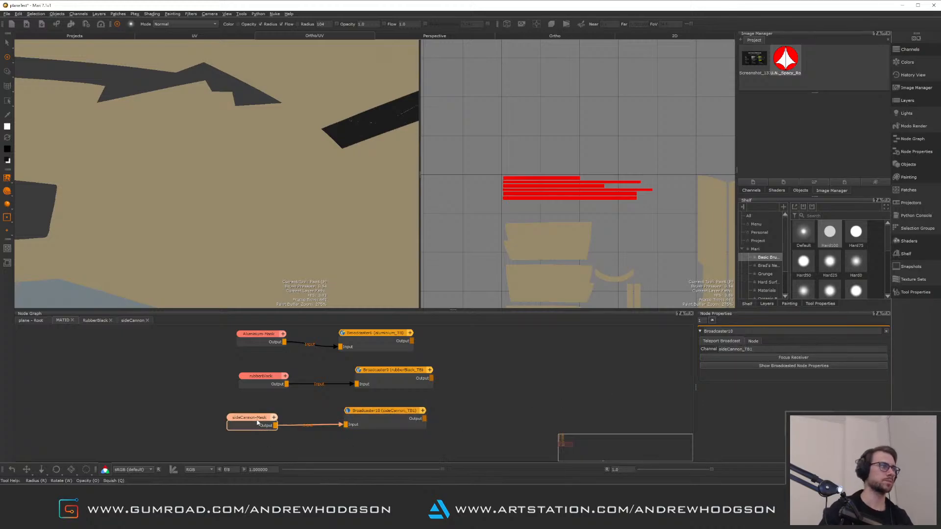
{"action": "right_click_drag", "start_coordinate": [332, 185], "coordinate": [196, 171], "text": "alt"}
{"action": "middle_click_drag", "start_coordinate": [196, 172], "coordinate": [272, 183], "text": "alt"}
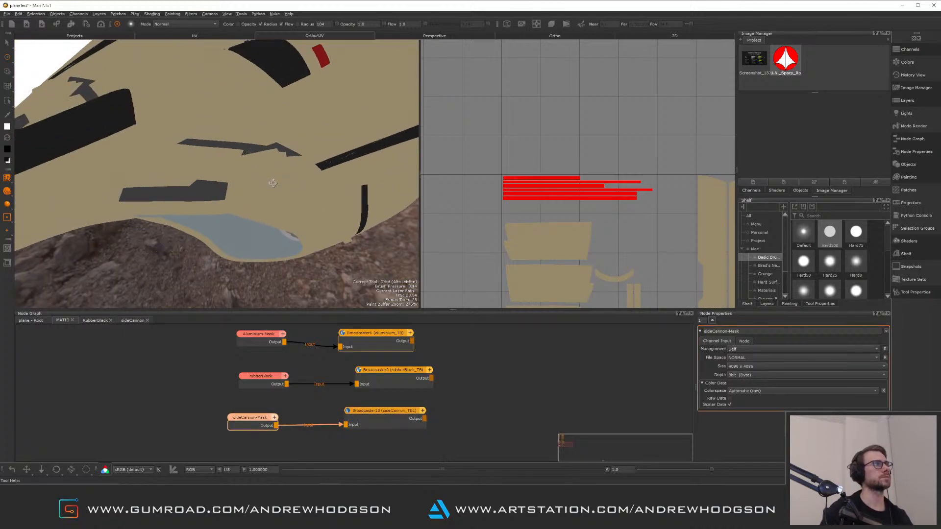
{"action": "left_click_drag", "start_coordinate": [273, 183], "coordinate": [250, 170], "text": "alt"}
{"action": "middle_click_drag", "start_coordinate": [250, 170], "coordinate": [216, 206], "text": "alt"}
{"action": "right_click_drag", "start_coordinate": [215, 206], "coordinate": [220, 137], "text": "alt"}
{"action": "left_click_drag", "start_coordinate": [181, 203], "coordinate": [194, 230], "text": "alt"}
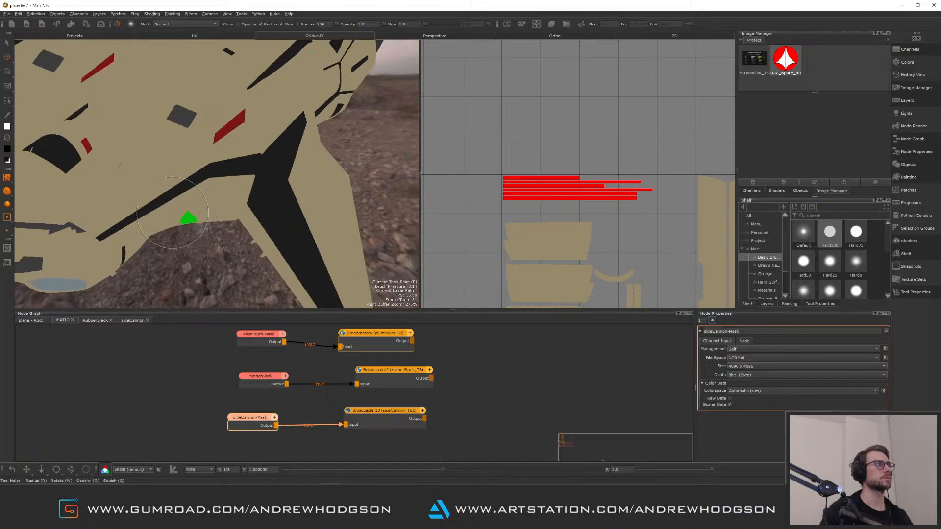
{"action": "middle_click_drag", "start_coordinate": [193, 289], "coordinate": [317, 273], "text": "alt"}
{"action": "right_click_drag", "start_coordinate": [318, 273], "coordinate": [280, 237], "text": "alt"}
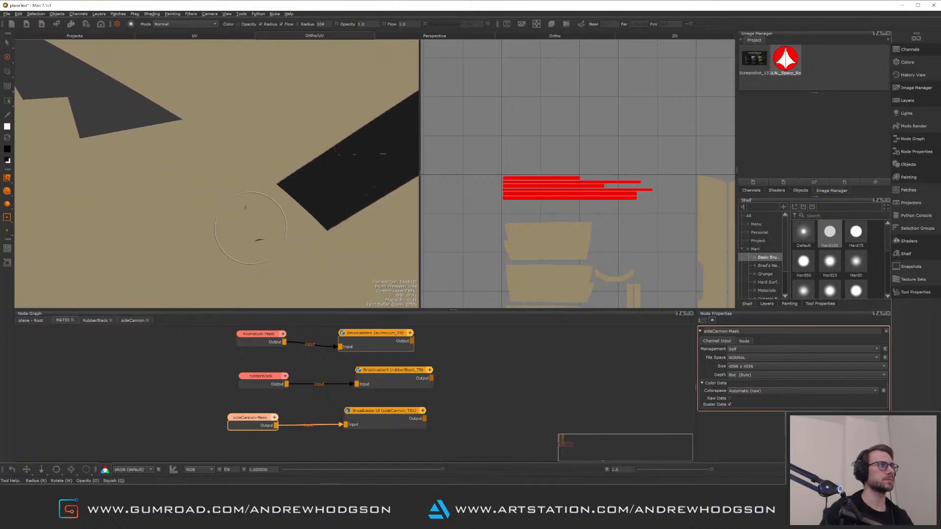
{"action": "left_click", "coordinate": [7, 43]}
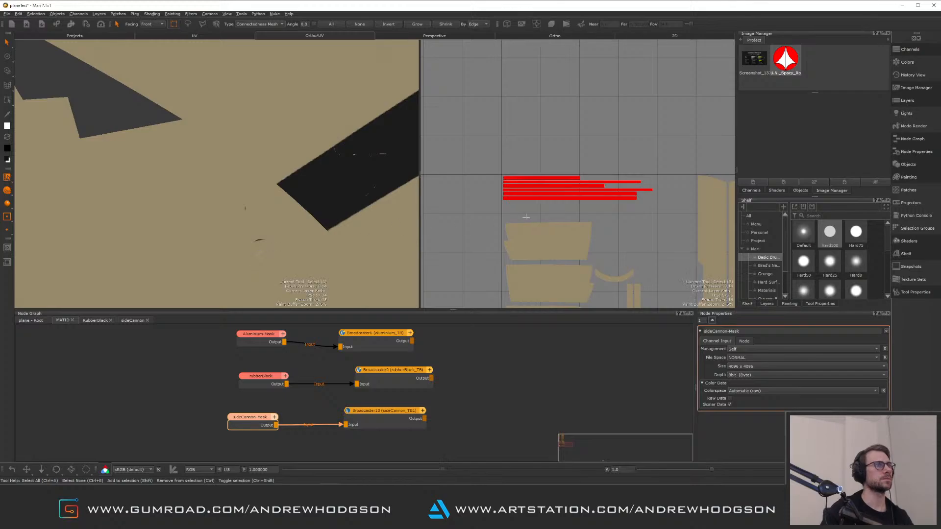
{"action": "right_click_drag", "start_coordinate": [525, 216], "coordinate": [616, 245], "text": "alt"}
{"action": "middle_click_drag", "start_coordinate": [549, 215], "coordinate": [578, 209], "text": "alt"}
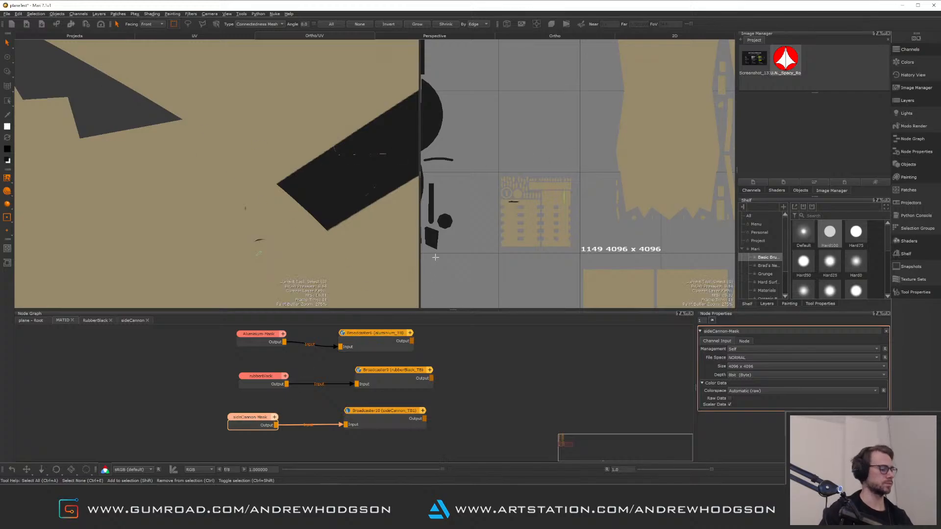
{"action": "key", "text": "v"}
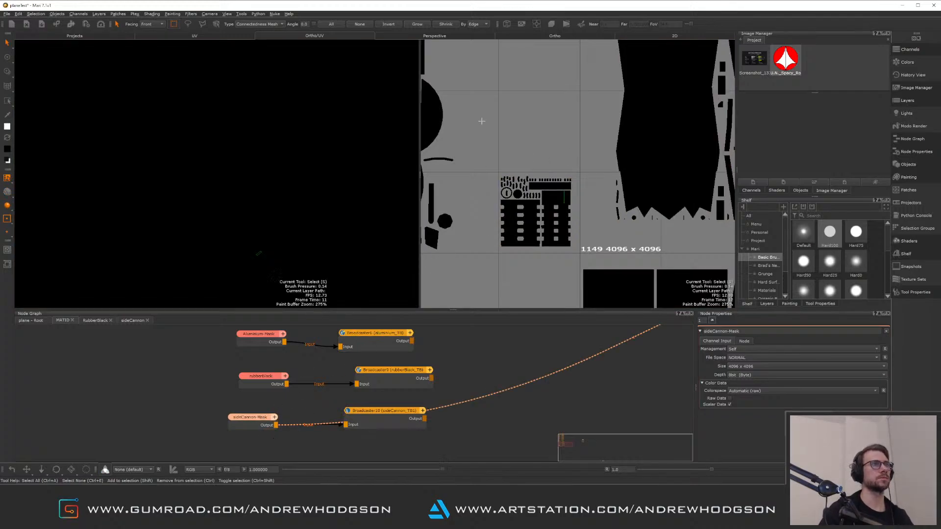
Paint the side cannon's UV islands white in the sideCannon-Mask with the Paint tool
{"action": "left_click", "coordinate": [9, 60]}
{"action": "mouse_move", "coordinate": [509, 180]}
{"action": "left_mouse_down"}
{"action": "mouse_move", "coordinate": [506, 236]}
{"action": "mouse_move", "coordinate": [535, 212]}
{"action": "mouse_move", "coordinate": [575, 218]}
{"action": "left_mouse_up"}
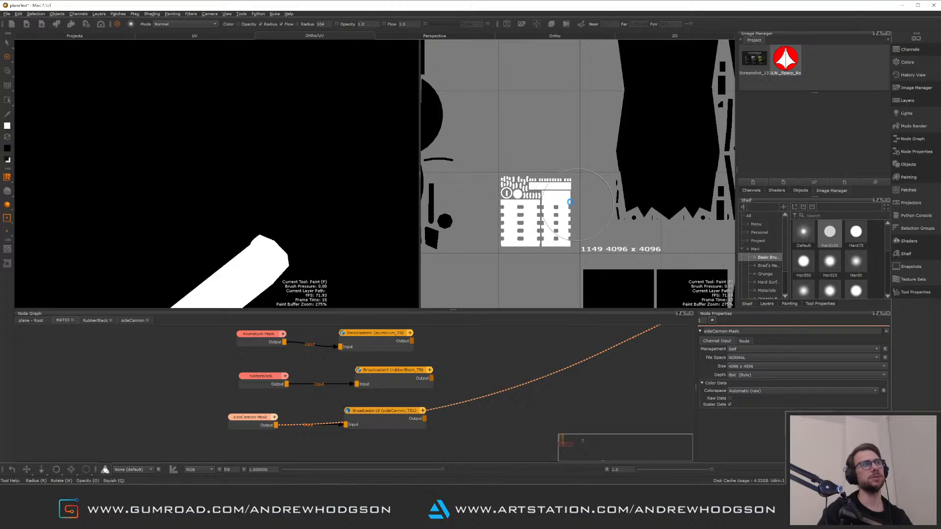
{"action": "scroll", "coordinate": [570, 188], "scroll_direction": "down", "scroll_amount": 2}
{"action": "right_click_drag", "start_coordinate": [317, 211], "coordinate": [297, 151], "text": "alt"}
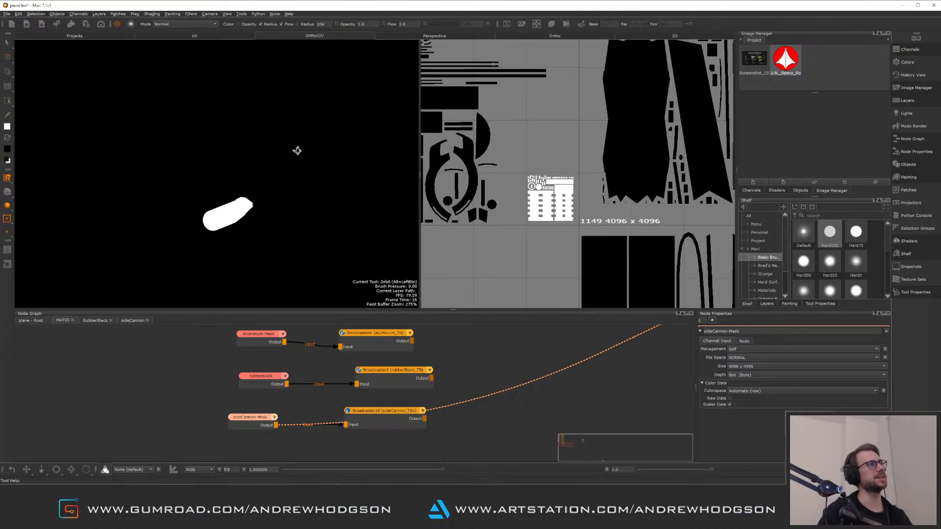
{"action": "mouse_move", "coordinate": [297, 151]}
{"action": "left_mouse_down", "text": "alt"}
{"action": "mouse_move", "coordinate": [313, 172]}
{"action": "mouse_move", "coordinate": [314, 154]}
{"action": "left_mouse_up", "text": "alt"}
{"action": "right_click_drag", "start_coordinate": [314, 155], "coordinate": [324, 217], "text": "alt"}
{"action": "left_click_drag", "start_coordinate": [323, 217], "coordinate": [238, 189], "text": "alt"}
{"action": "right_click_drag", "start_coordinate": [238, 189], "coordinate": [235, 145], "text": "alt"}
{"action": "mouse_move", "coordinate": [531, 73]}
{"action": "middle_mouse_down", "text": "alt"}
{"action": "mouse_move", "coordinate": [565, 179]}
{"action": "mouse_move", "coordinate": [563, 274]}
{"action": "middle_mouse_up", "text": "alt"}
{"action": "middle_click_drag", "start_coordinate": [567, 145], "coordinate": [546, 203], "text": "alt"}
{"action": "right_click_drag", "start_coordinate": [543, 167], "coordinate": [550, 197], "text": "alt"}
{"action": "mouse_move", "coordinate": [527, 221]}
{"action": "left_mouse_down"}
{"action": "mouse_move", "coordinate": [539, 181]}
{"action": "mouse_move", "coordinate": [562, 200]}
{"action": "mouse_move", "coordinate": [542, 269]}
{"action": "mouse_move", "coordinate": [591, 265]}
{"action": "mouse_move", "coordinate": [597, 187]}
{"action": "left_mouse_up"}
{"action": "left_click_drag", "start_coordinate": [588, 236], "coordinate": [556, 183]}
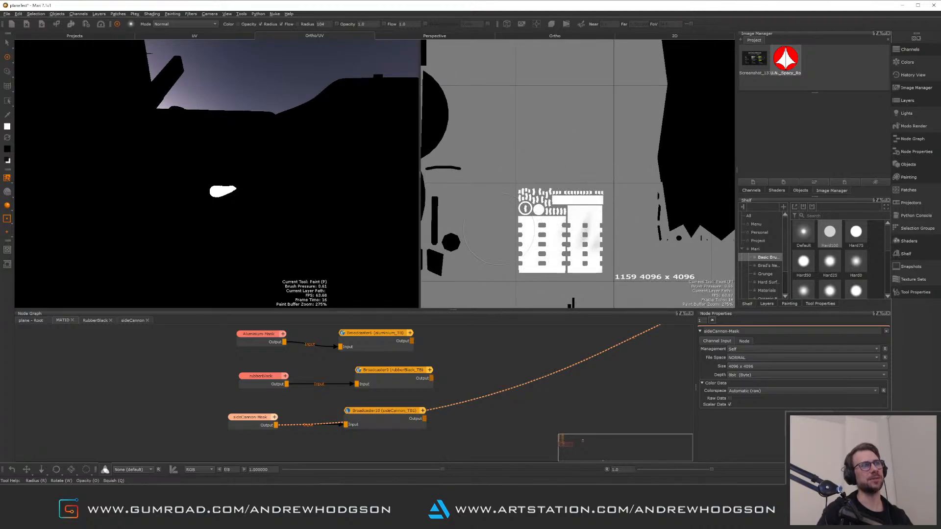
{"action": "left_click_drag", "start_coordinate": [544, 251], "coordinate": [581, 228]}
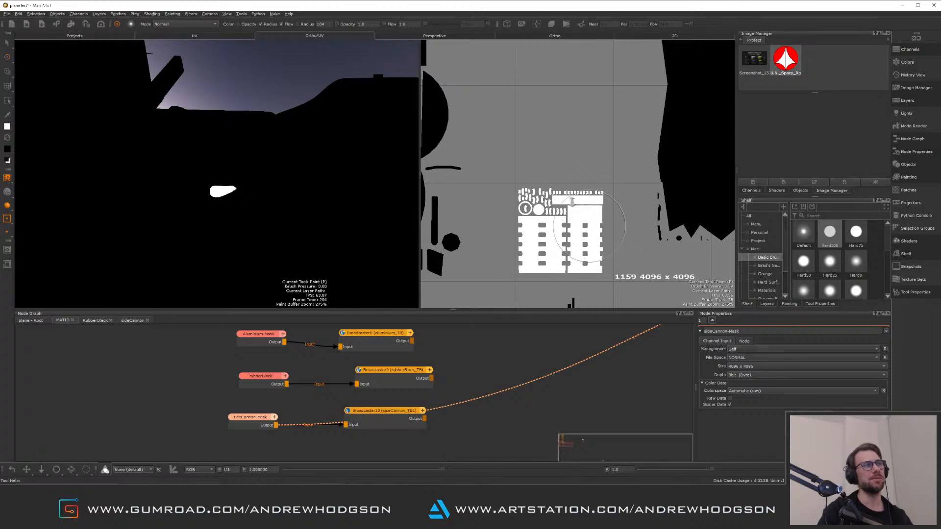
{"action": "right_click_drag", "start_coordinate": [566, 201], "coordinate": [510, 202], "text": "alt"}
{"action": "left_click_drag", "start_coordinate": [324, 204], "coordinate": [260, 182], "text": "alt"}
{"action": "right_click_drag", "start_coordinate": [260, 183], "coordinate": [227, 172], "text": "alt"}
{"action": "mouse_move", "coordinate": [227, 171]}
{"action": "left_mouse_down", "text": "alt"}
{"action": "mouse_move", "coordinate": [218, 119]}
{"action": "mouse_move", "coordinate": [272, 158]}
{"action": "mouse_move", "coordinate": [300, 208]}
{"action": "mouse_move", "coordinate": [177, 189]}
{"action": "mouse_move", "coordinate": [180, 206]}
{"action": "mouse_move", "coordinate": [167, 189]}
{"action": "mouse_move", "coordinate": [313, 174]}
{"action": "mouse_move", "coordinate": [269, 185]}
{"action": "left_mouse_up", "text": "alt"}
In the root graph, connect the sideCannon material to the Over input of the last Multi-Channel Merge
{"action": "key", "text": "p"}
{"action": "left_click", "coordinate": [42, 321]}
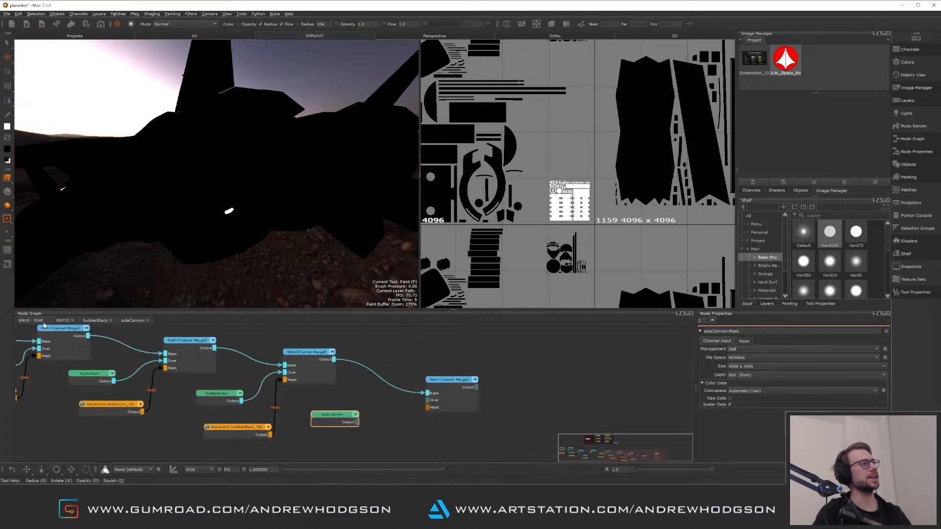
{"action": "left_click", "coordinate": [455, 408]}
{"action": "left_click", "coordinate": [401, 432]}
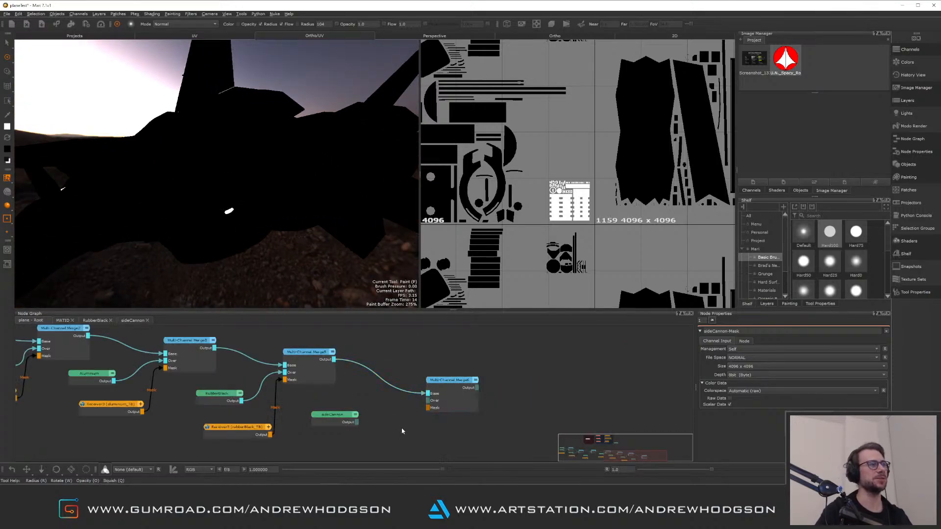
{"action": "left_click_drag", "start_coordinate": [356, 422], "coordinate": [433, 406]}
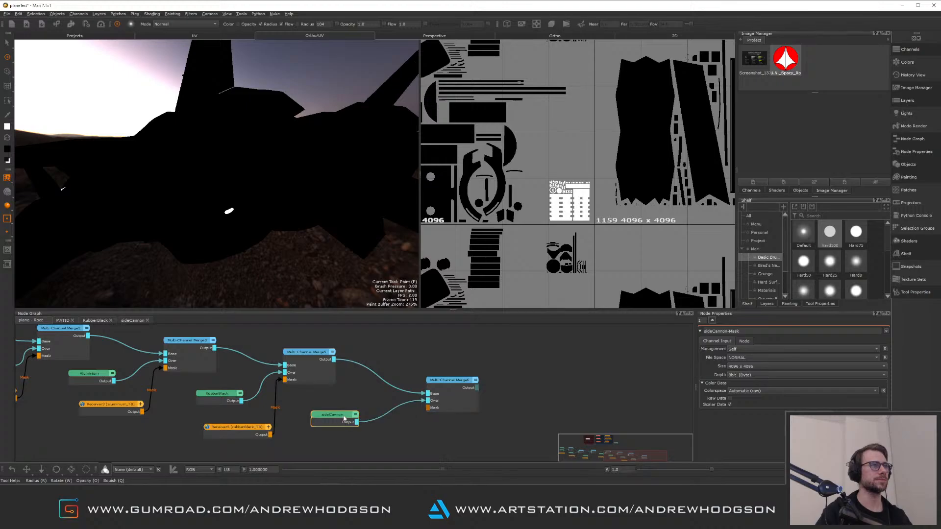
{"action": "left_click_drag", "start_coordinate": [347, 416], "coordinate": [352, 407]}
Add a Receiver node set to the sideCannon_TB1 channel and connect it to that merge's Mask input
{"action": "left_click", "coordinate": [377, 433]}
{"action": "key", "text": "Tab"}
{"action": "type", "text": "recie"}
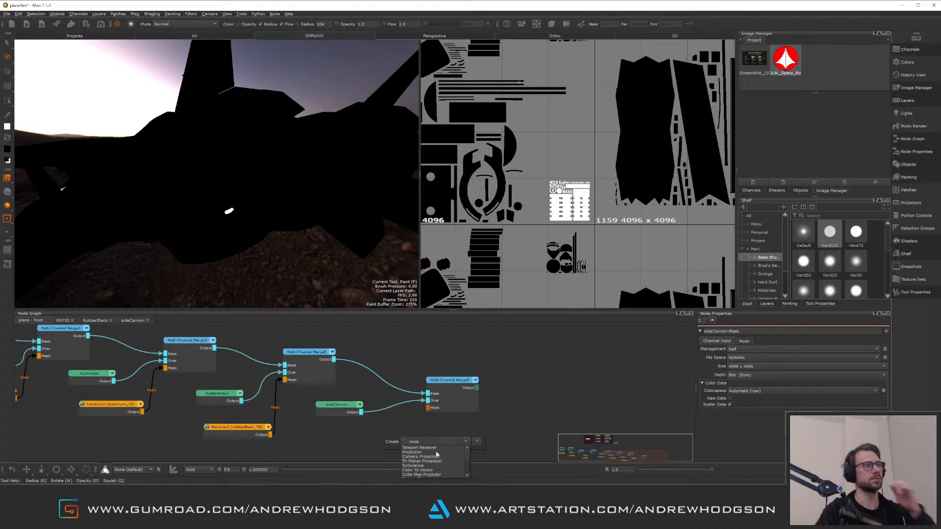
{"action": "key", "text": "Return"}
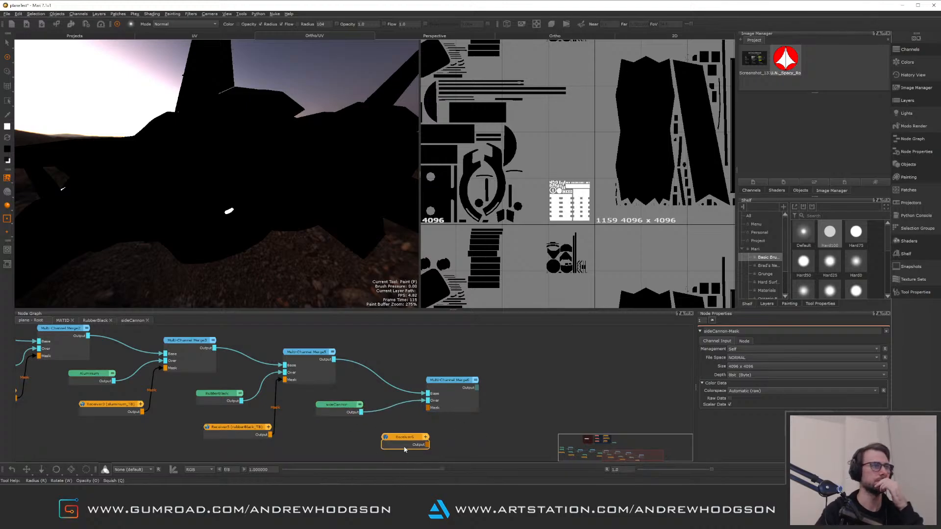
{"action": "double_click", "coordinate": [377, 434]}
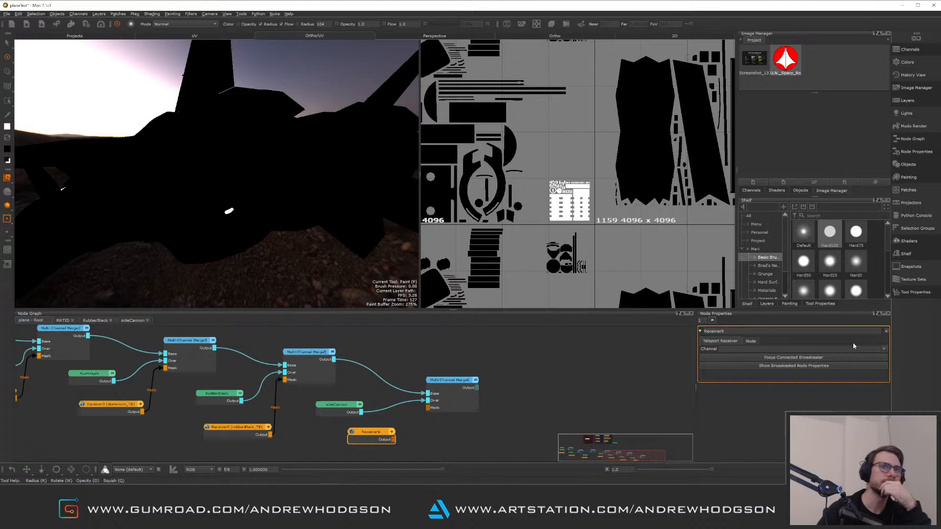
{"action": "left_click", "coordinate": [884, 349]}
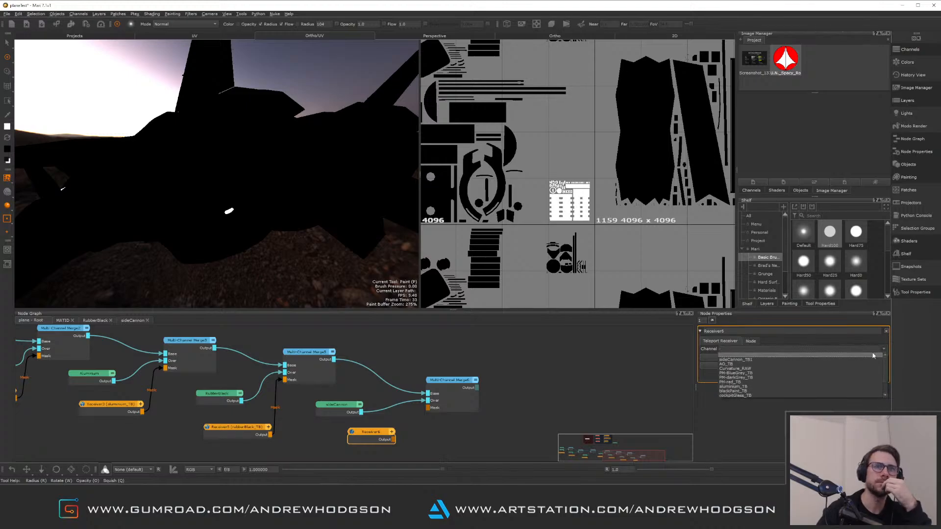
{"action": "left_click", "coordinate": [832, 360]}
{"action": "left_click_drag", "start_coordinate": [416, 440], "coordinate": [428, 408]}
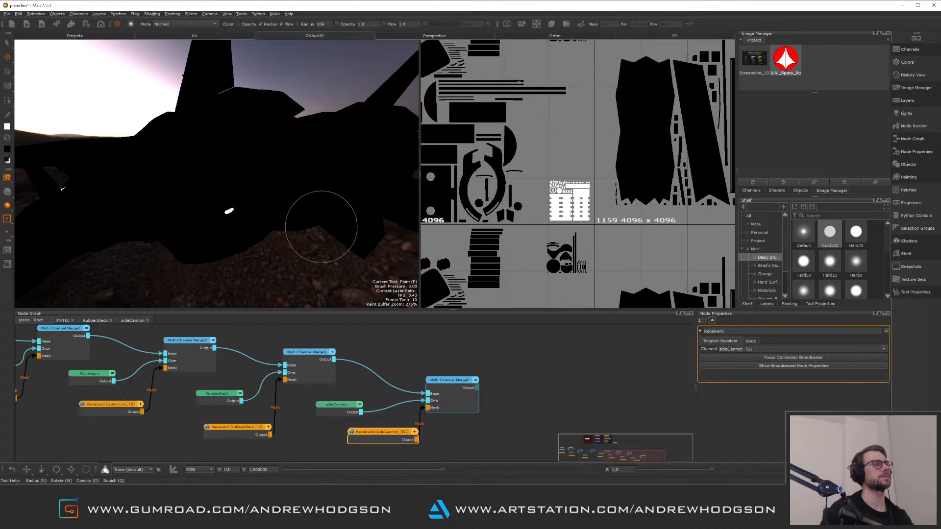
Send the last Multi-Channel Merge to the viewer to preview the blue side cannon on the jet
{"action": "left_click", "coordinate": [459, 390]}
{"action": "right_click", "coordinate": [458, 390]}
{"action": "left_click", "coordinate": [483, 391]}
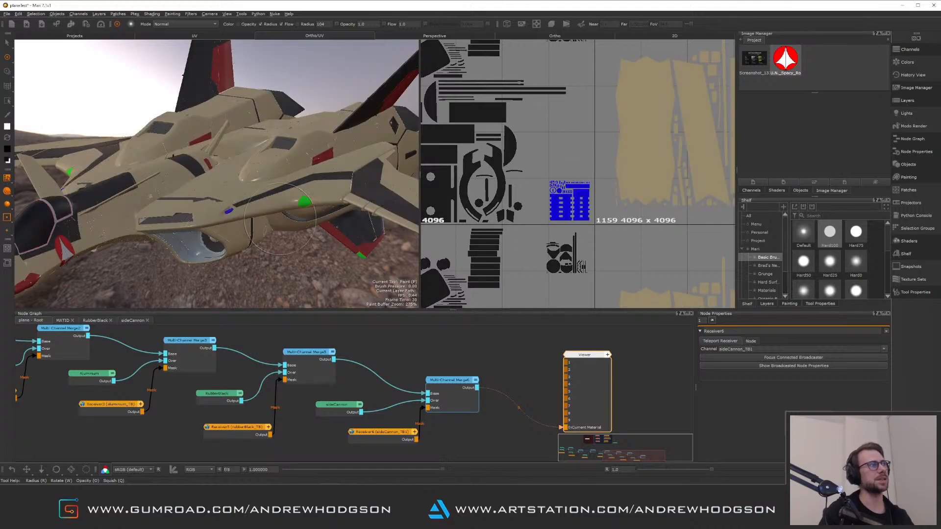
{"action": "left_click_drag", "start_coordinate": [267, 248], "coordinate": [293, 231], "text": "alt"}
{"action": "right_click_drag", "start_coordinate": [293, 231], "coordinate": [222, 132], "text": "alt"}
{"action": "left_click_drag", "start_coordinate": [222, 133], "coordinate": [289, 197], "text": "alt"}
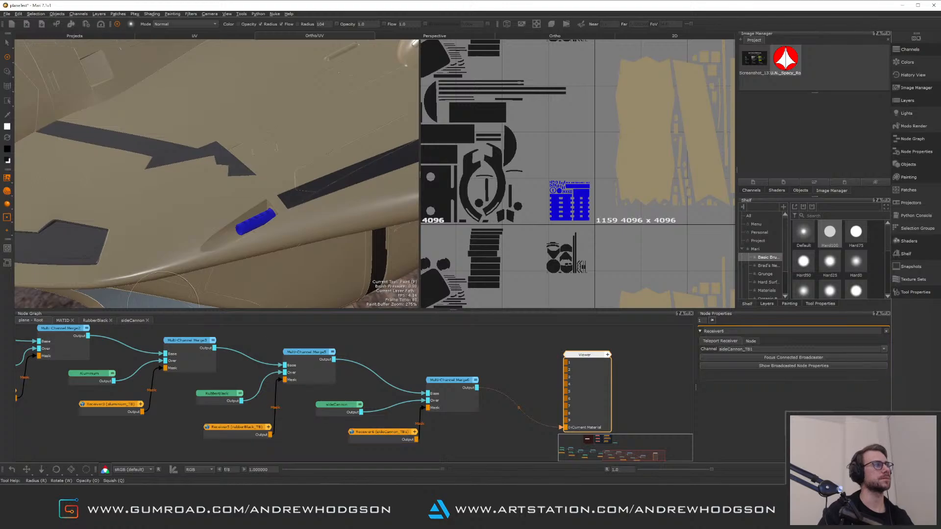
Inspect the channel names of the broadcaster nodes in the MATID graph
{"action": "left_click", "coordinate": [63, 321]}
{"action": "left_click", "coordinate": [382, 412]}
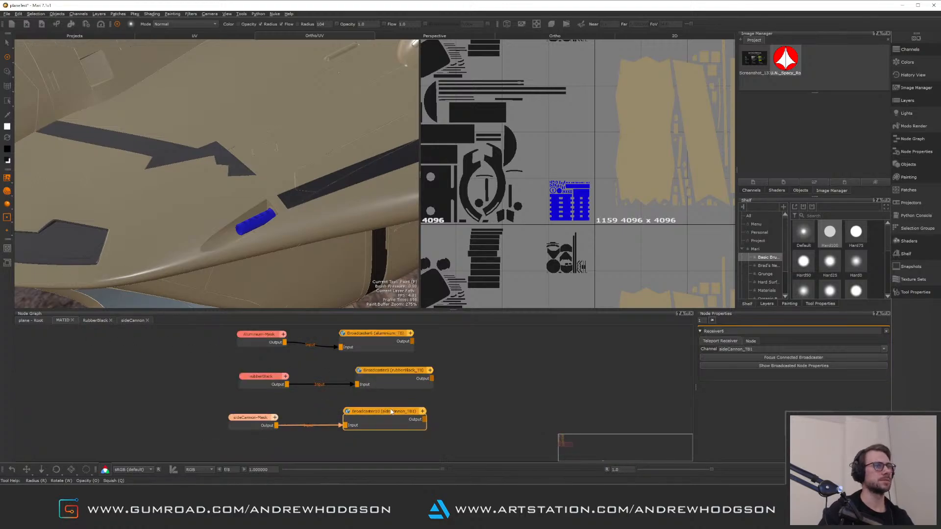
{"action": "left_click", "coordinate": [773, 349]}
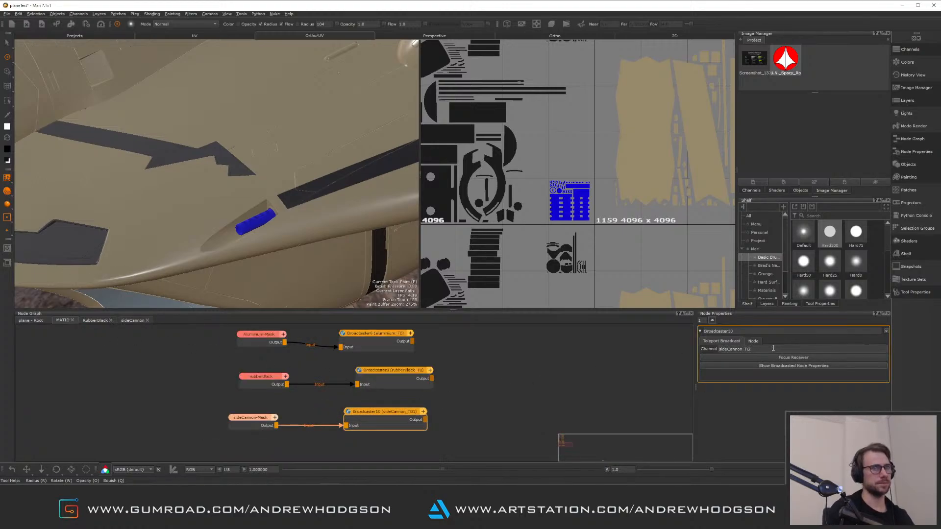
{"action": "key", "text": "Return"}
{"action": "left_click", "coordinate": [608, 259]}
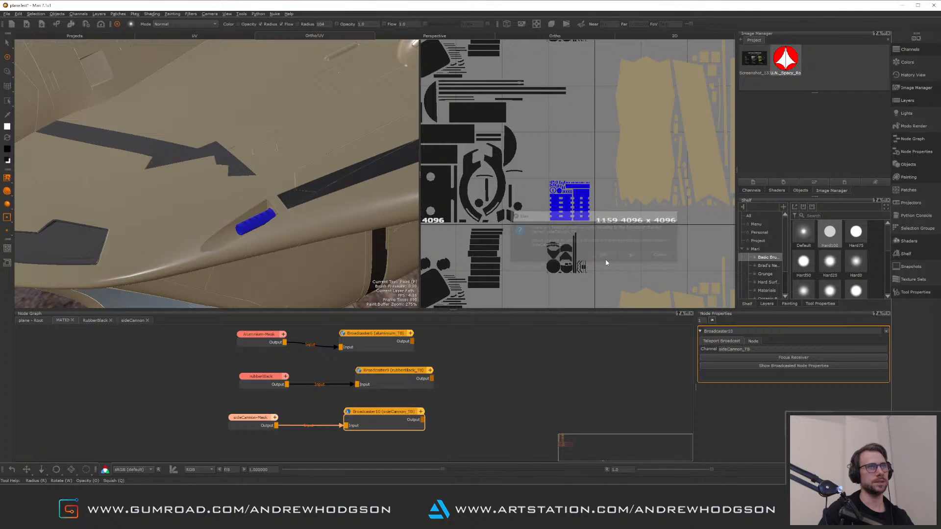
{"action": "left_click", "coordinate": [514, 380]}
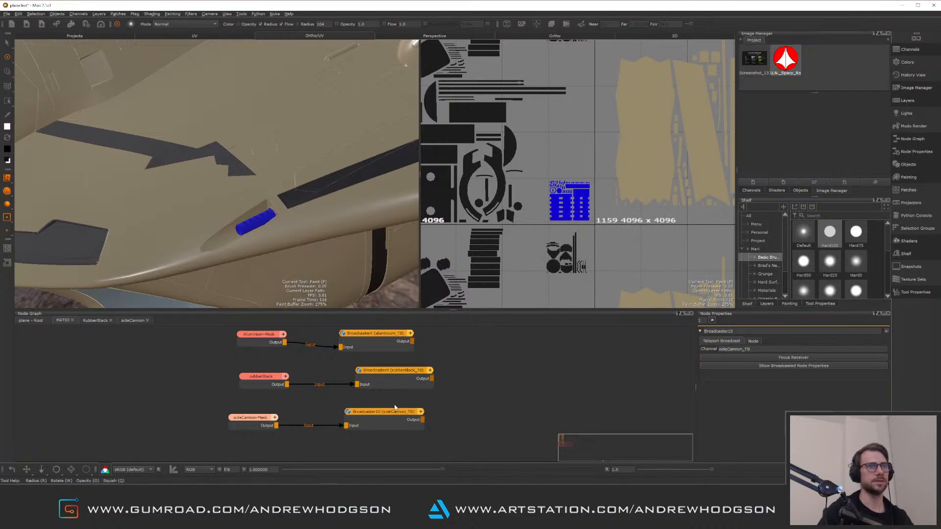
{"action": "left_click", "coordinate": [395, 412]}
{"action": "left_click", "coordinate": [404, 374]}
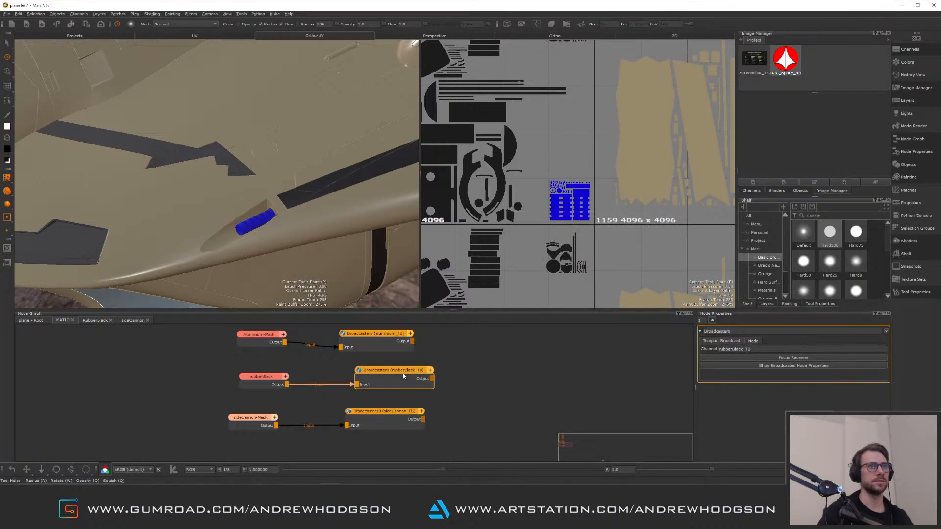
{"action": "left_click", "coordinate": [387, 413]}
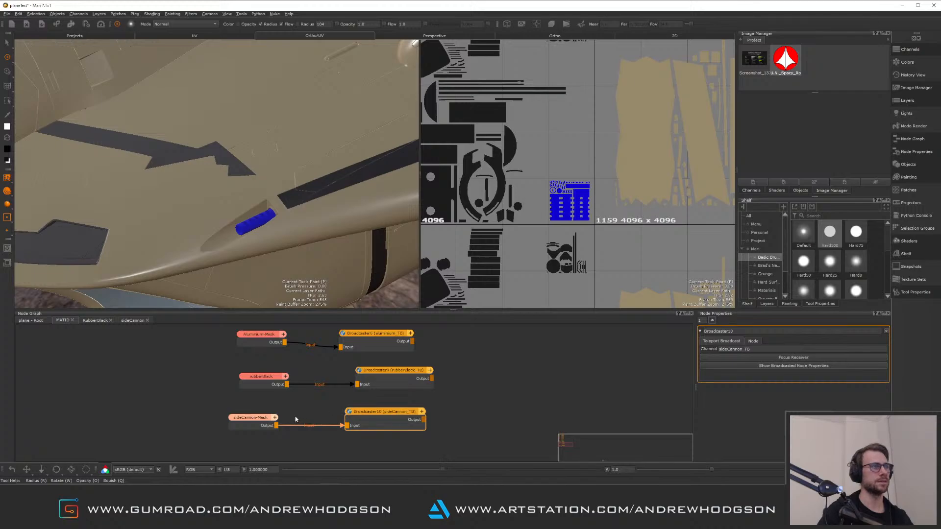
Return to the root graph and orbit the 3D view to examine the jet's main cannon
{"action": "left_click", "coordinate": [258, 420]}
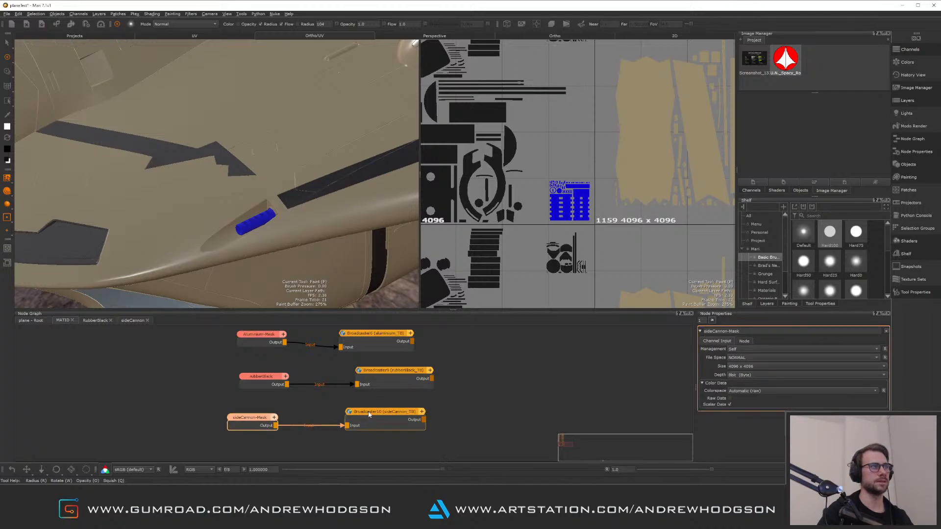
{"action": "left_click", "coordinate": [369, 414]}
{"action": "left_click", "coordinate": [32, 320]}
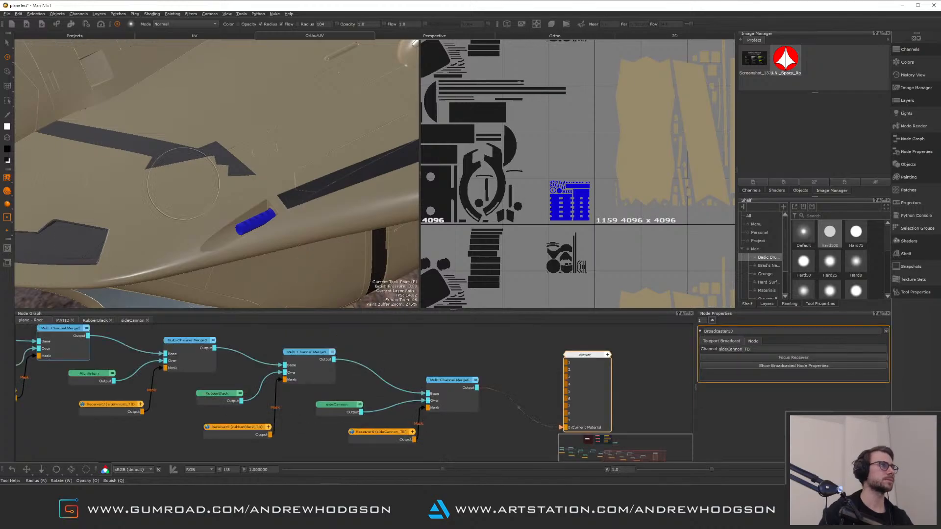
{"action": "left_click_drag", "start_coordinate": [183, 184], "coordinate": [256, 119], "text": "alt"}
{"action": "middle_click_drag", "start_coordinate": [256, 119], "coordinate": [252, 126], "text": "alt"}
{"action": "right_click_drag", "start_coordinate": [252, 126], "coordinate": [278, 176], "text": "alt"}
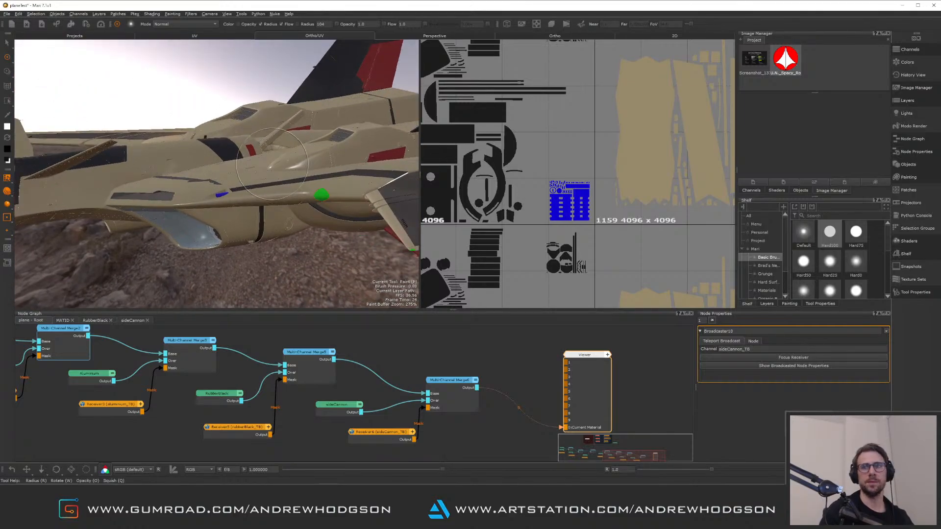
{"action": "left_click_drag", "start_coordinate": [255, 113], "coordinate": [229, 166], "text": "alt"}
{"action": "middle_click_drag", "start_coordinate": [229, 166], "coordinate": [187, 203], "text": "alt"}
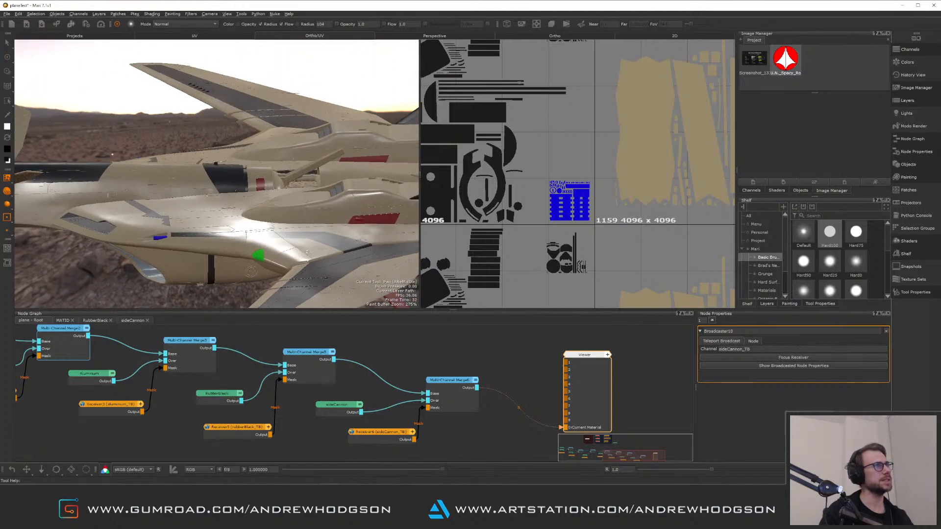
{"action": "left_click_drag", "start_coordinate": [307, 252], "coordinate": [209, 148], "text": "alt"}
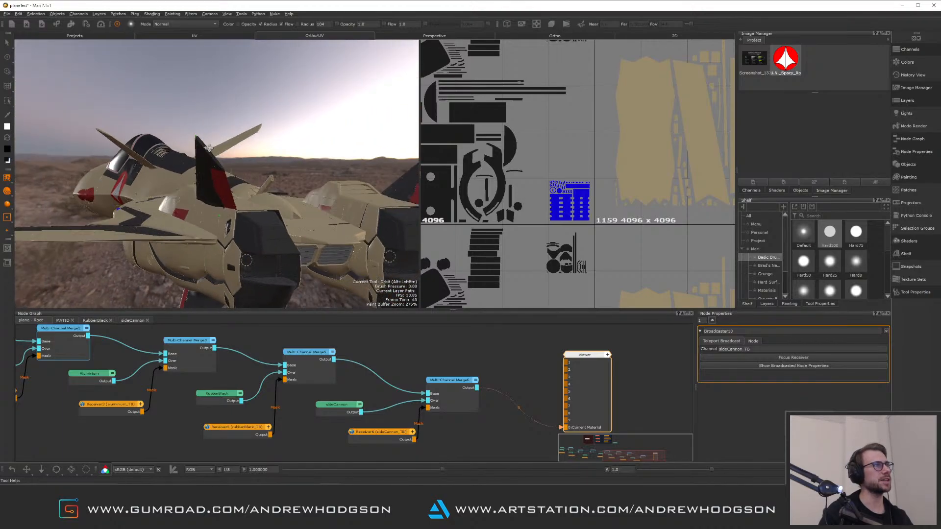
{"action": "mouse_move", "coordinate": [209, 147]}
{"action": "right_mouse_down", "text": "alt"}
{"action": "mouse_move", "coordinate": [229, 196]}
{"action": "mouse_move", "coordinate": [254, 198]}
{"action": "right_mouse_up", "text": "alt"}
{"action": "mouse_move", "coordinate": [255, 198]}
{"action": "left_mouse_down", "text": "alt"}
{"action": "mouse_move", "coordinate": [216, 199]}
{"action": "mouse_move", "coordinate": [214, 153]}
{"action": "mouse_move", "coordinate": [243, 179]}
{"action": "left_mouse_up", "text": "alt"}
{"action": "middle_click_drag", "start_coordinate": [243, 179], "coordinate": [192, 220], "text": "alt"}
{"action": "left_click_drag", "start_coordinate": [191, 220], "coordinate": [223, 184], "text": "alt"}
{"action": "right_click_drag", "start_coordinate": [223, 183], "coordinate": [248, 162], "text": "alt"}
{"action": "mouse_move", "coordinate": [248, 162]}
{"action": "middle_mouse_down", "text": "alt"}
{"action": "mouse_move", "coordinate": [208, 182]}
{"action": "mouse_move", "coordinate": [227, 193]}
{"action": "middle_mouse_up", "text": "alt"}
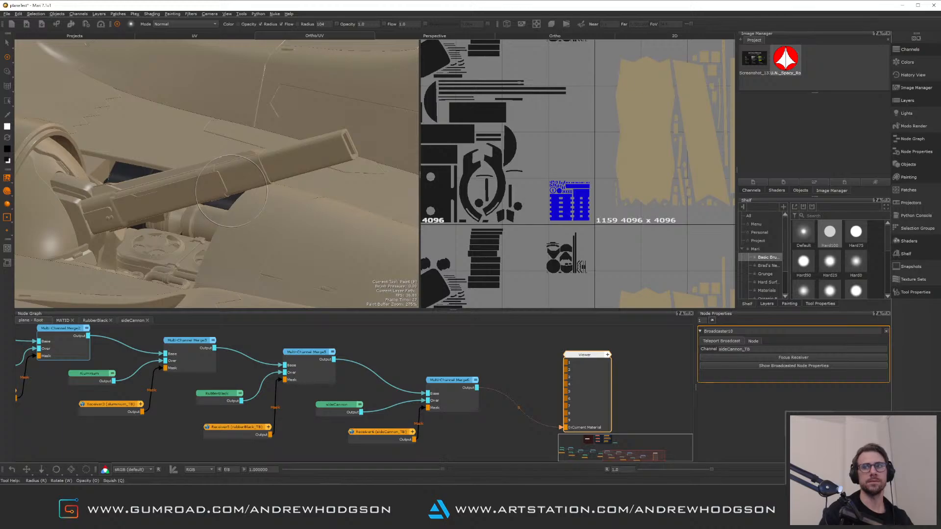
{"action": "left_click_drag", "start_coordinate": [189, 181], "coordinate": [256, 191], "text": "alt"}
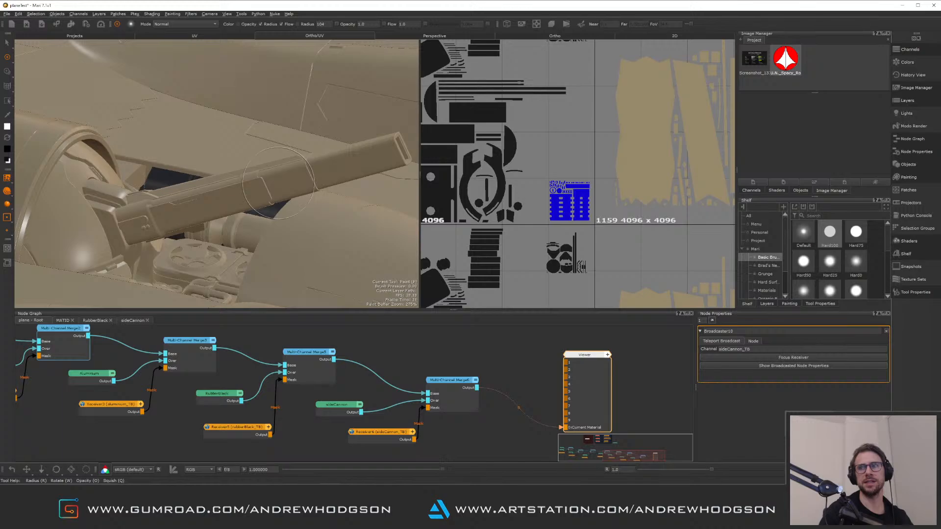
{"action": "left_click_drag", "start_coordinate": [267, 176], "coordinate": [245, 156], "text": "alt"}
{"action": "middle_click_drag", "start_coordinate": [254, 177], "coordinate": [251, 144], "text": "alt"}
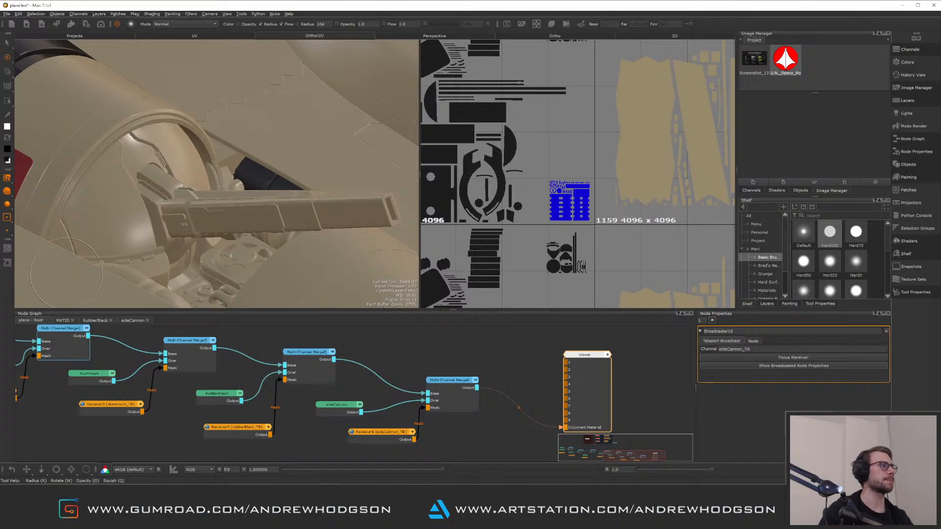
In the MATID graph, add a new 4096 x 4096 8-bit Paint node below the sideCannon nodes
{"action": "left_click", "coordinate": [63, 320]}
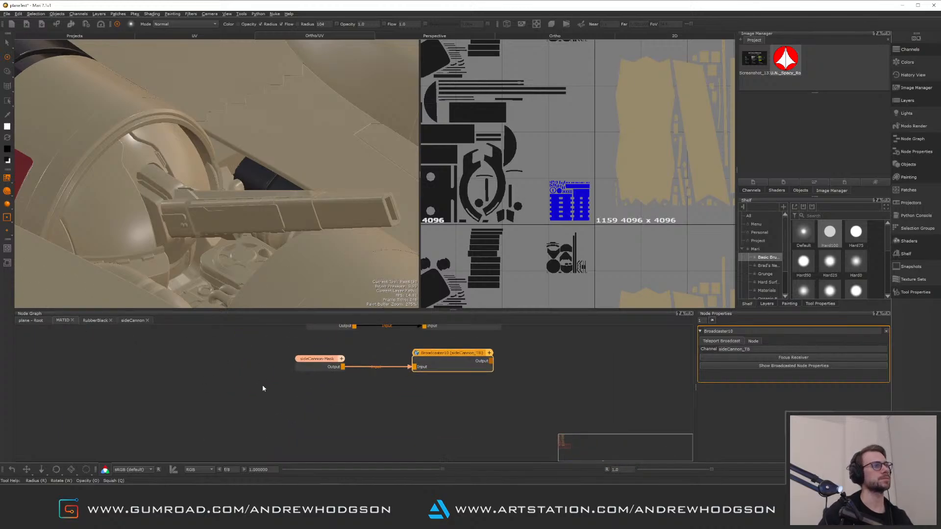
{"action": "left_click", "coordinate": [315, 408]}
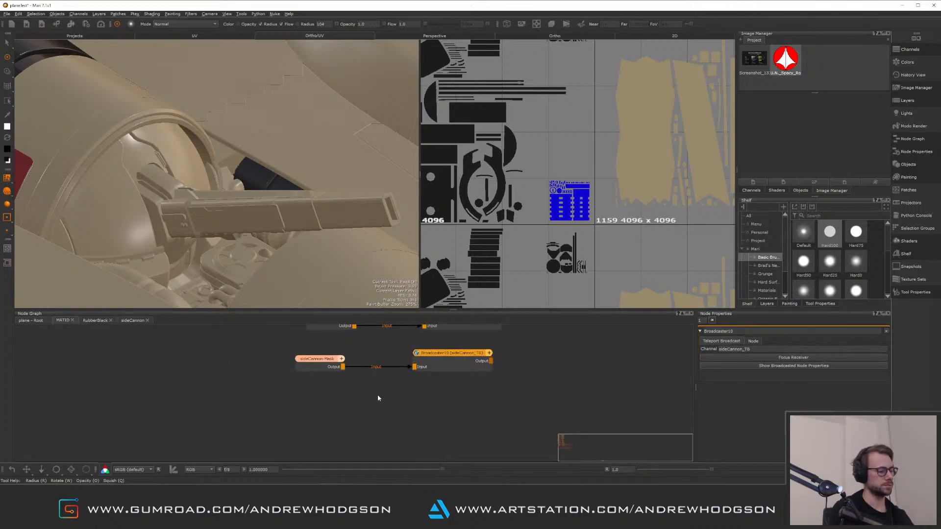
{"action": "key", "text": "p"}
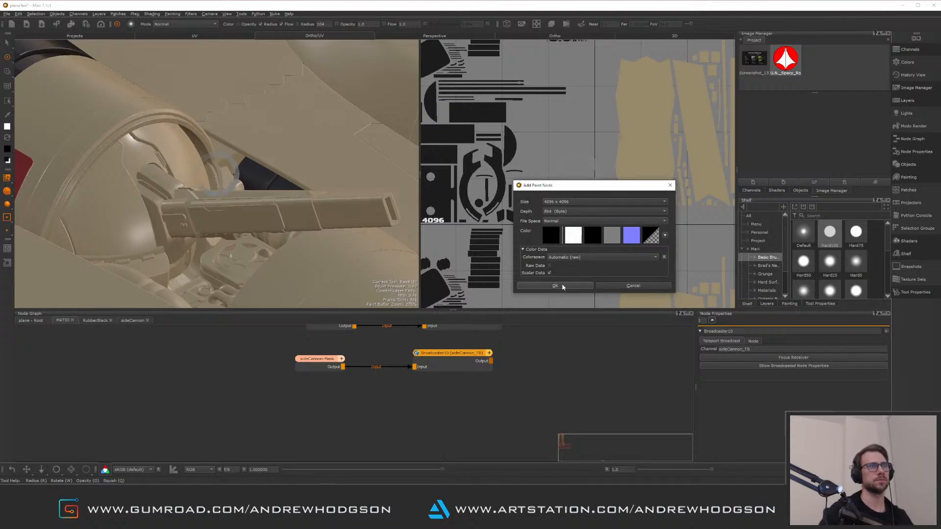
{"action": "left_click", "coordinate": [562, 286]}
{"action": "left_click_drag", "start_coordinate": [395, 403], "coordinate": [300, 417]}
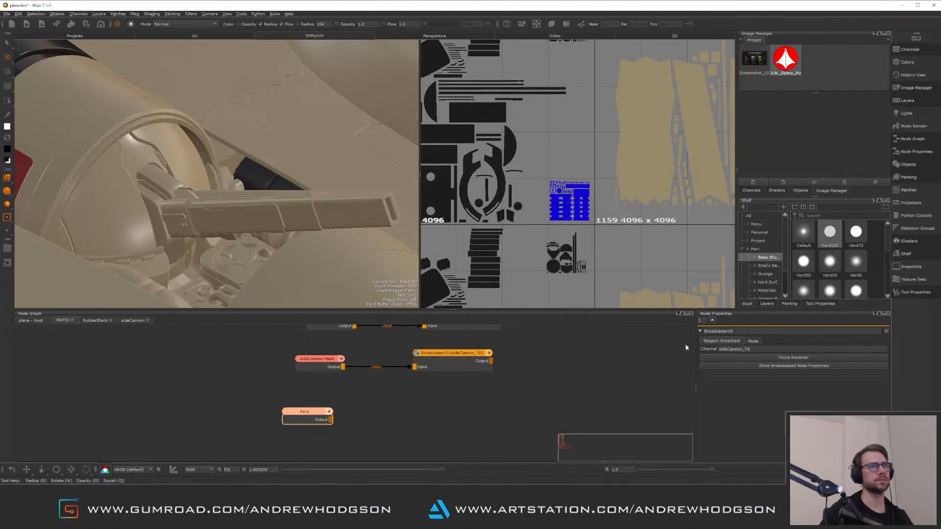
Rename the existing sideCannon broadcaster node to mainCannon-Mask
{"action": "left_click_drag", "start_coordinate": [750, 330], "coordinate": [684, 329]}
{"action": "type", "text": "mainCannon-Mask"}
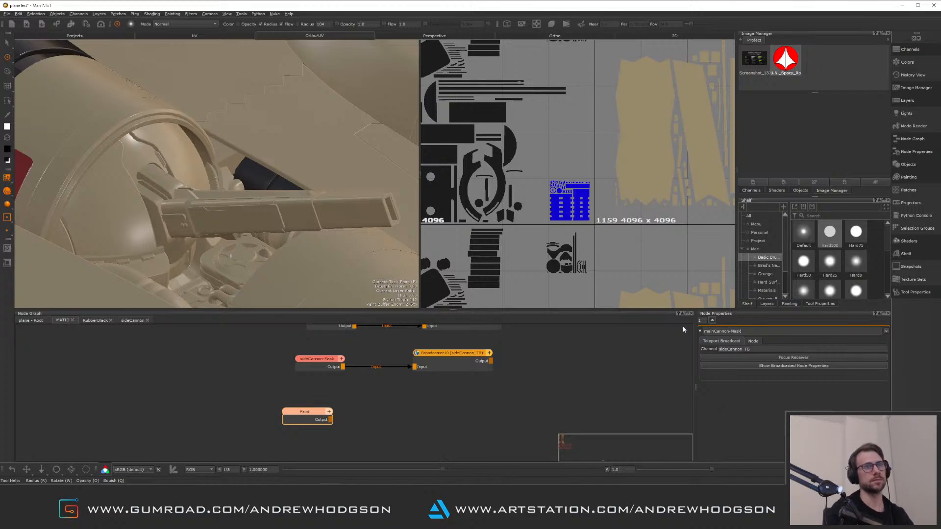
{"action": "key", "text": "Return"}
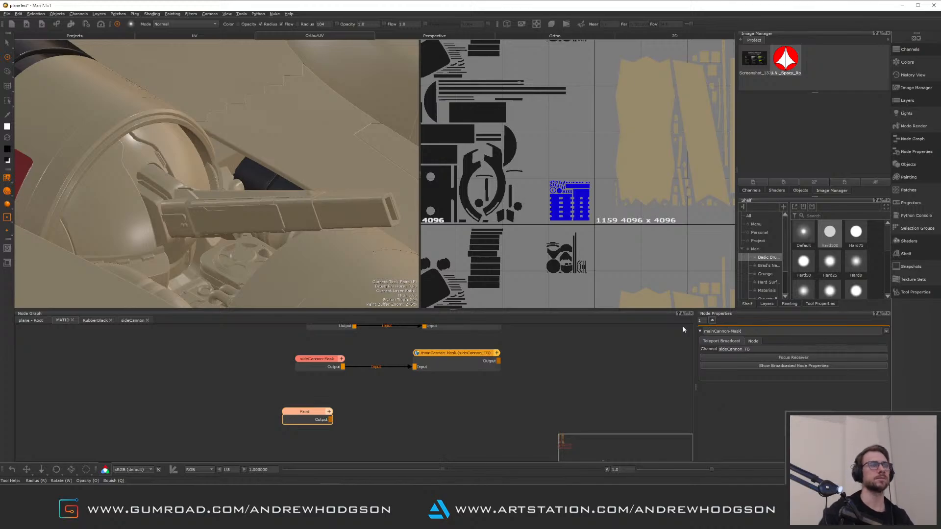
Duplicate the broadcaster node and place the copy beside the new Paint node
{"action": "left_click_drag", "start_coordinate": [306, 412], "coordinate": [321, 404]}
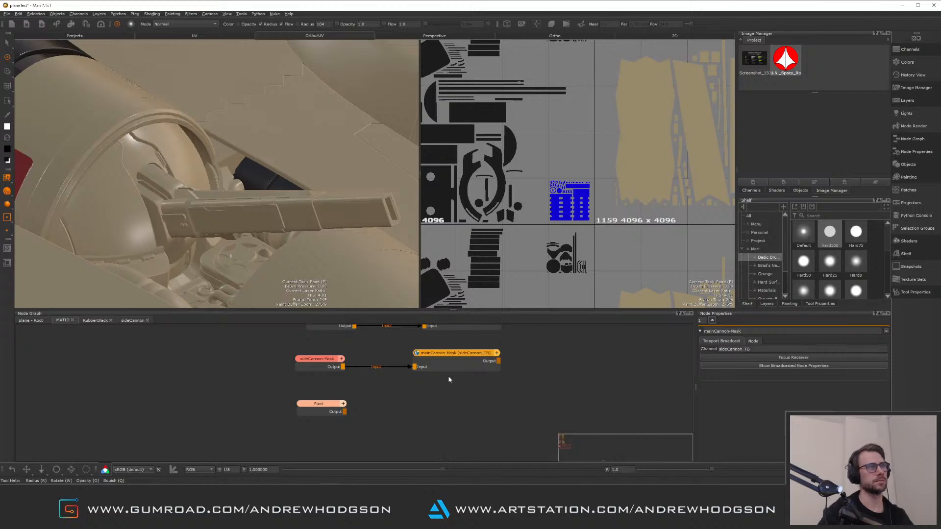
{"action": "left_click", "coordinate": [460, 366]}
{"action": "key", "text": "ctrl+c"}
{"action": "left_click", "coordinate": [444, 406]}
{"action": "key", "text": "ctrl+v"}
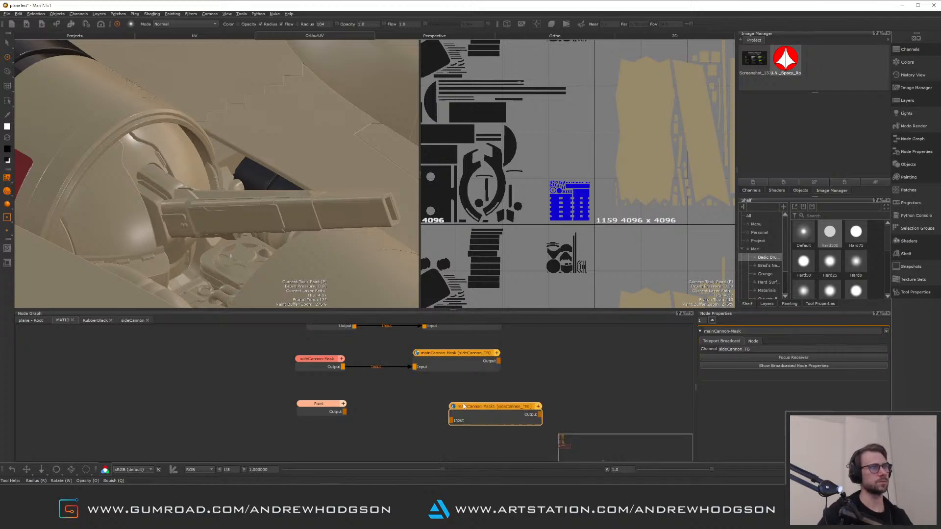
{"action": "left_click_drag", "start_coordinate": [464, 406], "coordinate": [439, 401]}
Rename the Paint node to mainCannon-Mask
{"action": "left_click", "coordinate": [321, 407]}
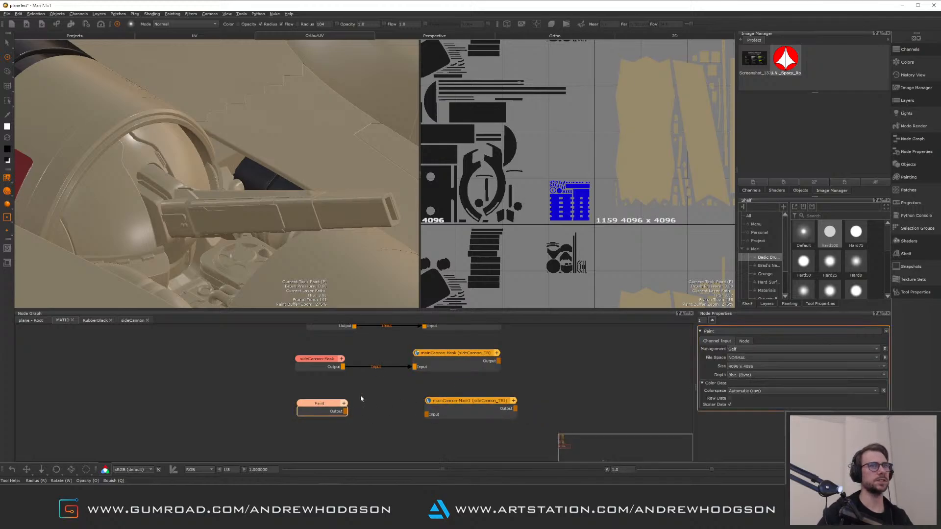
{"action": "left_click", "coordinate": [735, 329]}
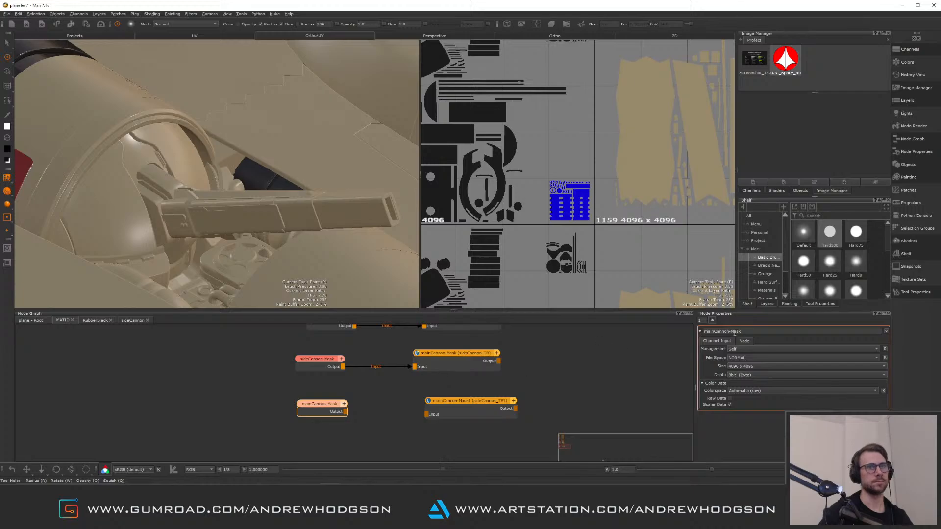
{"action": "left_click_drag", "start_coordinate": [729, 332], "coordinate": [704, 331]}
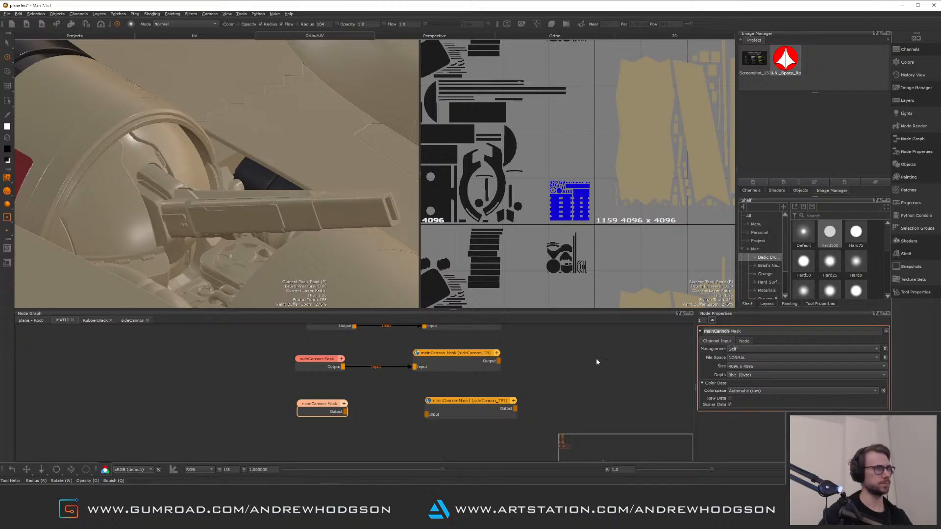
Set the duplicated broadcaster's channel to mainCannon_TB and connect the mainCannon-Mask paint node to its input
{"action": "double_click", "coordinate": [482, 401]}
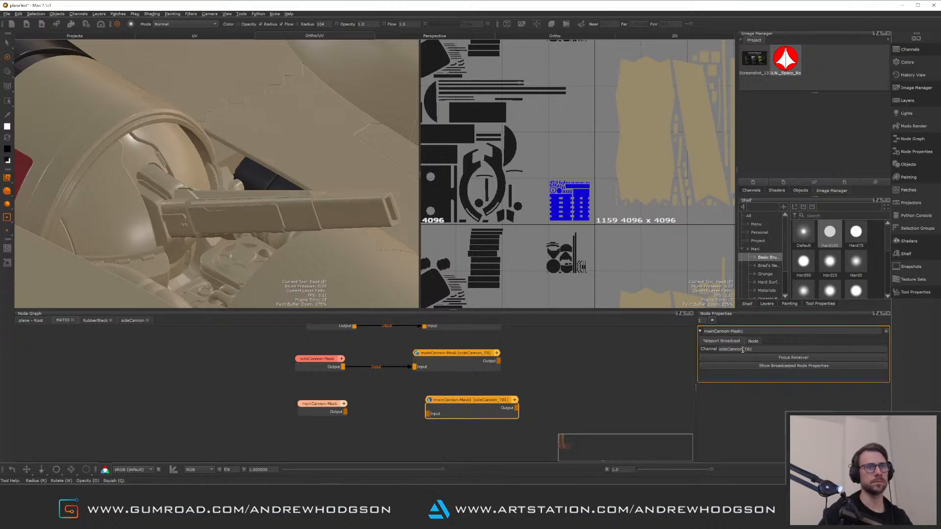
{"action": "left_click_drag", "start_coordinate": [743, 349], "coordinate": [736, 350]}
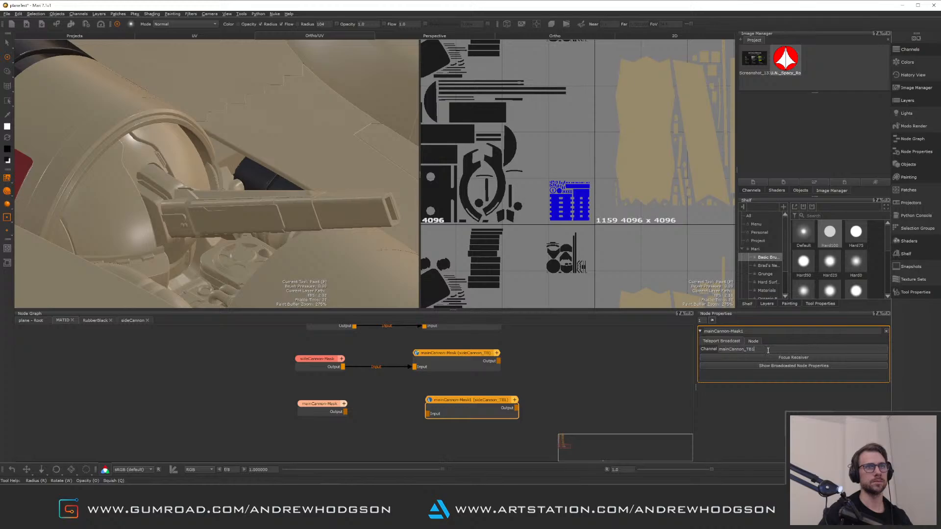
{"action": "key", "text": "BackSpace"}
{"action": "key", "text": "Return"}
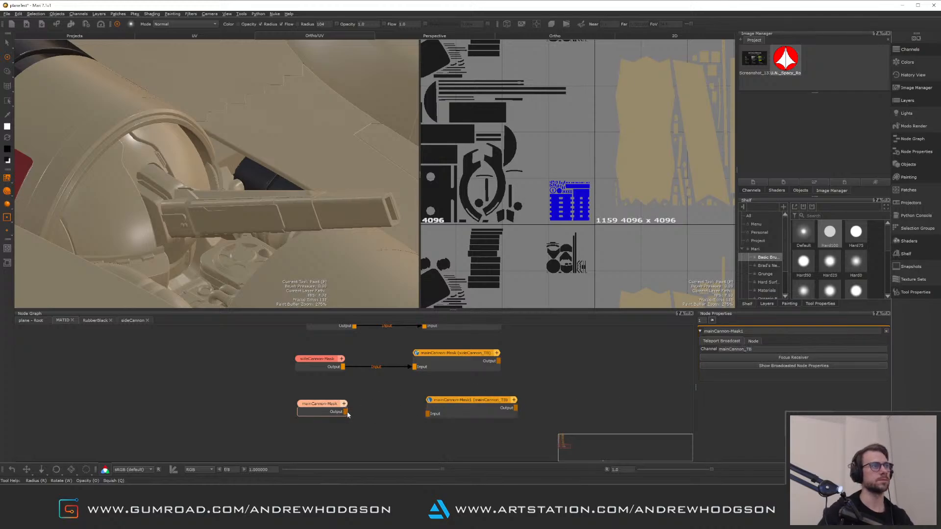
{"action": "left_click_drag", "start_coordinate": [345, 412], "coordinate": [435, 397]}
{"action": "left_click", "coordinate": [345, 424]}
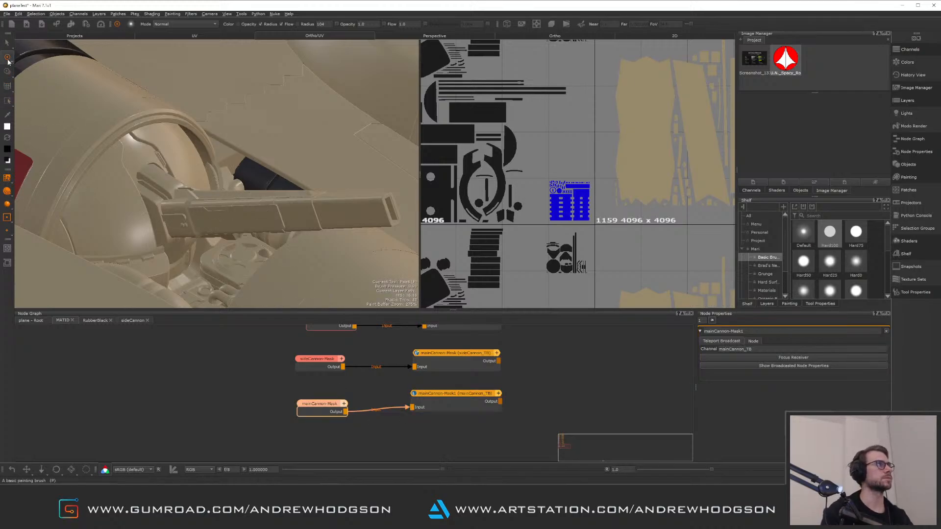
Select the main cannon's faces in the UV view and fill the selection with white
{"action": "left_click", "coordinate": [7, 44]}
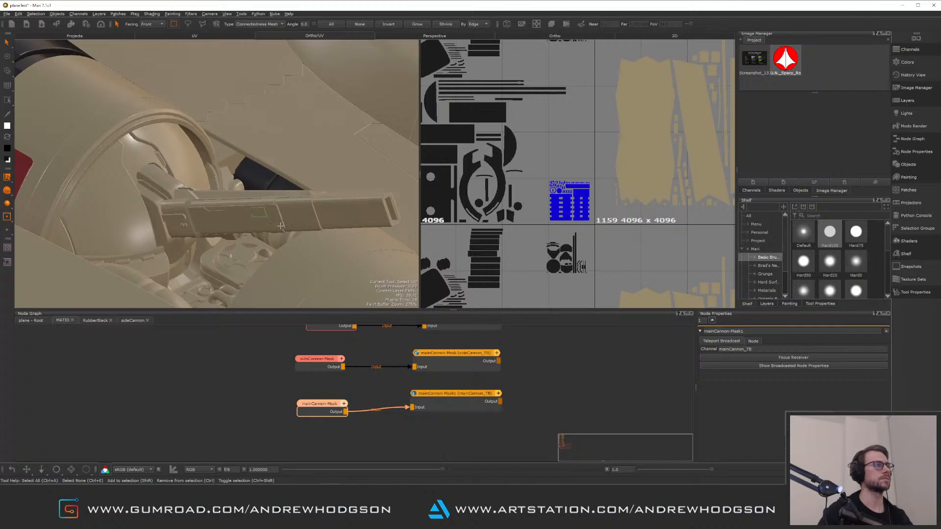
{"action": "key", "text": "f"}
{"action": "scroll", "coordinate": [550, 157], "scroll_direction": "down", "scroll_amount": 10}
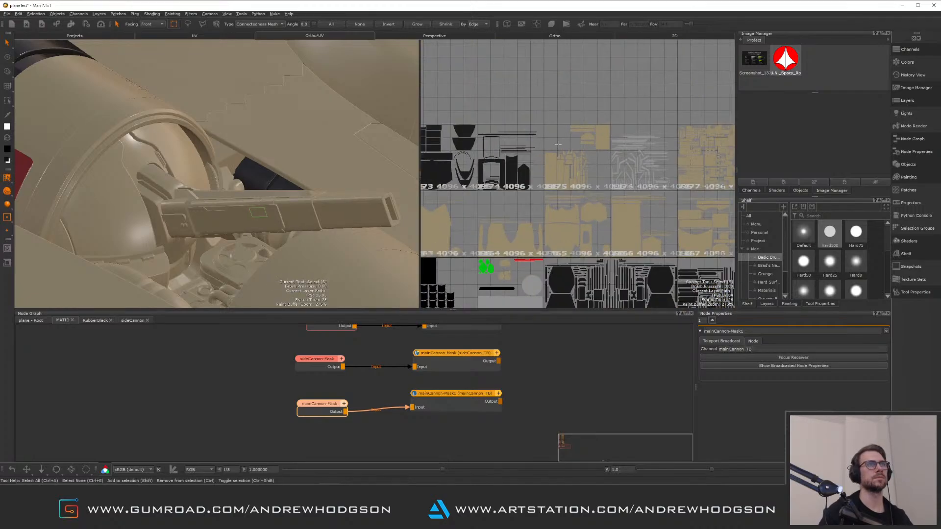
{"action": "scroll", "coordinate": [575, 163], "scroll_direction": "up", "scroll_amount": 5}
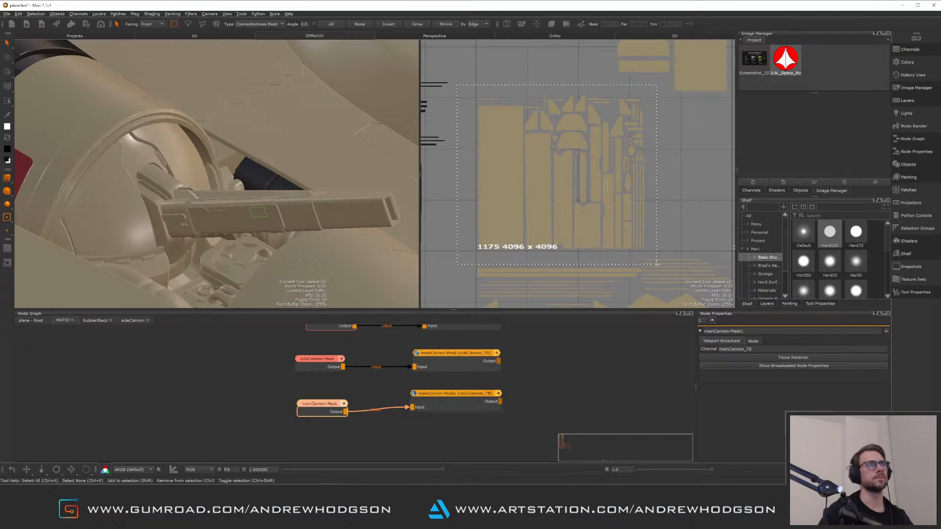
{"action": "mouse_move", "coordinate": [656, 263]}
{"action": "left_mouse_down"}
{"action": "mouse_move", "coordinate": [643, 248]}
{"action": "mouse_move", "coordinate": [652, 253]}
{"action": "left_mouse_up"}
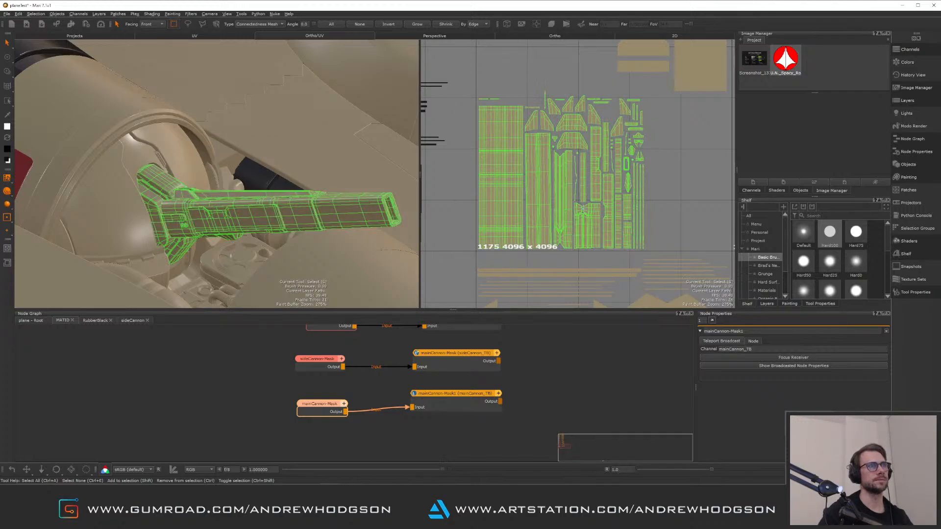
{"action": "right_click", "coordinate": [584, 203]}
{"action": "mouse_move", "coordinate": [632, 297]}
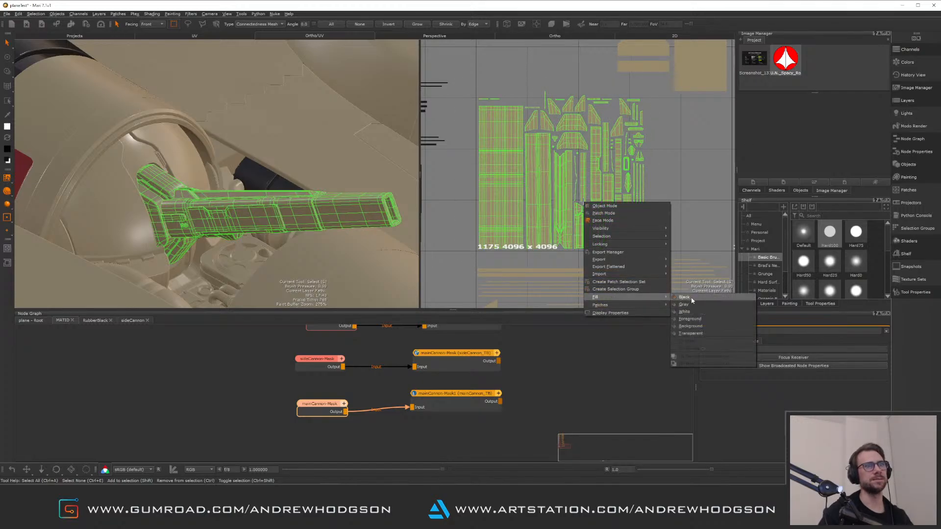
{"action": "left_click", "coordinate": [693, 313]}
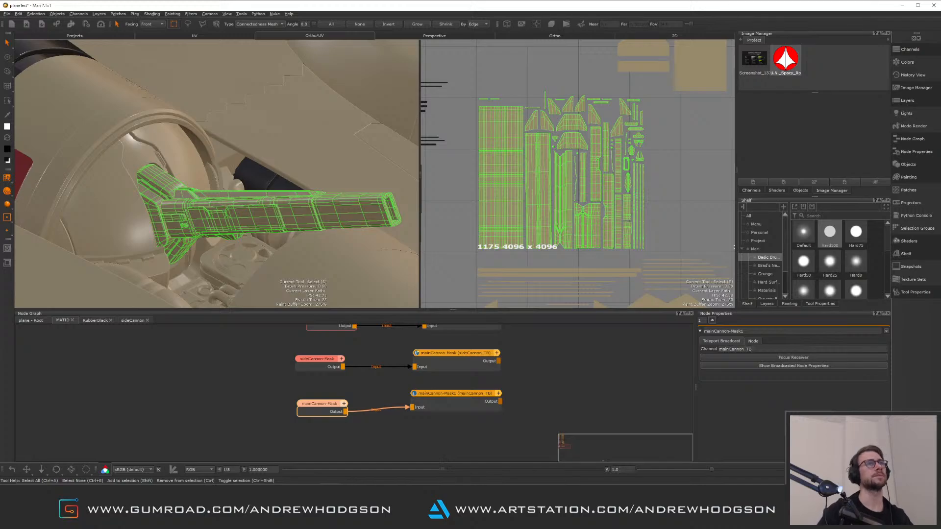
Preview the mainCannon-Mask paint node's output in the viewer
{"action": "middle_click_drag", "start_coordinate": [575, 190], "coordinate": [609, 215]}
{"action": "scroll", "coordinate": [609, 214], "scroll_direction": "up", "scroll_amount": 3}
{"action": "scroll", "coordinate": [563, 168], "scroll_direction": "down", "scroll_amount": 5}
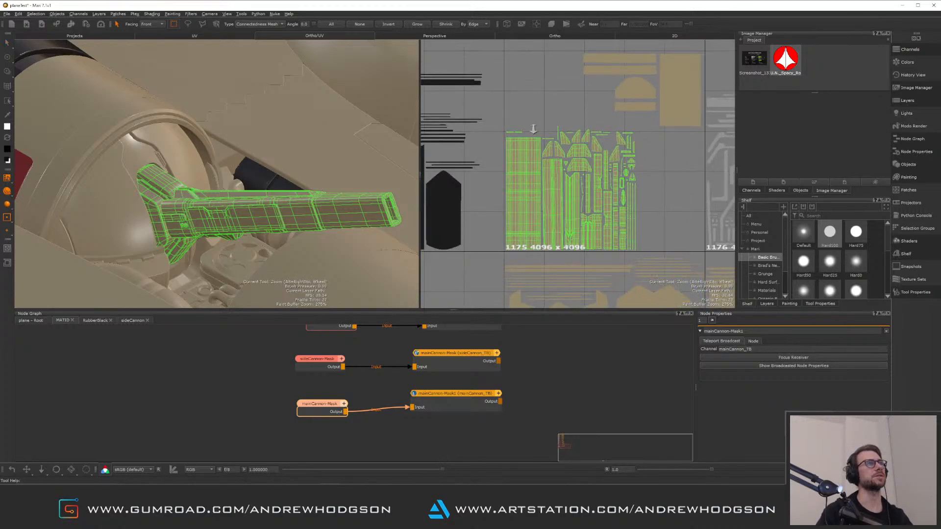
{"action": "scroll", "coordinate": [563, 168], "scroll_direction": "up", "scroll_amount": 2}
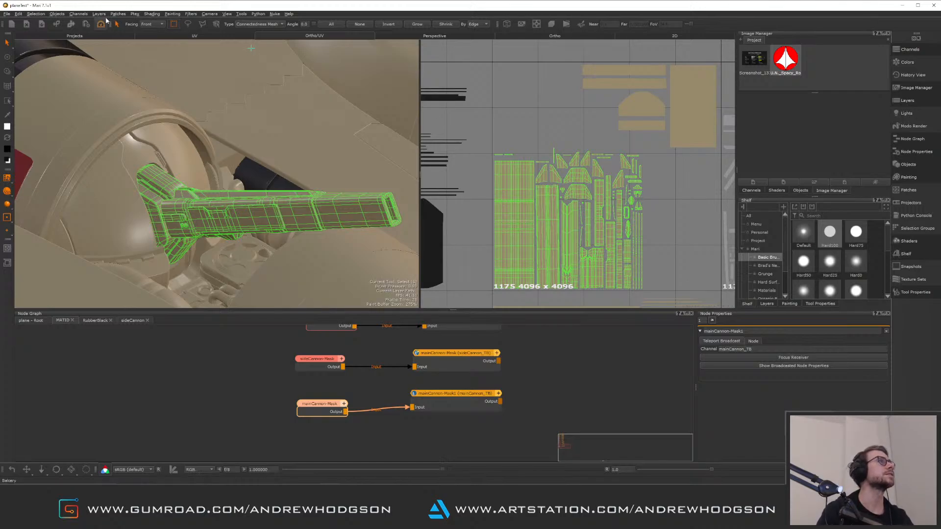
{"action": "left_click", "coordinate": [35, 14]}
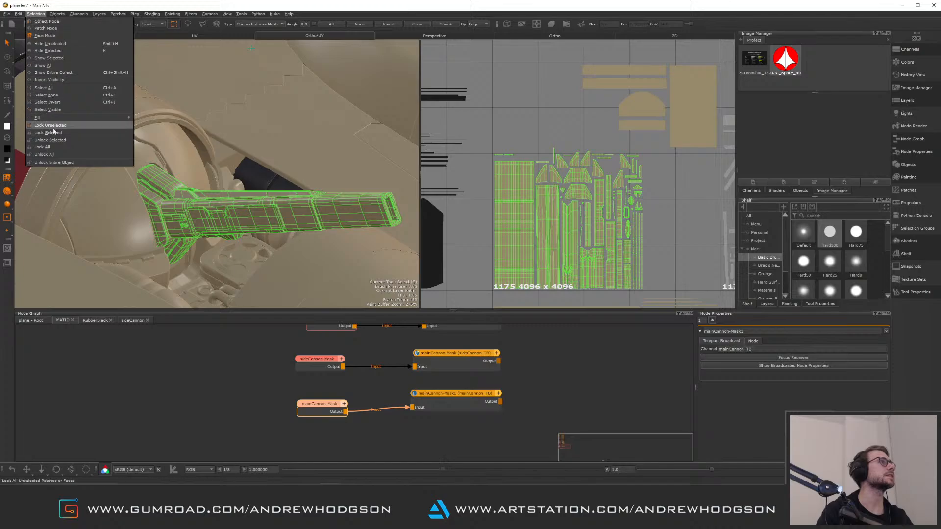
{"action": "mouse_move", "coordinate": [60, 119]}
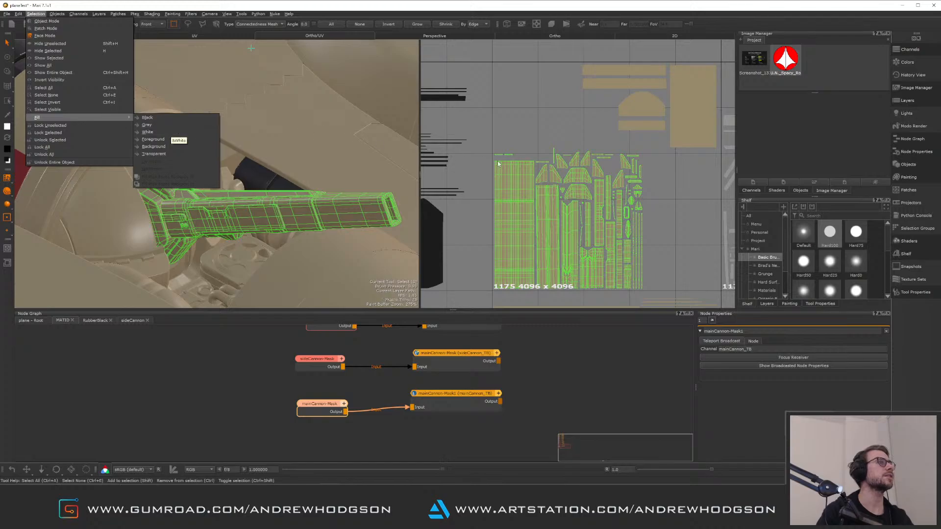
{"action": "middle_click_drag", "start_coordinate": [612, 199], "coordinate": [642, 167], "text": "alt"}
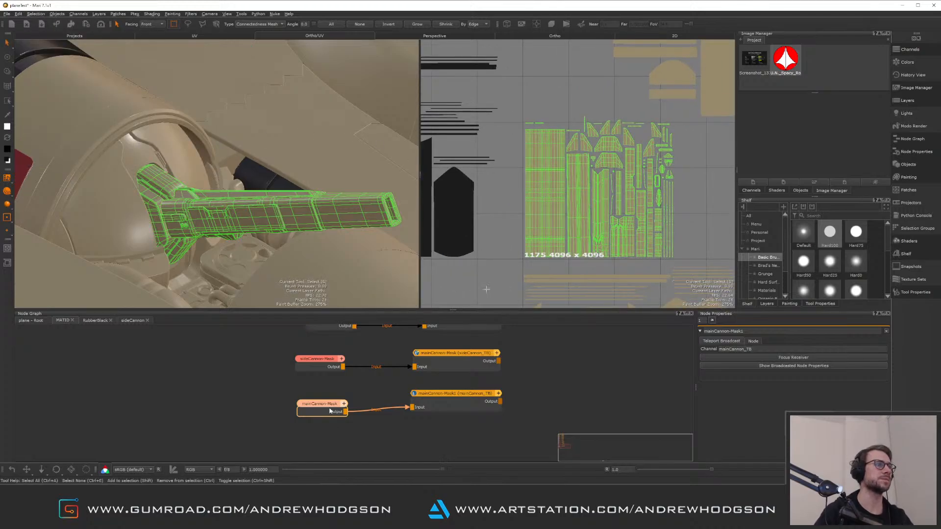
{"action": "left_click", "coordinate": [345, 405]}
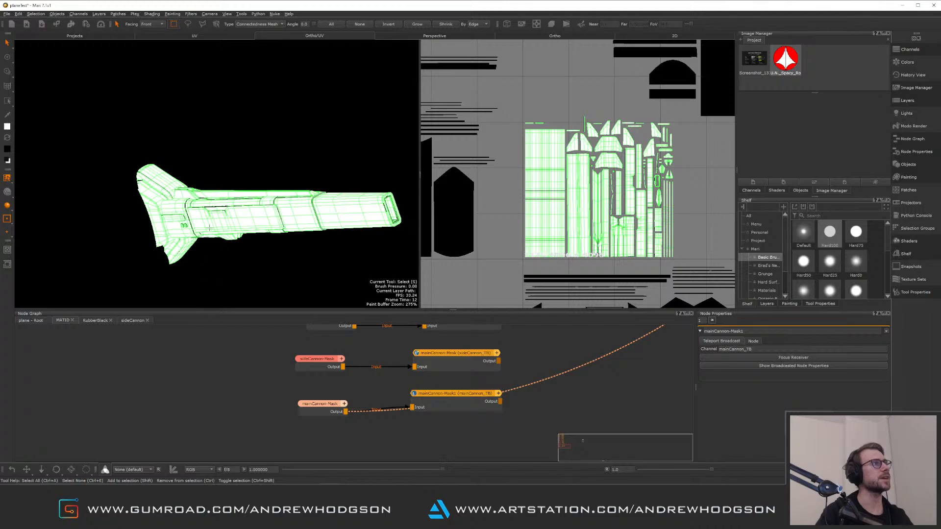
Orbit and frame the main cannon in the 3D view to inspect its mesh
{"action": "right_click_drag", "start_coordinate": [211, 248], "coordinate": [274, 253], "text": "alt"}
{"action": "middle_click_drag", "start_coordinate": [252, 211], "coordinate": [264, 164], "text": "alt"}
{"action": "right_click_drag", "start_coordinate": [275, 240], "coordinate": [292, 242], "text": "alt"}
{"action": "left_click_drag", "start_coordinate": [292, 242], "coordinate": [181, 191], "text": "alt"}
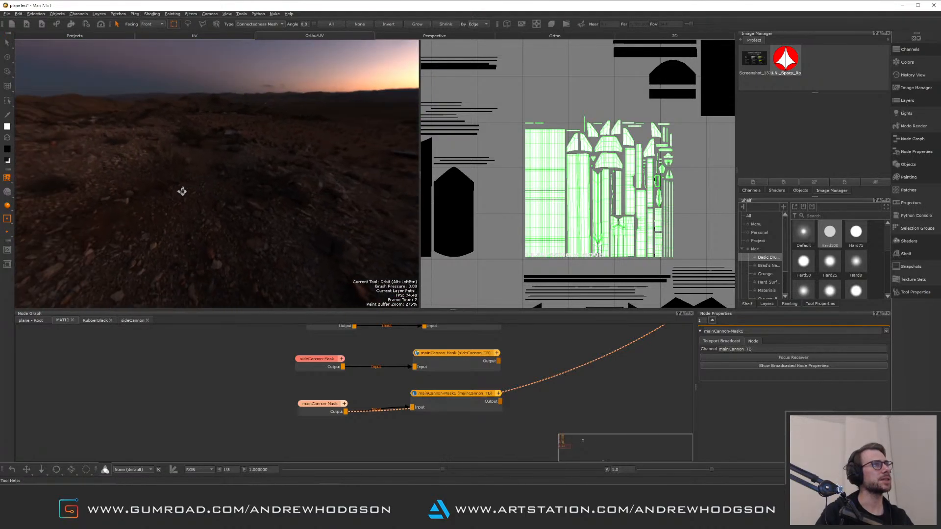
{"action": "left_click_drag", "start_coordinate": [259, 207], "coordinate": [321, 204], "text": "alt"}
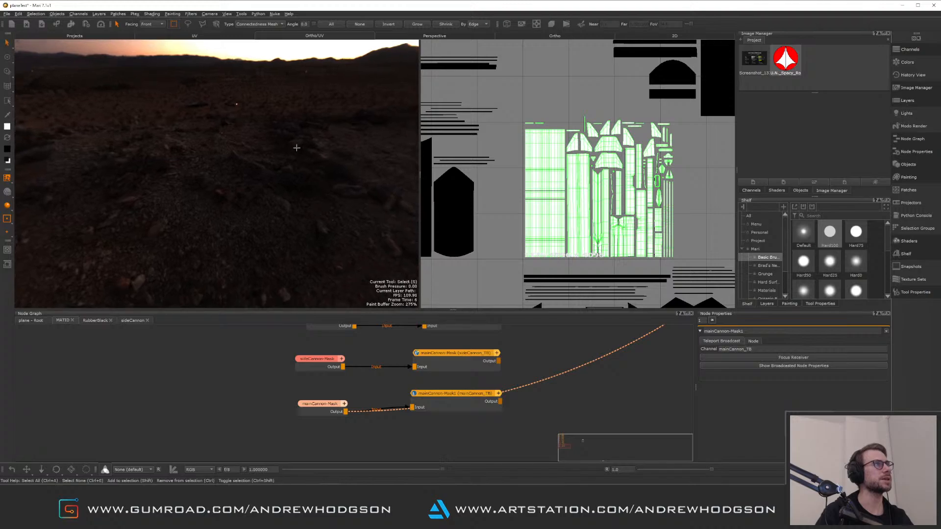
{"action": "key", "text": "f"}
{"action": "left_click_drag", "start_coordinate": [290, 171], "coordinate": [312, 203], "text": "alt"}
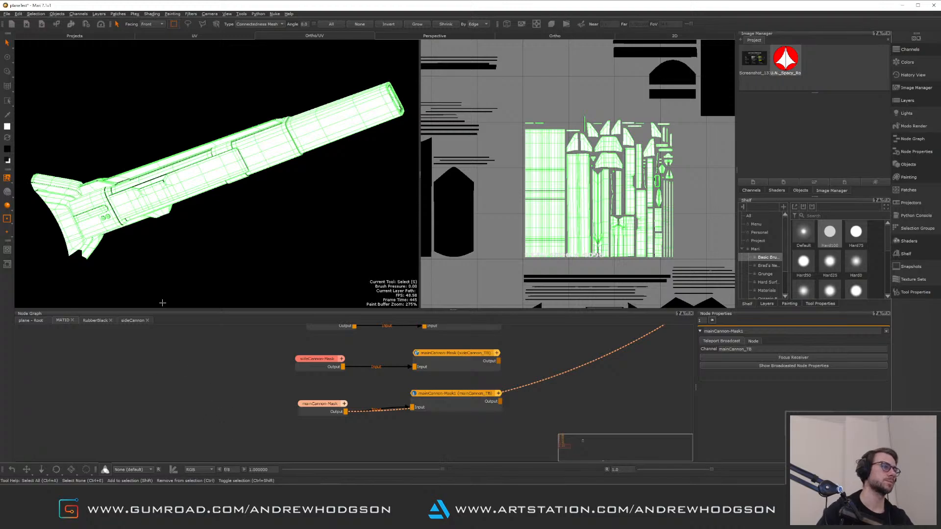
{"action": "left_click_drag", "start_coordinate": [234, 200], "coordinate": [239, 201], "text": "alt"}
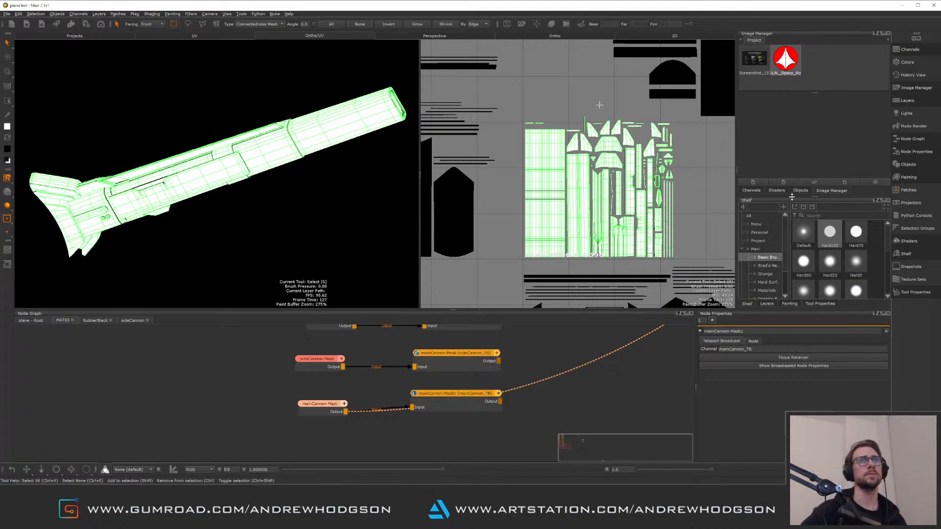
Zoom out the UV view and open the Tool Properties palette in the side dock
{"action": "scroll", "coordinate": [591, 172], "scroll_direction": "down", "scroll_amount": 3}
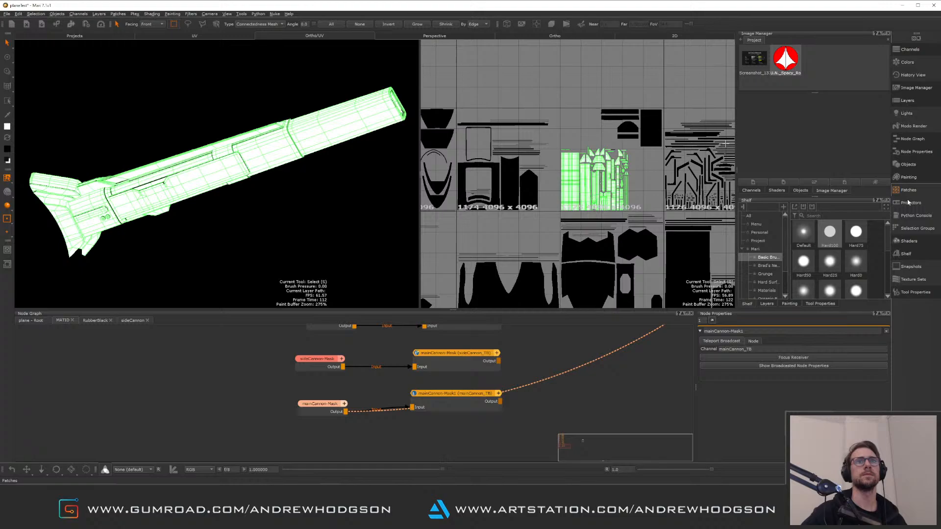
{"action": "left_click", "coordinate": [920, 295]}
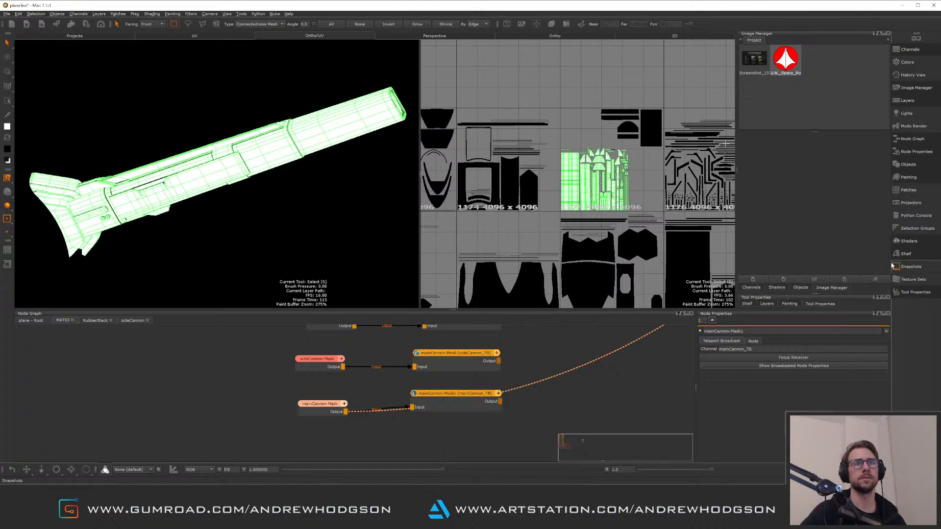
{"action": "left_click", "coordinate": [914, 292]}
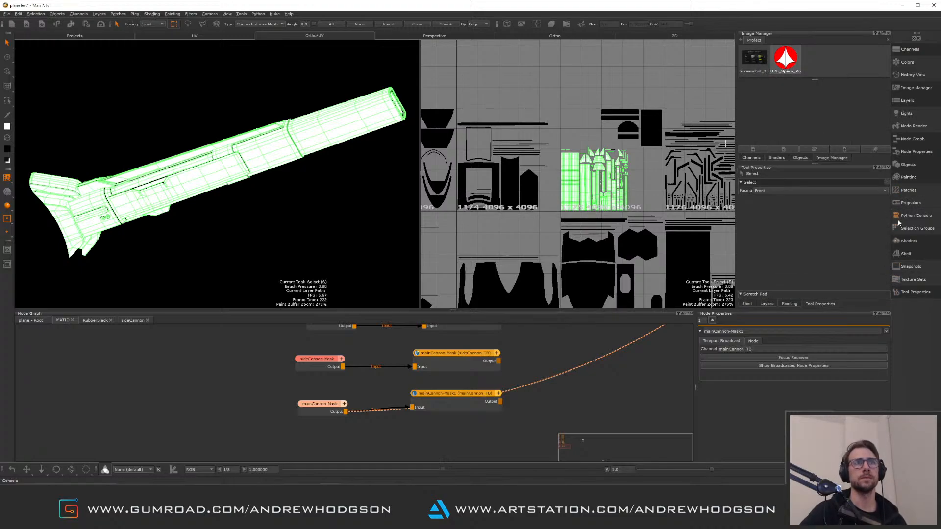
{"action": "left_click", "coordinate": [916, 293]}
{"action": "left_click", "coordinate": [917, 293]}
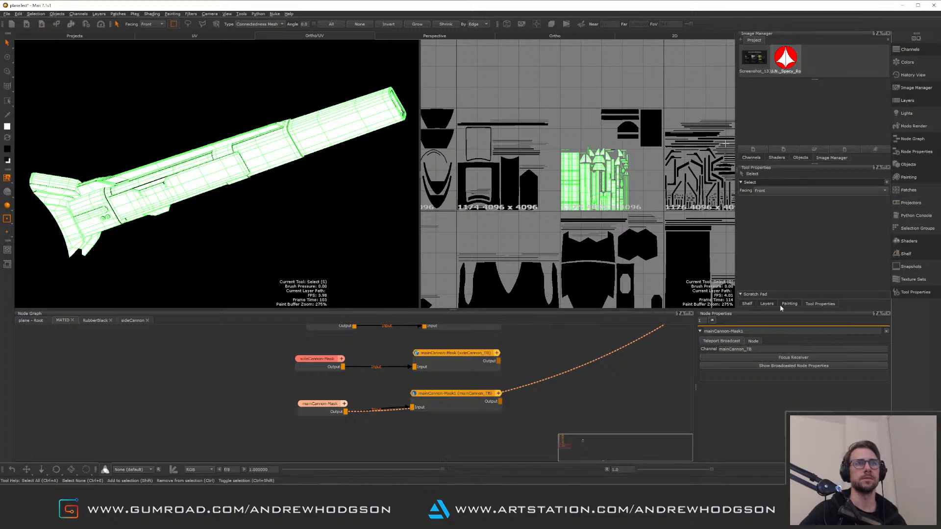
Switch to Maya with the YF-19 scene open
{"action": "left_click_drag", "start_coordinate": [296, 160], "coordinate": [245, 205], "text": "alt"}
{"action": "middle_click_drag", "start_coordinate": [245, 206], "coordinate": [282, 189], "text": "alt"}
{"action": "left_click", "coordinate": [343, 520]}
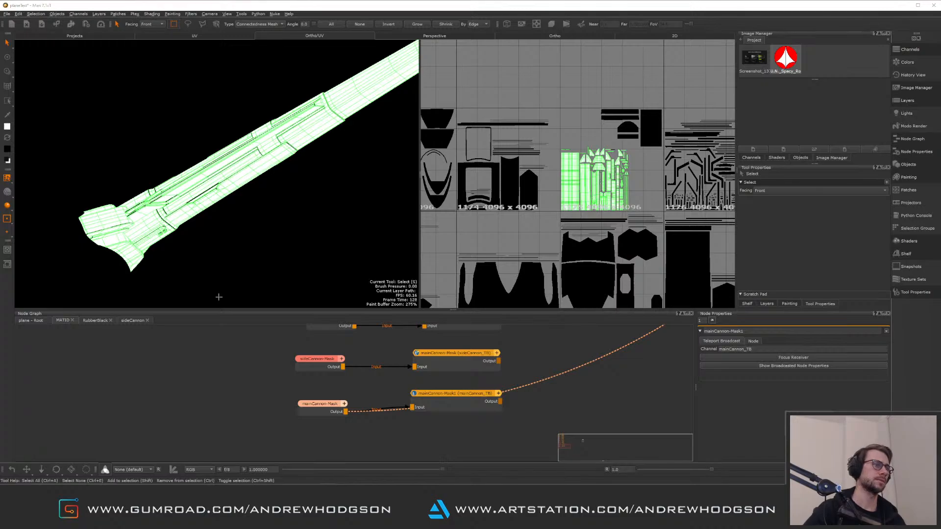
Select the main cannon, pick-walk up to its parent group and isolate it in the viewport
{"action": "left_click_drag", "start_coordinate": [406, 209], "coordinate": [431, 280], "text": "alt"}
{"action": "right_click_drag", "start_coordinate": [431, 280], "coordinate": [336, 180], "text": "alt"}
{"action": "middle_click_drag", "start_coordinate": [337, 179], "coordinate": [386, 235], "text": "alt"}
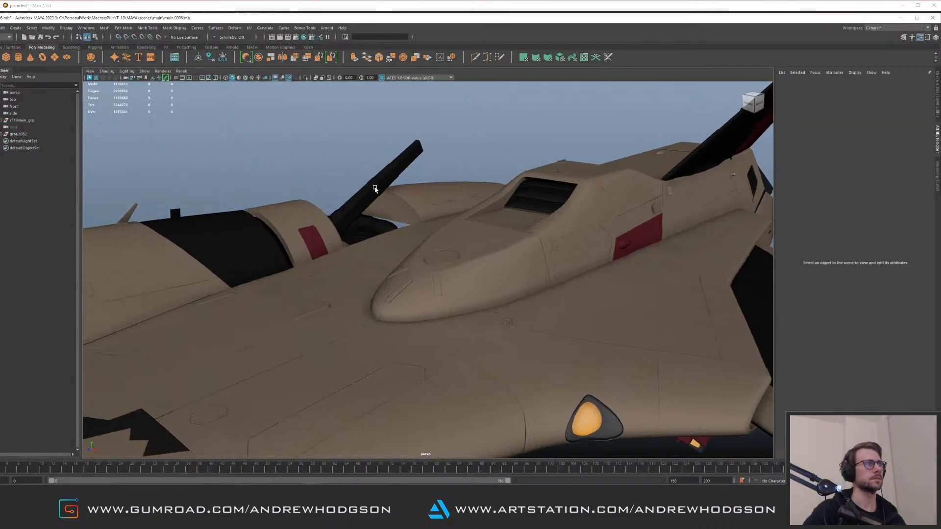
{"action": "left_click", "coordinate": [375, 186]}
{"action": "key", "text": "f"}
{"action": "left_click_drag", "start_coordinate": [431, 198], "coordinate": [379, 163], "text": "alt"}
{"action": "key", "text": "Up"}
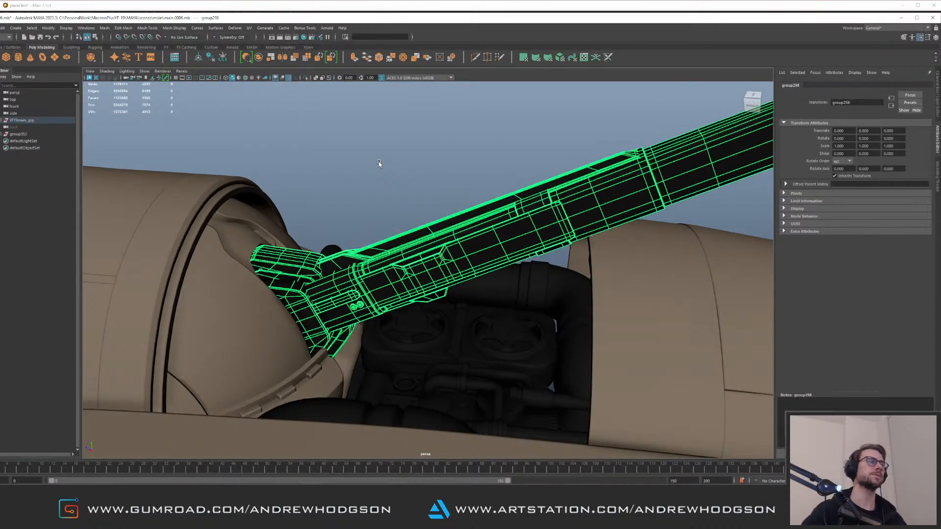
{"action": "key", "text": "ctrl+1"}
{"action": "right_click_drag", "start_coordinate": [432, 250], "coordinate": [295, 87], "text": "alt"}
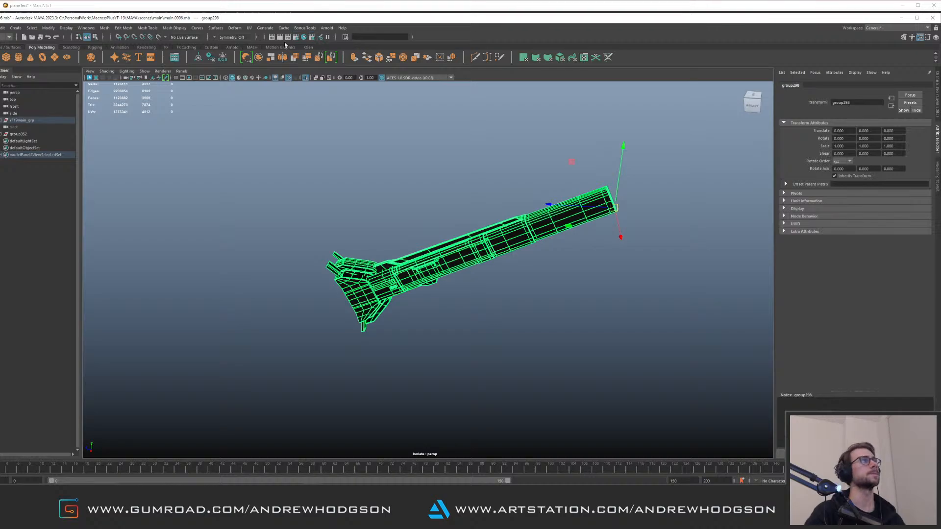
Open the UV Editor and dock it beside the perspective viewport
{"action": "left_click", "coordinate": [250, 28]}
{"action": "left_click", "coordinate": [266, 42]}
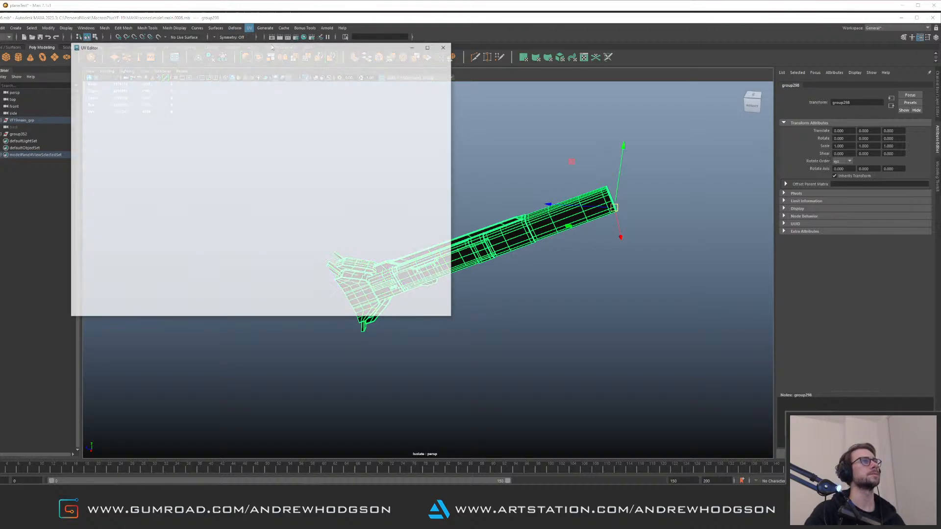
{"action": "left_click", "coordinate": [470, 61]}
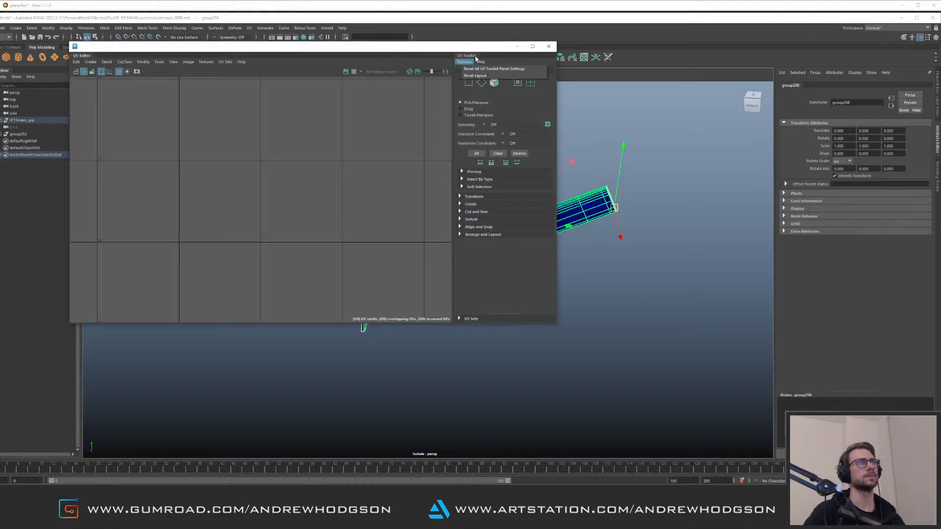
{"action": "left_click_drag", "start_coordinate": [472, 56], "coordinate": [935, 214]}
{"action": "left_click_drag", "start_coordinate": [369, 47], "coordinate": [832, 143]}
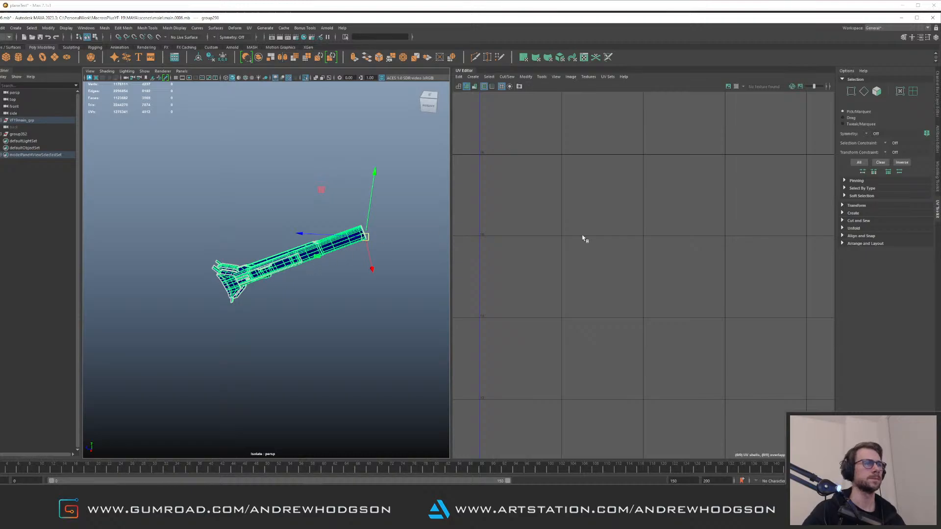
Select all the cannon's pieces and frame their UVs in the UV Editor
{"action": "key", "text": "f"}
{"action": "left_click", "coordinate": [279, 302]}
{"action": "left_click_drag", "start_coordinate": [432, 329], "coordinate": [193, 209]}
{"action": "key", "text": "f"}
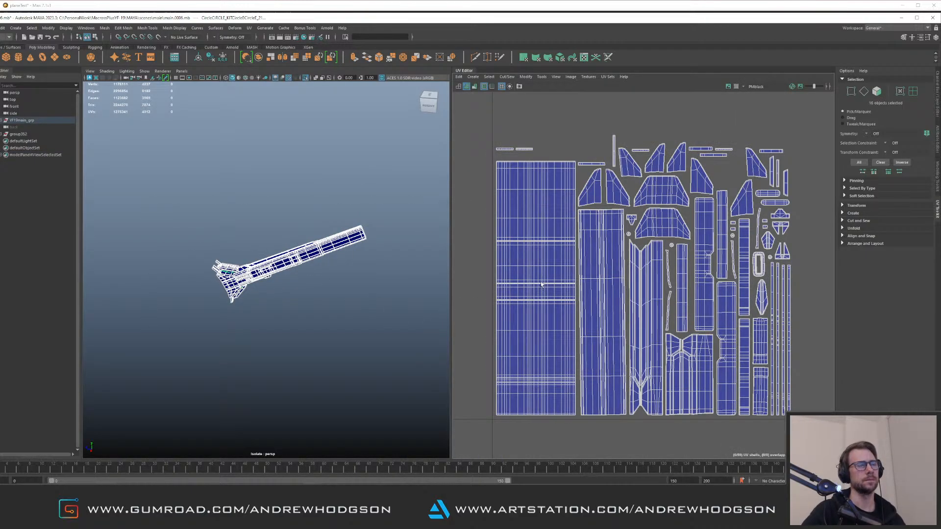
Zoom in on the cannon and select its flat side piece to inspect its UV shells
{"action": "right_click_drag", "start_coordinate": [253, 283], "coordinate": [391, 338], "text": "alt"}
{"action": "left_click_drag", "start_coordinate": [391, 338], "coordinate": [266, 313], "text": "alt"}
{"action": "scroll", "coordinate": [302, 324], "scroll_direction": "up", "scroll_amount": 3}
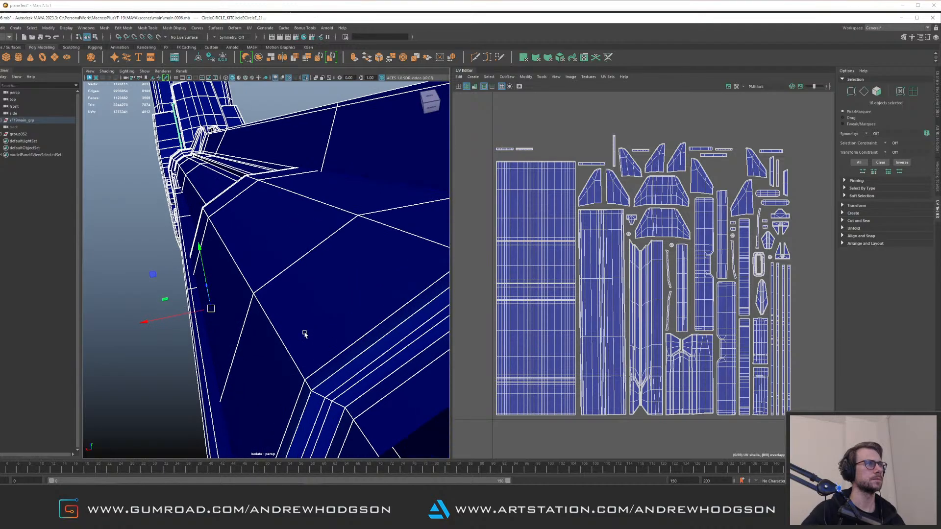
{"action": "scroll", "coordinate": [285, 324], "scroll_direction": "down", "scroll_amount": 1}
{"action": "left_click", "coordinate": [281, 349]}
{"action": "scroll", "coordinate": [289, 331], "scroll_direction": "down", "scroll_amount": 1}
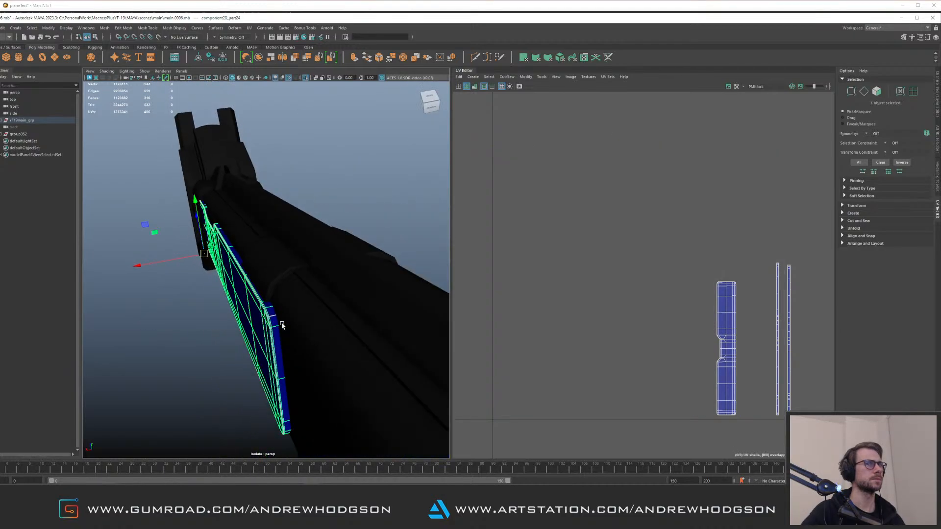
{"action": "left_click", "coordinate": [313, 321]}
{"action": "left_click", "coordinate": [272, 333]}
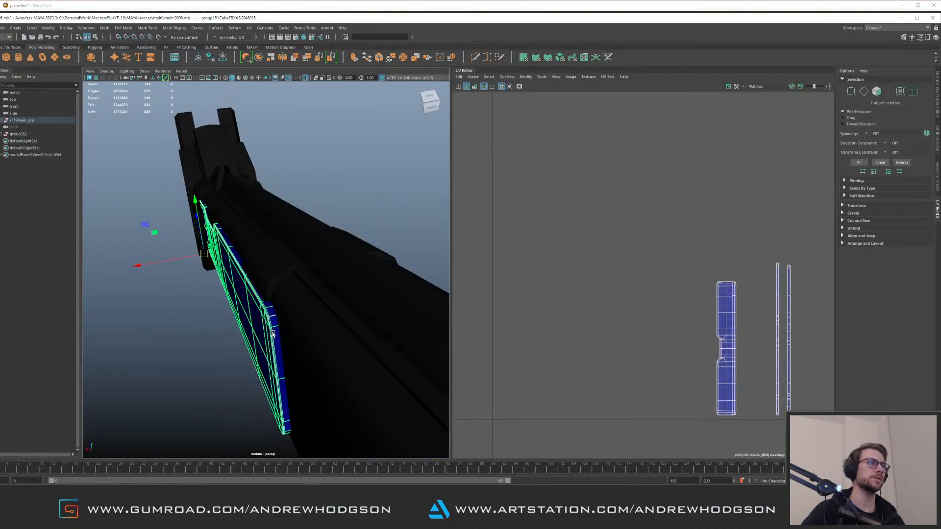
Select the side piece's main UV shell and expand the Create and Unfold tool sections
{"action": "right_click_drag", "start_coordinate": [657, 231], "coordinate": [674, 245]}
{"action": "middle_click_drag", "start_coordinate": [670, 266], "coordinate": [609, 219], "text": "alt"}
{"action": "scroll", "coordinate": [609, 219], "scroll_direction": "up", "scroll_amount": 1}
{"action": "left_click_drag", "start_coordinate": [626, 220], "coordinate": [717, 401]}
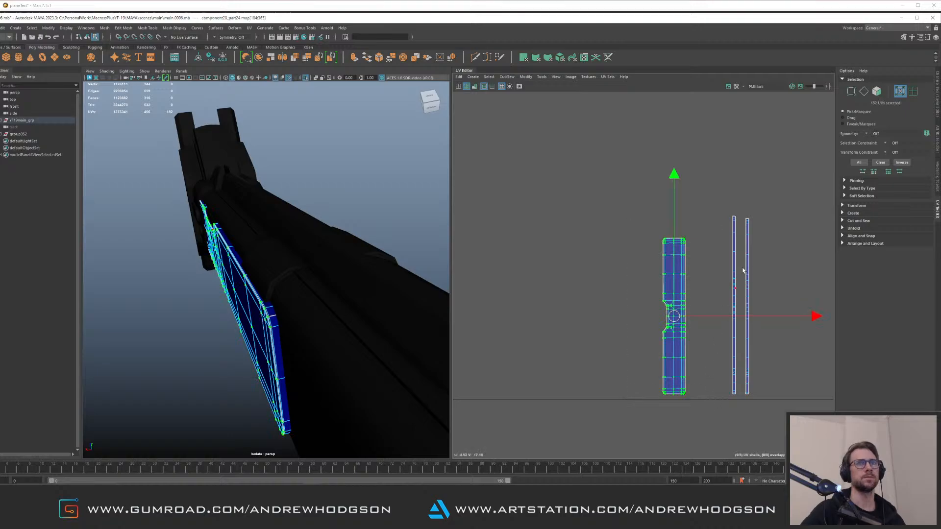
{"action": "left_click", "coordinate": [853, 213]}
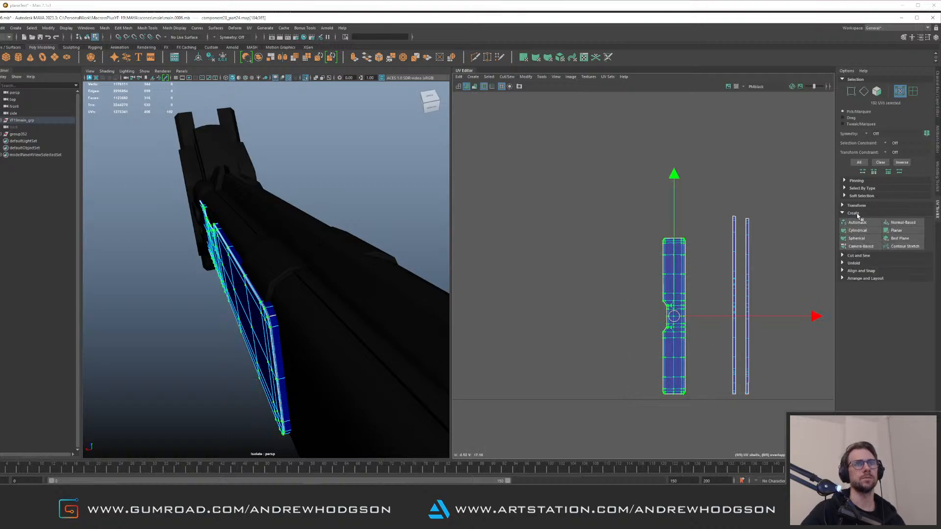
{"action": "left_click", "coordinate": [870, 264]}
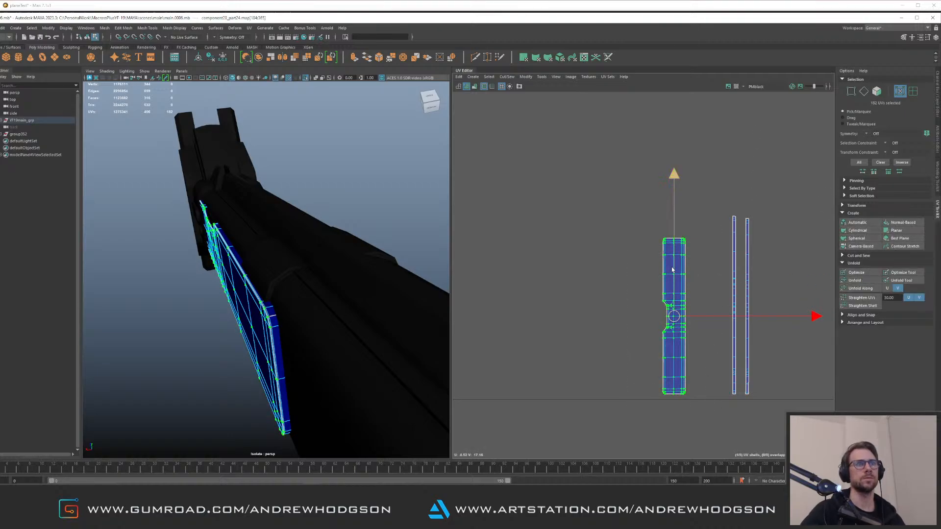
Select the cannon's long top rail piece, select all its UVs and apply Unfold
{"action": "left_click_drag", "start_coordinate": [270, 293], "coordinate": [302, 260], "text": "alt"}
{"action": "right_click_drag", "start_coordinate": [295, 270], "coordinate": [295, 254]}
{"action": "left_click", "coordinate": [289, 283]}
{"action": "scroll", "coordinate": [304, 294], "scroll_direction": "down", "scroll_amount": 3}
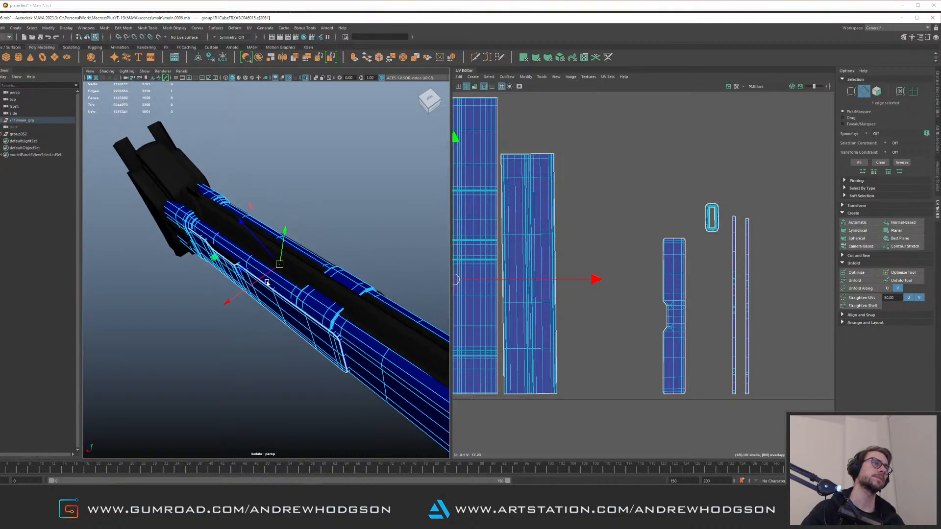
{"action": "left_click", "coordinate": [319, 276]}
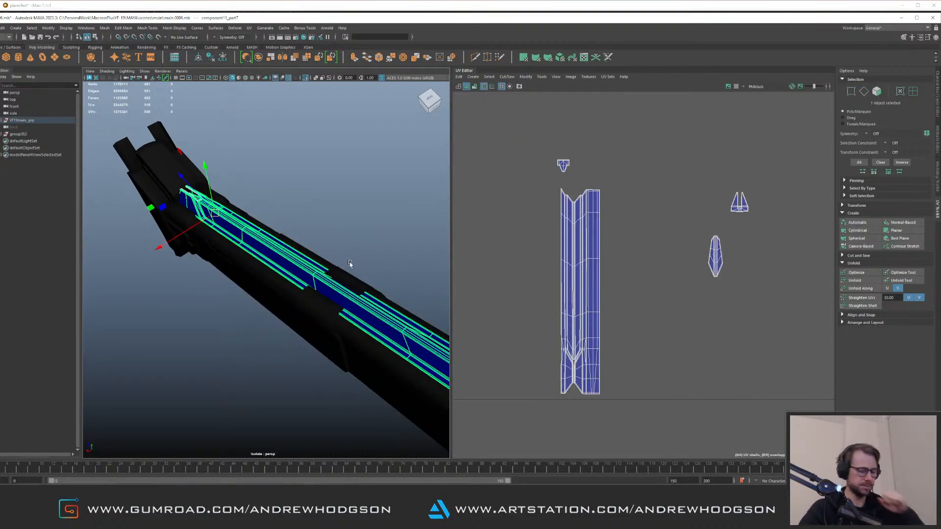
{"action": "right_click_drag", "start_coordinate": [626, 260], "coordinate": [622, 227]}
{"action": "left_click_drag", "start_coordinate": [532, 139], "coordinate": [678, 424]}
{"action": "right_click_drag", "start_coordinate": [529, 204], "coordinate": [559, 203]}
{"action": "left_click_drag", "start_coordinate": [488, 137], "coordinate": [692, 428]}
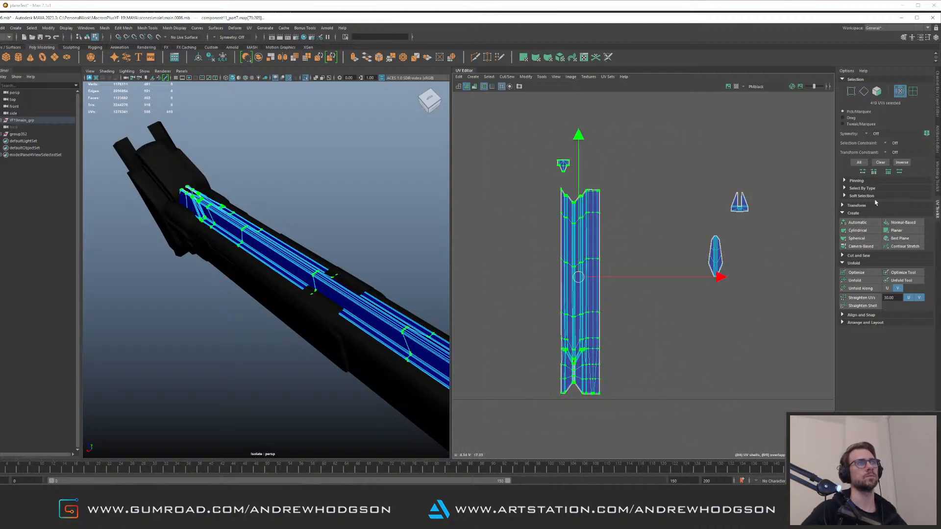
{"action": "left_click", "coordinate": [871, 283]}
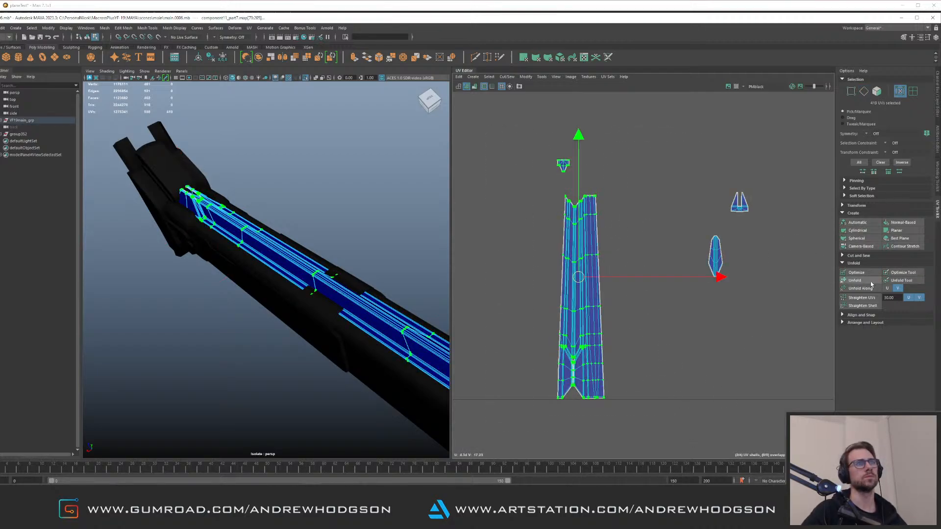
{"action": "left_click", "coordinate": [871, 283]}
Select the cannon's breech piece and its UV shells to inspect their layout
{"action": "left_click_drag", "start_coordinate": [297, 305], "coordinate": [344, 288], "text": "alt"}
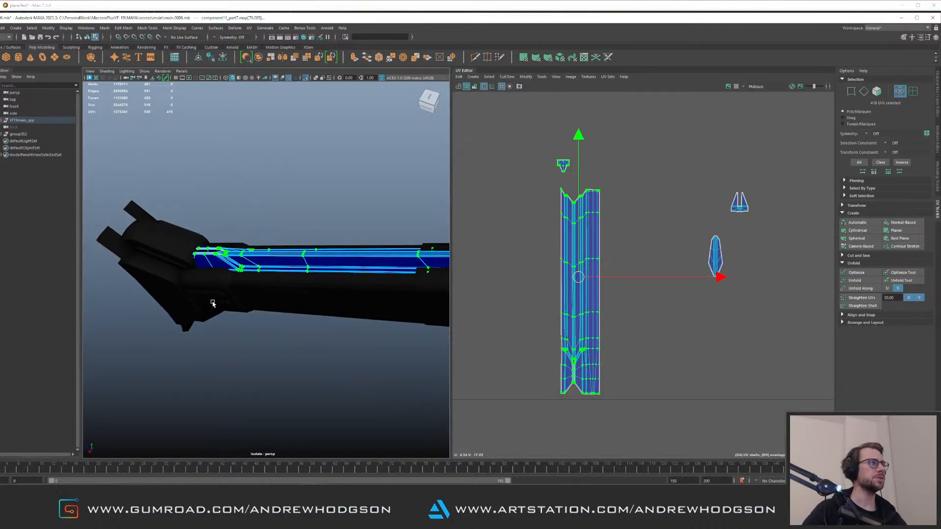
{"action": "left_click", "coordinate": [197, 253]}
{"action": "key", "text": "F8"}
{"action": "left_click", "coordinate": [186, 240]}
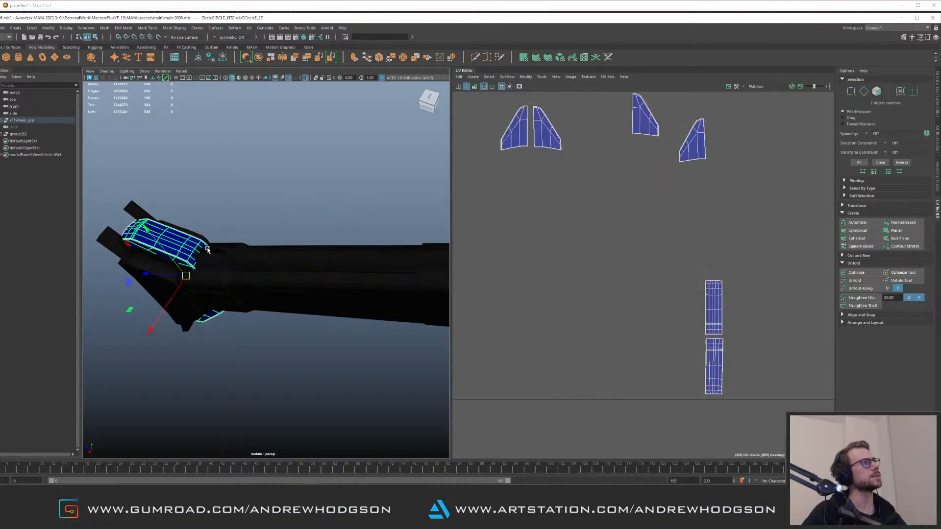
{"action": "scroll", "coordinate": [215, 215], "scroll_direction": "down", "scroll_amount": 2}
{"action": "middle_click_drag", "start_coordinate": [221, 208], "coordinate": [248, 240], "text": "alt"}
{"action": "scroll", "coordinate": [527, 201], "scroll_direction": "down", "scroll_amount": 2}
{"action": "key", "text": "F8"}
{"action": "left_click_drag", "start_coordinate": [669, 232], "coordinate": [756, 340]}
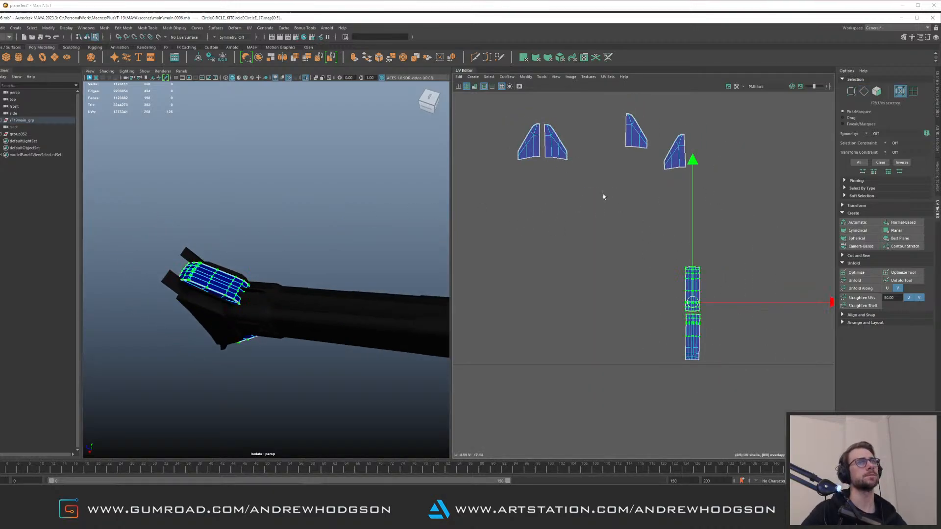
{"action": "left_click_drag", "start_coordinate": [597, 185], "coordinate": [502, 111]}
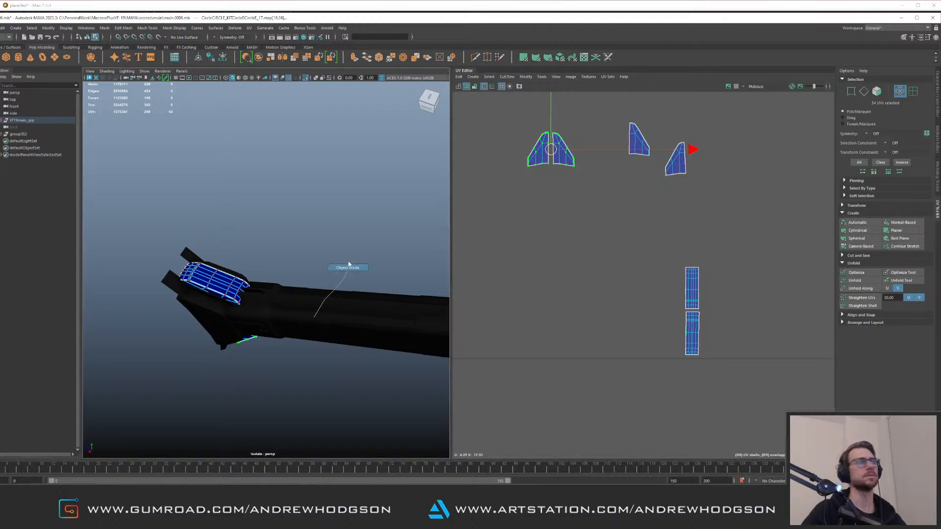
Clear the selection and exit the isolated view
{"action": "left_click", "coordinate": [333, 288]}
{"action": "left_click_drag", "start_coordinate": [333, 288], "coordinate": [321, 233], "text": "alt"}
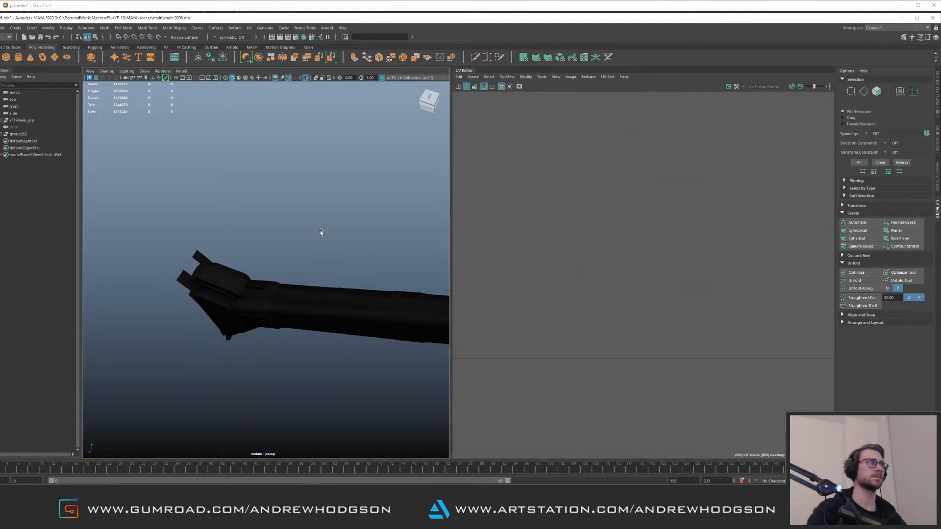
{"action": "left_click_drag", "start_coordinate": [417, 212], "coordinate": [373, 201], "text": "alt"}
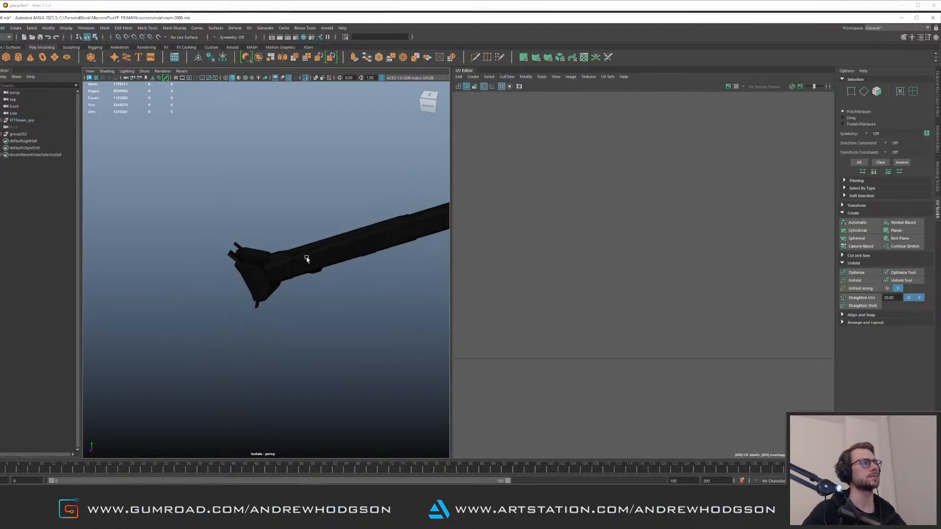
{"action": "key", "text": "ctrl+1"}
Select the mechanical assembly beside the cannon mount, pick-walk to its parent group, frame and isolate it
{"action": "left_click_drag", "start_coordinate": [196, 262], "coordinate": [255, 301], "text": "alt"}
{"action": "right_click_drag", "start_coordinate": [255, 302], "coordinate": [380, 309], "text": "alt"}
{"action": "left_click_drag", "start_coordinate": [380, 309], "coordinate": [293, 319], "text": "alt"}
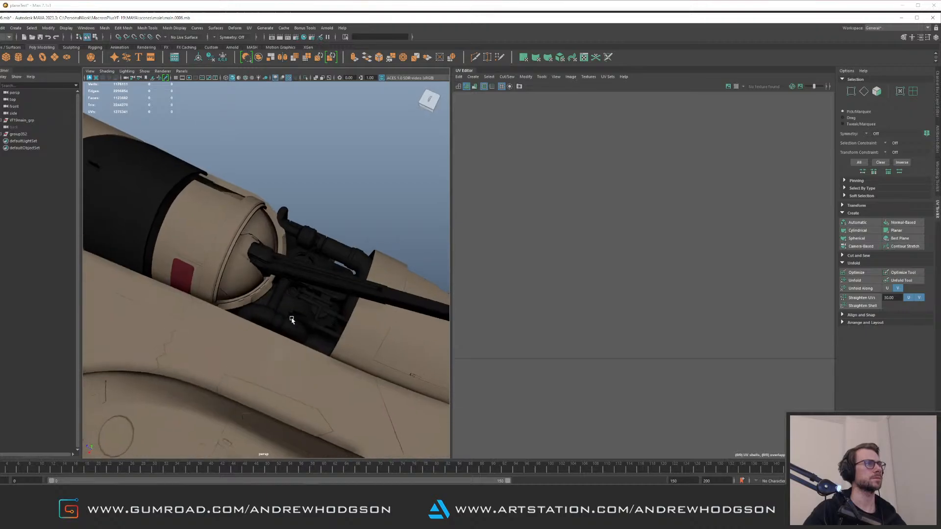
{"action": "left_click", "coordinate": [300, 312]}
{"action": "key", "text": "Up"}
{"action": "right_click_drag", "start_coordinate": [307, 244], "coordinate": [308, 292], "text": "alt"}
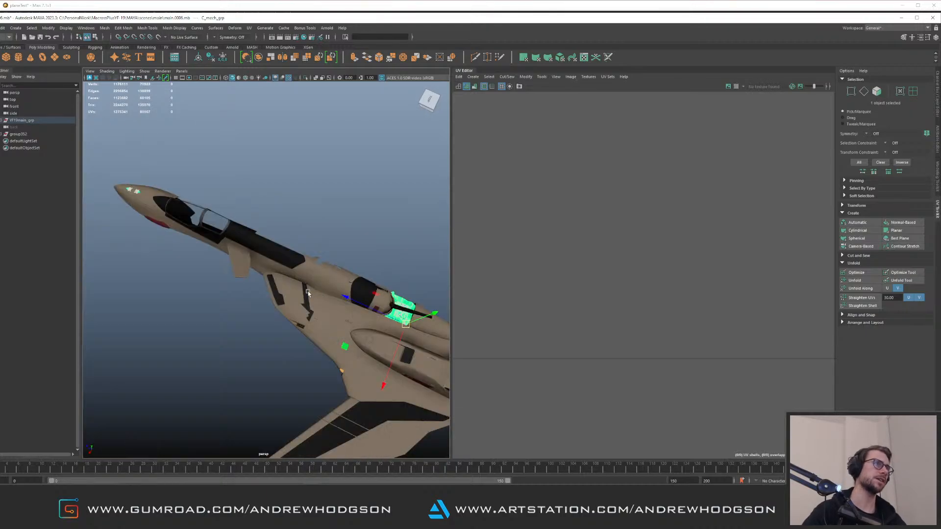
{"action": "left_click_drag", "start_coordinate": [323, 290], "coordinate": [315, 273], "text": "alt"}
{"action": "middle_click_drag", "start_coordinate": [316, 272], "coordinate": [211, 269], "text": "alt"}
{"action": "right_click_drag", "start_coordinate": [211, 269], "coordinate": [372, 294], "text": "alt"}
{"action": "key", "text": "f"}
{"action": "key", "text": "ctrl+1"}
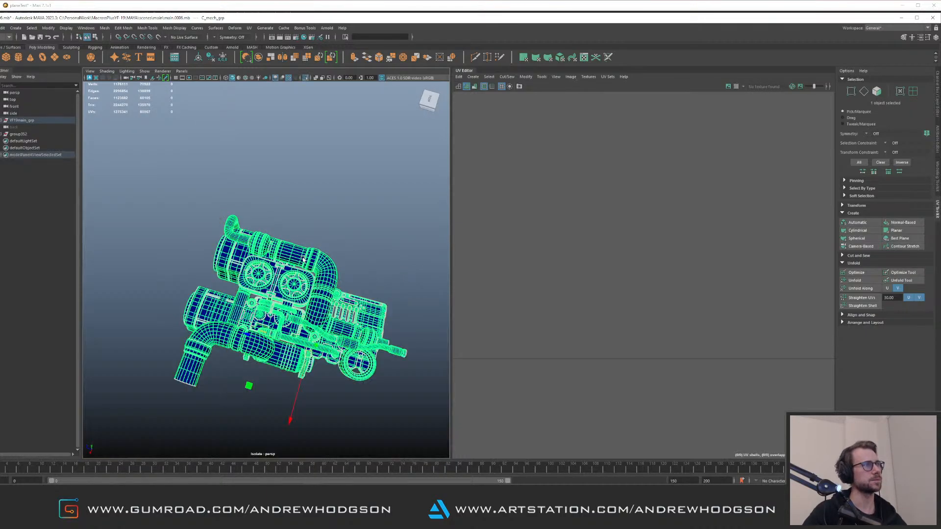
Leave the isolated view, orbit around the cannon mount and select the curved panel above it
{"action": "key", "text": "ctrl+1"}
{"action": "right_click_drag", "start_coordinate": [300, 260], "coordinate": [245, 255], "text": "alt"}
{"action": "left_click_drag", "start_coordinate": [245, 255], "coordinate": [173, 246], "text": "alt"}
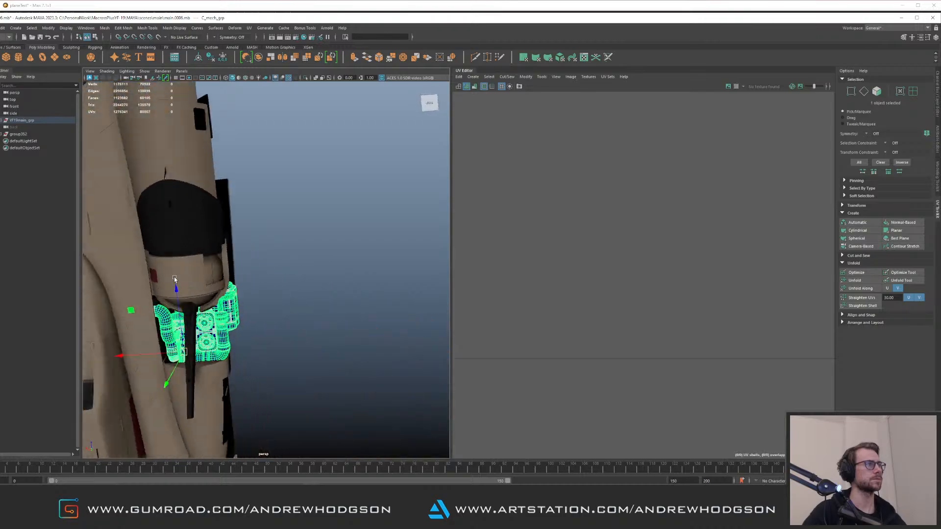
{"action": "middle_click_drag", "start_coordinate": [174, 246], "coordinate": [295, 191], "text": "alt"}
{"action": "right_click_drag", "start_coordinate": [295, 191], "coordinate": [317, 313], "text": "alt"}
{"action": "left_click_drag", "start_coordinate": [318, 313], "coordinate": [275, 262], "text": "alt"}
{"action": "key", "text": "f"}
{"action": "right_click_drag", "start_coordinate": [275, 263], "coordinate": [307, 282], "text": "alt"}
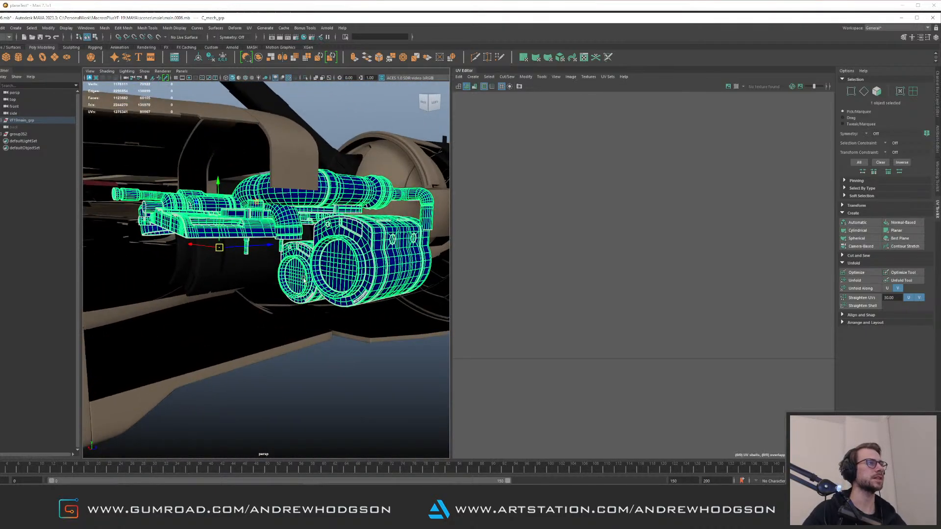
{"action": "left_click_drag", "start_coordinate": [306, 282], "coordinate": [244, 188], "text": "alt"}
{"action": "left_click", "coordinate": [259, 226]}
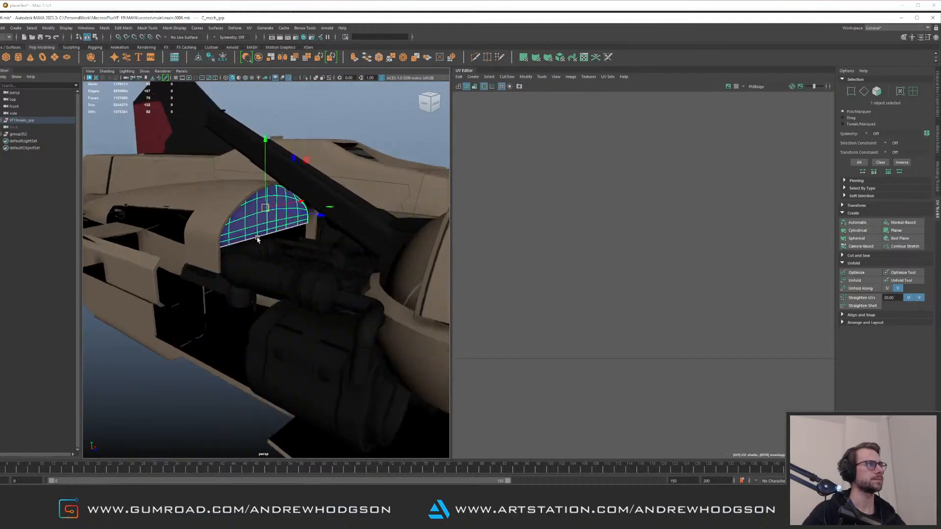
Orbit beneath the fuselage, select the small mechanism pieces near the cannon and open the Attribute Editor
{"action": "left_click_drag", "start_coordinate": [257, 242], "coordinate": [287, 273], "text": "alt"}
{"action": "right_click_drag", "start_coordinate": [288, 273], "coordinate": [317, 263], "text": "alt"}
{"action": "left_click_drag", "start_coordinate": [317, 262], "coordinate": [229, 292], "text": "alt"}
{"action": "left_click", "coordinate": [286, 339]}
{"action": "left_click_drag", "start_coordinate": [276, 259], "coordinate": [305, 274], "text": "alt"}
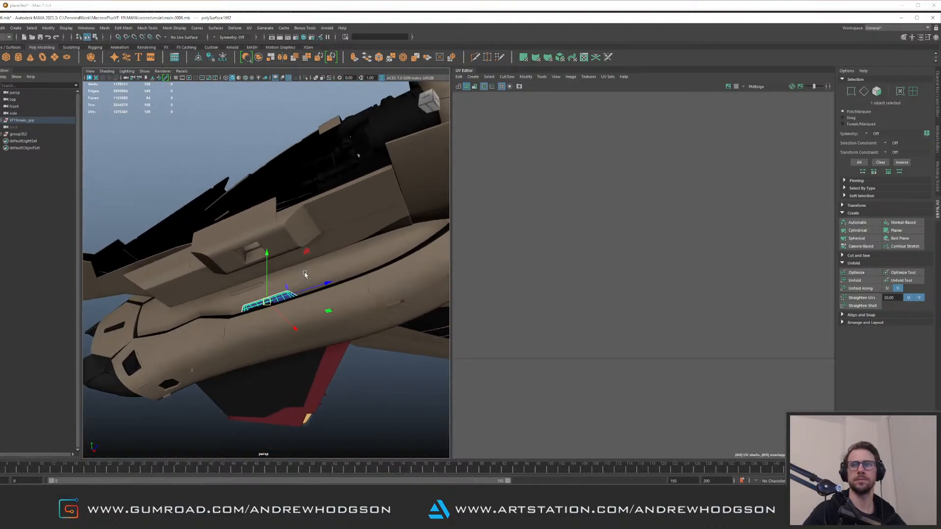
{"action": "left_click", "coordinate": [284, 184]}
{"action": "left_click_drag", "start_coordinate": [283, 185], "coordinate": [181, 226], "text": "alt"}
{"action": "right_click_drag", "start_coordinate": [180, 227], "coordinate": [371, 310], "text": "alt"}
{"action": "left_click_drag", "start_coordinate": [371, 310], "coordinate": [304, 298], "text": "alt"}
{"action": "left_click", "coordinate": [293, 306]}
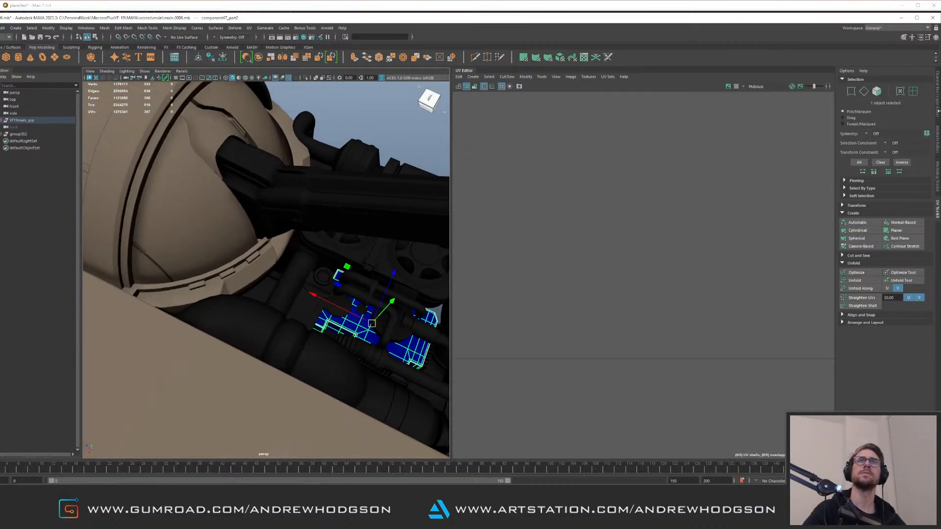
{"action": "left_click", "coordinate": [939, 144]}
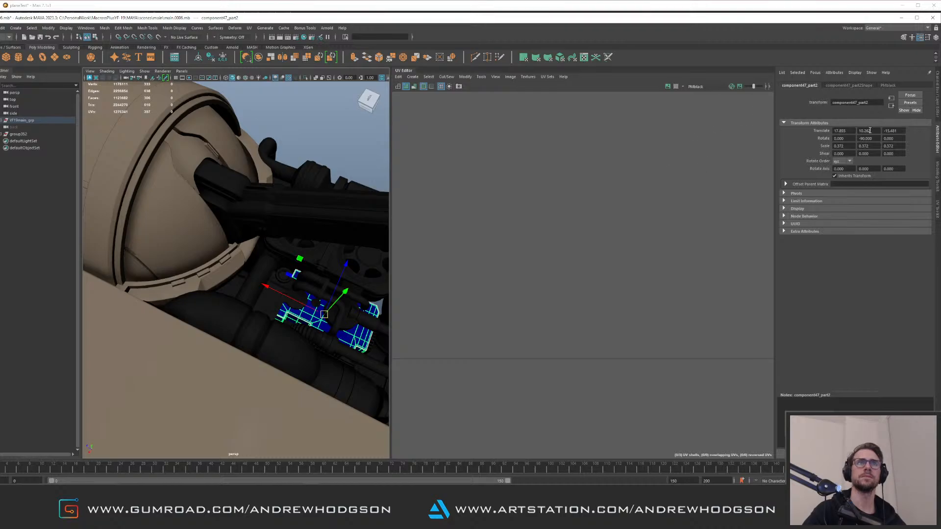
{"action": "left_click", "coordinate": [889, 86]}
Select and frame the pieces beside the cockpit and the nose to inspect their UV shells
{"action": "left_click_drag", "start_coordinate": [281, 263], "coordinate": [275, 219], "text": "alt"}
{"action": "left_click", "coordinate": [274, 220]}
{"action": "left_click_drag", "start_coordinate": [243, 250], "coordinate": [306, 275], "text": "alt"}
{"action": "left_click", "coordinate": [249, 269]}
{"action": "left_click", "coordinate": [292, 230]}
{"action": "right_click_drag", "start_coordinate": [294, 231], "coordinate": [252, 243], "text": "alt"}
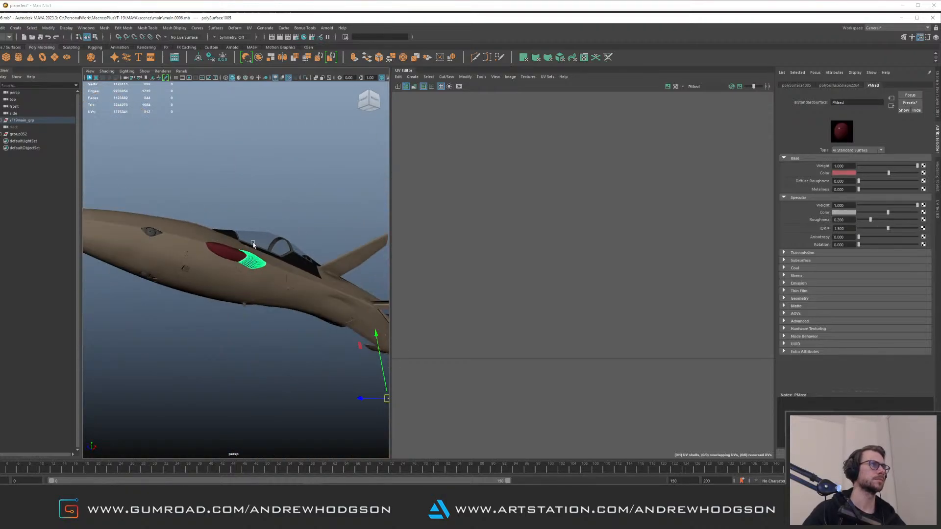
{"action": "left_click", "coordinate": [226, 255], "text": "shift"}
{"action": "key", "text": "f"}
{"action": "right_click_drag", "start_coordinate": [688, 206], "coordinate": [303, 209], "text": "alt"}
{"action": "left_click_drag", "start_coordinate": [248, 246], "coordinate": [265, 279], "text": "alt"}
{"action": "key", "text": "f"}
{"action": "scroll", "coordinate": [263, 278], "scroll_direction": "up", "scroll_amount": 3}
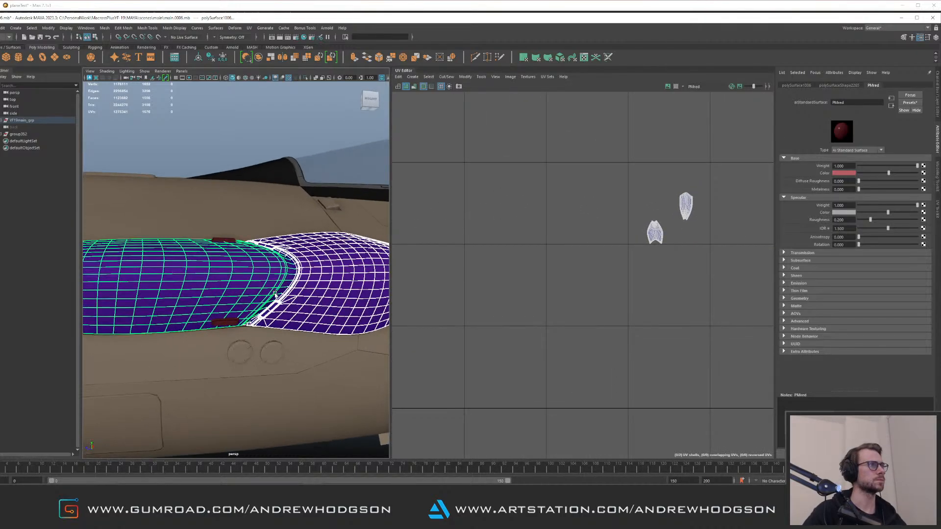
{"action": "left_click", "coordinate": [235, 325], "text": "shift"}
{"action": "left_click_drag", "start_coordinate": [235, 325], "coordinate": [292, 281], "text": "alt"}
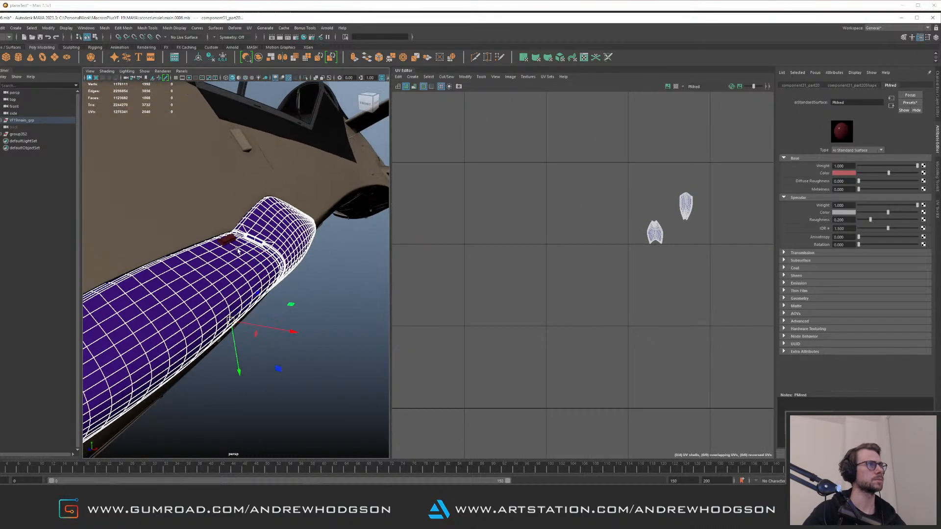
{"action": "left_click", "coordinate": [237, 247], "text": "shift"}
{"action": "left_click_drag", "start_coordinate": [237, 247], "coordinate": [296, 237], "text": "alt"}
Isolate the selected nose piece and orbit around the fuselage to examine it
{"action": "key", "text": "ctrl+1"}
{"action": "key", "text": "ctrl+1"}
{"action": "right_click_drag", "start_coordinate": [296, 238], "coordinate": [299, 257], "text": "alt"}
{"action": "left_click_drag", "start_coordinate": [299, 256], "coordinate": [504, 198], "text": "alt"}
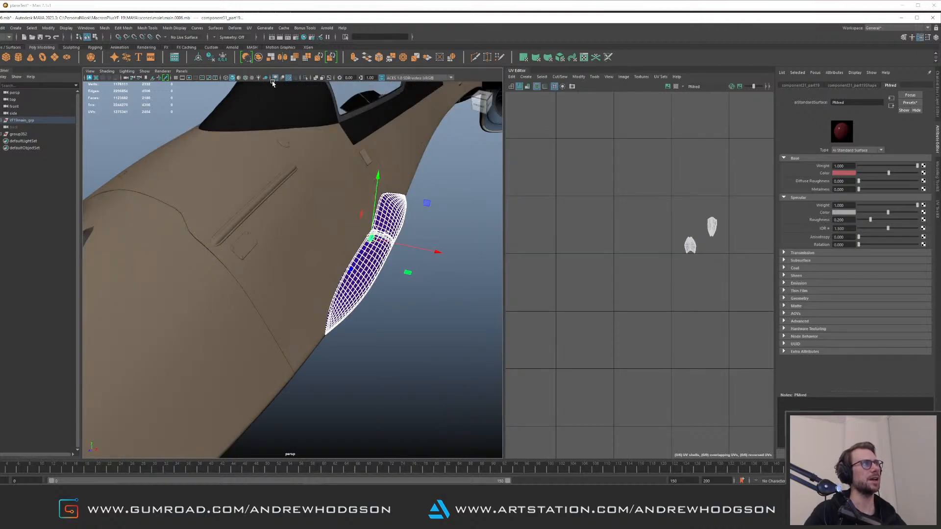
{"action": "left_click", "coordinate": [289, 78]}
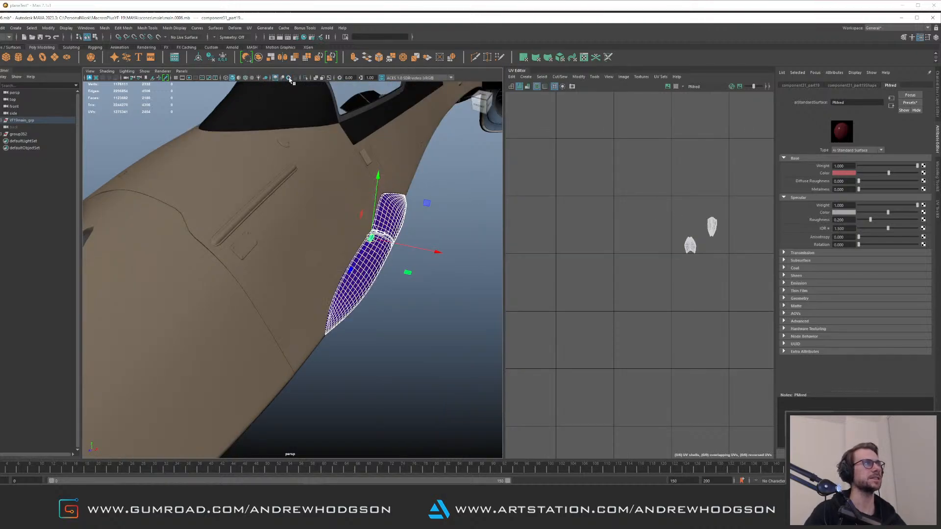
{"action": "left_click_drag", "start_coordinate": [321, 124], "coordinate": [293, 210], "text": "alt"}
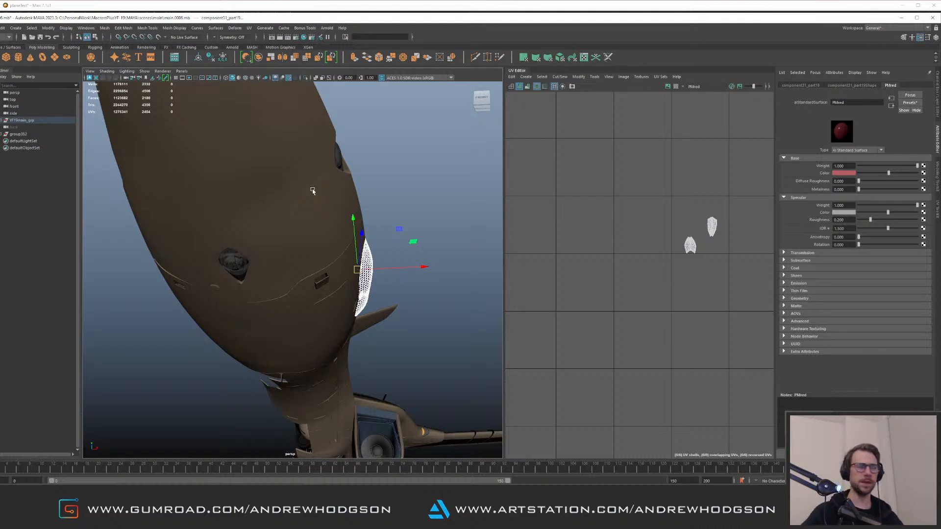
{"action": "left_click_drag", "start_coordinate": [362, 233], "coordinate": [206, 244], "text": "alt"}
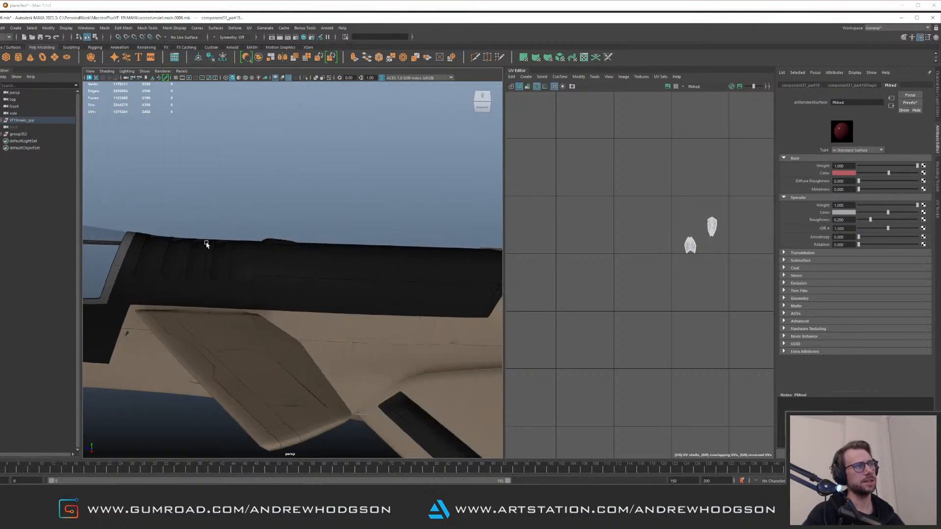
{"action": "left_click_drag", "start_coordinate": [360, 231], "coordinate": [239, 226], "text": "alt"}
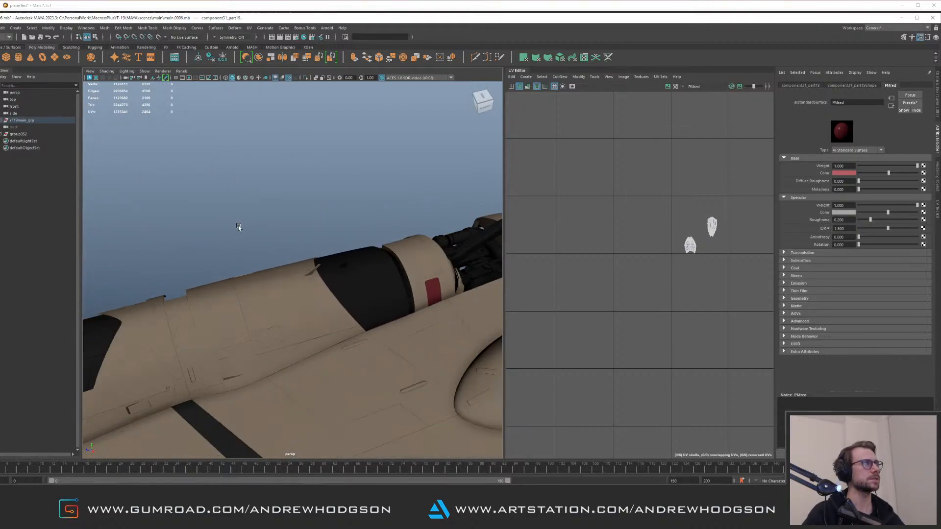
Switch to Mari and select the main cannon patches in the UV view to inspect their layout
{"action": "left_click", "coordinate": [901, 17]}
{"action": "right_click_drag", "start_coordinate": [294, 200], "coordinate": [327, 257], "text": "alt"}
{"action": "middle_click_drag", "start_coordinate": [327, 257], "coordinate": [362, 245], "text": "alt"}
{"action": "right_click_drag", "start_coordinate": [294, 216], "coordinate": [343, 230], "text": "alt"}
{"action": "left_click_drag", "start_coordinate": [343, 231], "coordinate": [242, 220], "text": "alt"}
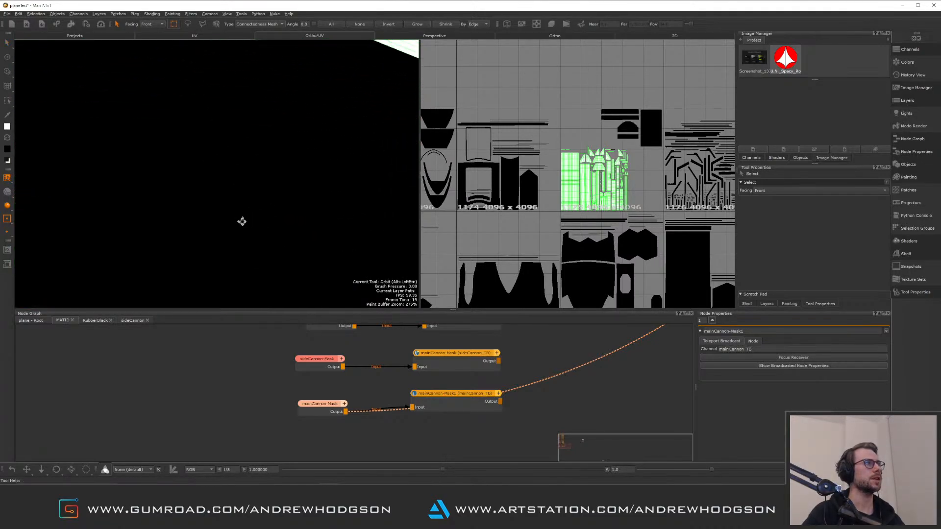
{"action": "middle_click_drag", "start_coordinate": [241, 221], "coordinate": [186, 269], "text": "alt"}
{"action": "middle_click_drag", "start_coordinate": [319, 76], "coordinate": [172, 237], "text": "alt"}
{"action": "mouse_move", "coordinate": [563, 181]}
{"action": "right_mouse_down", "text": "alt"}
{"action": "mouse_move", "coordinate": [652, 196]}
{"action": "mouse_move", "coordinate": [653, 212]}
{"action": "mouse_move", "coordinate": [578, 181]}
{"action": "right_mouse_up", "text": "alt"}
{"action": "middle_click_drag", "start_coordinate": [583, 183], "coordinate": [570, 171], "text": "alt"}
{"action": "right_click_drag", "start_coordinate": [570, 171], "coordinate": [649, 206], "text": "alt"}
{"action": "mouse_move", "coordinate": [547, 147]}
{"action": "middle_mouse_down", "text": "alt"}
{"action": "mouse_move", "coordinate": [644, 192]}
{"action": "mouse_move", "coordinate": [655, 214]}
{"action": "middle_mouse_up", "text": "alt"}
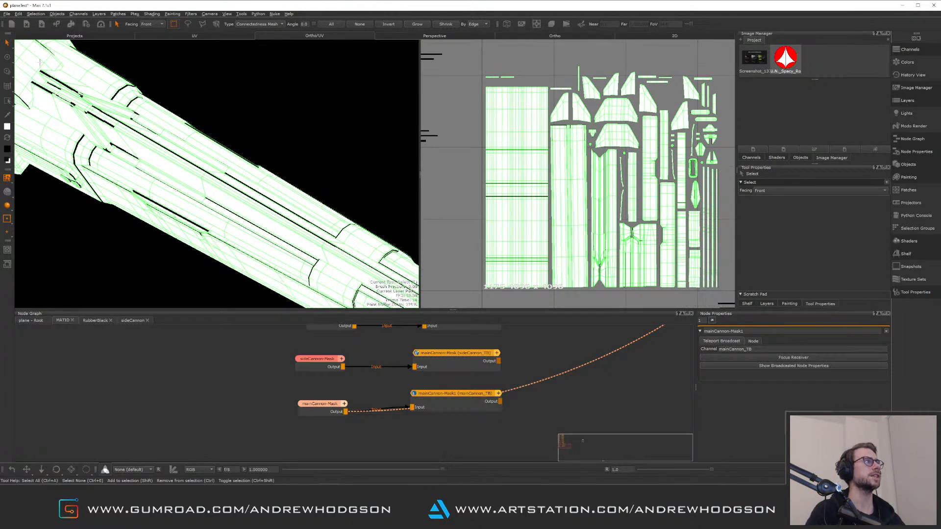
Switch to the Paint tool and paint white over the remaining cannon UV shells in the main cannon mask
{"action": "left_click", "coordinate": [7, 58]}
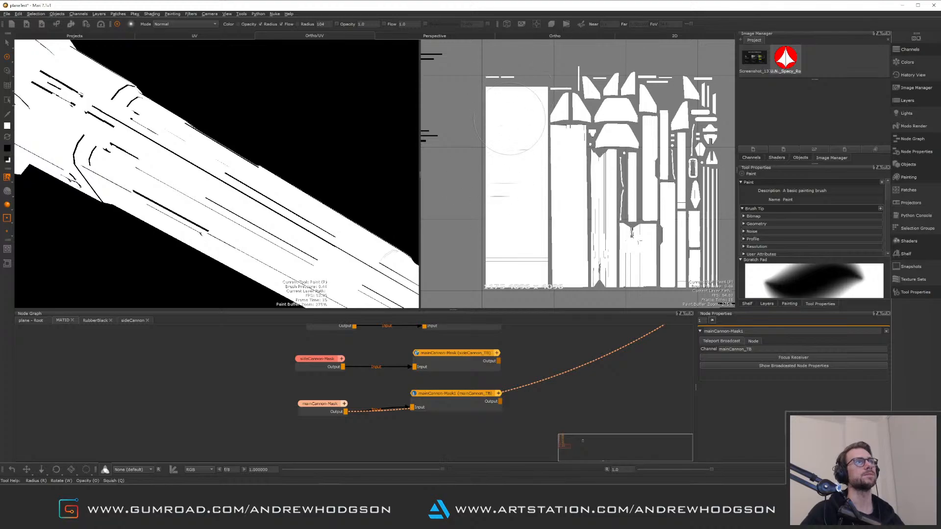
{"action": "left_click_drag", "start_coordinate": [206, 171], "coordinate": [54, 83]}
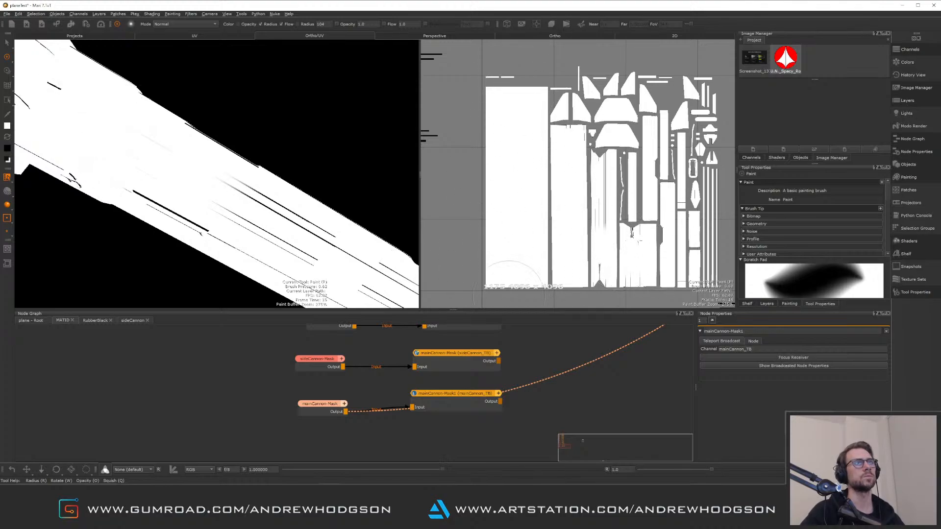
{"action": "left_click_drag", "start_coordinate": [645, 274], "coordinate": [708, 259]}
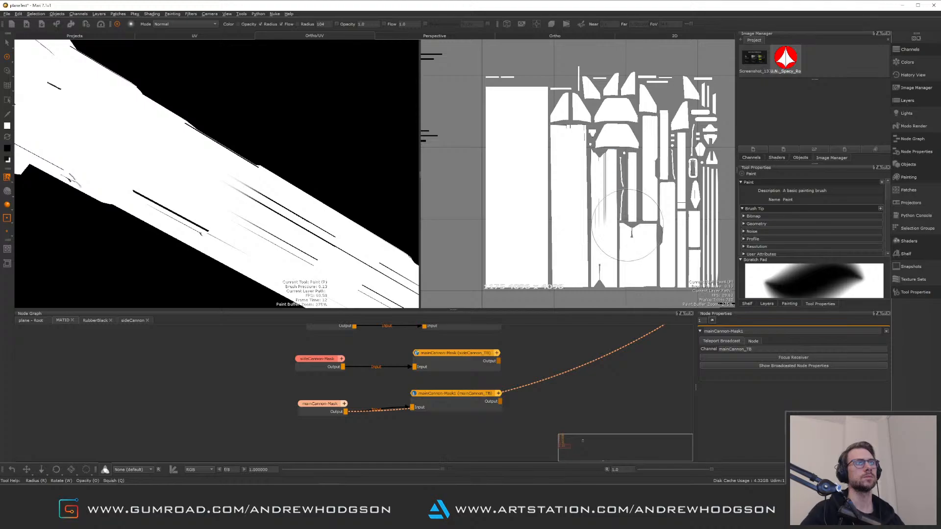
{"action": "scroll", "coordinate": [564, 226], "scroll_direction": "up", "scroll_amount": 5}
{"action": "scroll", "coordinate": [544, 167], "scroll_direction": "down", "scroll_amount": 5}
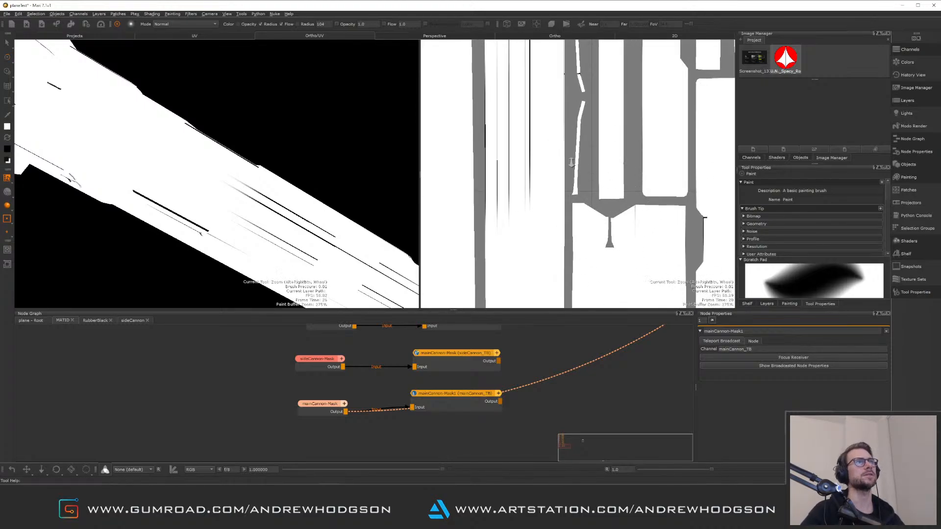
{"action": "left_click_drag", "start_coordinate": [549, 149], "coordinate": [559, 167]}
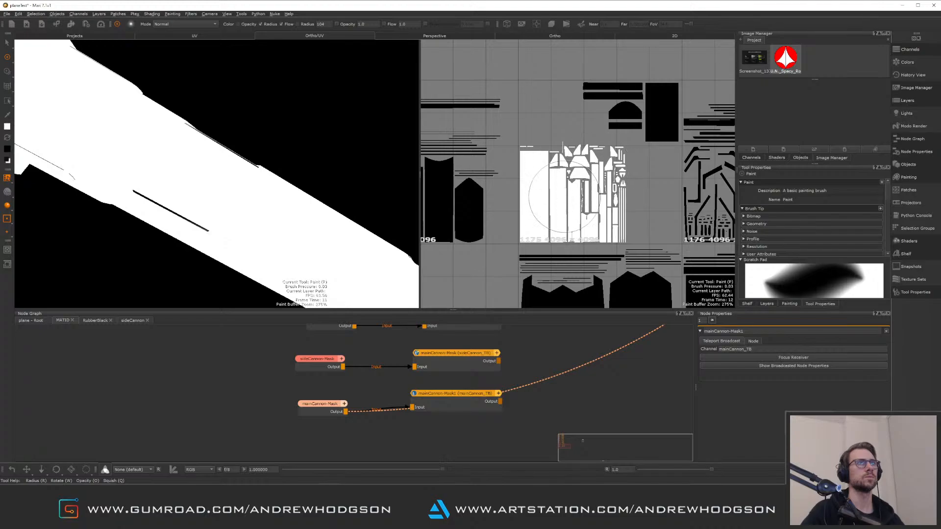
{"action": "scroll", "coordinate": [637, 176], "scroll_direction": "down", "scroll_amount": 1}
{"action": "right_click_drag", "start_coordinate": [645, 213], "coordinate": [625, 192], "text": "alt"}
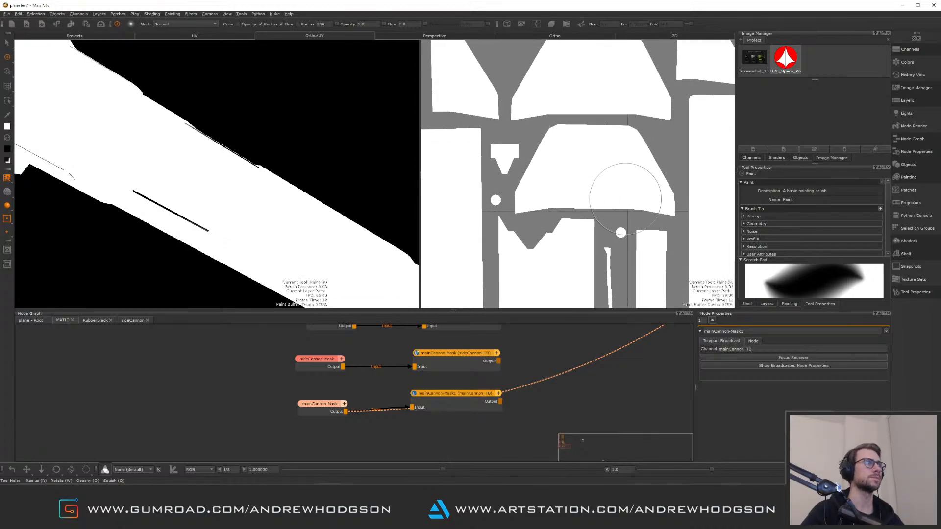
{"action": "middle_click_drag", "start_coordinate": [587, 174], "coordinate": [523, 150], "text": "alt"}
{"action": "right_click_drag", "start_coordinate": [523, 150], "coordinate": [632, 125], "text": "alt"}
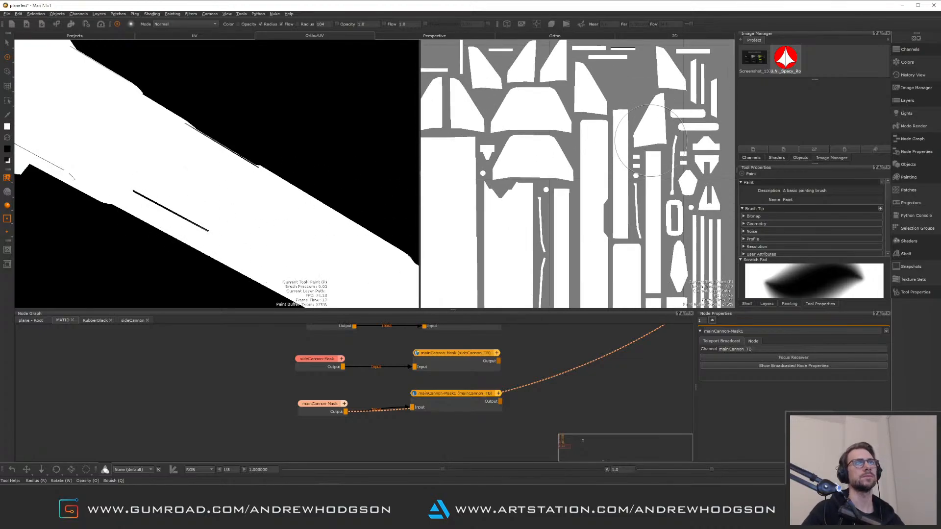
{"action": "middle_click_drag", "start_coordinate": [635, 125], "coordinate": [697, 210], "text": "alt"}
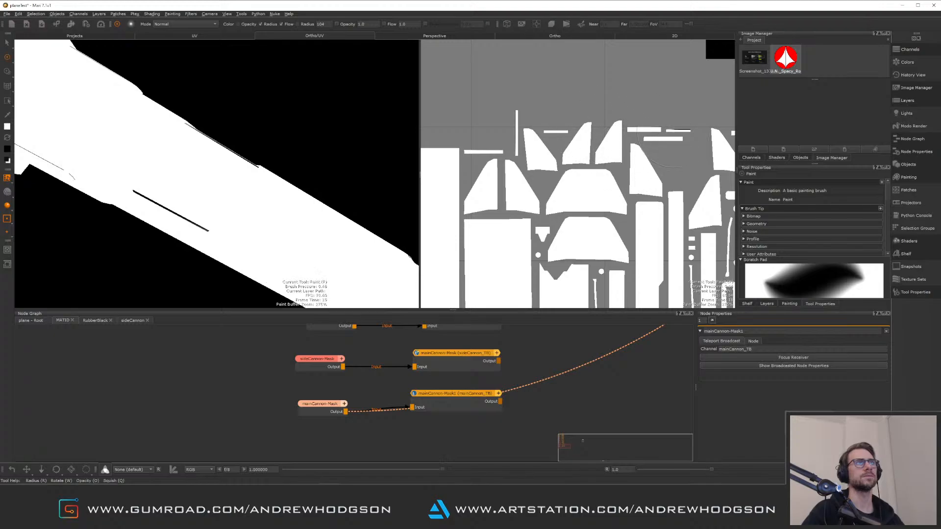
{"action": "scroll", "coordinate": [632, 125], "scroll_direction": "down", "scroll_amount": 5}
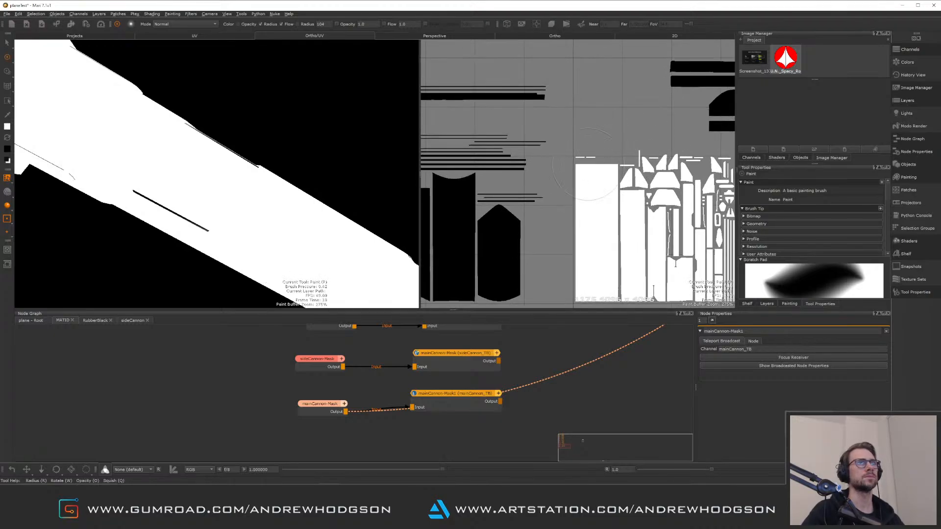
{"action": "middle_click_drag", "start_coordinate": [623, 204], "coordinate": [569, 146], "text": "alt"}
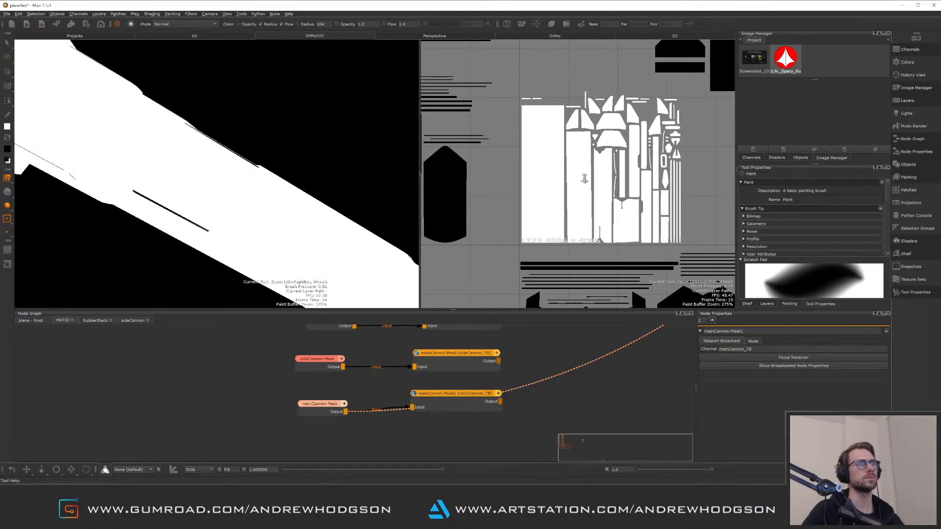
{"action": "right_click_drag", "start_coordinate": [568, 147], "coordinate": [561, 208], "text": "alt"}
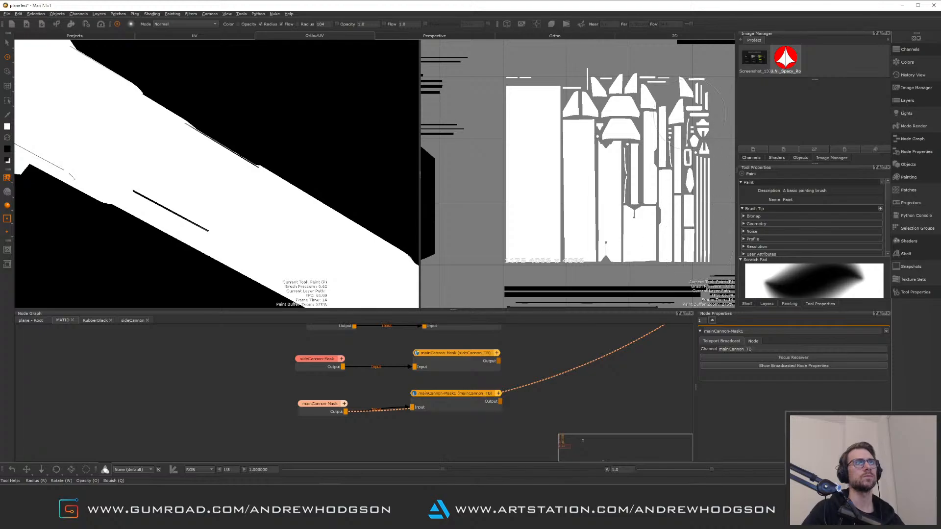
{"action": "right_click_drag", "start_coordinate": [623, 185], "coordinate": [624, 189], "text": "alt"}
Orbit the cannon in the projection view, select an unpainted piece and frame it in the UV view
{"action": "right_click_drag", "start_coordinate": [338, 208], "coordinate": [218, 219], "text": "alt"}
{"action": "left_click_drag", "start_coordinate": [218, 220], "coordinate": [190, 196], "text": "alt"}
{"action": "middle_click_drag", "start_coordinate": [191, 196], "coordinate": [216, 211], "text": "alt"}
{"action": "right_click_drag", "start_coordinate": [216, 210], "coordinate": [313, 241], "text": "alt"}
{"action": "middle_click_drag", "start_coordinate": [290, 195], "coordinate": [243, 173], "text": "alt"}
{"action": "right_click_drag", "start_coordinate": [242, 173], "coordinate": [309, 233], "text": "alt"}
{"action": "middle_click_drag", "start_coordinate": [289, 171], "coordinate": [256, 173], "text": "alt"}
{"action": "key", "text": "s"}
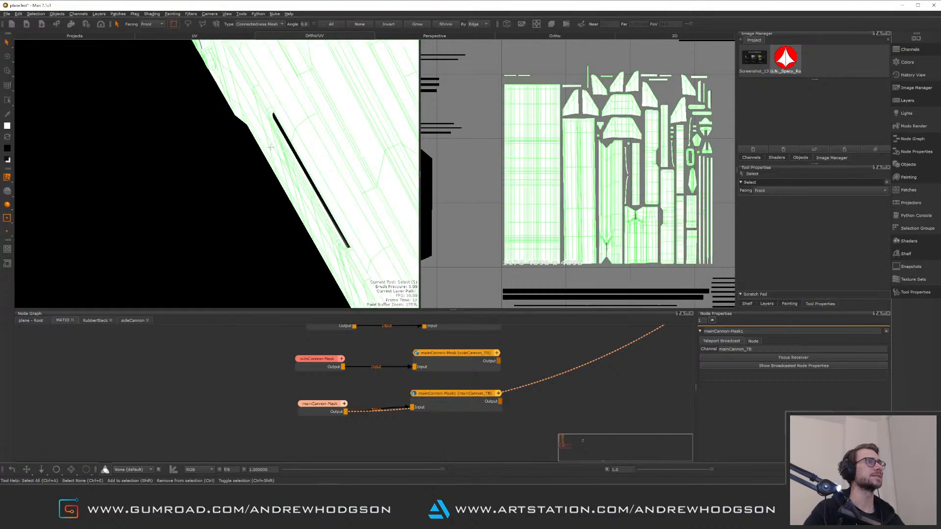
{"action": "left_click", "coordinate": [329, 212]}
{"action": "key", "text": "f"}
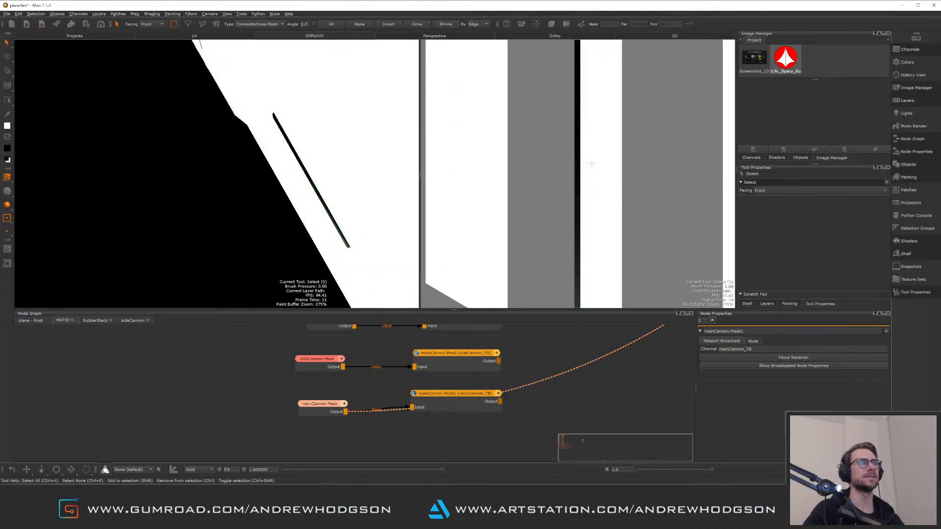
{"action": "right_click_drag", "start_coordinate": [592, 163], "coordinate": [491, 105], "text": "alt"}
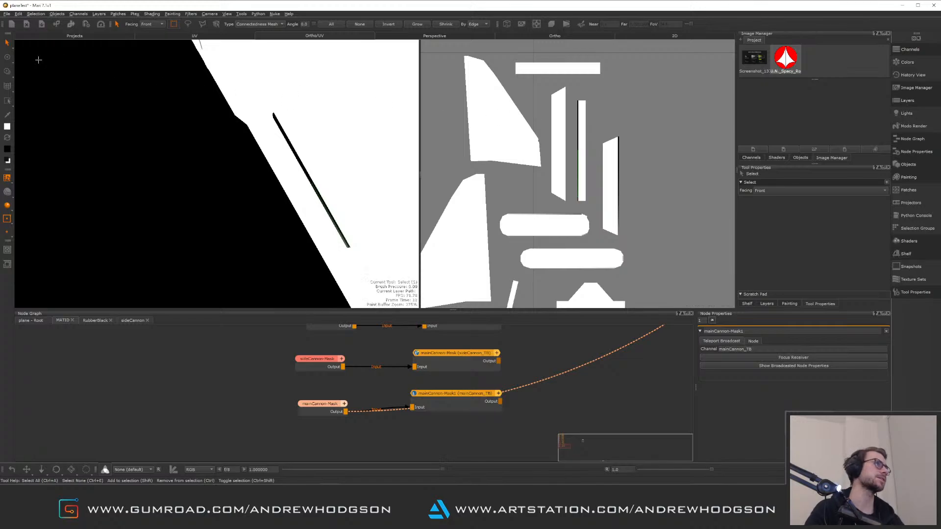
Switch to the Paint tool and paint white over the remaining unpainted cannon shells in the UV view
{"action": "left_click", "coordinate": [7, 57]}
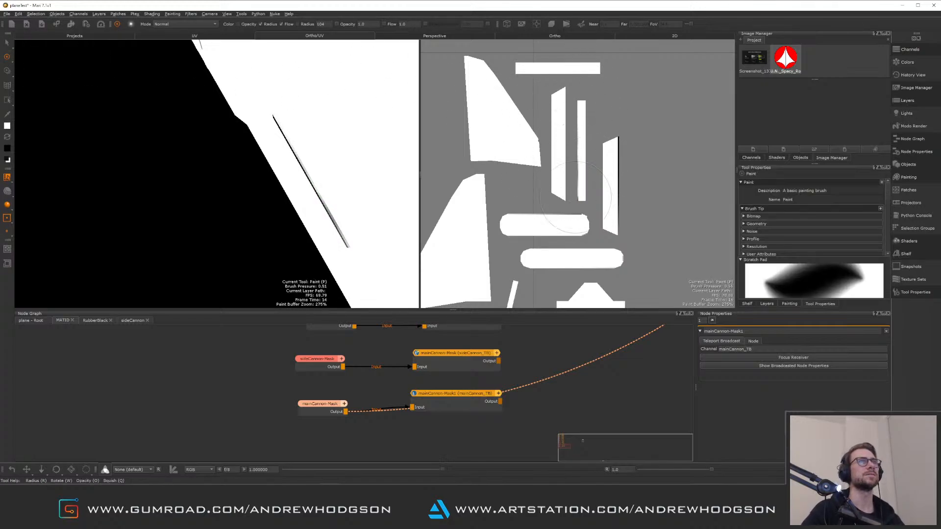
{"action": "mouse_move", "coordinate": [576, 199]}
{"action": "left_mouse_down"}
{"action": "mouse_move", "coordinate": [613, 147]}
{"action": "mouse_move", "coordinate": [627, 227]}
{"action": "left_mouse_up"}
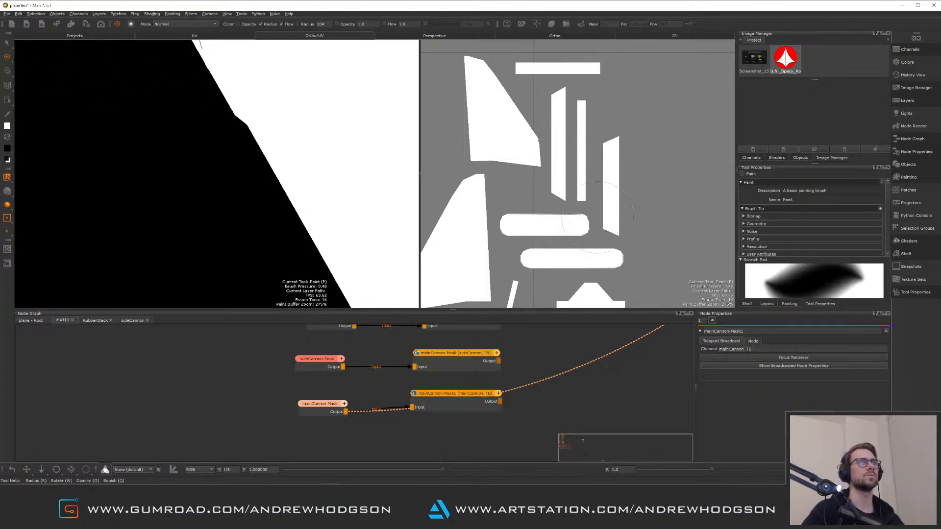
{"action": "right_click_drag", "start_coordinate": [598, 217], "coordinate": [539, 119], "text": "alt"}
{"action": "right_click_drag", "start_coordinate": [294, 196], "coordinate": [248, 124], "text": "alt"}
{"action": "mouse_move", "coordinate": [248, 124]}
{"action": "left_mouse_down", "text": "alt"}
{"action": "mouse_move", "coordinate": [282, 119]}
{"action": "mouse_move", "coordinate": [249, 136]}
{"action": "left_mouse_up", "text": "alt"}
{"action": "middle_click_drag", "start_coordinate": [249, 135], "coordinate": [210, 114], "text": "alt"}
{"action": "mouse_move", "coordinate": [578, 174]}
{"action": "right_mouse_down", "text": "alt"}
{"action": "mouse_move", "coordinate": [648, 297]}
{"action": "mouse_move", "coordinate": [574, 235]}
{"action": "right_mouse_up", "text": "alt"}
{"action": "scroll", "coordinate": [559, 198], "scroll_direction": "down", "scroll_amount": 2}
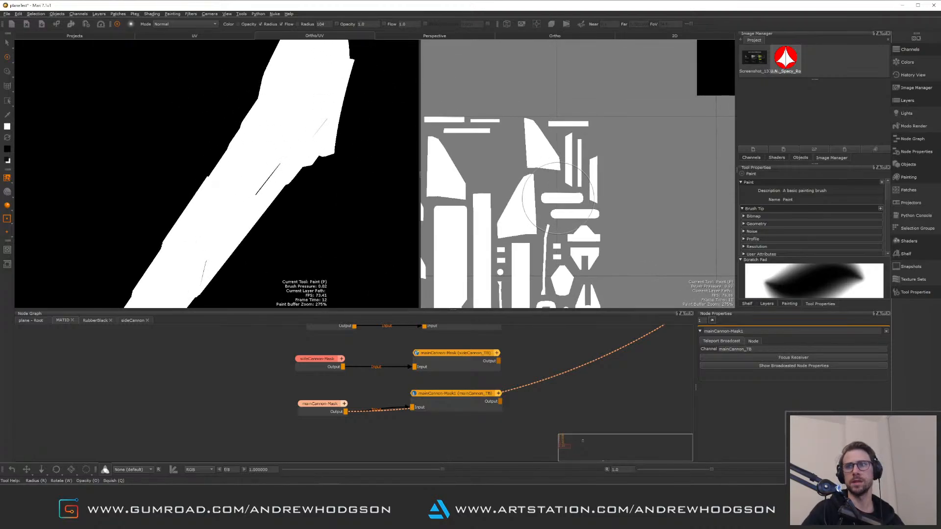
{"action": "middle_click_drag", "start_coordinate": [559, 199], "coordinate": [601, 192], "text": "alt"}
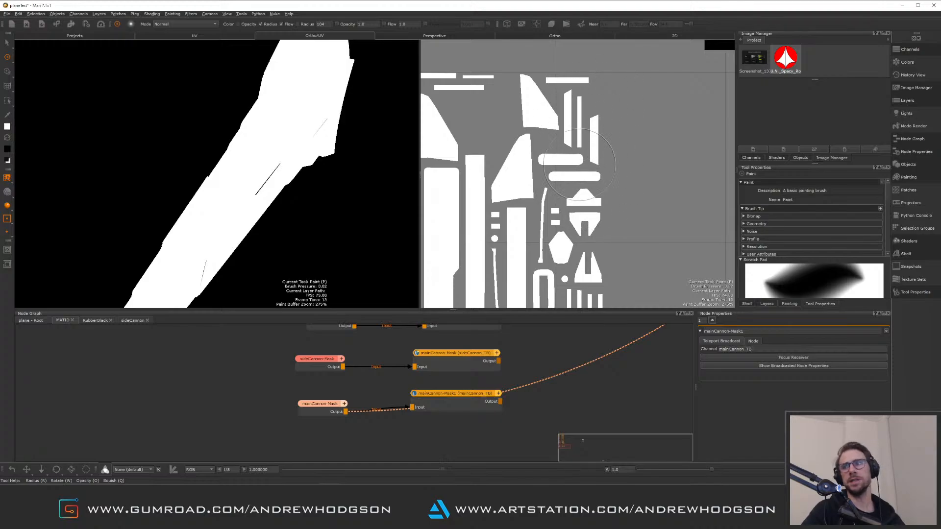
{"action": "scroll", "coordinate": [578, 164], "scroll_direction": "up", "scroll_amount": 2}
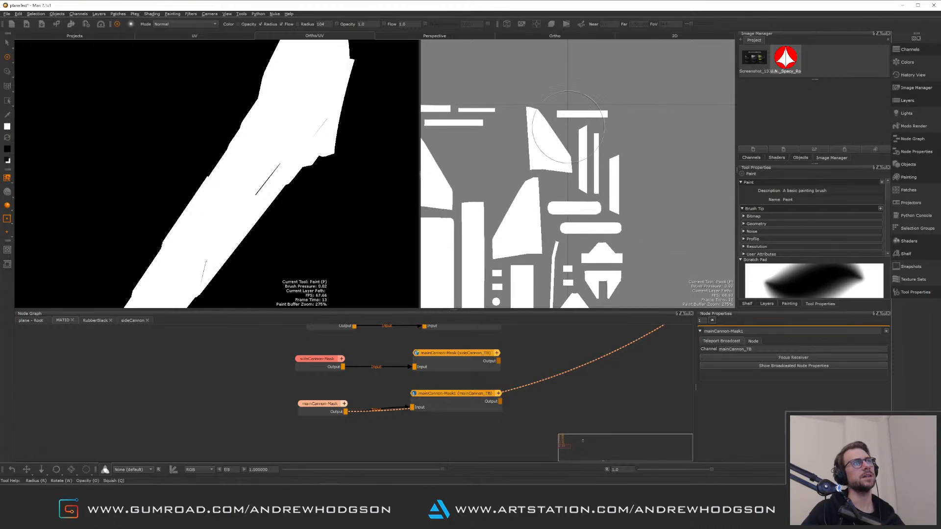
{"action": "scroll", "coordinate": [505, 152], "scroll_direction": "up", "scroll_amount": 3}
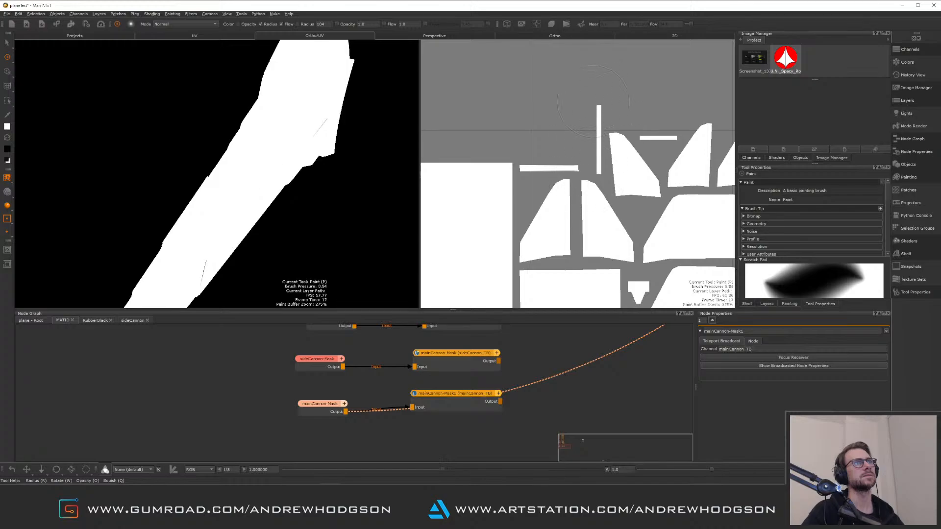
{"action": "mouse_move", "coordinate": [604, 104]}
{"action": "middle_mouse_down", "text": "alt"}
{"action": "mouse_move", "coordinate": [609, 209]}
{"action": "mouse_move", "coordinate": [581, 168]}
{"action": "mouse_move", "coordinate": [559, 156]}
{"action": "mouse_move", "coordinate": [574, 195]}
{"action": "middle_mouse_up", "text": "alt"}
{"action": "scroll", "coordinate": [609, 210], "scroll_direction": "down", "scroll_amount": 3}
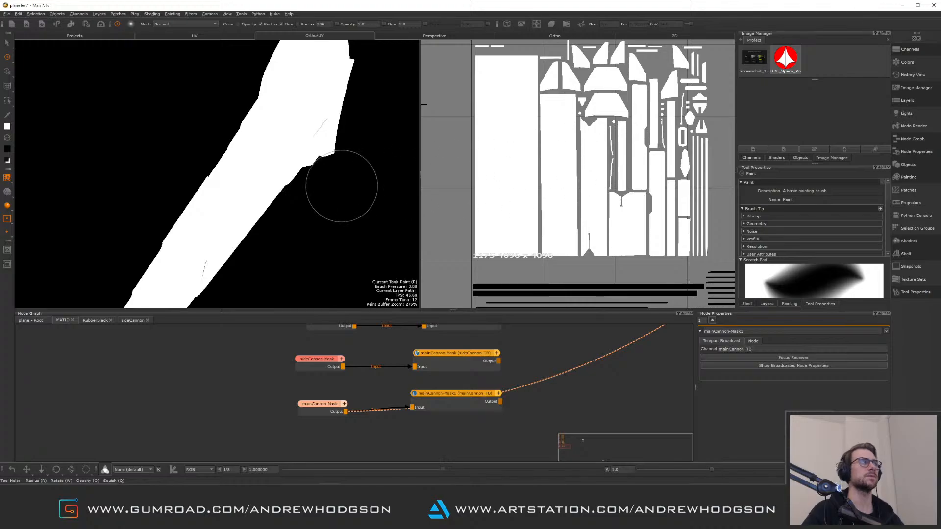
Orbit around the main cannon in the projection view to inspect the painted mask for gaps
{"action": "mouse_move", "coordinate": [341, 187]}
{"action": "left_mouse_down", "text": "alt"}
{"action": "mouse_move", "coordinate": [297, 169]}
{"action": "mouse_move", "coordinate": [292, 145]}
{"action": "mouse_move", "coordinate": [252, 210]}
{"action": "left_mouse_up", "text": "alt"}
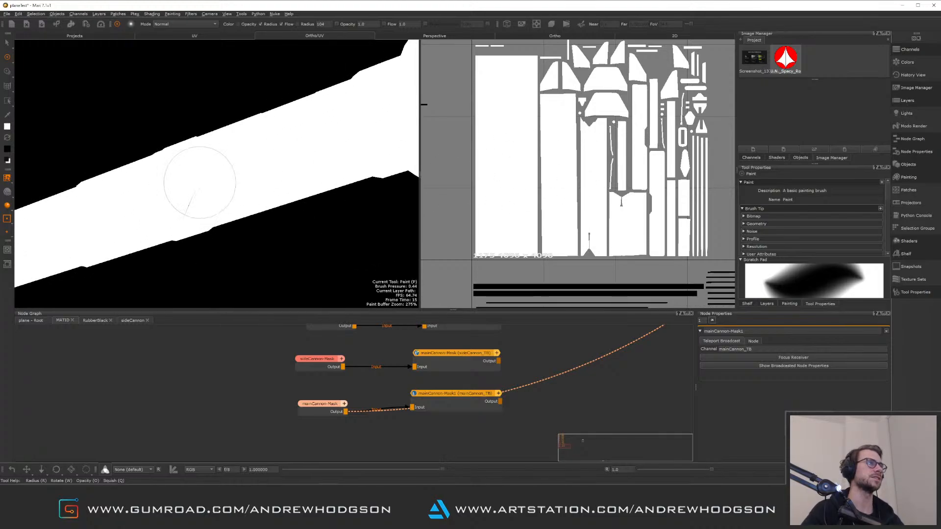
{"action": "mouse_move", "coordinate": [303, 148]}
{"action": "left_mouse_down", "text": "alt"}
{"action": "mouse_move", "coordinate": [278, 142]}
{"action": "mouse_move", "coordinate": [353, 143]}
{"action": "left_mouse_up", "text": "alt"}
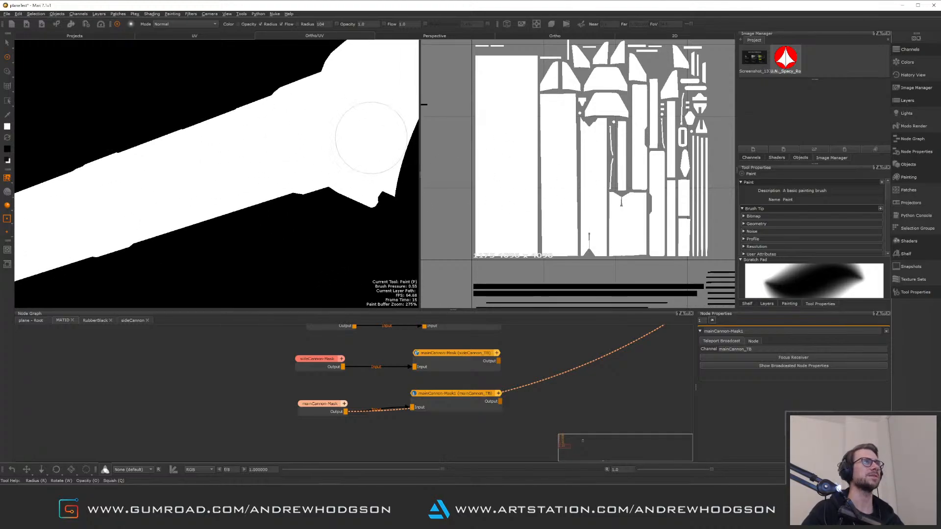
{"action": "right_click_drag", "start_coordinate": [347, 138], "coordinate": [295, 129], "text": "alt"}
{"action": "left_click_drag", "start_coordinate": [295, 129], "coordinate": [369, 141], "text": "alt"}
{"action": "right_click_drag", "start_coordinate": [369, 141], "coordinate": [317, 177], "text": "alt"}
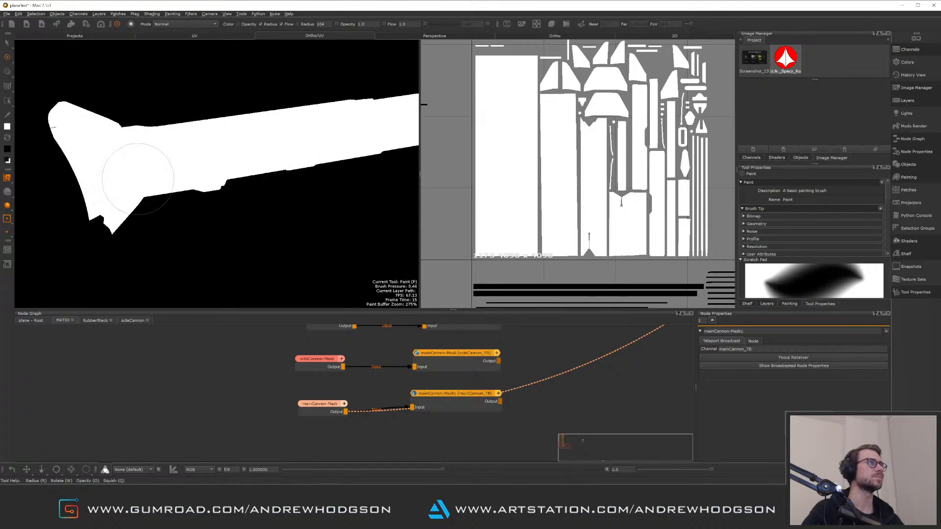
{"action": "left_click_drag", "start_coordinate": [330, 130], "coordinate": [357, 168], "text": "alt"}
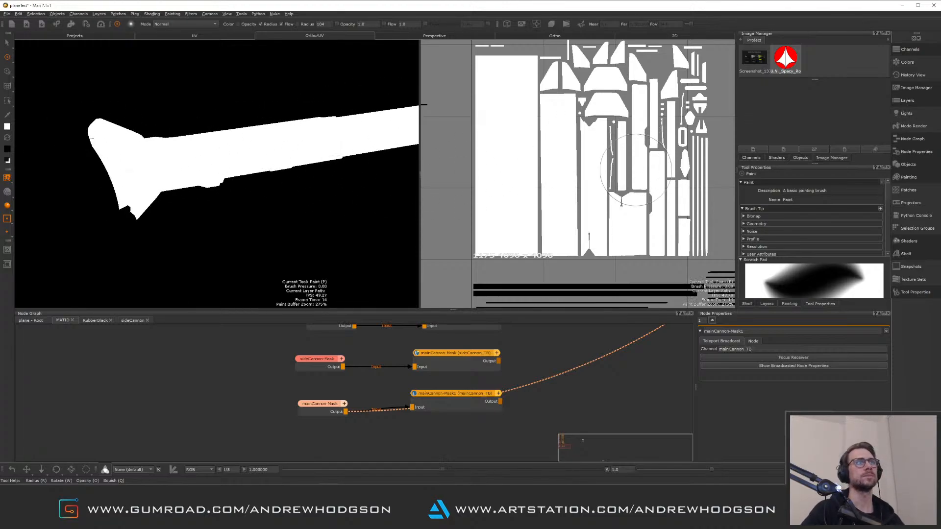
{"action": "scroll", "coordinate": [605, 145], "scroll_direction": "down", "scroll_amount": 3}
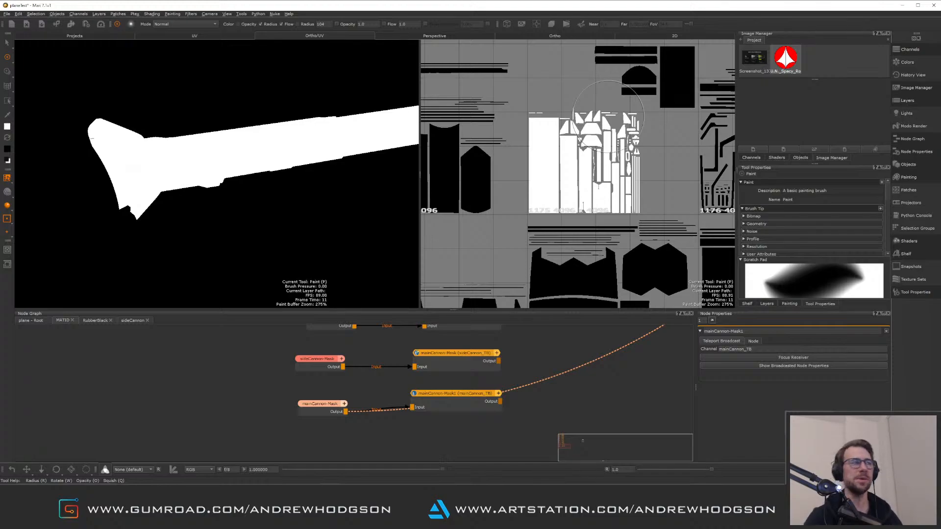
{"action": "left_click_drag", "start_coordinate": [231, 193], "coordinate": [256, 201], "text": "alt"}
{"action": "middle_click_drag", "start_coordinate": [256, 201], "coordinate": [181, 228], "text": "alt"}
{"action": "right_click_drag", "start_coordinate": [181, 228], "coordinate": [304, 253], "text": "alt"}
{"action": "left_click_drag", "start_coordinate": [304, 245], "coordinate": [225, 211], "text": "alt"}
{"action": "middle_click_drag", "start_coordinate": [225, 210], "coordinate": [501, 227], "text": "alt"}
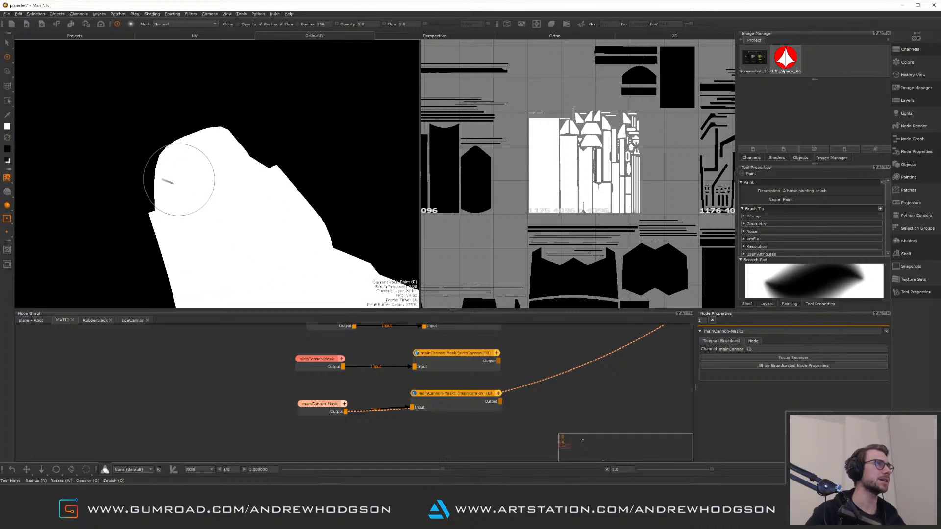
{"action": "mouse_move", "coordinate": [278, 217]}
{"action": "right_mouse_down", "text": "alt"}
{"action": "mouse_move", "coordinate": [249, 170]}
{"action": "mouse_move", "coordinate": [231, 159]}
{"action": "mouse_move", "coordinate": [262, 159]}
{"action": "right_mouse_up", "text": "alt"}
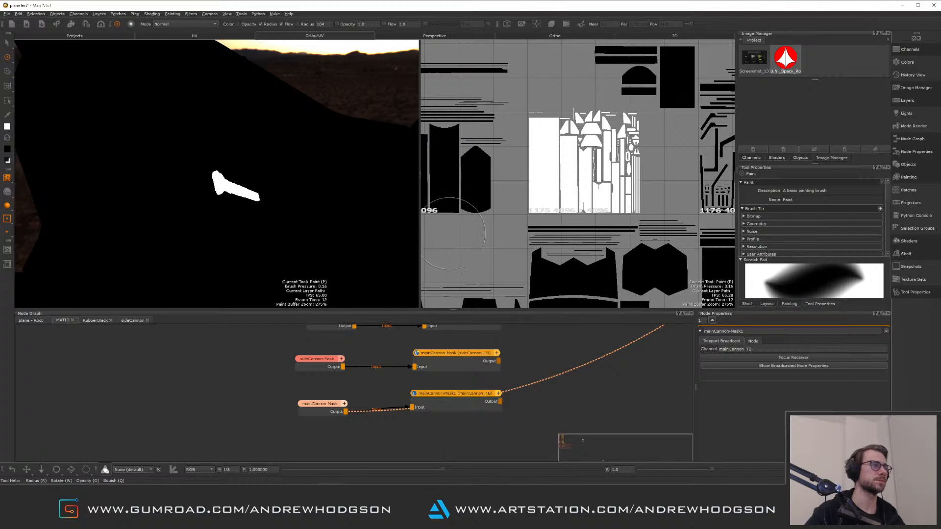
{"action": "mouse_move", "coordinate": [240, 204]}
{"action": "right_mouse_down", "text": "alt"}
{"action": "mouse_move", "coordinate": [304, 216]}
{"action": "mouse_move", "coordinate": [226, 178]}
{"action": "right_mouse_up", "text": "alt"}
{"action": "right_click_drag", "start_coordinate": [255, 206], "coordinate": [332, 265], "text": "alt"}
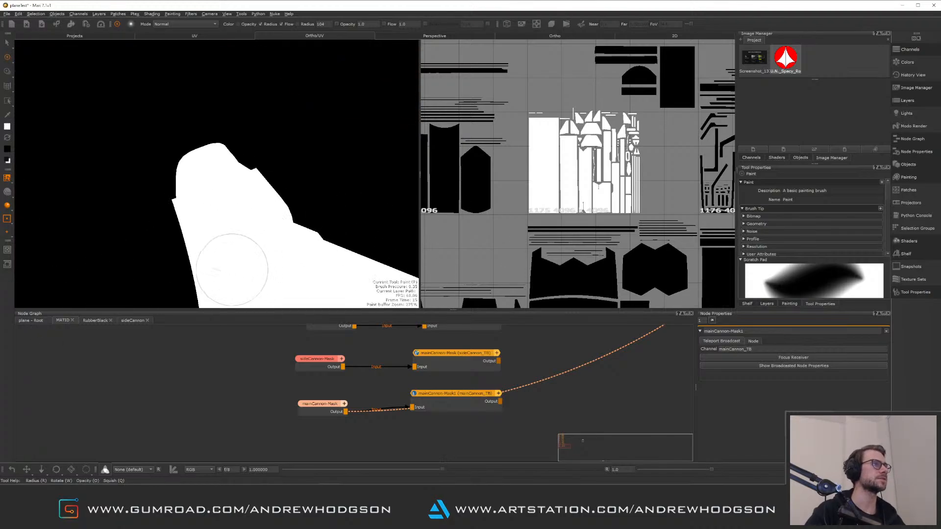
{"action": "right_click_drag", "start_coordinate": [273, 246], "coordinate": [225, 175], "text": "alt"}
{"action": "right_click_drag", "start_coordinate": [288, 201], "coordinate": [154, 176], "text": "alt"}
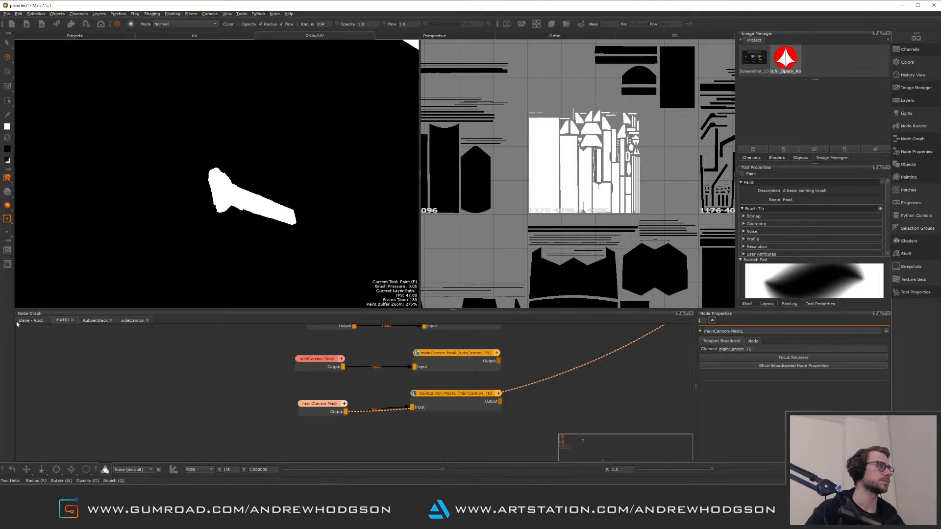
Open the plane root node graph and rearrange the nodes at the end of the Multi-Channel Merge chain
{"action": "left_click", "coordinate": [31, 320]}
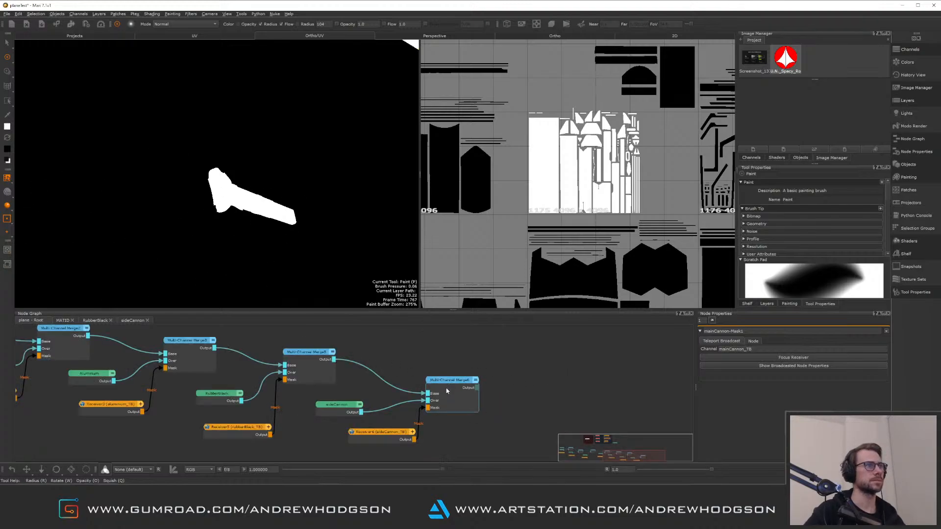
{"action": "left_click_drag", "start_coordinate": [454, 381], "coordinate": [466, 362]}
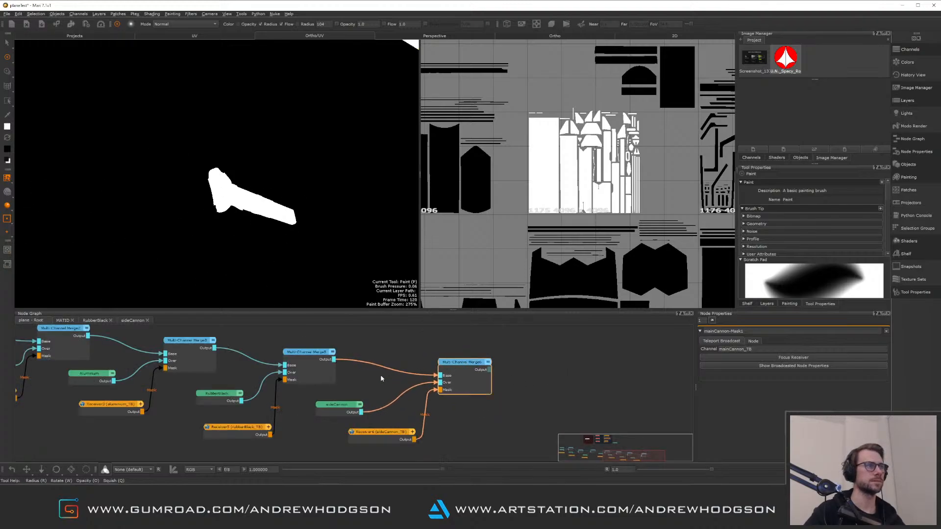
{"action": "middle_click_drag", "start_coordinate": [384, 354], "coordinate": [563, 383]}
{"action": "middle_click_drag", "start_coordinate": [484, 348], "coordinate": [426, 361]}
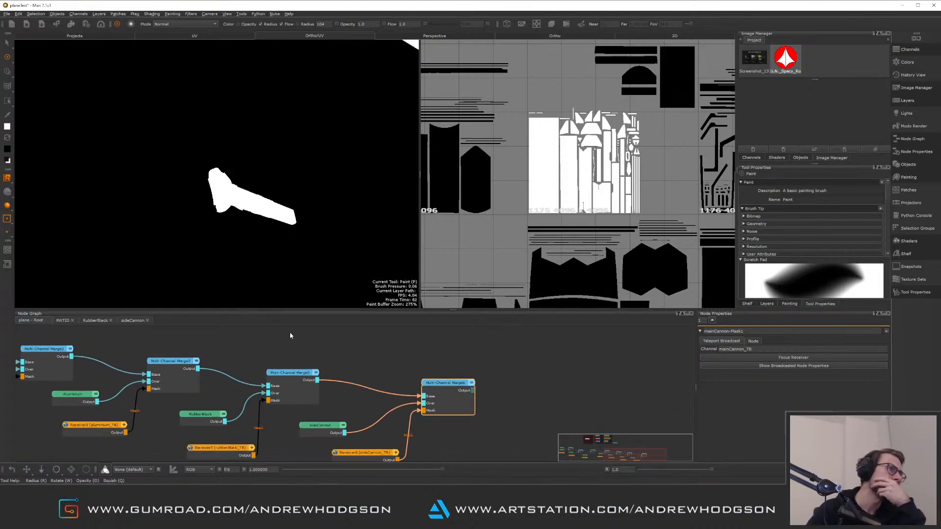
{"action": "mouse_move", "coordinate": [255, 356]}
{"action": "middle_mouse_down"}
{"action": "mouse_move", "coordinate": [388, 345]}
{"action": "mouse_move", "coordinate": [428, 387]}
{"action": "mouse_move", "coordinate": [413, 353]}
{"action": "mouse_move", "coordinate": [436, 350]}
{"action": "middle_mouse_up"}
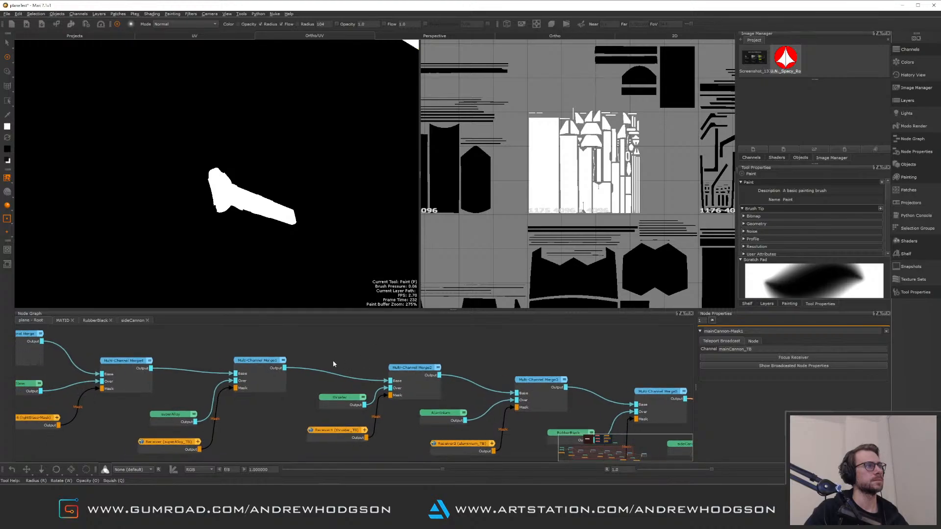
{"action": "middle_click_drag", "start_coordinate": [327, 363], "coordinate": [435, 353]}
{"action": "middle_click_drag", "start_coordinate": [346, 409], "coordinate": [323, 428]}
{"action": "middle_click_drag", "start_coordinate": [244, 361], "coordinate": [381, 420]}
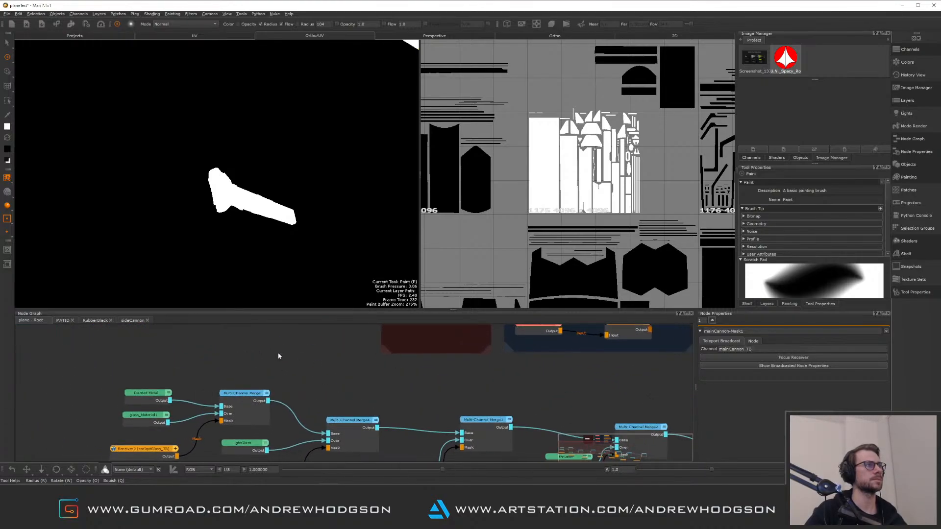
{"action": "middle_click_drag", "start_coordinate": [418, 373], "coordinate": [373, 372]}
{"action": "scroll", "coordinate": [231, 380], "scroll_direction": "down", "scroll_amount": 2}
{"action": "scroll", "coordinate": [285, 373], "scroll_direction": "down", "scroll_amount": 1}
{"action": "middle_click_drag", "start_coordinate": [259, 366], "coordinate": [182, 356]}
{"action": "scroll", "coordinate": [315, 342], "scroll_direction": "down", "scroll_amount": 2}
{"action": "scroll", "coordinate": [239, 354], "scroll_direction": "down", "scroll_amount": 2}
{"action": "scroll", "coordinate": [240, 354], "scroll_direction": "up", "scroll_amount": 5}
{"action": "middle_click_drag", "start_coordinate": [315, 351], "coordinate": [154, 355]}
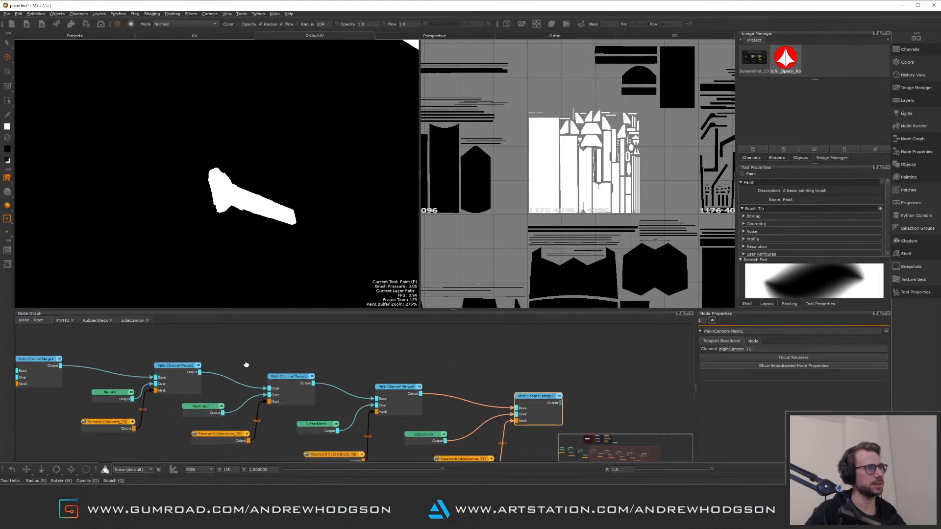
{"action": "middle_click_drag", "start_coordinate": [246, 366], "coordinate": [263, 341]}
{"action": "right_click_drag", "start_coordinate": [288, 370], "coordinate": [276, 384], "text": "alt"}
{"action": "middle_click_drag", "start_coordinate": [280, 371], "coordinate": [163, 342]}
{"action": "left_click_drag", "start_coordinate": [462, 347], "coordinate": [431, 357]}
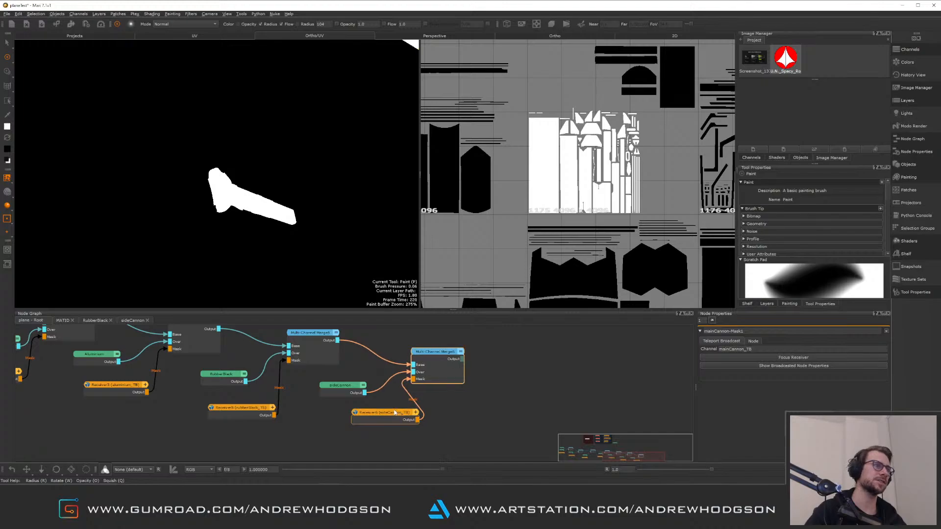
{"action": "left_click_drag", "start_coordinate": [372, 412], "coordinate": [338, 414]}
{"action": "middle_click_drag", "start_coordinate": [512, 398], "coordinate": [433, 406]}
{"action": "left_click", "coordinate": [433, 406]}
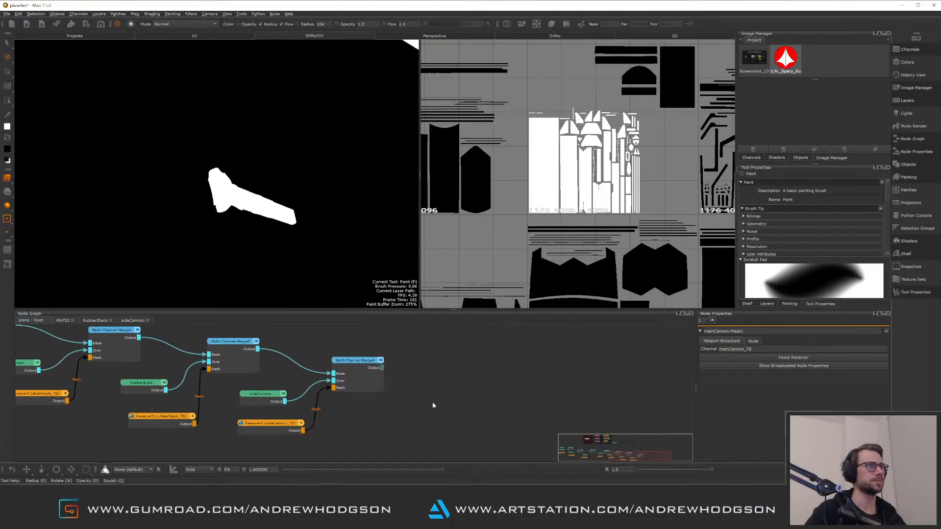
Copy the last Multi-Channel Merge node and paste a duplicate next to it
{"action": "left_click", "coordinate": [354, 362]}
{"action": "key", "text": "ctrl+c"}
{"action": "left_click", "coordinate": [445, 383]}
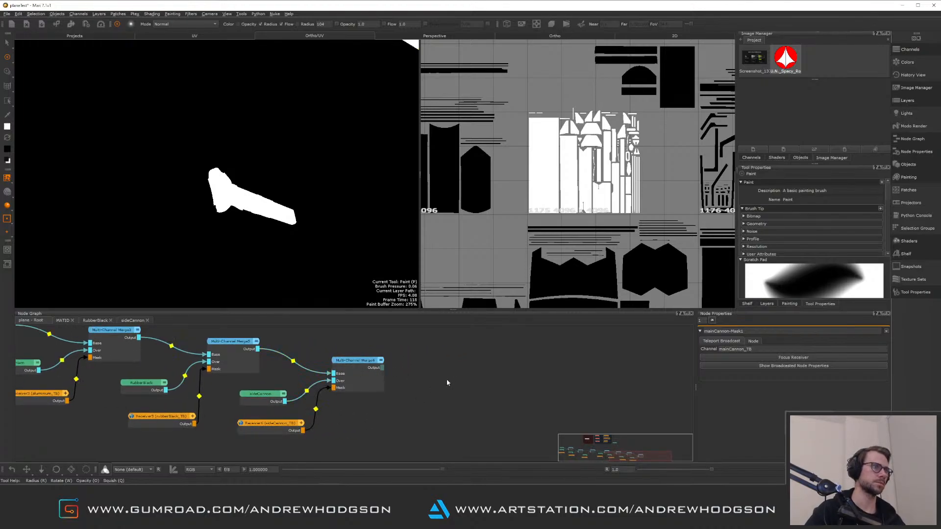
{"action": "key", "text": "ctrl+v"}
{"action": "left_click_drag", "start_coordinate": [452, 388], "coordinate": [444, 374]}
{"action": "middle_click_drag", "start_coordinate": [358, 376], "coordinate": [363, 364]}
{"action": "right_click_drag", "start_coordinate": [391, 400], "coordinate": [349, 390], "text": "alt"}
{"action": "middle_click_drag", "start_coordinate": [340, 381], "coordinate": [360, 391]}
{"action": "right_click_drag", "start_coordinate": [360, 391], "coordinate": [378, 411], "text": "alt"}
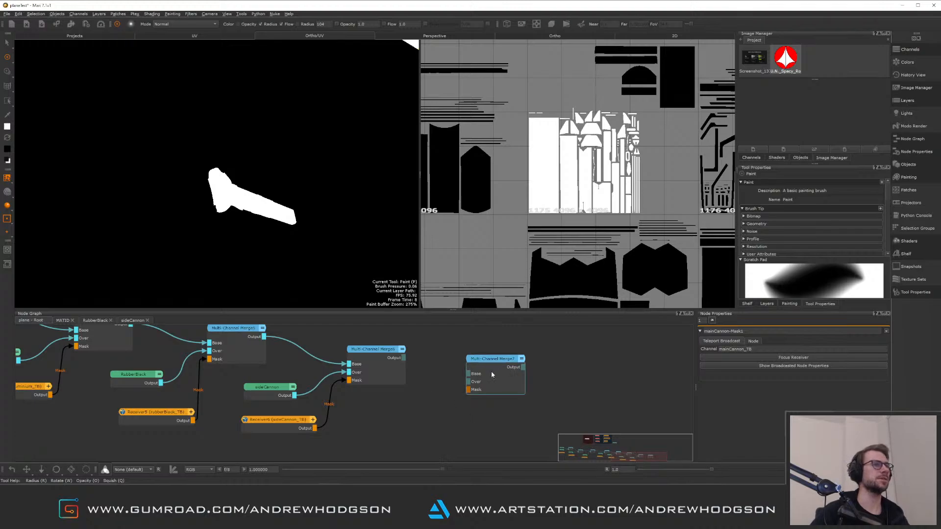
Send the last Multi-Channel Merge to a Viewer with the Unreal preset and orbit the maximized jet view
{"action": "key", "text": "1"}
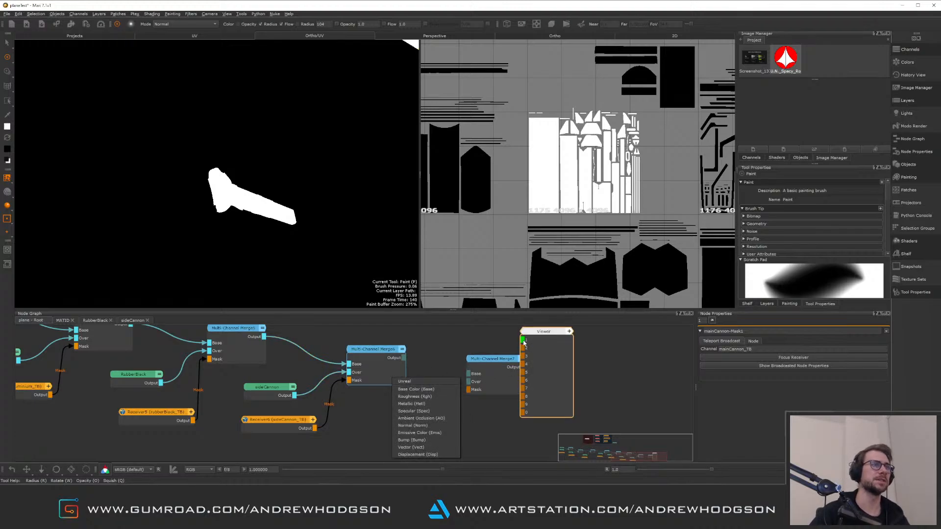
{"action": "left_click", "coordinate": [411, 382]}
{"action": "scroll", "coordinate": [266, 149], "scroll_direction": "down", "scroll_amount": 3}
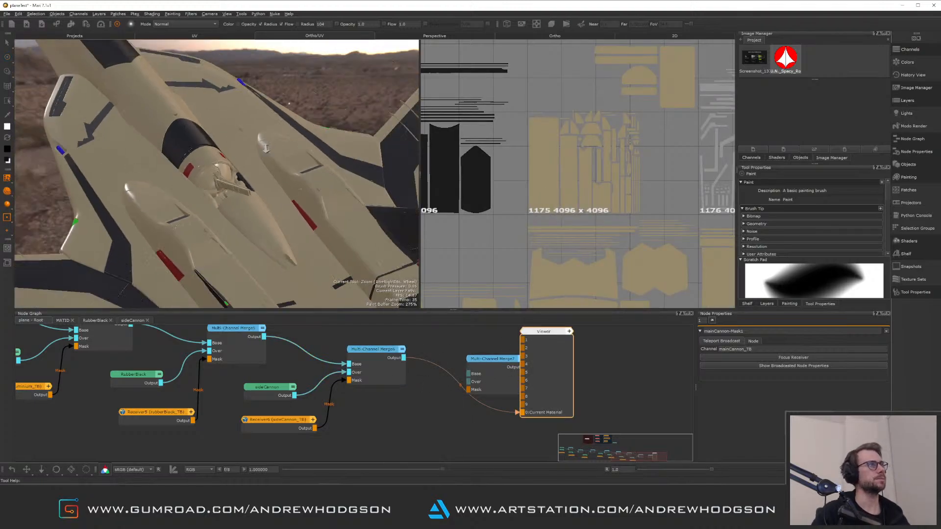
{"action": "key", "text": "space"}
{"action": "left_click_drag", "start_coordinate": [298, 196], "coordinate": [411, 230], "text": "alt"}
{"action": "right_click_drag", "start_coordinate": [343, 235], "coordinate": [392, 230], "text": "alt"}
{"action": "left_click_drag", "start_coordinate": [338, 235], "coordinate": [333, 247], "text": "alt"}
{"action": "mouse_move", "coordinate": [333, 247]}
{"action": "right_mouse_down", "text": "alt"}
{"action": "mouse_move", "coordinate": [368, 237]}
{"action": "mouse_move", "coordinate": [350, 238]}
{"action": "right_mouse_up", "text": "alt"}
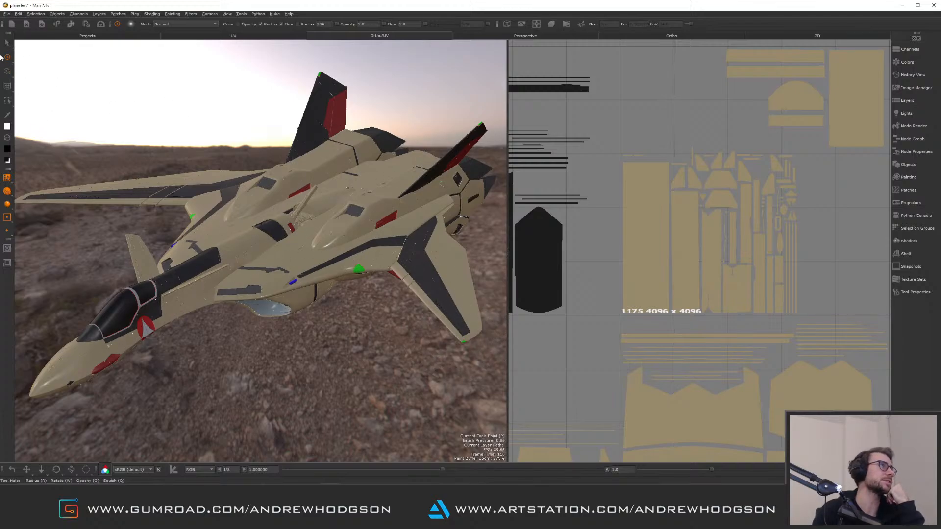
{"action": "key", "text": "s"}
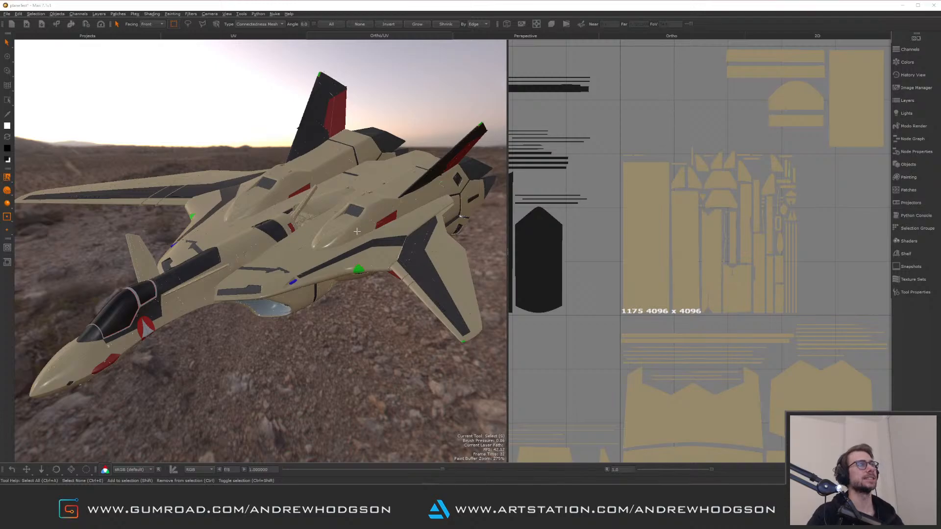
{"action": "left_click_drag", "start_coordinate": [359, 220], "coordinate": [359, 226], "text": "alt"}
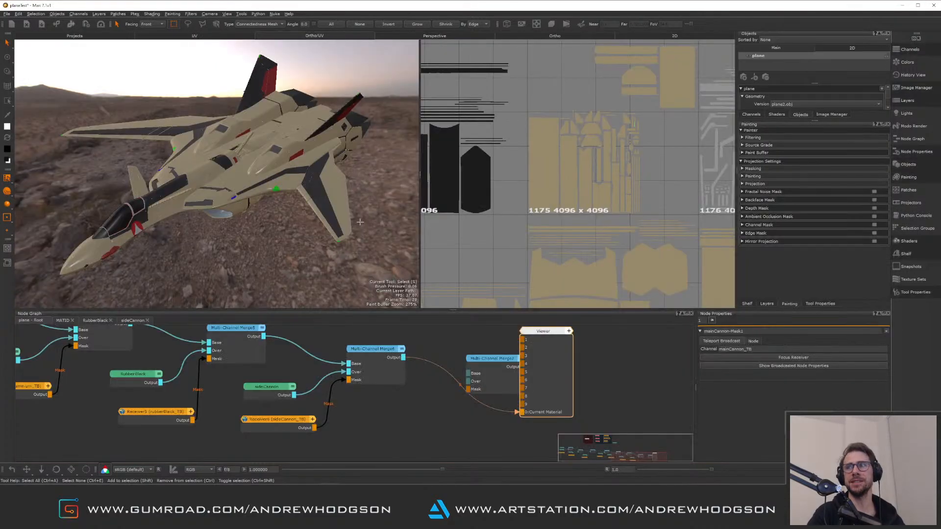
{"action": "left_click_drag", "start_coordinate": [270, 198], "coordinate": [247, 207], "text": "alt"}
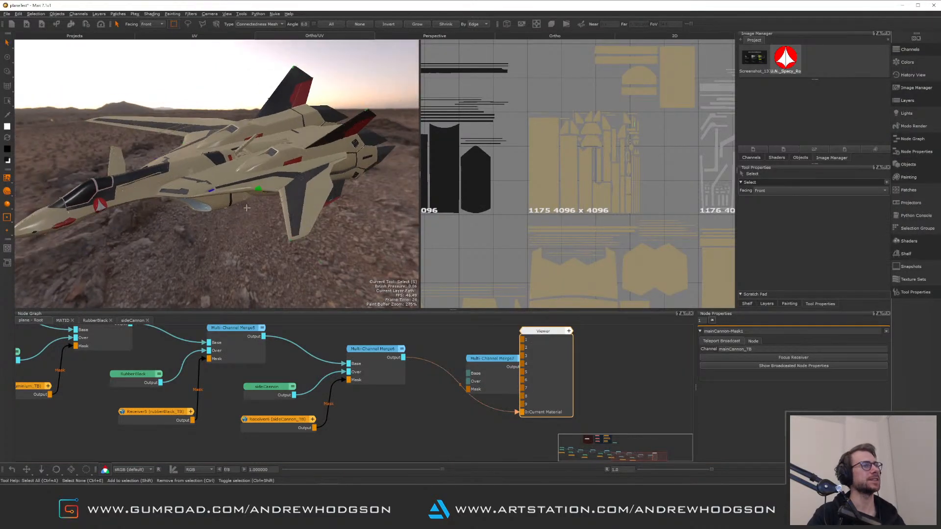
Paste a copy of the side cannon material node into the graph and rename it mainCannon
{"action": "middle_click_drag", "start_coordinate": [414, 428], "coordinate": [347, 455]}
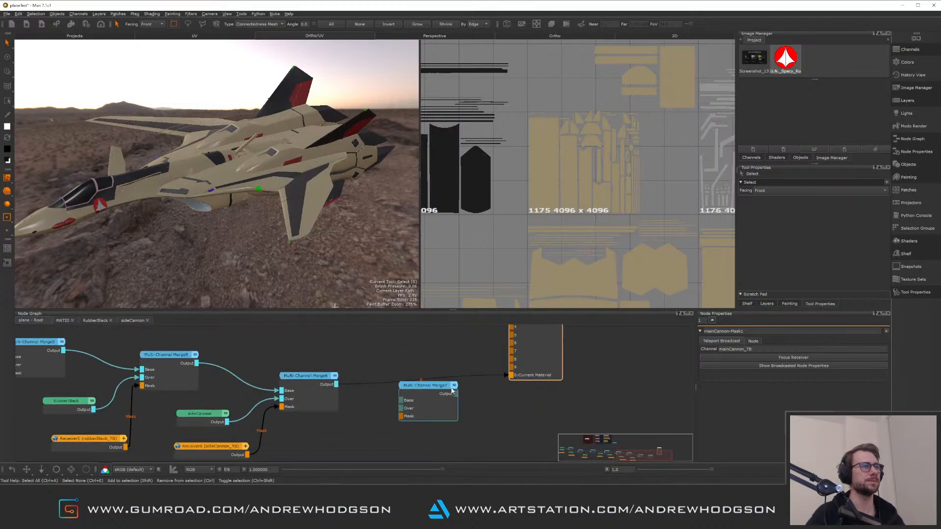
{"action": "middle_click_drag", "start_coordinate": [394, 394], "coordinate": [477, 372]}
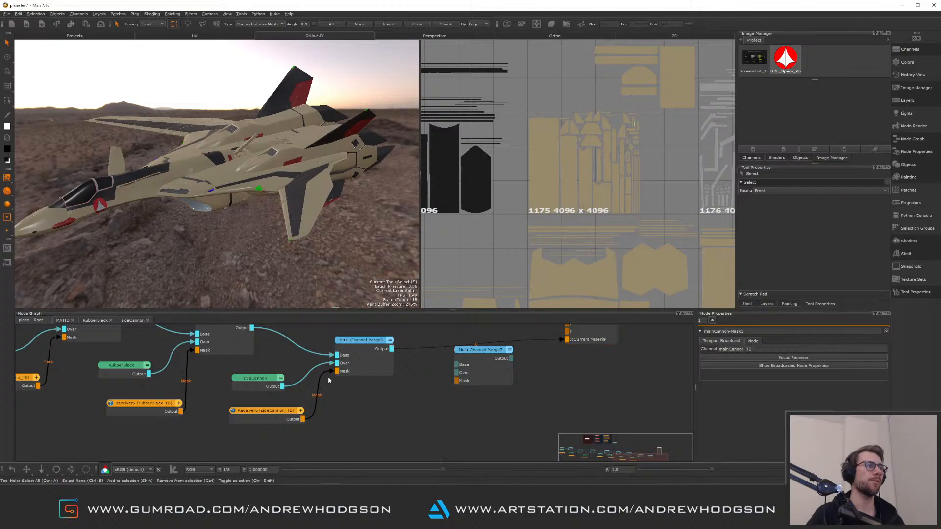
{"action": "middle_click_drag", "start_coordinate": [316, 385], "coordinate": [328, 394]}
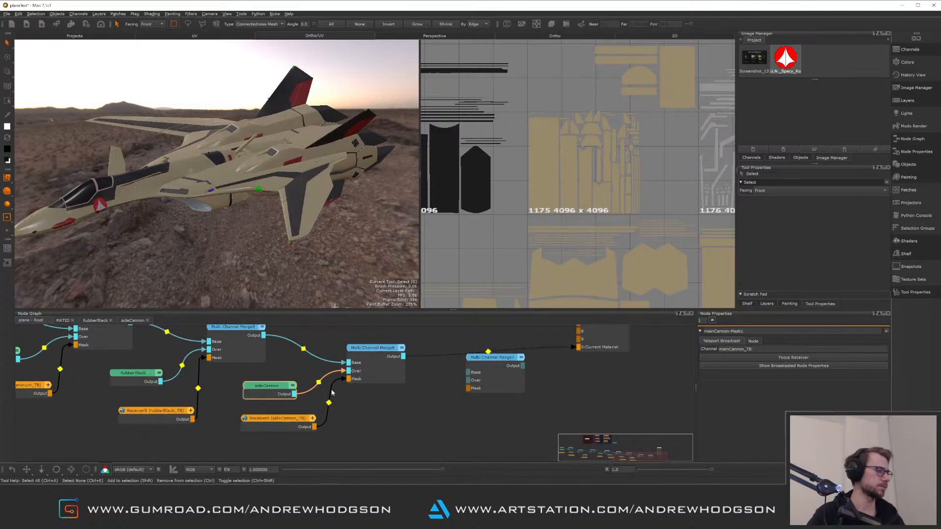
{"action": "key", "text": "ctrl+v"}
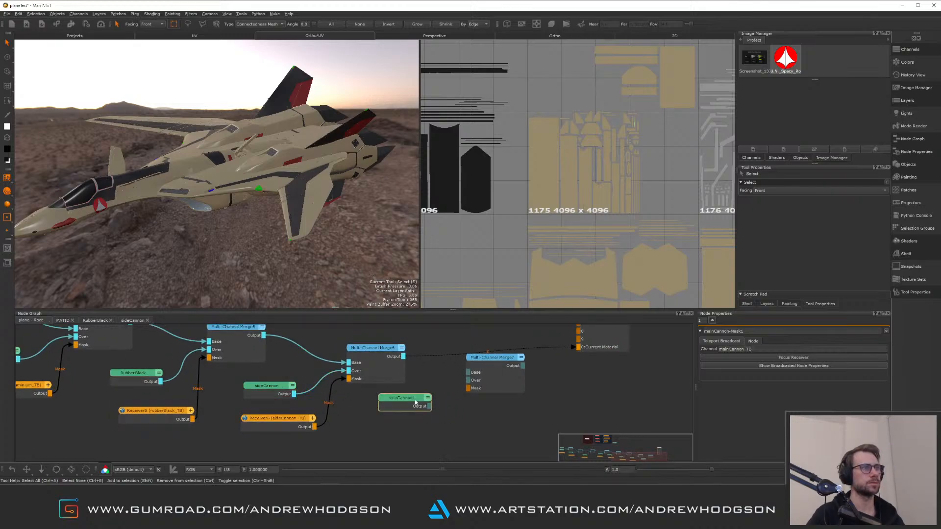
{"action": "left_click", "coordinate": [393, 404]}
{"action": "left_click_drag", "start_coordinate": [713, 331], "coordinate": [694, 335]}
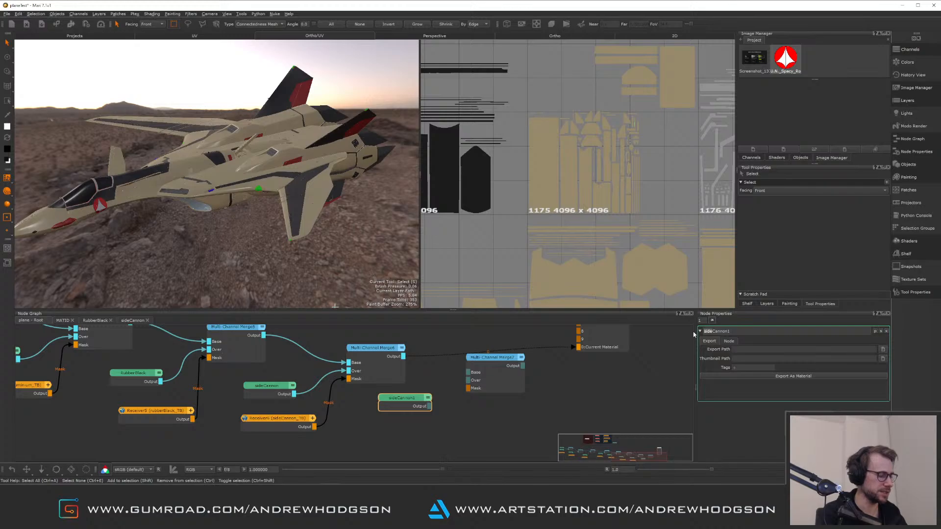
{"action": "type", "text": "ma"}
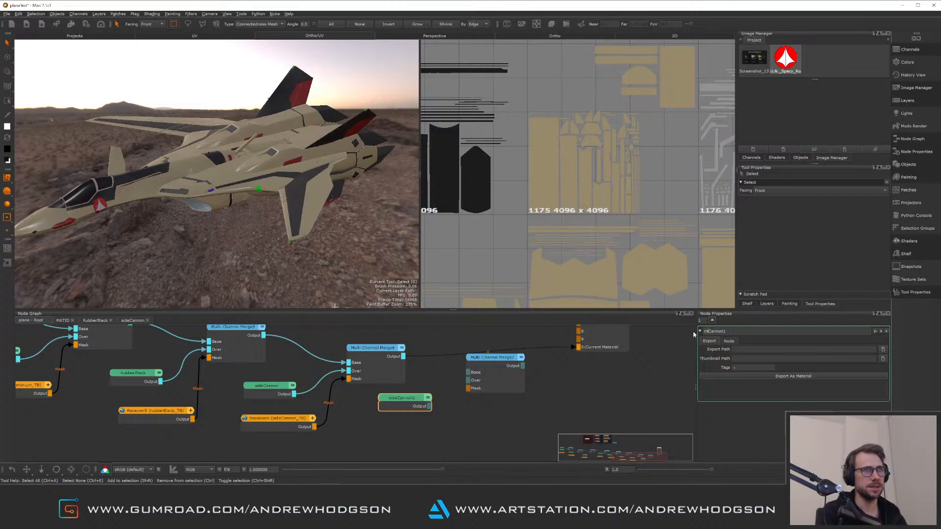
{"action": "type", "text": "in"}
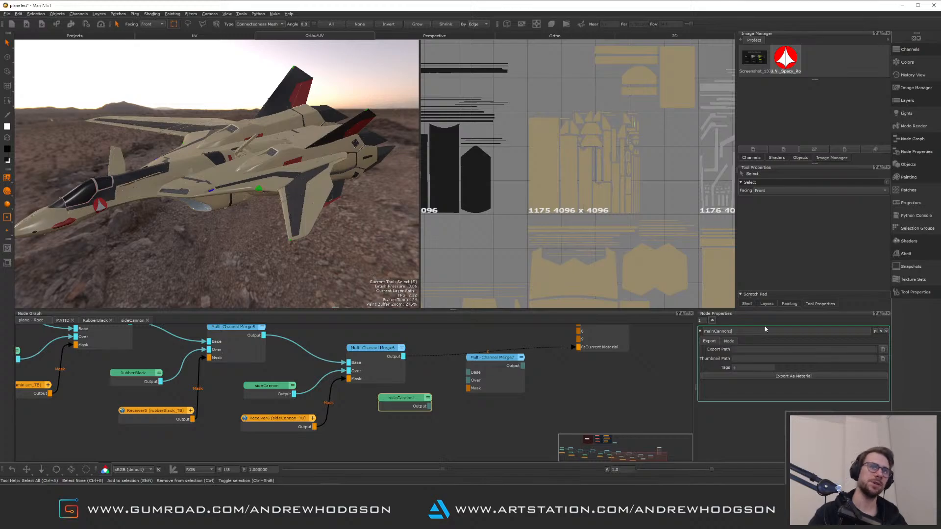
{"action": "key", "text": "BackSpace"}
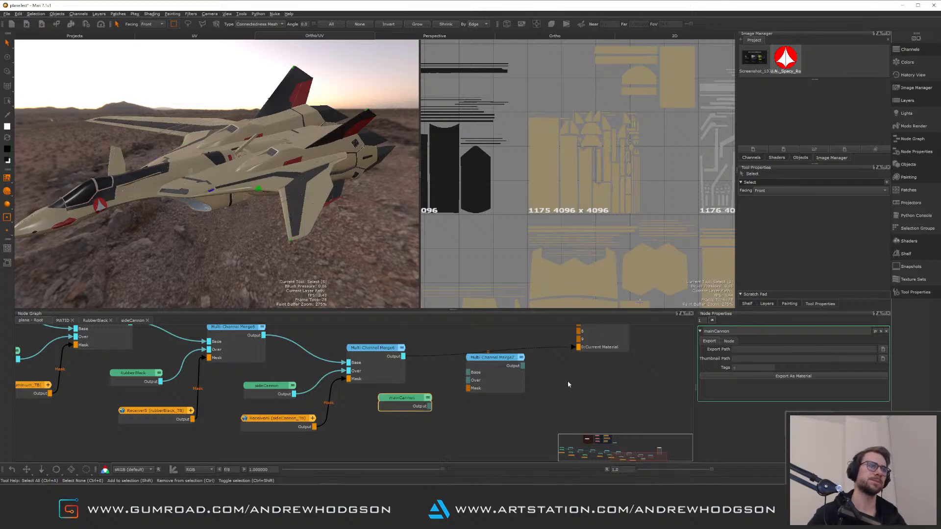
{"action": "key", "text": "Return"}
Paste a Receiver node and set its channel to mainCannon_TB
{"action": "left_click_drag", "start_coordinate": [412, 401], "coordinate": [407, 399]}
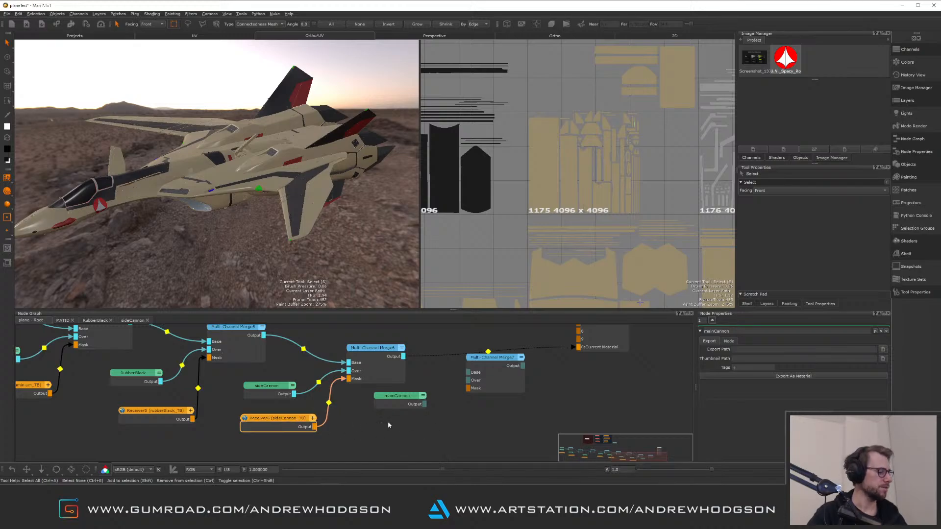
{"action": "key", "text": "ctrl+v"}
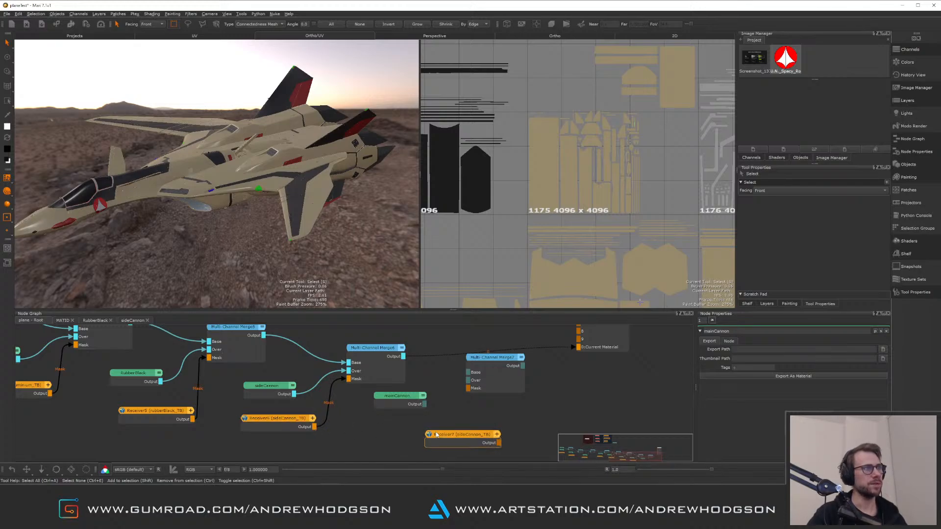
{"action": "left_click", "coordinate": [448, 434]}
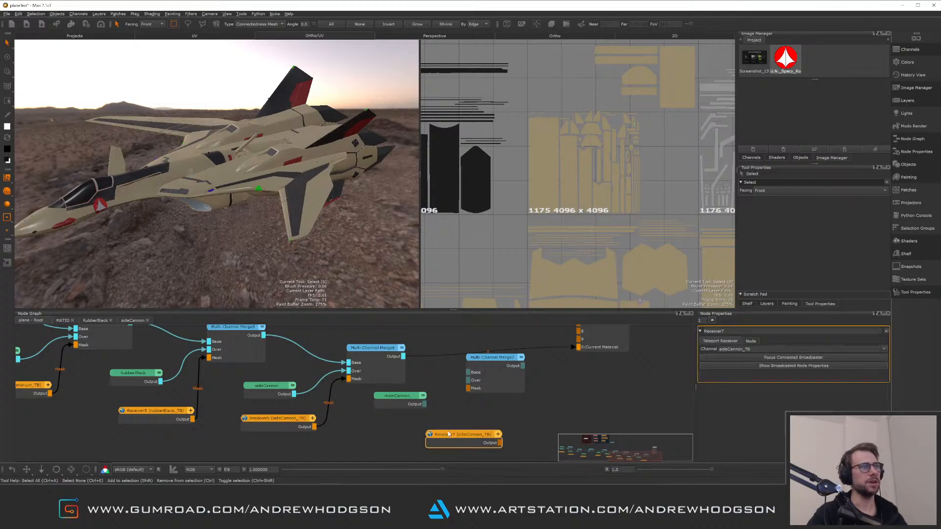
{"action": "left_click", "coordinate": [884, 349]}
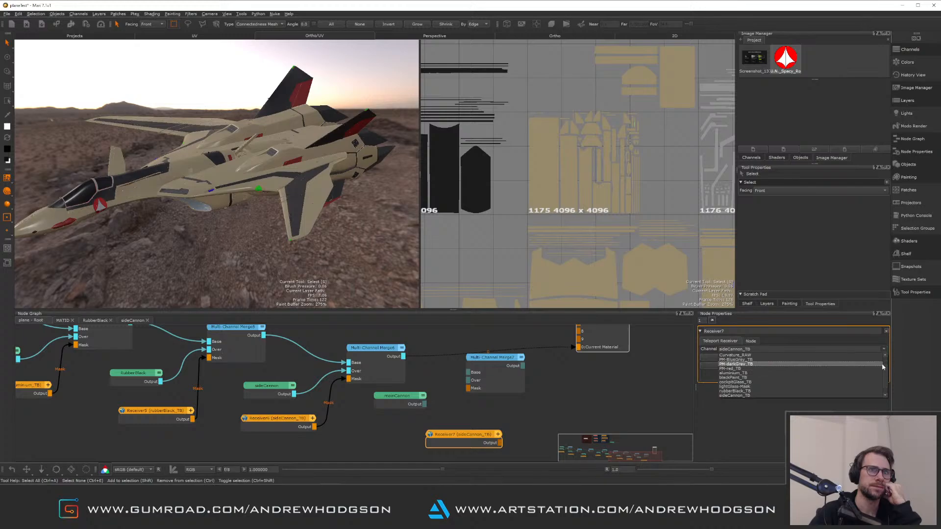
{"action": "left_click_drag", "start_coordinate": [886, 372], "coordinate": [886, 360]}
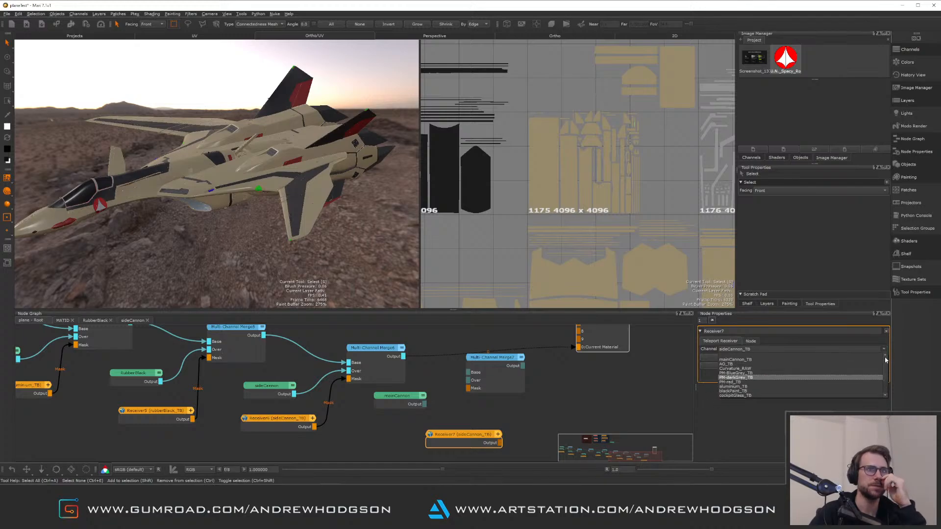
{"action": "left_click_drag", "start_coordinate": [886, 362], "coordinate": [889, 380]}
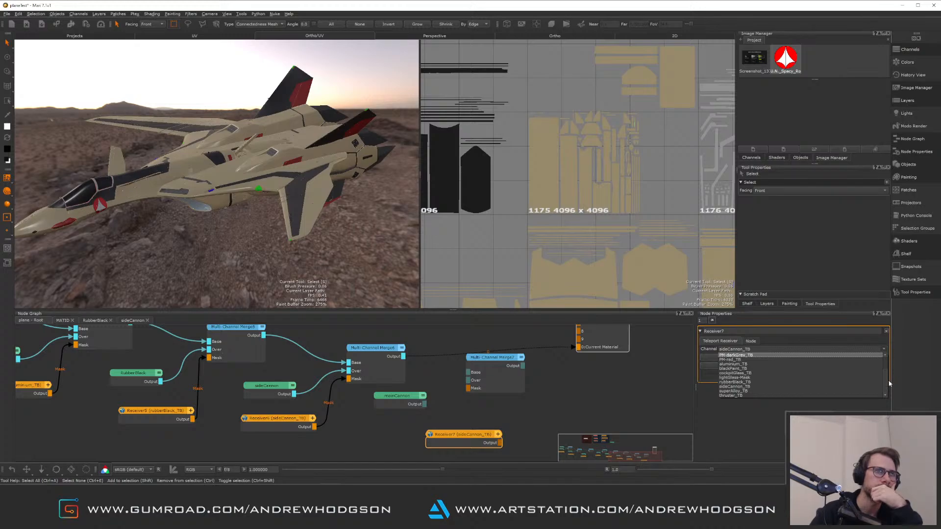
{"action": "left_click_drag", "start_coordinate": [889, 380], "coordinate": [885, 370]}
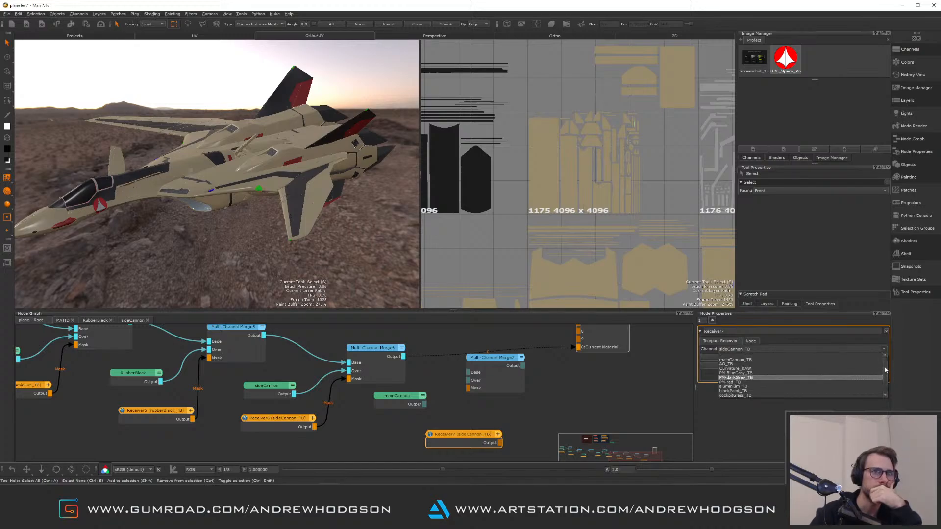
{"action": "left_click", "coordinate": [761, 360]}
Wire the previous merge into Base, mainCannon into Over and the mainCannon_TB receiver into Mask of the last Multi-Channel Merge, and view it
{"action": "left_click_drag", "start_coordinate": [452, 437], "coordinate": [389, 438]}
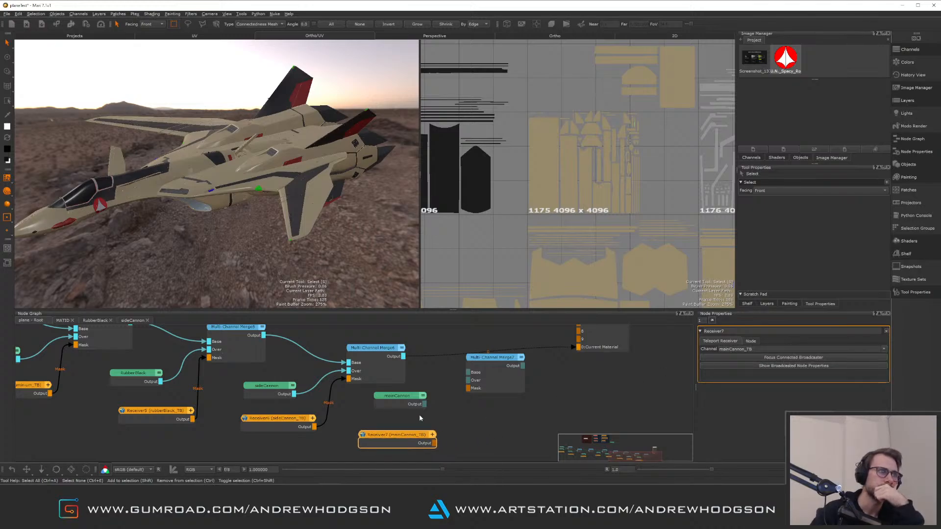
{"action": "left_click_drag", "start_coordinate": [425, 405], "coordinate": [468, 380]}
{"action": "left_click", "coordinate": [393, 365]}
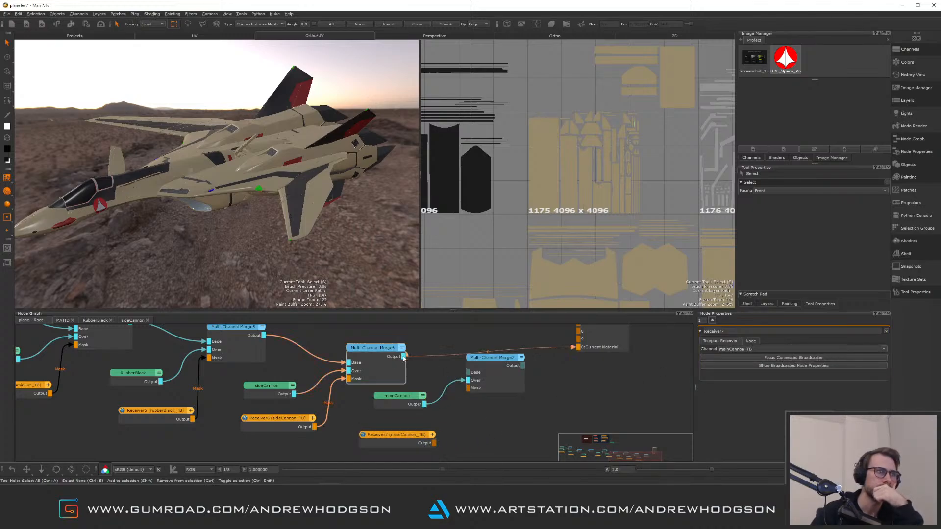
{"action": "left_click_drag", "start_coordinate": [403, 356], "coordinate": [469, 375]}
{"action": "left_click_drag", "start_coordinate": [434, 443], "coordinate": [467, 388]}
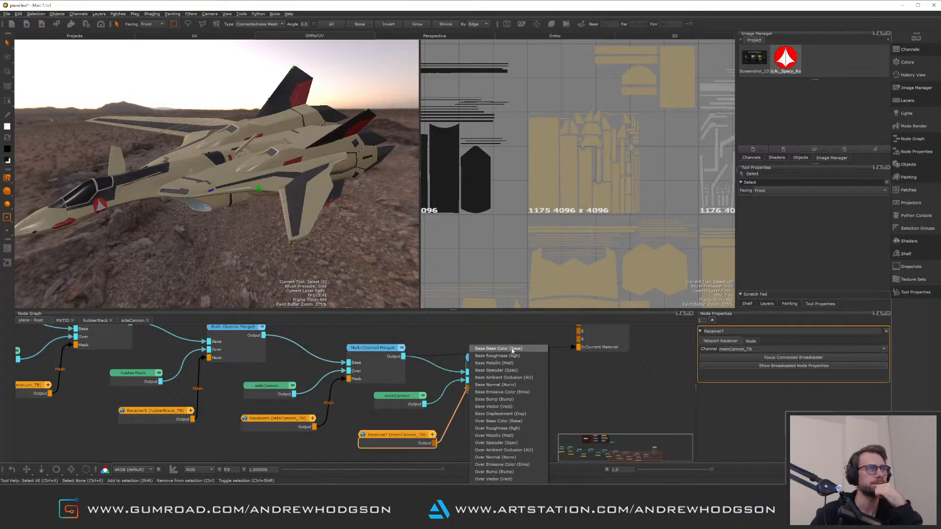
{"action": "left_click", "coordinate": [461, 398]}
{"action": "left_click_drag", "start_coordinate": [434, 443], "coordinate": [481, 393]}
{"action": "left_click", "coordinate": [505, 372]}
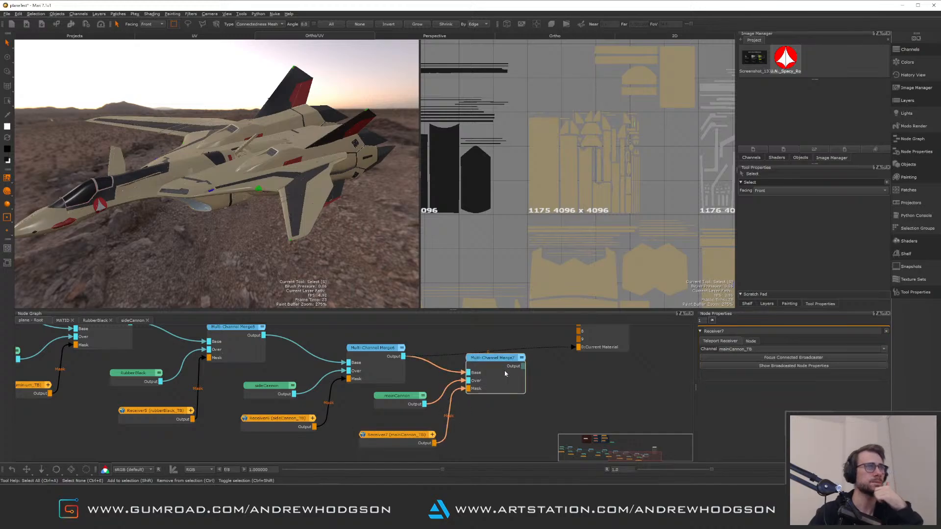
{"action": "key", "text": "0"}
{"action": "left_click", "coordinate": [545, 377]}
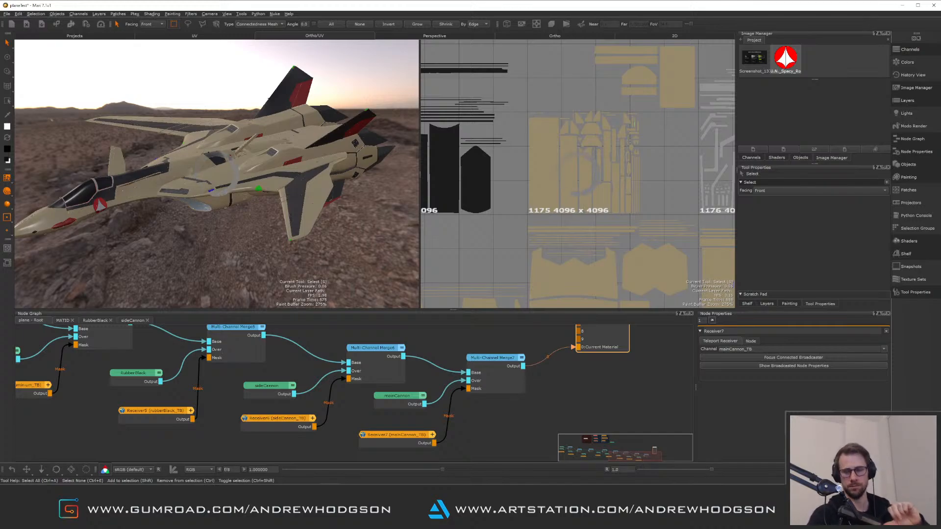
Rename the sideCannon material node feeding the earlier merge as mainCannon
{"action": "left_click", "coordinate": [259, 173]}
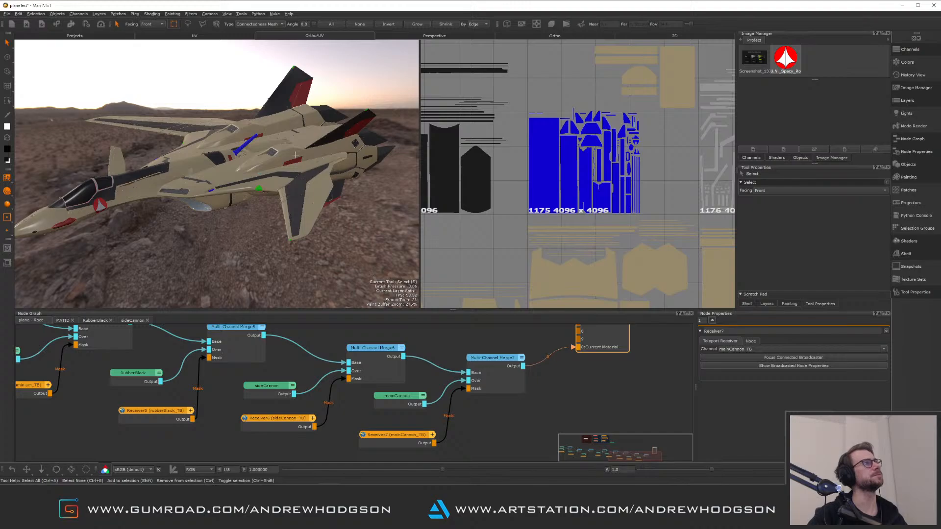
{"action": "left_click_drag", "start_coordinate": [296, 155], "coordinate": [289, 193], "text": "alt"}
{"action": "right_click_drag", "start_coordinate": [289, 196], "coordinate": [318, 221], "text": "alt"}
{"action": "middle_click_drag", "start_coordinate": [307, 223], "coordinate": [272, 167], "text": "alt"}
{"action": "left_click_drag", "start_coordinate": [272, 167], "coordinate": [285, 150], "text": "alt"}
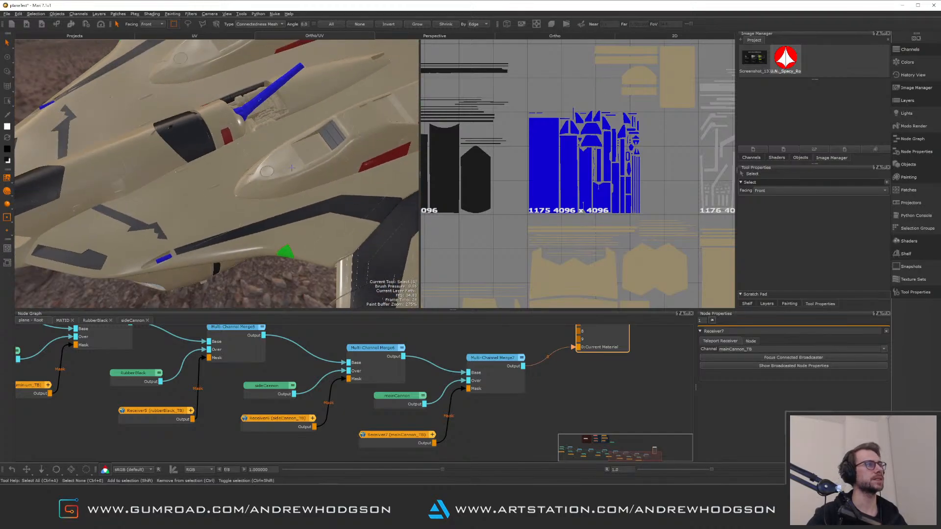
{"action": "middle_click_drag", "start_coordinate": [286, 150], "coordinate": [281, 142], "text": "alt"}
{"action": "double_click", "coordinate": [282, 390]}
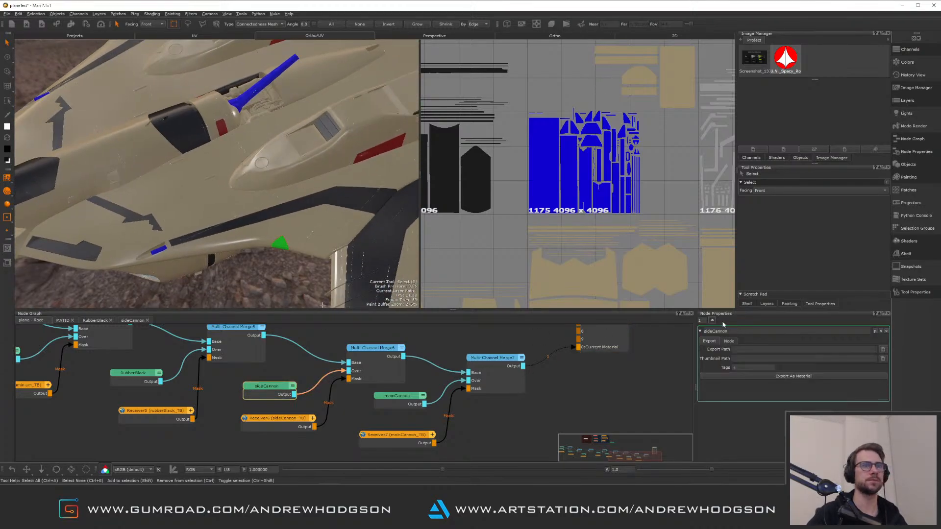
{"action": "double_click", "coordinate": [743, 332]}
{"action": "key", "text": "BackSpace"}
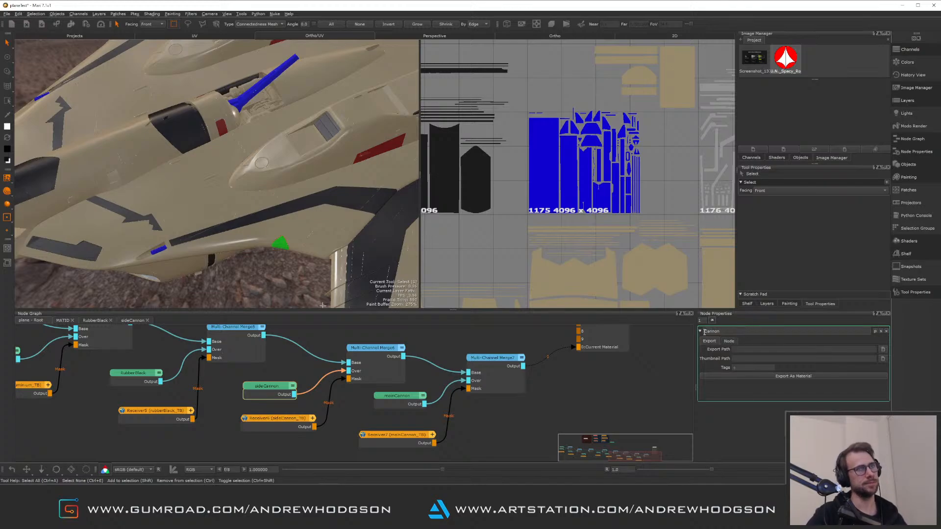
{"action": "type", "text": "main"}
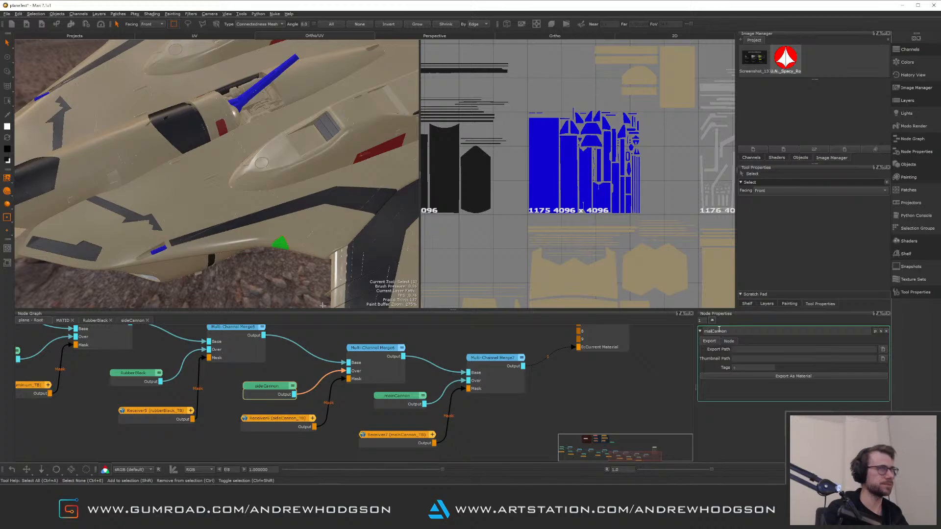
{"action": "left_click", "coordinate": [674, 377]}
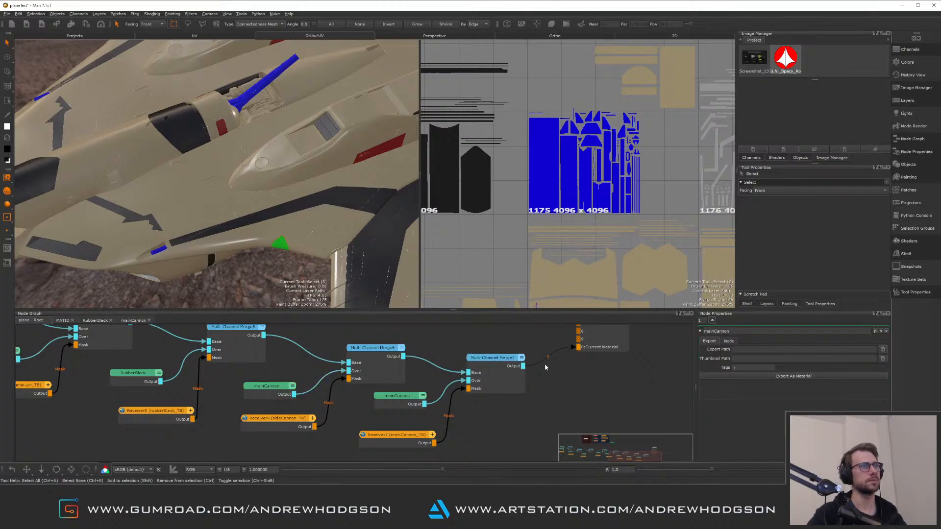
Orbit and zoom around the main cannon in the perspective view to check the new material
{"action": "middle_click_drag", "start_coordinate": [537, 379], "coordinate": [461, 379]}
{"action": "right_click_drag", "start_coordinate": [314, 189], "coordinate": [255, 193], "text": "alt"}
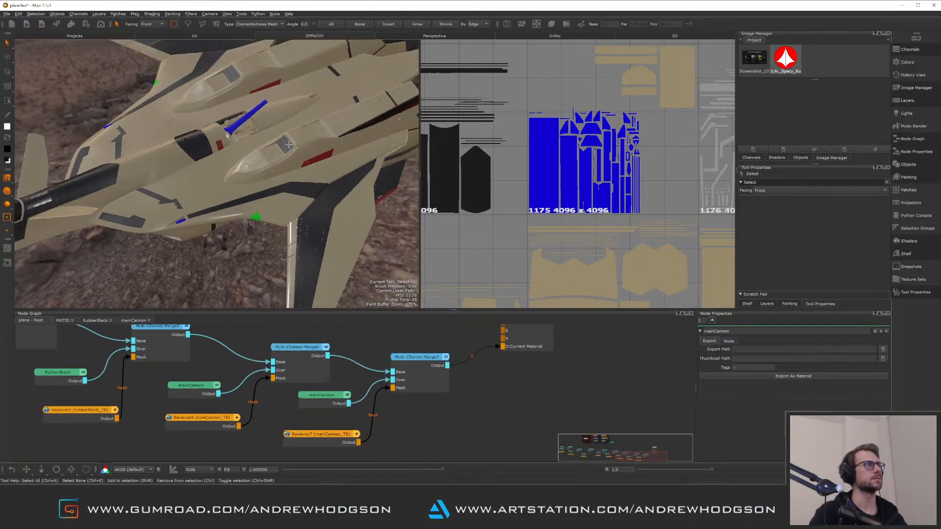
{"action": "left_click_drag", "start_coordinate": [255, 194], "coordinate": [223, 196], "text": "alt"}
{"action": "right_click_drag", "start_coordinate": [223, 196], "coordinate": [261, 200], "text": "alt"}
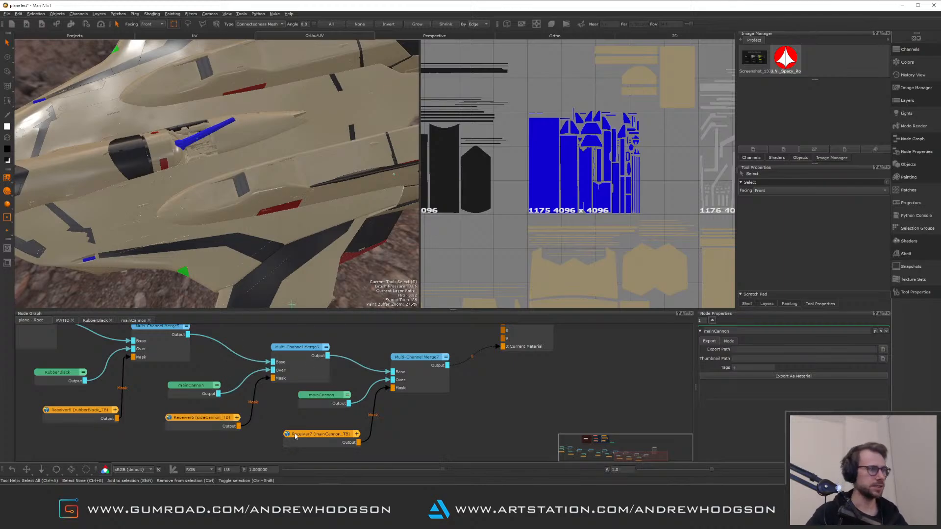
{"action": "left_click_drag", "start_coordinate": [290, 188], "coordinate": [315, 248], "text": "alt"}
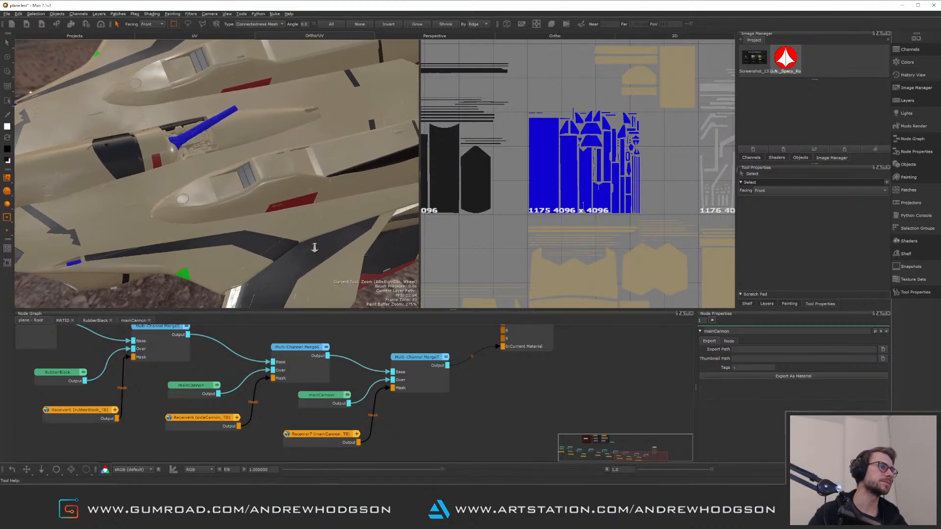
{"action": "right_click_drag", "start_coordinate": [315, 248], "coordinate": [318, 225], "text": "alt"}
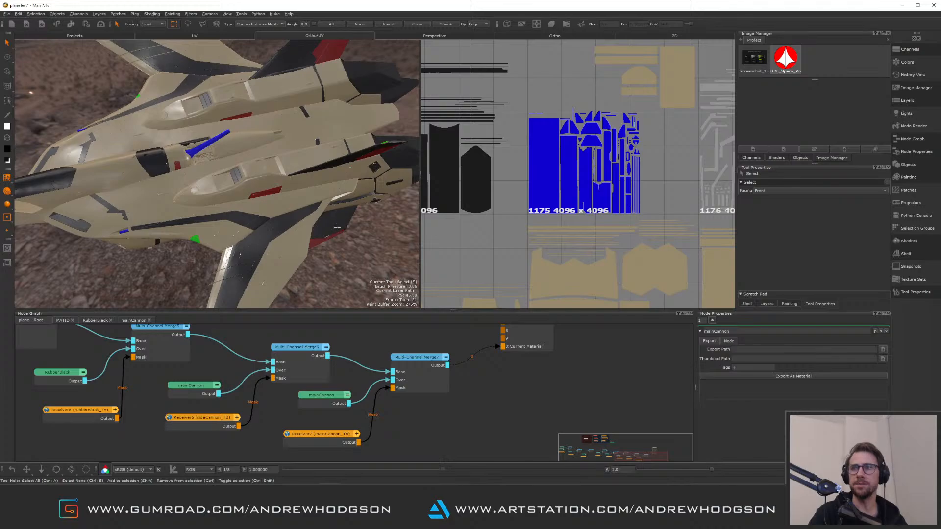
{"action": "left_click_drag", "start_coordinate": [333, 225], "coordinate": [325, 230], "text": "alt"}
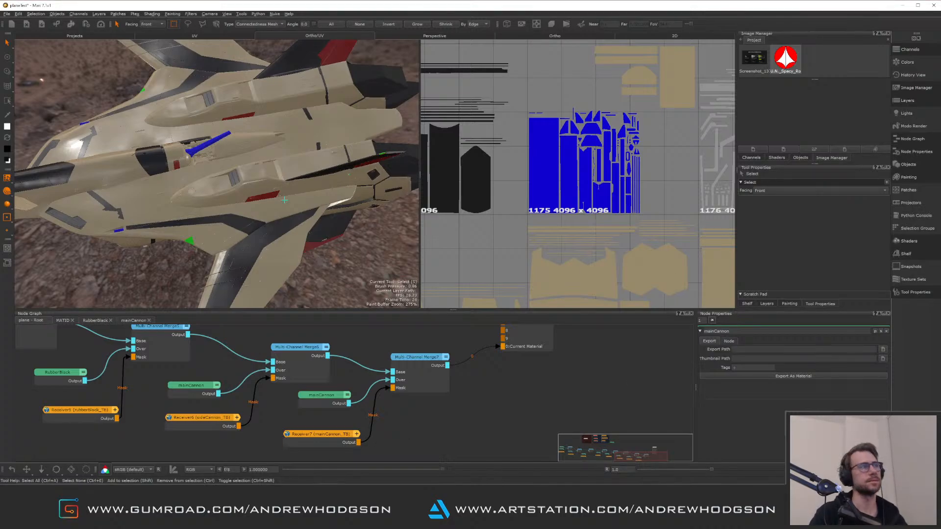
{"action": "left_click_drag", "start_coordinate": [285, 200], "coordinate": [360, 172], "text": "alt"}
Zoom and pan through the UV tiles to examine where the mainCannon mask is applied
{"action": "scroll", "coordinate": [285, 144], "scroll_direction": "down", "scroll_amount": 10}
{"action": "scroll", "coordinate": [589, 145], "scroll_direction": "down", "scroll_amount": 5}
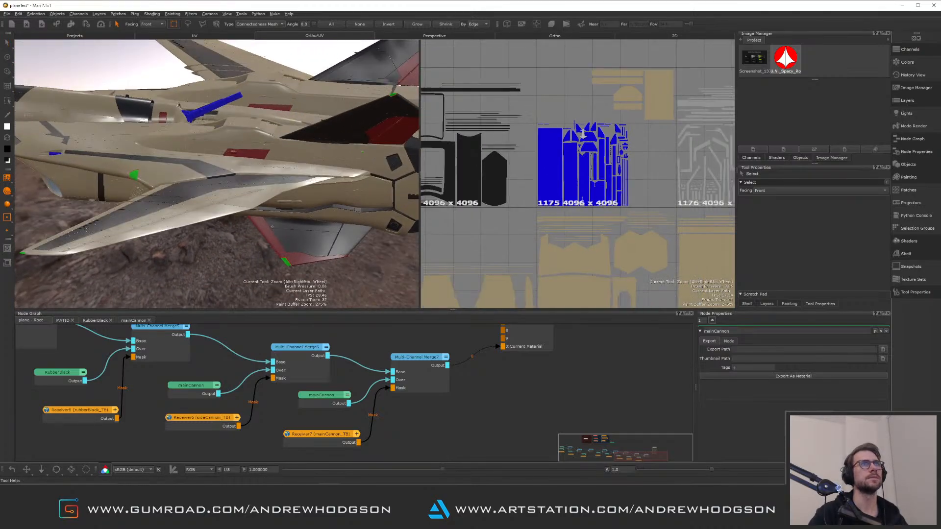
{"action": "scroll", "coordinate": [589, 145], "scroll_direction": "down", "scroll_amount": 3}
{"action": "middle_click_drag", "start_coordinate": [582, 123], "coordinate": [619, 142], "text": "alt"}
{"action": "scroll", "coordinate": [593, 148], "scroll_direction": "up", "scroll_amount": 4}
{"action": "scroll", "coordinate": [578, 176], "scroll_direction": "up", "scroll_amount": 4}
{"action": "scroll", "coordinate": [577, 172], "scroll_direction": "down", "scroll_amount": 4}
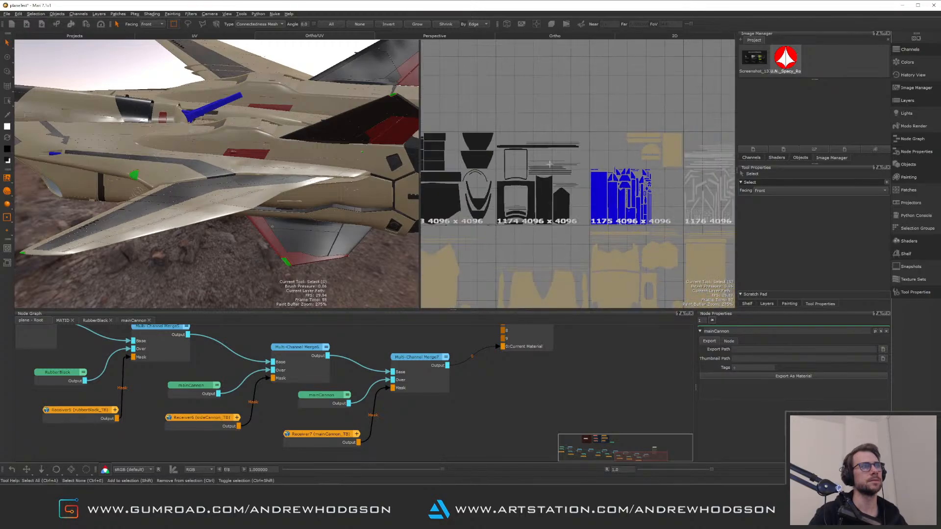
{"action": "middle_click_drag", "start_coordinate": [547, 163], "coordinate": [590, 89], "text": "alt"}
{"action": "scroll", "coordinate": [591, 135], "scroll_direction": "down", "scroll_amount": 4}
{"action": "middle_click_drag", "start_coordinate": [584, 156], "coordinate": [548, 122], "text": "alt"}
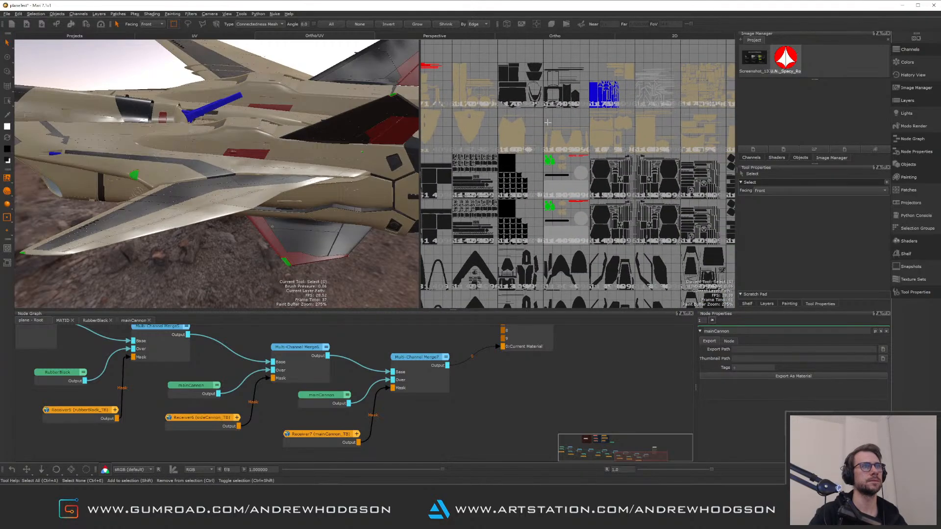
{"action": "scroll", "coordinate": [587, 189], "scroll_direction": "up", "scroll_amount": 6}
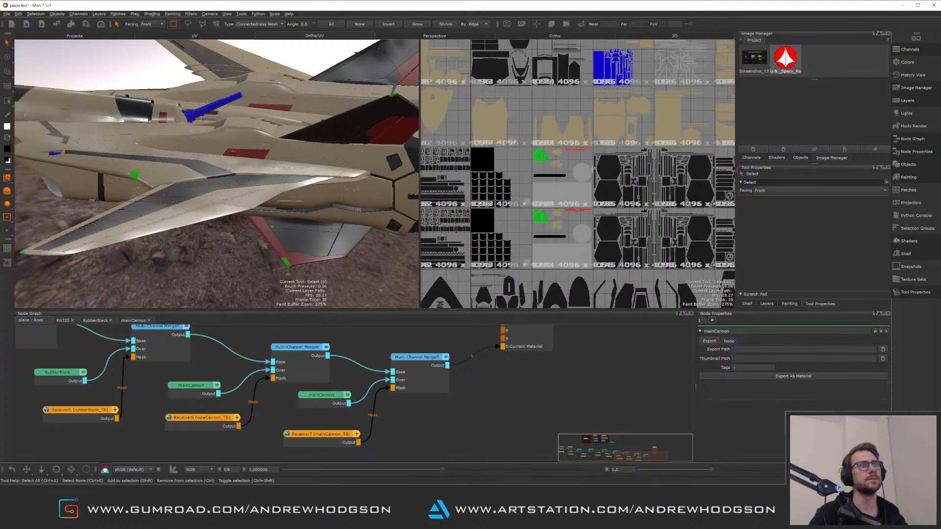
Pan the UV view and orbit and zoom the perspective view for a close inspection of the main cannon's material
{"action": "middle_click_drag", "start_coordinate": [611, 208], "coordinate": [656, 200], "text": "alt"}
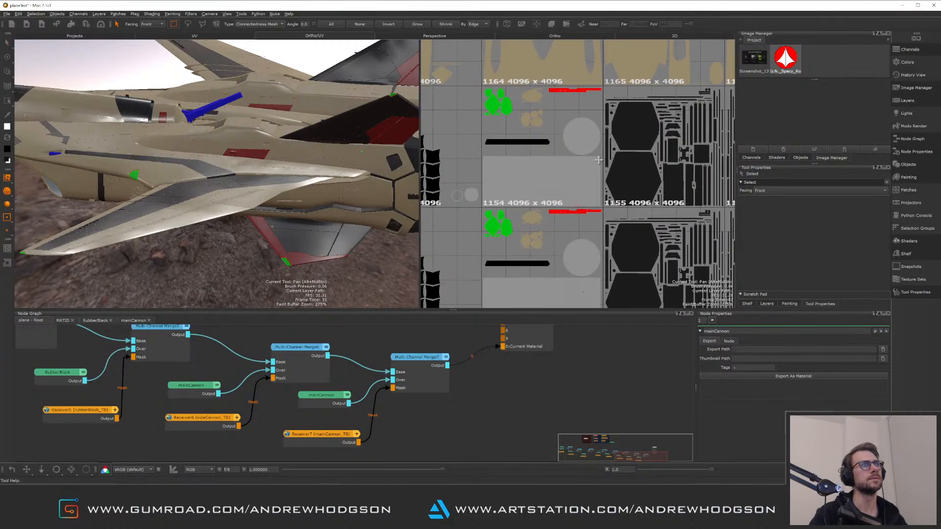
{"action": "left_click_drag", "start_coordinate": [275, 162], "coordinate": [311, 161], "text": "alt"}
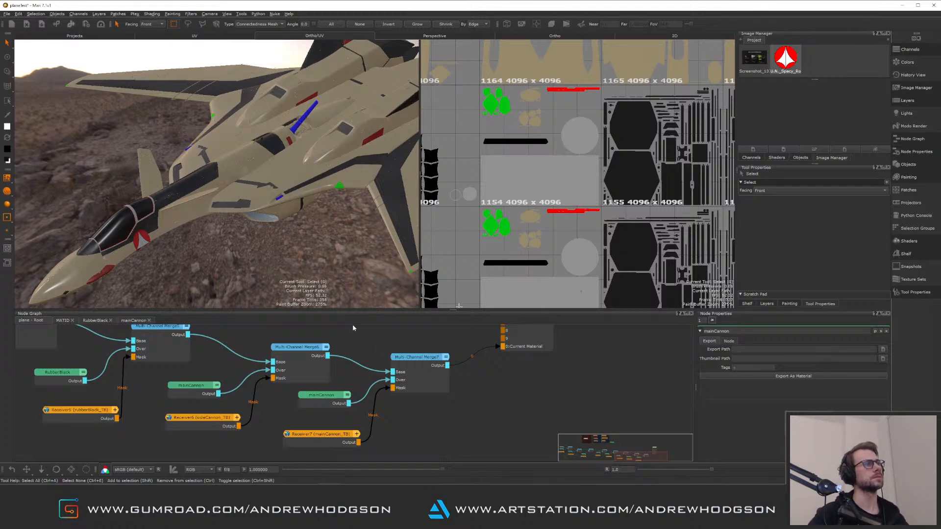
{"action": "left_click_drag", "start_coordinate": [294, 196], "coordinate": [312, 153], "text": "alt"}
{"action": "right_click_drag", "start_coordinate": [311, 153], "coordinate": [278, 194], "text": "alt"}
{"action": "left_click_drag", "start_coordinate": [288, 200], "coordinate": [293, 235], "text": "alt"}
{"action": "middle_click_drag", "start_coordinate": [294, 196], "coordinate": [268, 205], "text": "alt"}
{"action": "right_click_drag", "start_coordinate": [267, 204], "coordinate": [266, 214], "text": "alt"}
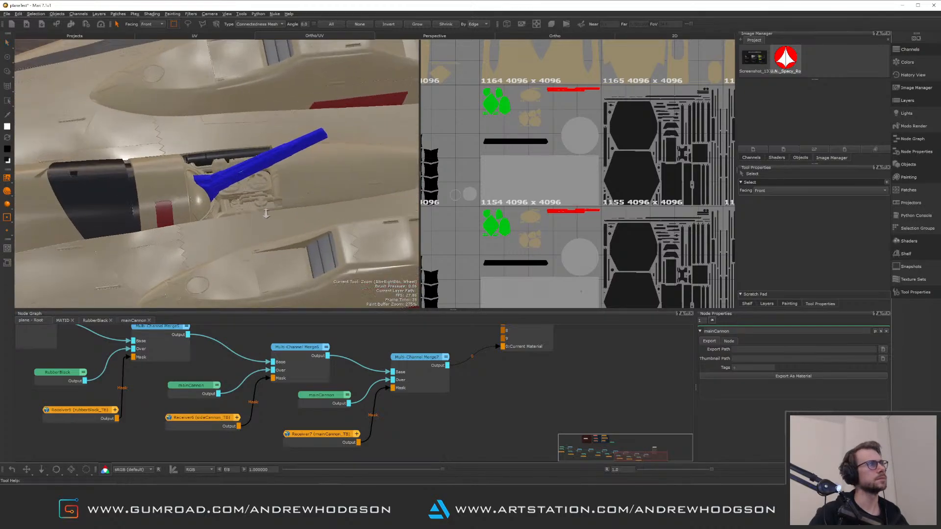
{"action": "left_click_drag", "start_coordinate": [267, 214], "coordinate": [231, 172], "text": "alt"}
{"action": "middle_click_drag", "start_coordinate": [231, 172], "coordinate": [190, 173], "text": "alt"}
{"action": "left_click_drag", "start_coordinate": [191, 173], "coordinate": [282, 184], "text": "alt"}
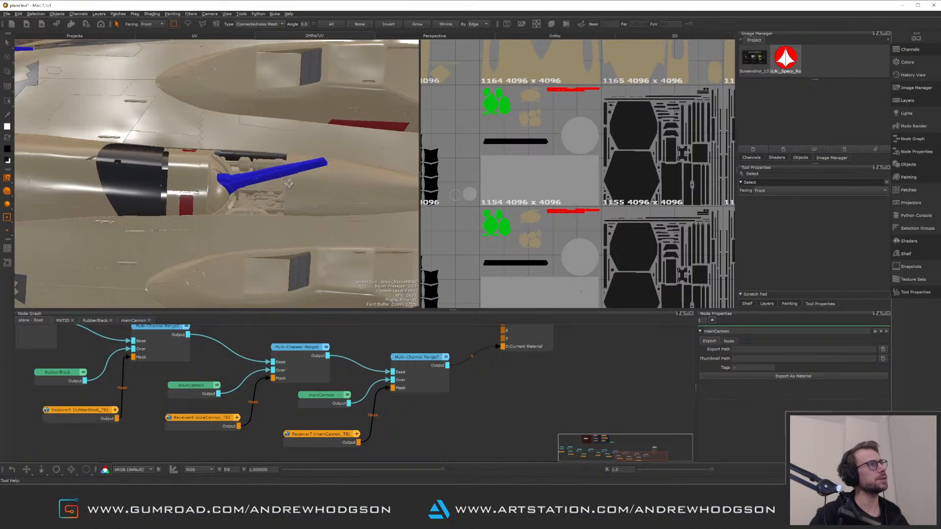
{"action": "right_click_drag", "start_coordinate": [281, 183], "coordinate": [286, 209], "text": "alt"}
{"action": "left_click_drag", "start_coordinate": [286, 209], "coordinate": [204, 154], "text": "alt"}
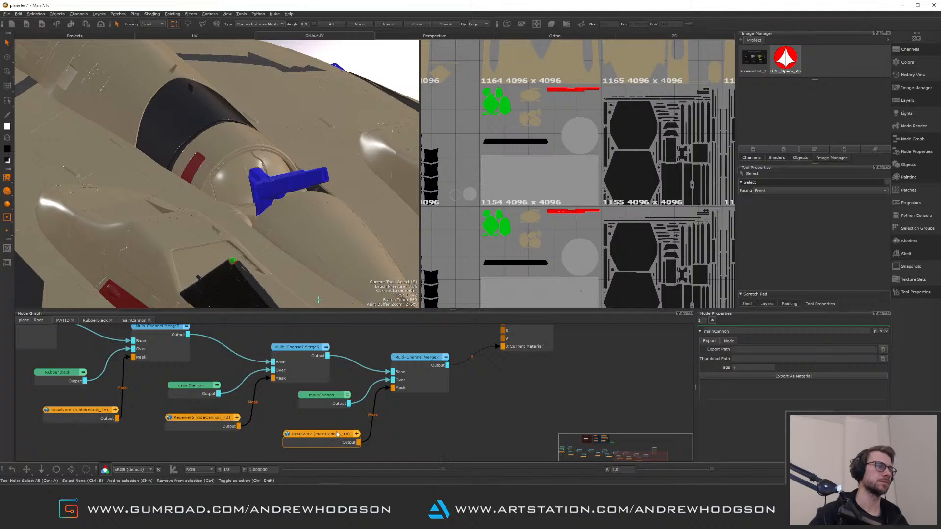
Open the mainCannon material node and set its diffuse color to a dark grey with intensity 0.22
{"action": "middle_click_drag", "start_coordinate": [313, 416], "coordinate": [360, 418]}
{"action": "left_click", "coordinate": [368, 407]}
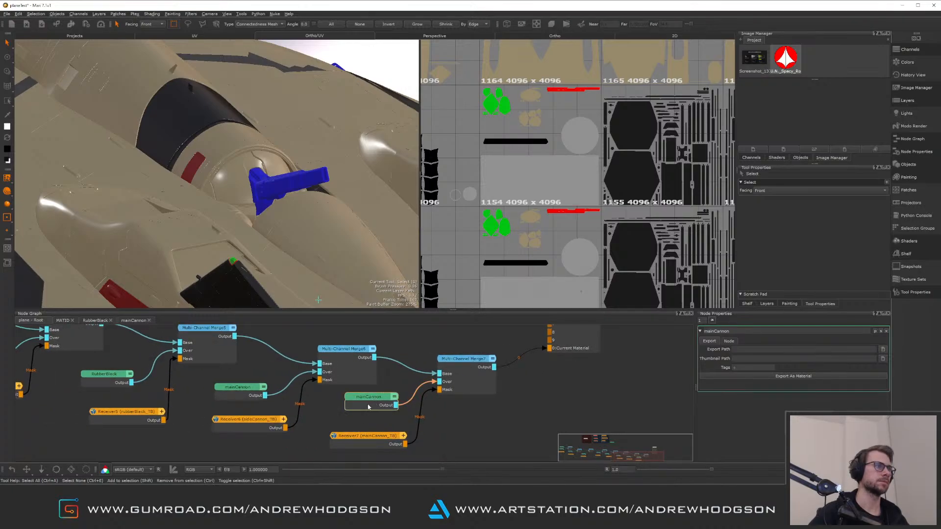
{"action": "double_click", "coordinate": [369, 407]}
{"action": "middle_click_drag", "start_coordinate": [191, 348], "coordinate": [219, 372]}
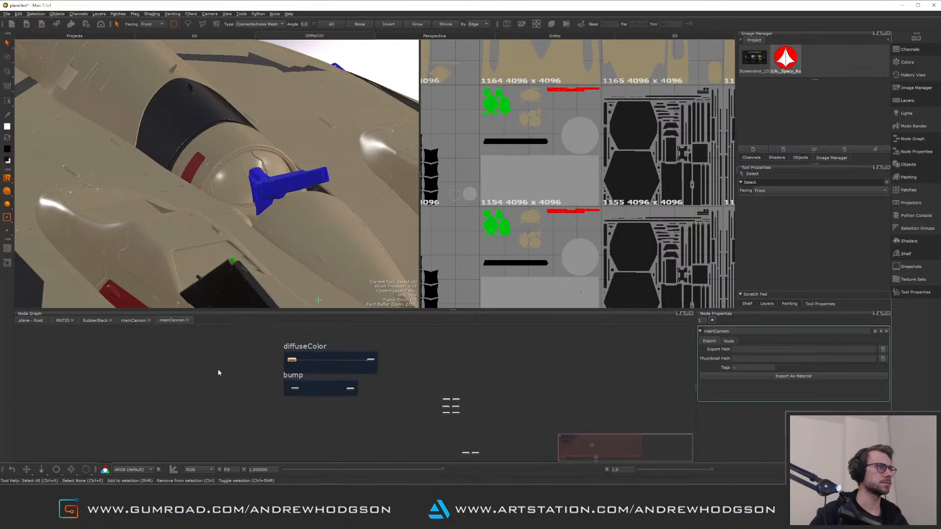
{"action": "scroll", "coordinate": [219, 373], "scroll_direction": "down", "scroll_amount": 1}
{"action": "scroll", "coordinate": [244, 373], "scroll_direction": "up", "scroll_amount": 2}
{"action": "left_click", "coordinate": [302, 358]}
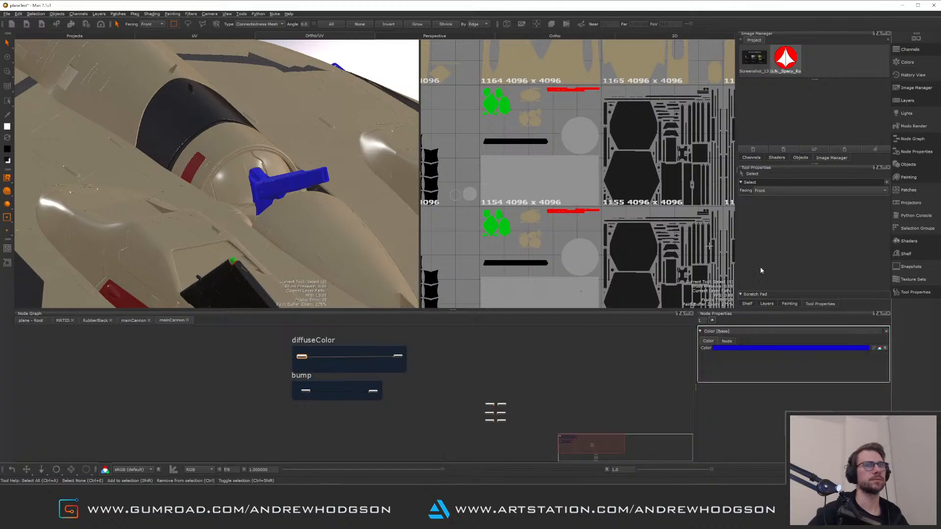
{"action": "left_click", "coordinate": [777, 347]}
{"action": "left_click", "coordinate": [624, 296]}
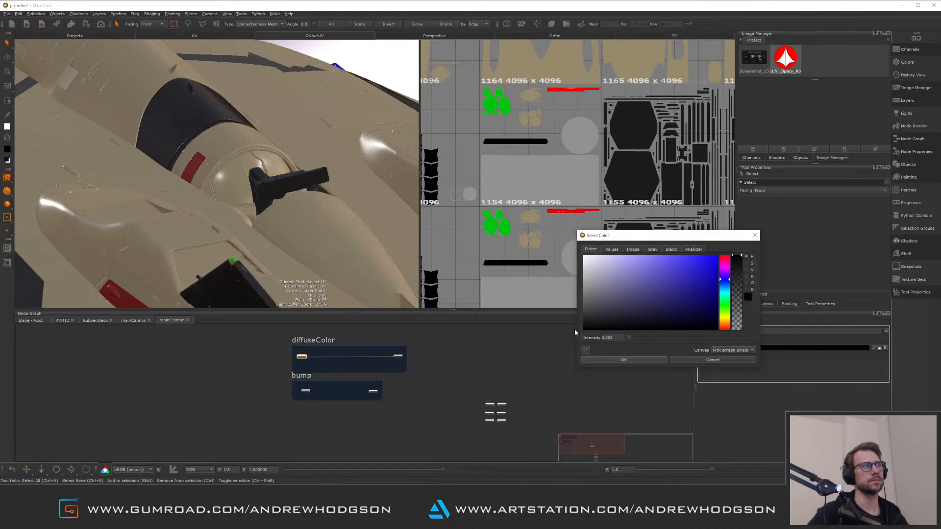
{"action": "left_click_drag", "start_coordinate": [576, 322], "coordinate": [581, 314]}
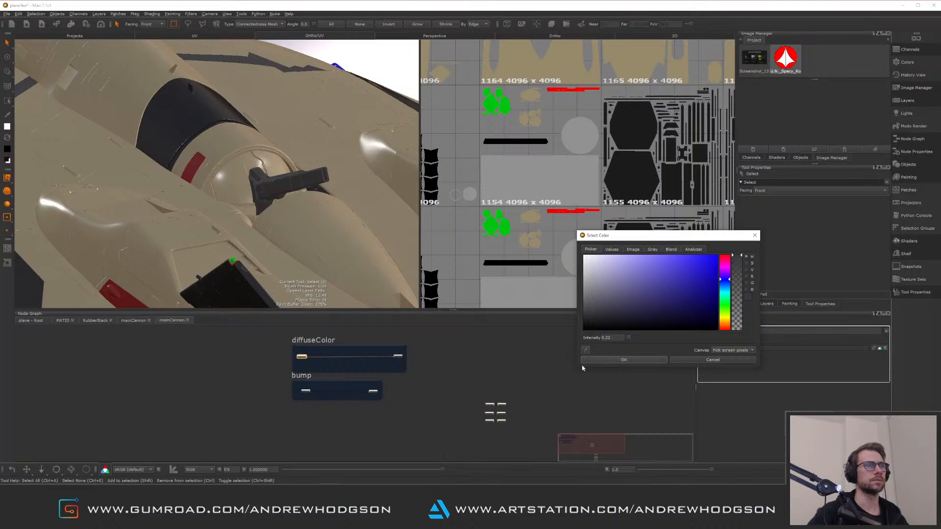
{"action": "left_click", "coordinate": [637, 363]}
Set the mainCannon material's metallic color to a light grey with intensity 0.784
{"action": "scroll", "coordinate": [432, 402], "scroll_direction": "up", "scroll_amount": 3}
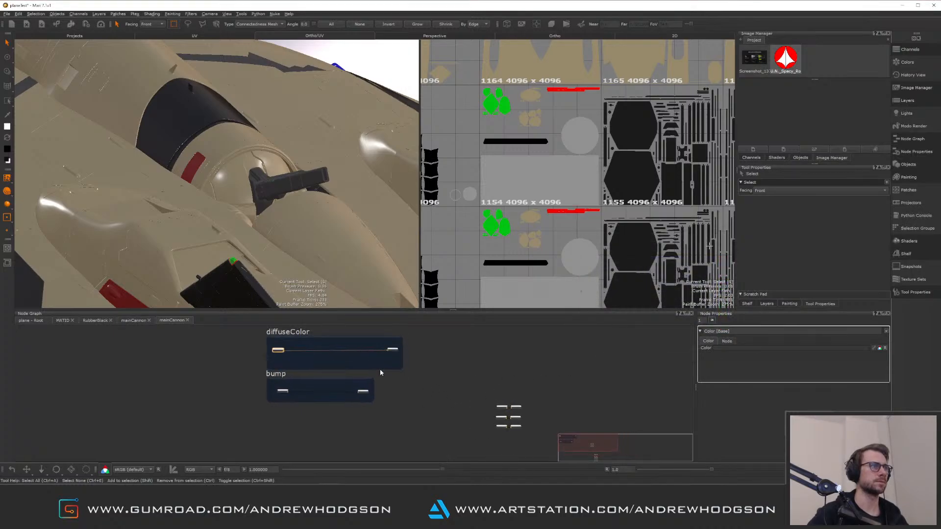
{"action": "middle_click_drag", "start_coordinate": [393, 403], "coordinate": [273, 340]}
{"action": "middle_click_drag", "start_coordinate": [447, 376], "coordinate": [393, 388]}
{"action": "scroll", "coordinate": [393, 389], "scroll_direction": "up", "scroll_amount": 3}
{"action": "right_click", "coordinate": [365, 413]}
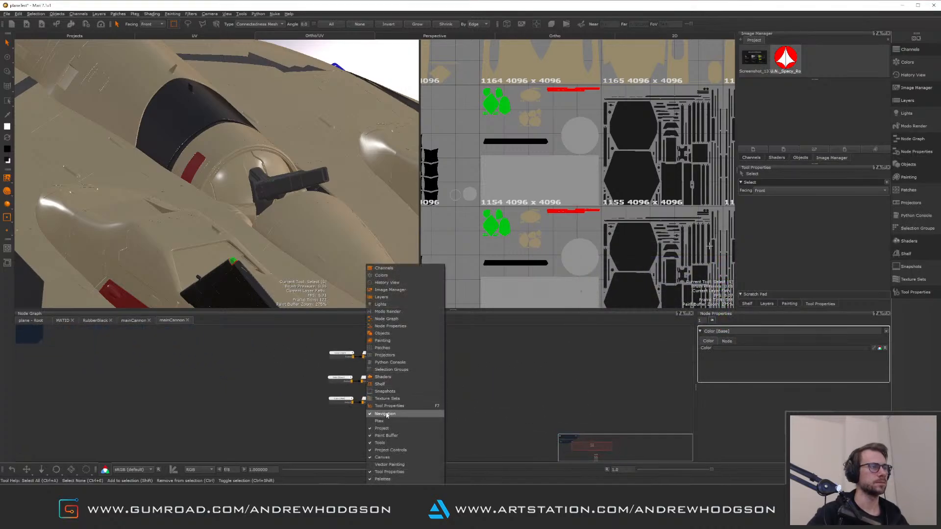
{"action": "left_click", "coordinate": [339, 371]}
{"action": "scroll", "coordinate": [316, 373], "scroll_direction": "up", "scroll_amount": 4}
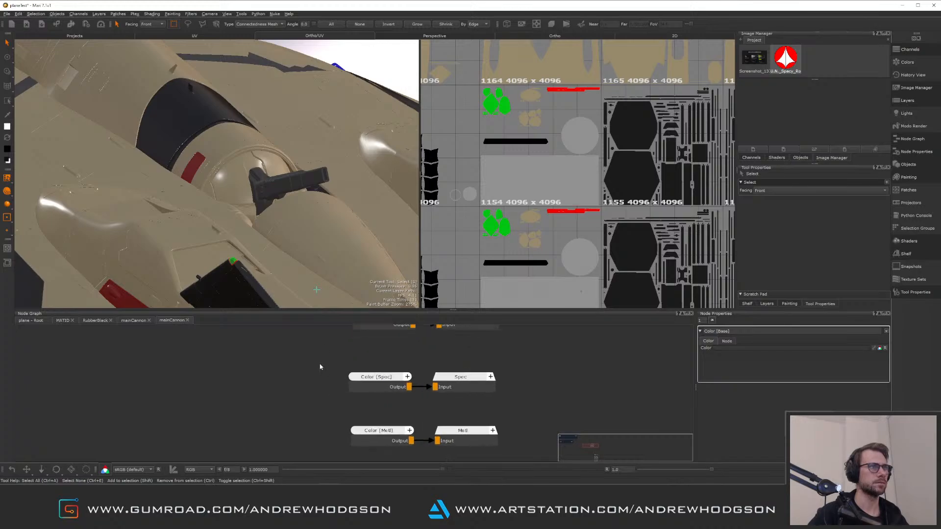
{"action": "middle_click_drag", "start_coordinate": [336, 375], "coordinate": [296, 364]}
{"action": "left_click", "coordinate": [340, 418]}
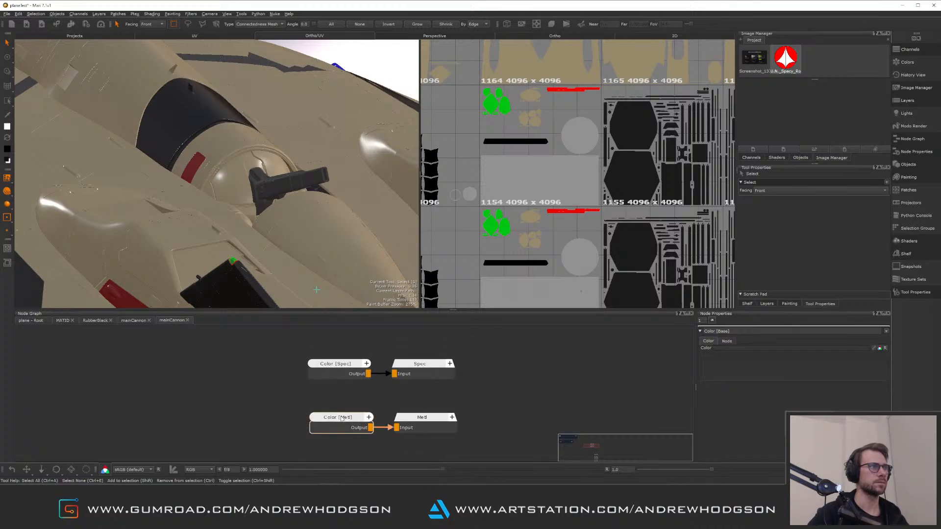
{"action": "left_click", "coordinate": [785, 348]}
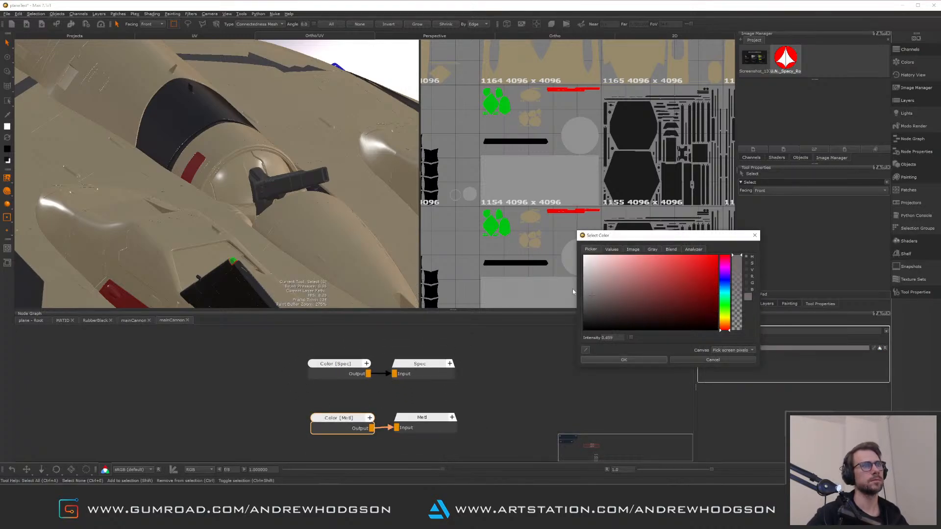
{"action": "mouse_move", "coordinate": [574, 275]}
{"action": "left_mouse_down"}
{"action": "mouse_move", "coordinate": [580, 263]}
{"action": "mouse_move", "coordinate": [583, 270]}
{"action": "left_mouse_up"}
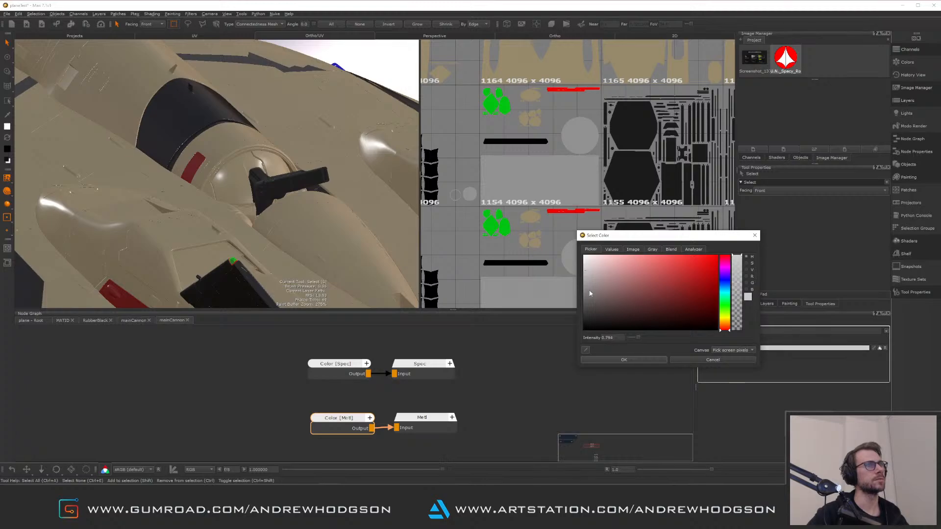
{"action": "left_click", "coordinate": [636, 362]}
Orbit and zoom the perspective view to inspect the recoloured cannon
{"action": "middle_click_drag", "start_coordinate": [498, 399], "coordinate": [494, 391]}
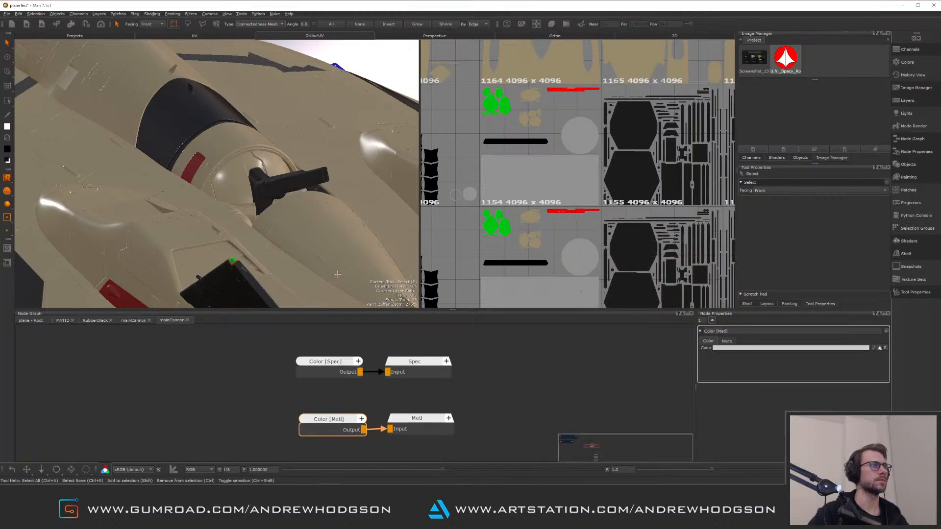
{"action": "mouse_move", "coordinate": [274, 206]}
{"action": "left_mouse_down", "text": "alt"}
{"action": "mouse_move", "coordinate": [302, 198]}
{"action": "mouse_move", "coordinate": [287, 215]}
{"action": "left_mouse_up", "text": "alt"}
{"action": "middle_click_drag", "start_coordinate": [287, 177], "coordinate": [273, 217], "text": "alt"}
{"action": "right_click_drag", "start_coordinate": [273, 216], "coordinate": [304, 222], "text": "alt"}
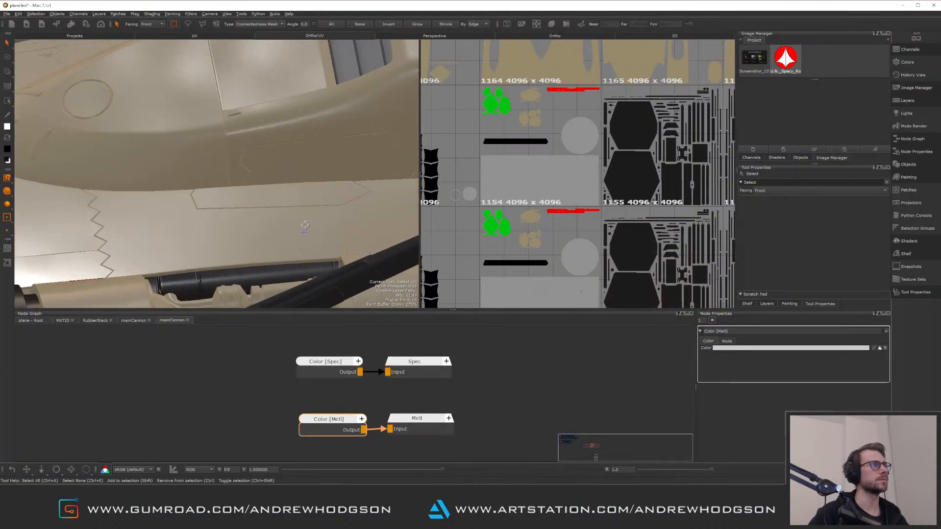